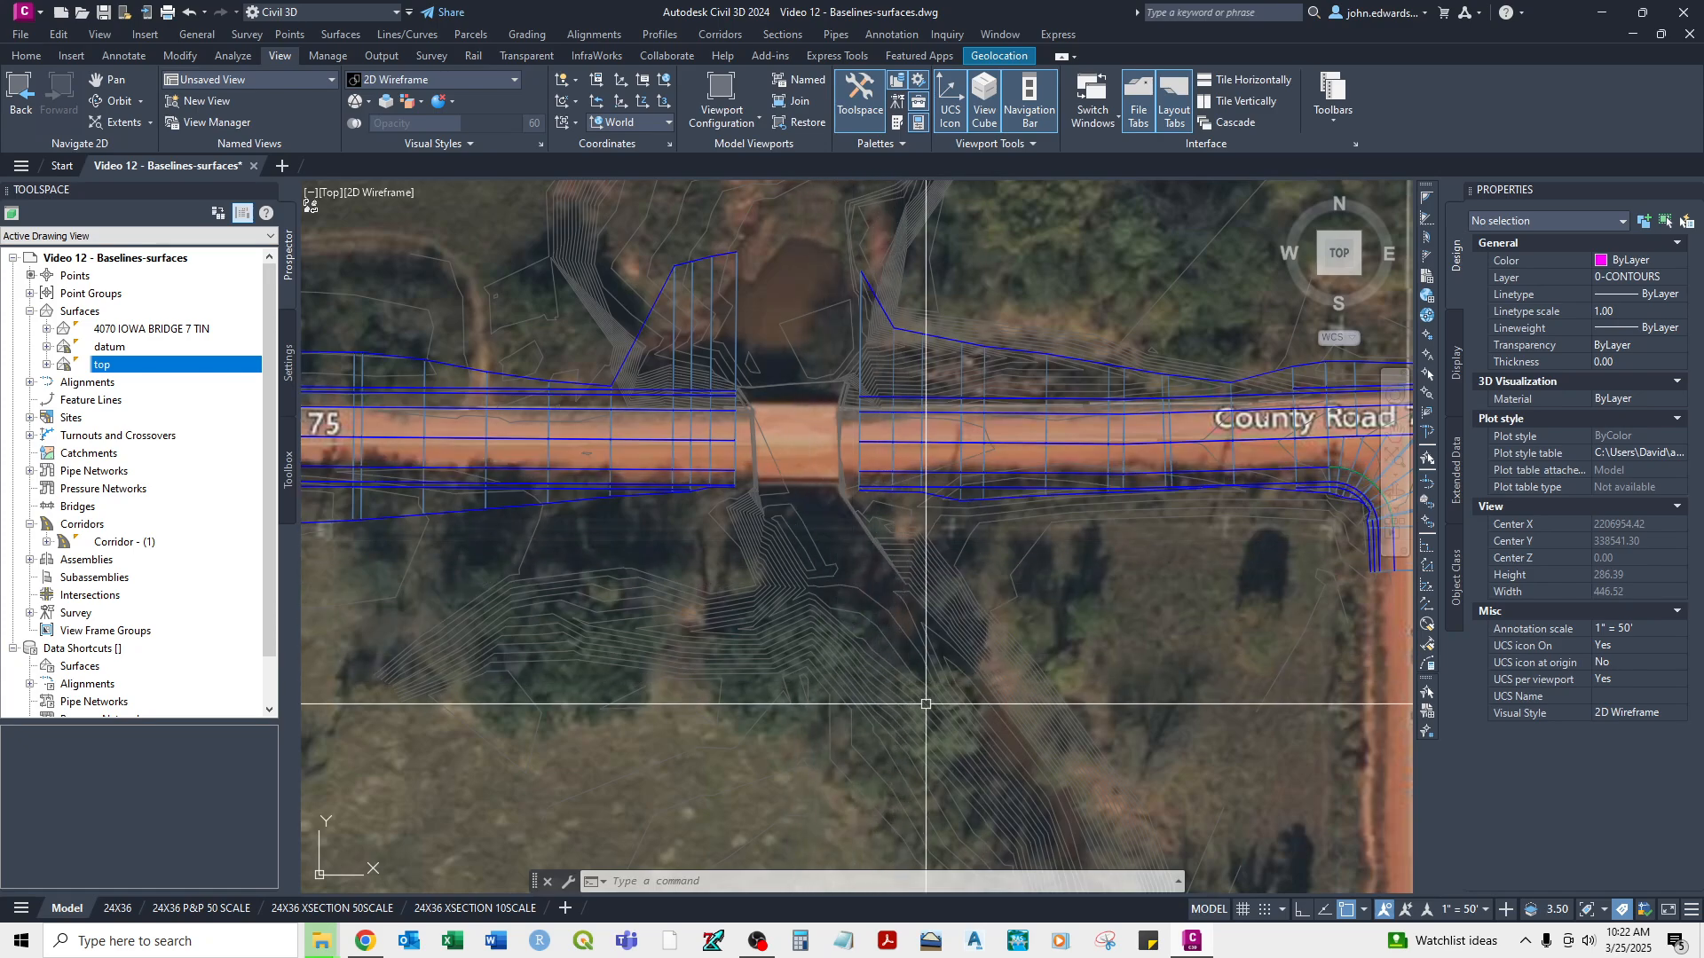
# Examine the corridor and the contours of the 4070 IOWA BRIDGE 7 TIN surface around the bridge.
pyautogui.scroll(-3, 795, 545)
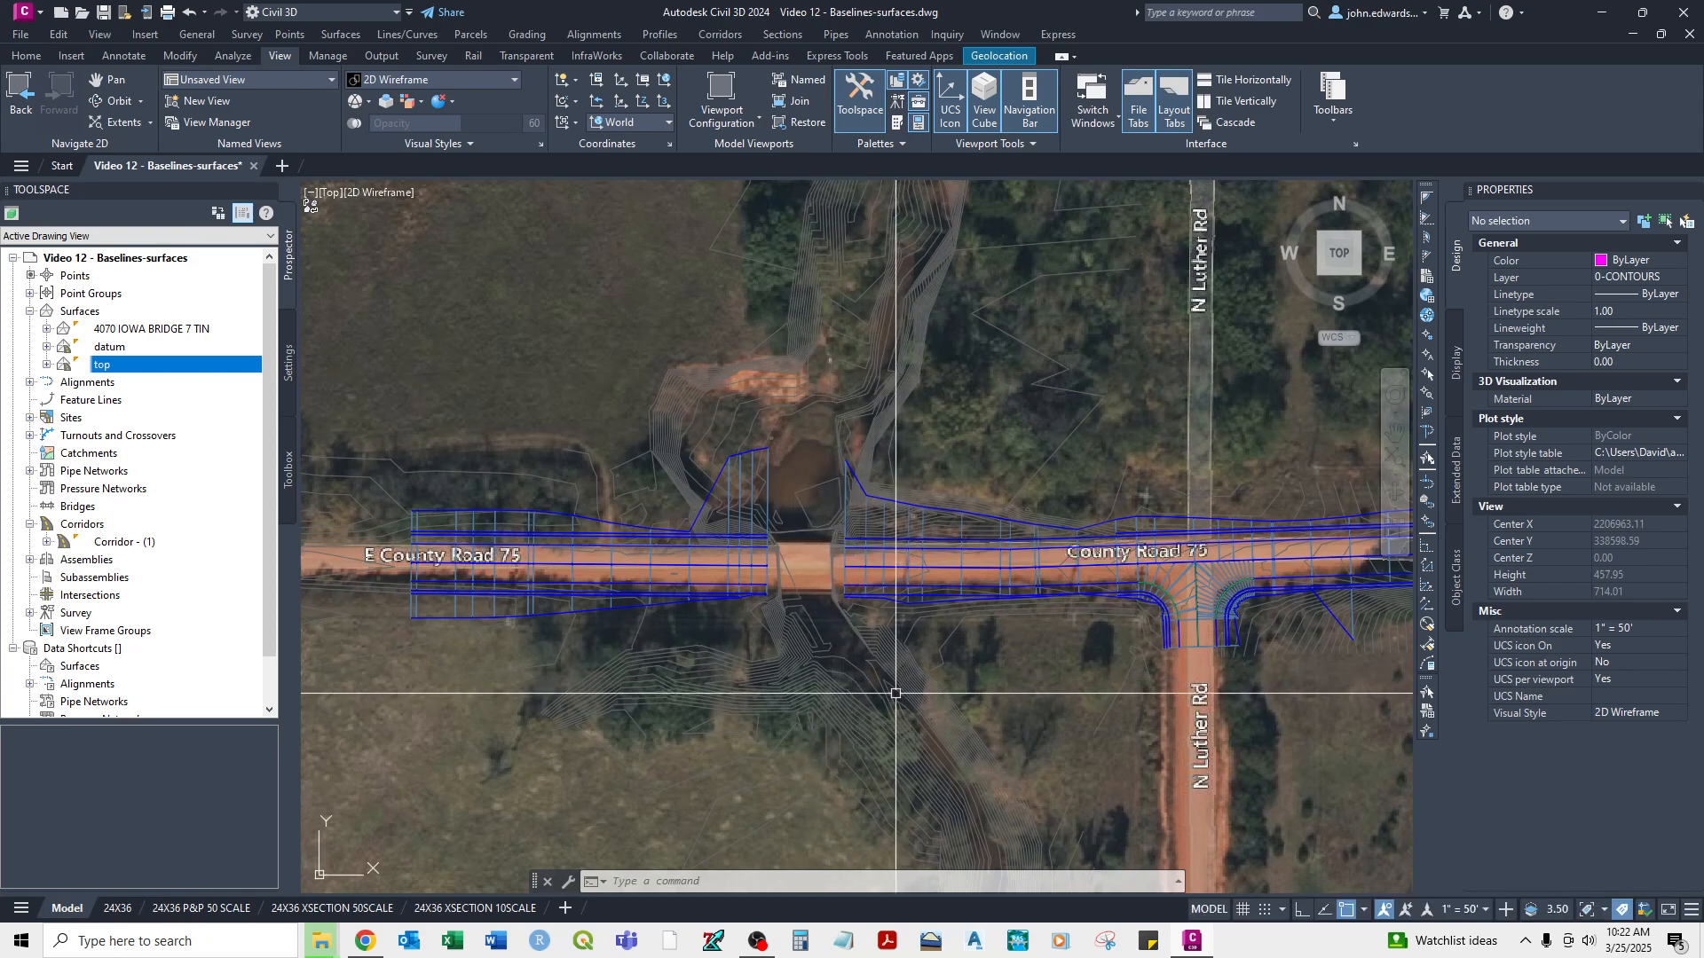
pyautogui.moveTo(895, 694)
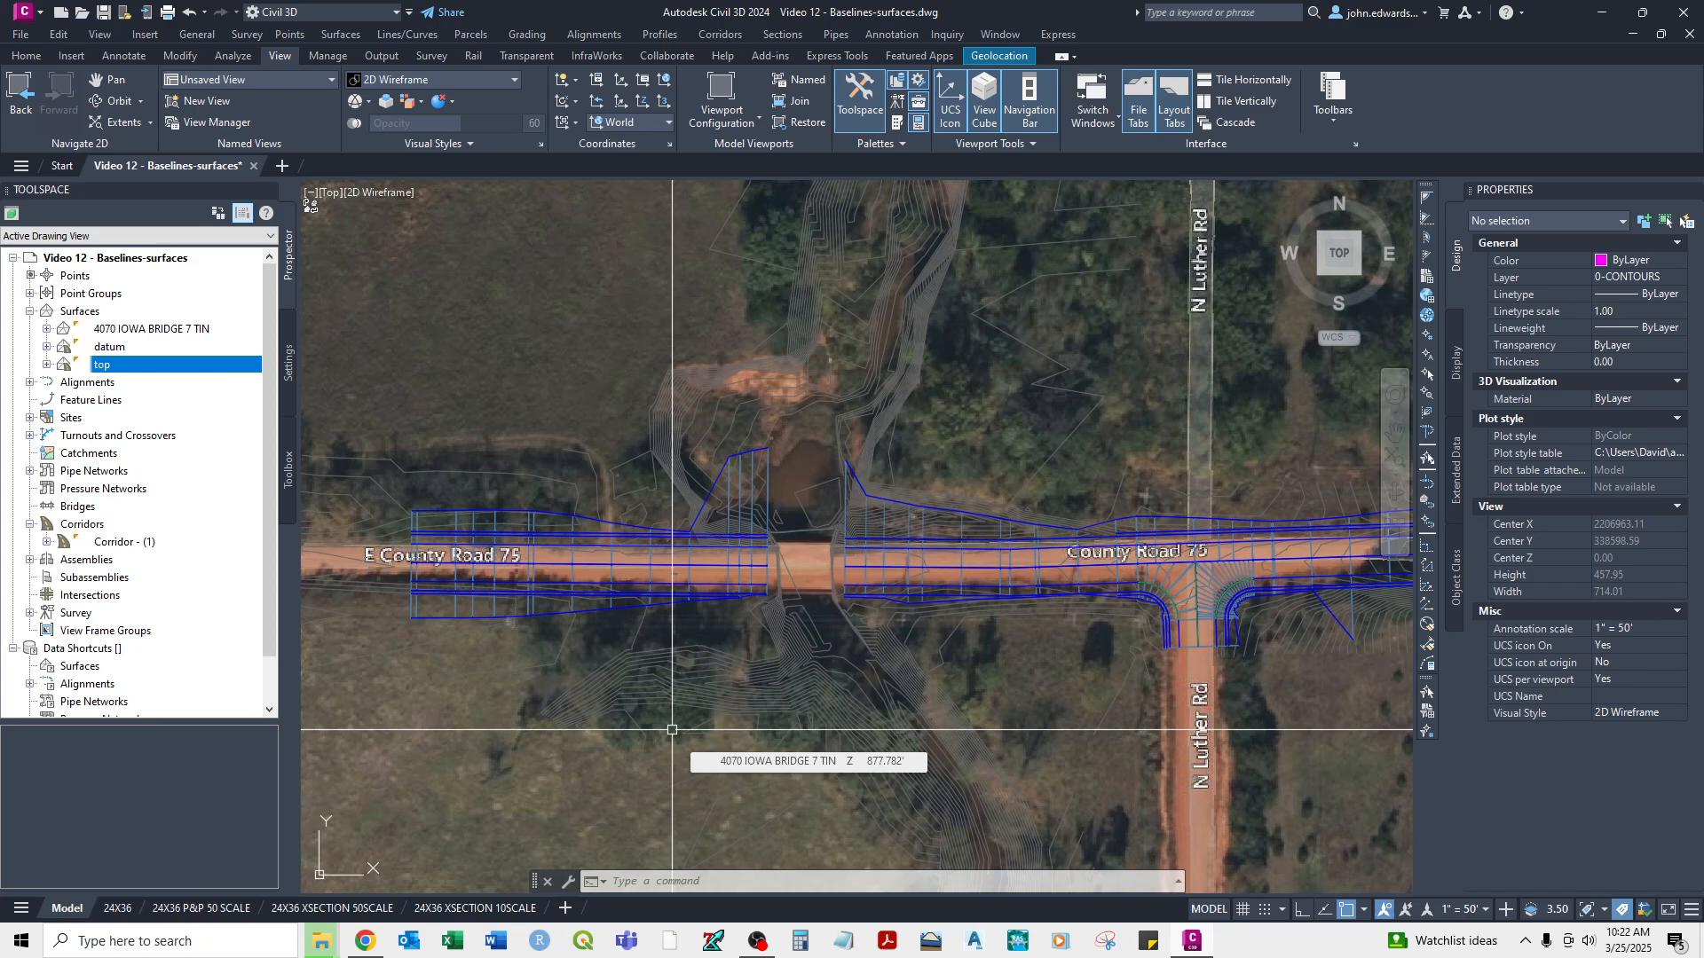
pyautogui.scroll(2, 672, 729)
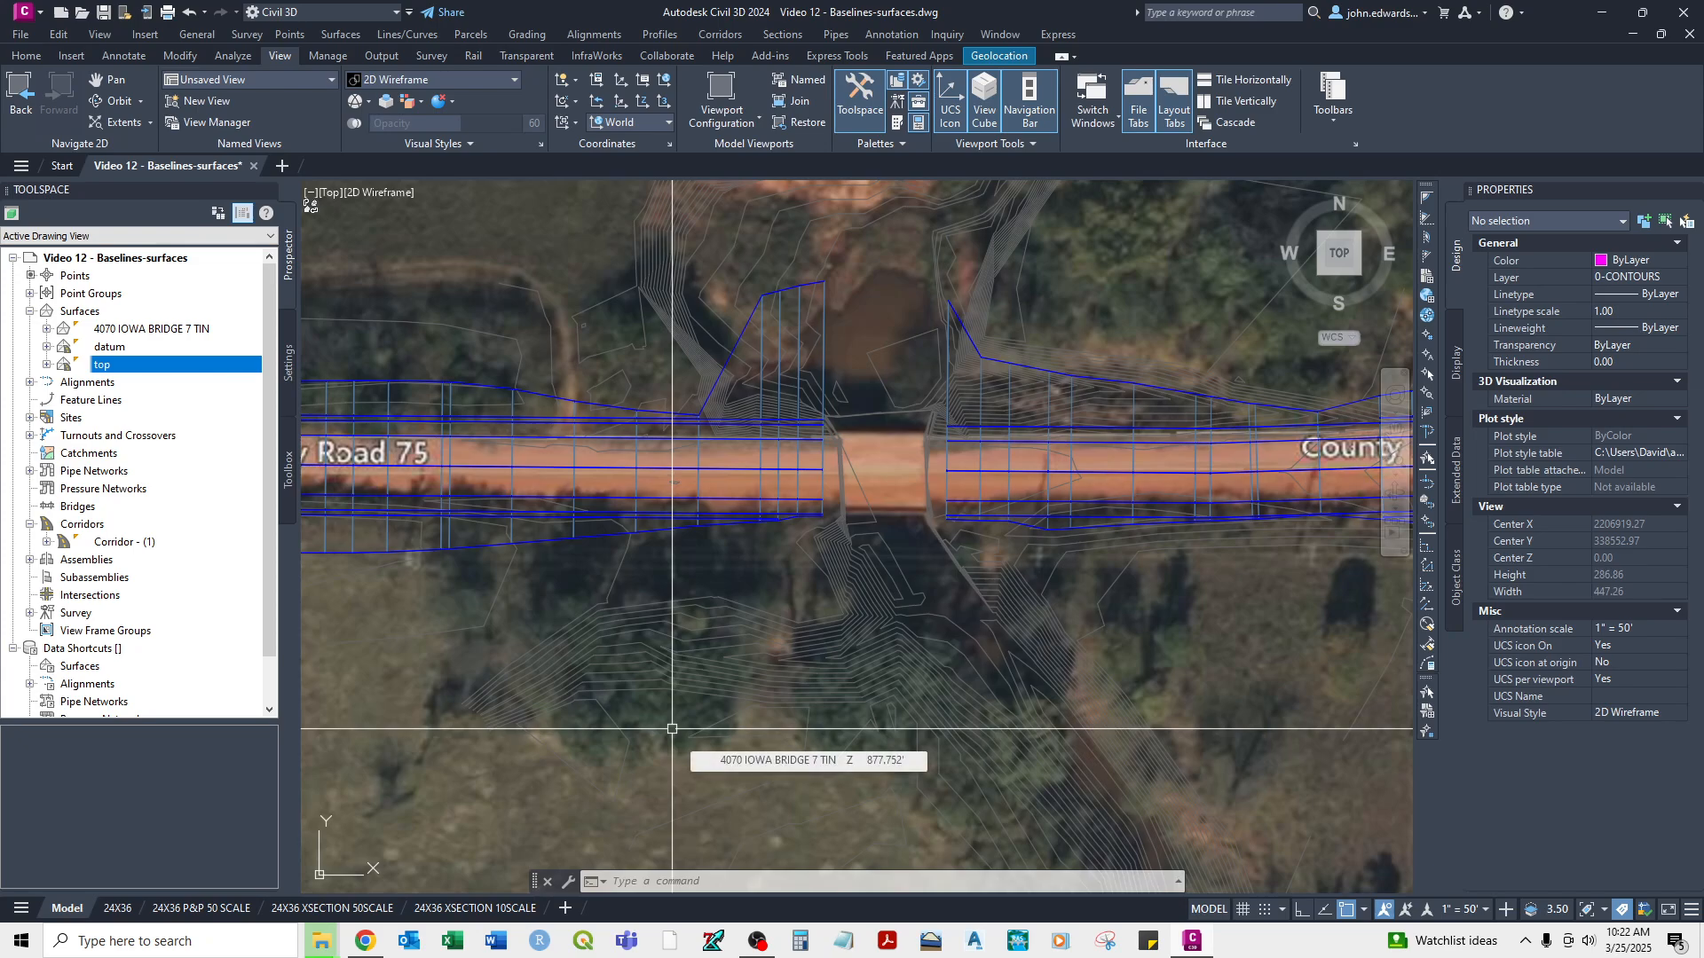
pyautogui.scroll(-3, 710, 710)
pyautogui.scroll(2, 887, 612)
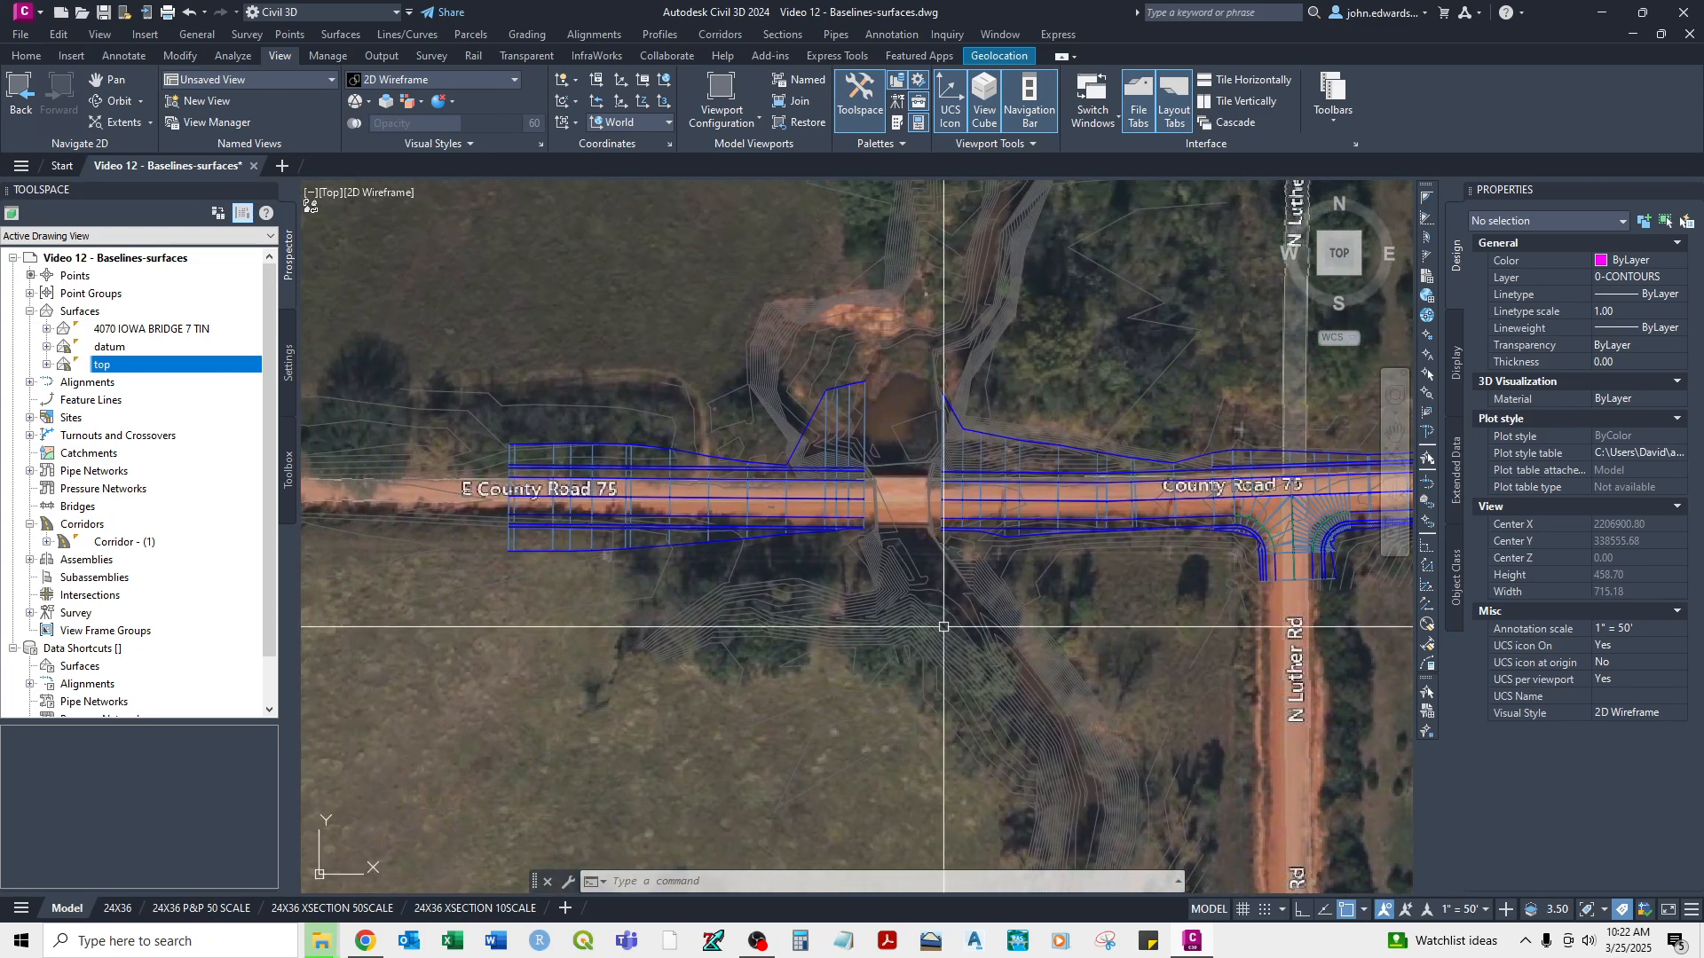
pyautogui.scroll(2, 954, 626)
pyautogui.click(886, 504)
pyautogui.moveTo(886, 504); pyautogui.dragTo(928, 630, button='middle')
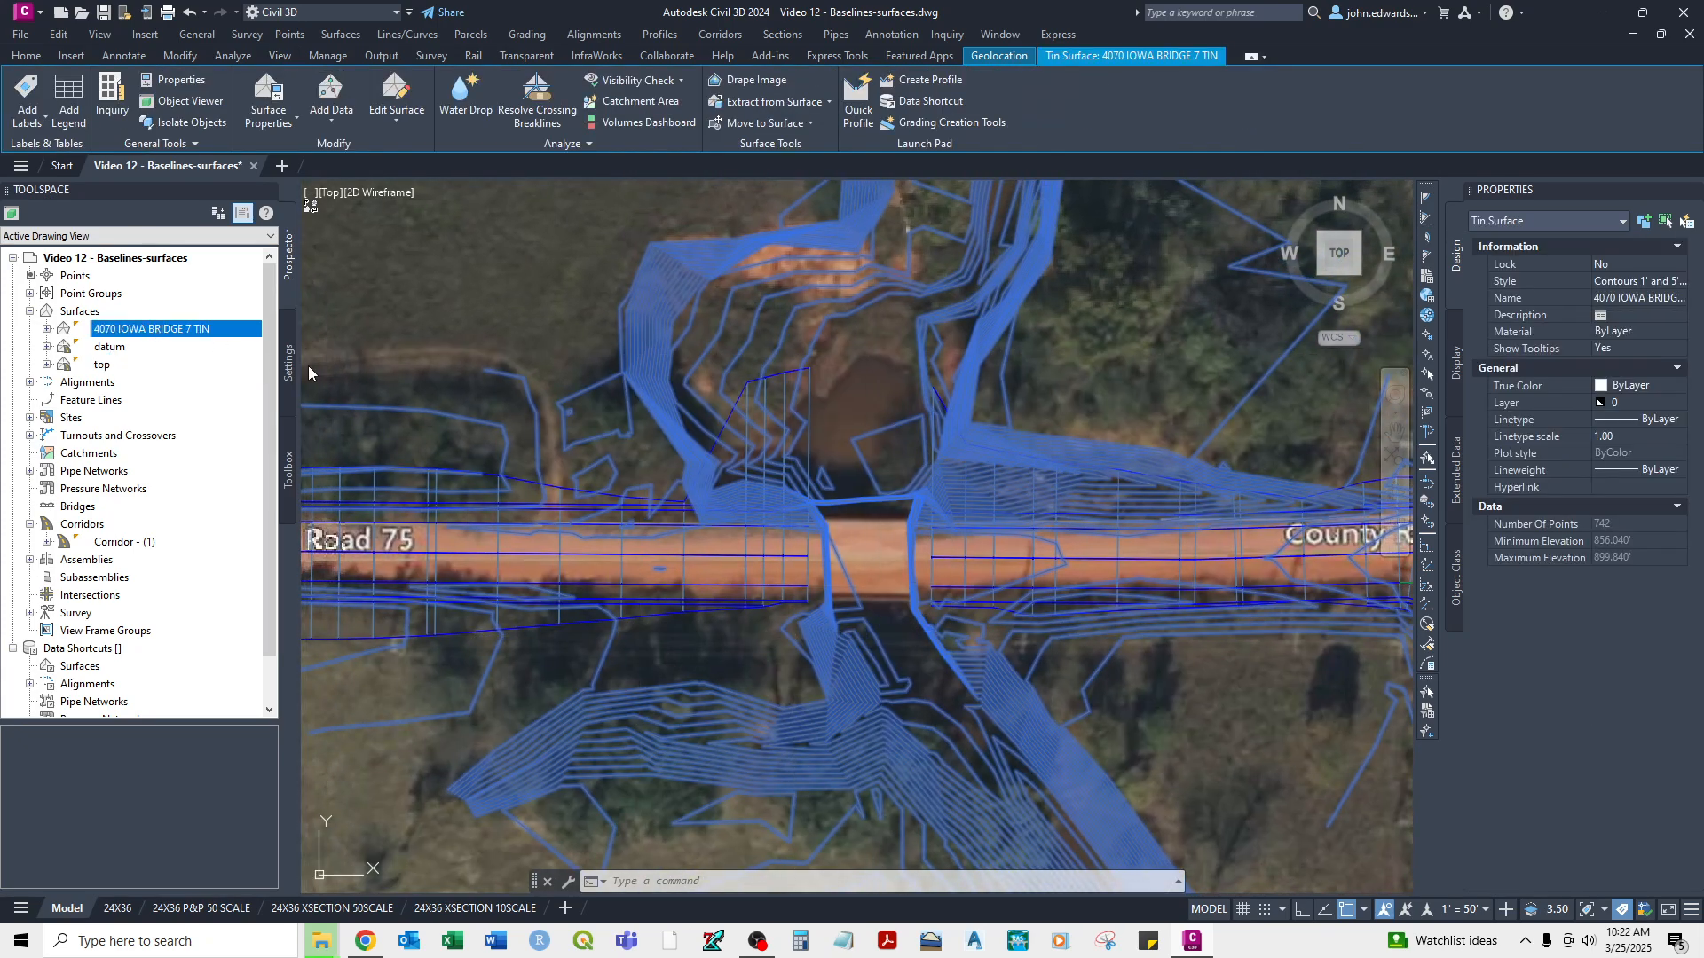
pyautogui.scroll(-2, 577, 684)
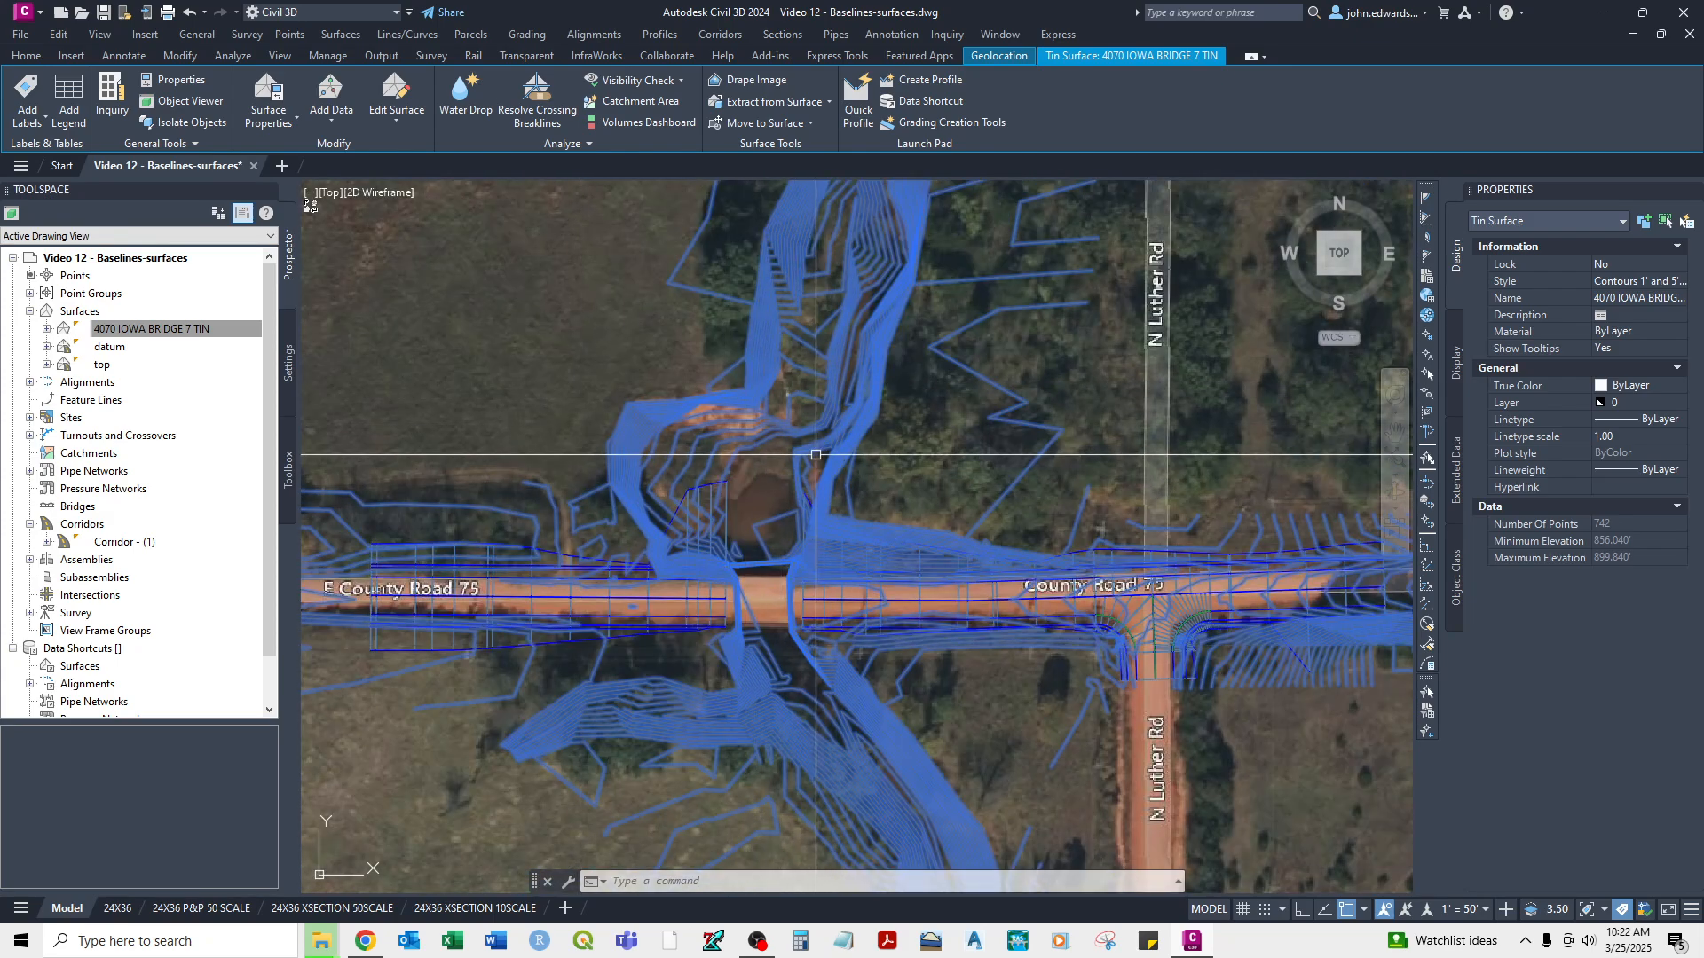
pyautogui.press('Escape')
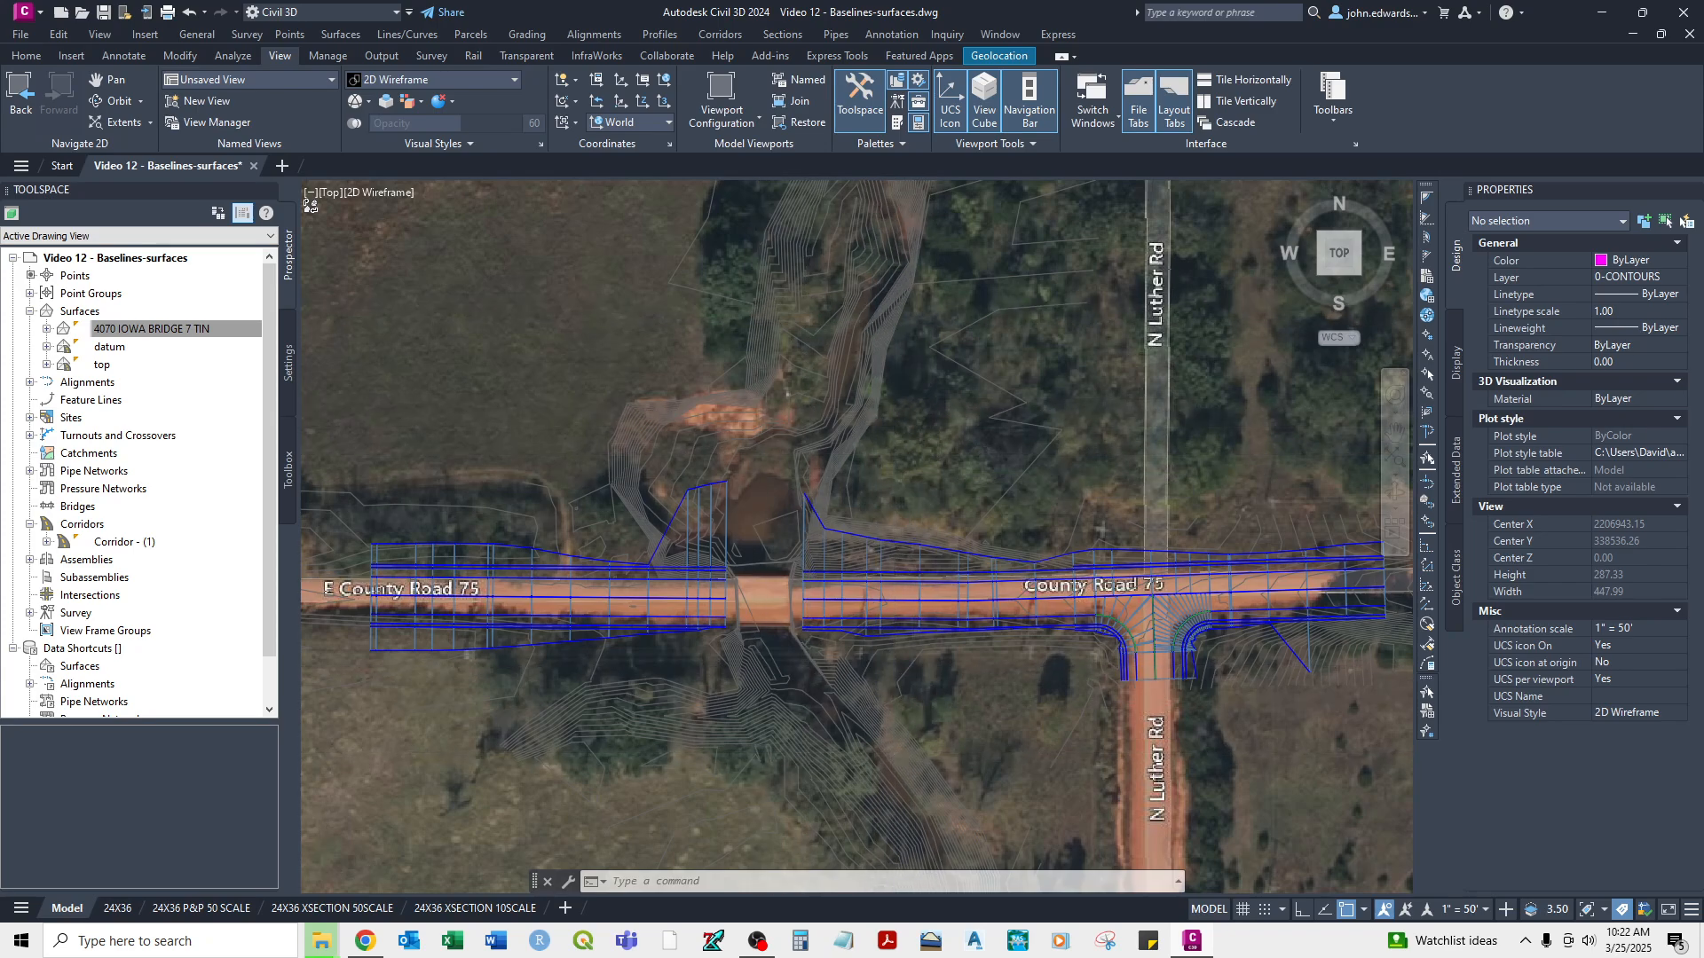
# Review the definition contents of the 4070 IOWA BRIDGE 7 TIN surface, with the surface highlighted in the drawing.
pyautogui.scroll(2, 847, 591)
pyautogui.moveTo(763, 803); pyautogui.dragTo(822, 598, button='middle')
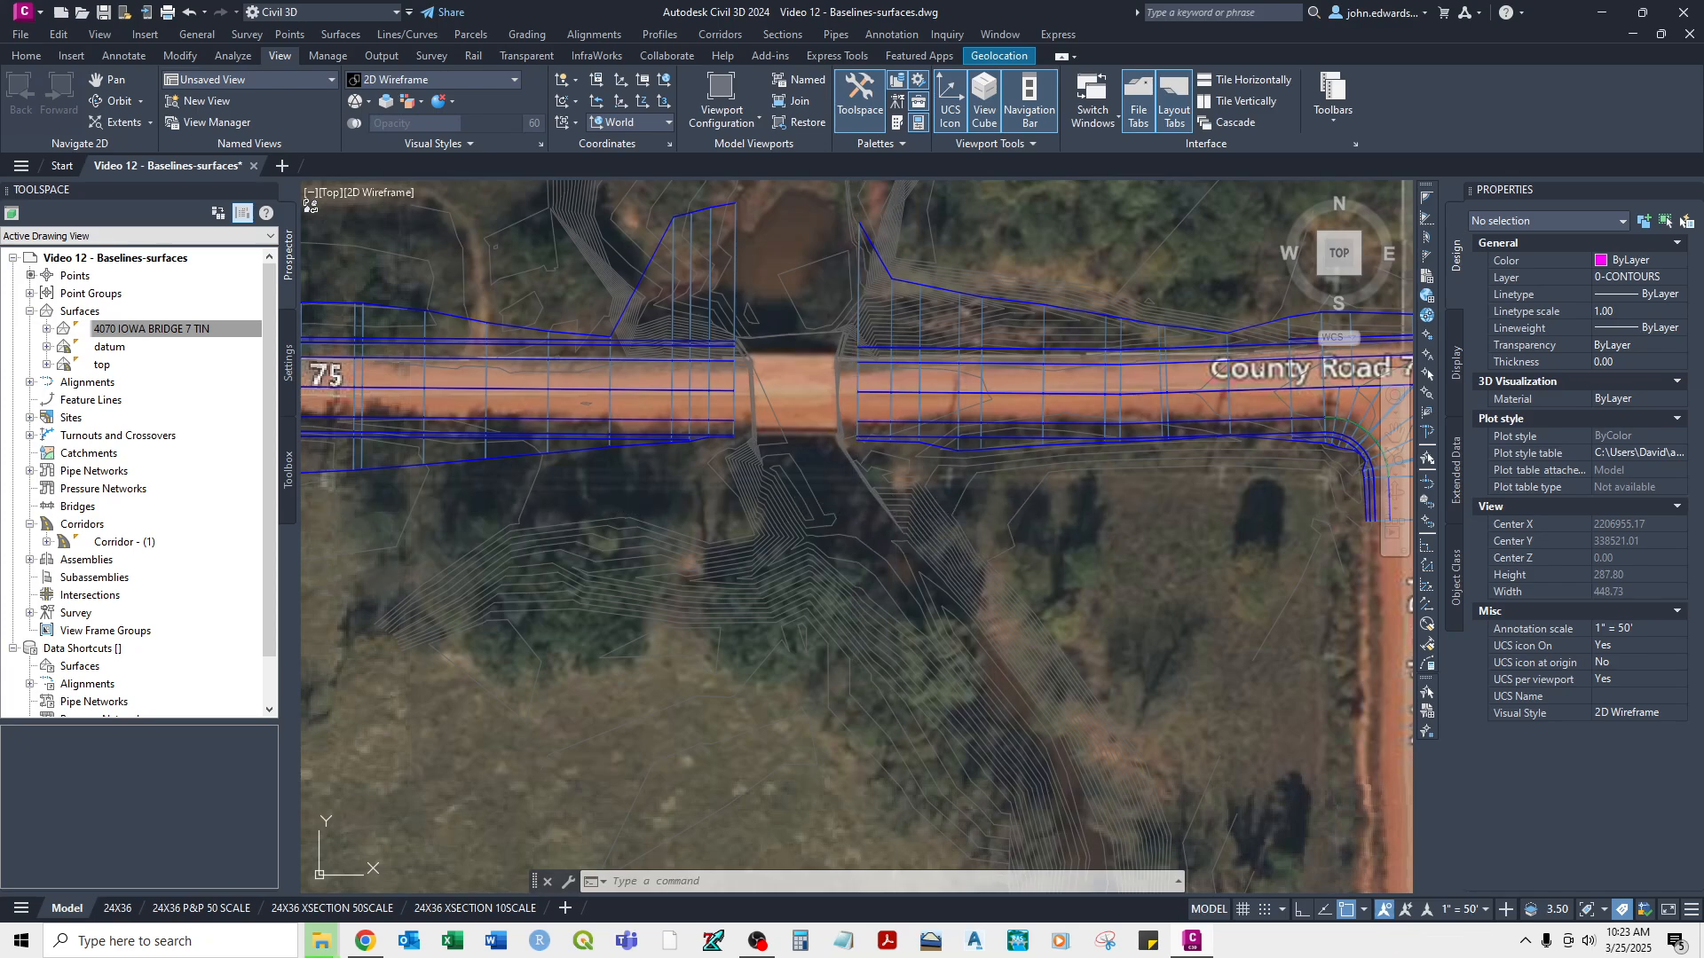
pyautogui.click(858, 512)
pyautogui.scroll(-2, 958, 549)
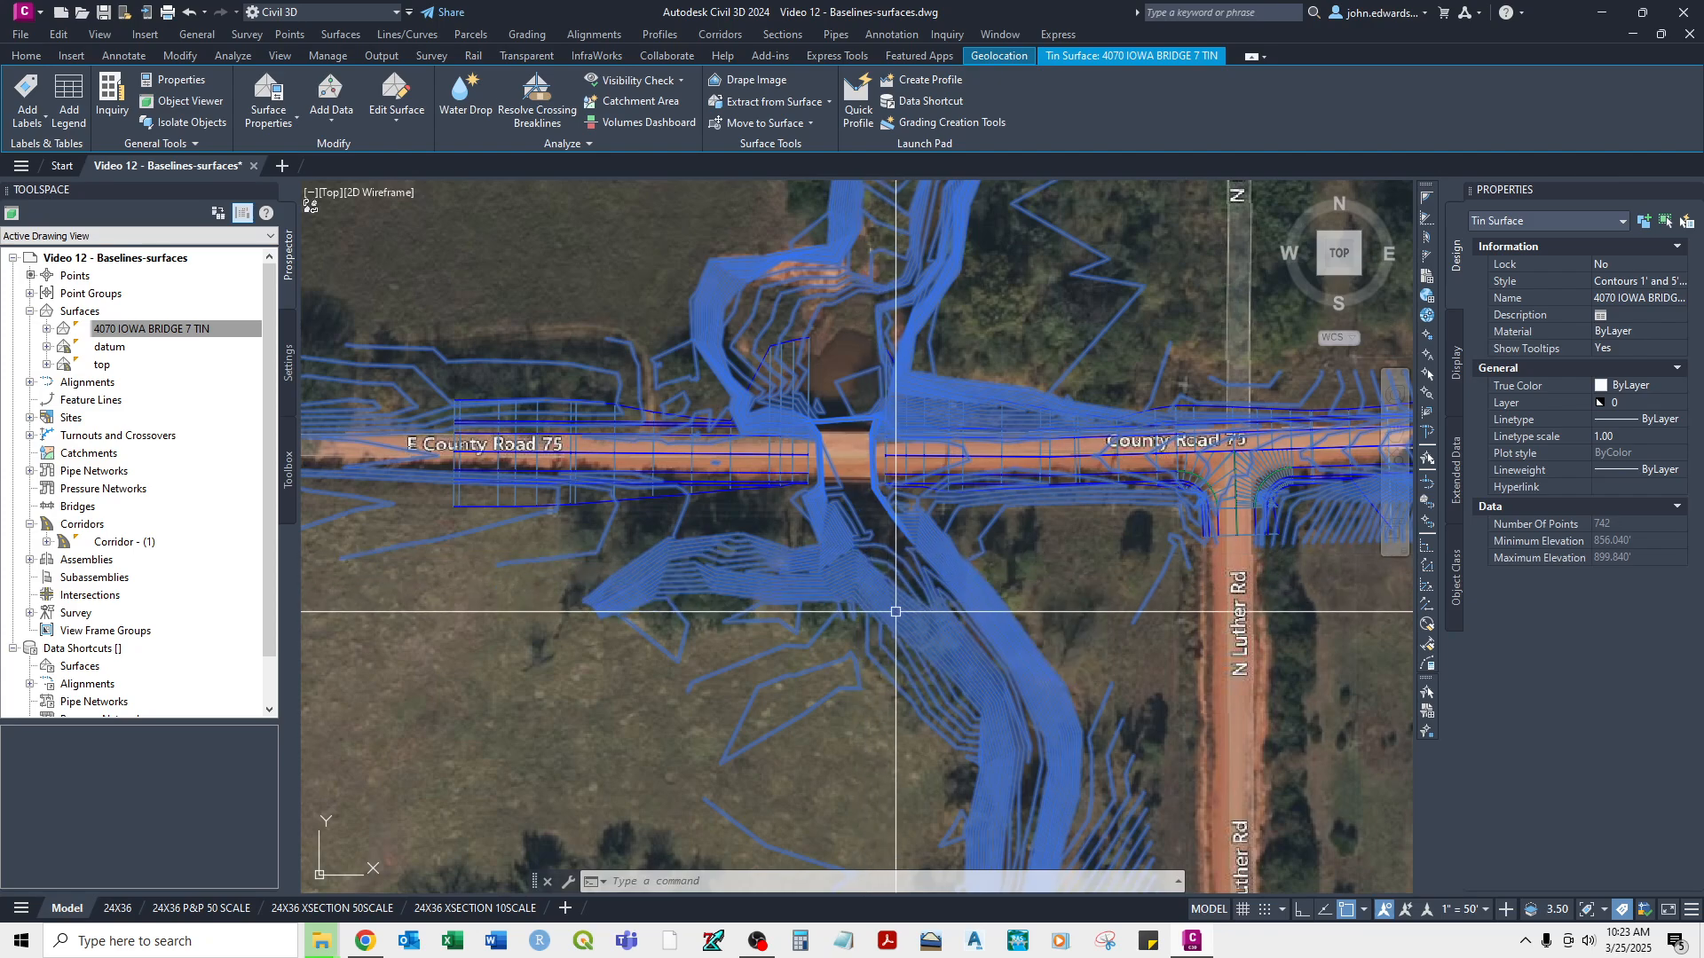
pyautogui.click(43, 330)
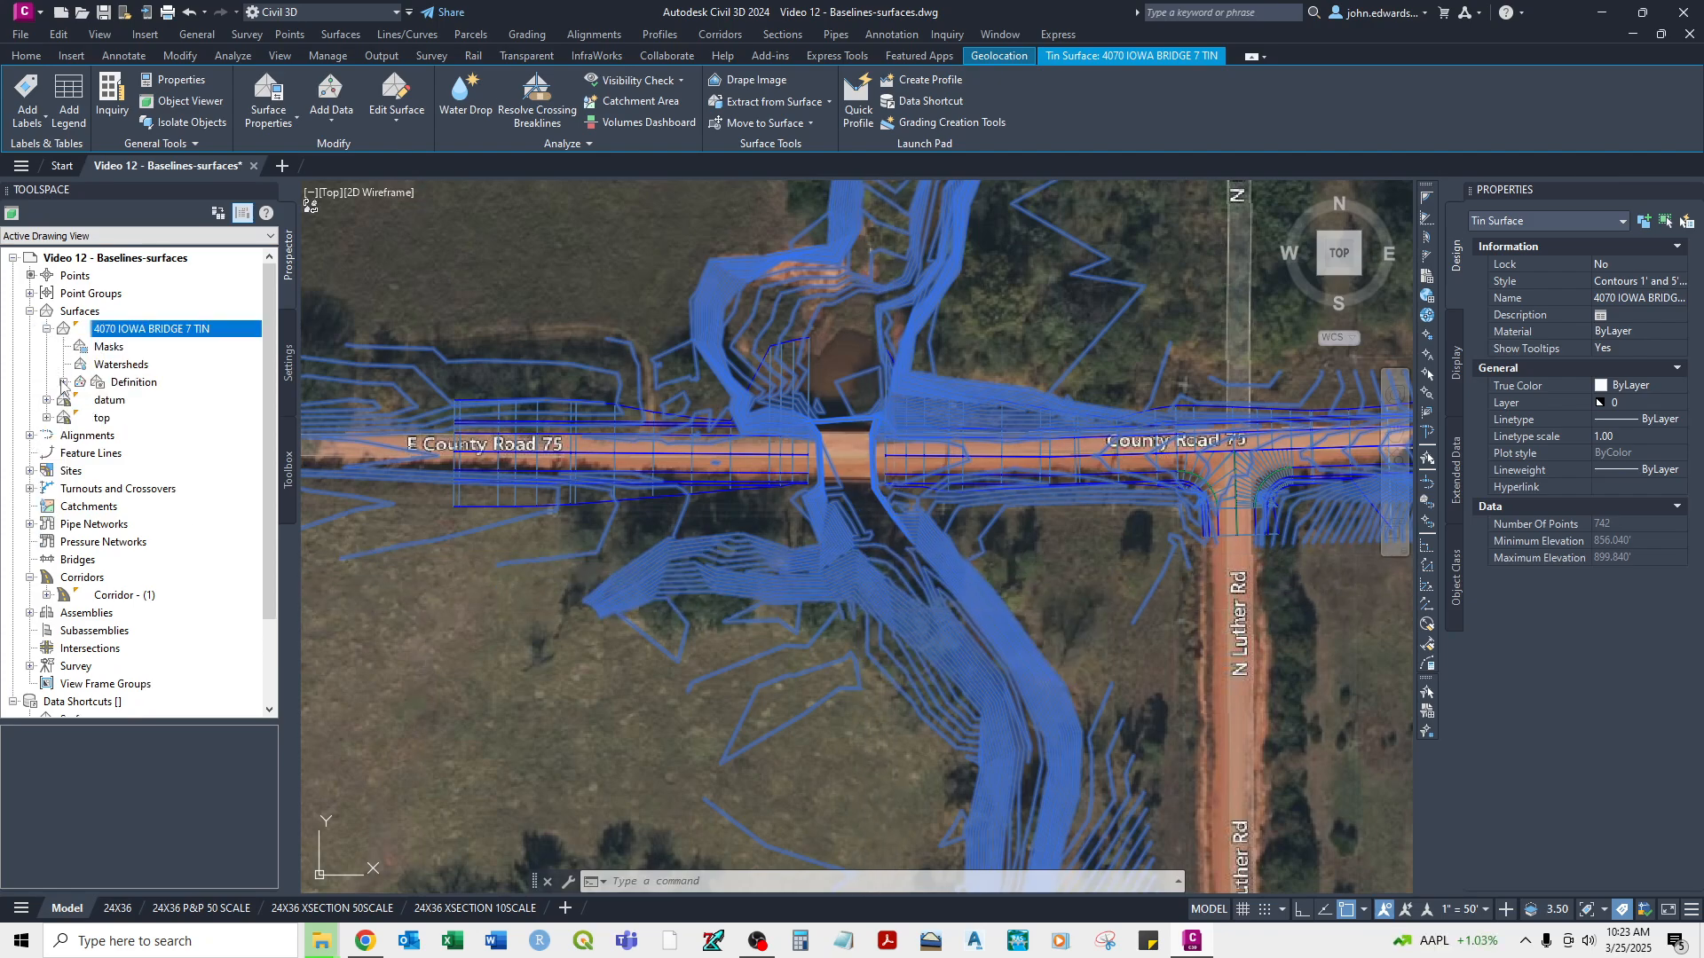
pyautogui.click(63, 381)
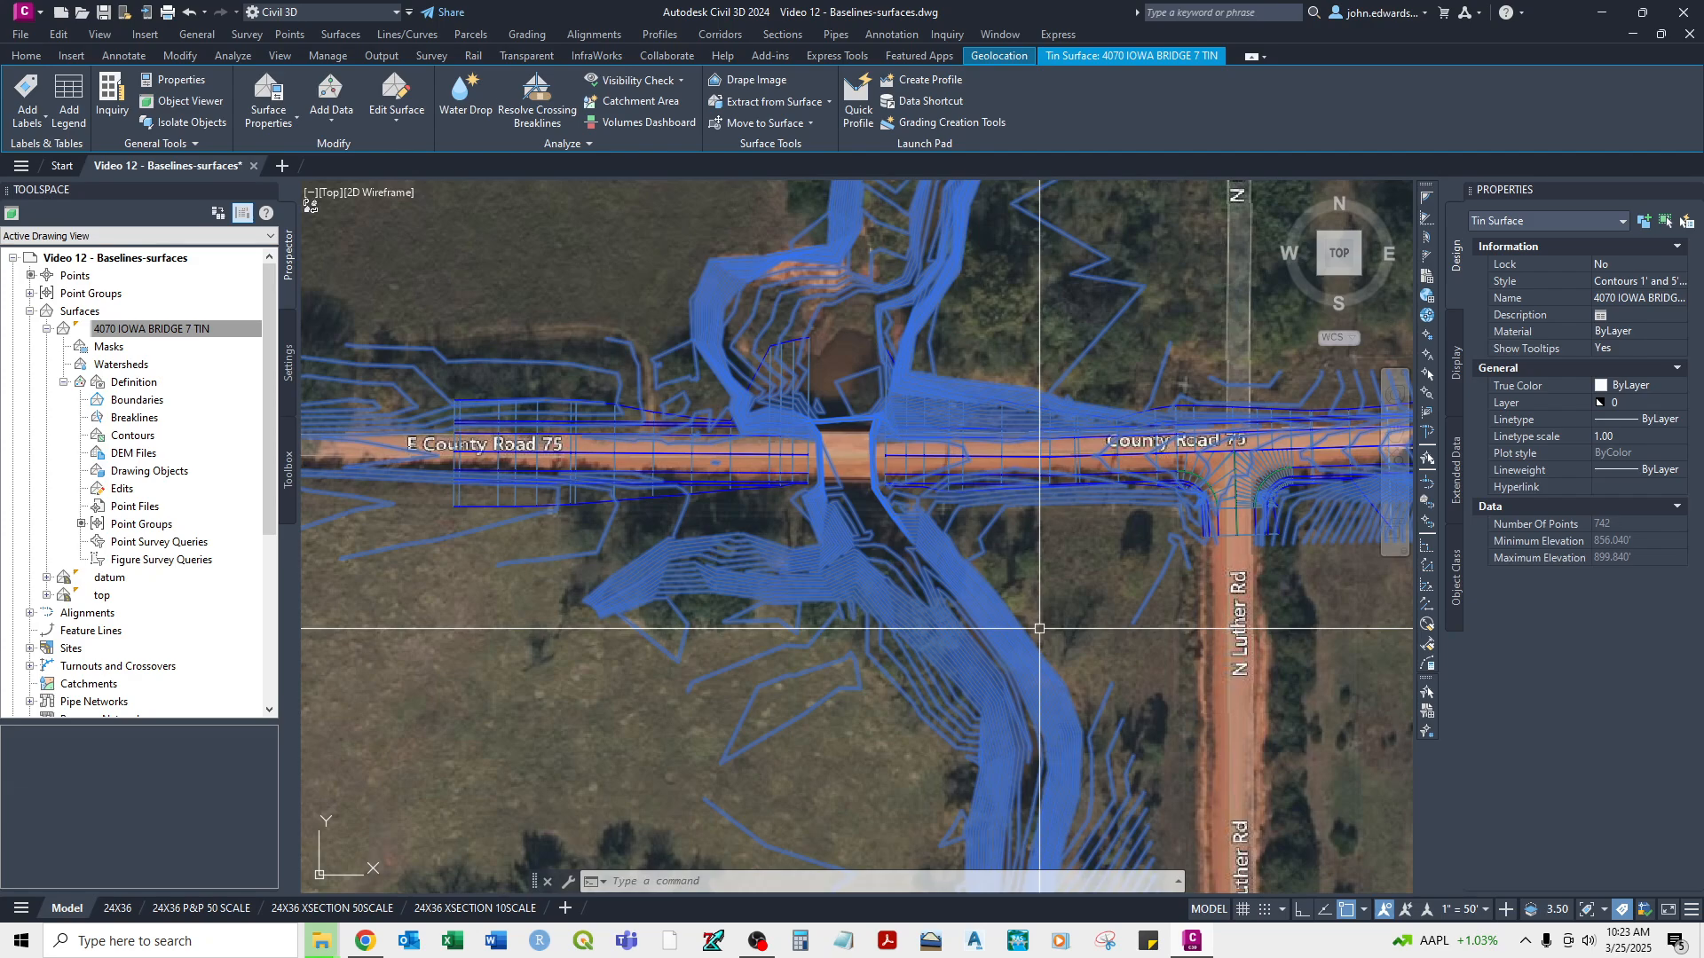
pyautogui.press('Escape')
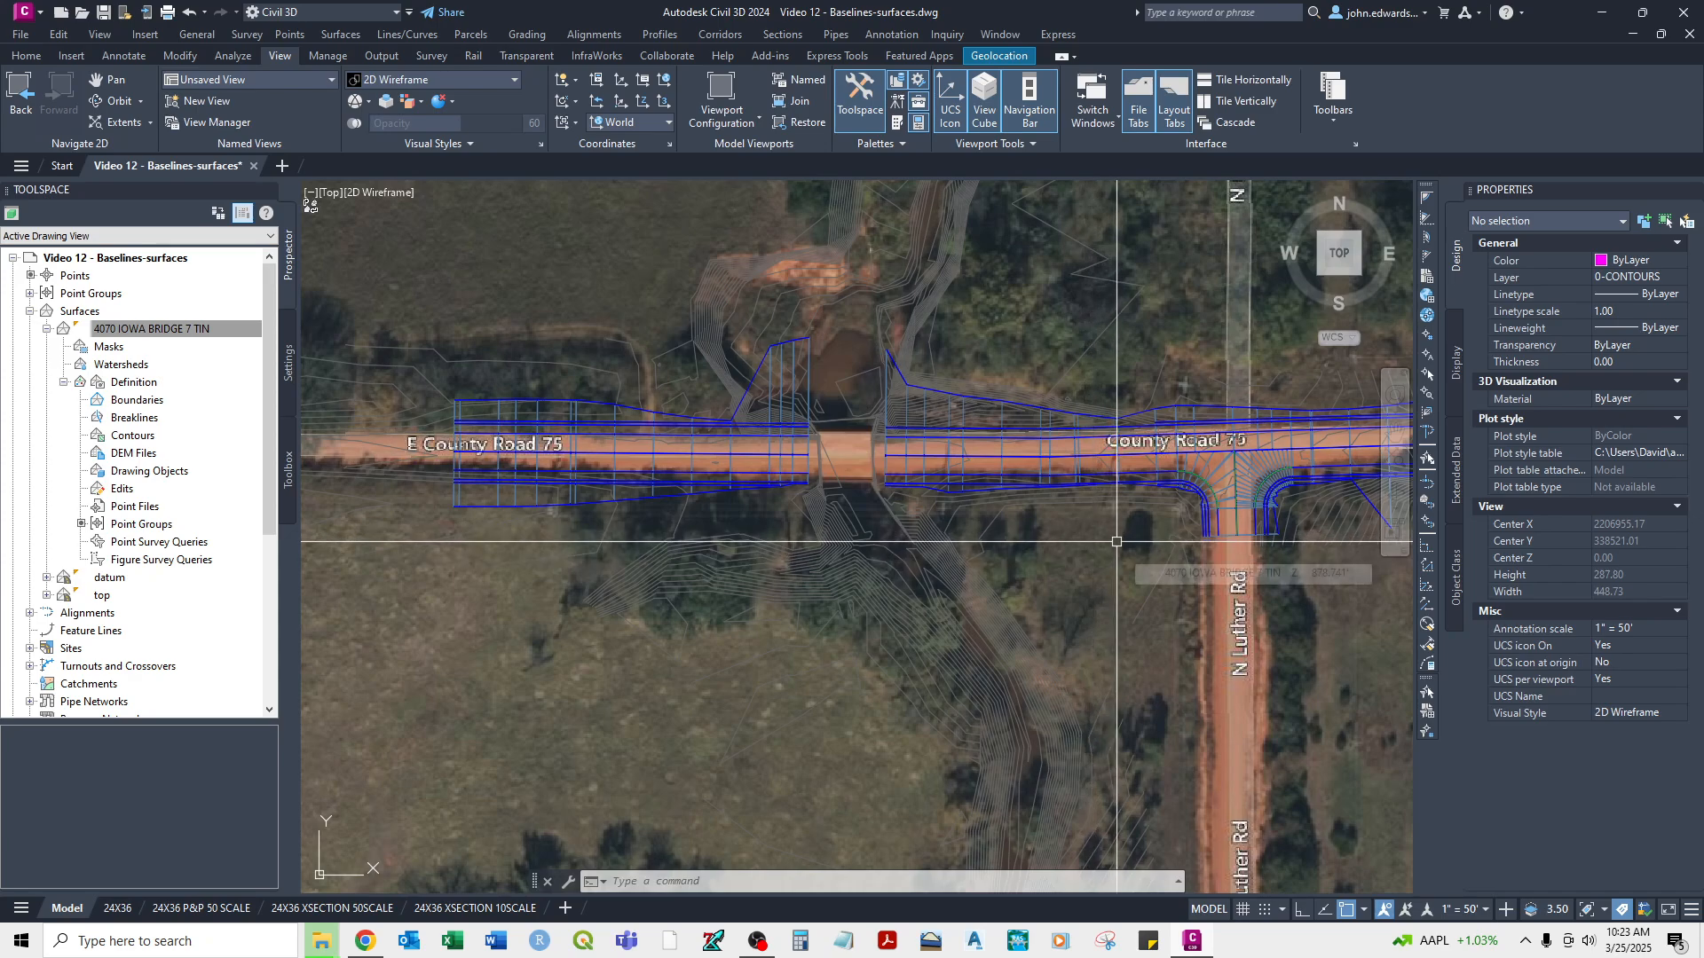
# Examine the existing contours at the creek south of the bridge and along the full length of the corridor.
pyautogui.scroll(4, 856, 578)
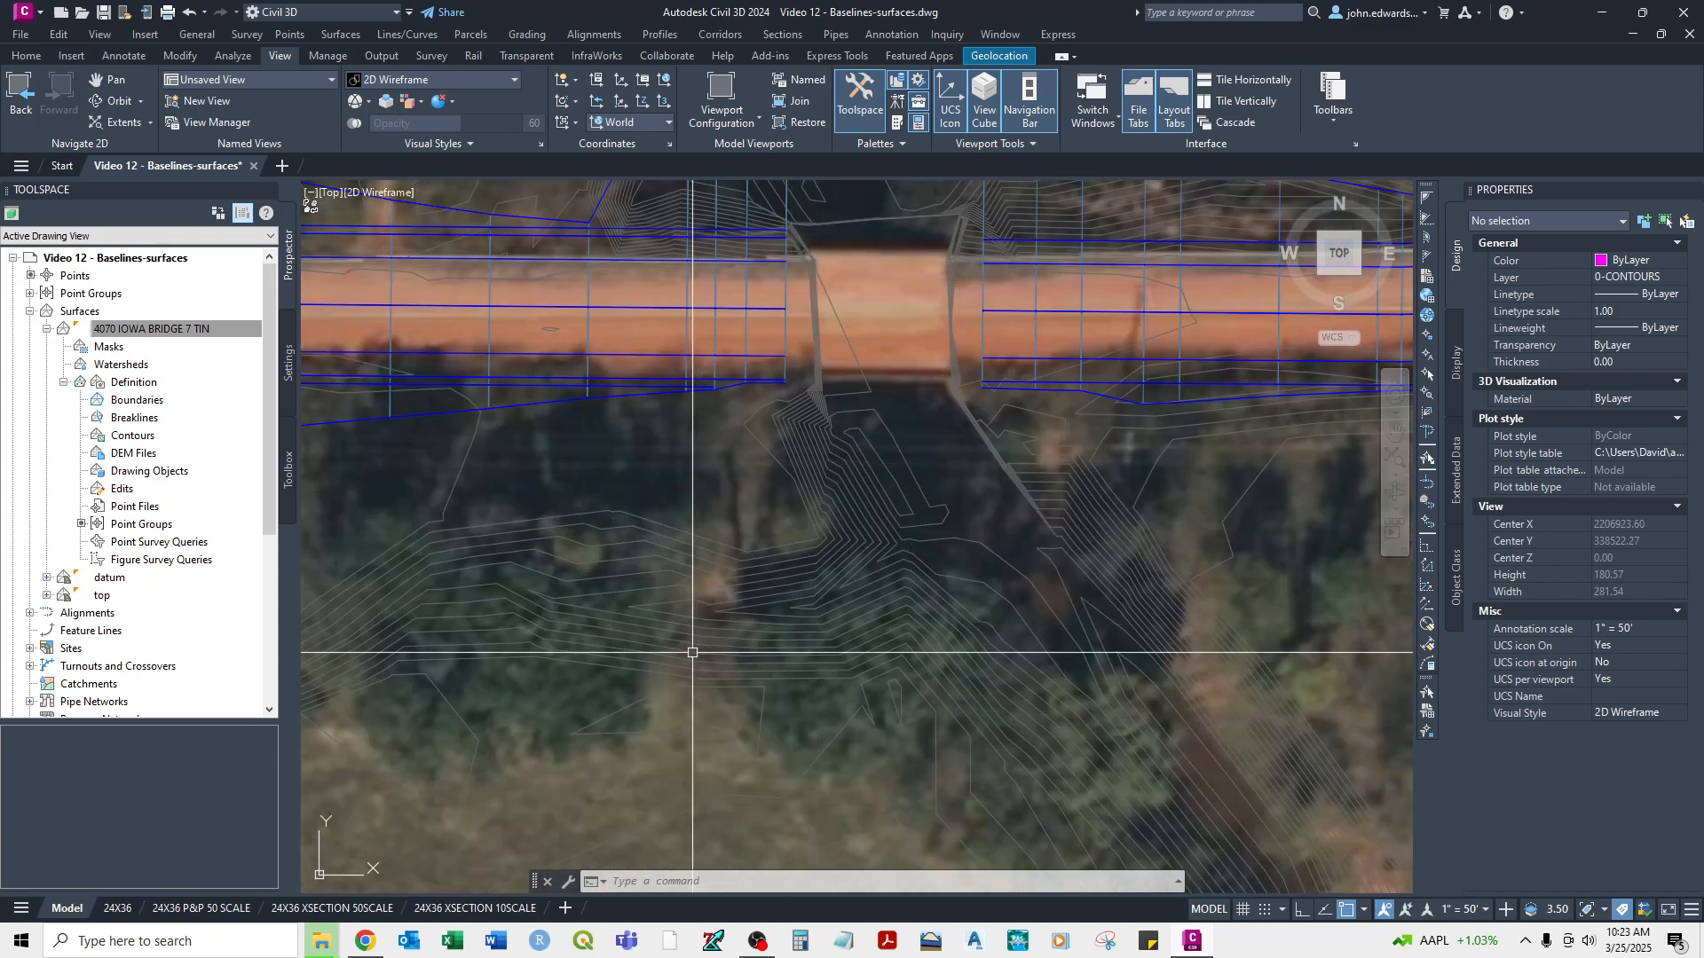
pyautogui.scroll(-4, 864, 578)
pyautogui.scroll(4, 974, 533)
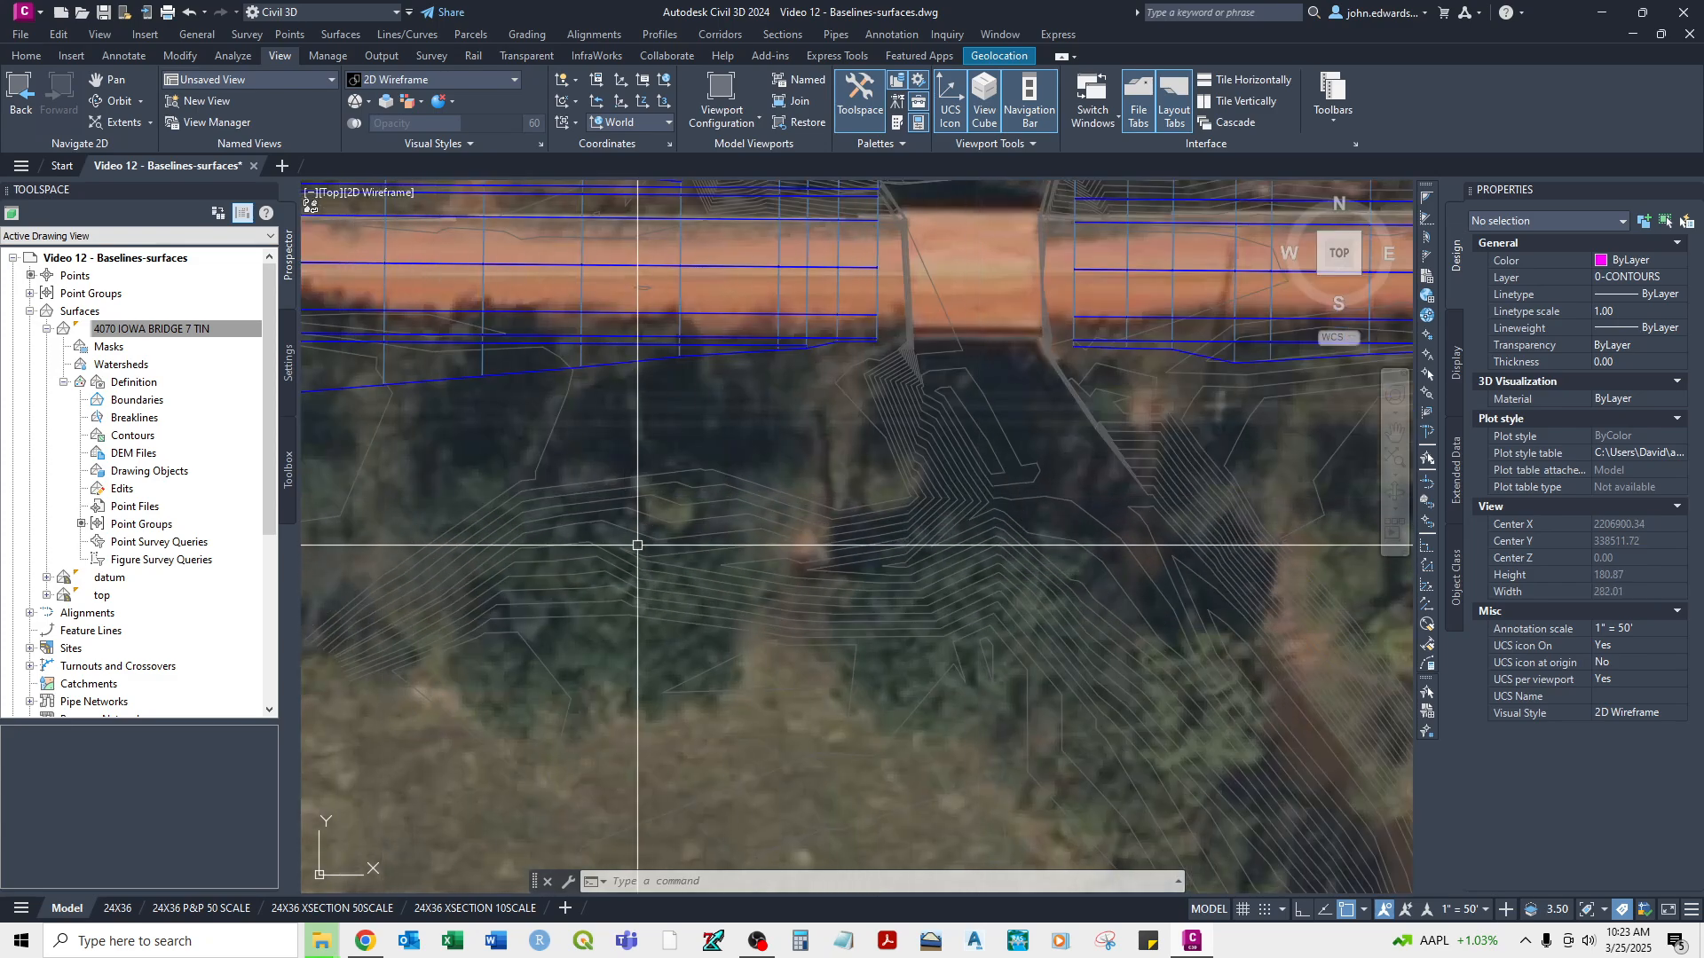
pyautogui.scroll(-10, 586, 557)
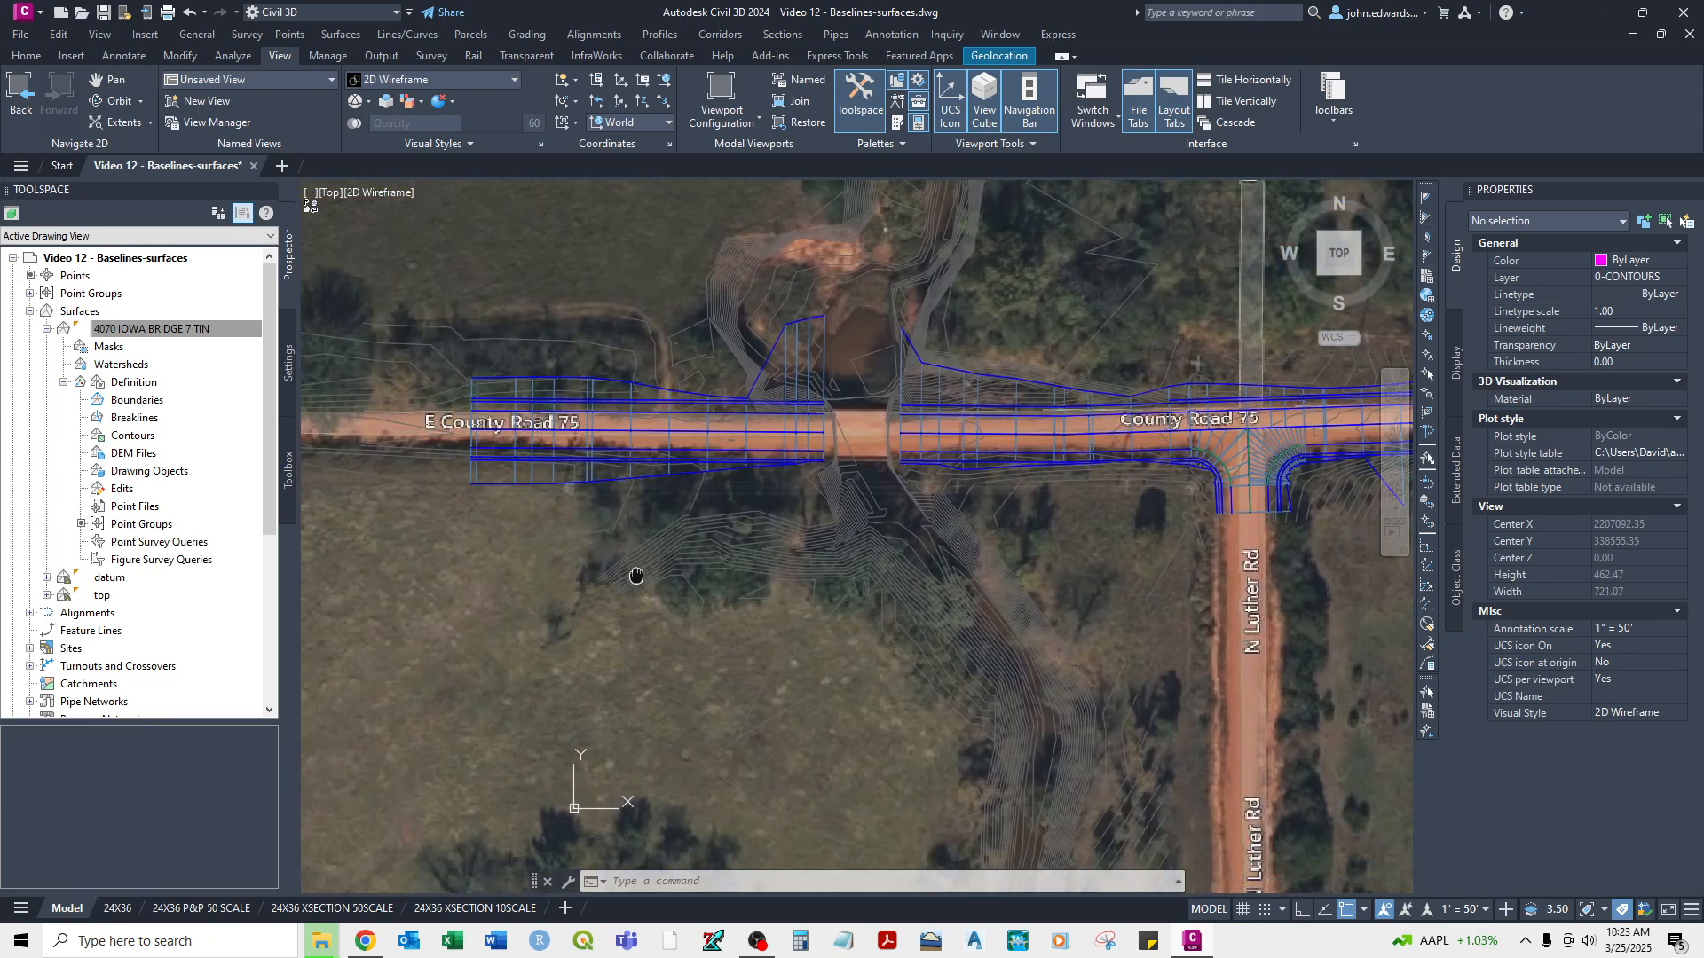
pyautogui.scroll(3, 798, 560)
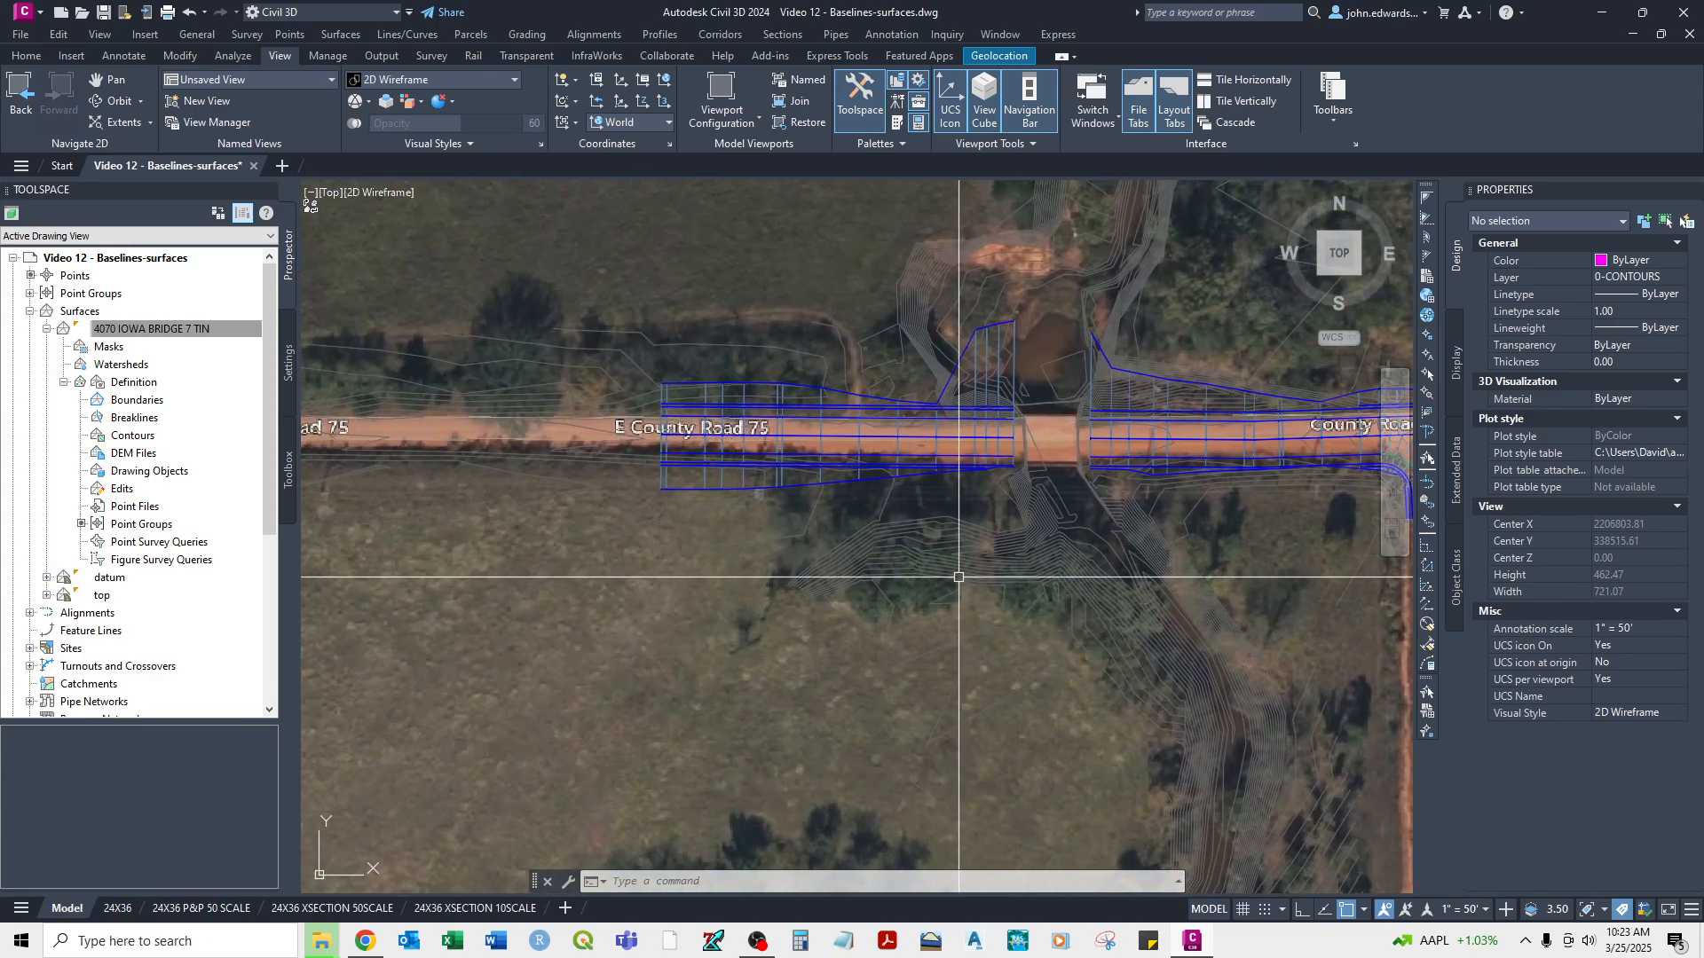
pyautogui.moveTo(1048, 530); pyautogui.dragTo(1056, 598, button='middle')
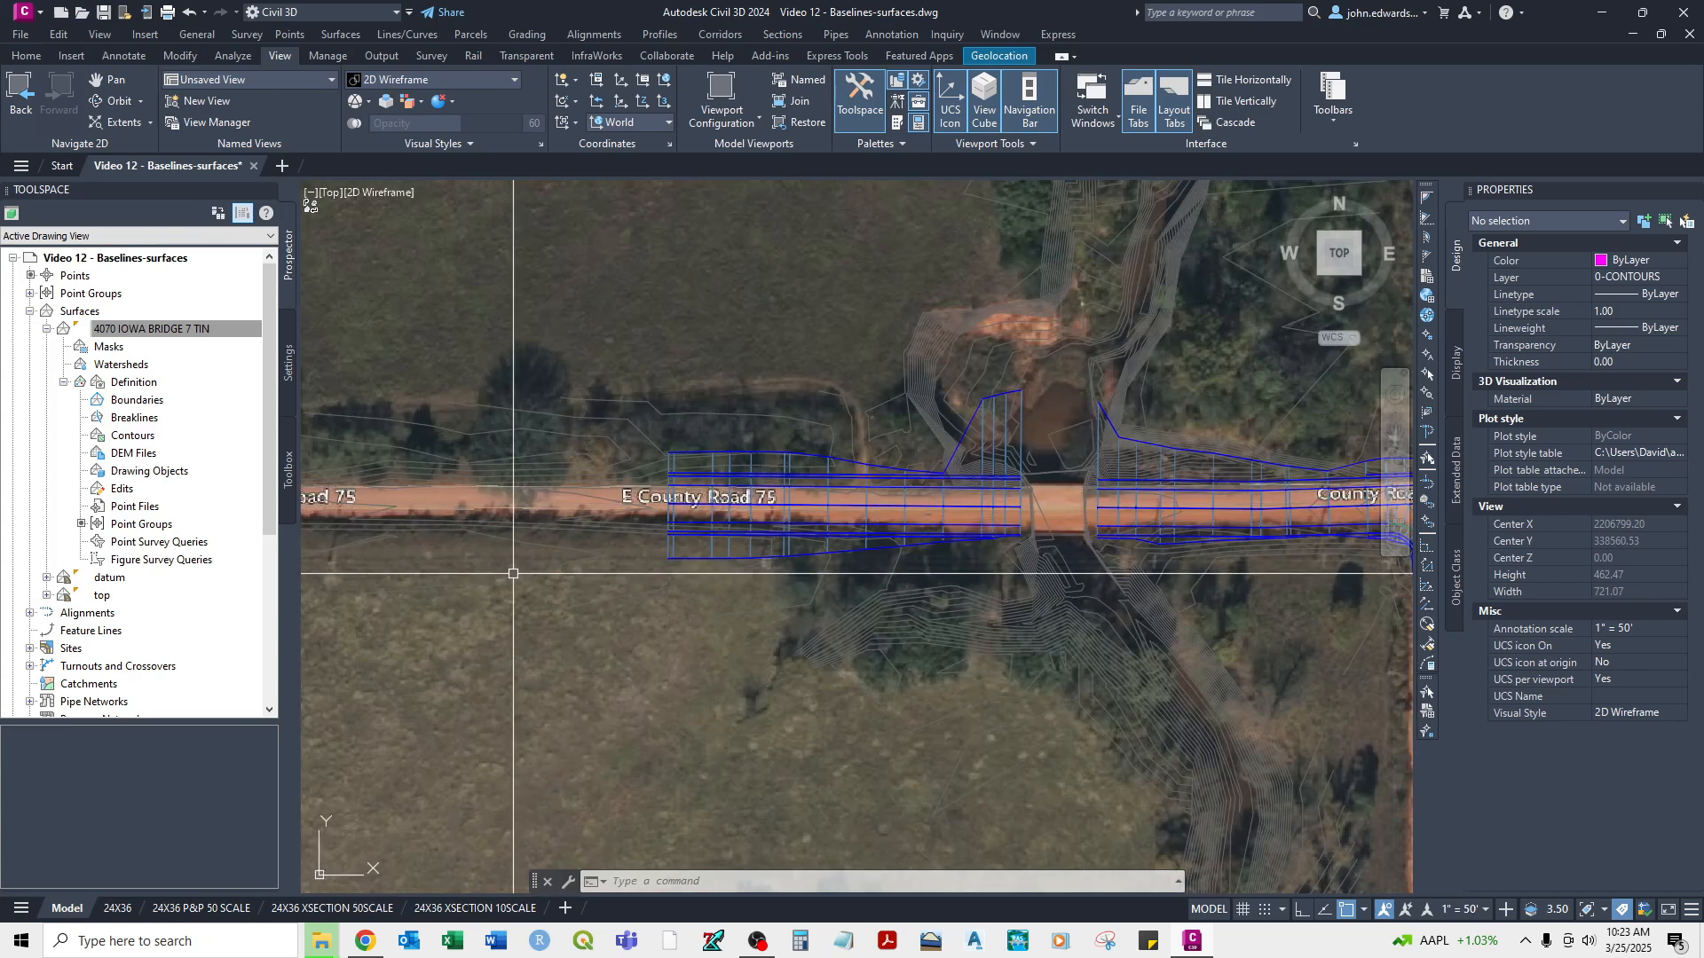
pyautogui.scroll(-3, 641, 611)
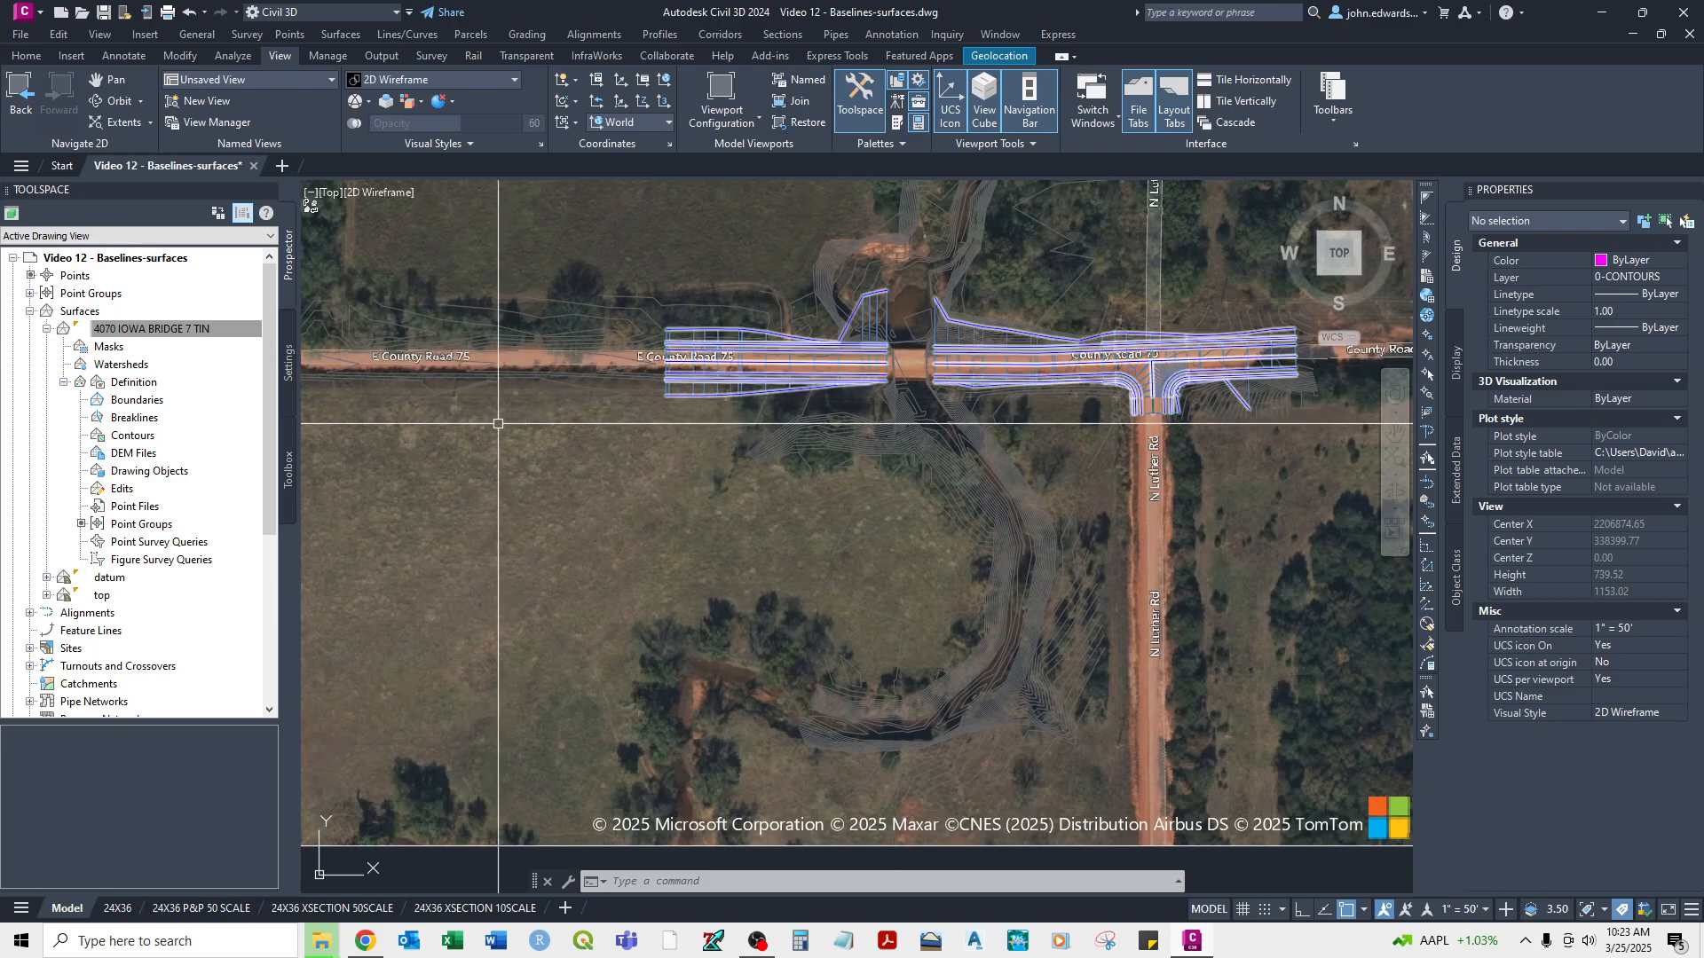
pyautogui.scroll(4, 867, 467)
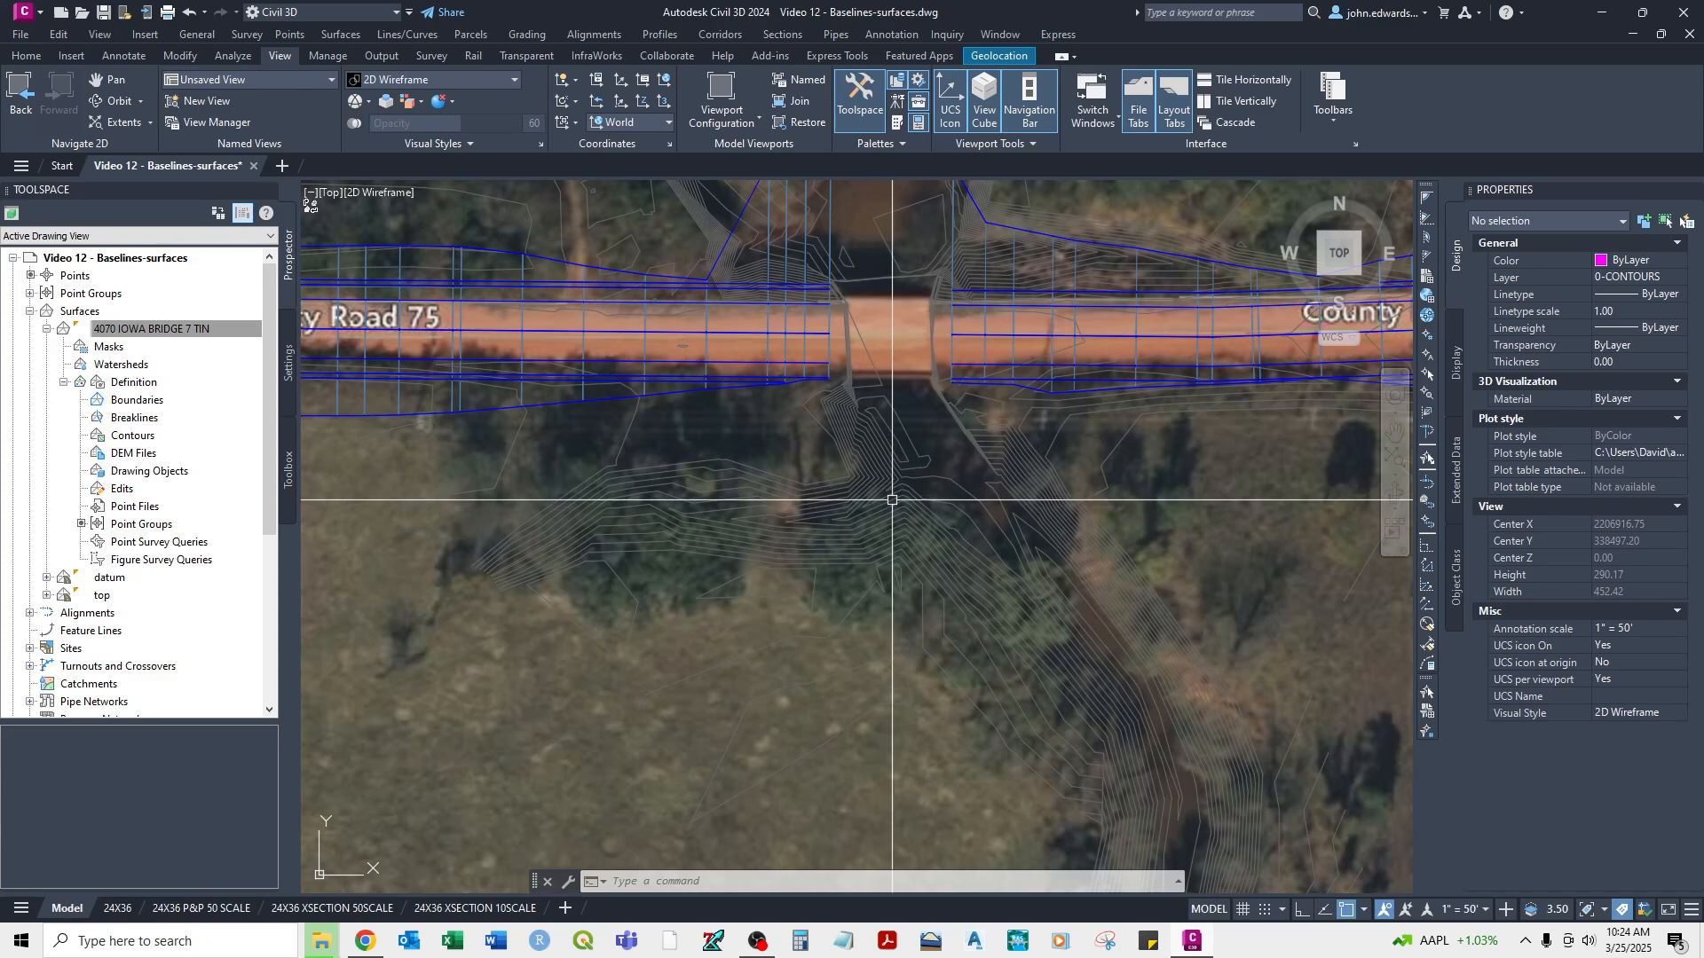
# Freeze the corridor's layer by picking the corridor so only the existing surface contours remain displayed.
pyautogui.click(25, 54)
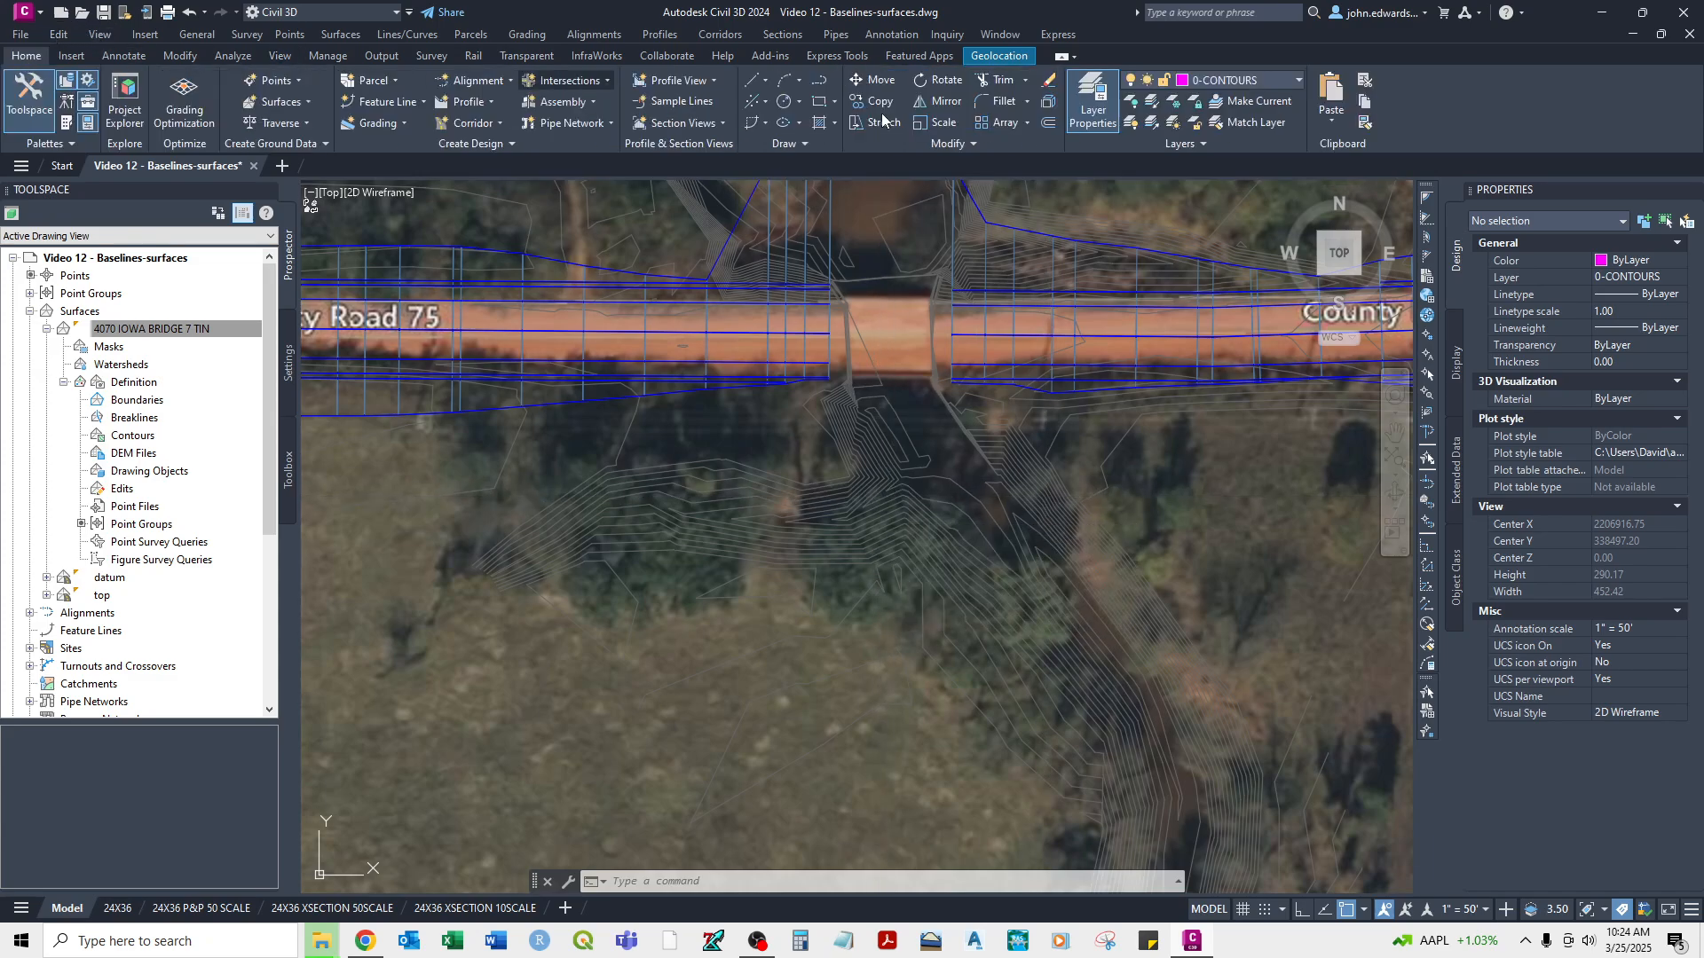
pyautogui.click(1082, 241)
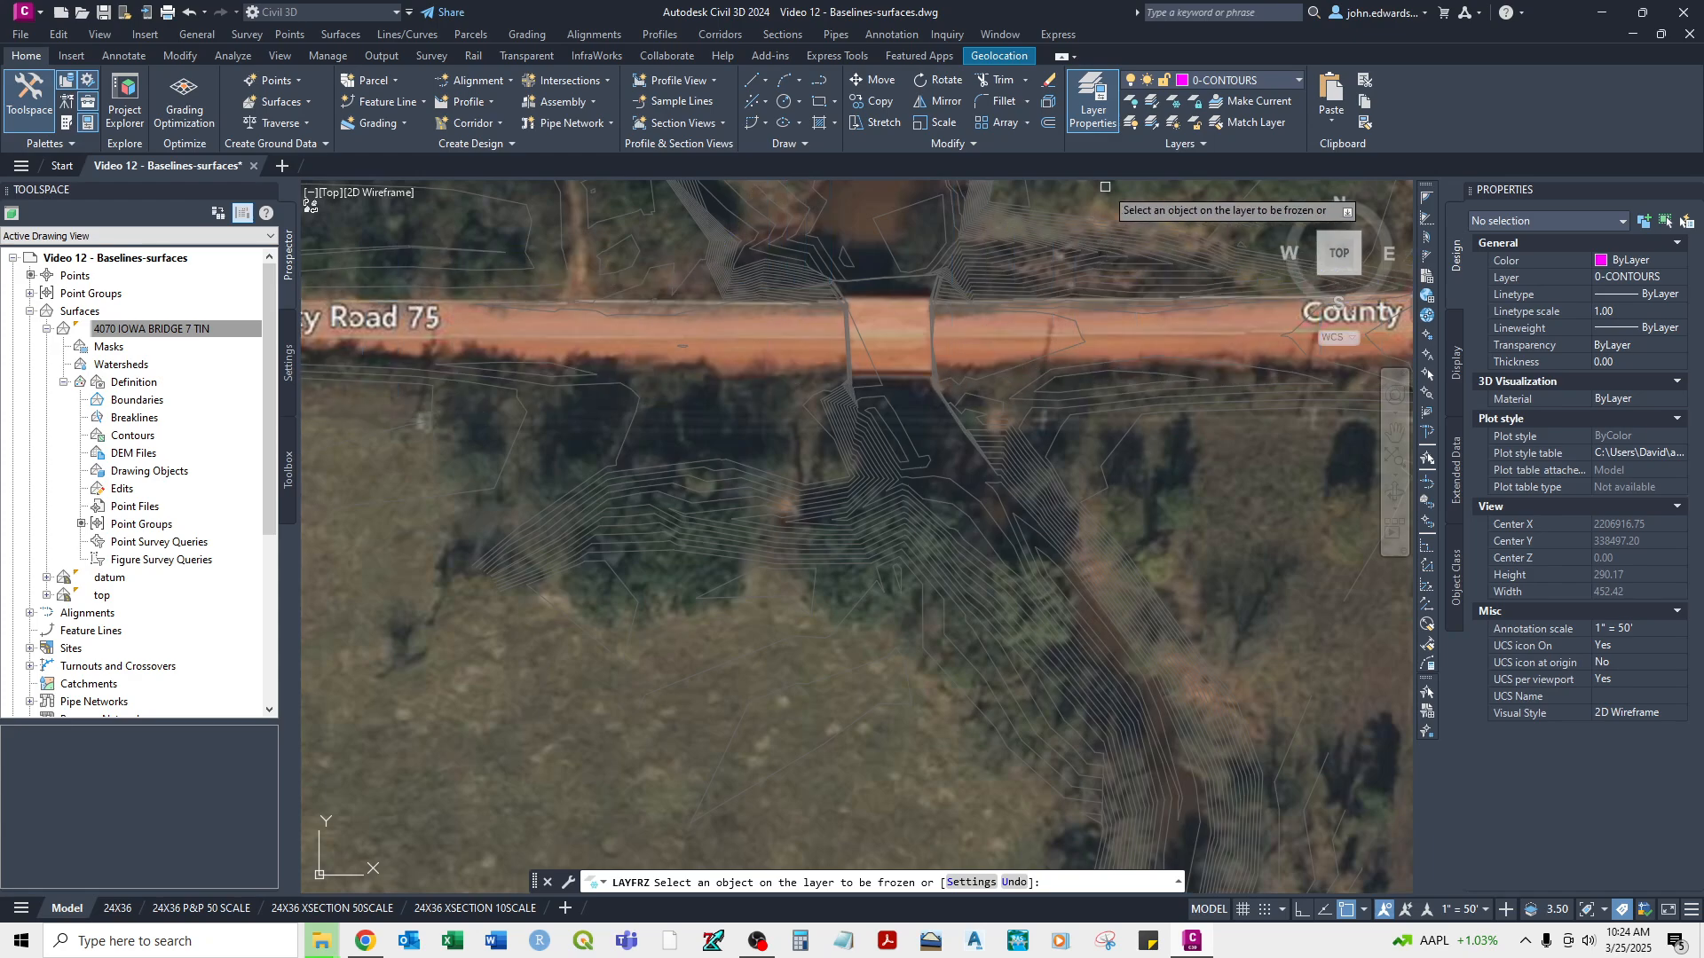
pyautogui.rightClick(1101, 183)
pyautogui.click(1120, 197)
pyautogui.moveTo(1117, 206); pyautogui.dragTo(1097, 253, button='middle')
pyautogui.scroll(-4, 913, 487)
pyautogui.scroll(1, 913, 495)
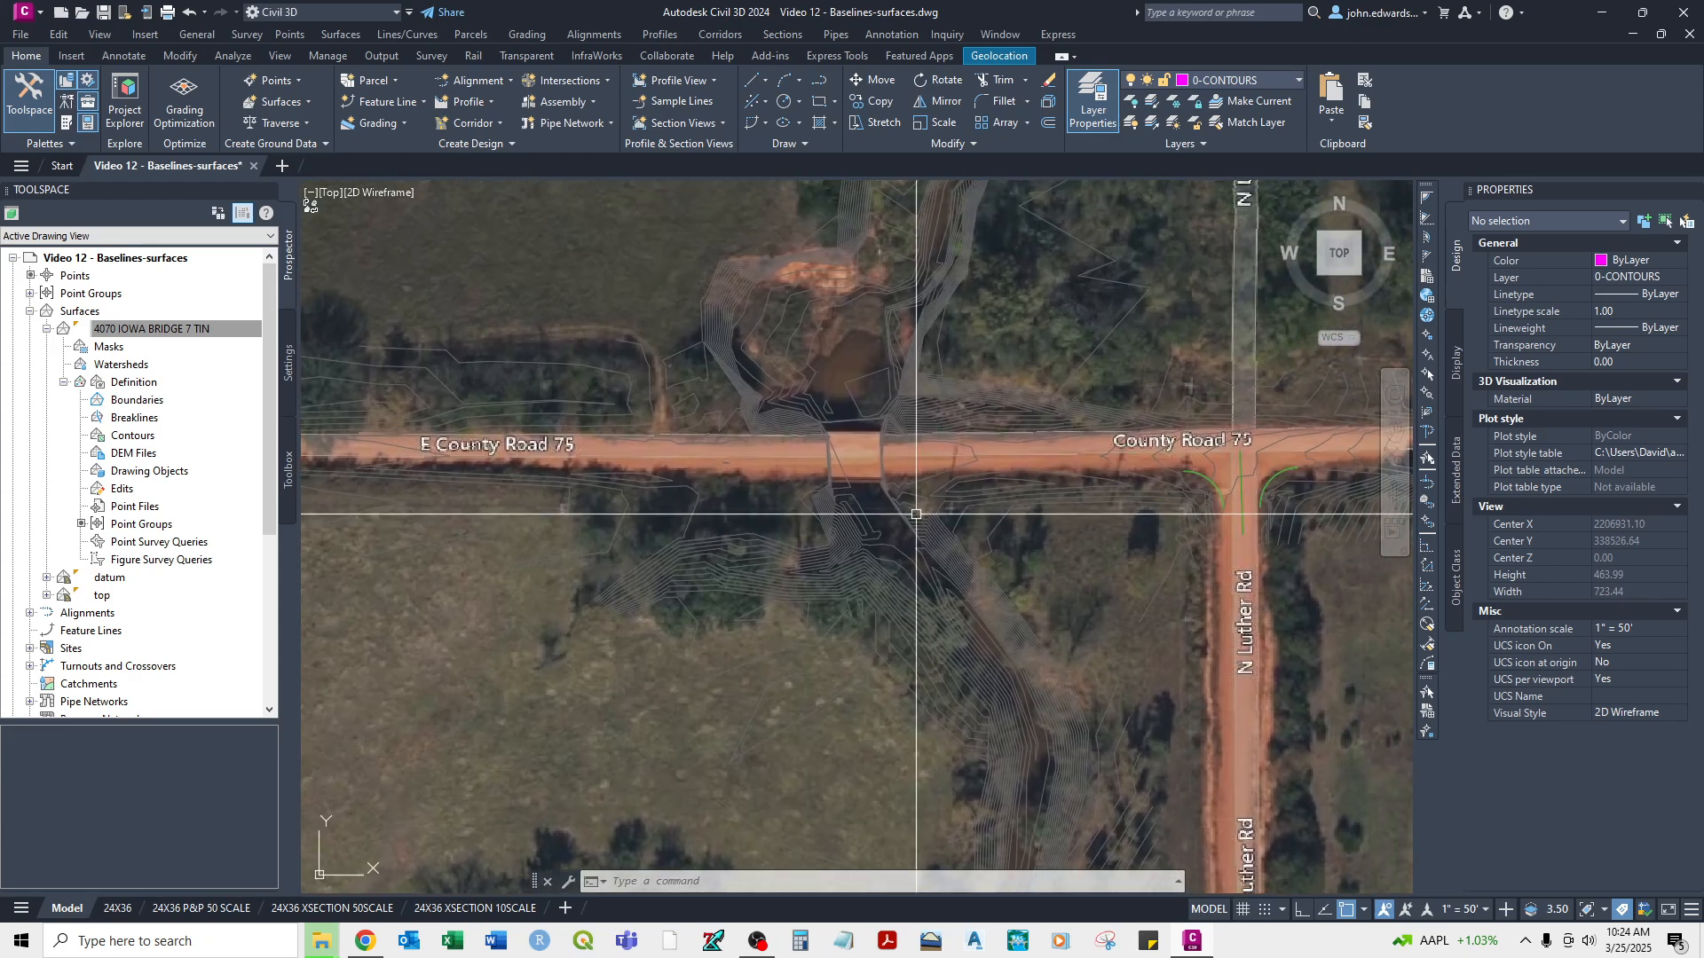
# Extract all major and minor contours from the 4070 IOWA BRIDGE 7 TIN surface and check the properties of one extracted polyline.
pyautogui.scroll(3, 833, 515)
pyautogui.click(832, 514)
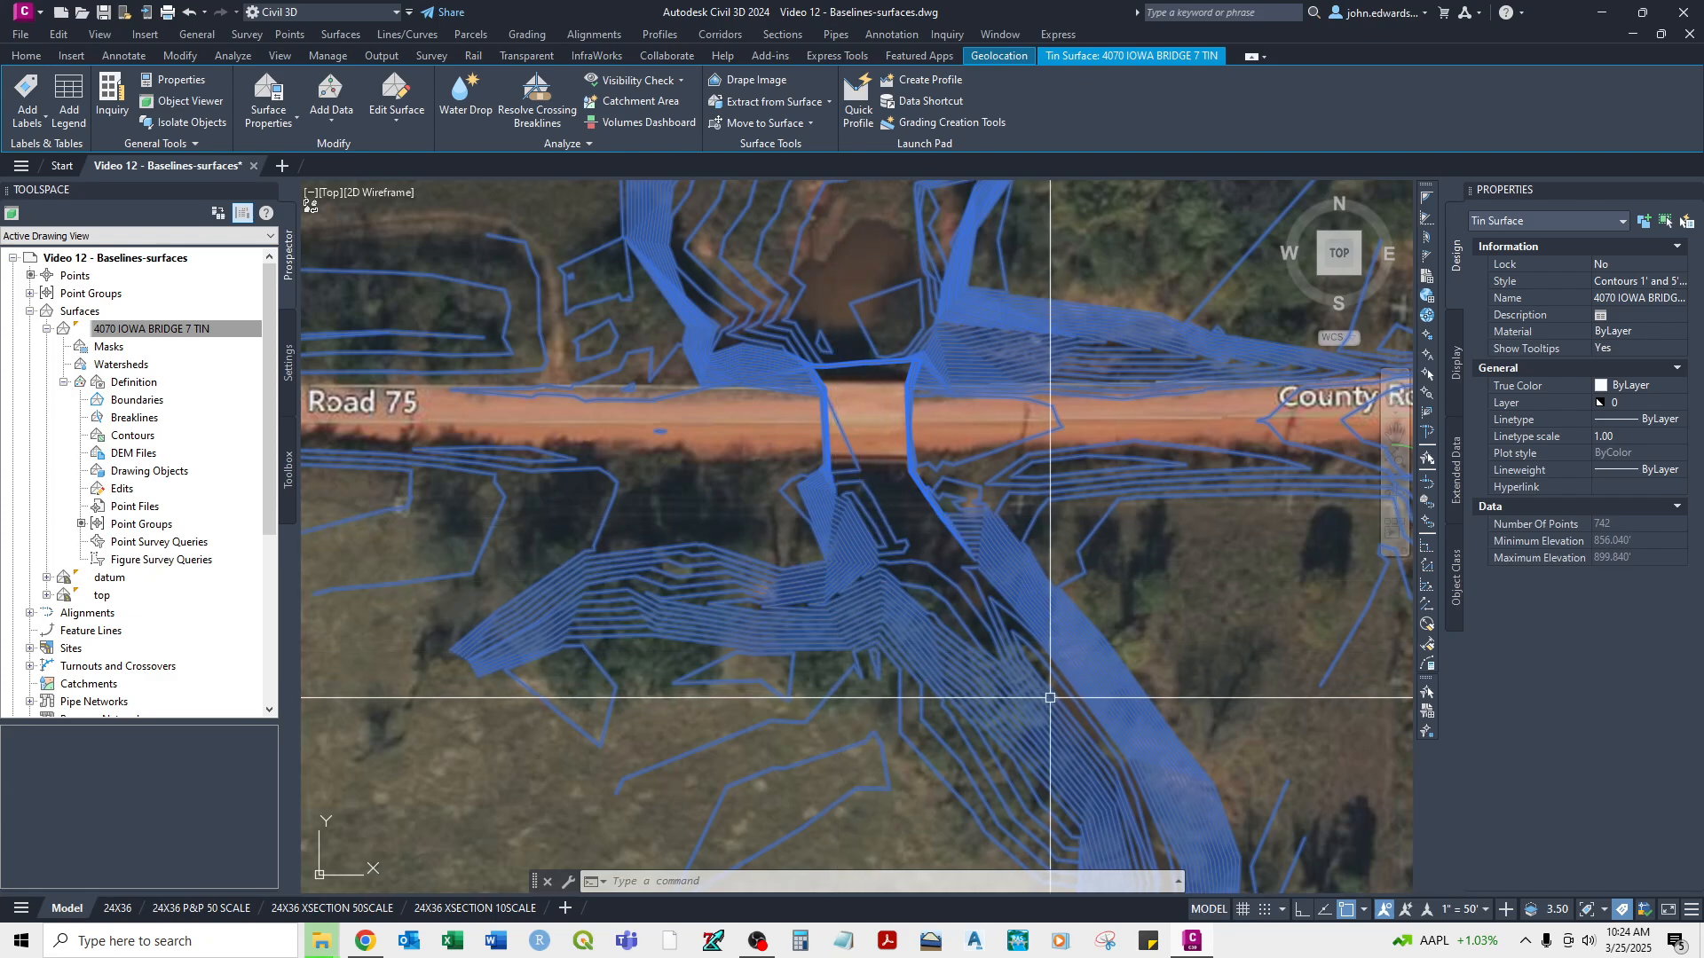
pyautogui.scroll(2, 843, 578)
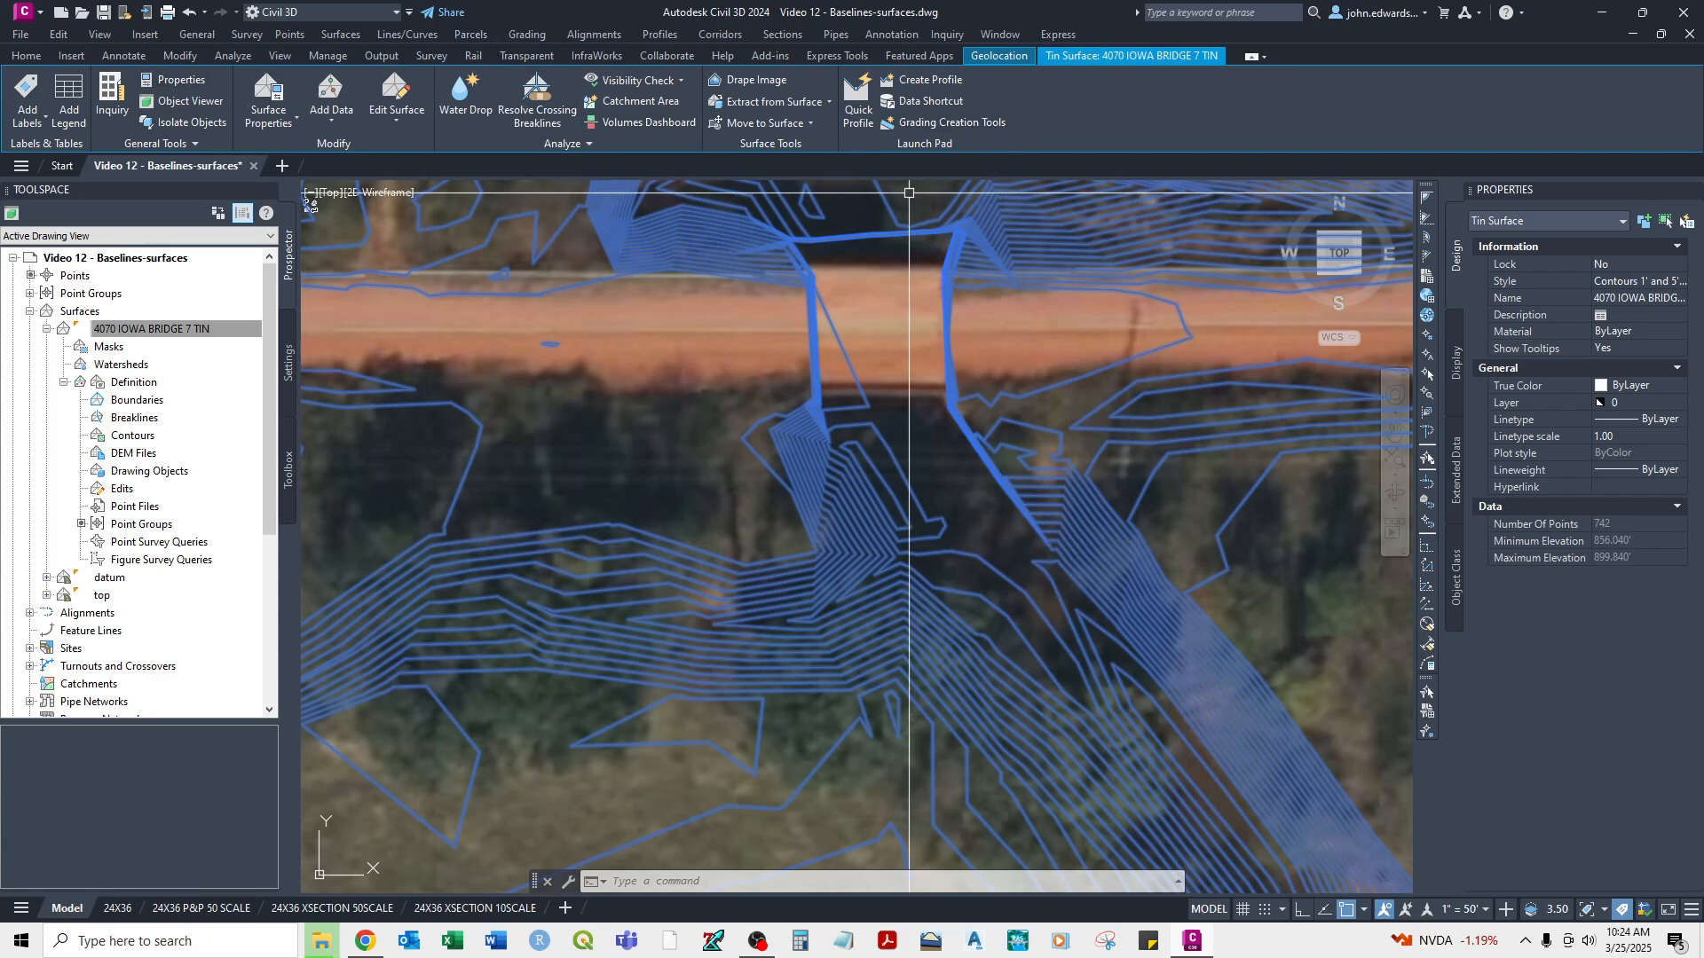
pyautogui.click(802, 103)
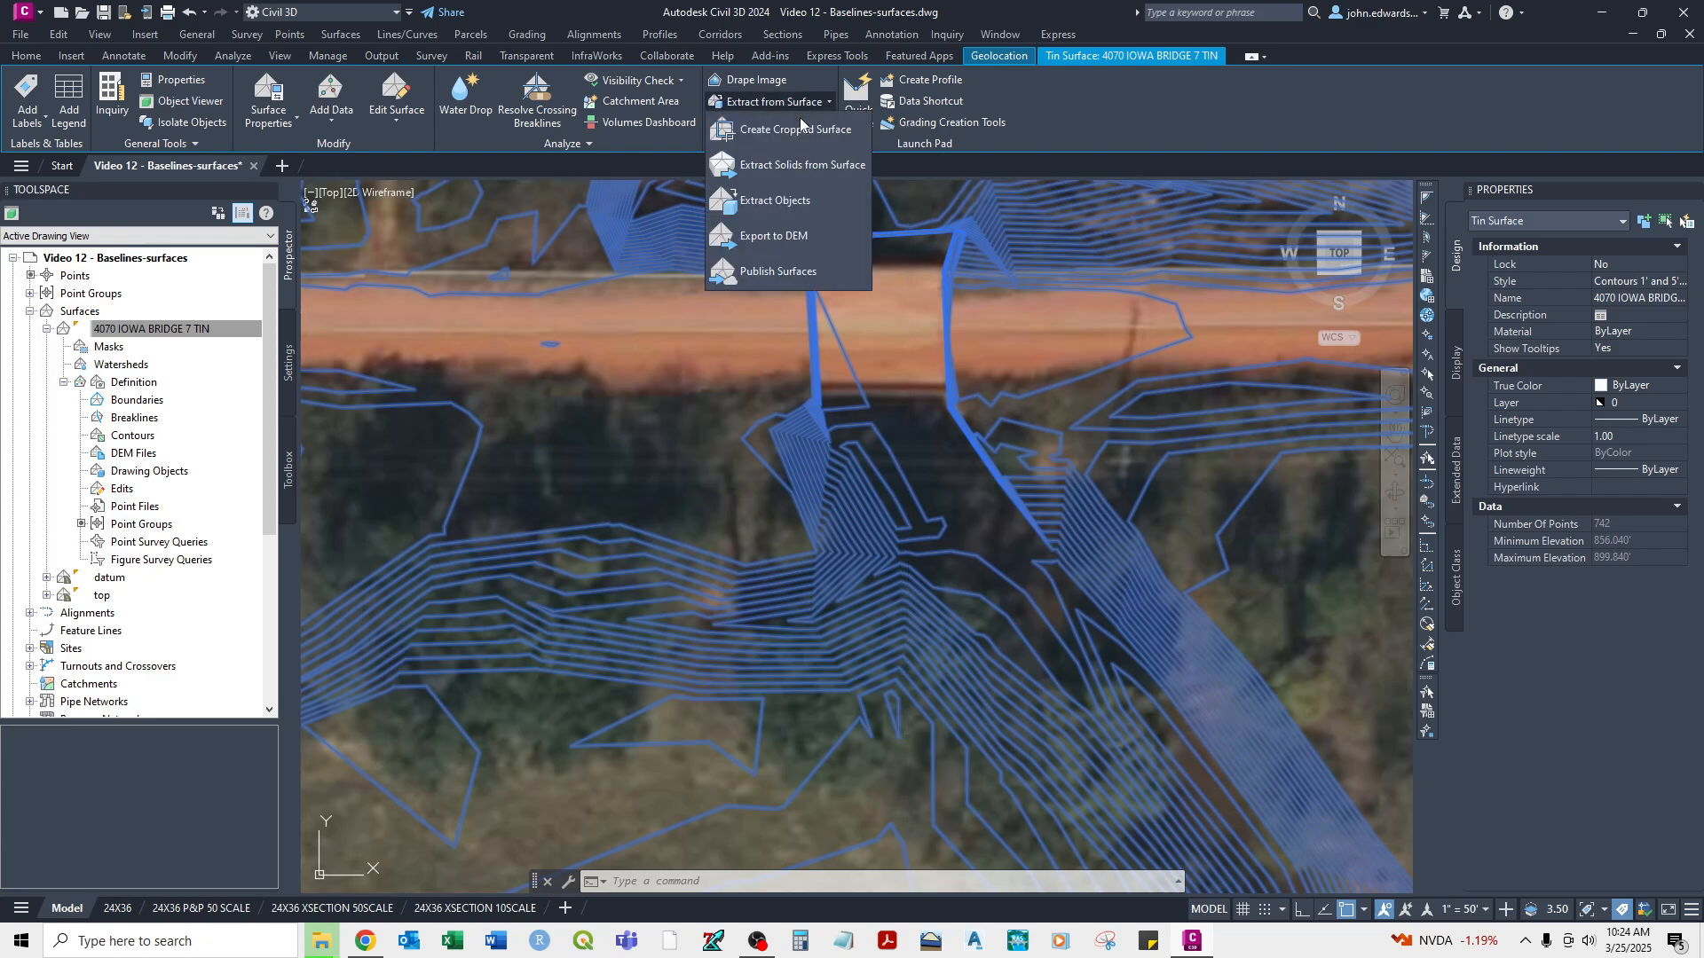
pyautogui.click(776, 201)
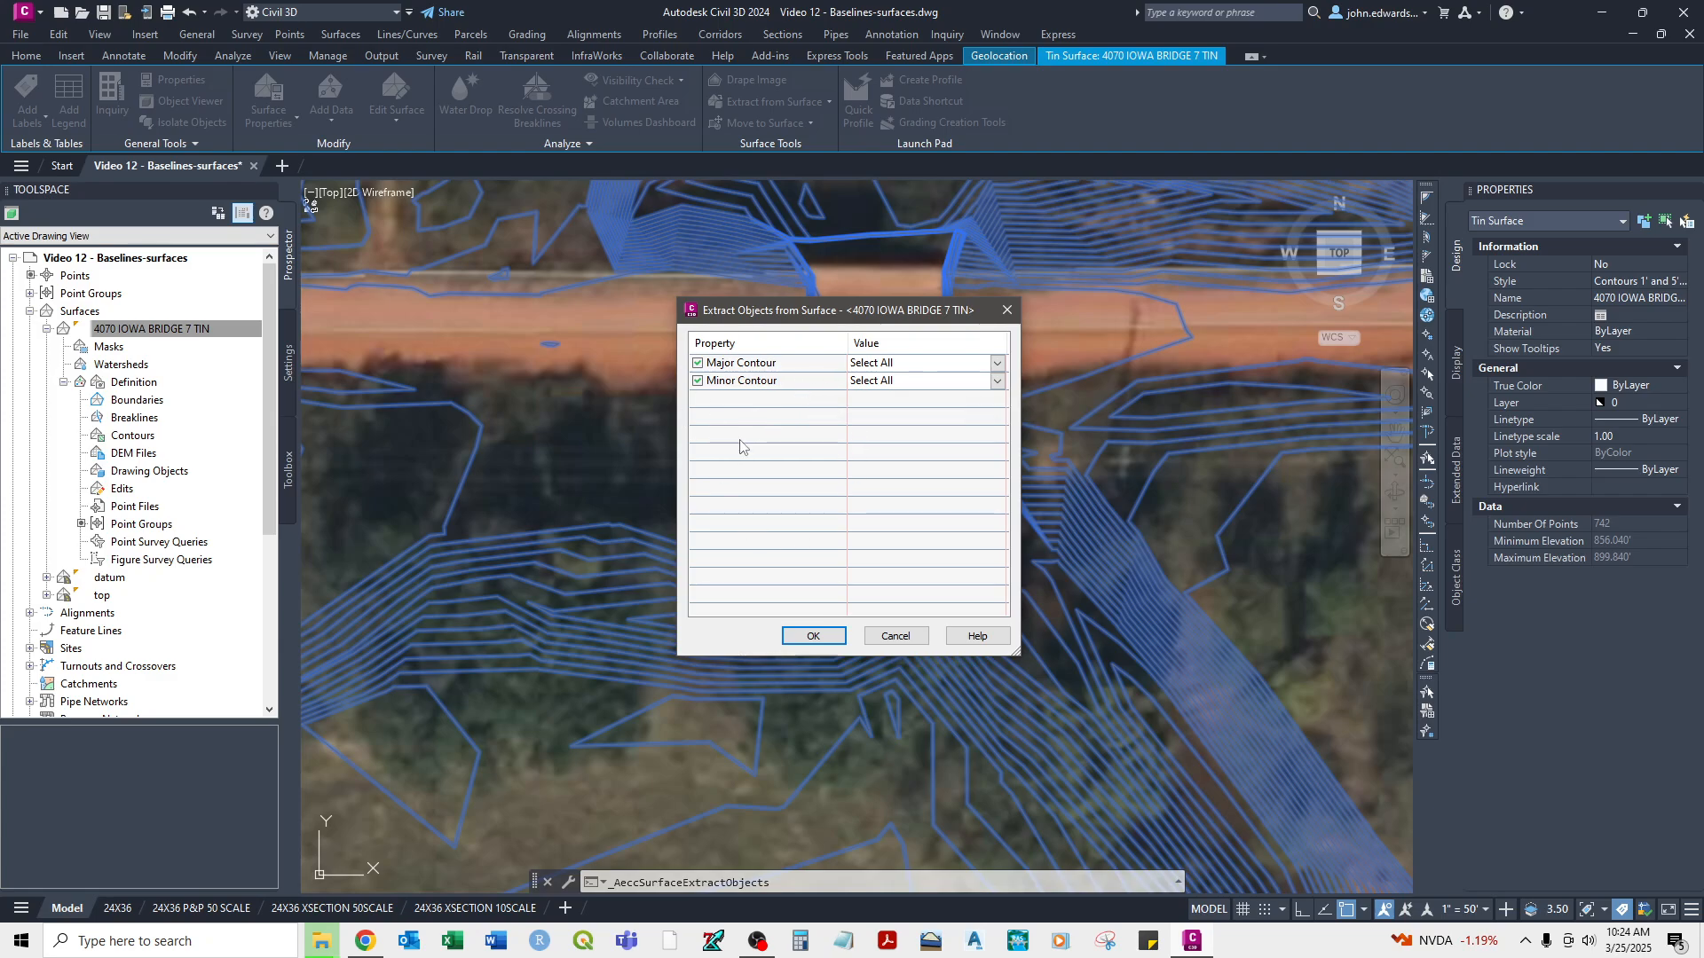
pyautogui.click(813, 636)
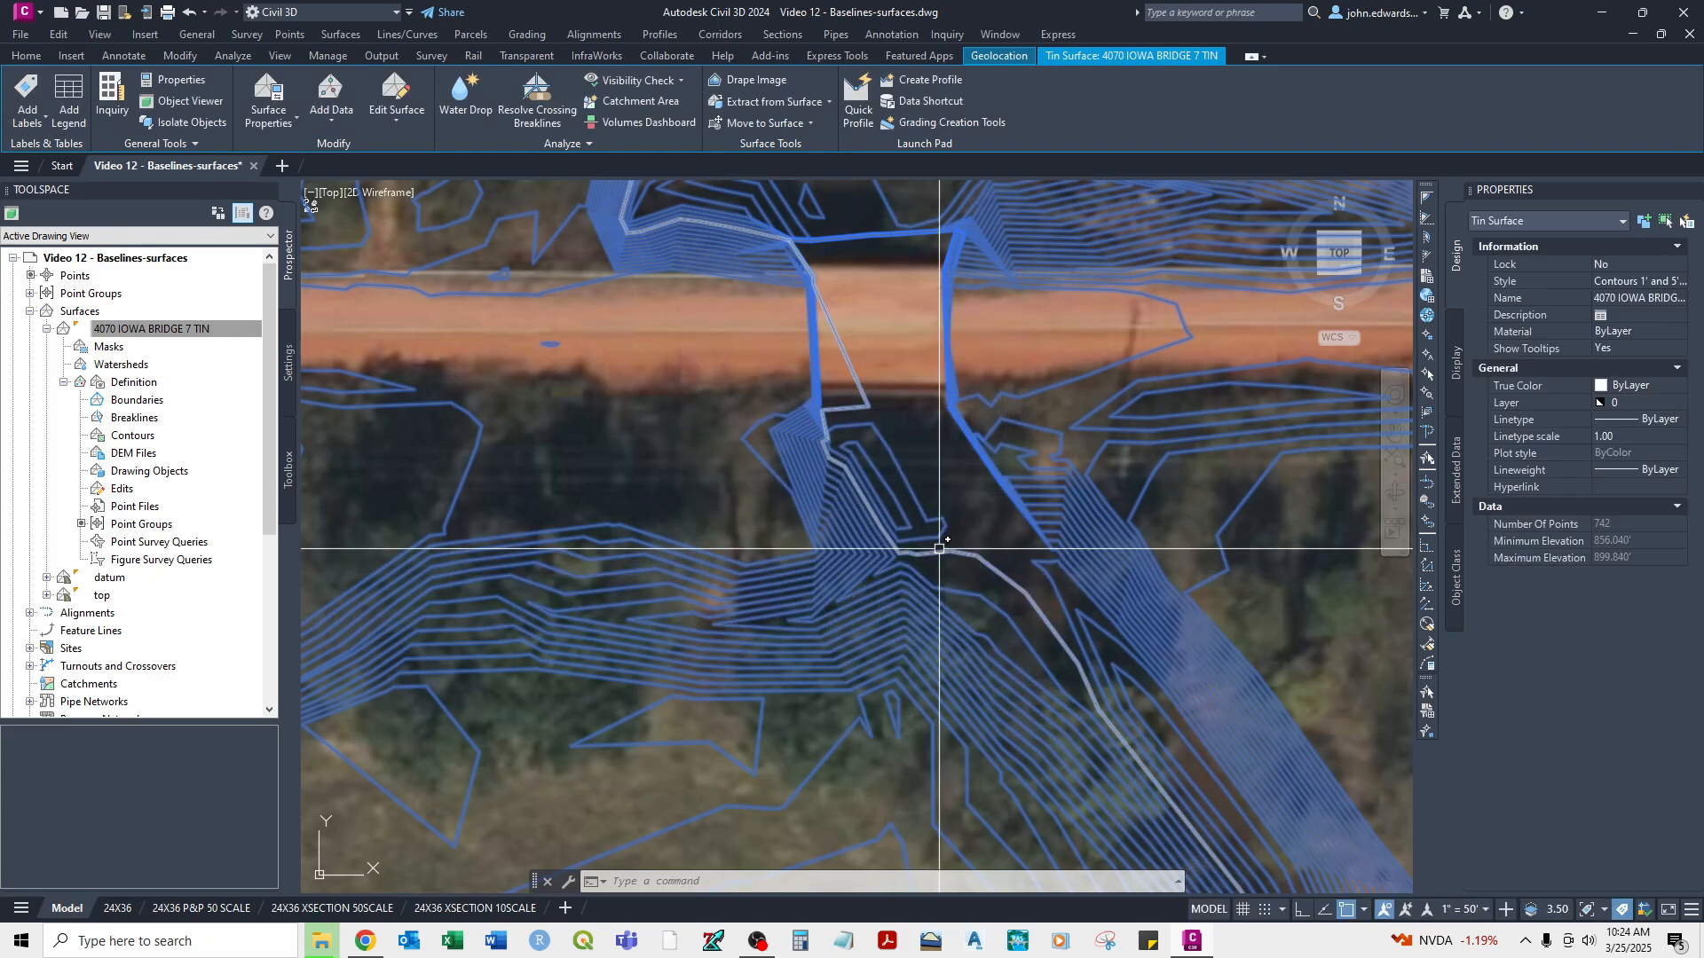
pyautogui.press('Escape')
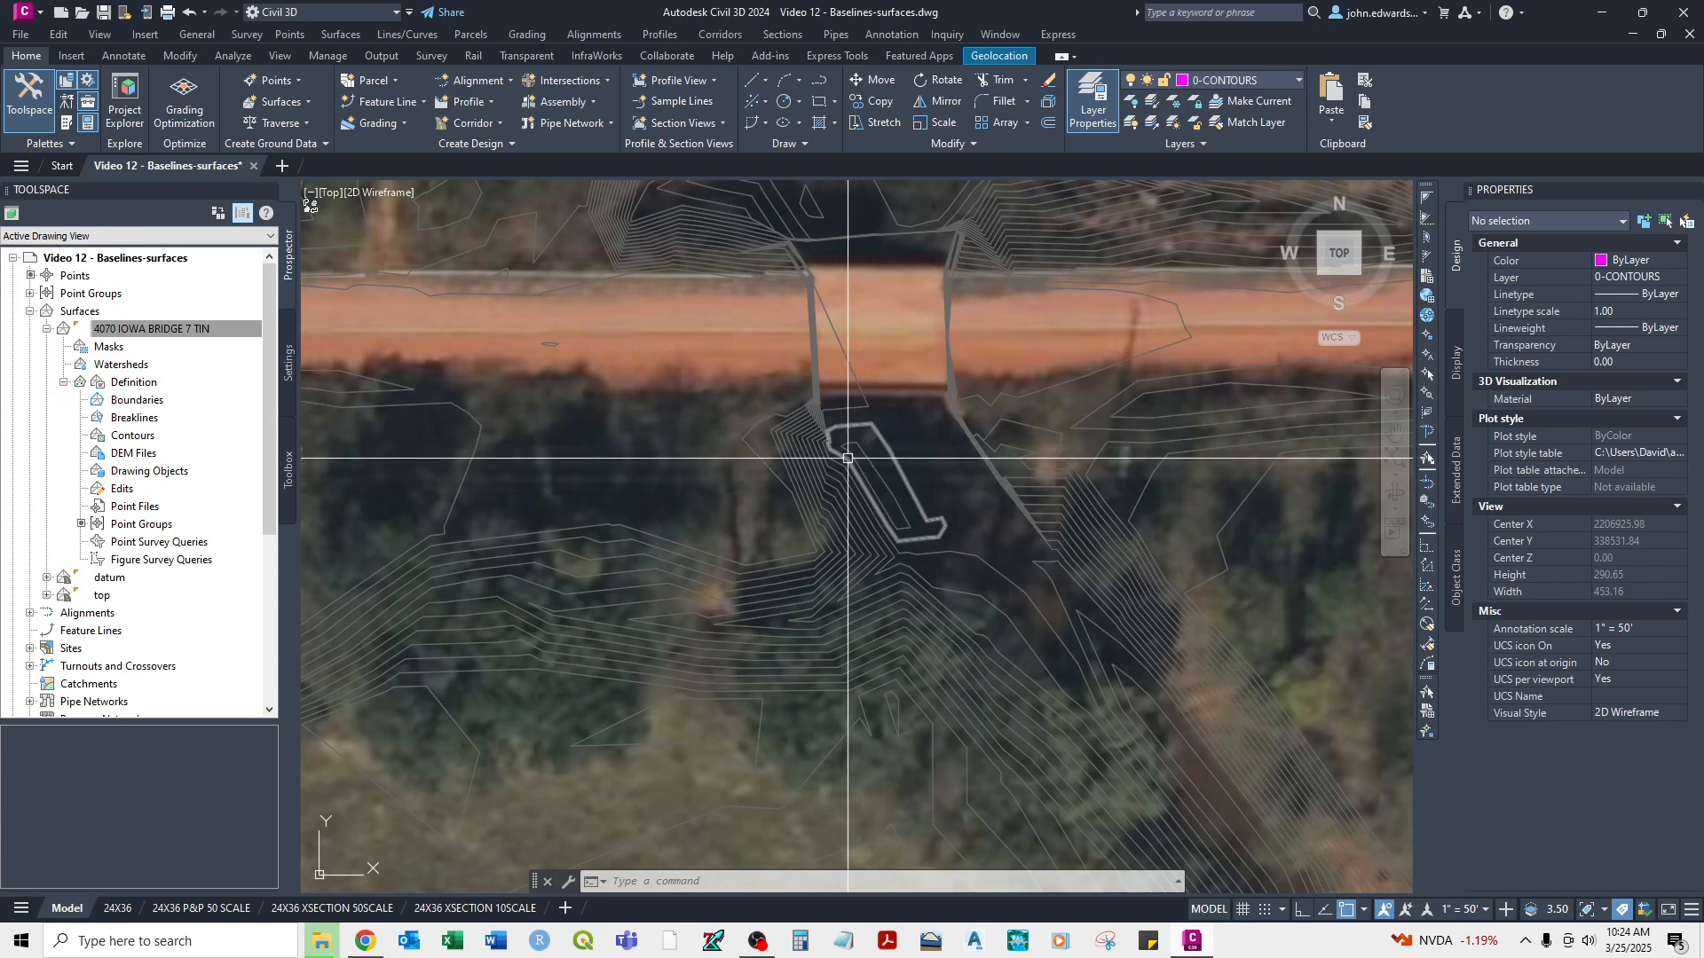
pyautogui.click(792, 486)
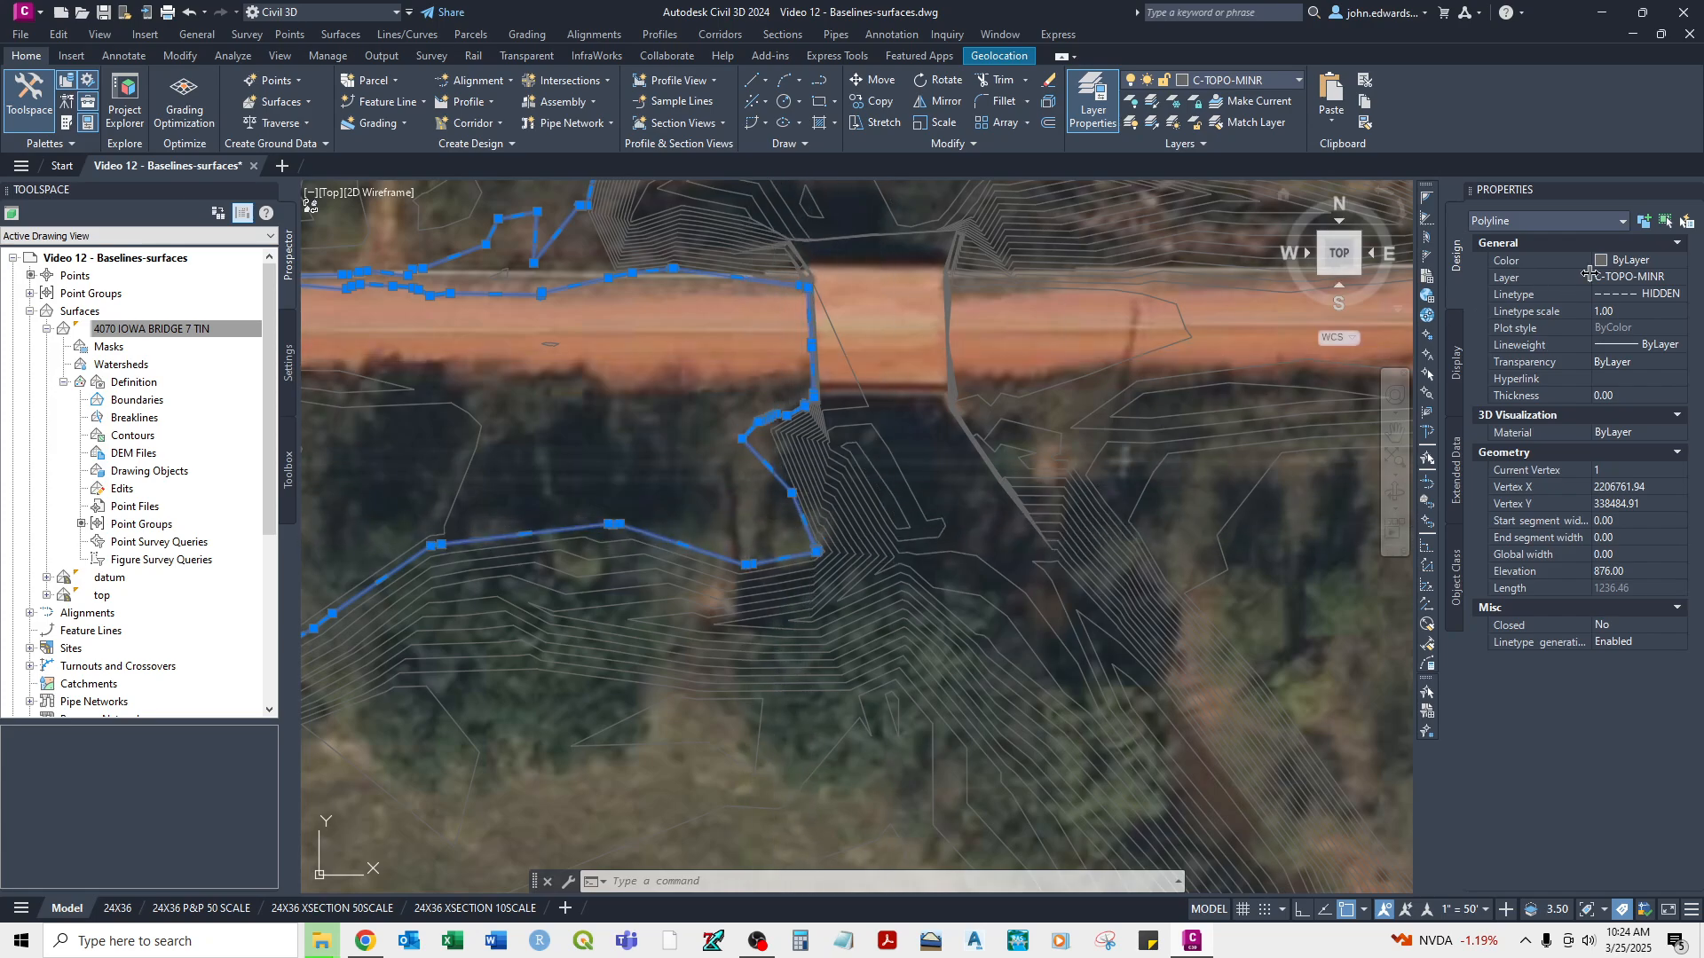
pyautogui.press('Escape')
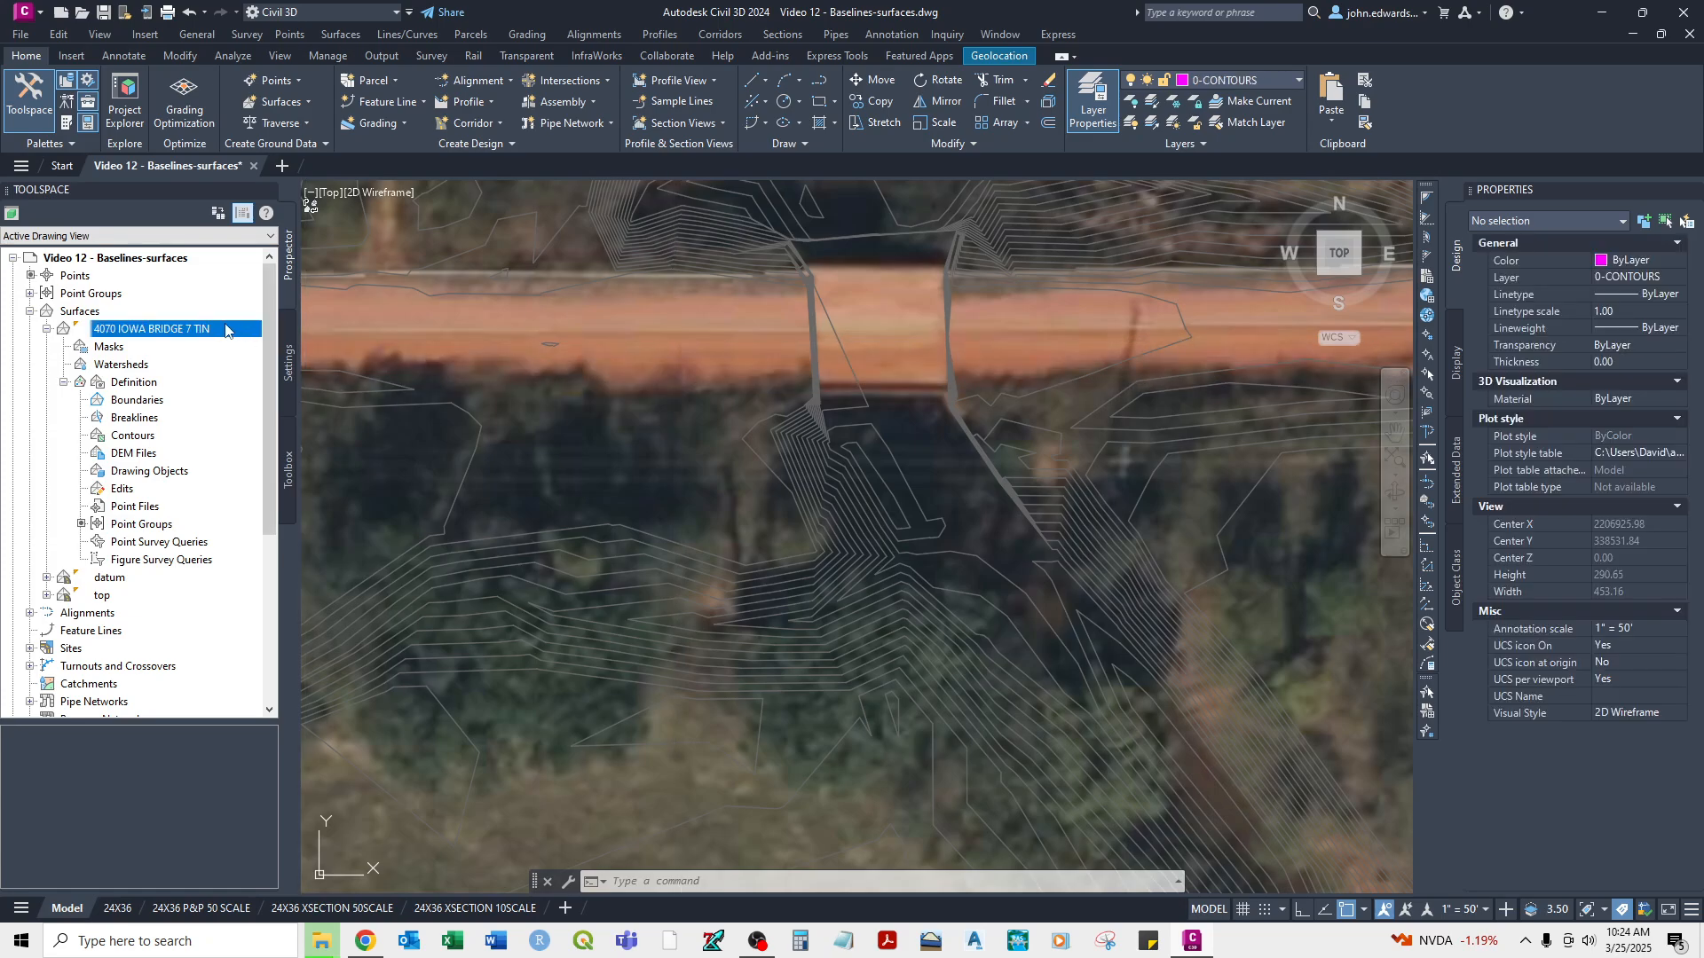
# Preview the Contours and Triangles style on the 4070 IOWA BRIDGE 7 TIN surface and set its surface style to _No Display.
pyautogui.scroll(-2, 624, 647)
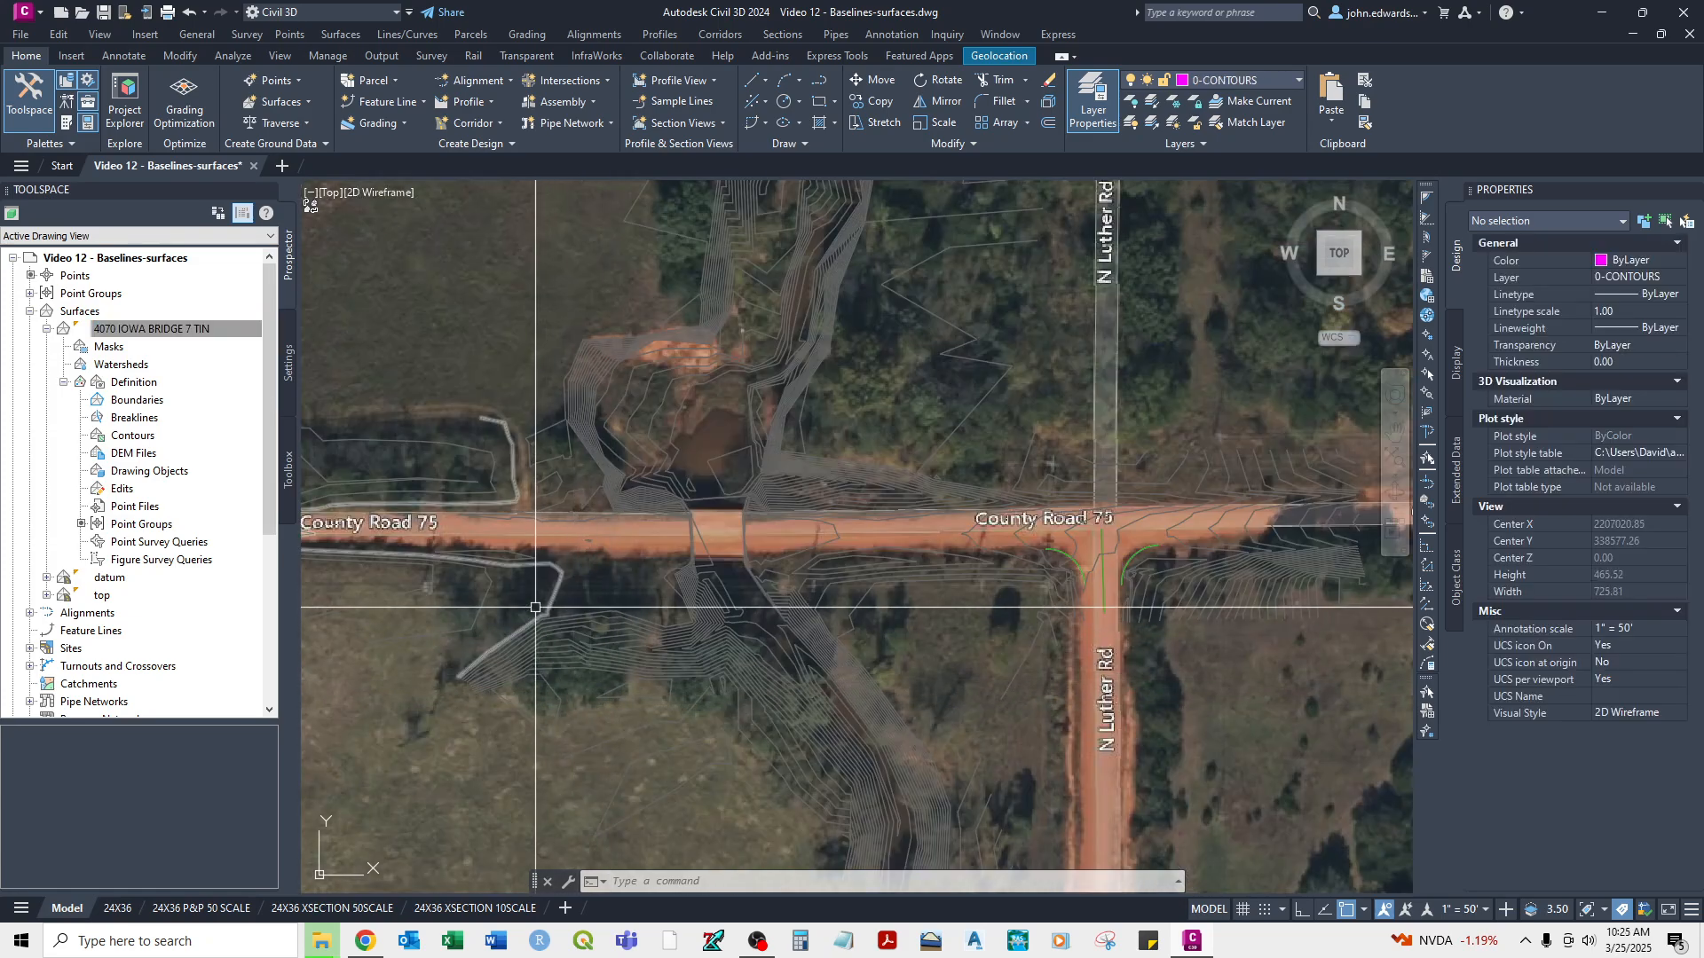
pyautogui.rightClick(202, 331)
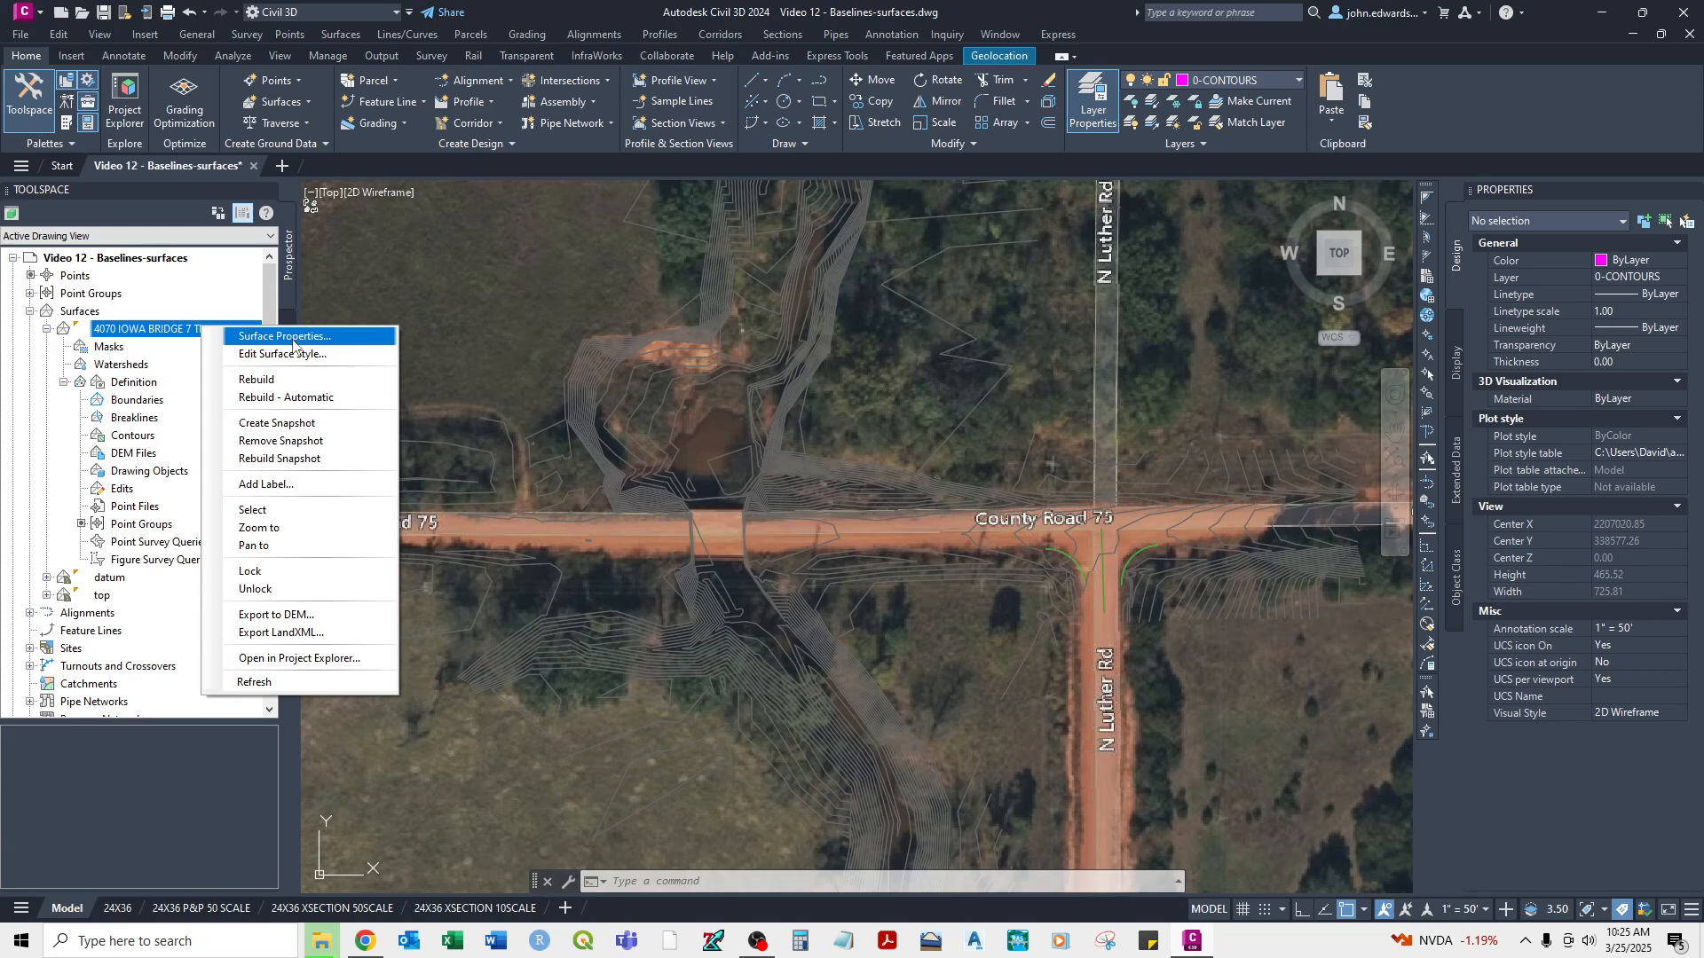
pyautogui.click(293, 337)
pyautogui.click(1084, 495)
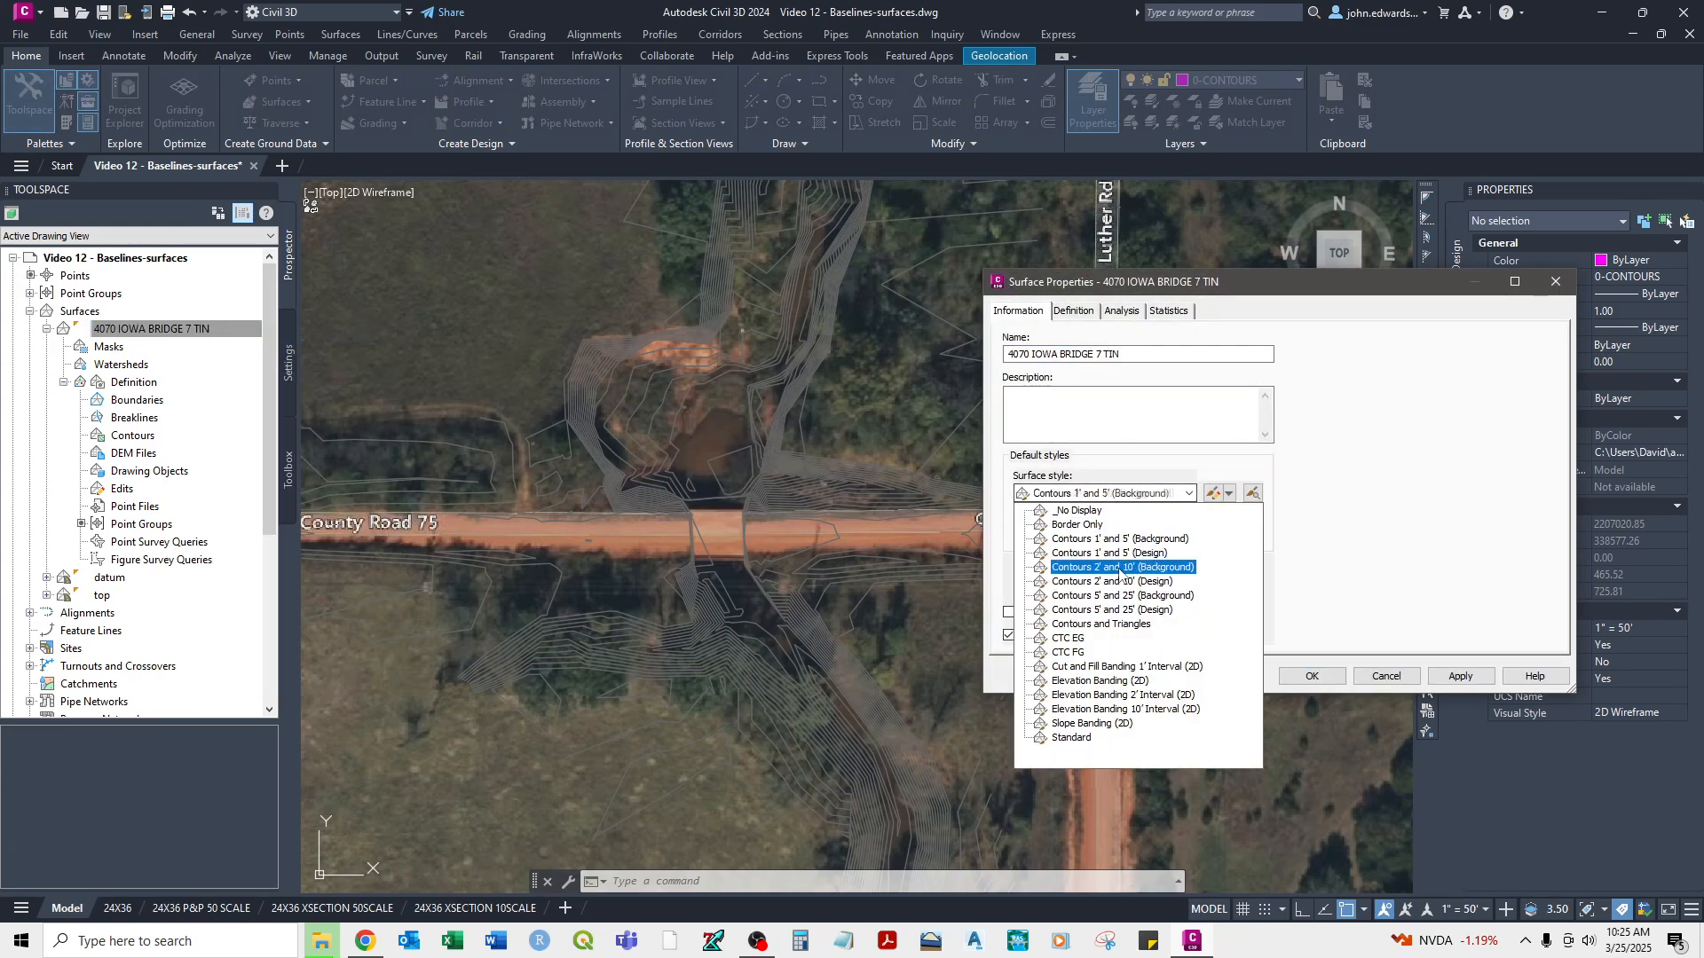
pyautogui.click(1109, 625)
pyautogui.click(1493, 678)
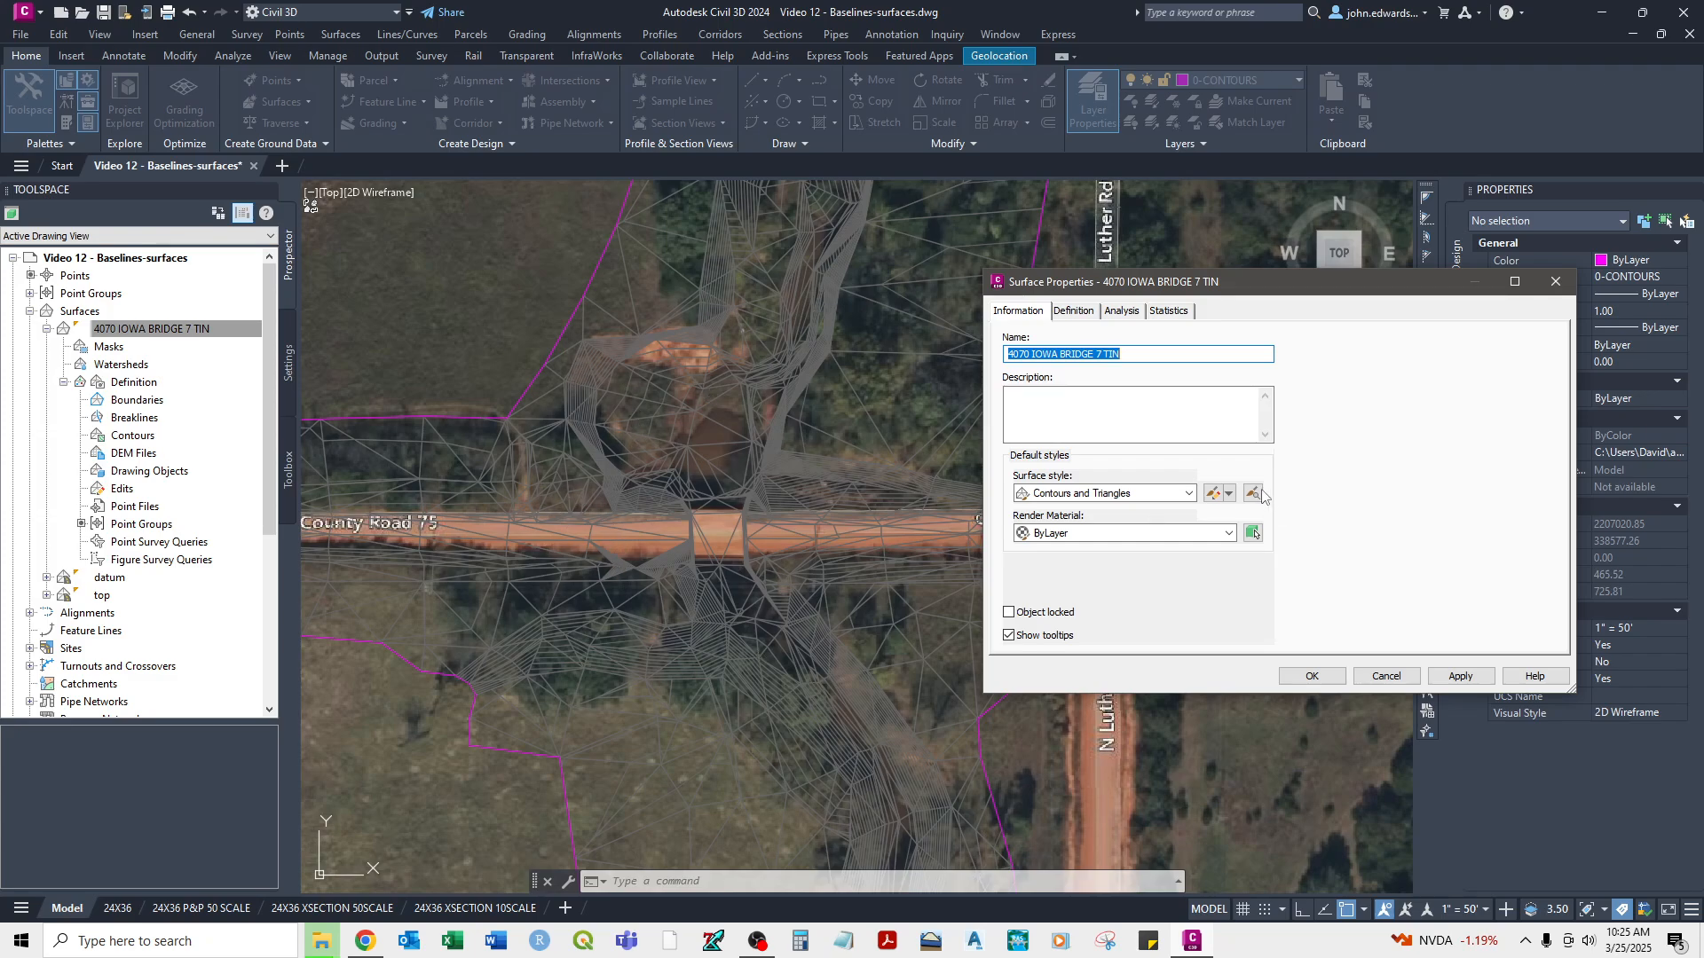
pyautogui.click(1131, 494)
pyautogui.click(1073, 511)
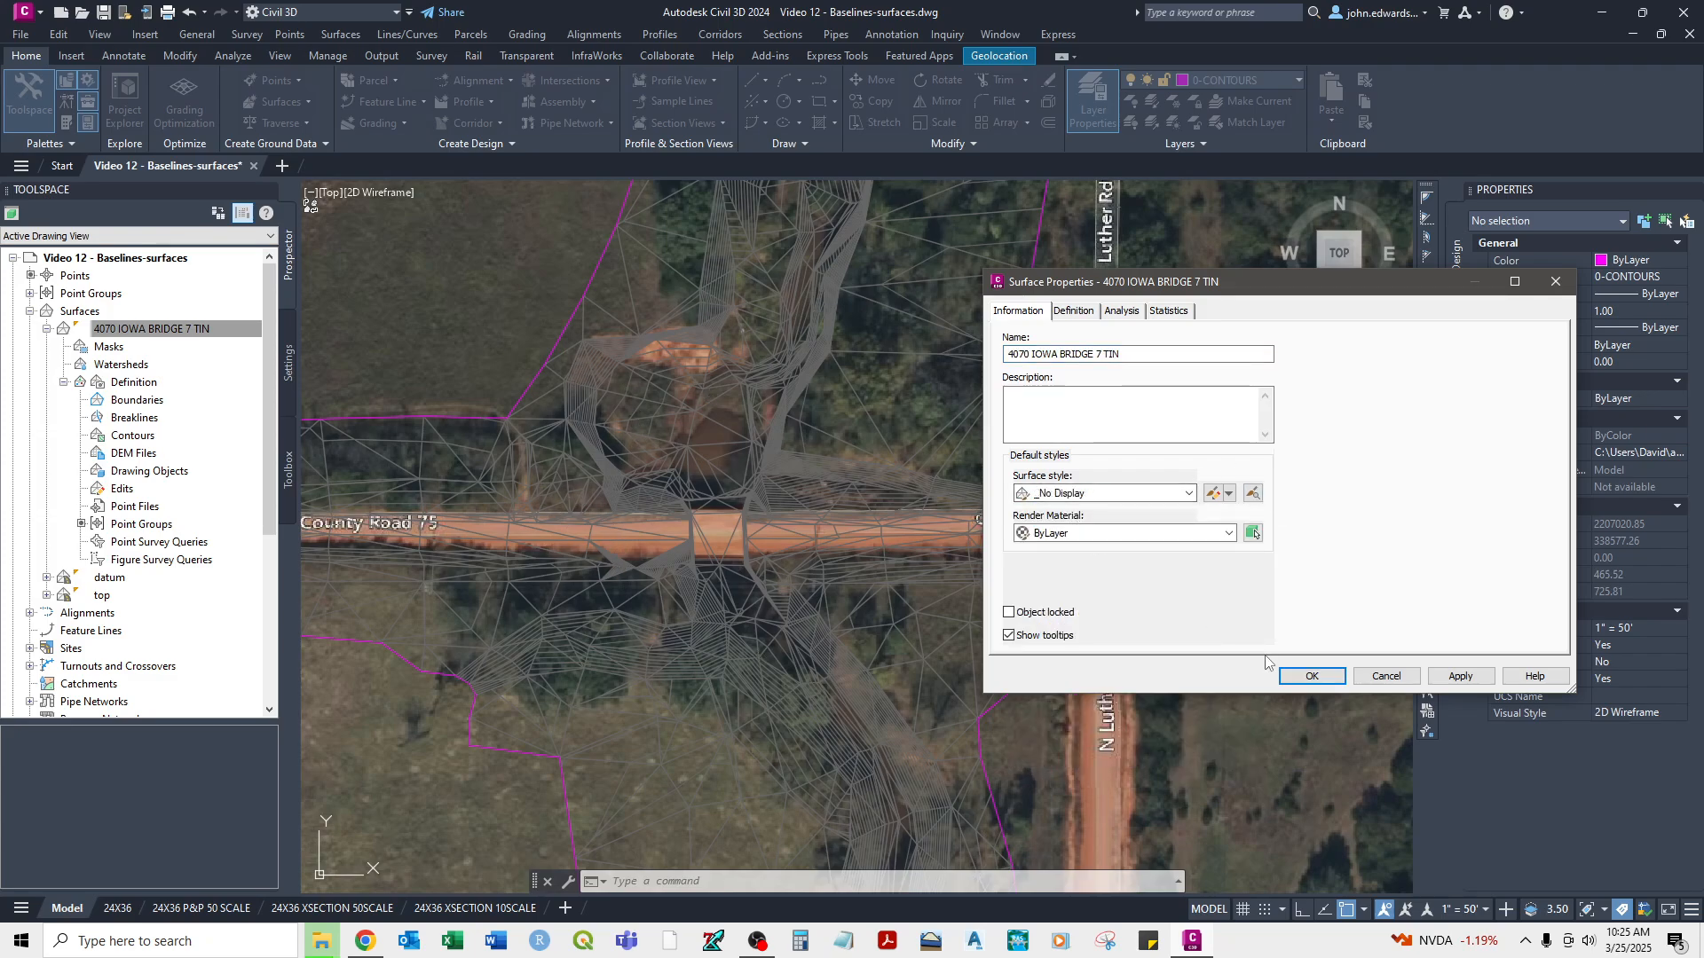
pyautogui.click(1314, 677)
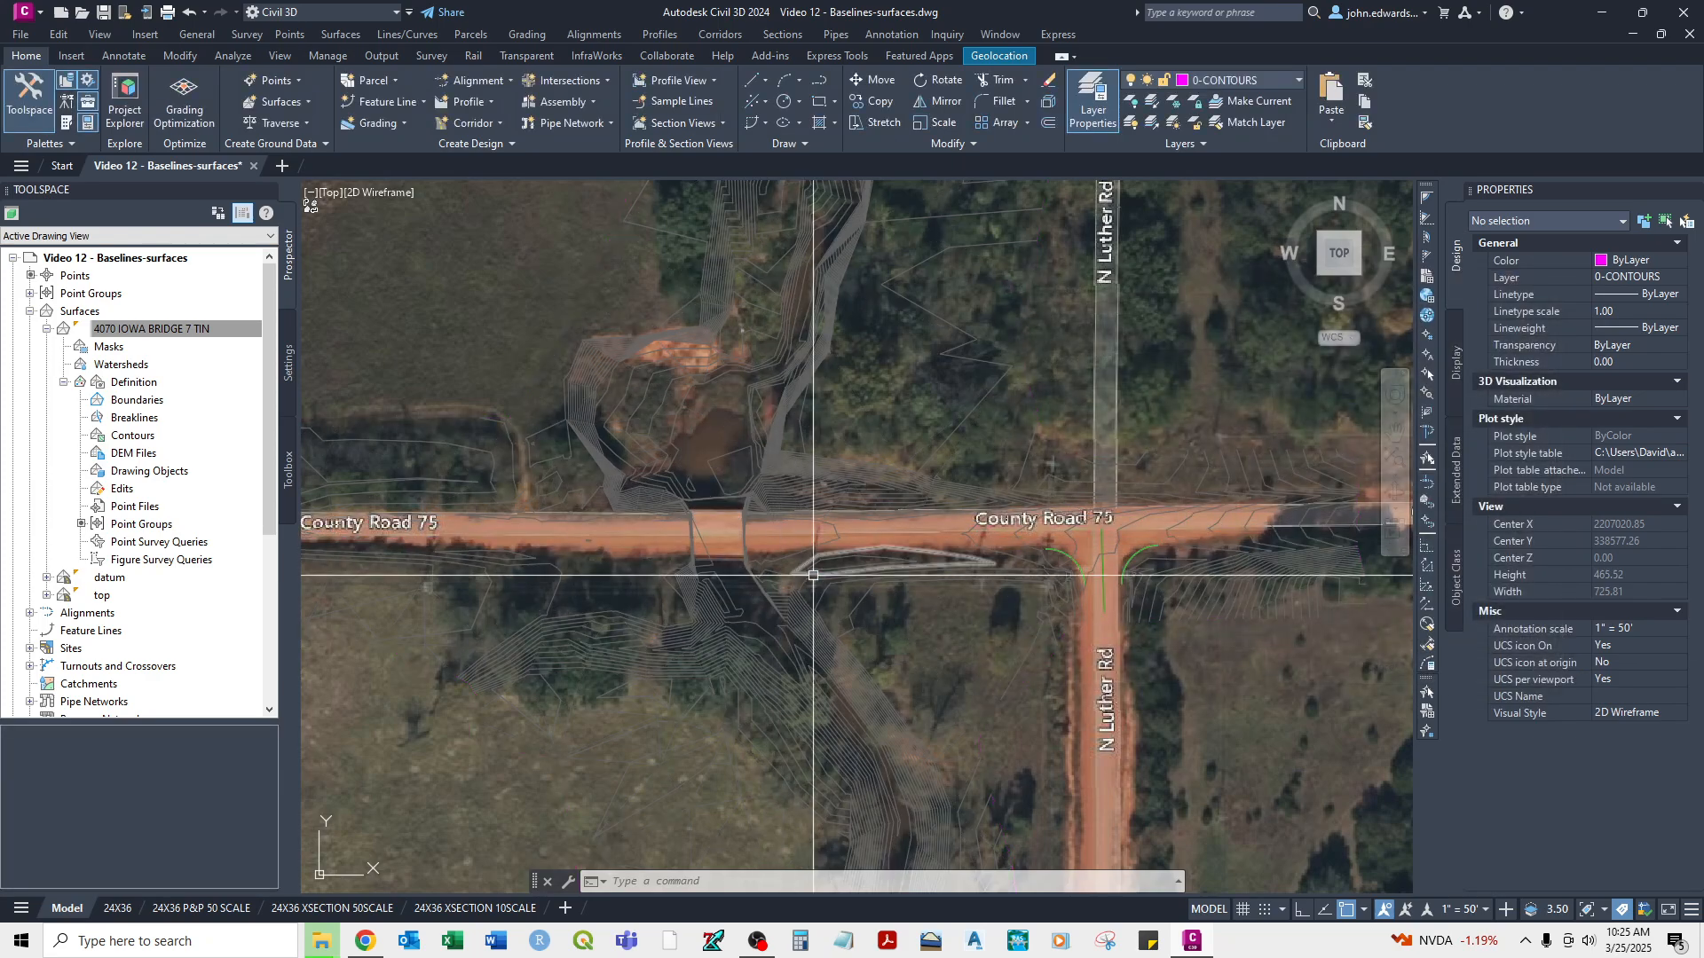
# Examine the extracted contour polylines around the creek notch south of the bridge and check how individual contours run along the bank.
pyautogui.scroll(3, 719, 533)
pyautogui.moveTo(727, 710); pyautogui.dragTo(843, 332, button='middle')
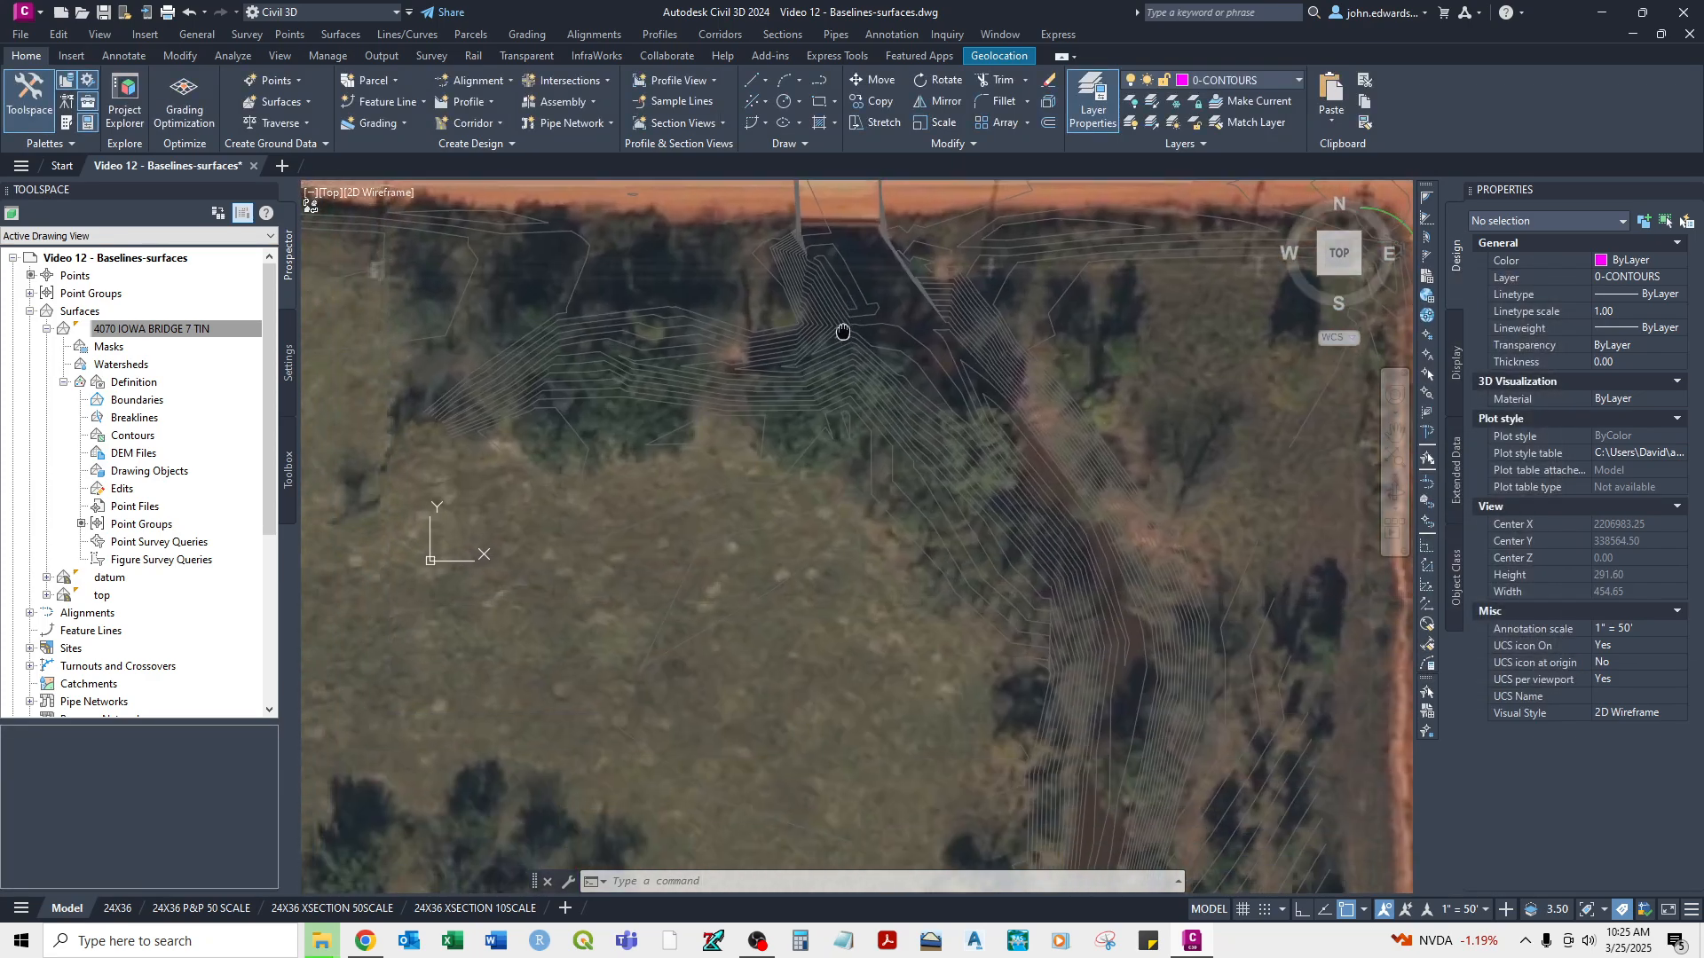
pyautogui.scroll(5, 852, 364)
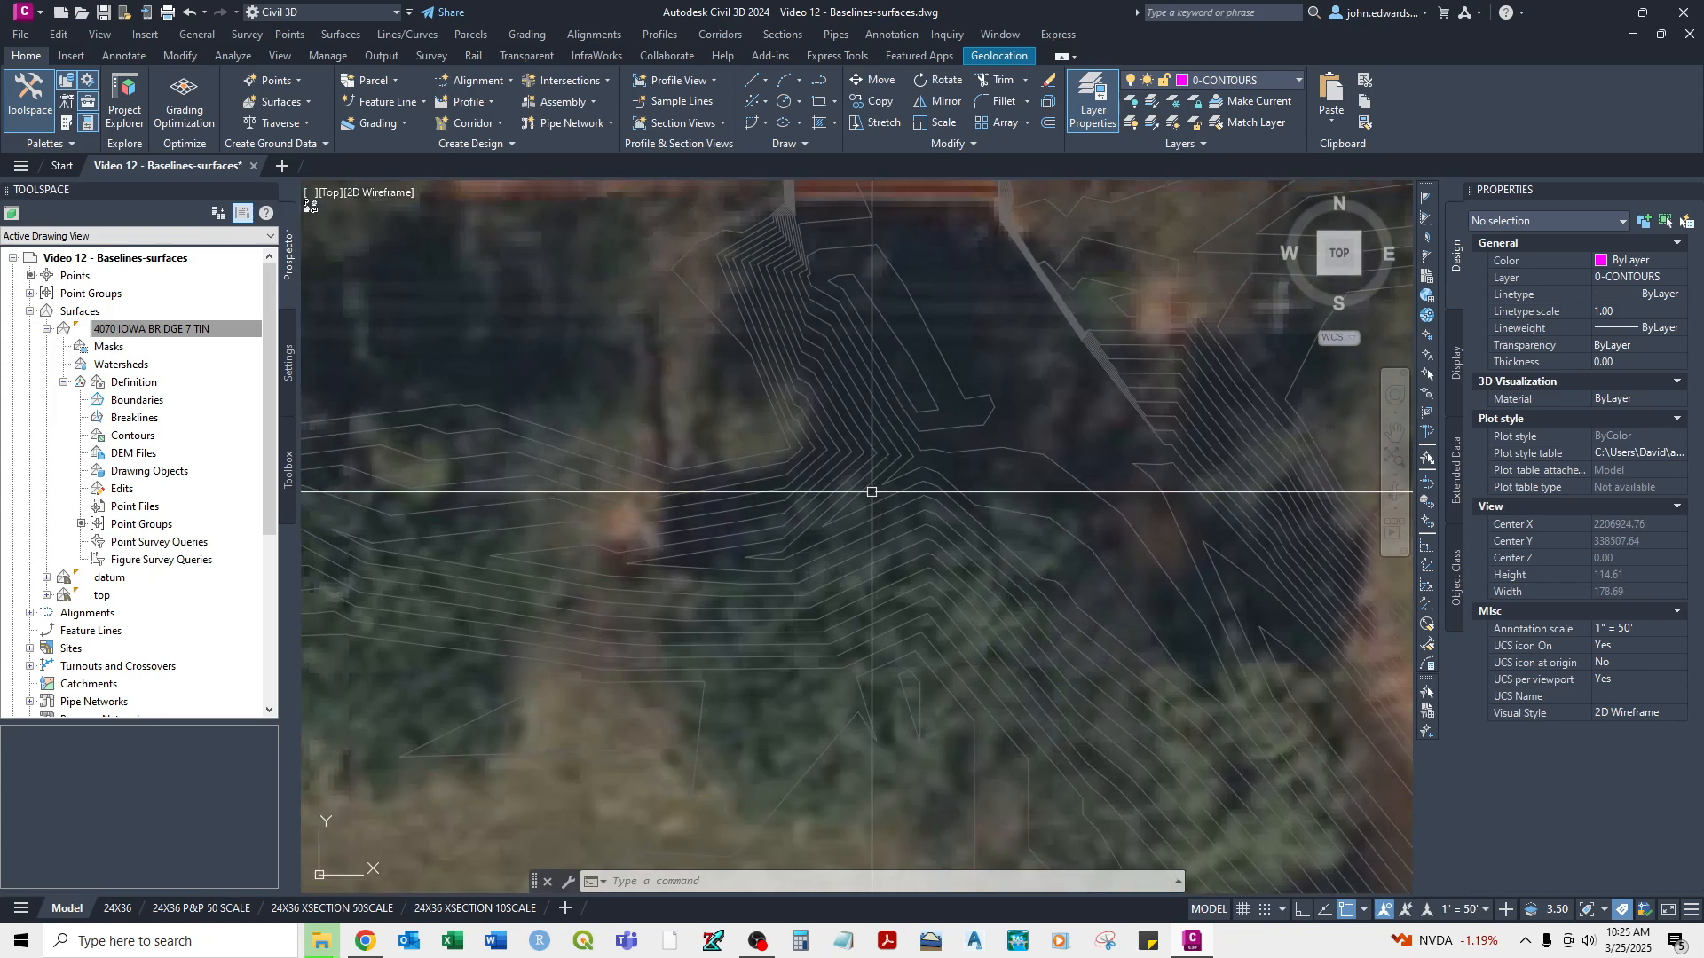
pyautogui.click(857, 510)
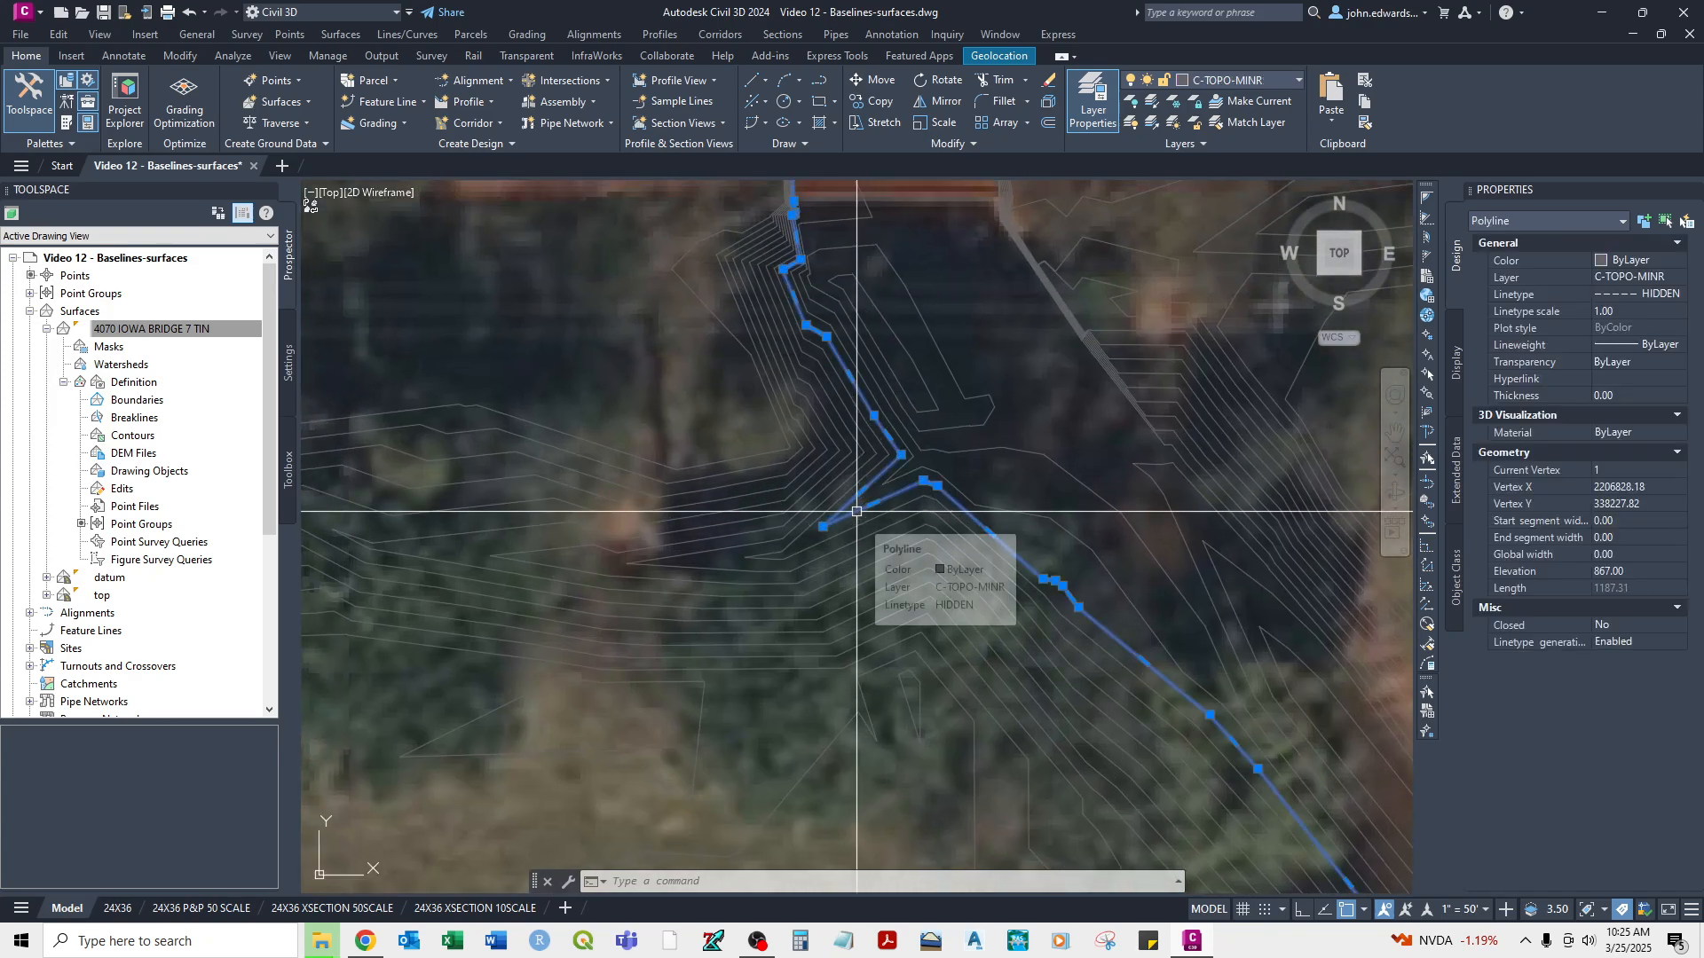
pyautogui.scroll(-3, 710, 444)
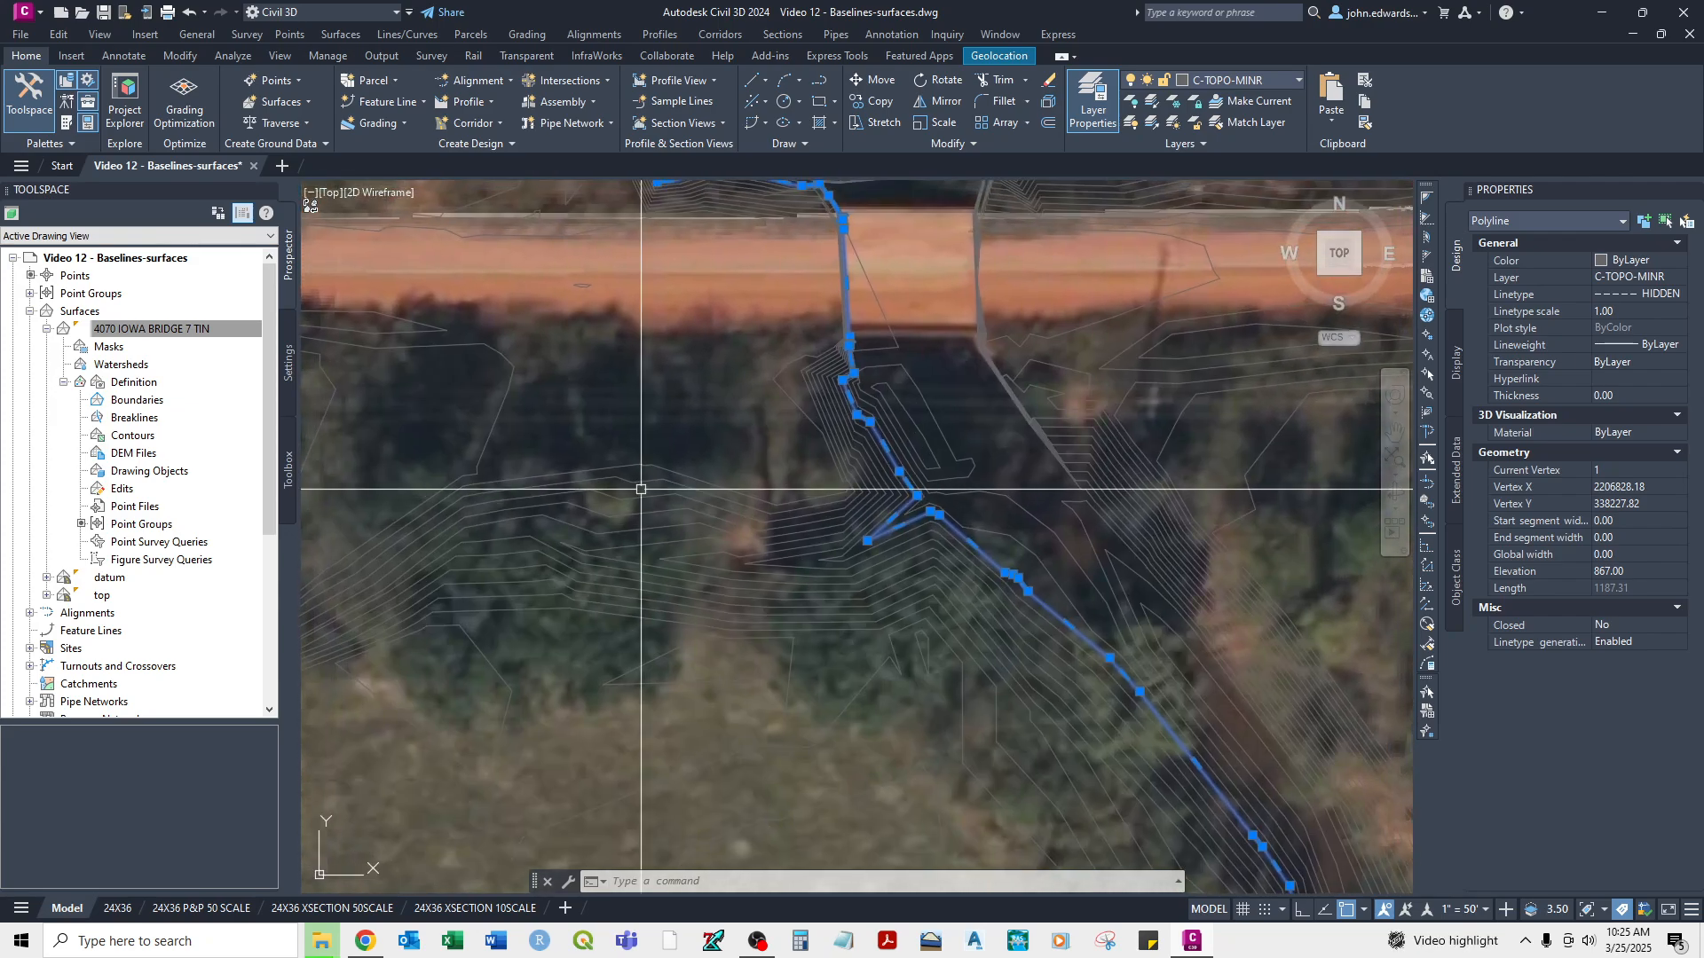
pyautogui.scroll(-2, 902, 488)
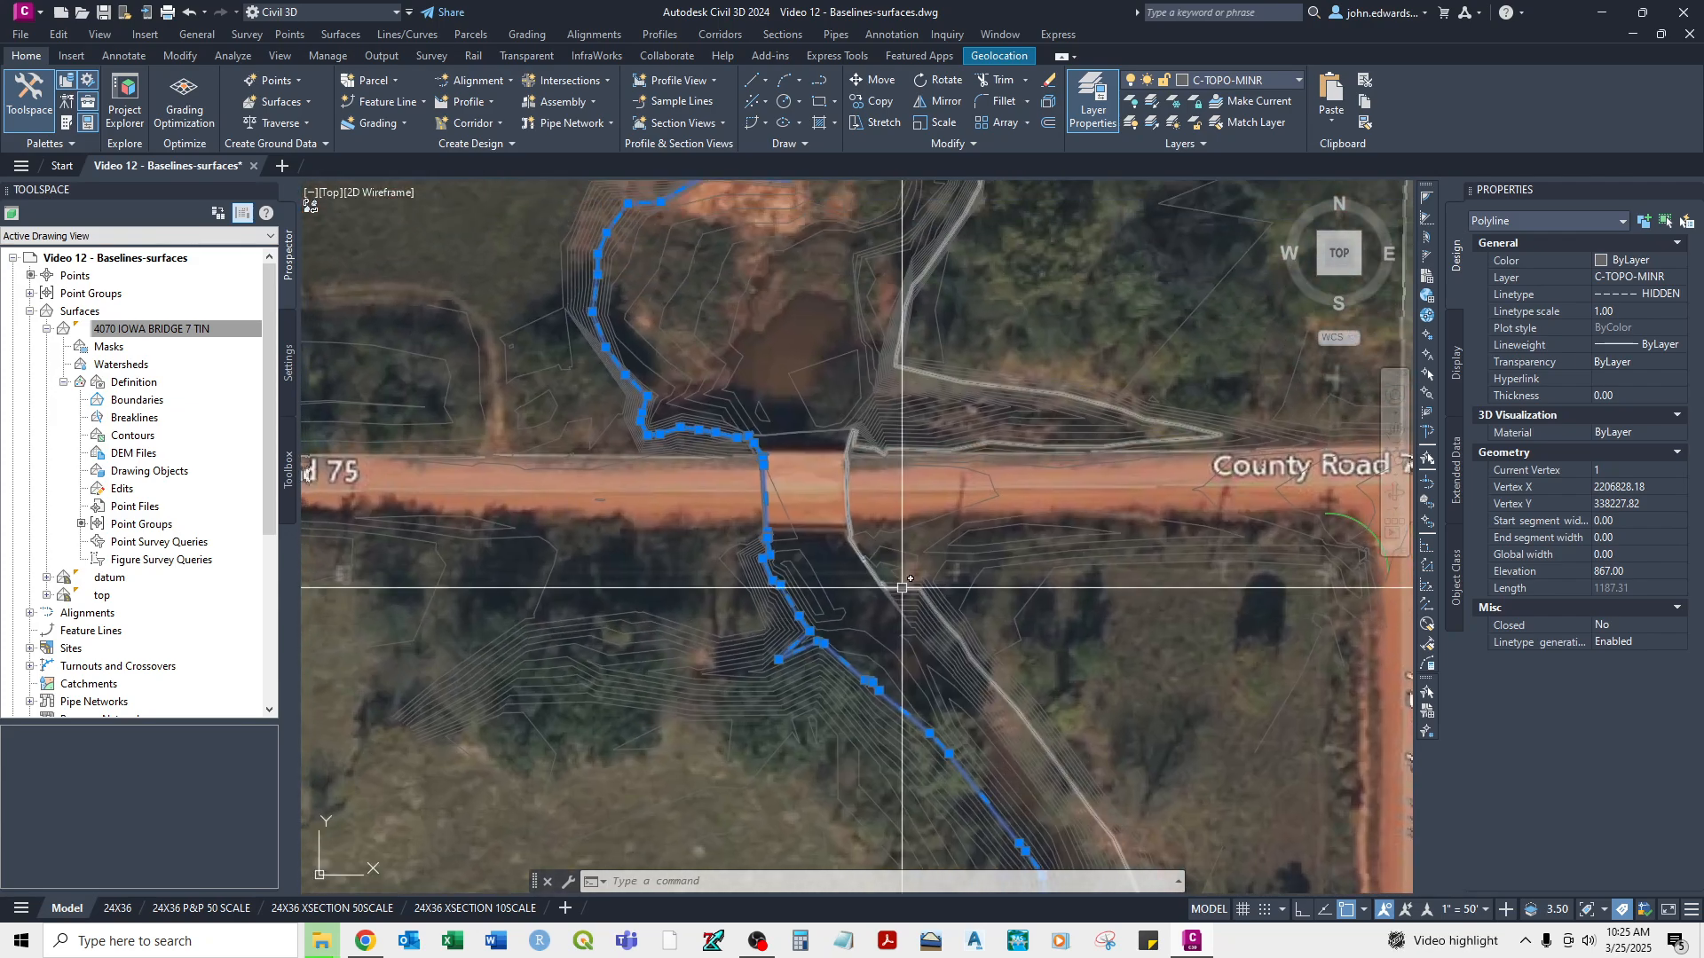
pyautogui.scroll(4, 791, 628)
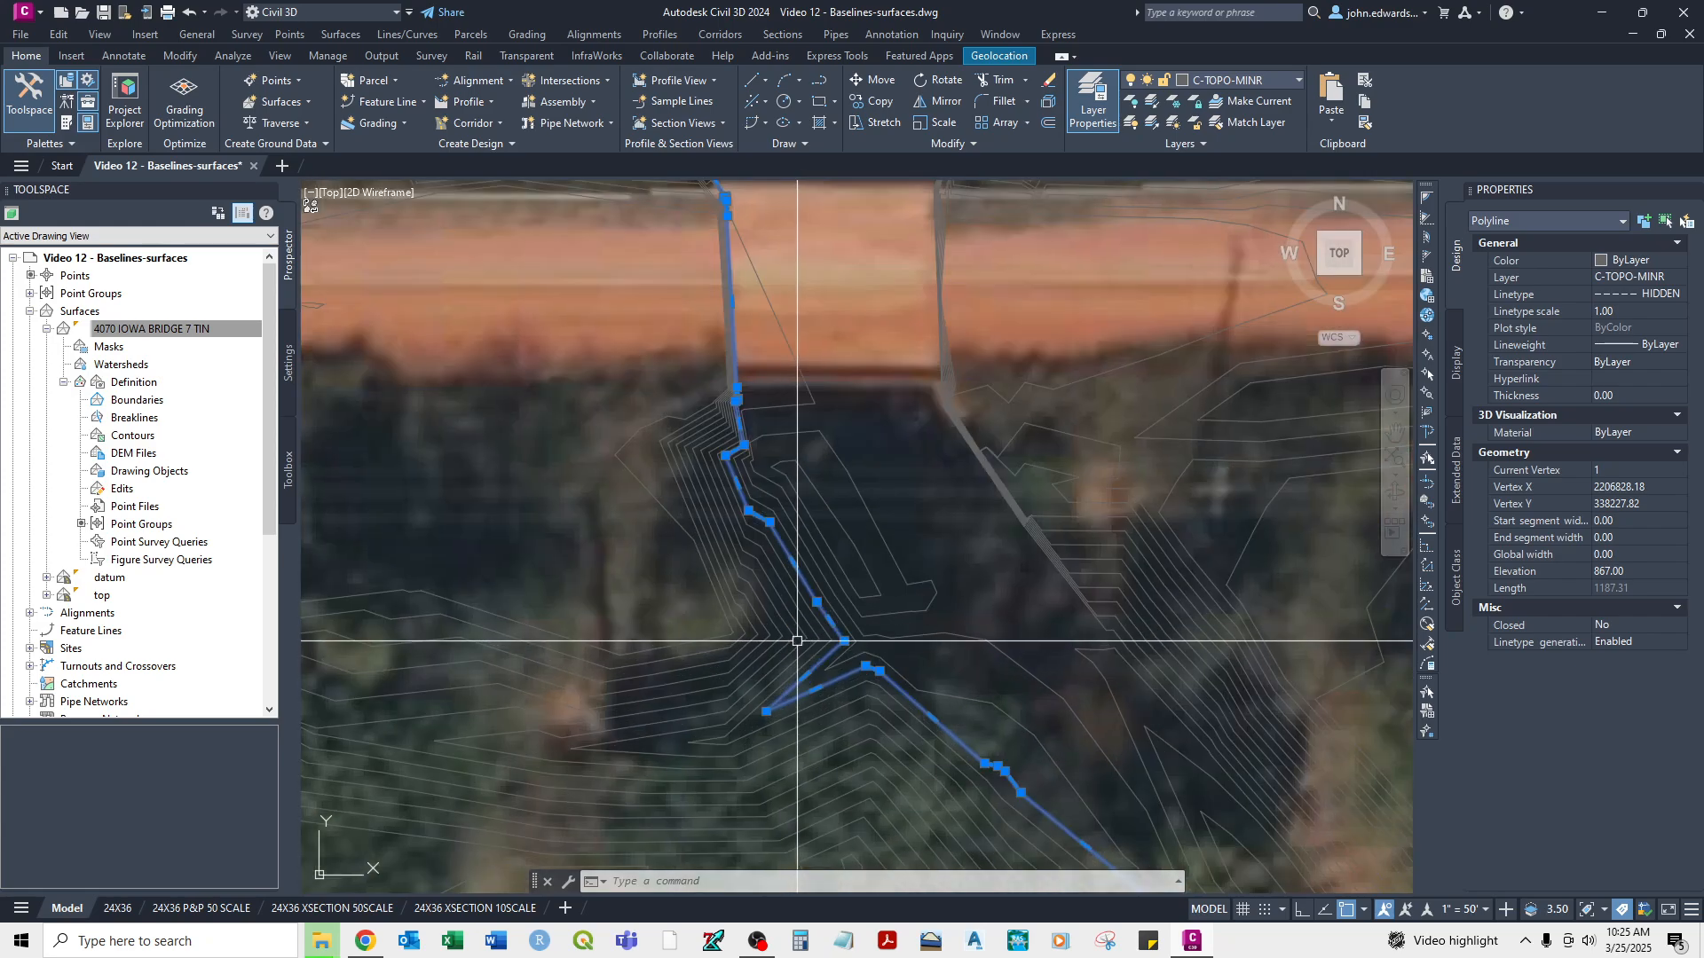
pyautogui.moveTo(797, 641); pyautogui.dragTo(869, 485, button='middle')
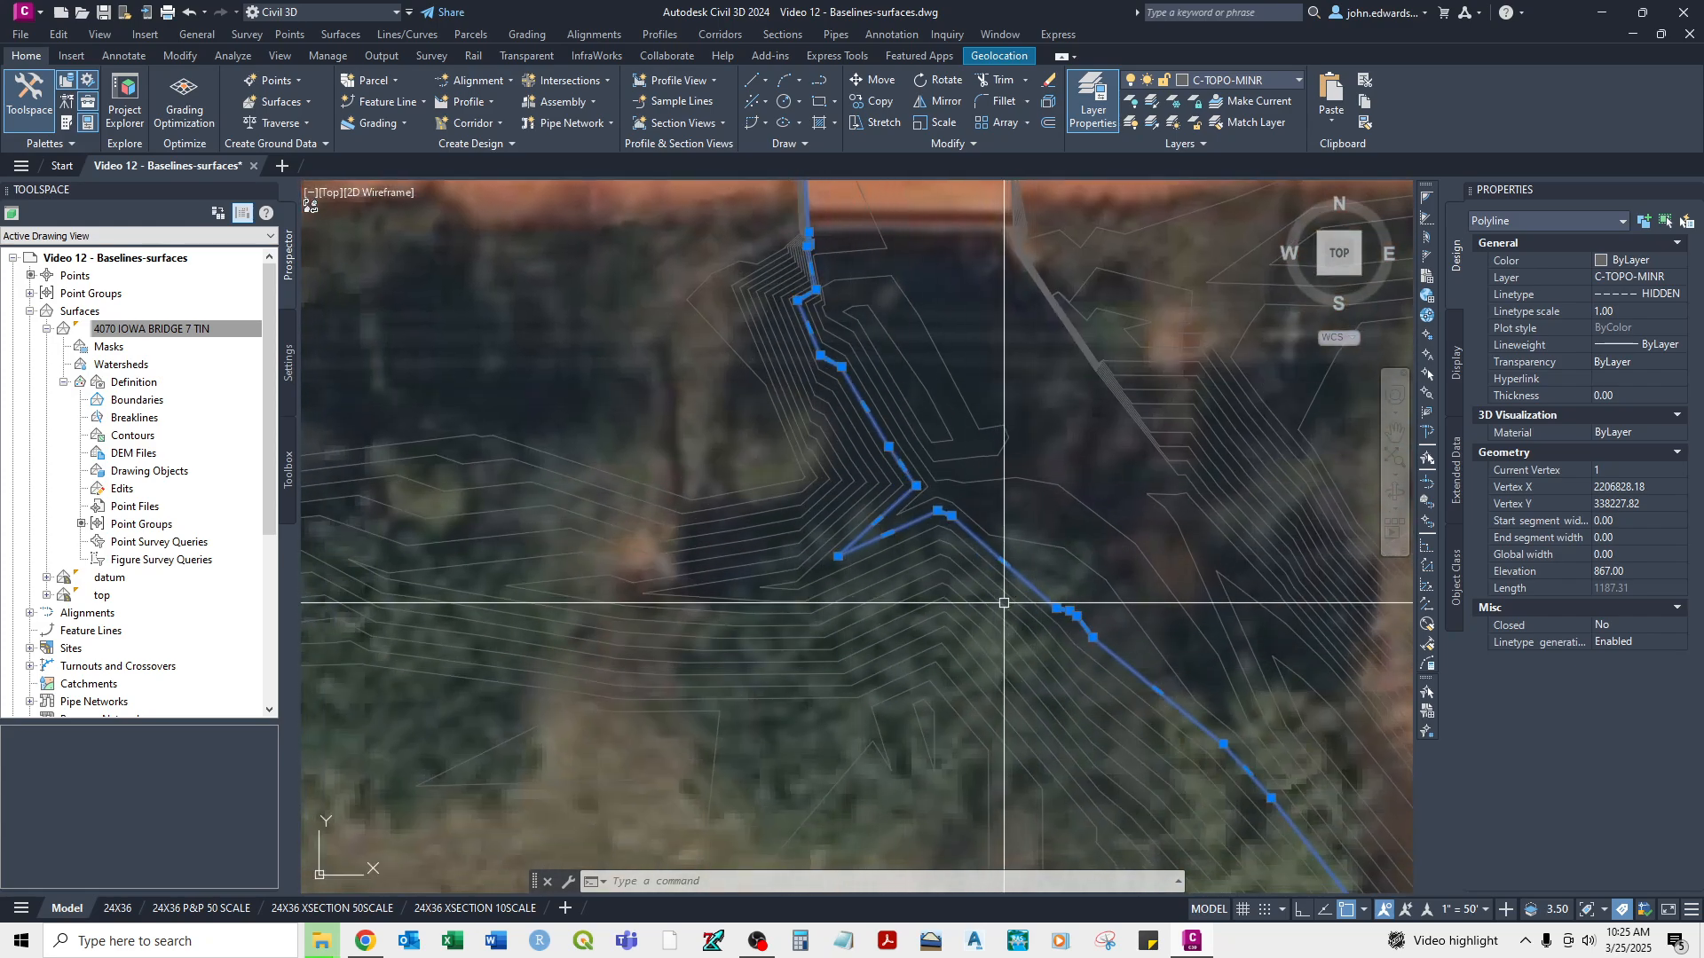
pyautogui.press('Delete')
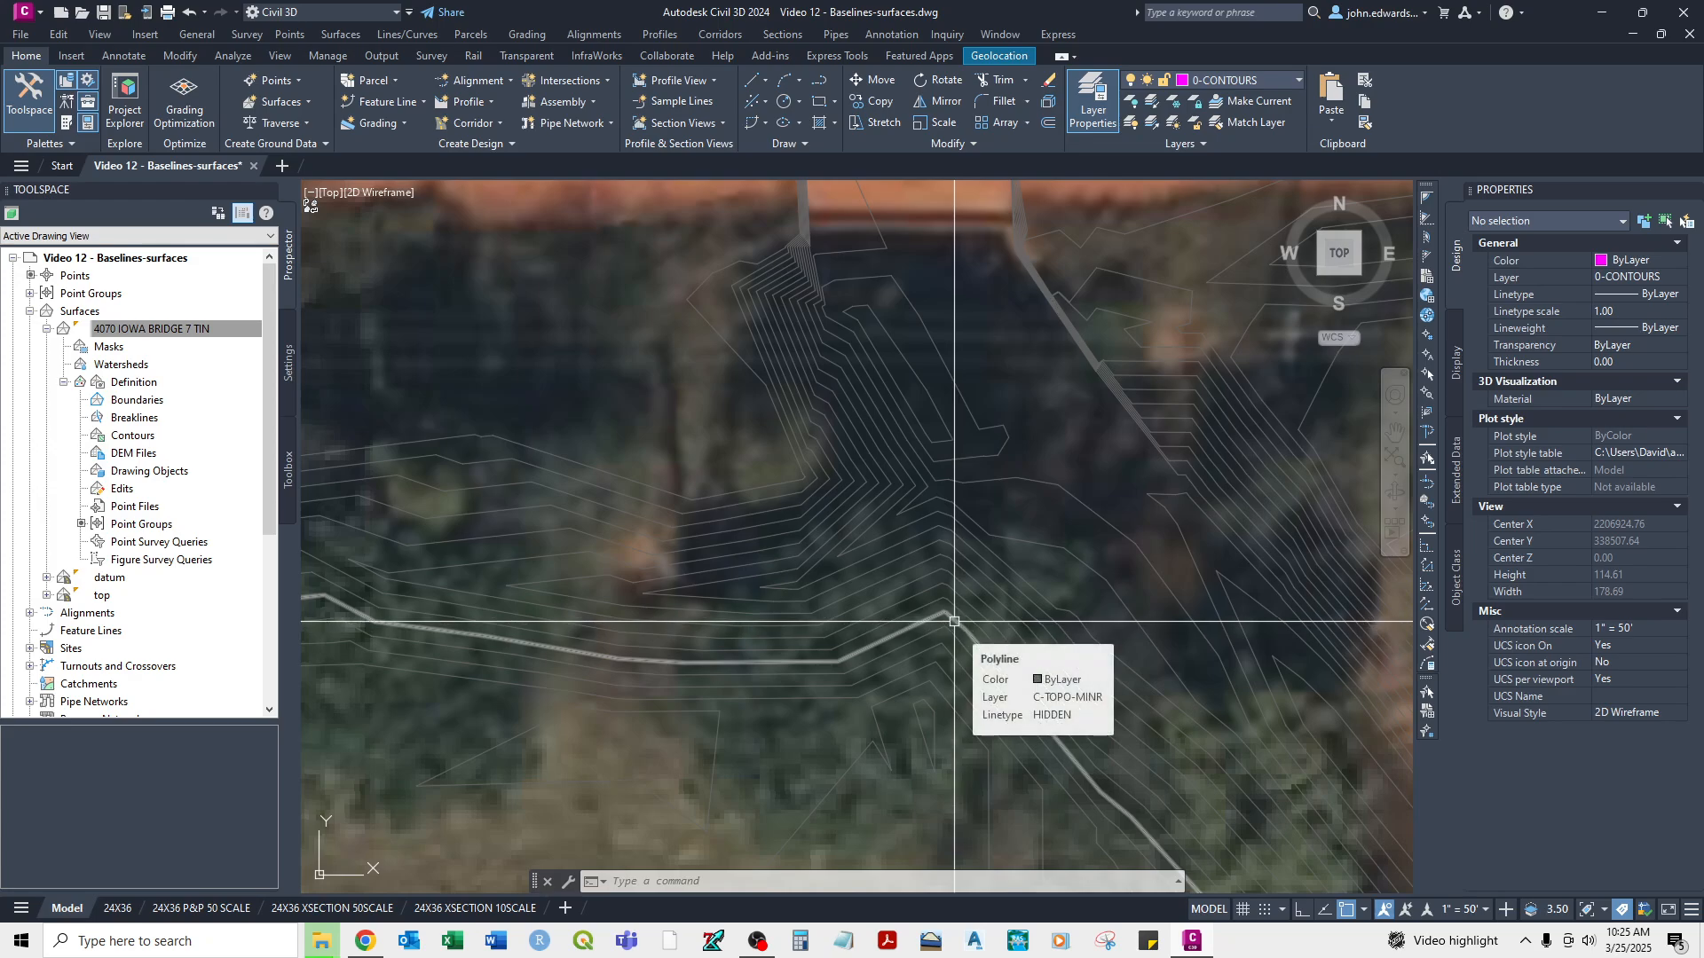
pyautogui.click(954, 622)
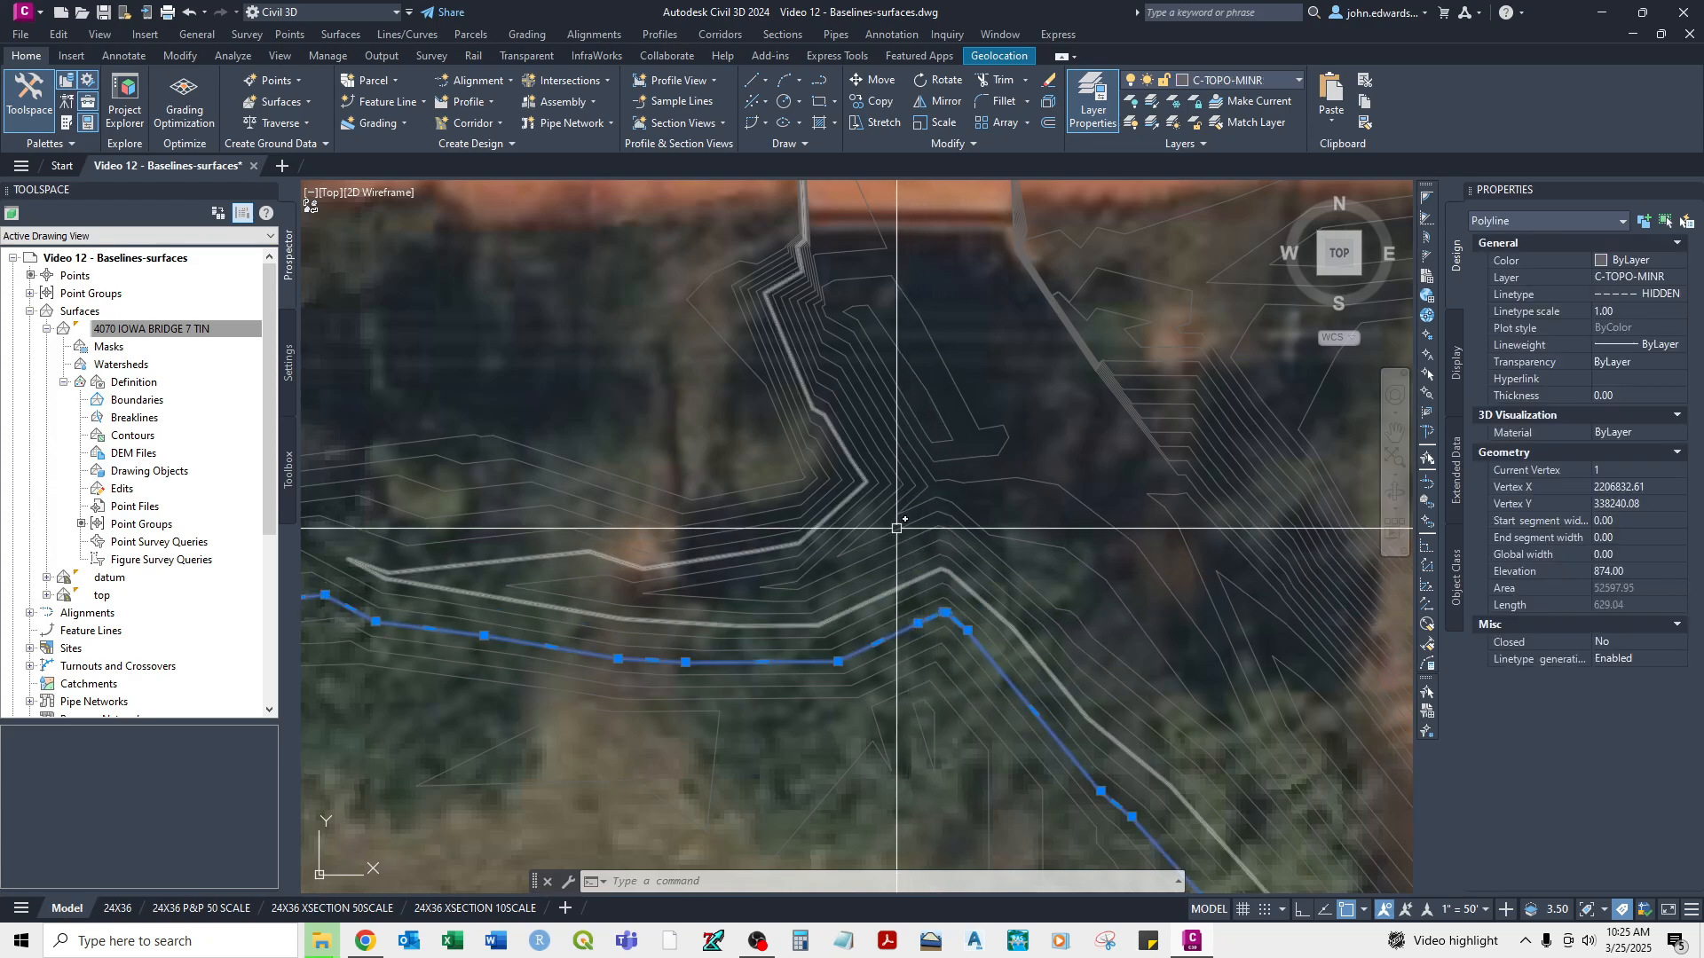
pyautogui.scroll(2, 1015, 556)
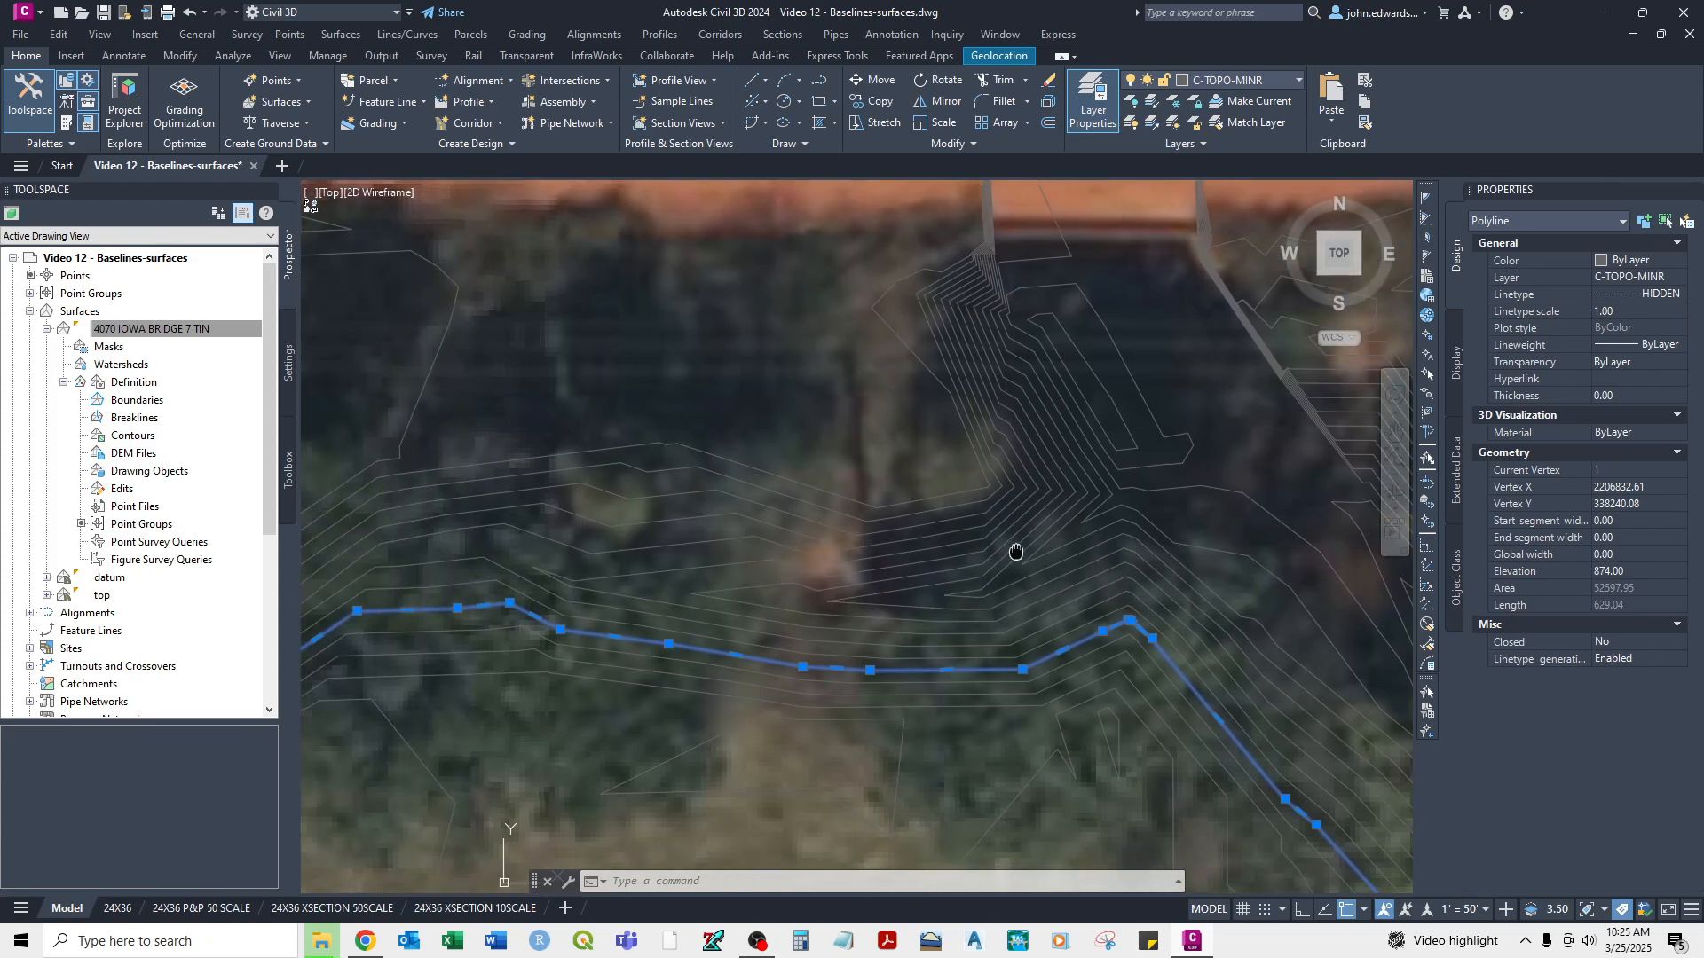
pyautogui.scroll(-4, 968, 591)
pyautogui.scroll(6, 963, 552)
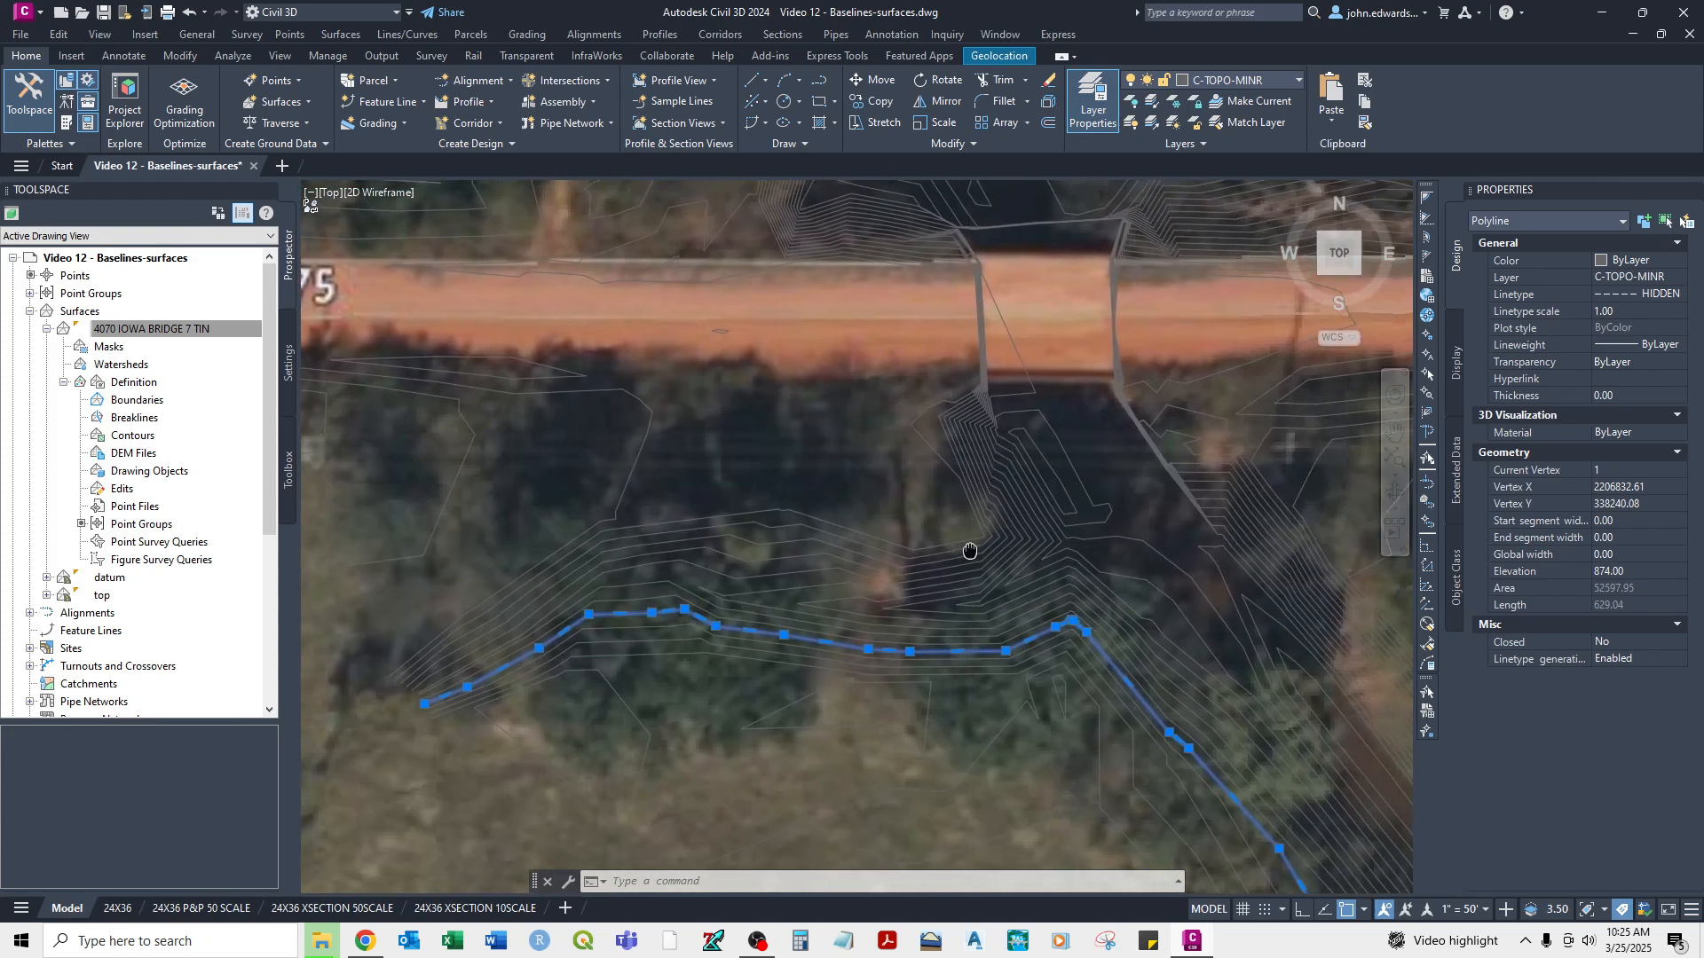
pyautogui.press('Escape')
# Remove the spike vertex from each of the elevation 866 and 867 contours at the notch south of the bridge.
pyautogui.click(851, 536)
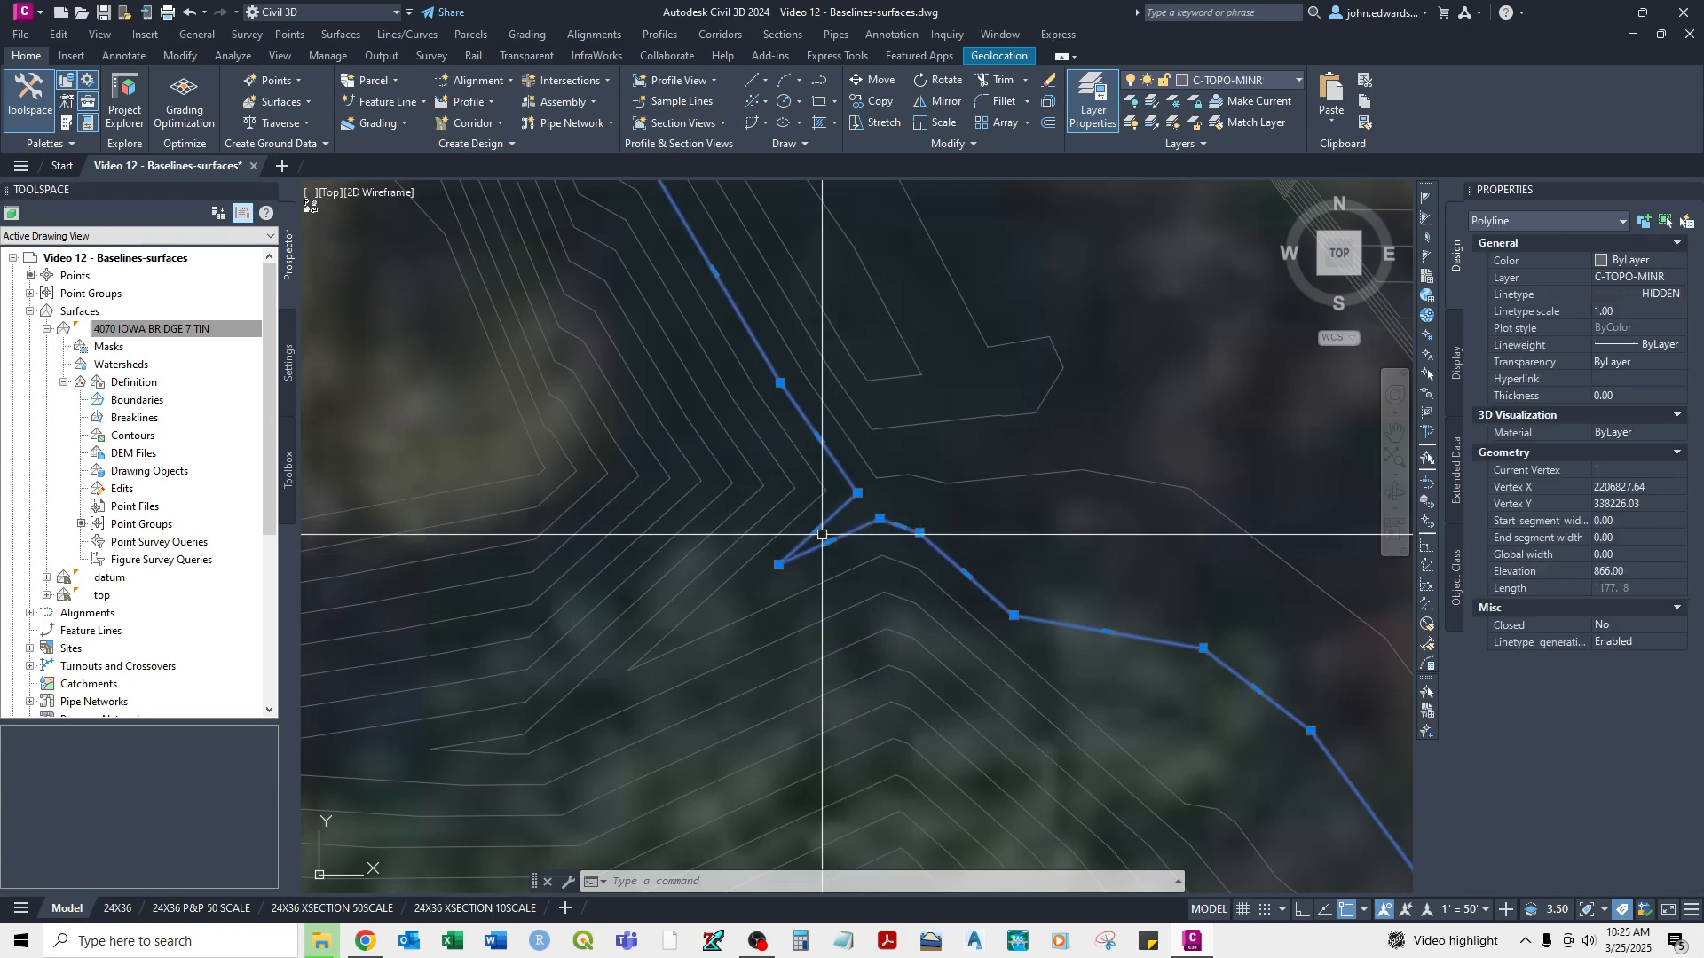
pyautogui.click(823, 634)
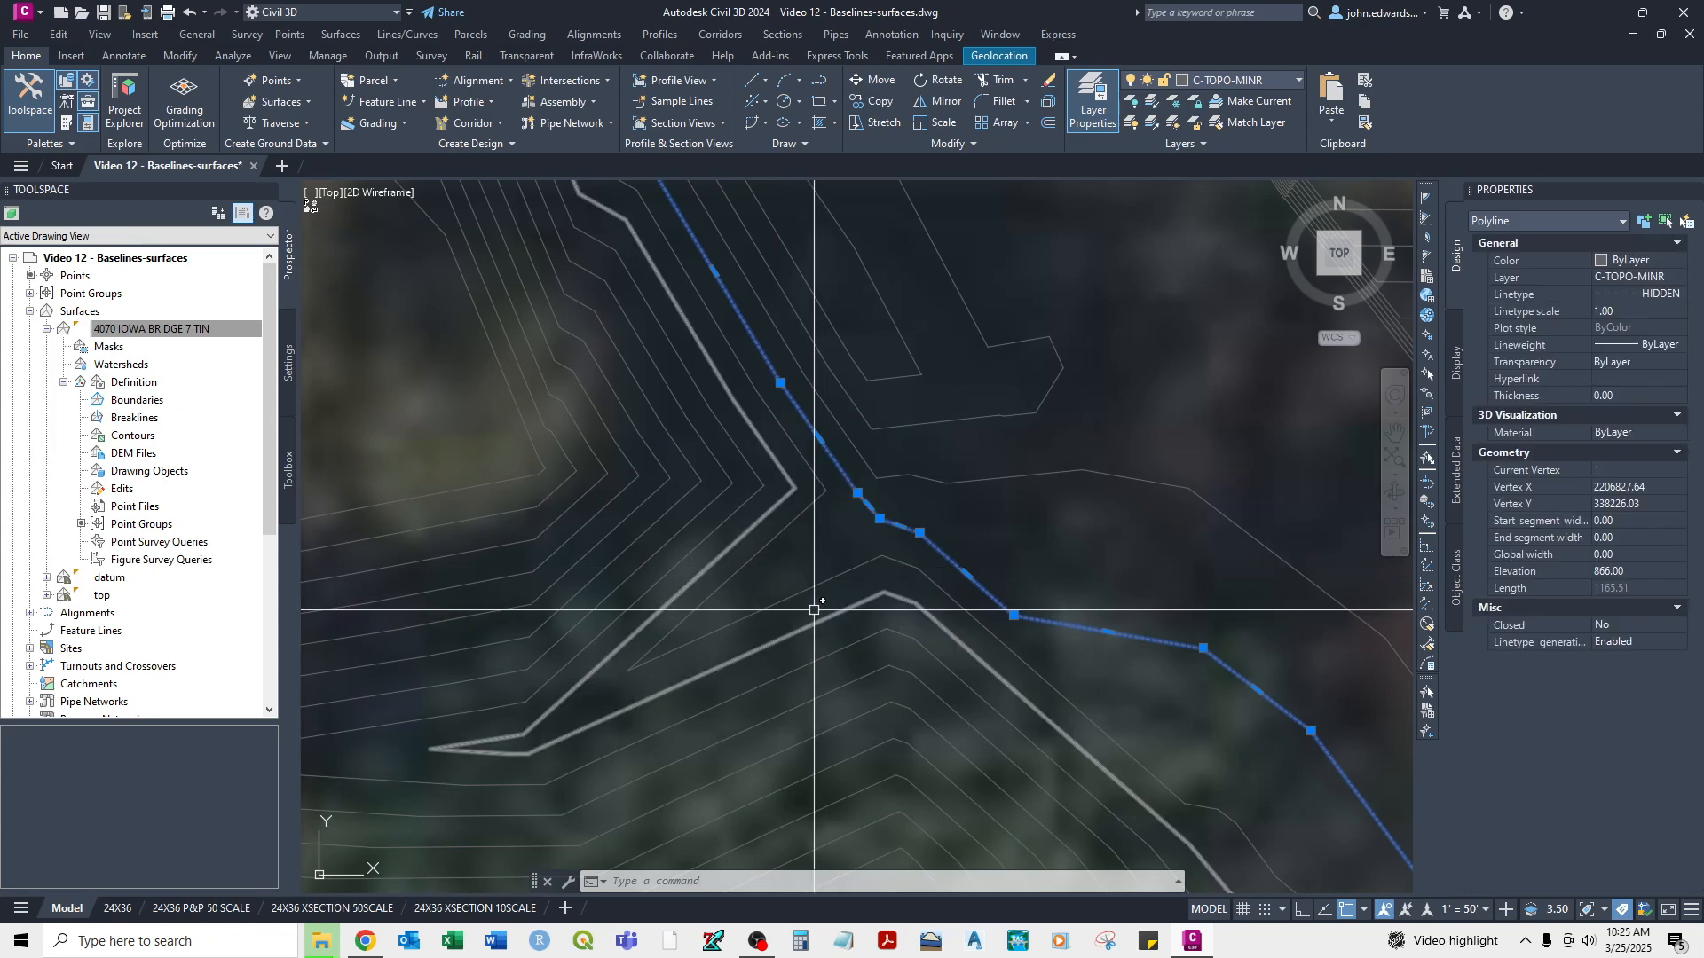
pyautogui.press('Escape')
pyautogui.click(794, 588)
pyautogui.click(773, 607)
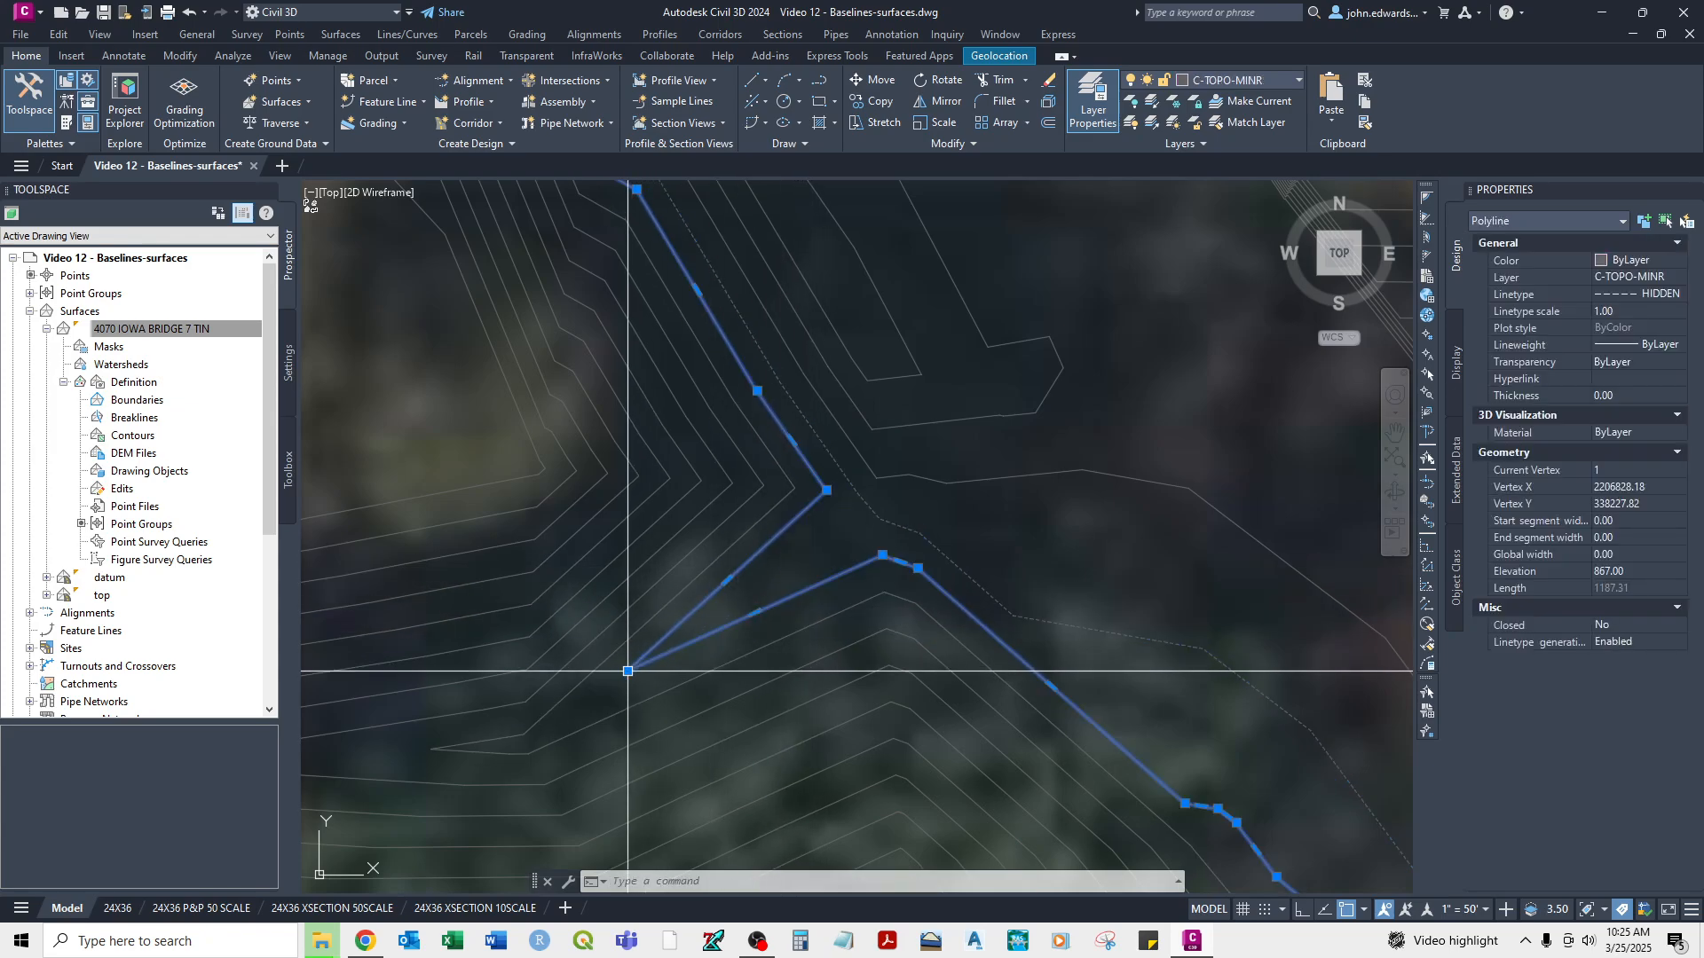
pyautogui.moveTo(628, 673)
pyautogui.click(678, 738)
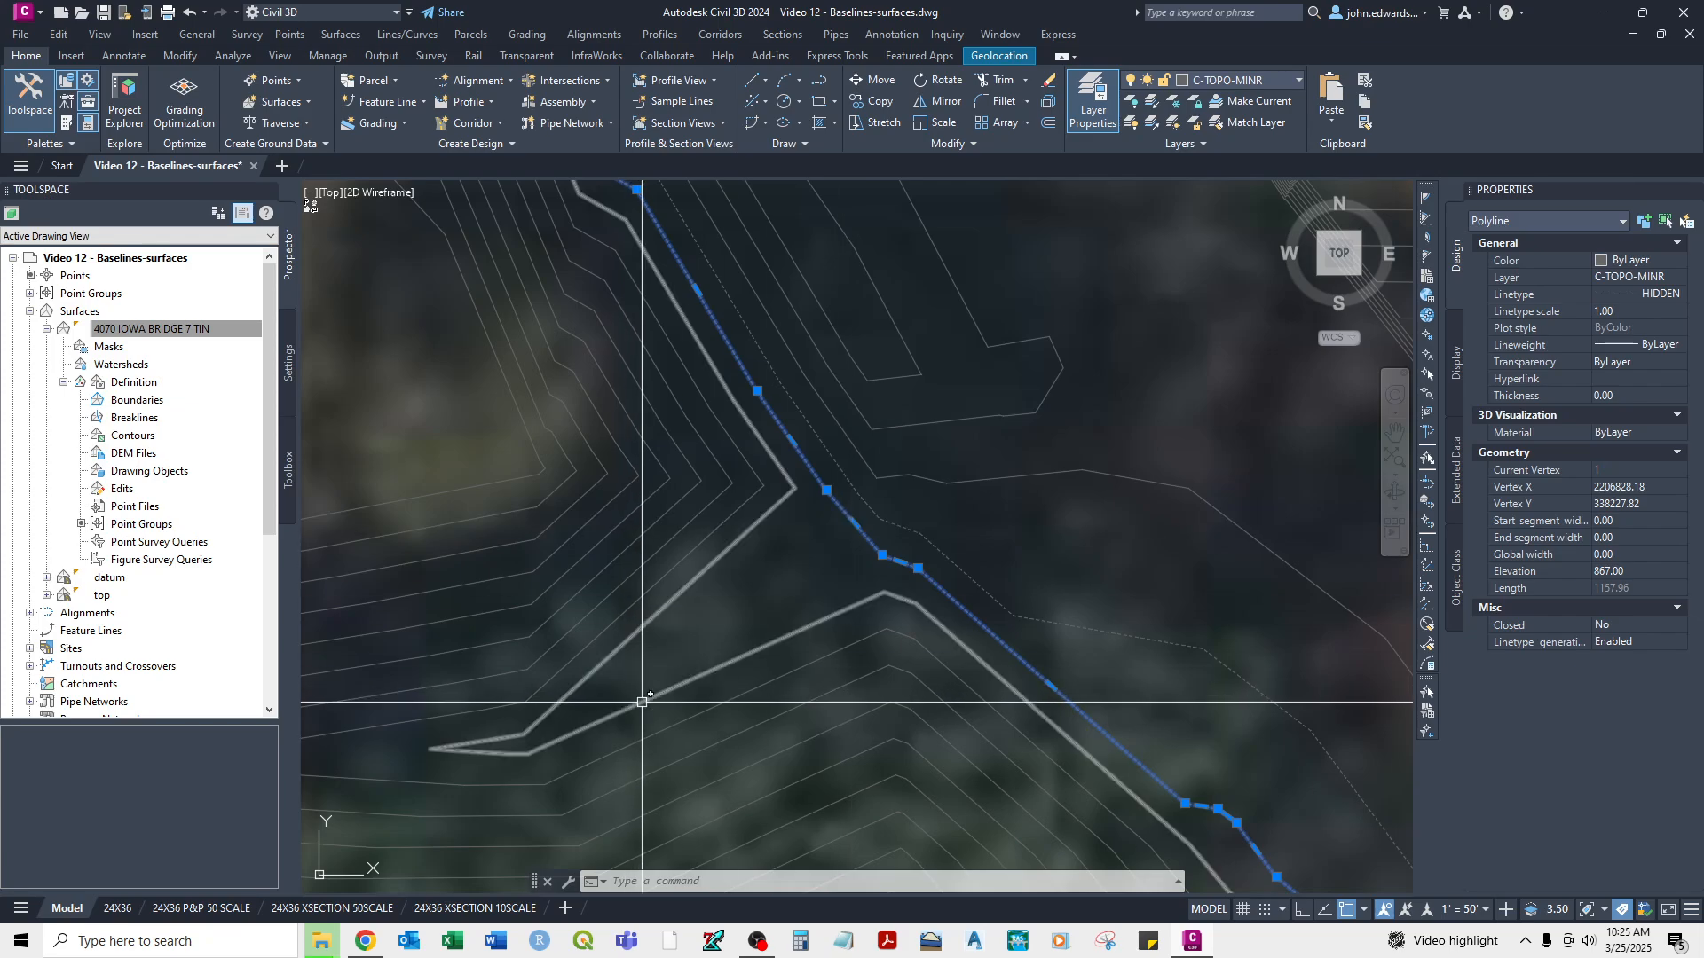
pyautogui.press('Escape')
# Remove the six vertices that form the long spike in the elevation 868 contour south of the bridge.
pyautogui.click(620, 710)
pyautogui.moveTo(431, 750)
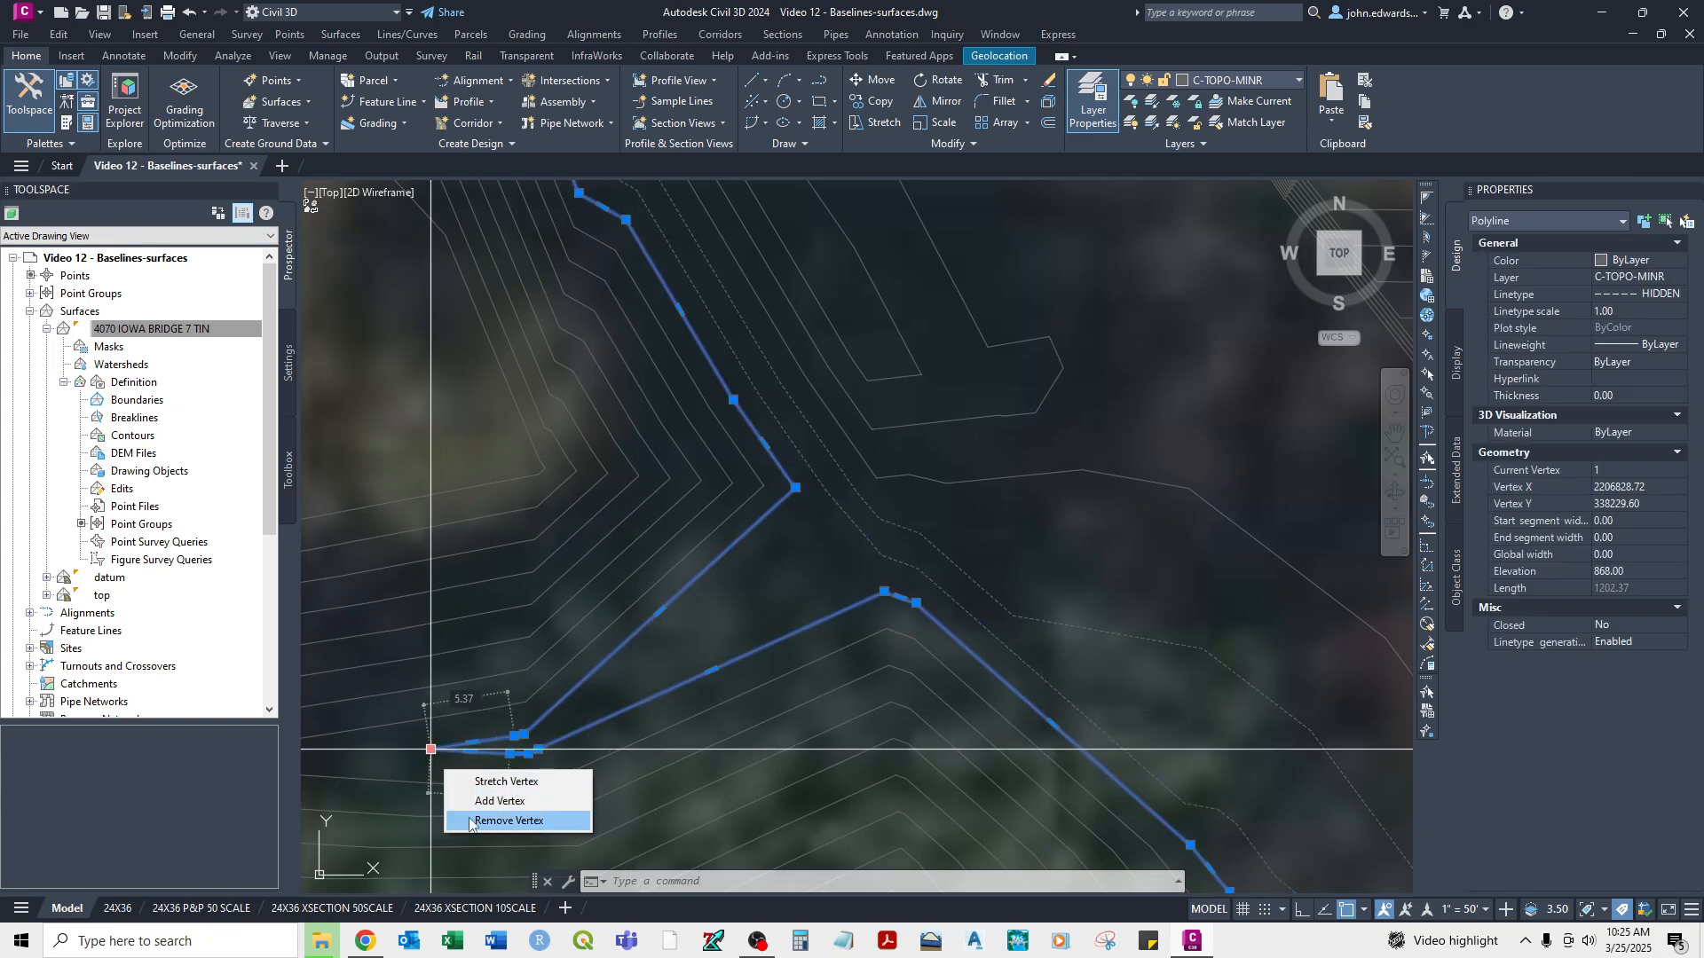
pyautogui.click(469, 821)
pyautogui.moveTo(511, 756)
pyautogui.click(567, 824)
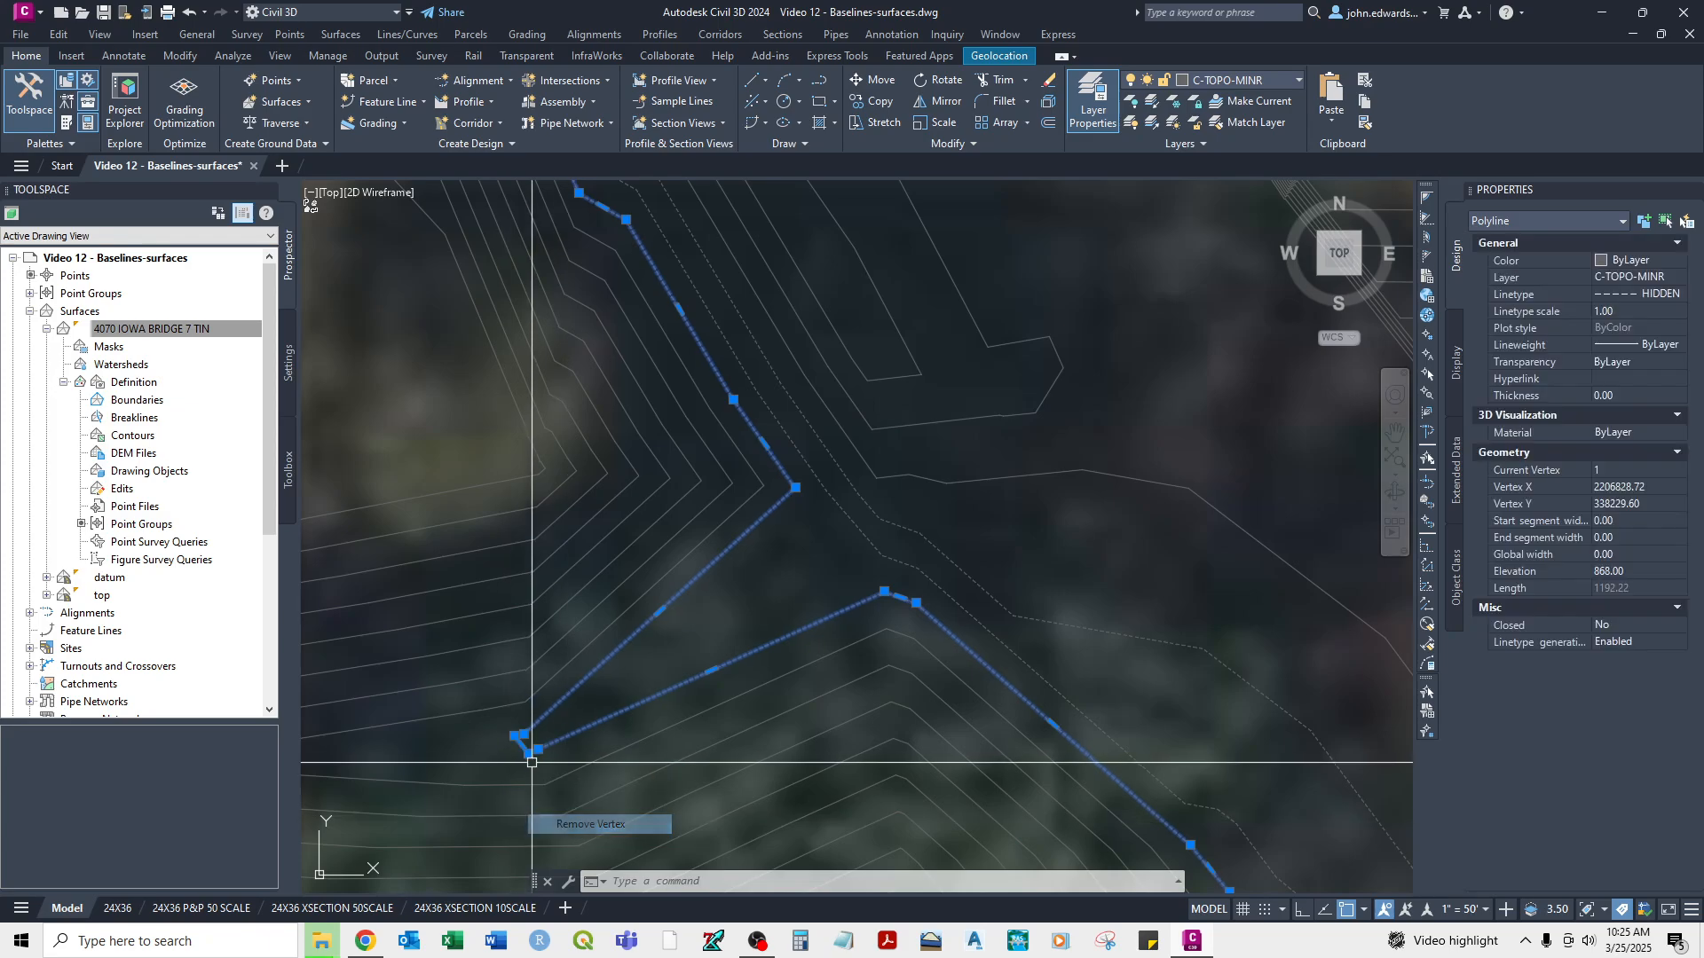
pyautogui.click(579, 824)
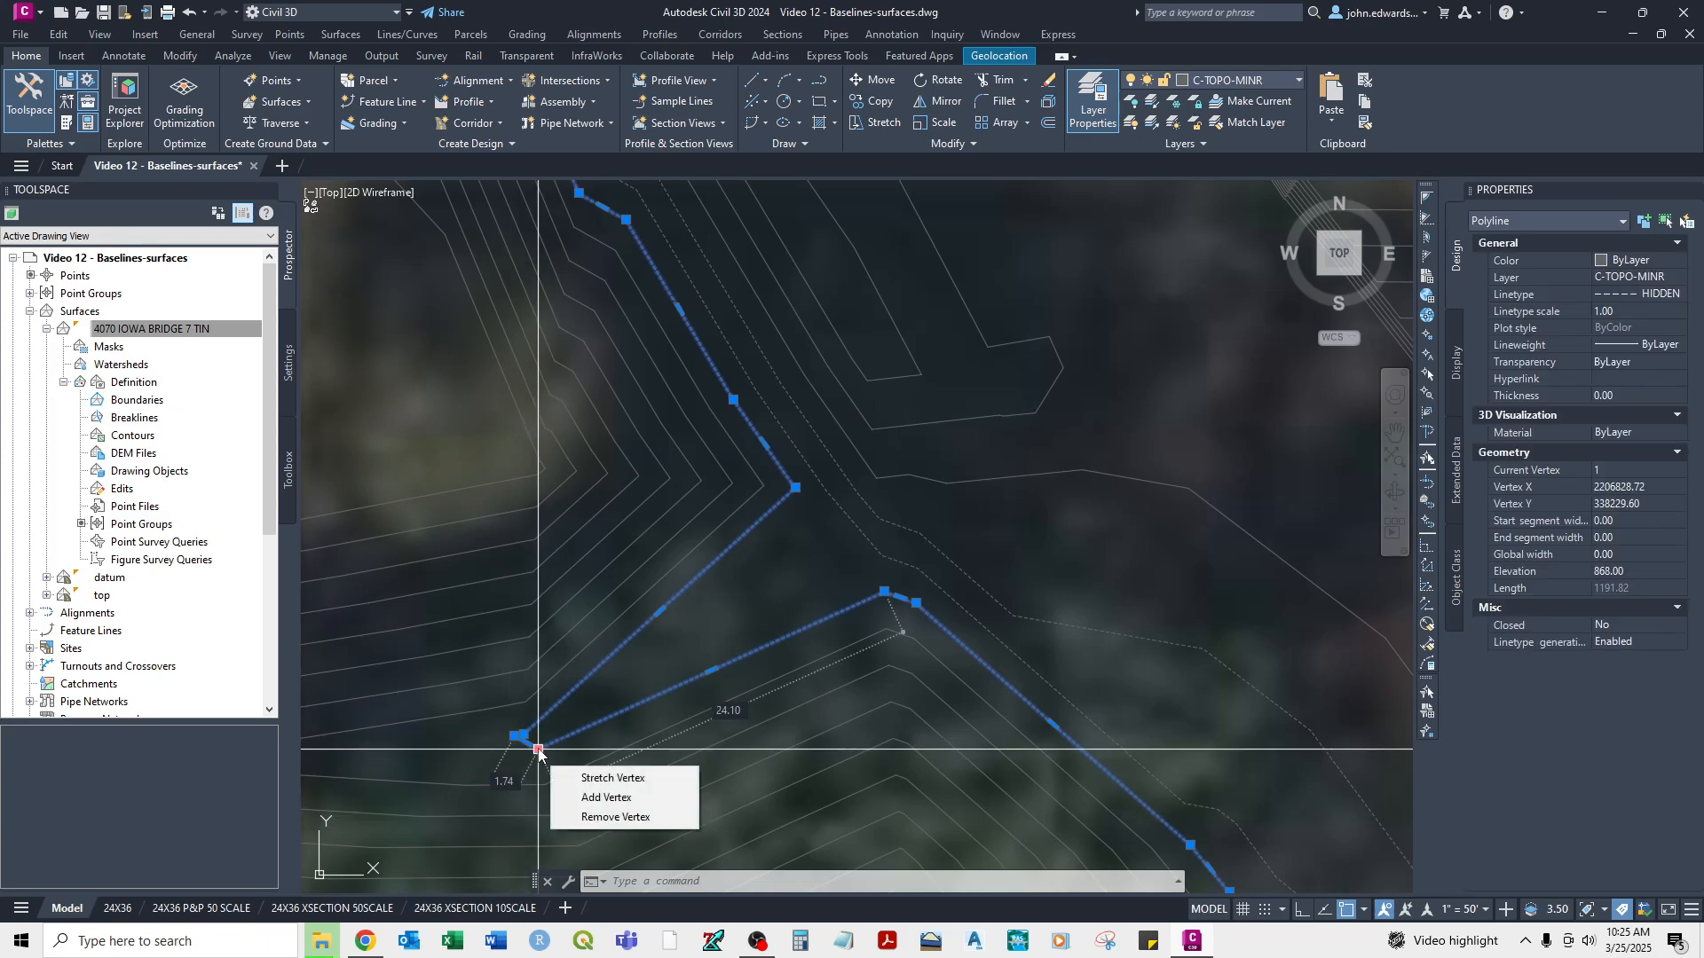
pyautogui.click(572, 818)
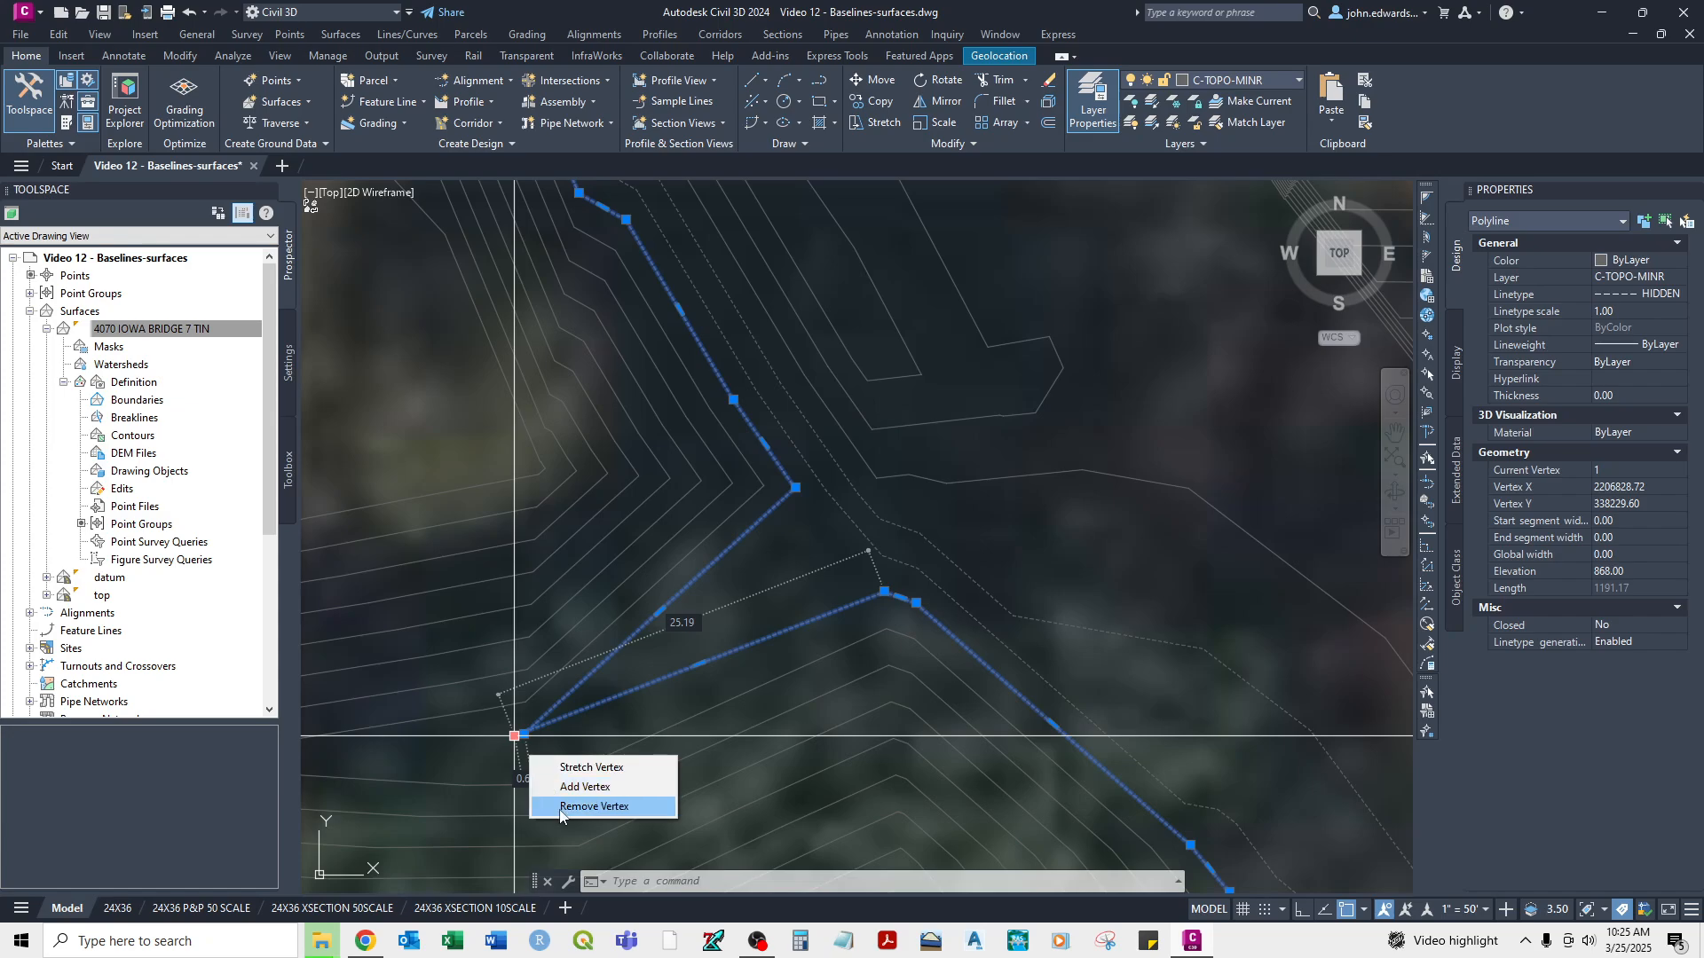
pyautogui.click(560, 809)
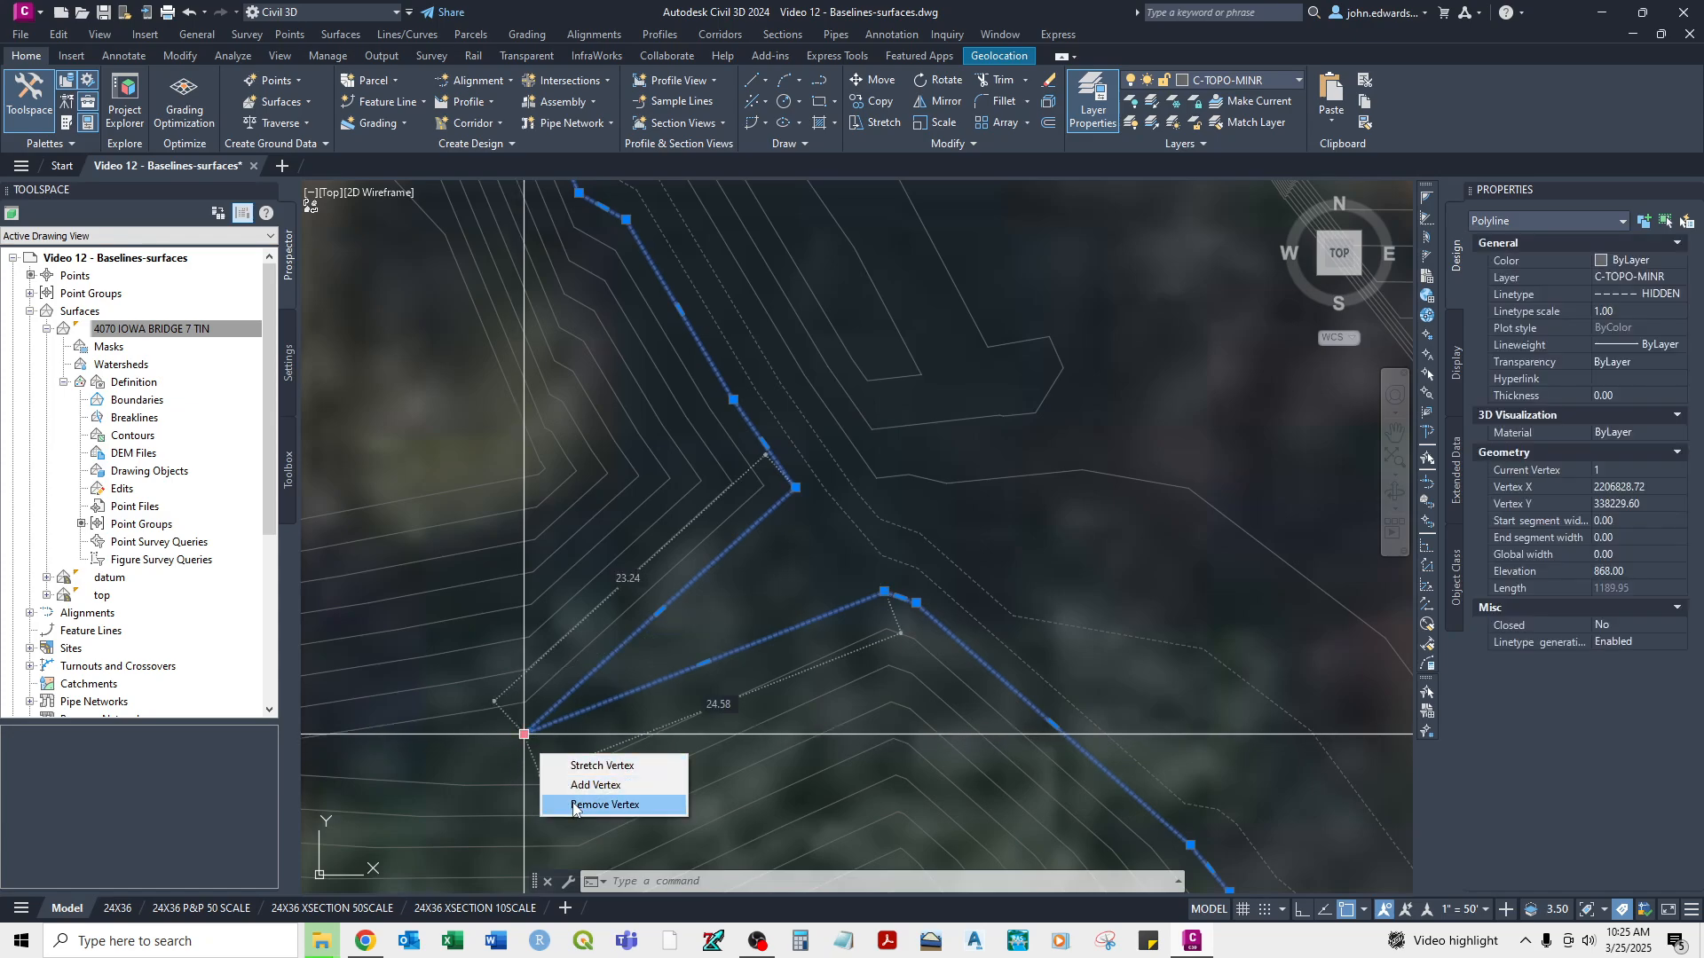
pyautogui.click(573, 805)
pyautogui.moveTo(780, 557); pyautogui.dragTo(818, 569, button='middle')
pyautogui.press('Escape')
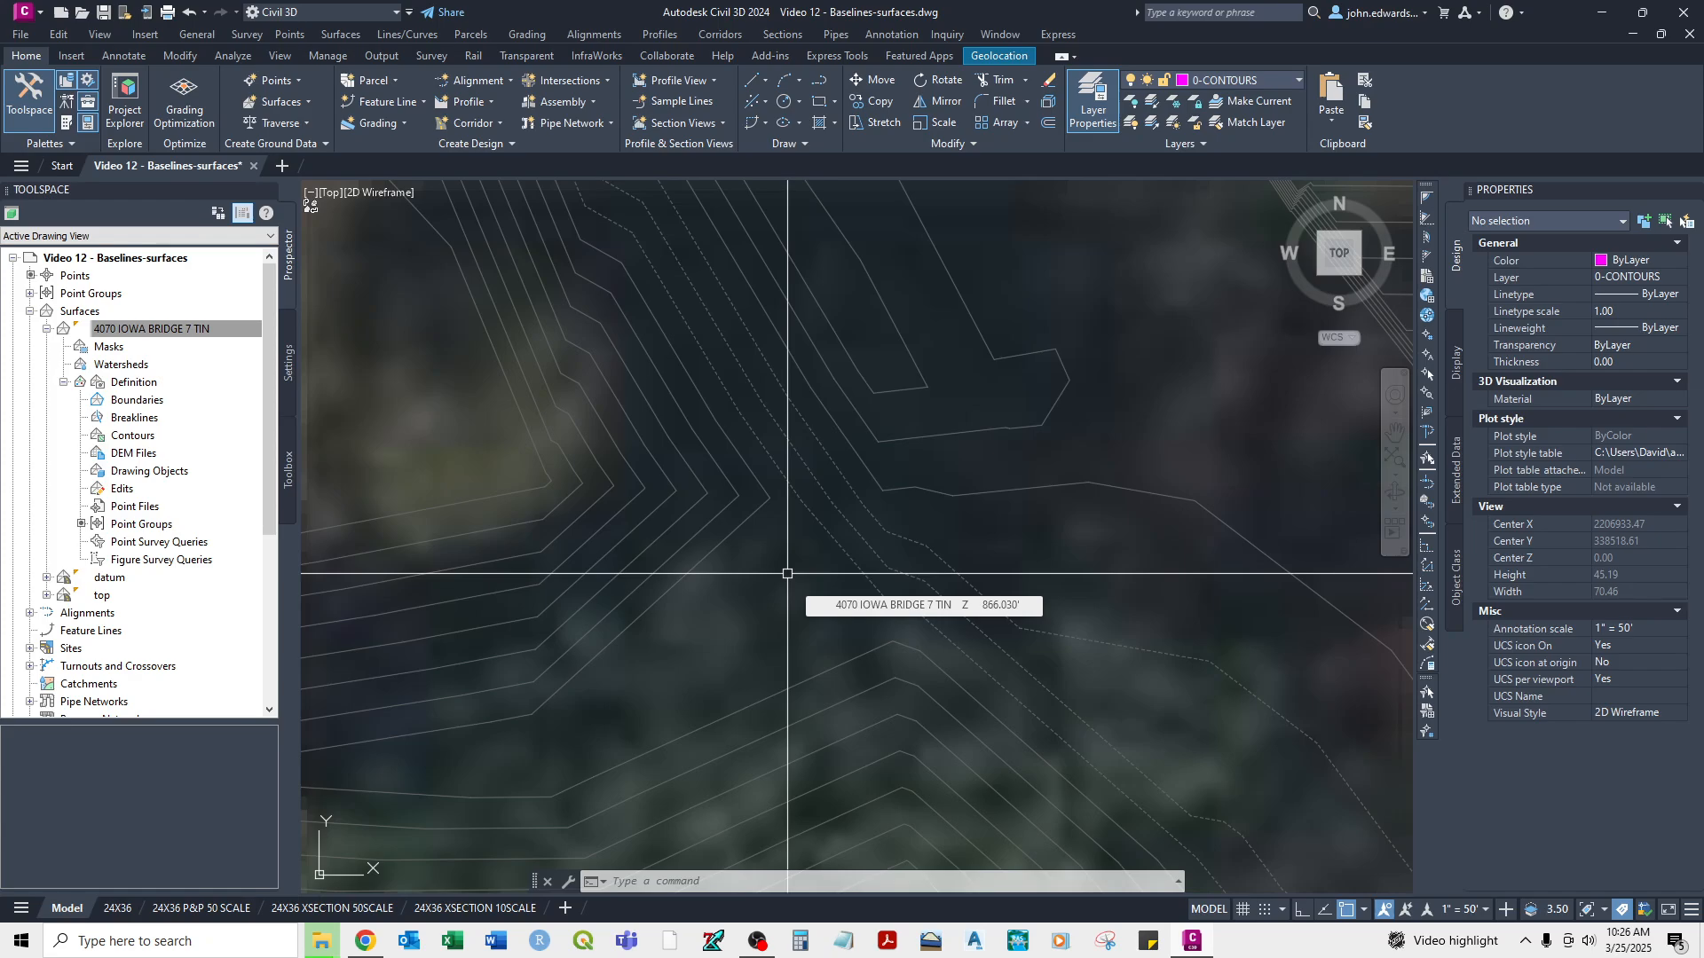
# Draw a straight polyline bridging the notch between the two corners of the next contour, just outside the elevation 868 contour.
pyautogui.press('Return')
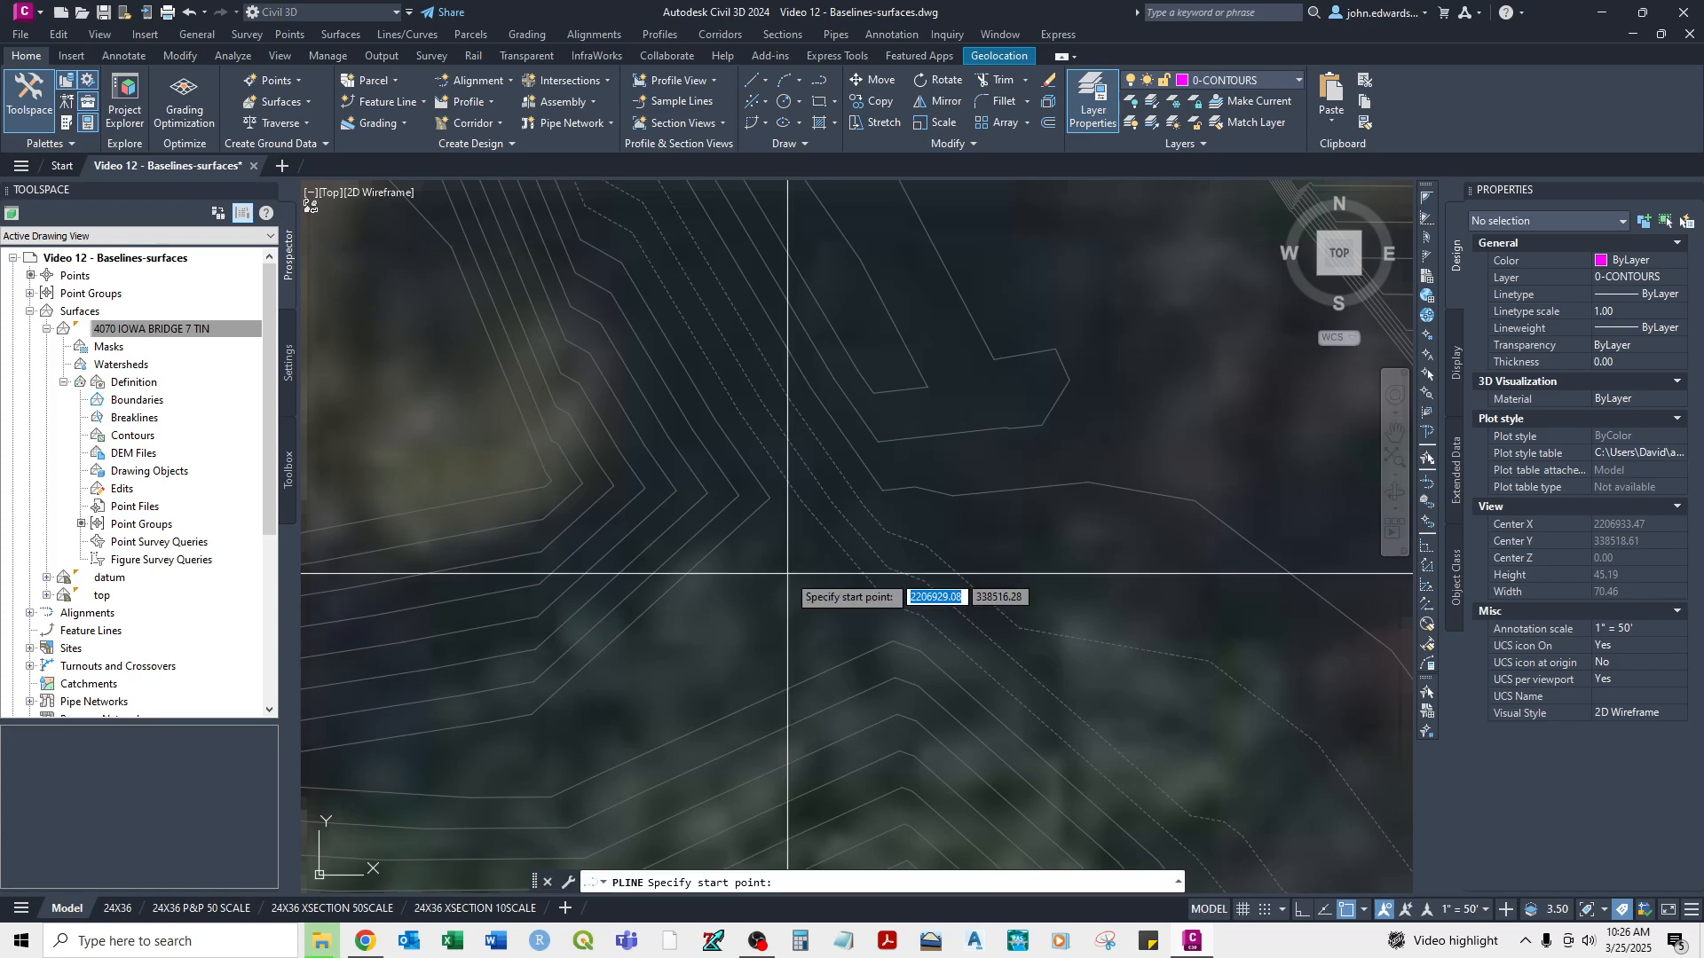
pyautogui.click(771, 498)
pyautogui.click(892, 640)
pyautogui.rightClick(892, 640)
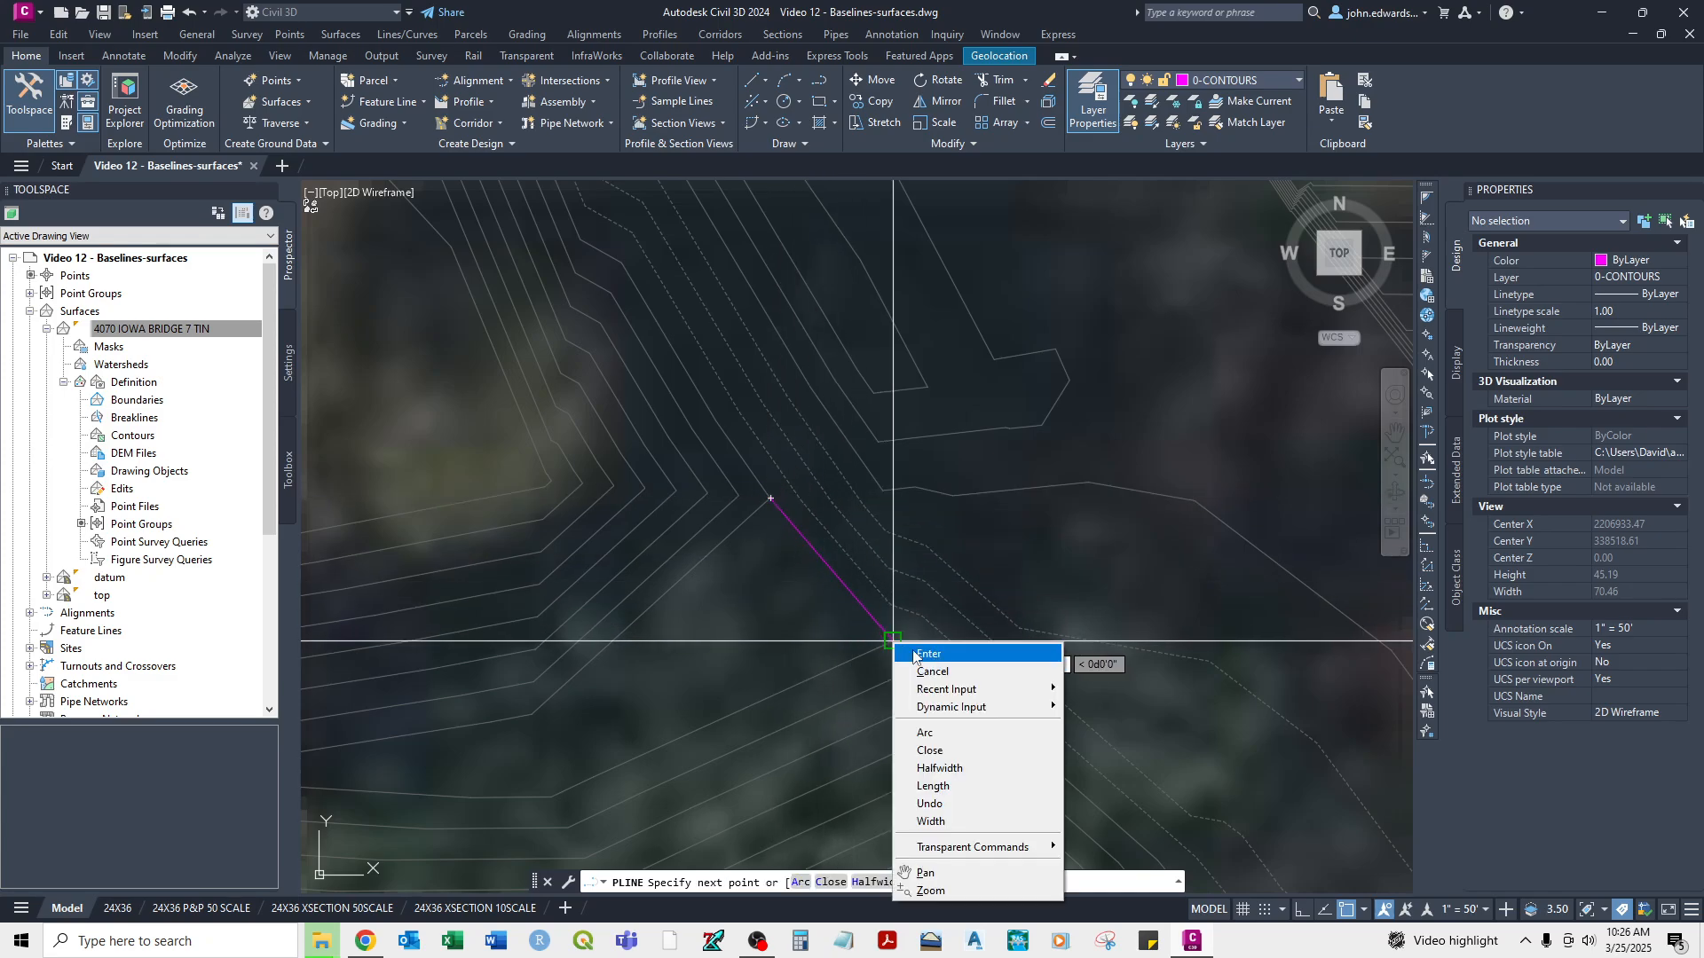
pyautogui.click(923, 654)
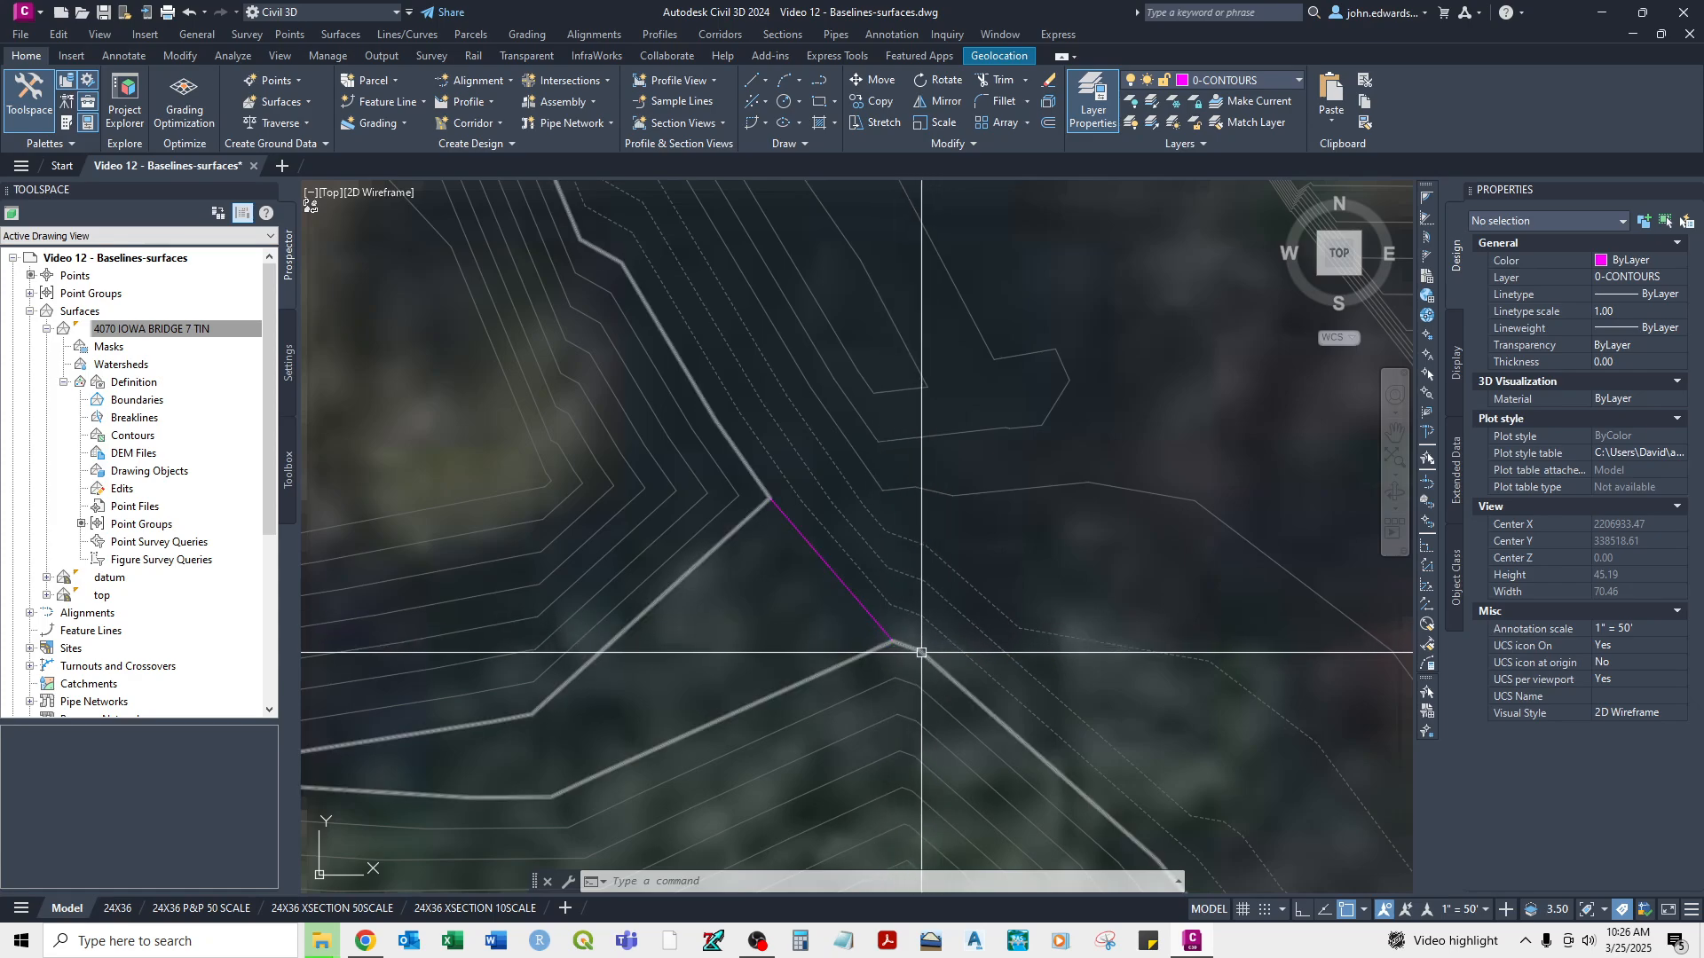
# Check the elevations of the notched contour and of the new polyline connecting its two corners.
pyautogui.click(976, 699)
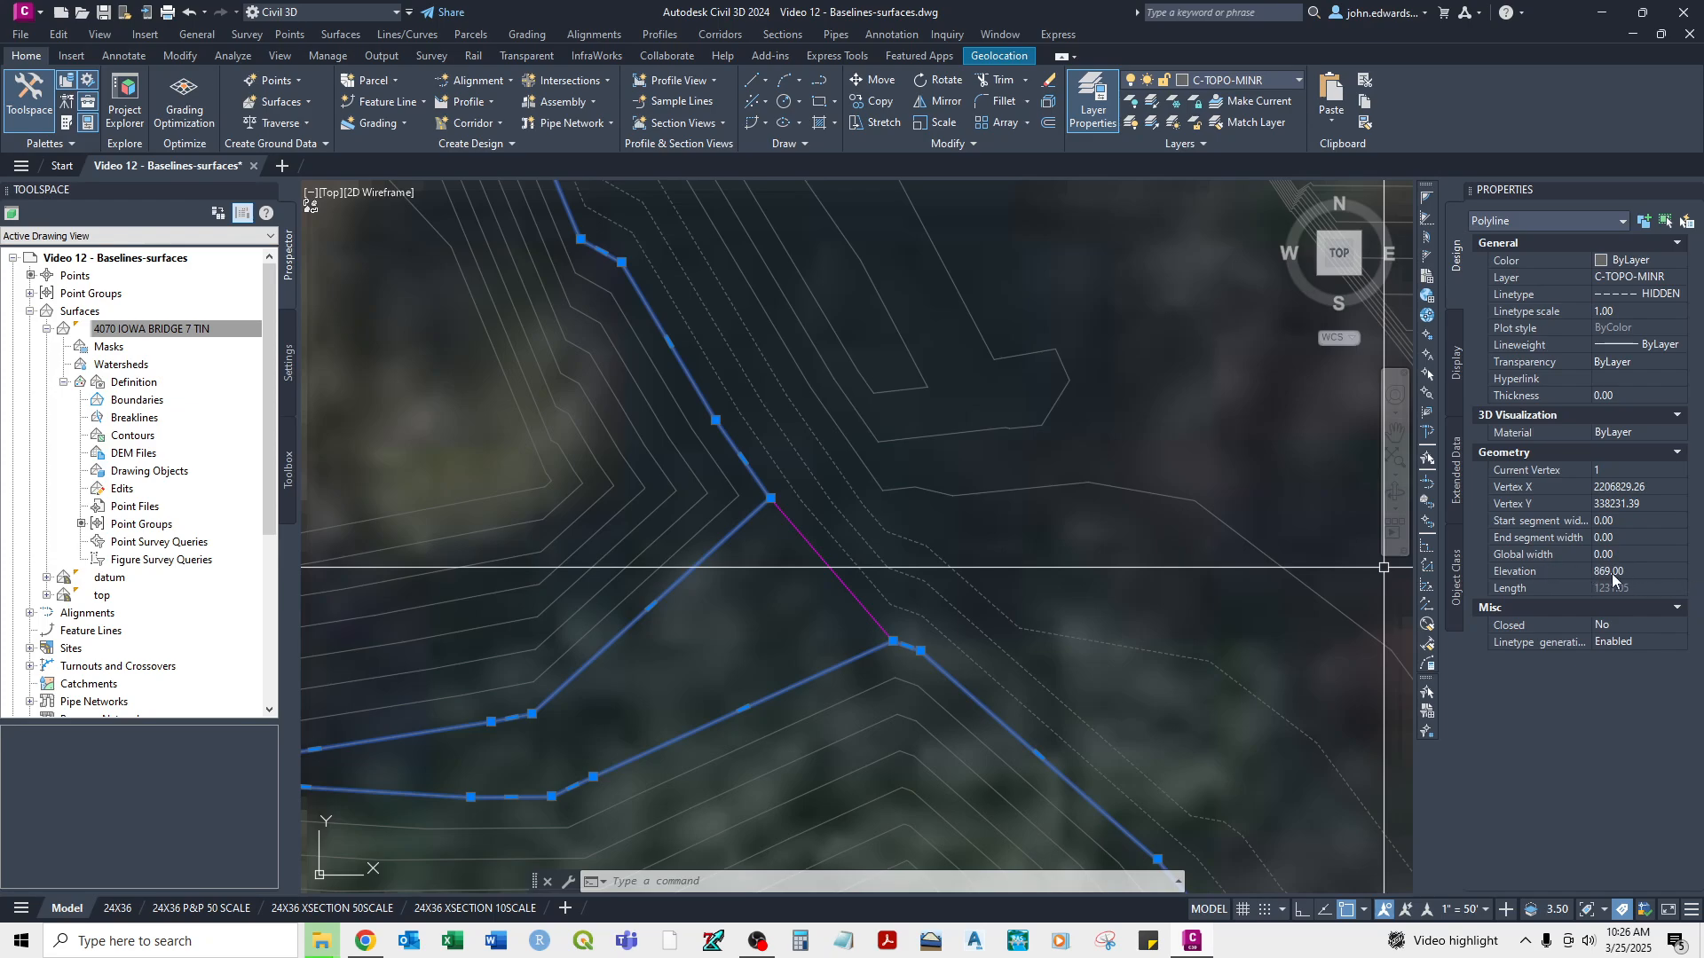
pyautogui.press('Escape')
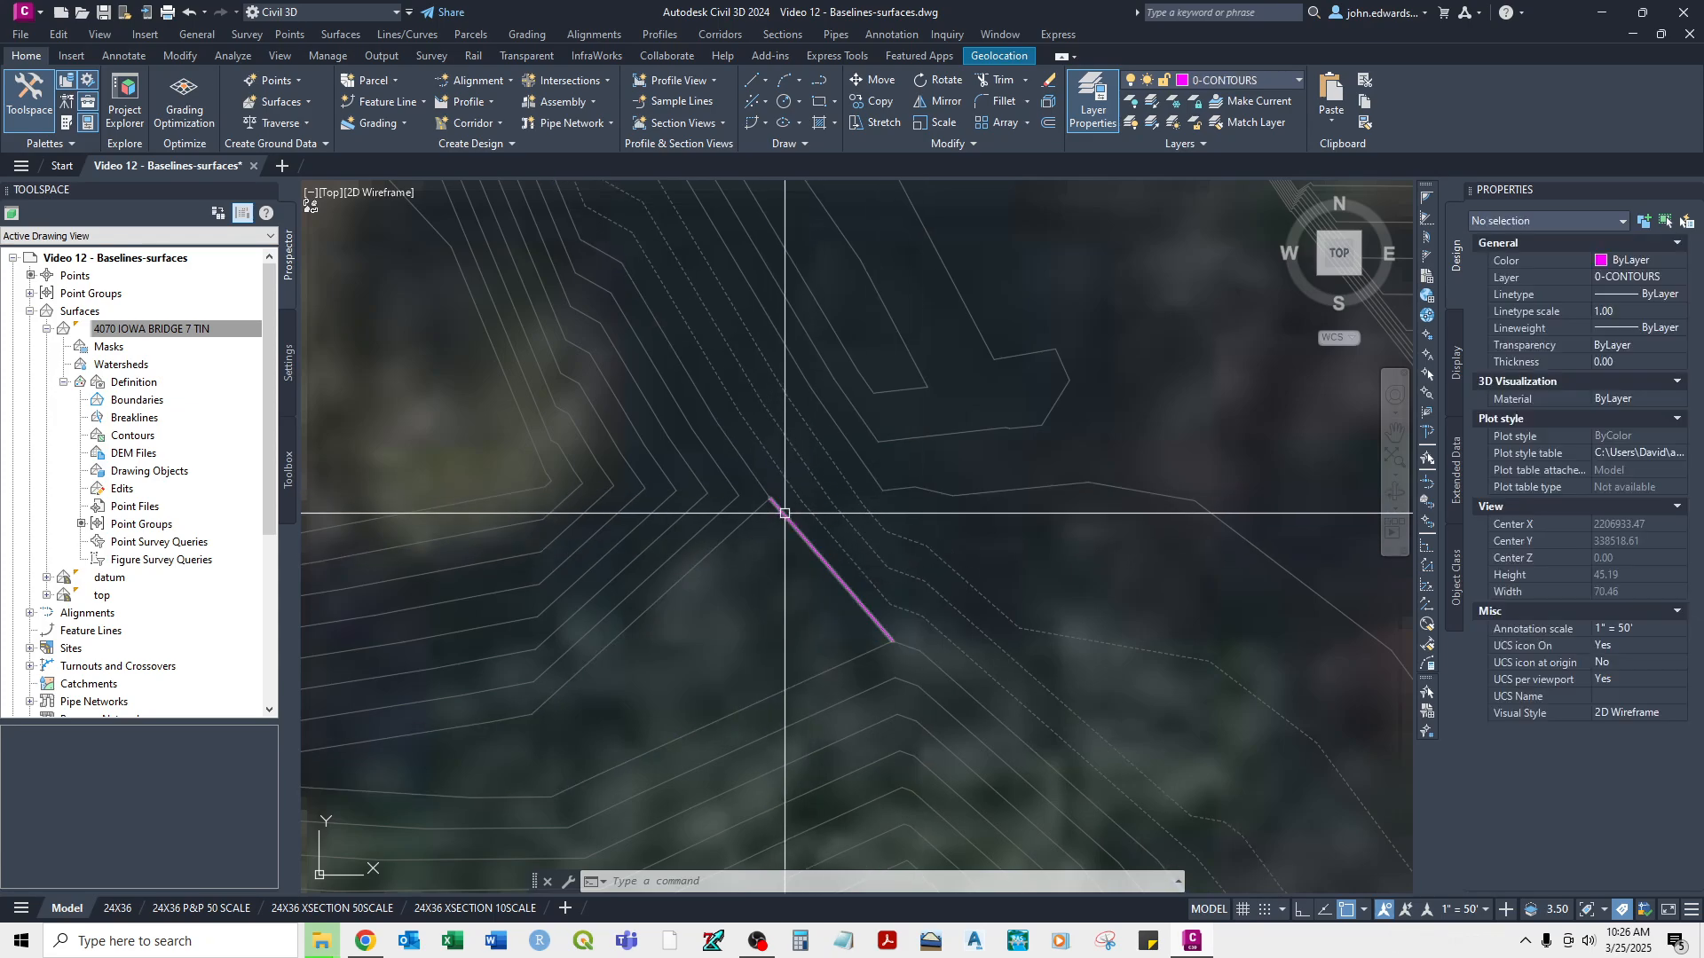
pyautogui.click(786, 514)
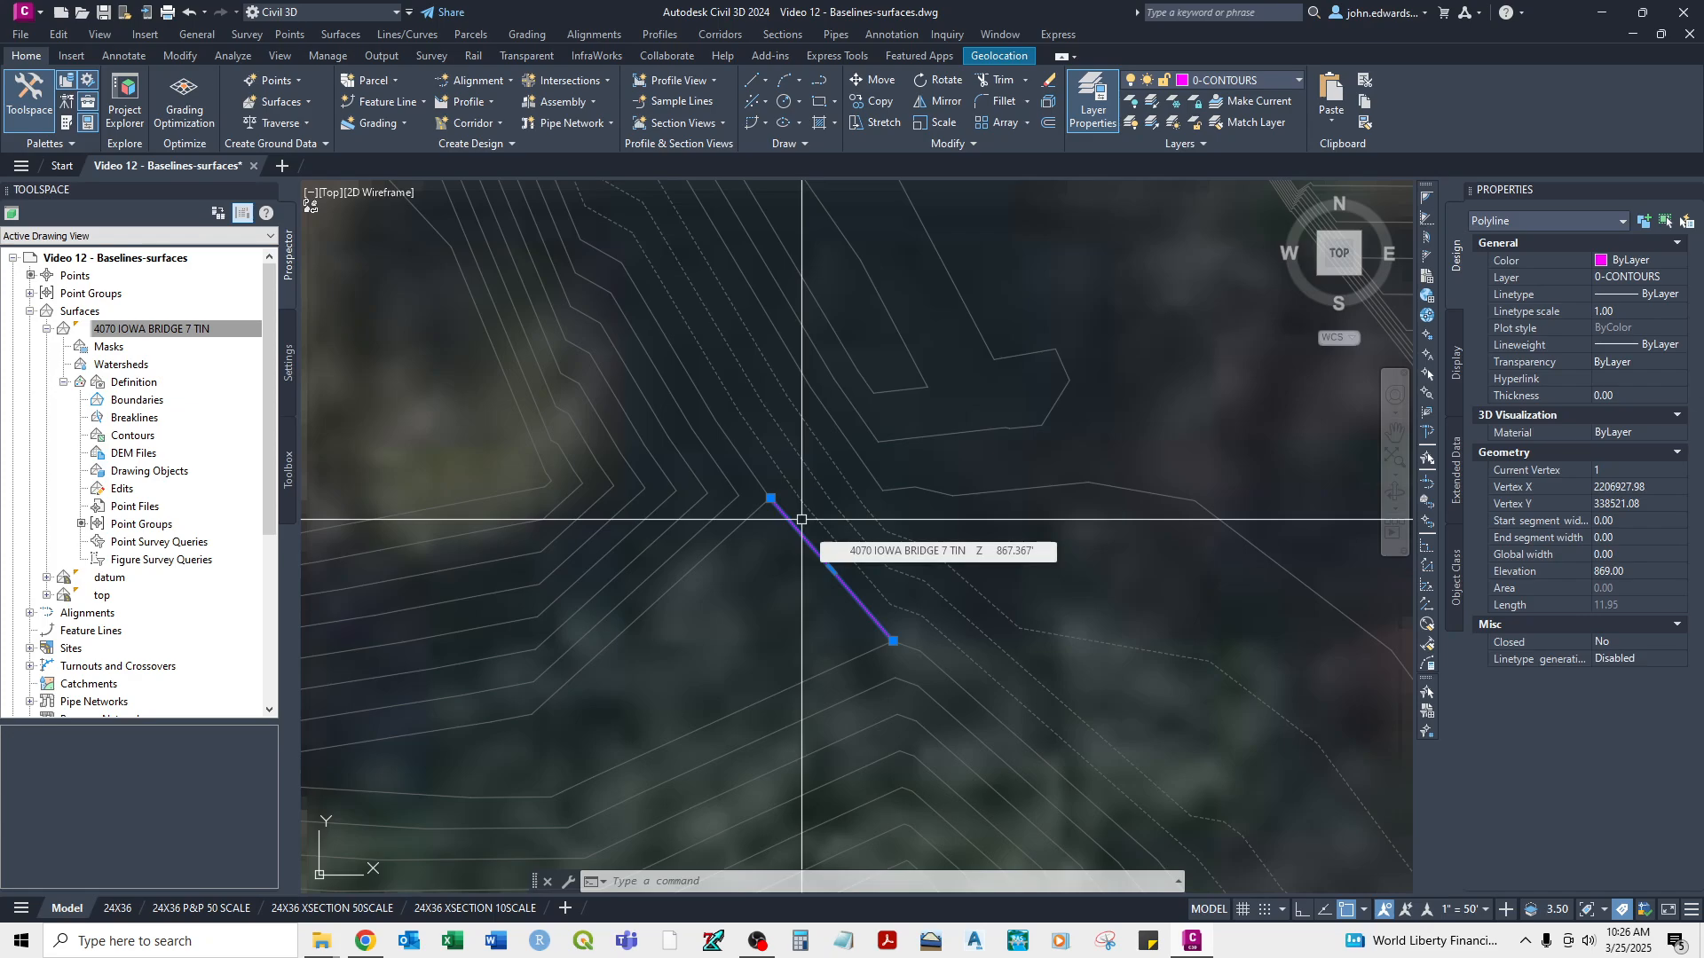
pyautogui.press('Escape')
# Trim the notched part of the elevation 869 contour, using the straight polyline across its corners as the cutting edge.
pyautogui.write('tr')
pyautogui.press('Return')
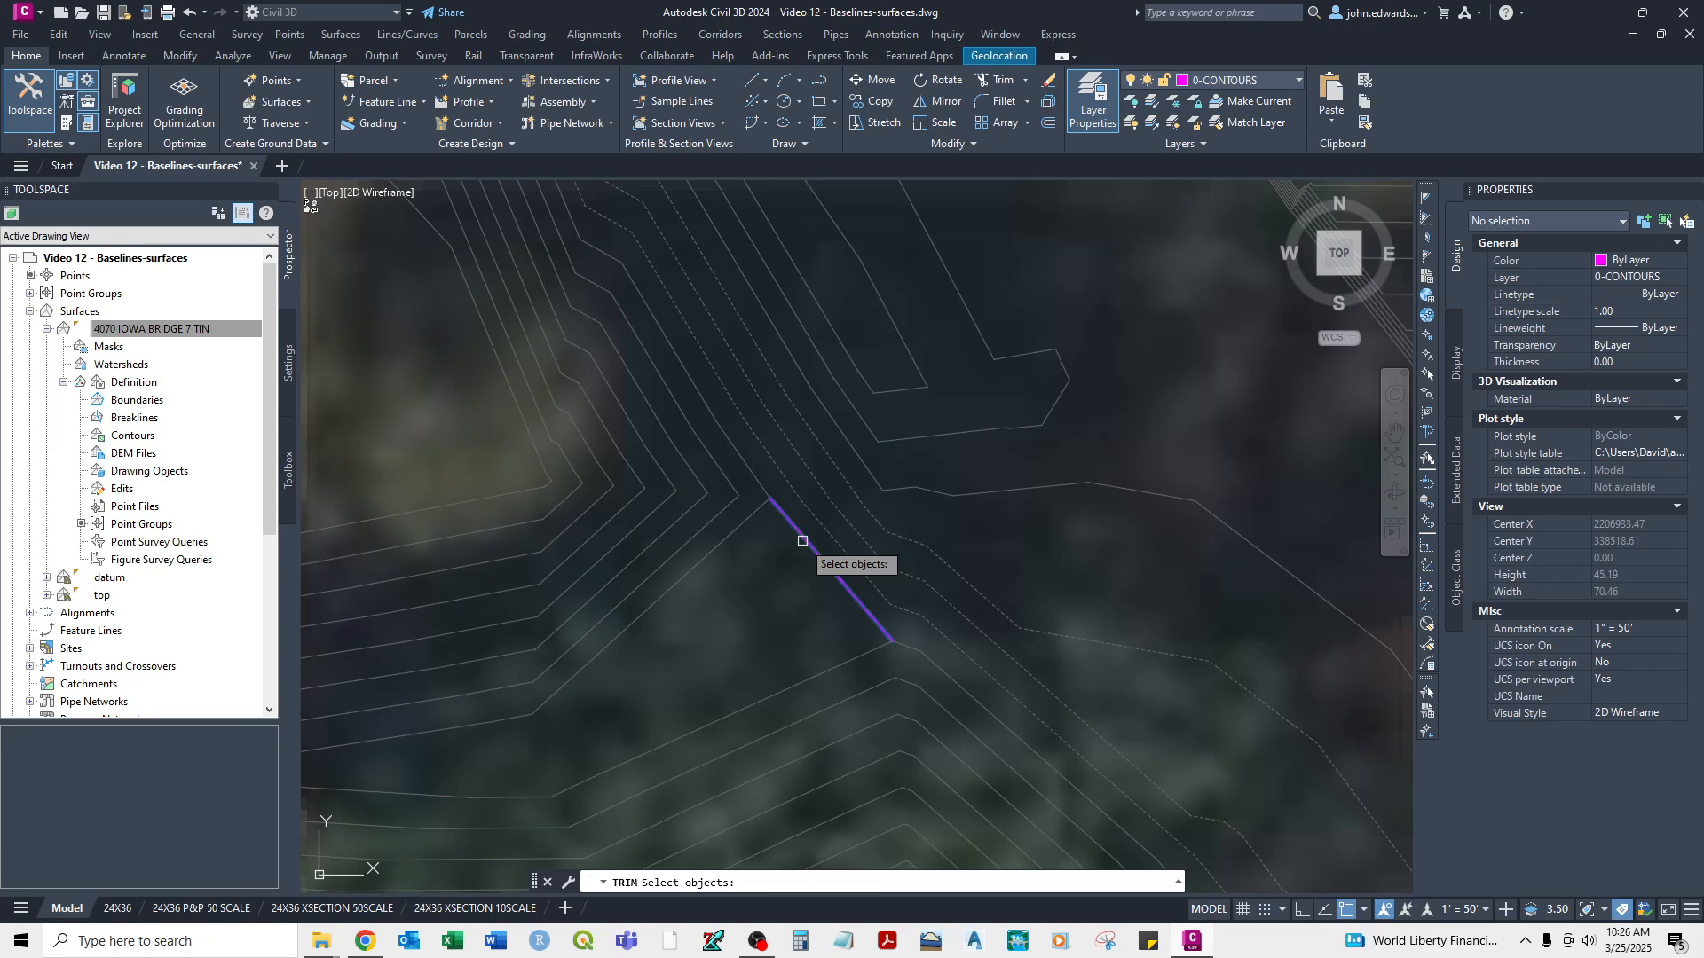
pyautogui.press('Return')
pyautogui.rightClick(730, 535)
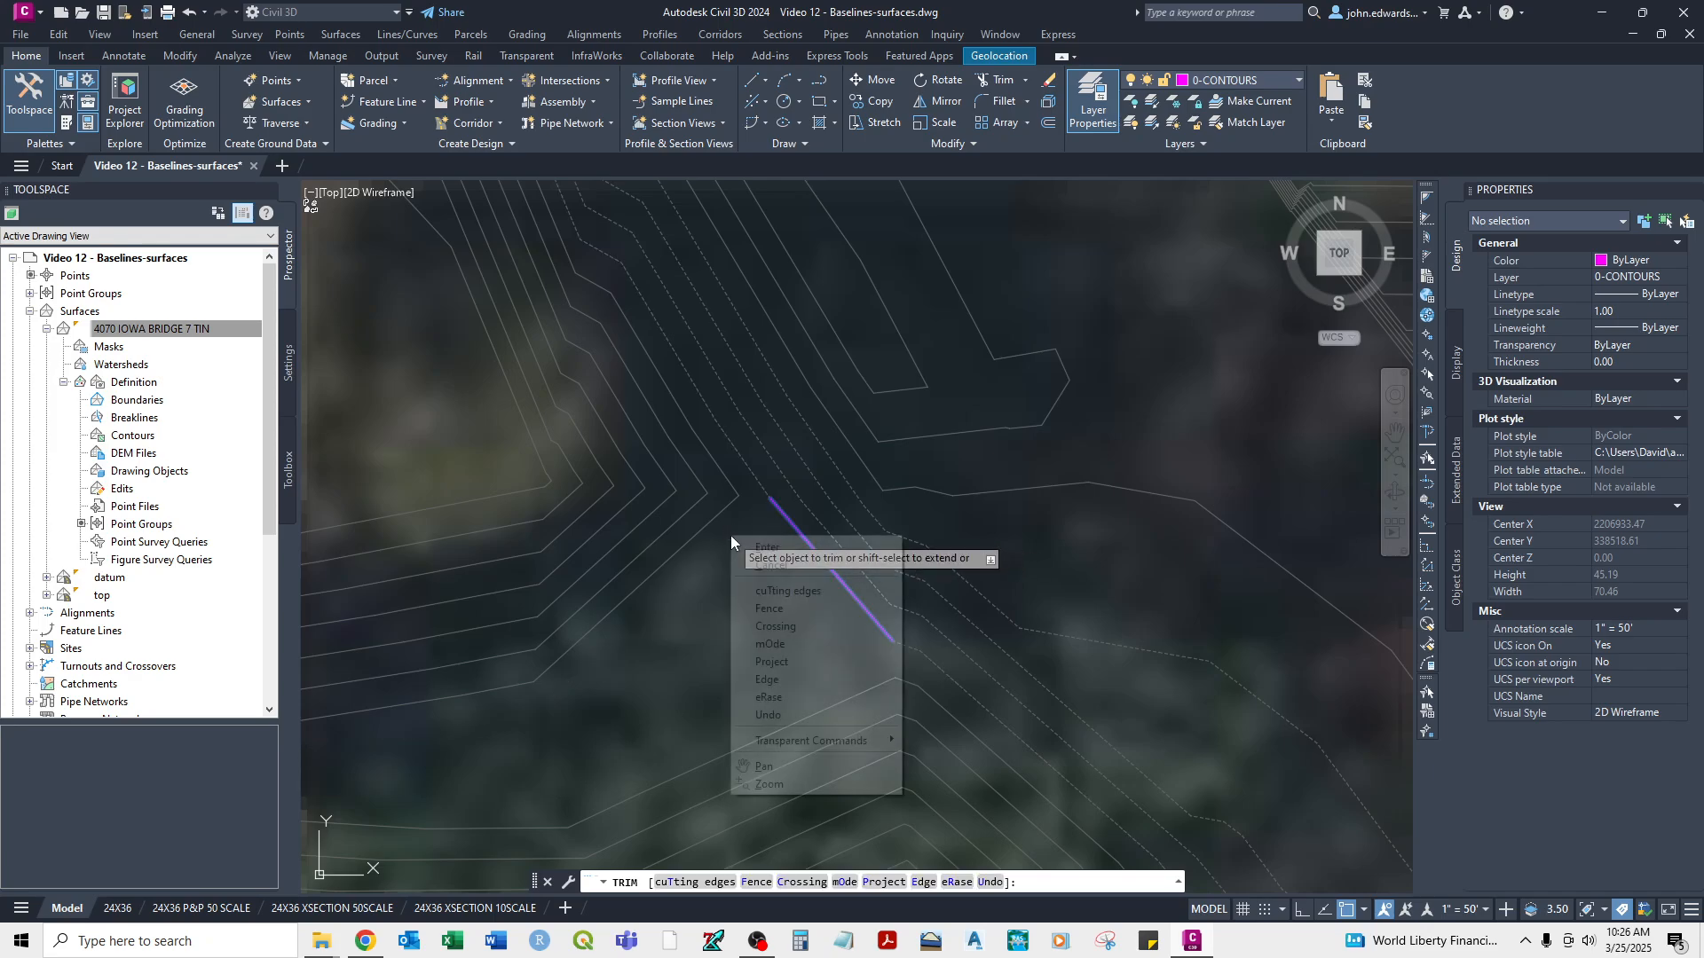
pyautogui.click(750, 552)
# Draw a straight polyline across the notch between the two corners of the elevation 870 contour.
pyautogui.scroll(-3, 626, 621)
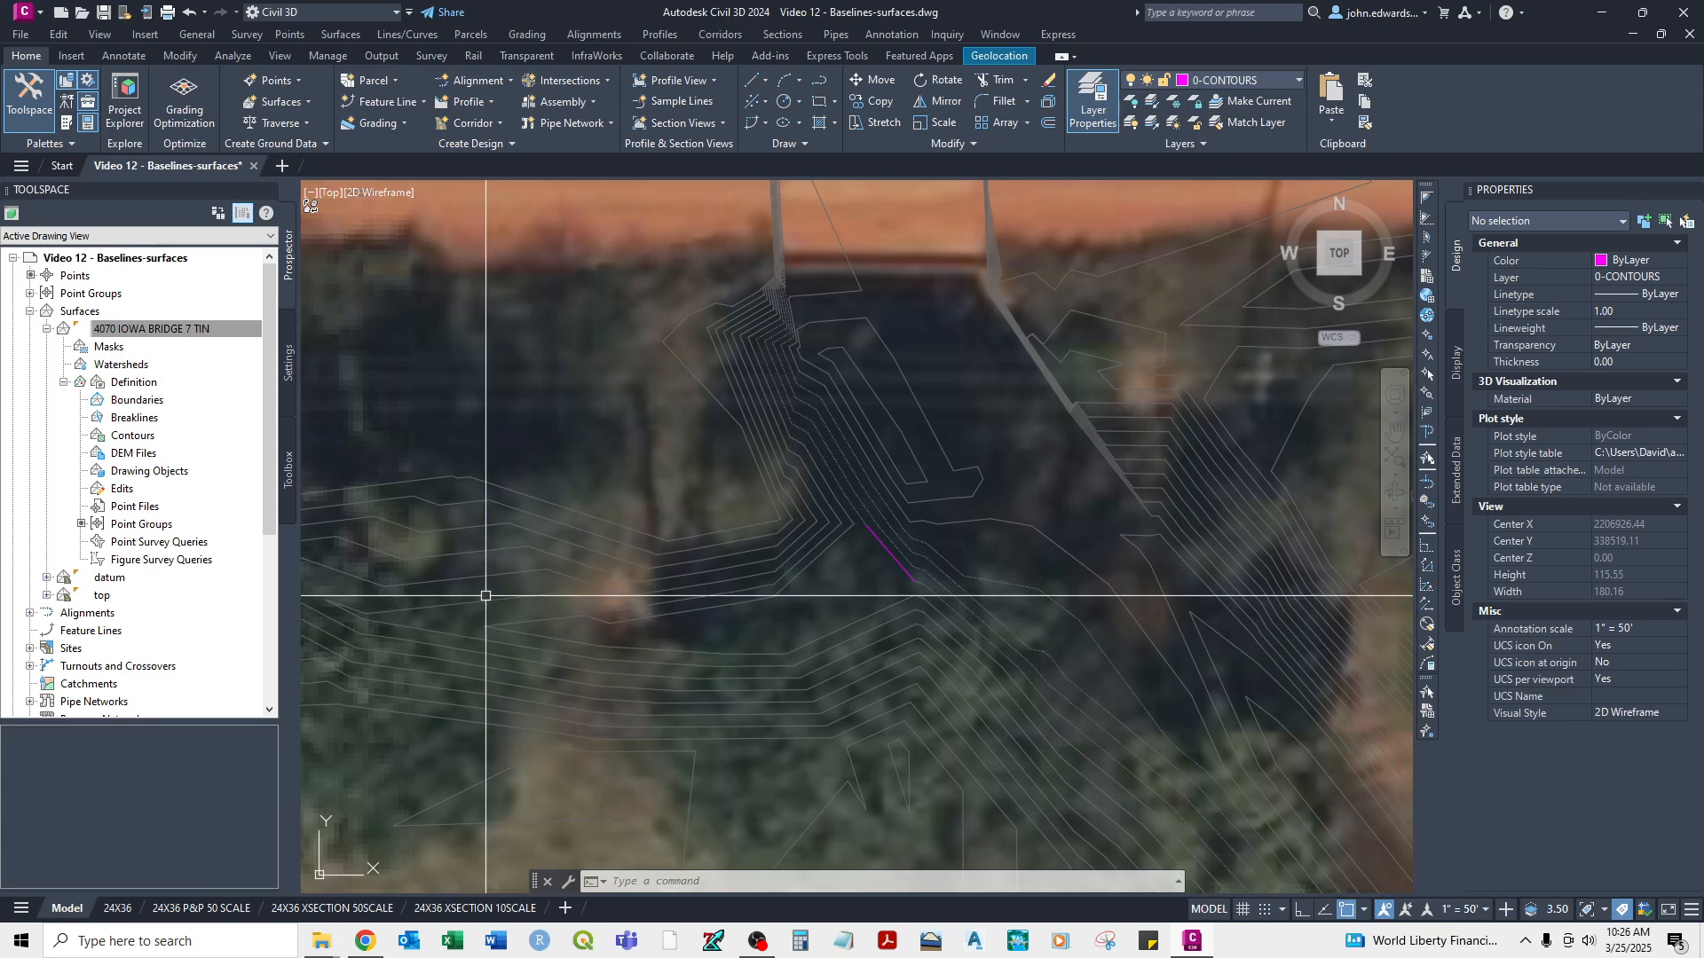
pyautogui.moveTo(627, 621); pyautogui.dragTo(1092, 614, button='middle')
pyautogui.scroll(2, 1092, 614)
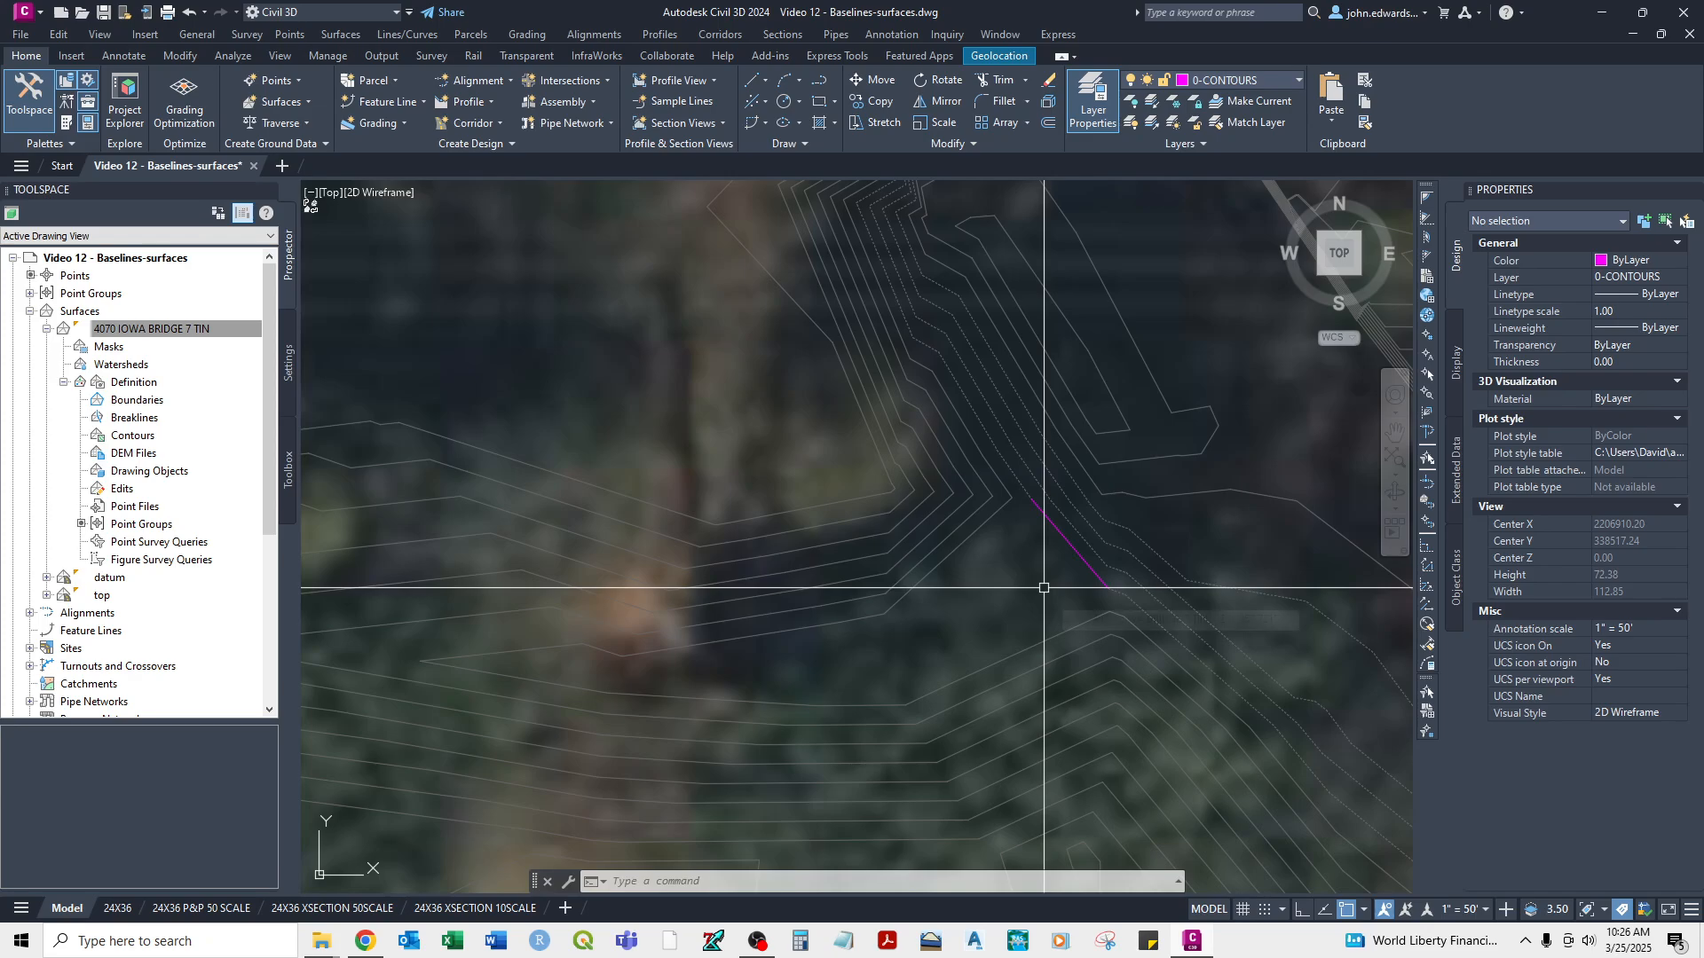
pyautogui.write('pl')
pyautogui.press('Return')
pyautogui.click(1012, 498)
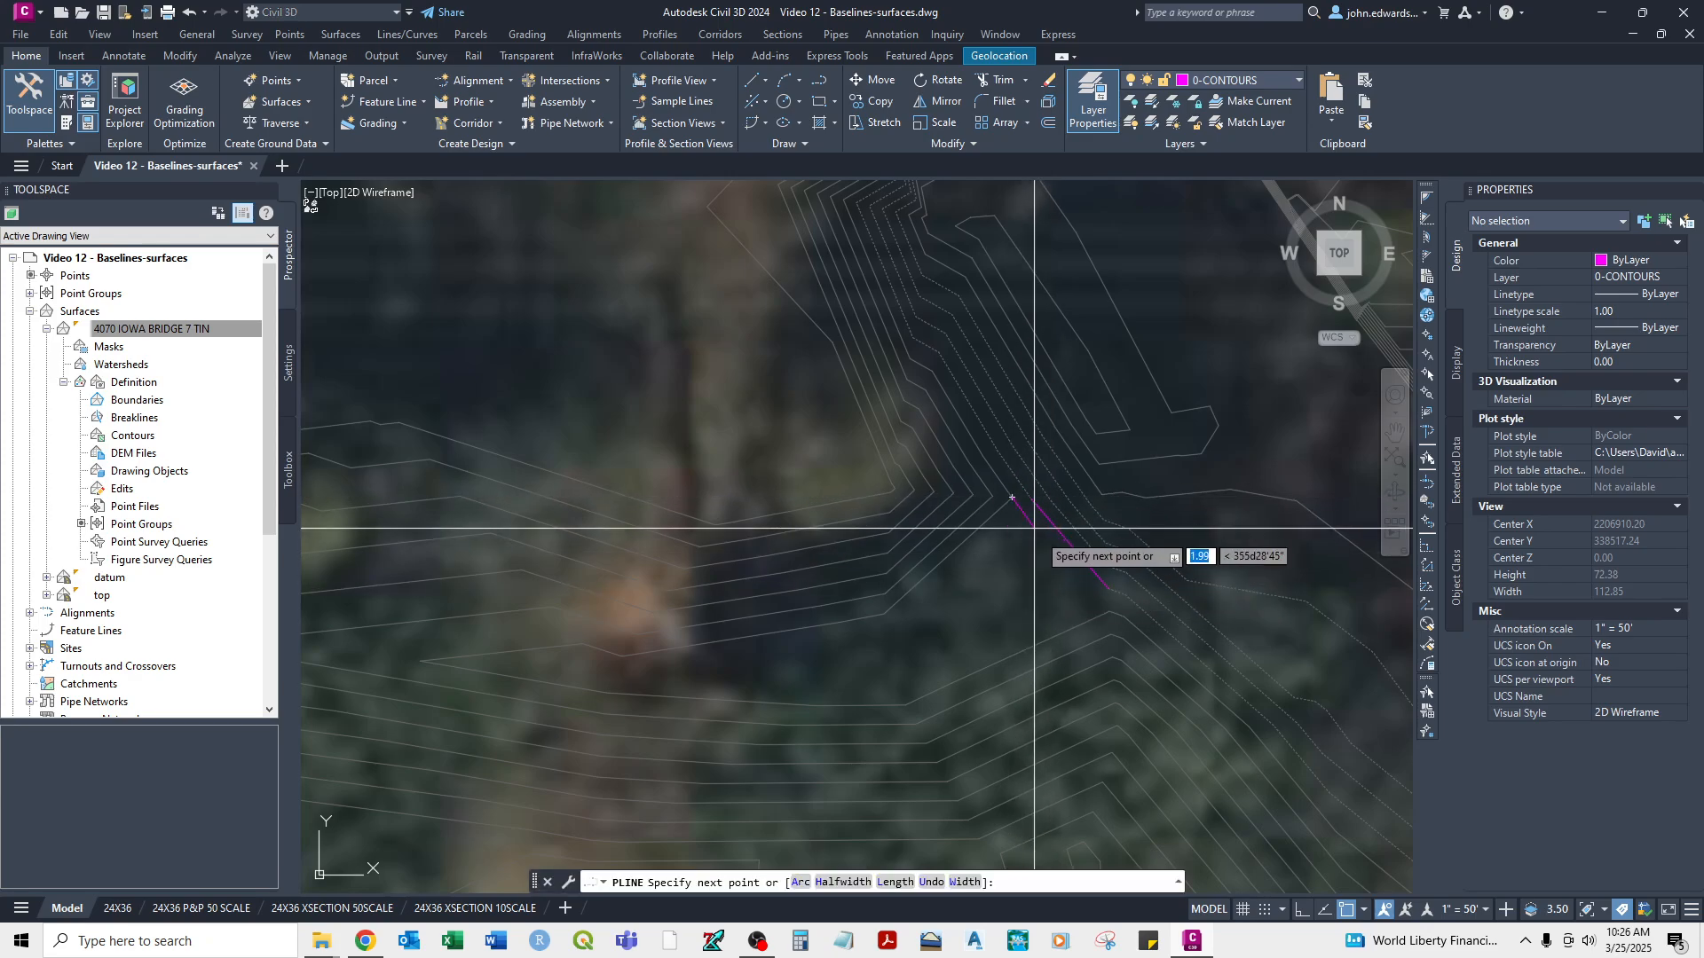
pyautogui.click(1109, 611)
pyautogui.rightClick(1109, 610)
pyautogui.click(1154, 631)
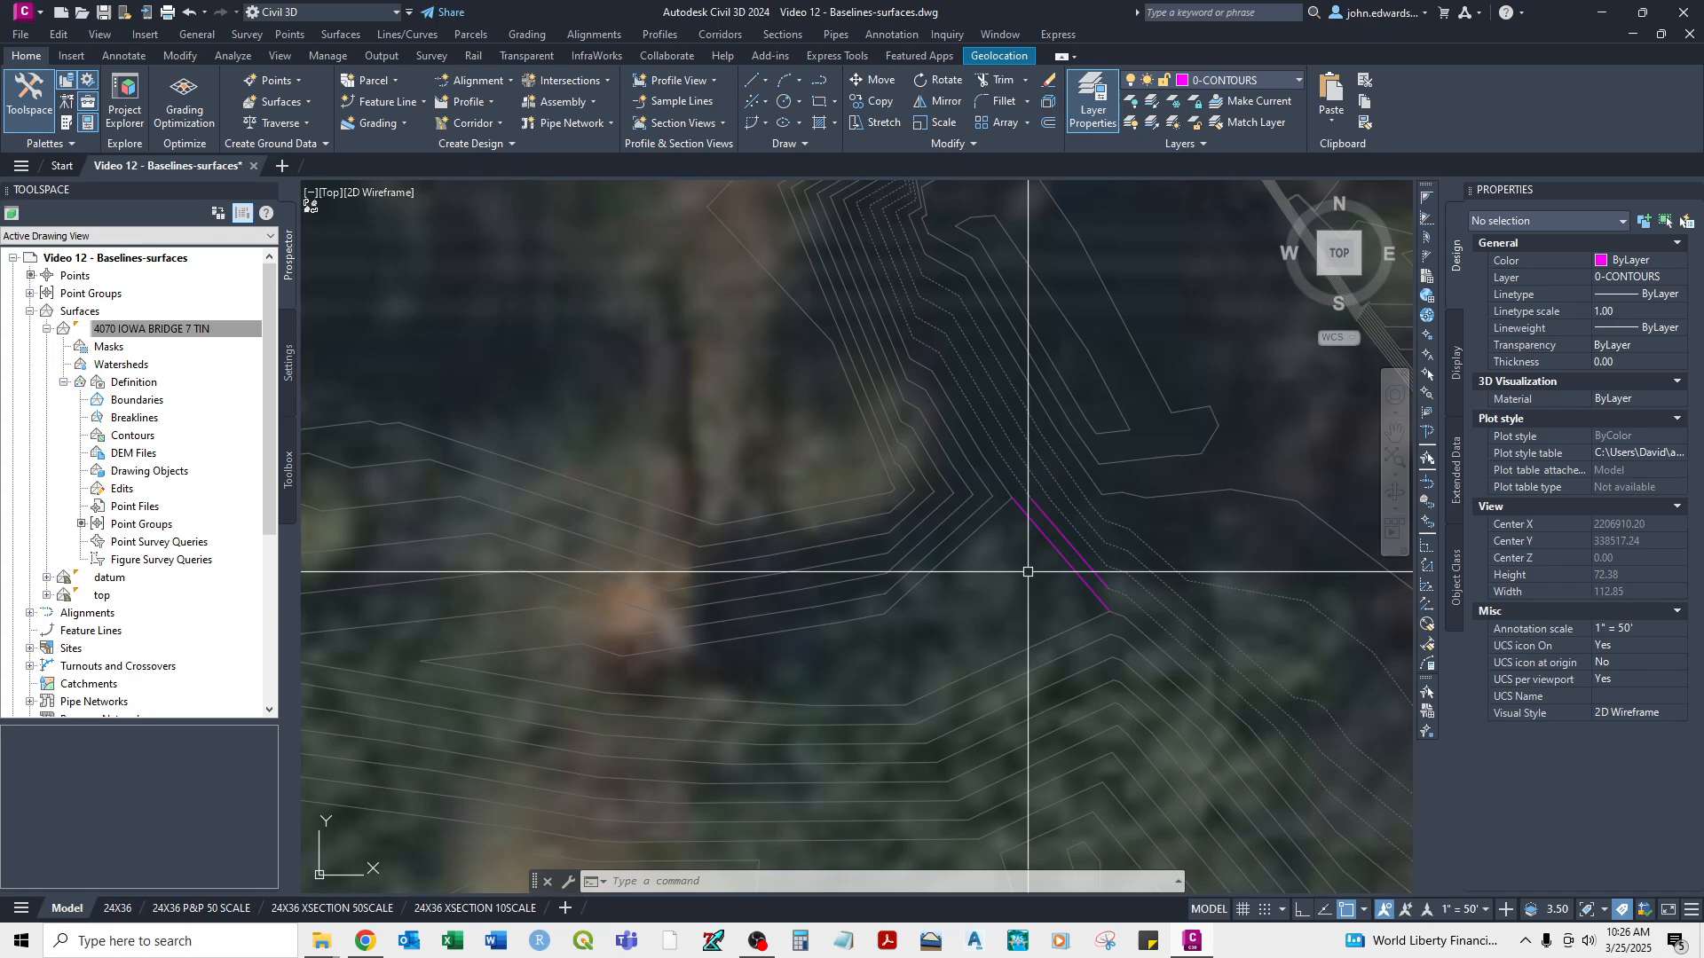
# Draw straight polylines bridging the notch between the corners of the elevation 871 and 872 contours.
pyautogui.press('Return')
pyautogui.click(993, 496)
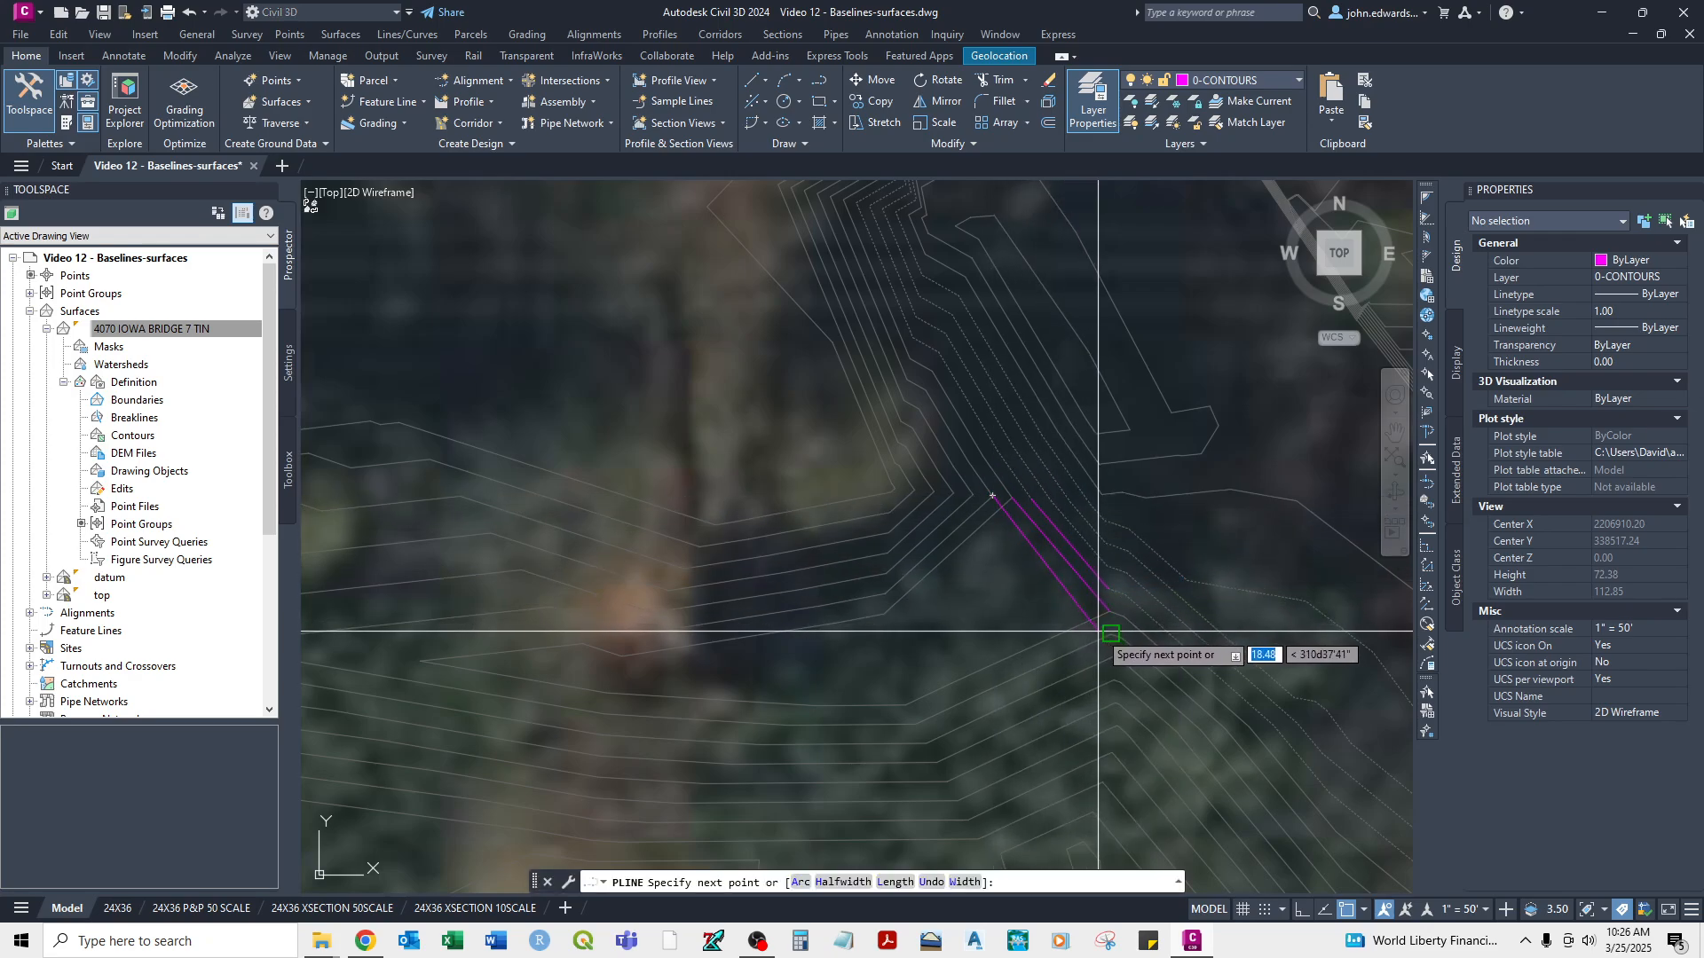
pyautogui.click(1109, 632)
pyautogui.rightClick(1110, 632)
pyautogui.click(1168, 660)
pyautogui.rightClick(1030, 530)
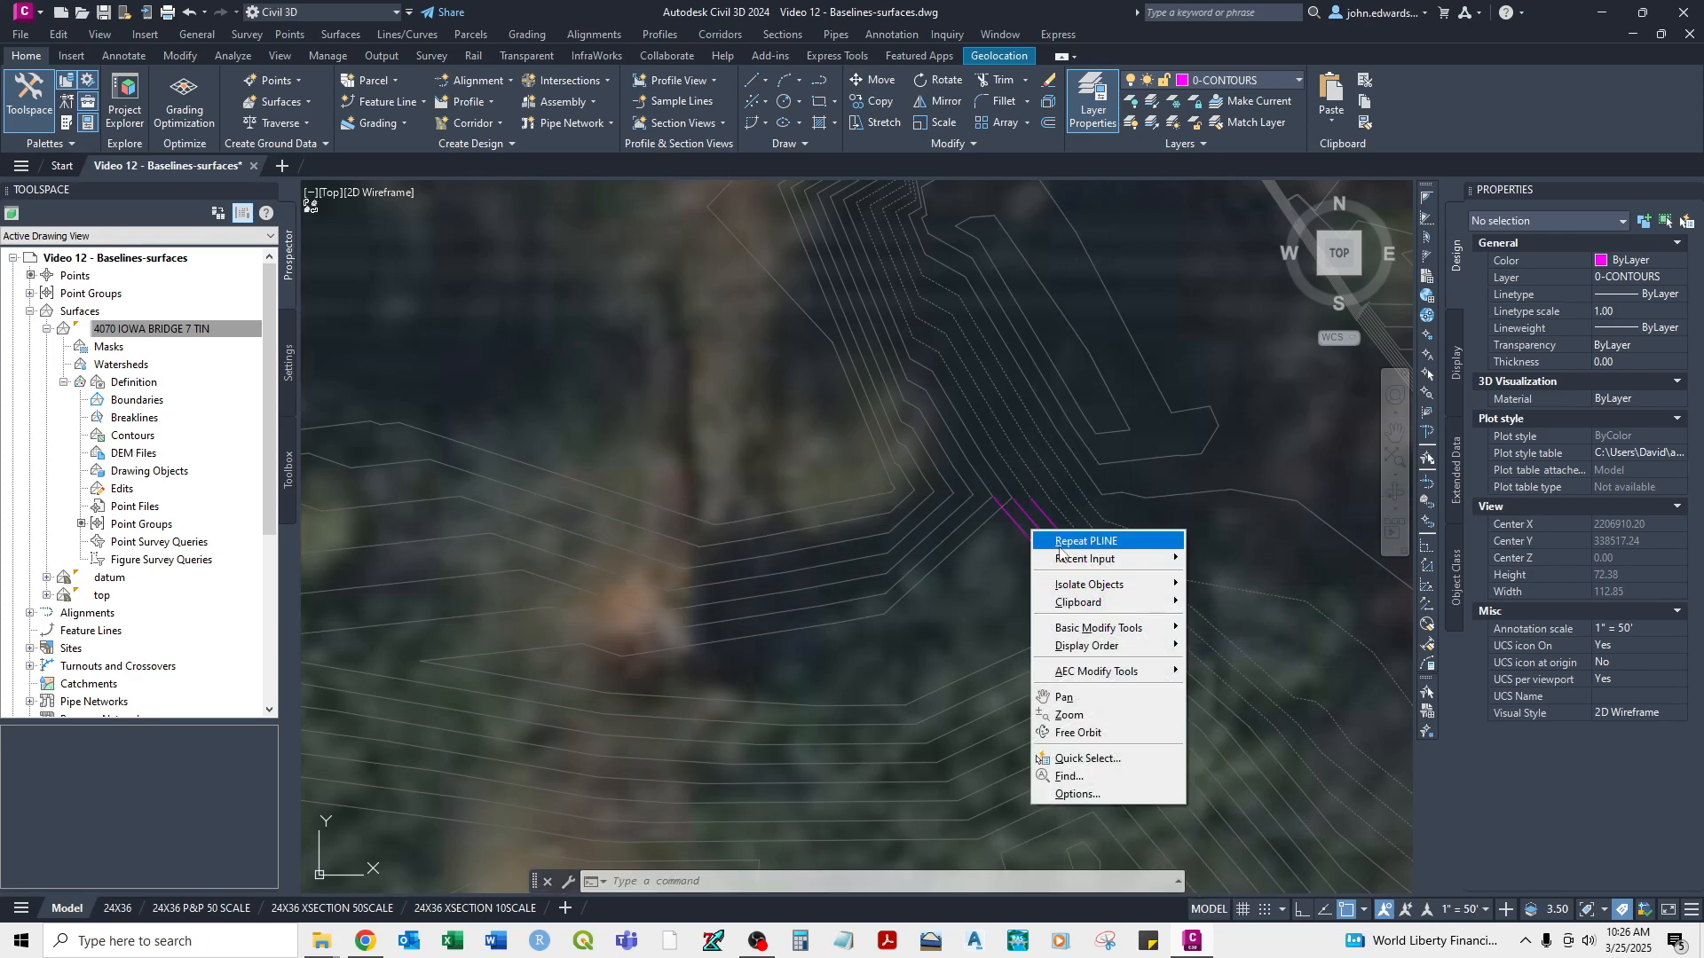
pyautogui.click(1052, 539)
pyautogui.click(973, 495)
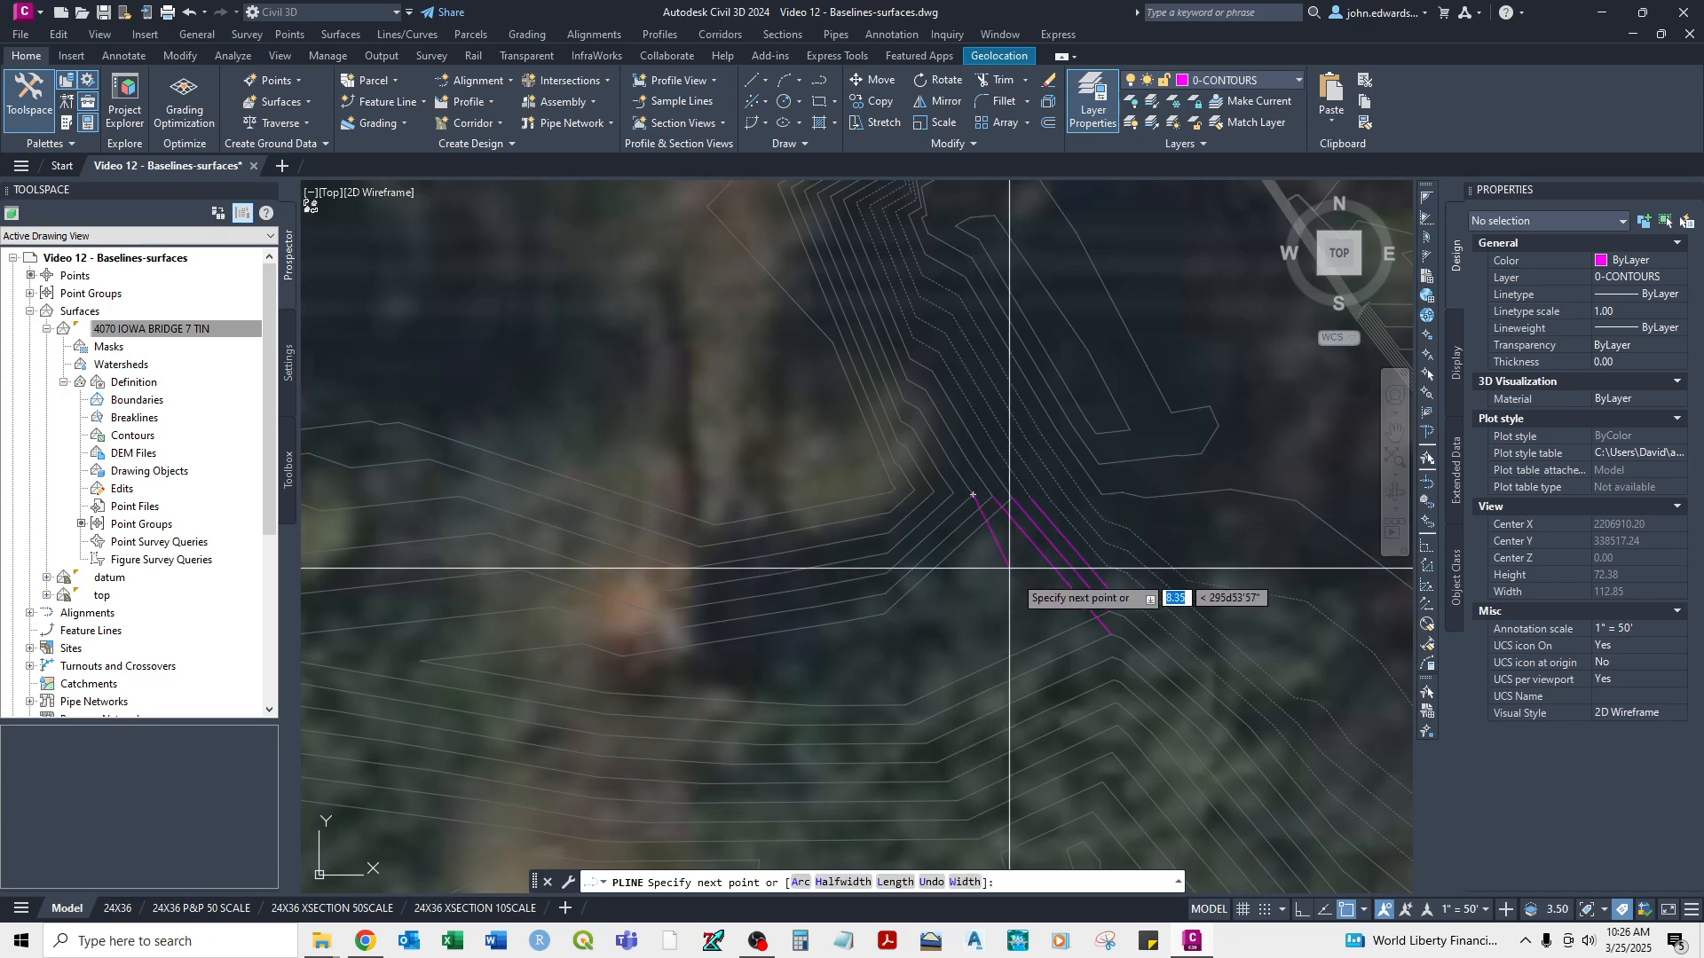
pyautogui.click(1113, 656)
pyautogui.rightClick(1111, 659)
pyautogui.click(1140, 670)
# Draw straight polylines bridging the notch between the corners of the elevation 873 and 874 contours.
pyautogui.rightClick(1015, 586)
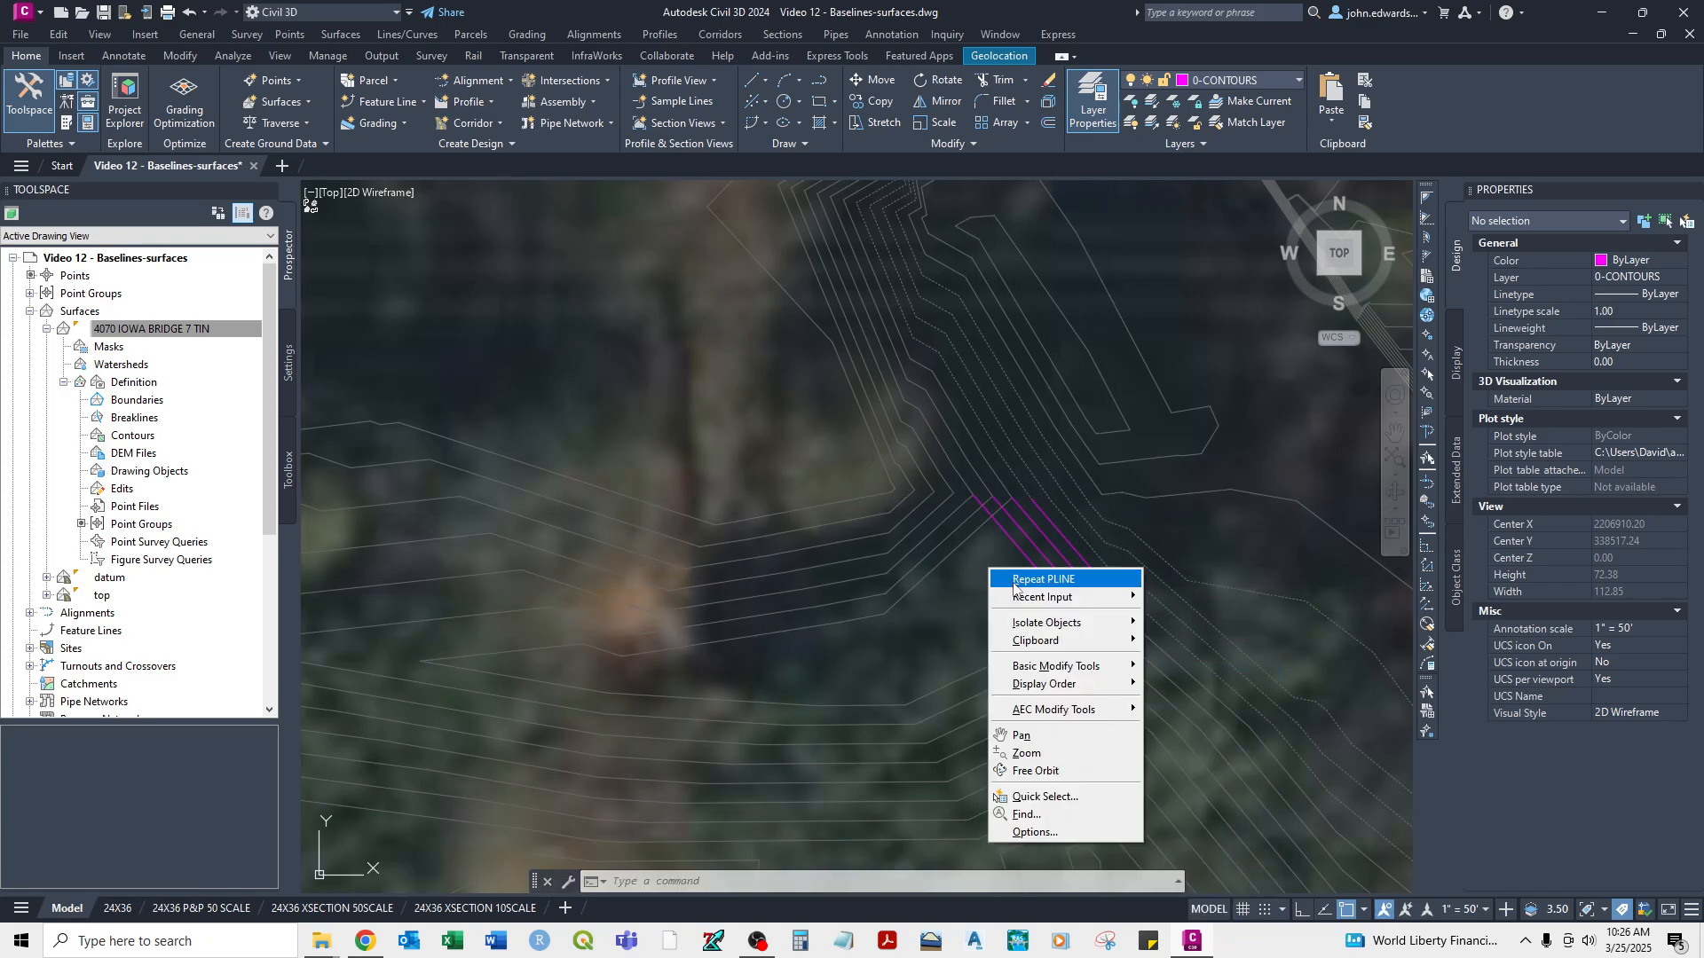
pyautogui.click(1030, 580)
pyautogui.click(954, 493)
pyautogui.rightClick(1115, 680)
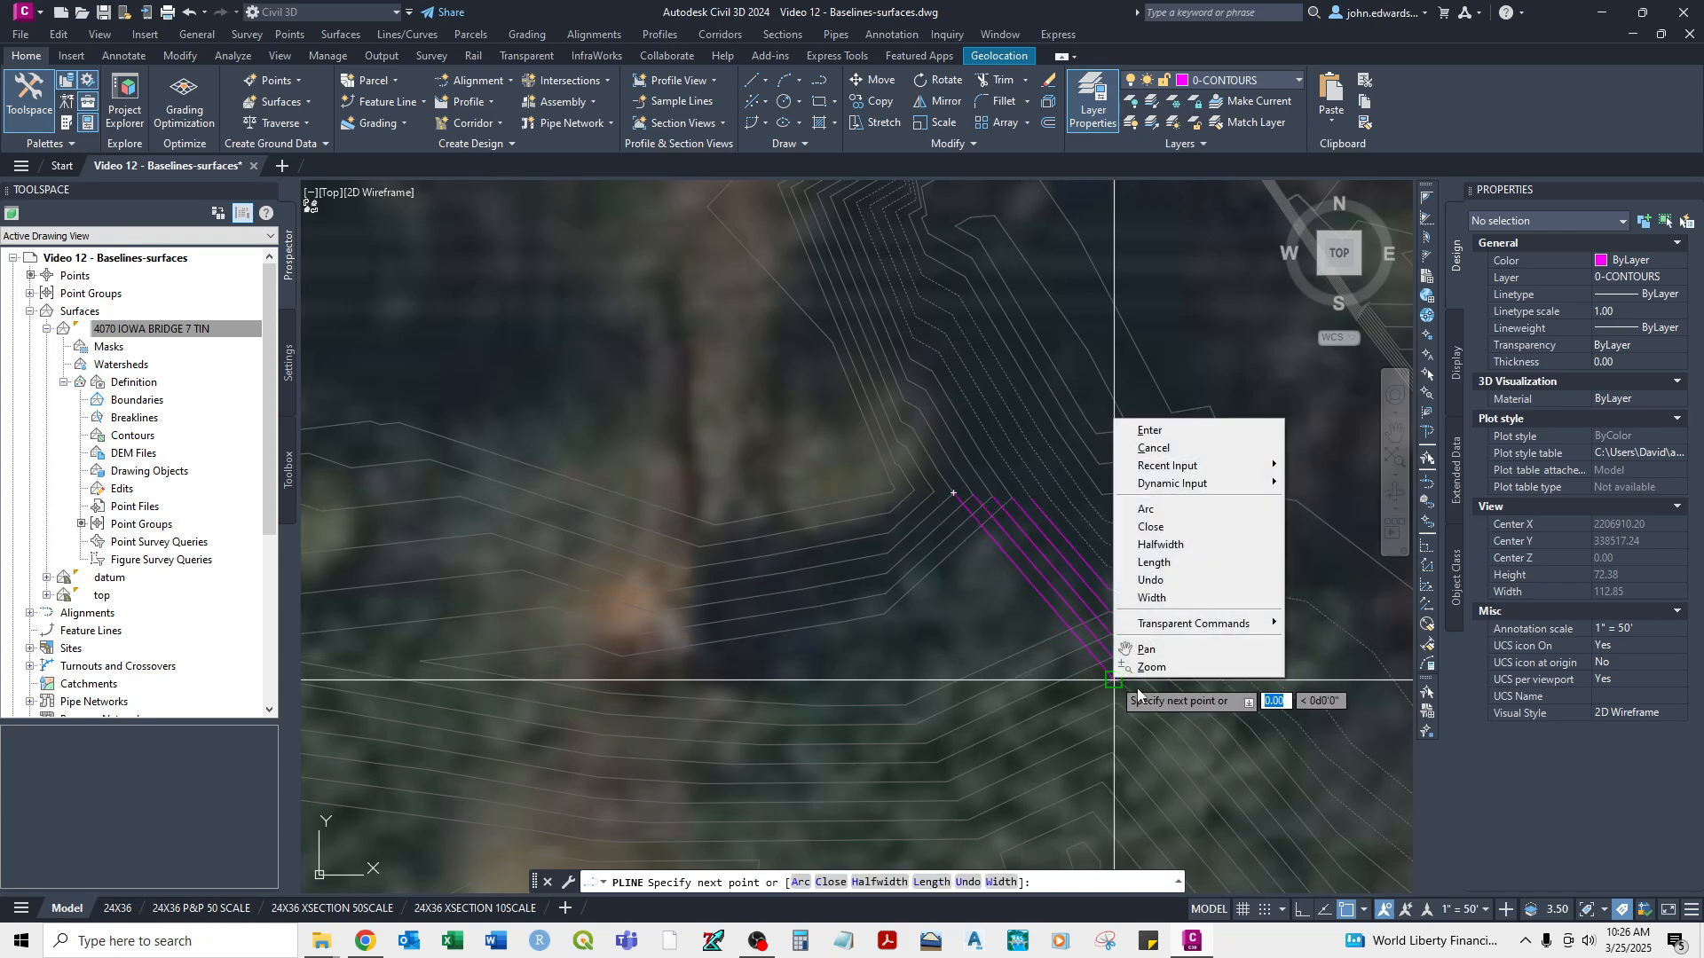
pyautogui.click(1143, 438)
pyautogui.rightClick(975, 537)
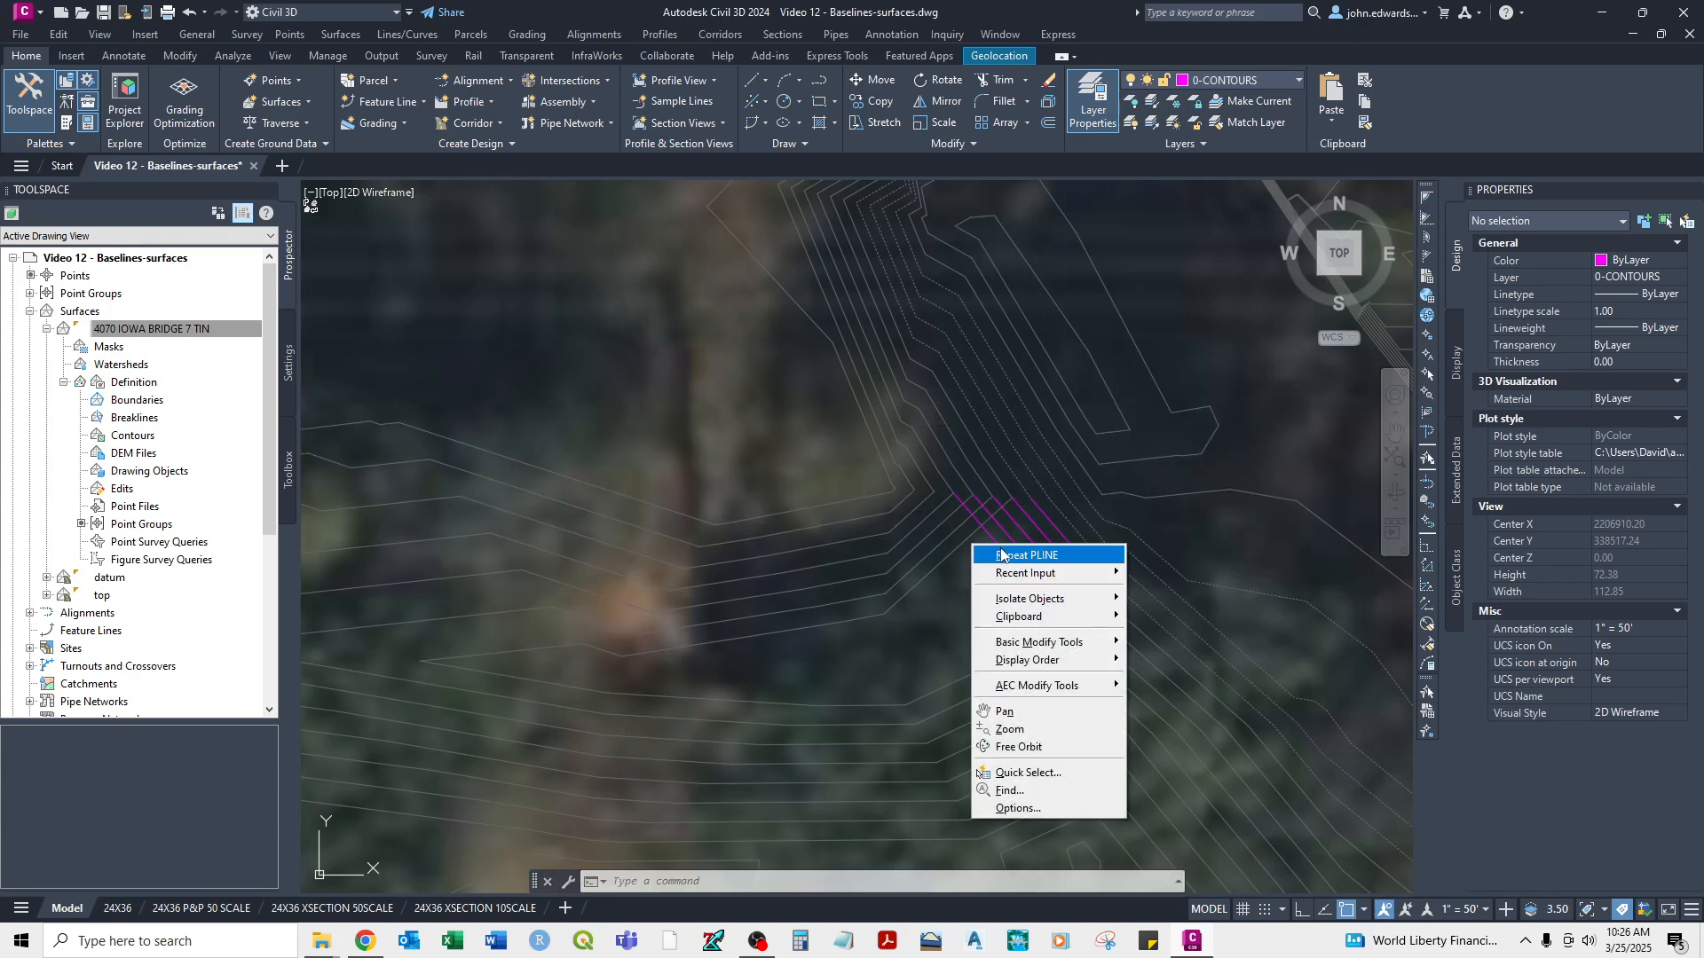
pyautogui.click(1001, 548)
pyautogui.click(934, 491)
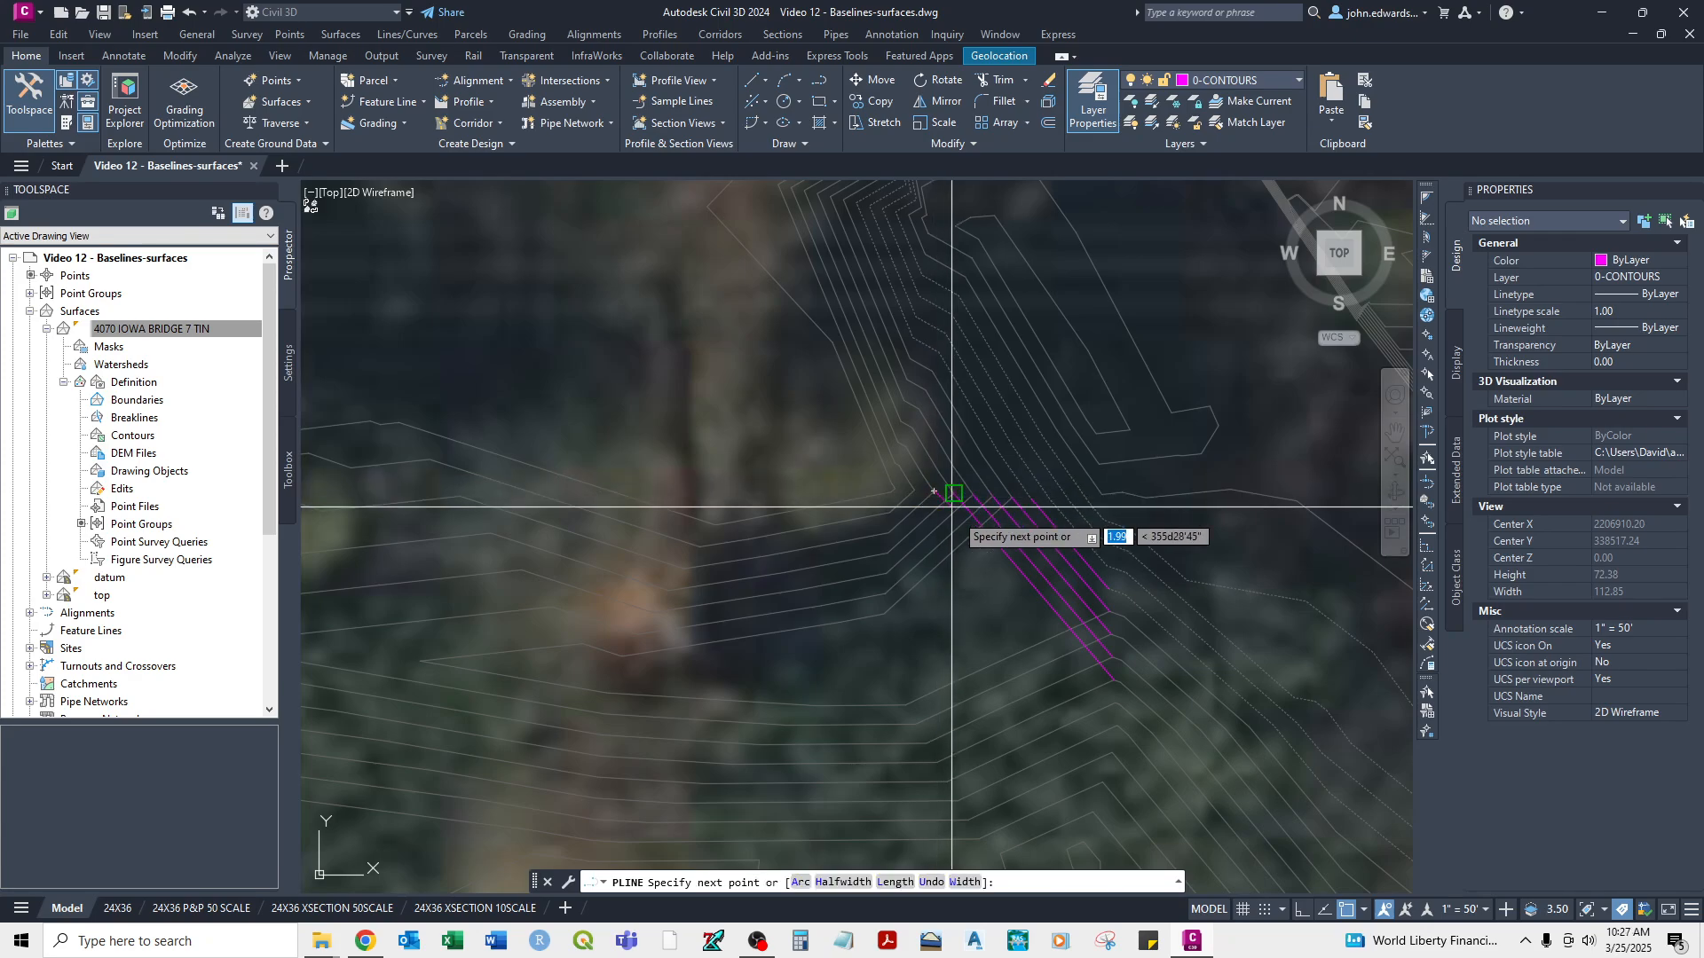
pyautogui.rightClick(1119, 704)
pyautogui.click(1154, 459)
# Draw straight polylines bridging the notch between the corners of the elevation 875 and 876 contours.
pyautogui.rightClick(1027, 654)
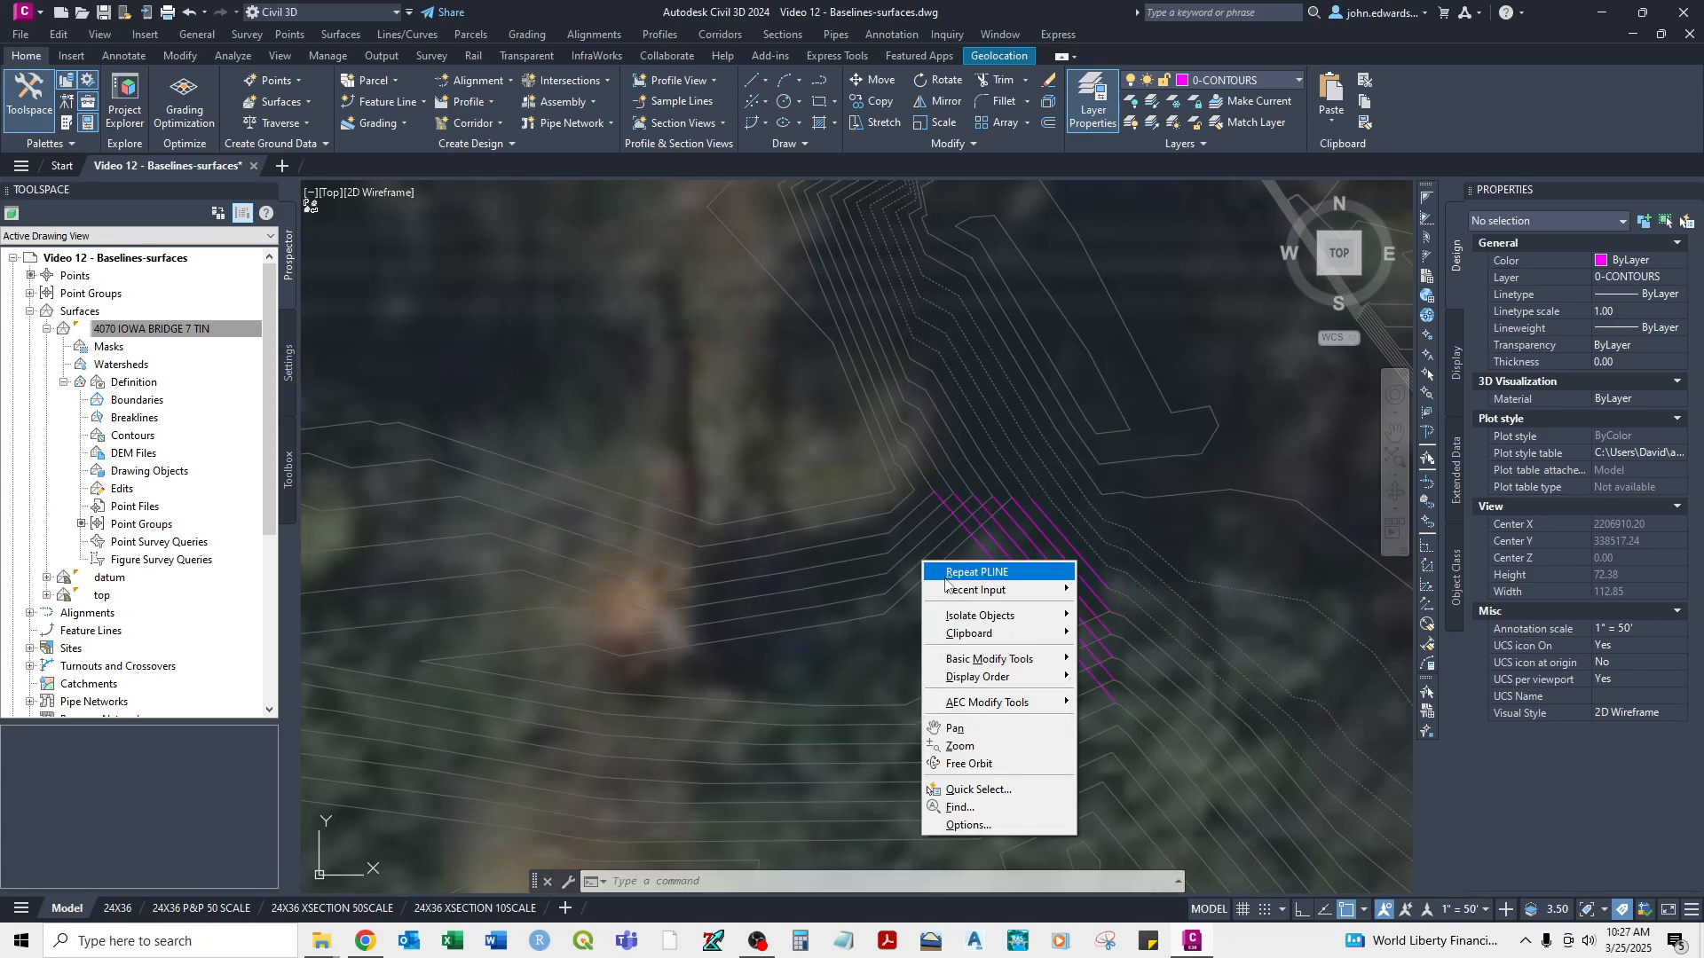
pyautogui.click(1056, 670)
pyautogui.click(915, 489)
pyautogui.rightClick(1120, 472)
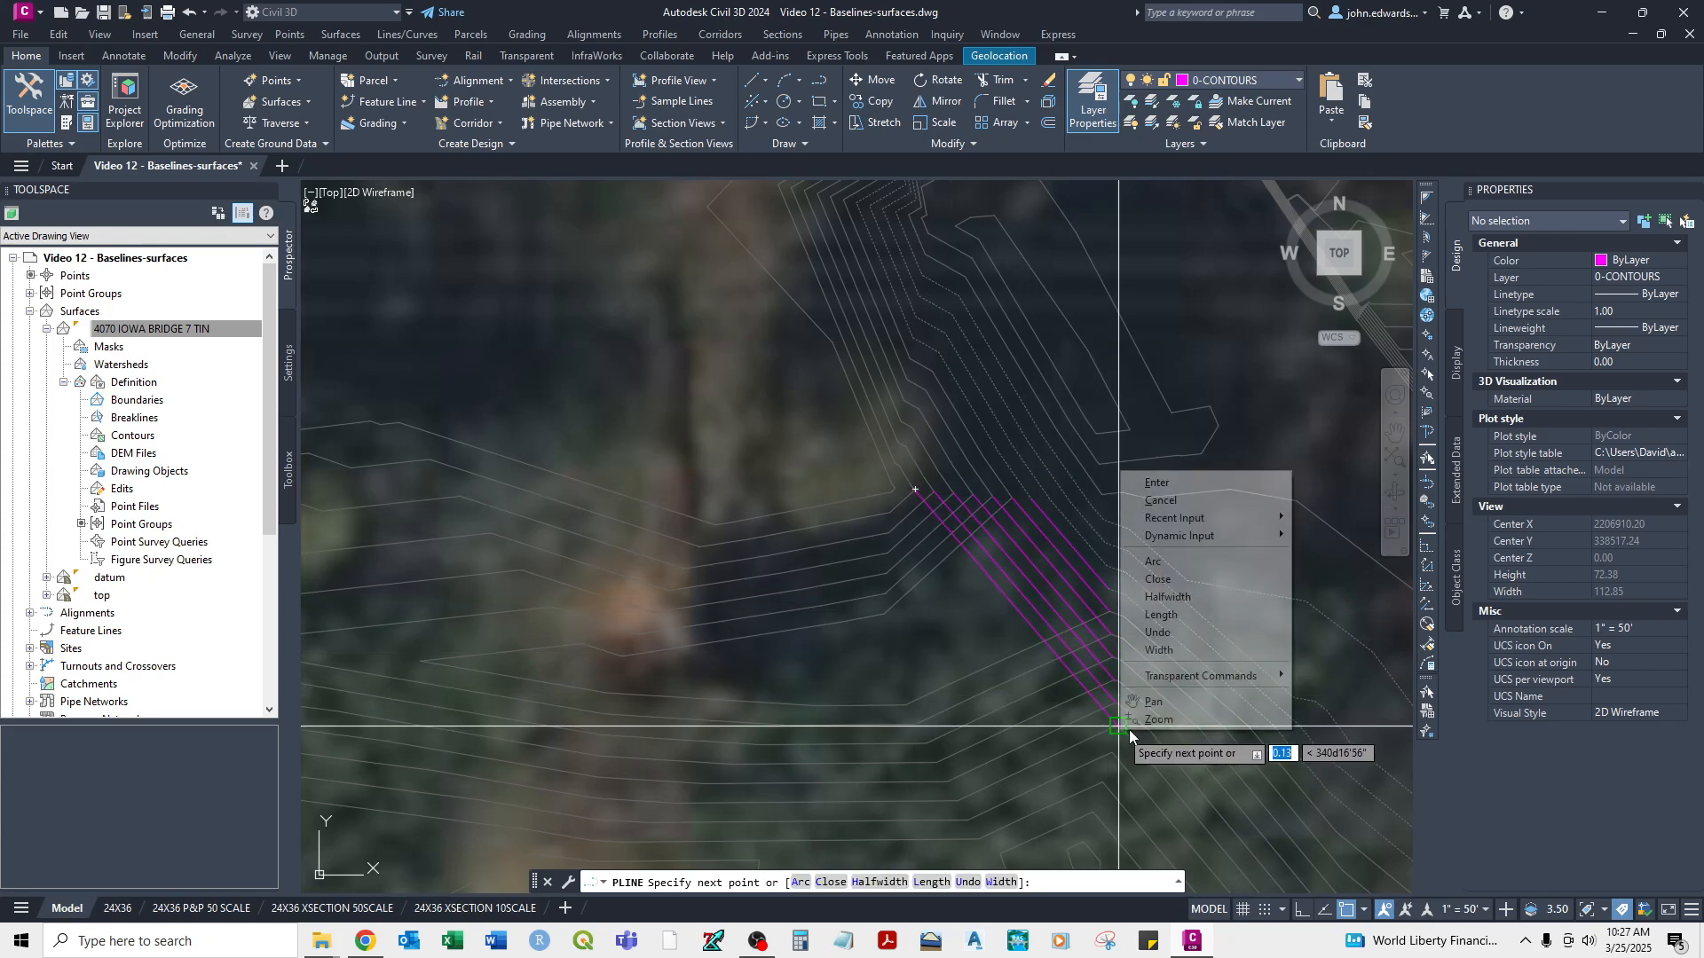
pyautogui.click(1155, 484)
pyautogui.rightClick(1155, 487)
pyautogui.click(1181, 499)
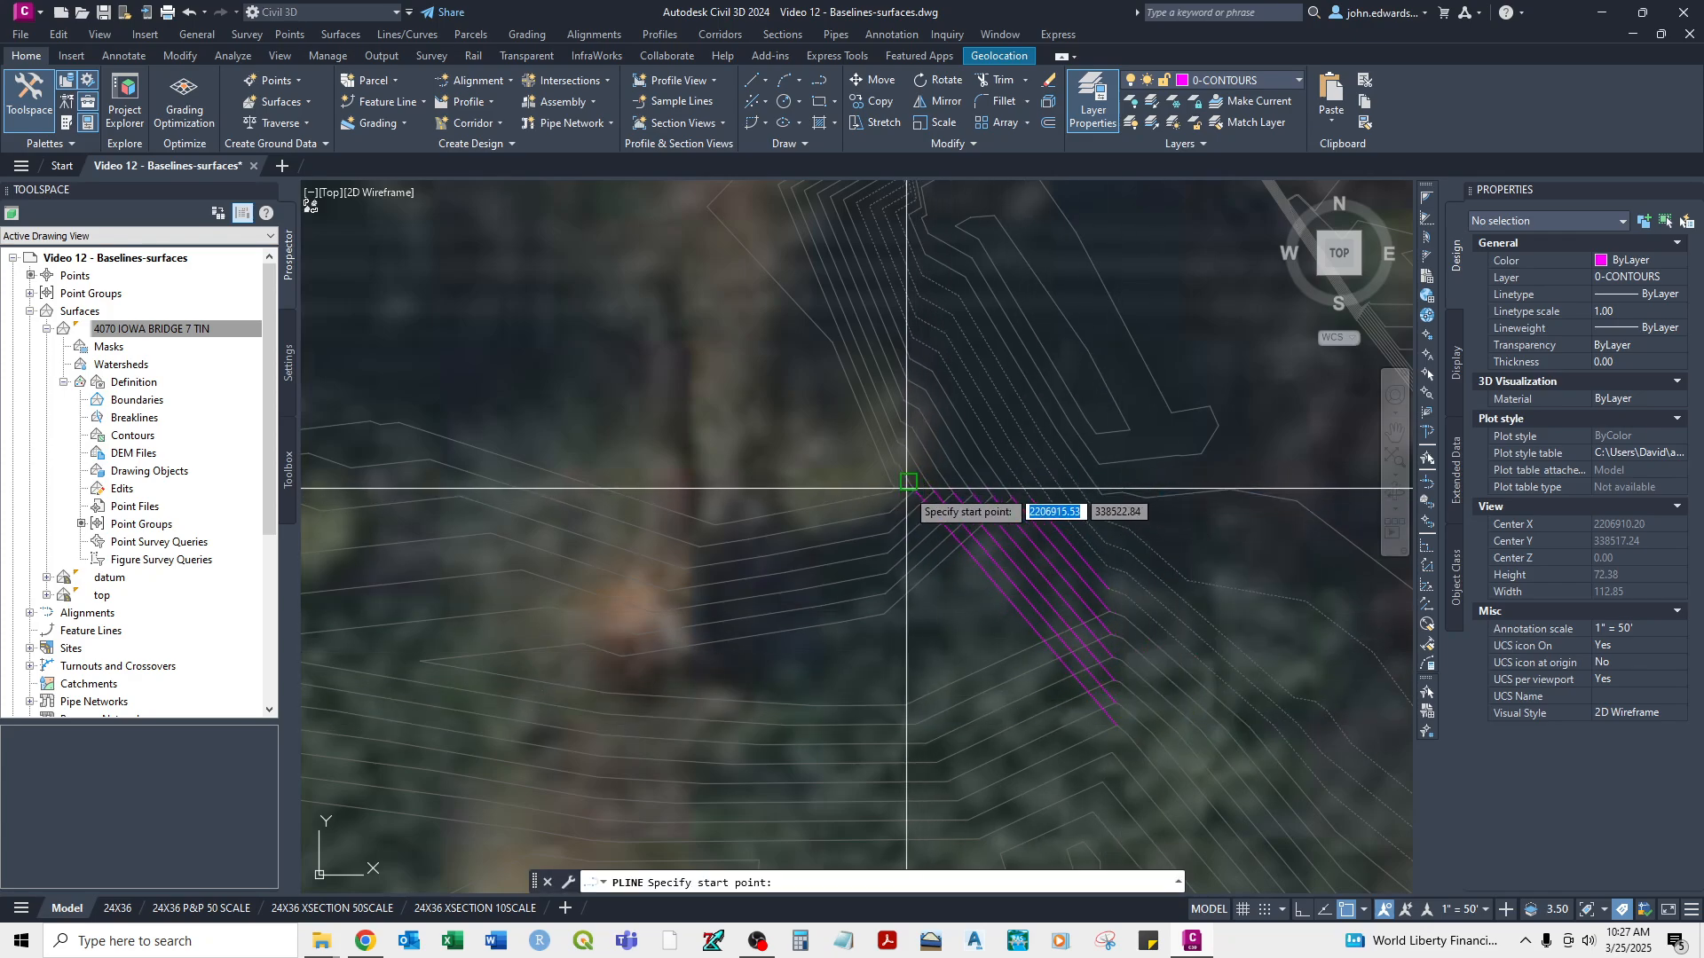
pyautogui.rightClick(1112, 752)
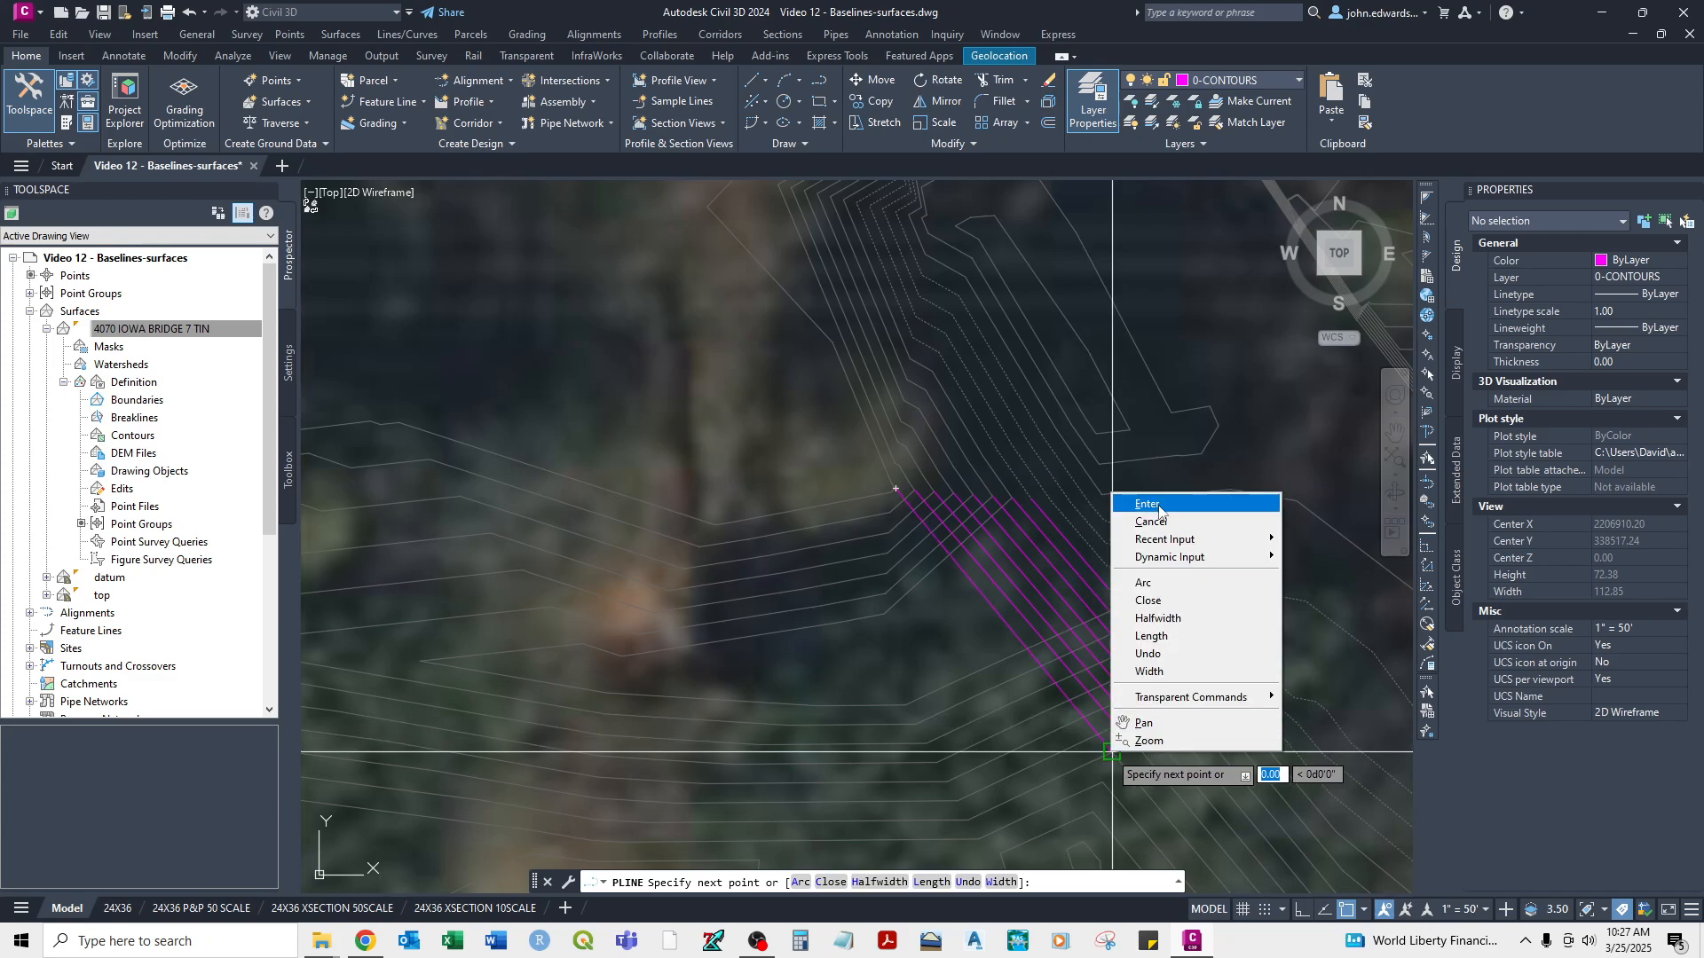
pyautogui.click(1151, 504)
# Compare the elevations of the outermost bridged contour and the straight polyline connecting its corners.
pyautogui.scroll(-4, 990, 541)
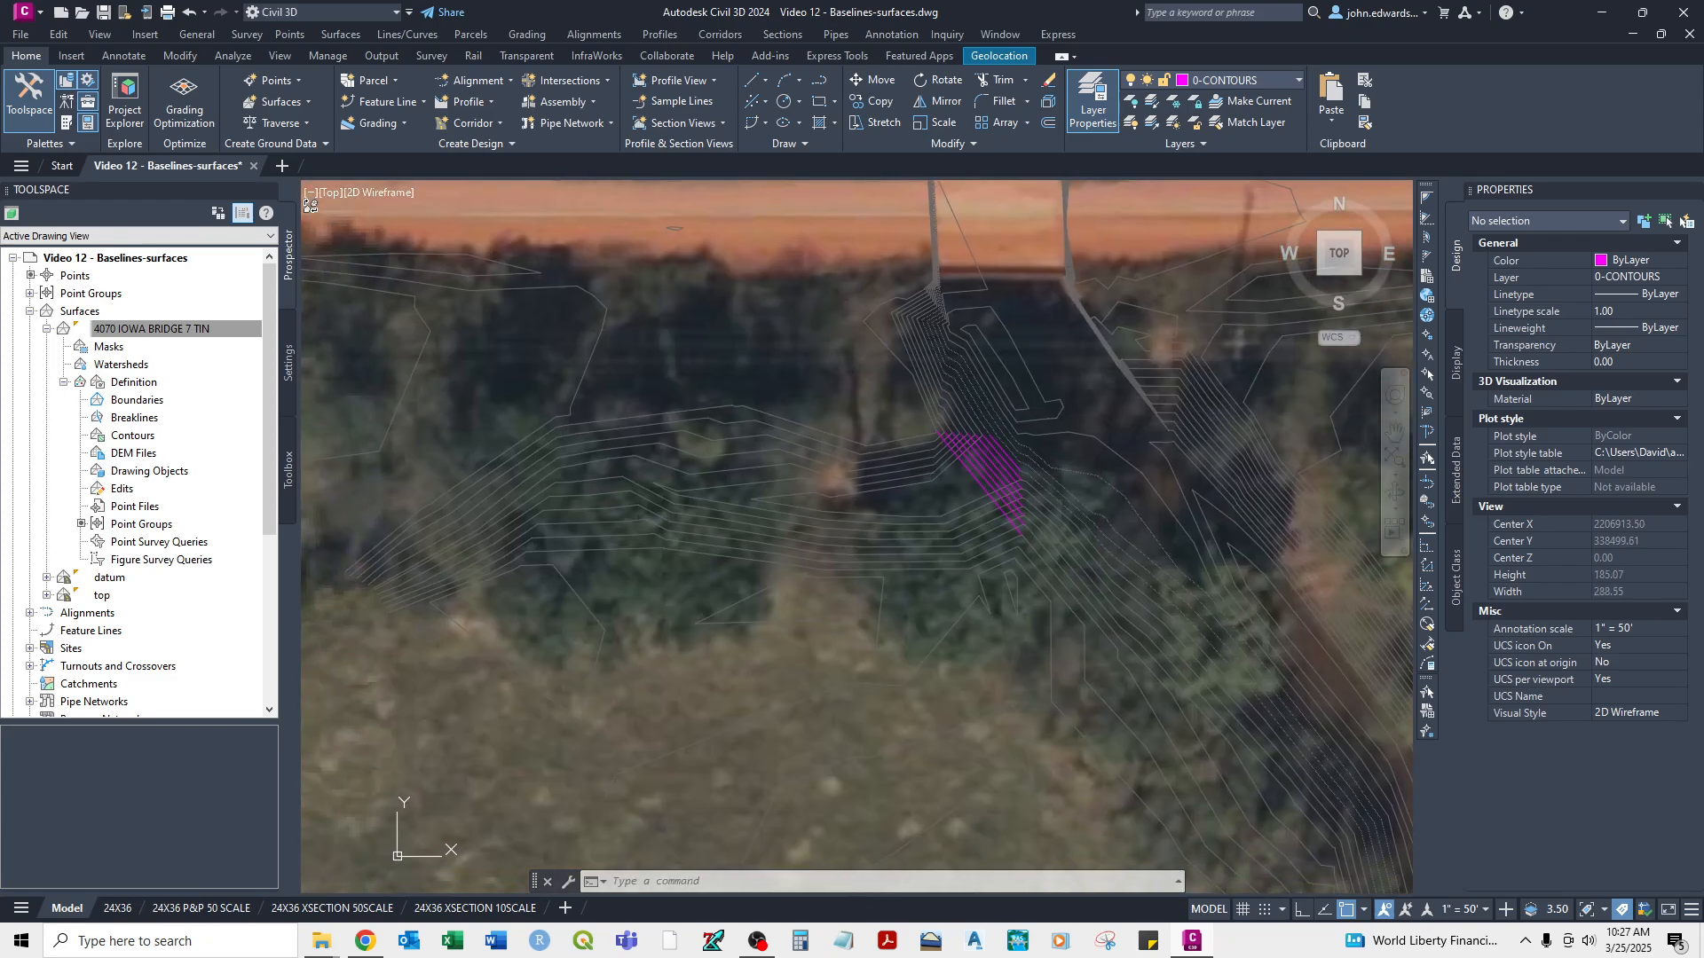
pyautogui.scroll(4, 992, 537)
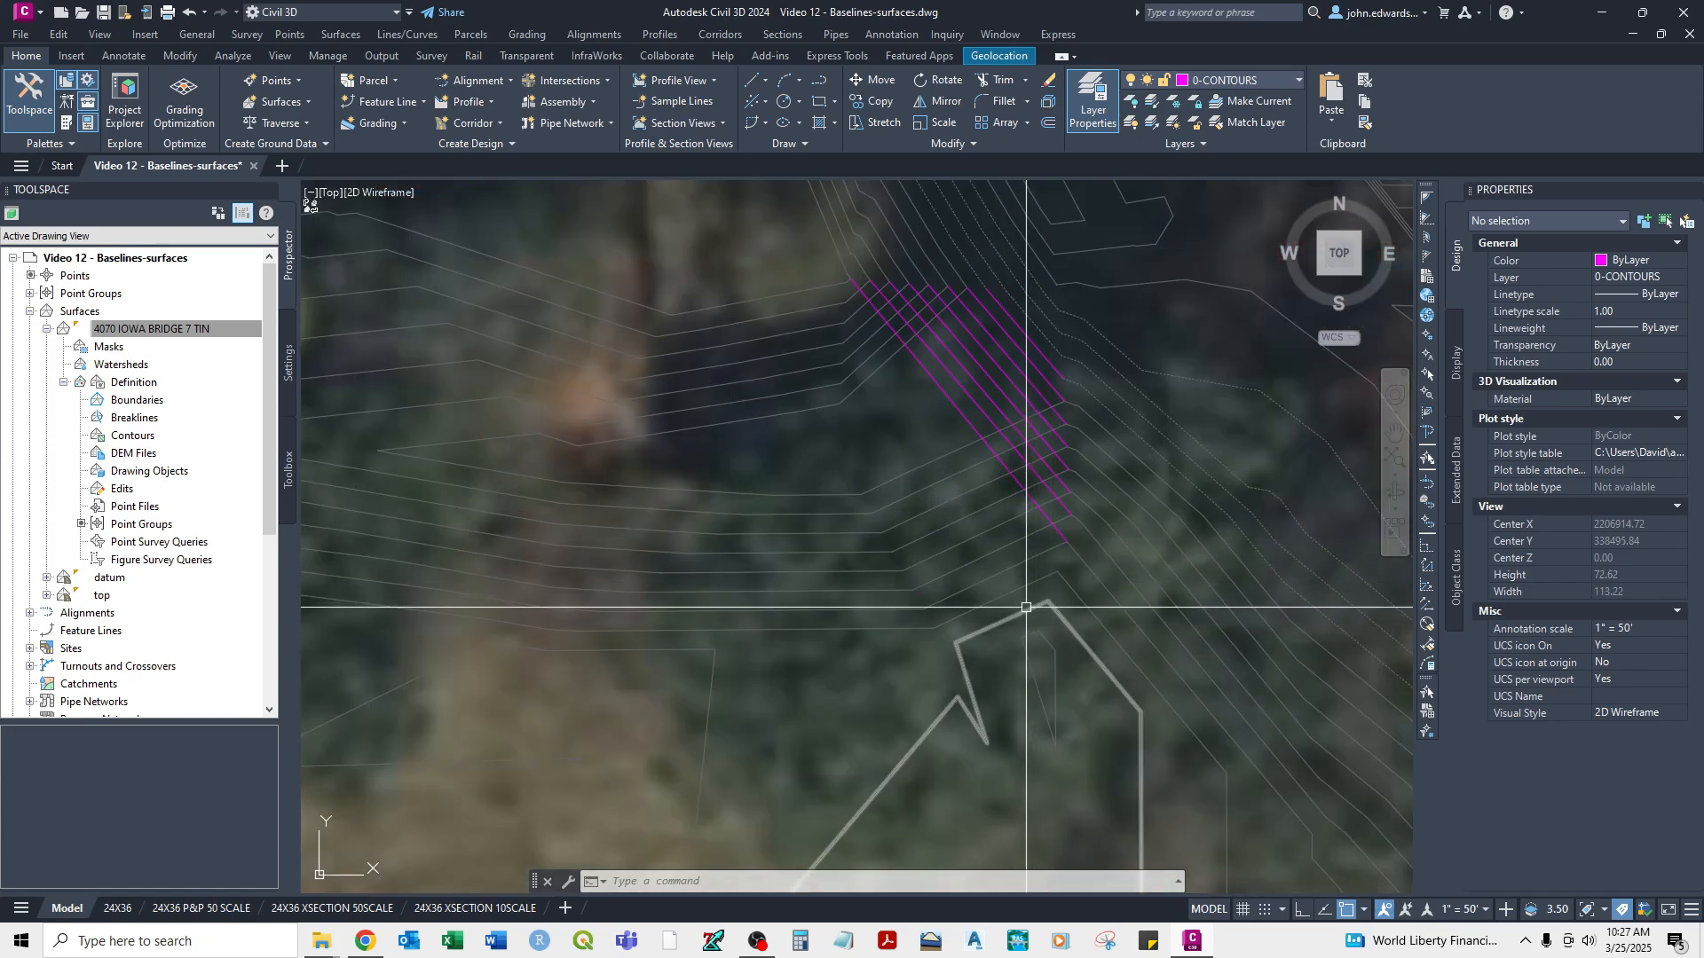
pyautogui.scroll(-2, 1026, 610)
pyautogui.scroll(4, 890, 616)
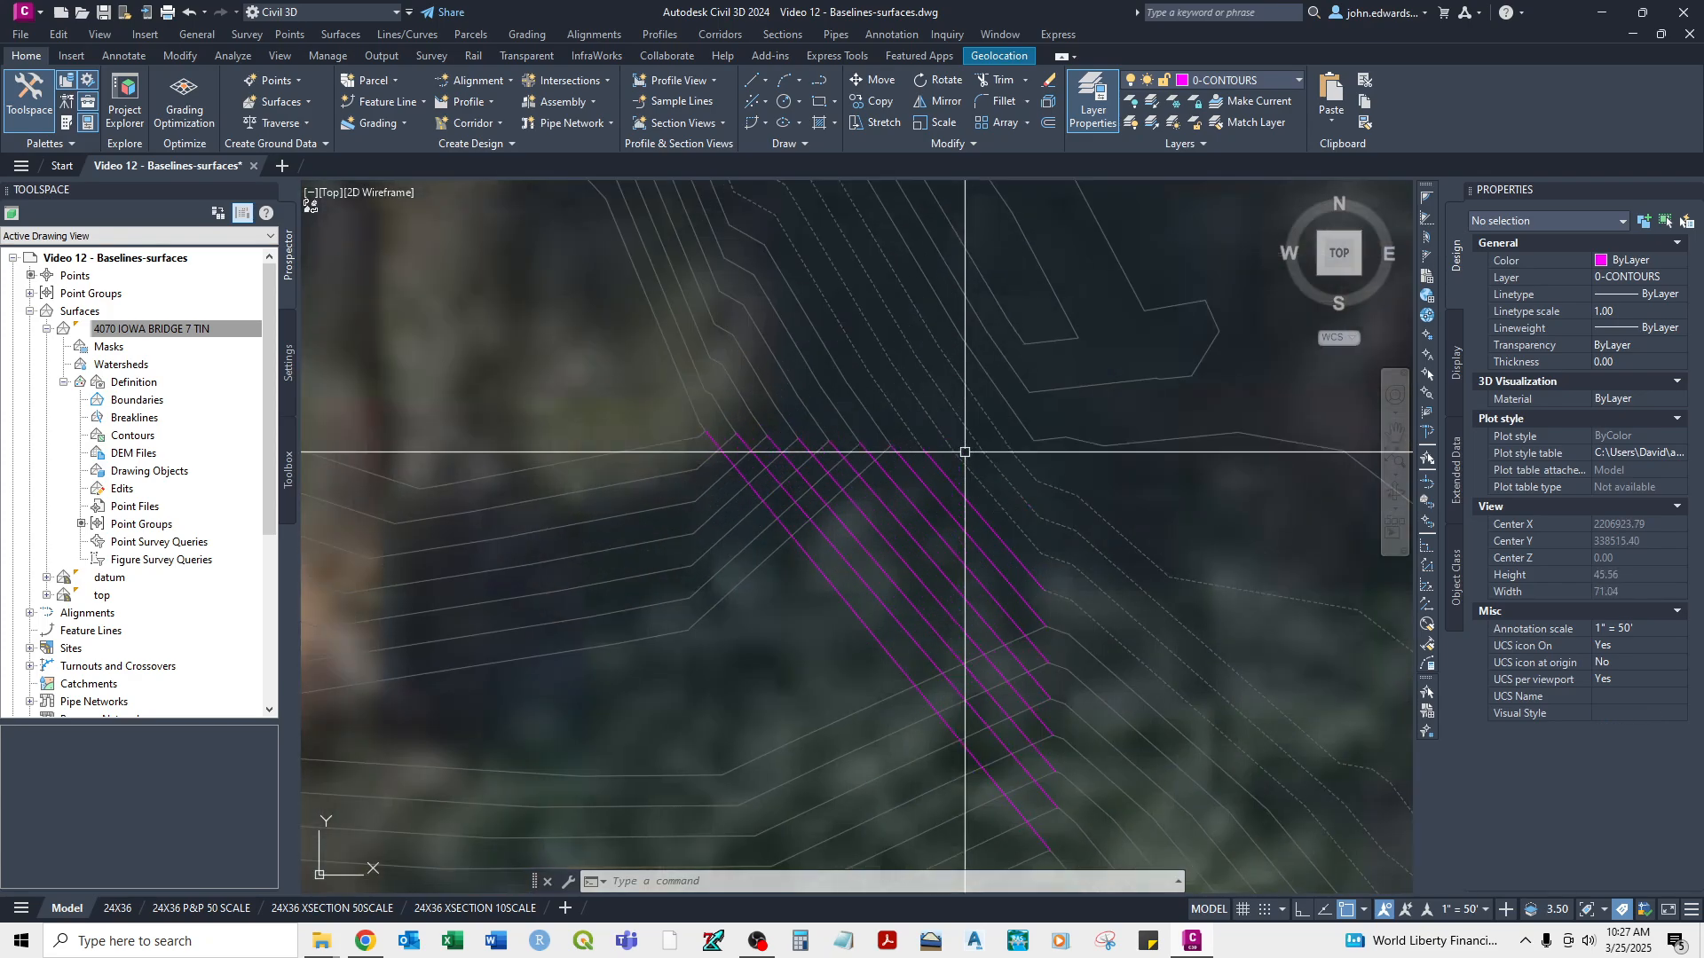
pyautogui.scroll(4, 693, 415)
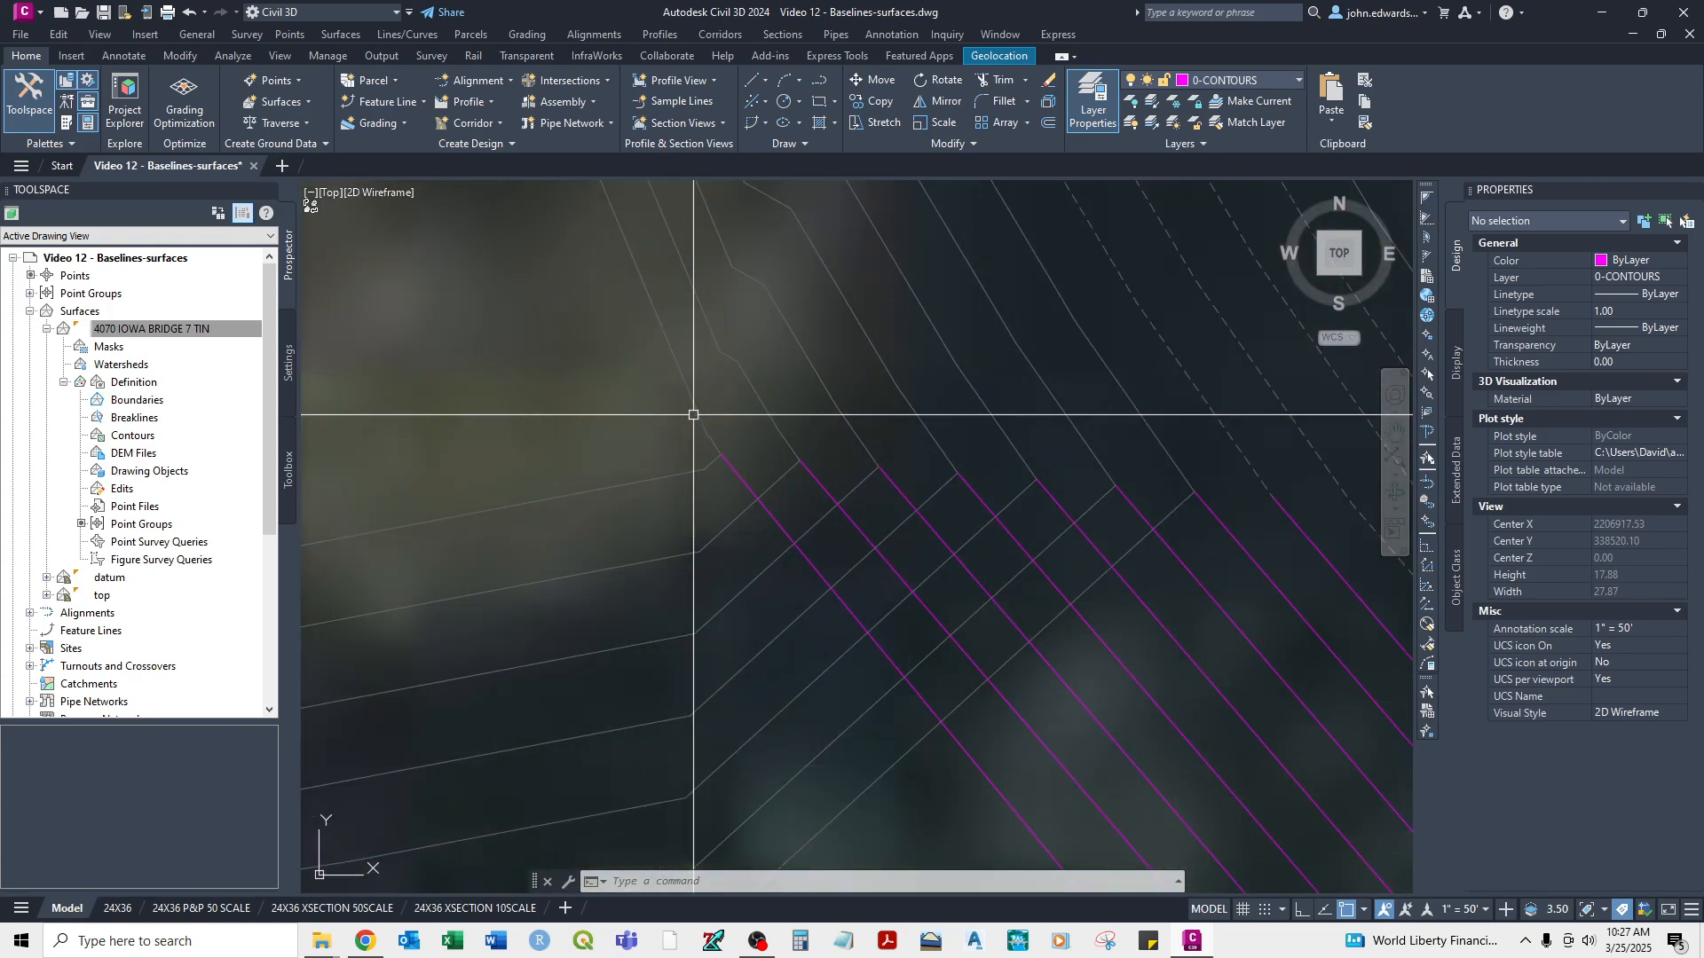
pyautogui.click(693, 414)
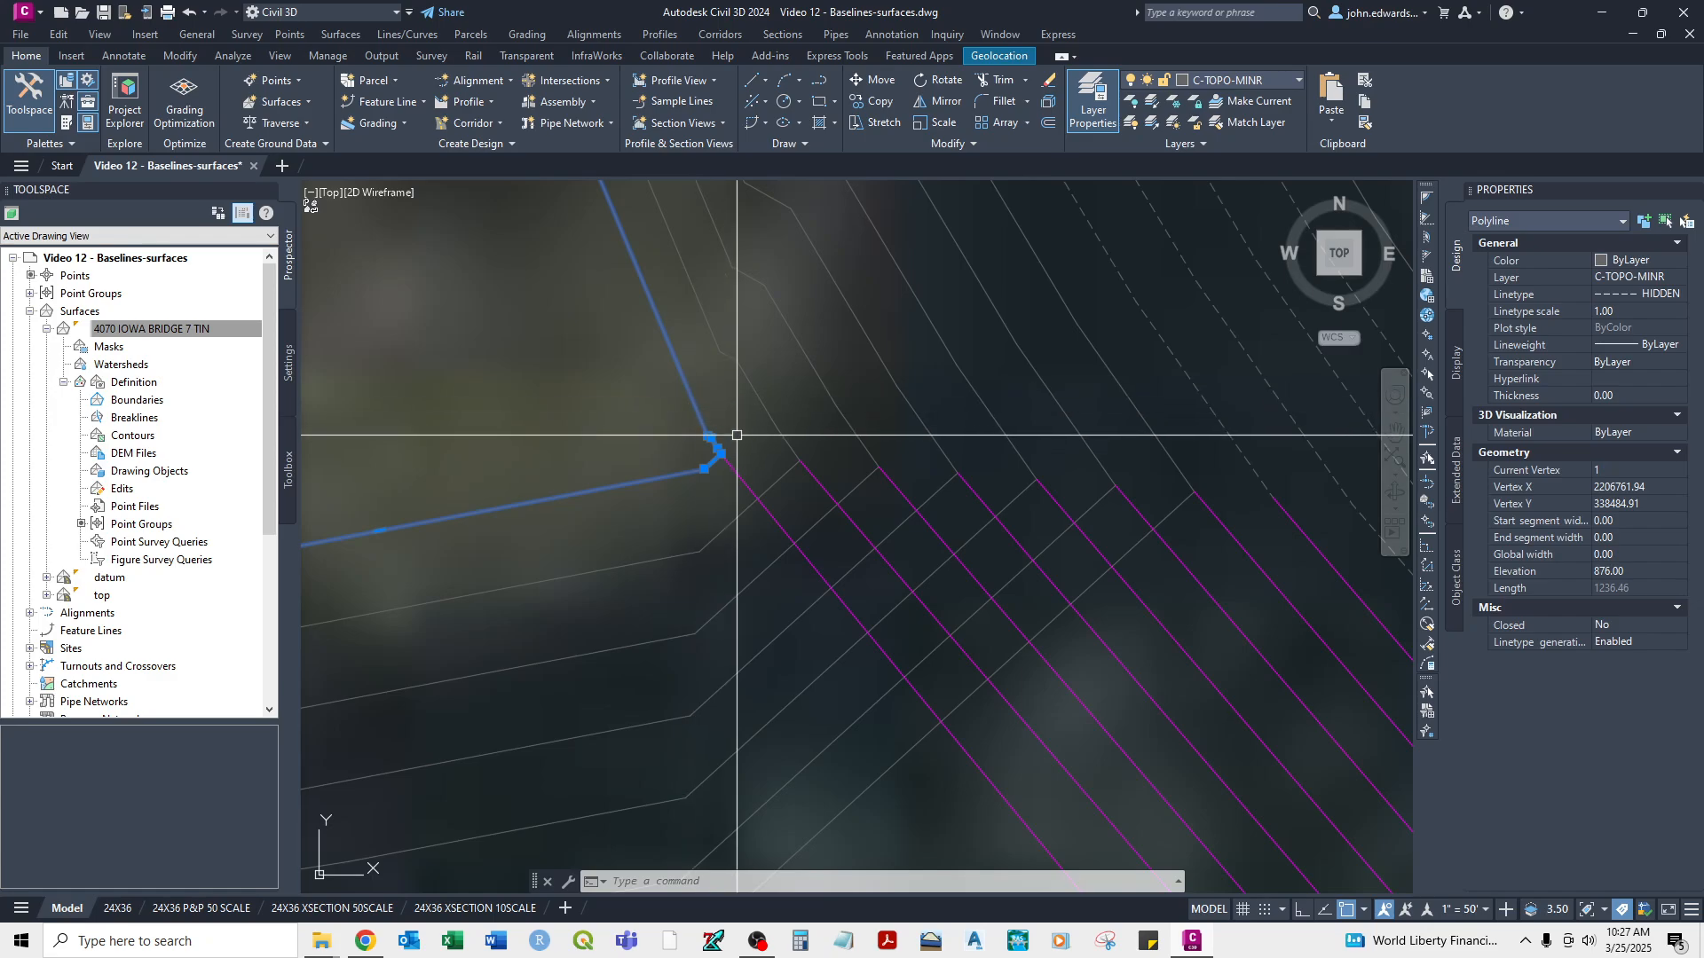
pyautogui.click(740, 467)
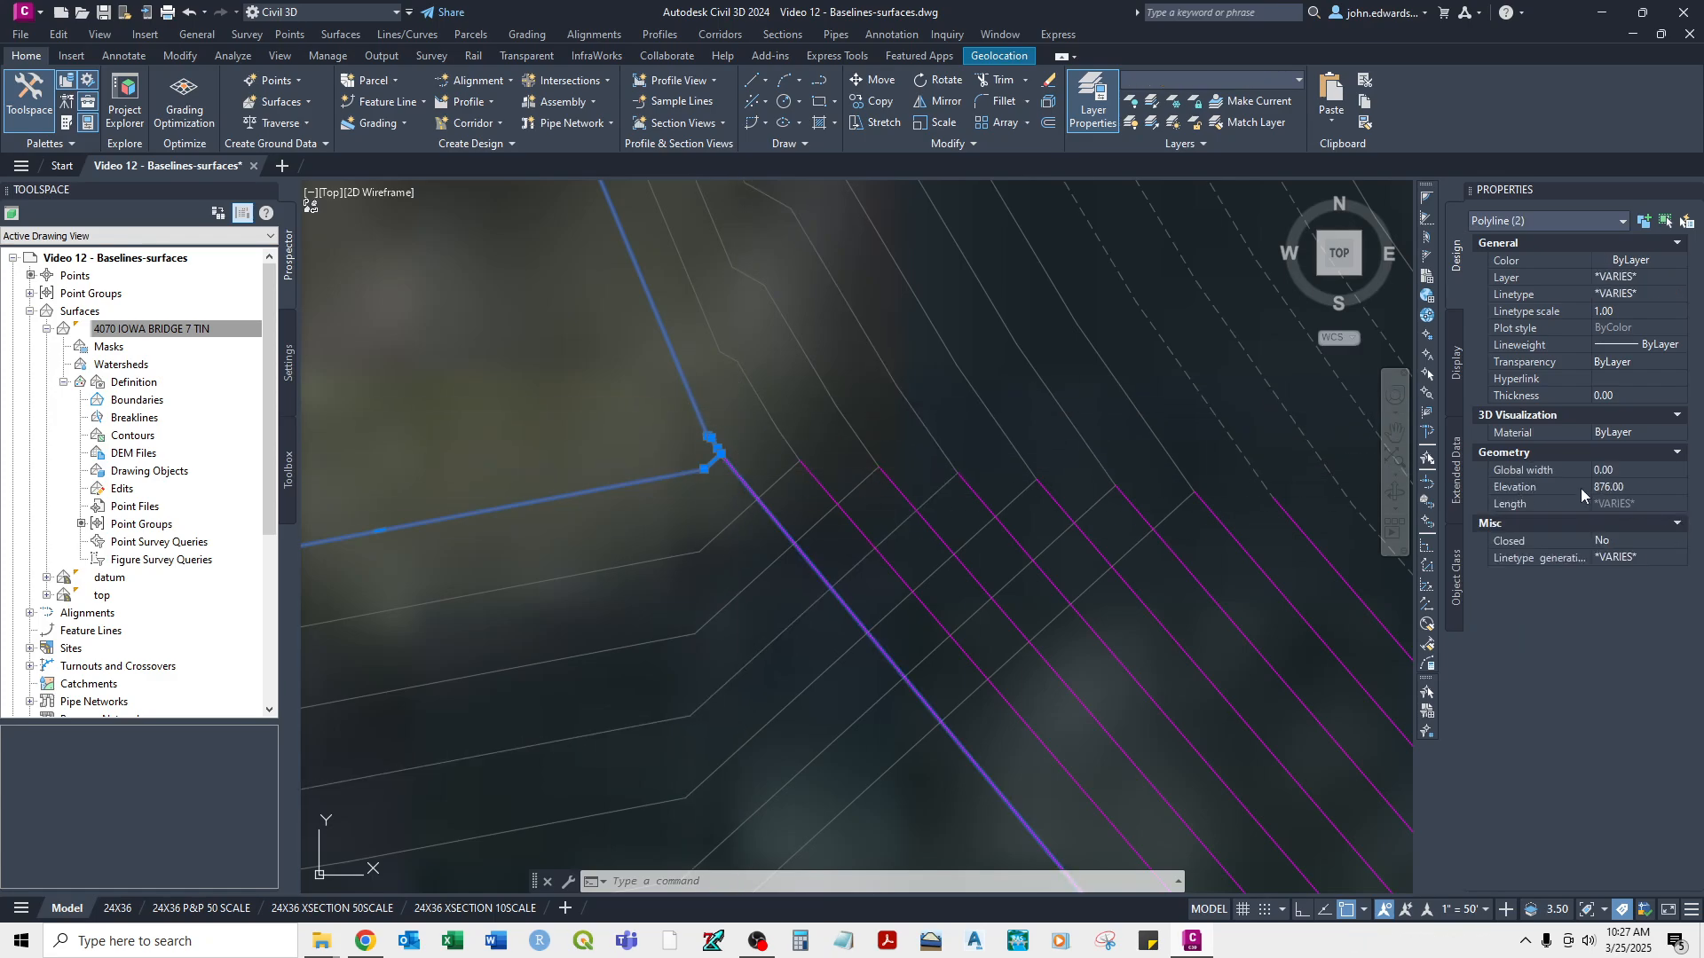
pyautogui.press('Escape')
# Trim the notched part of the elevation 870 contour back to its straight bridging polyline.
pyautogui.scroll(-4, 973, 481)
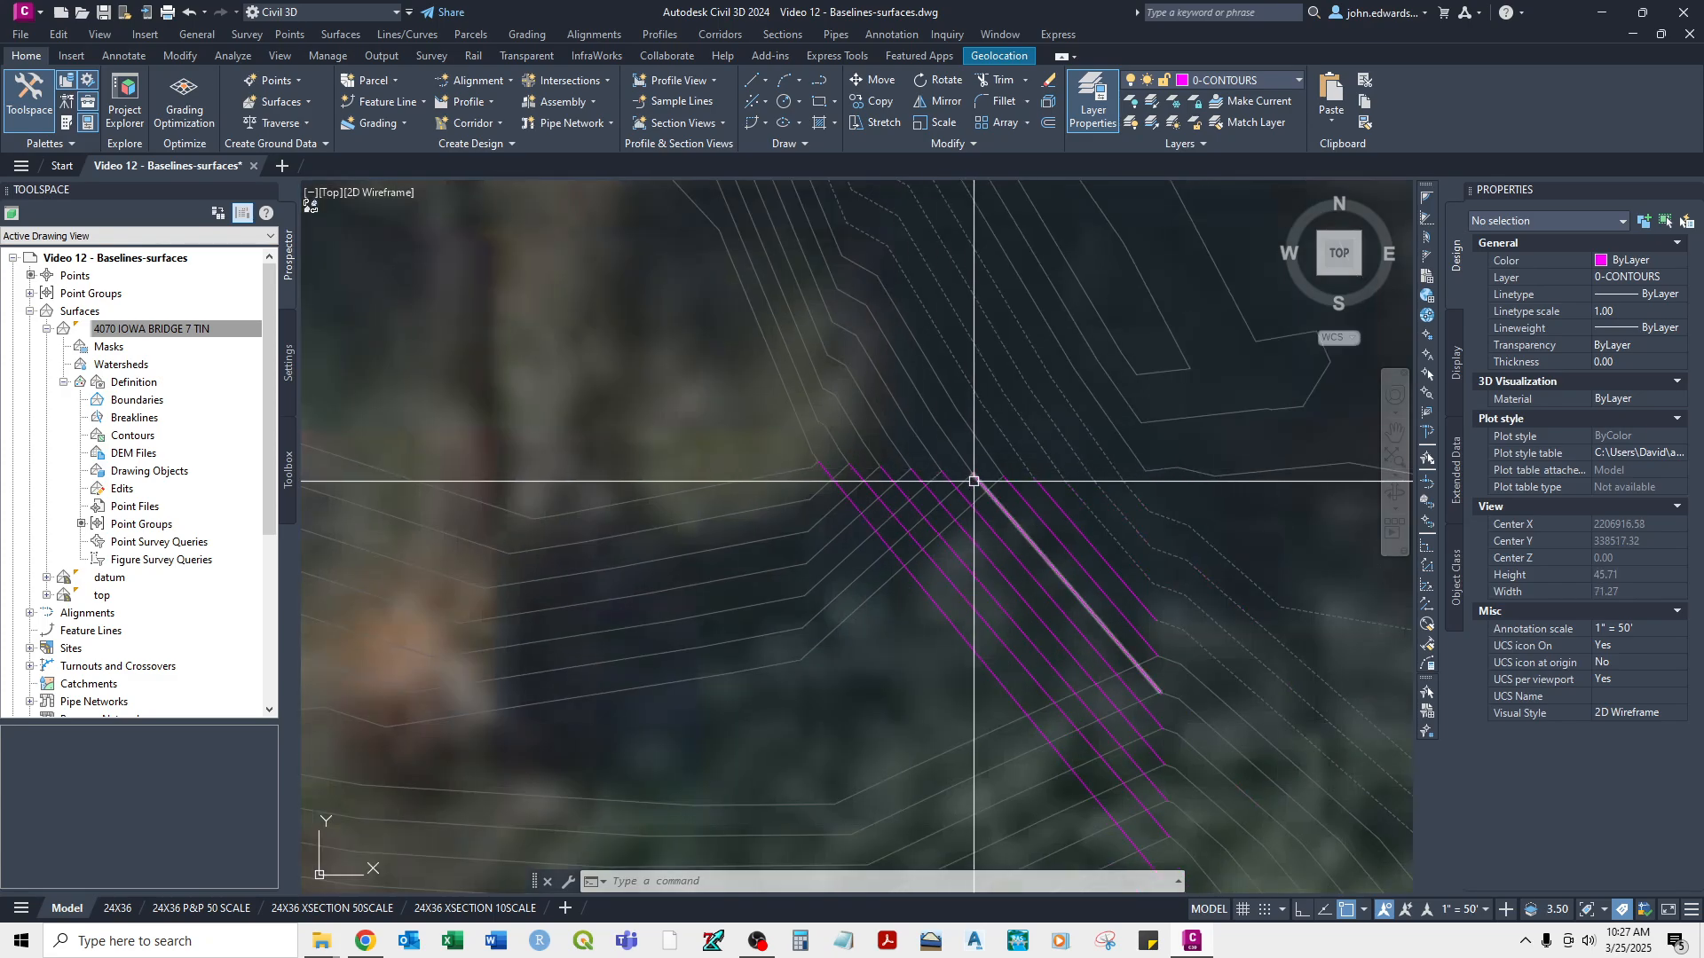
pyautogui.press('Return')
pyautogui.scroll(-4, 974, 481)
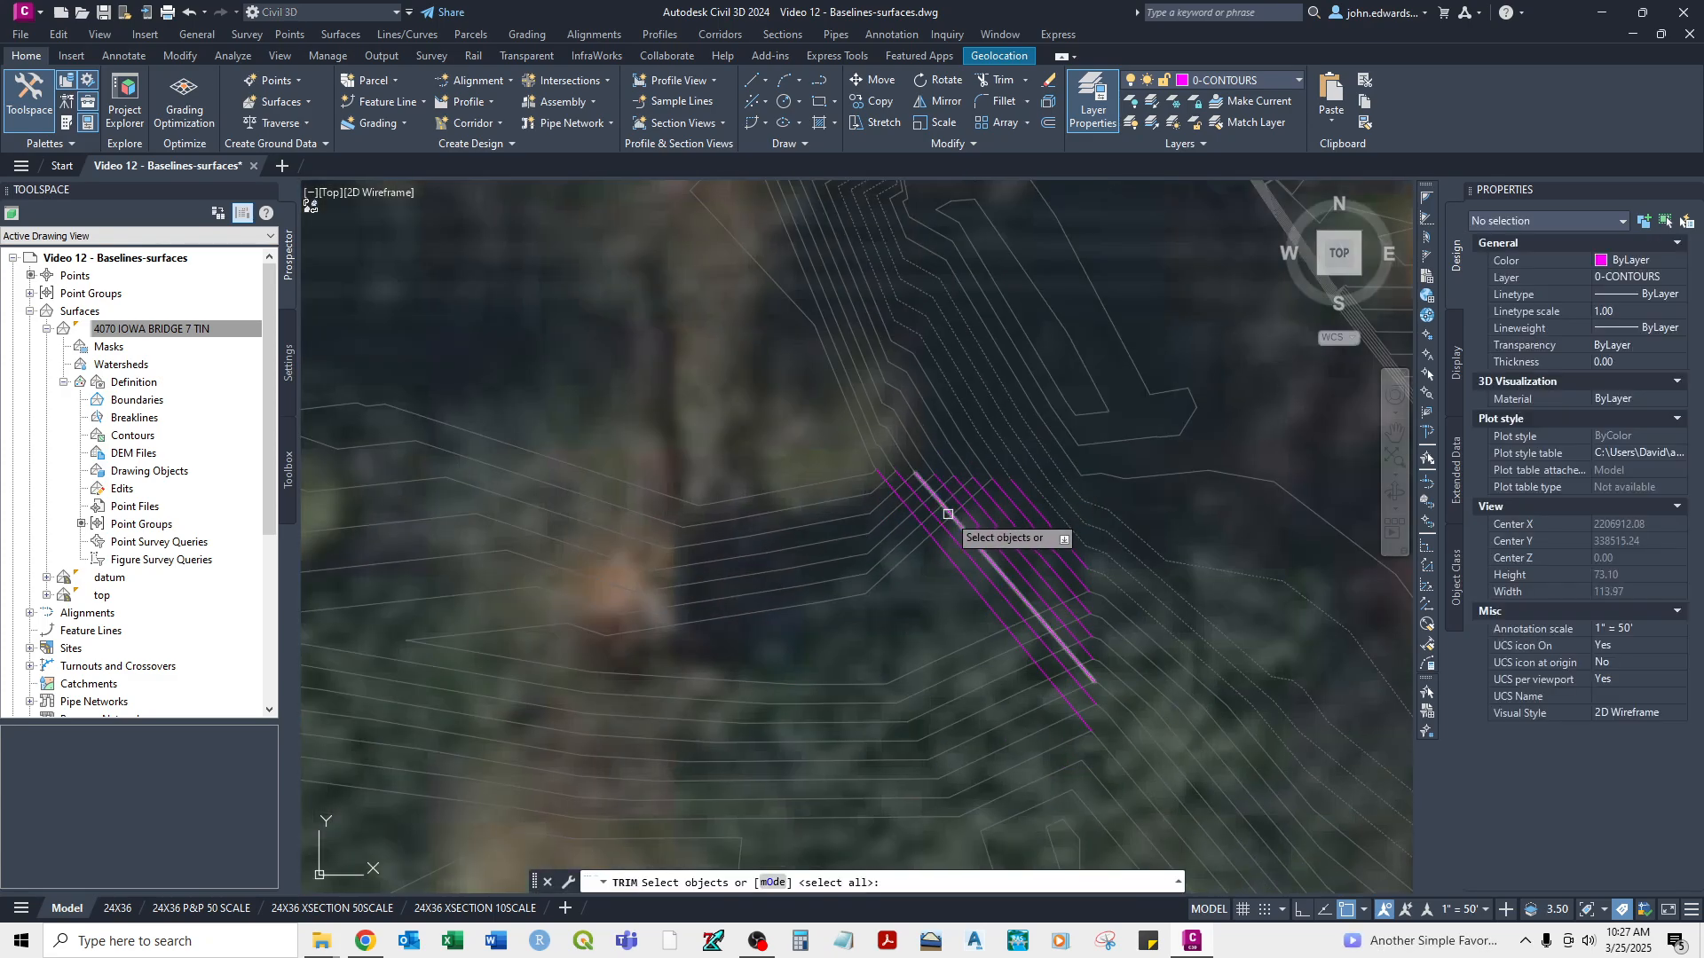
pyautogui.scroll(4, 996, 487)
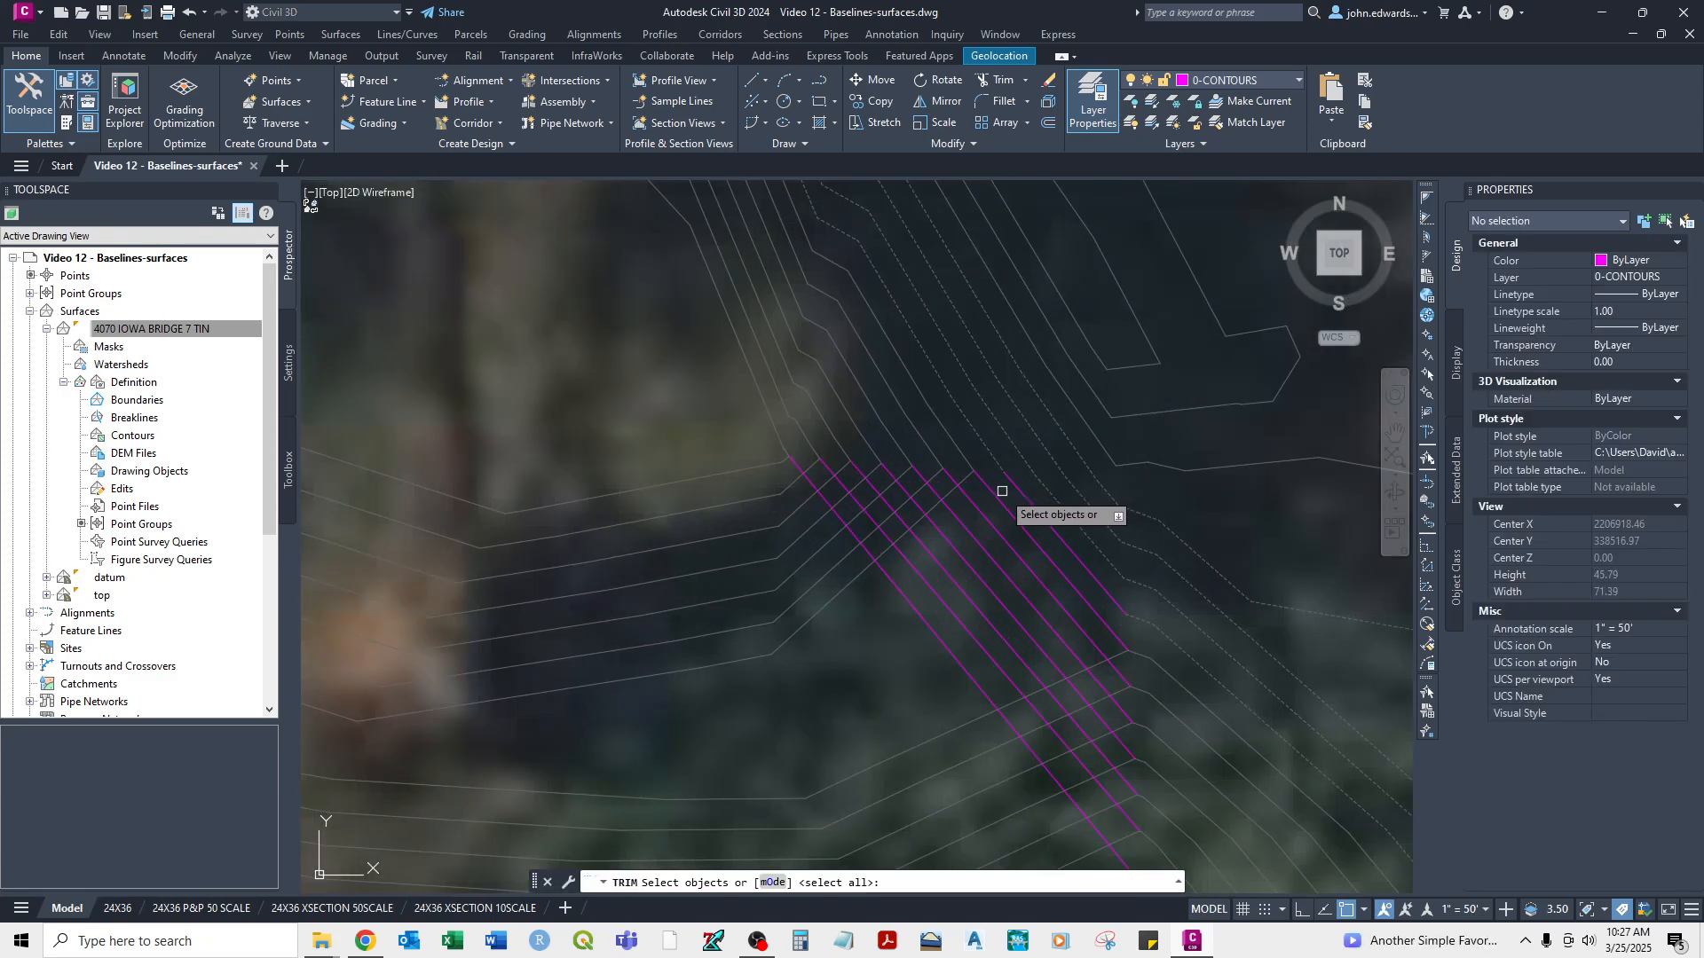
pyautogui.press('Return')
pyautogui.rightClick(810, 623)
pyautogui.click(833, 632)
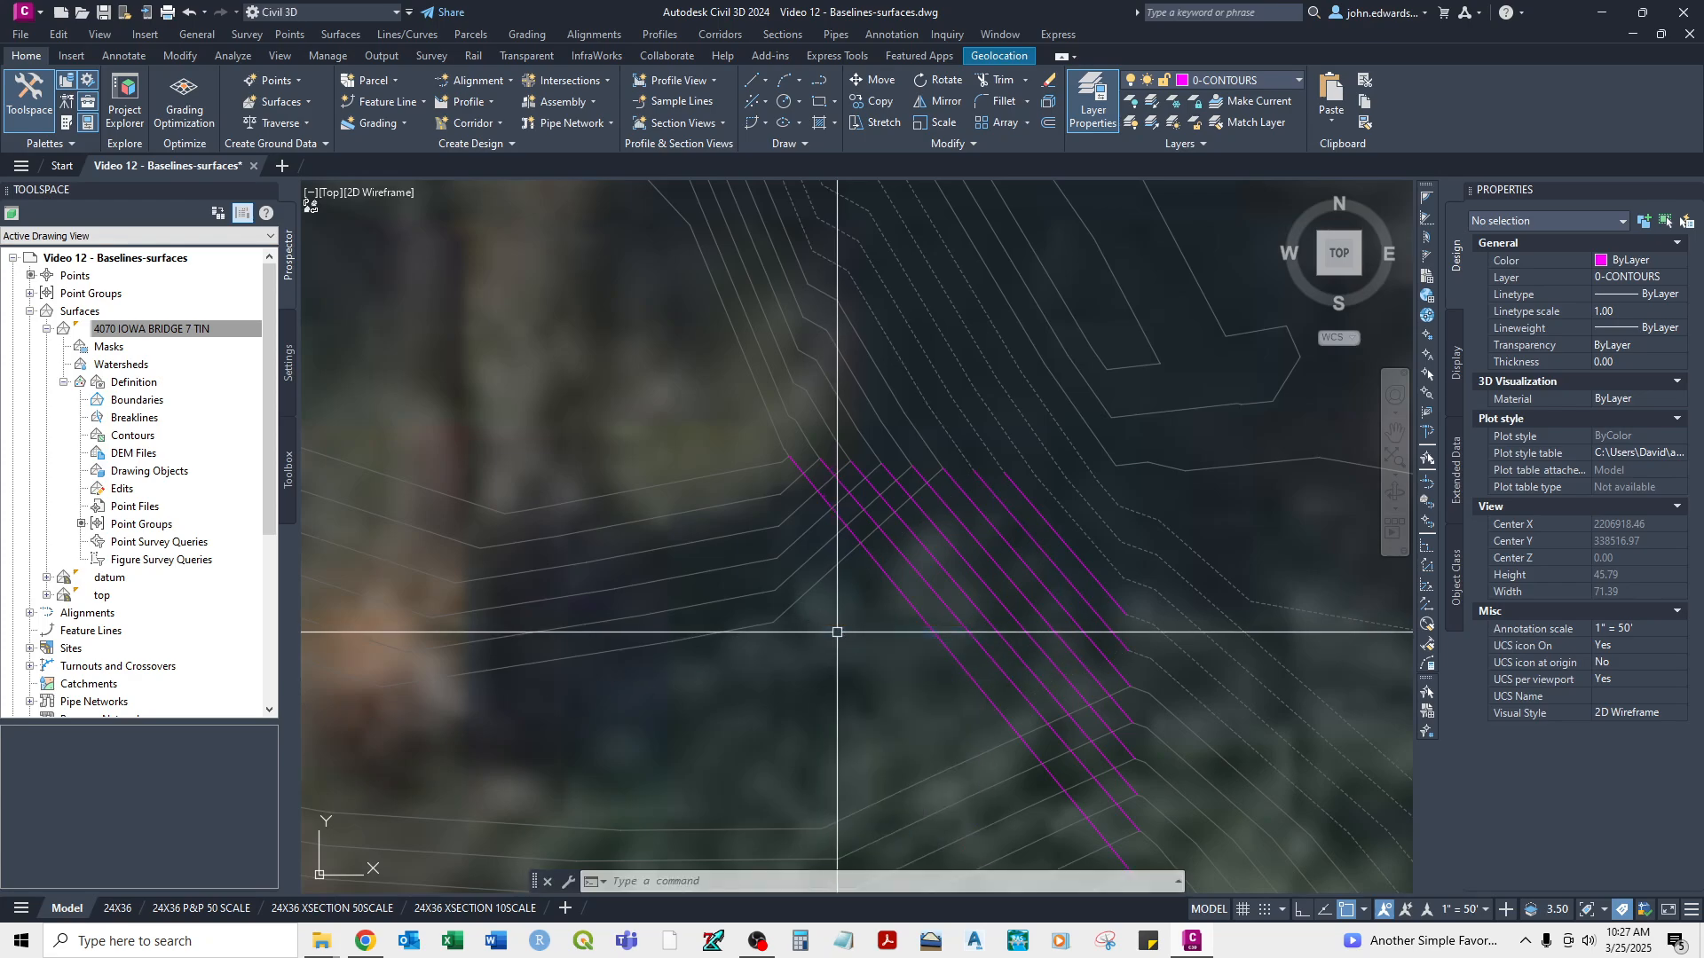
# Trim the notched parts of the elevation 871 and 872 contours, each against its own bridging polyline.
pyautogui.rightClick(869, 617)
pyautogui.press('Return')
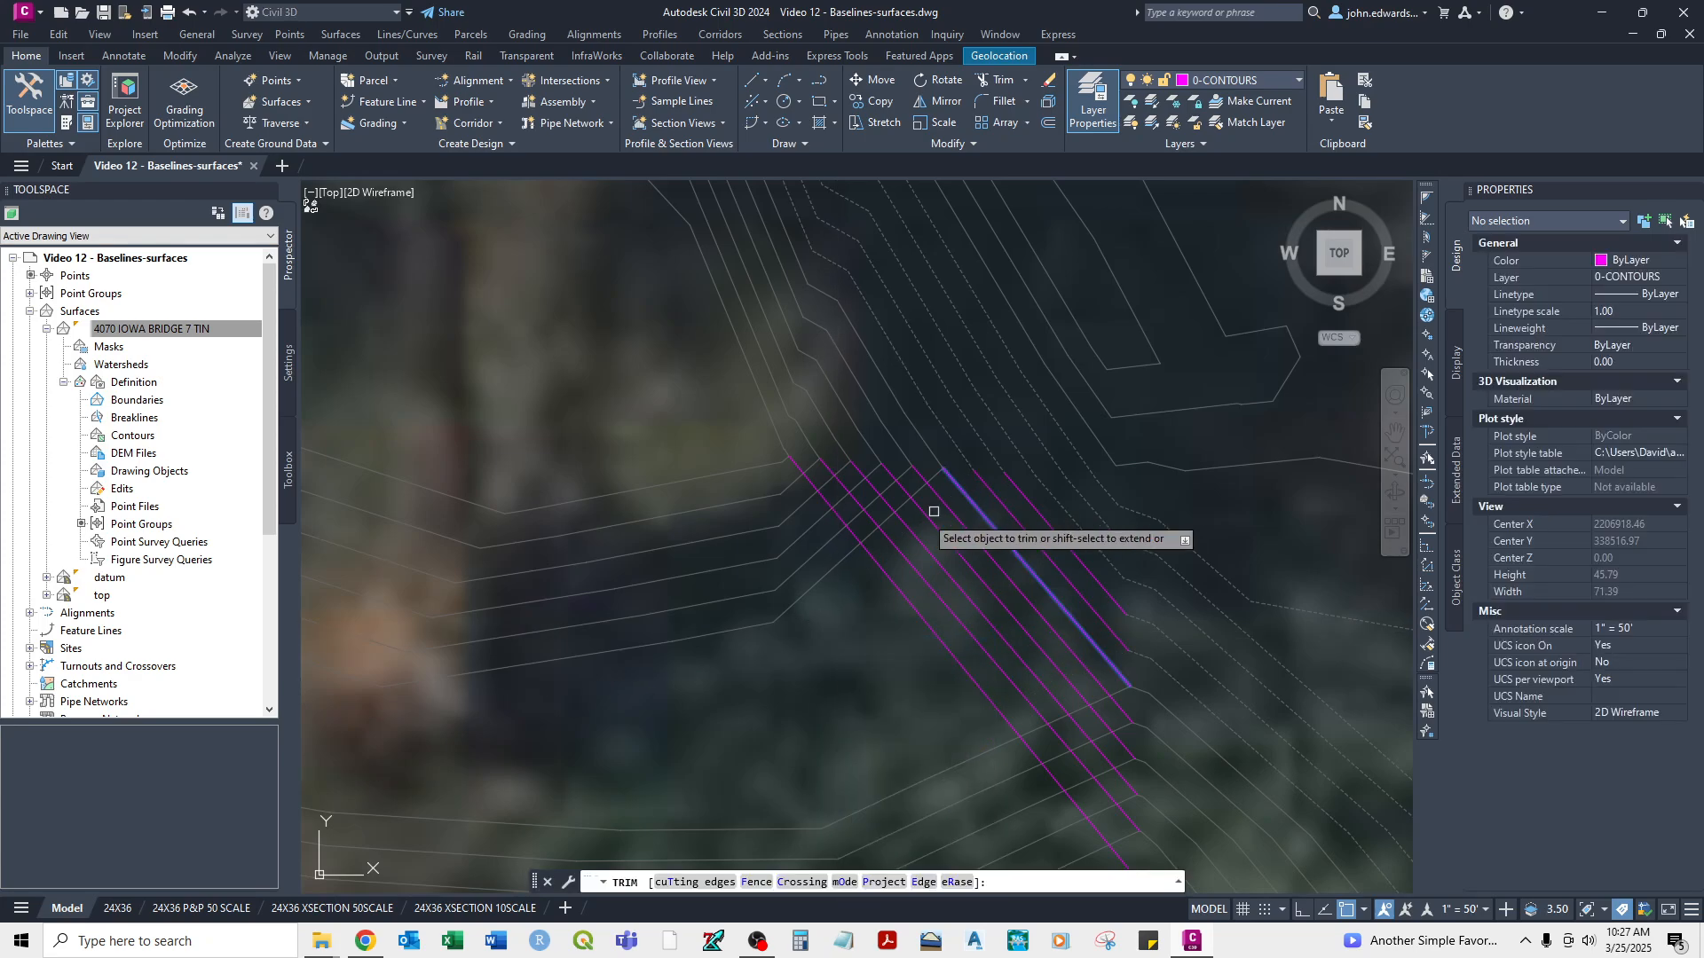
pyautogui.rightClick(824, 581)
pyautogui.click(839, 592)
pyautogui.rightClick(824, 629)
pyautogui.click(839, 638)
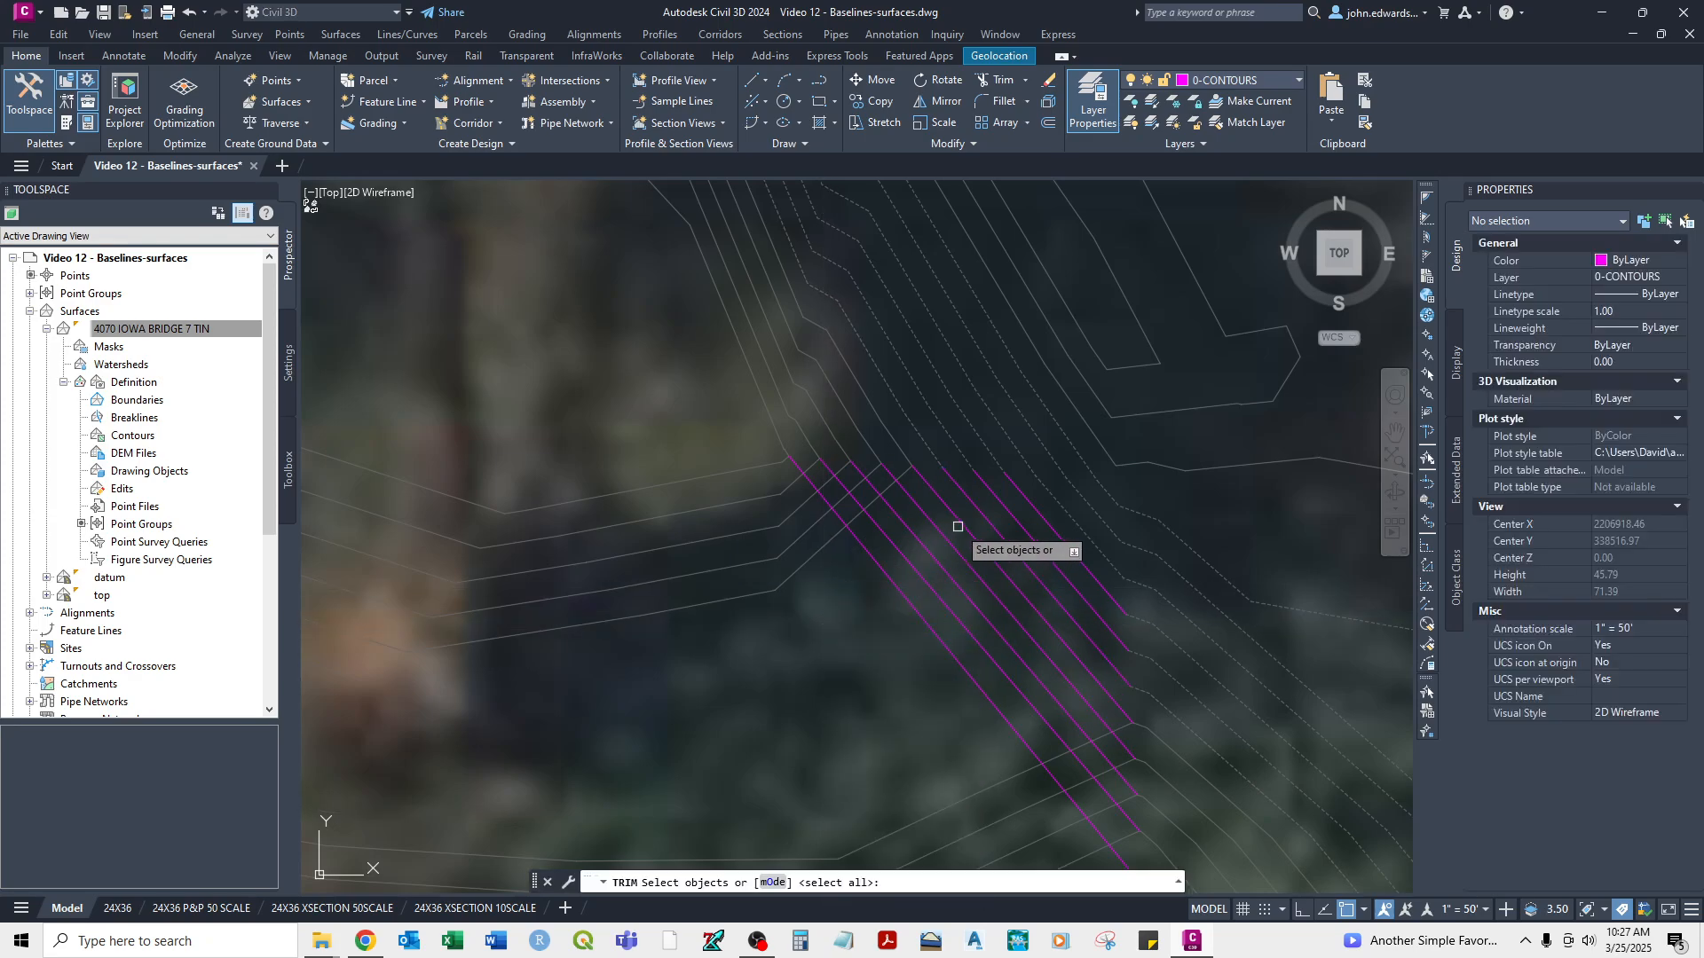
pyautogui.click(813, 558)
pyautogui.rightClick(815, 562)
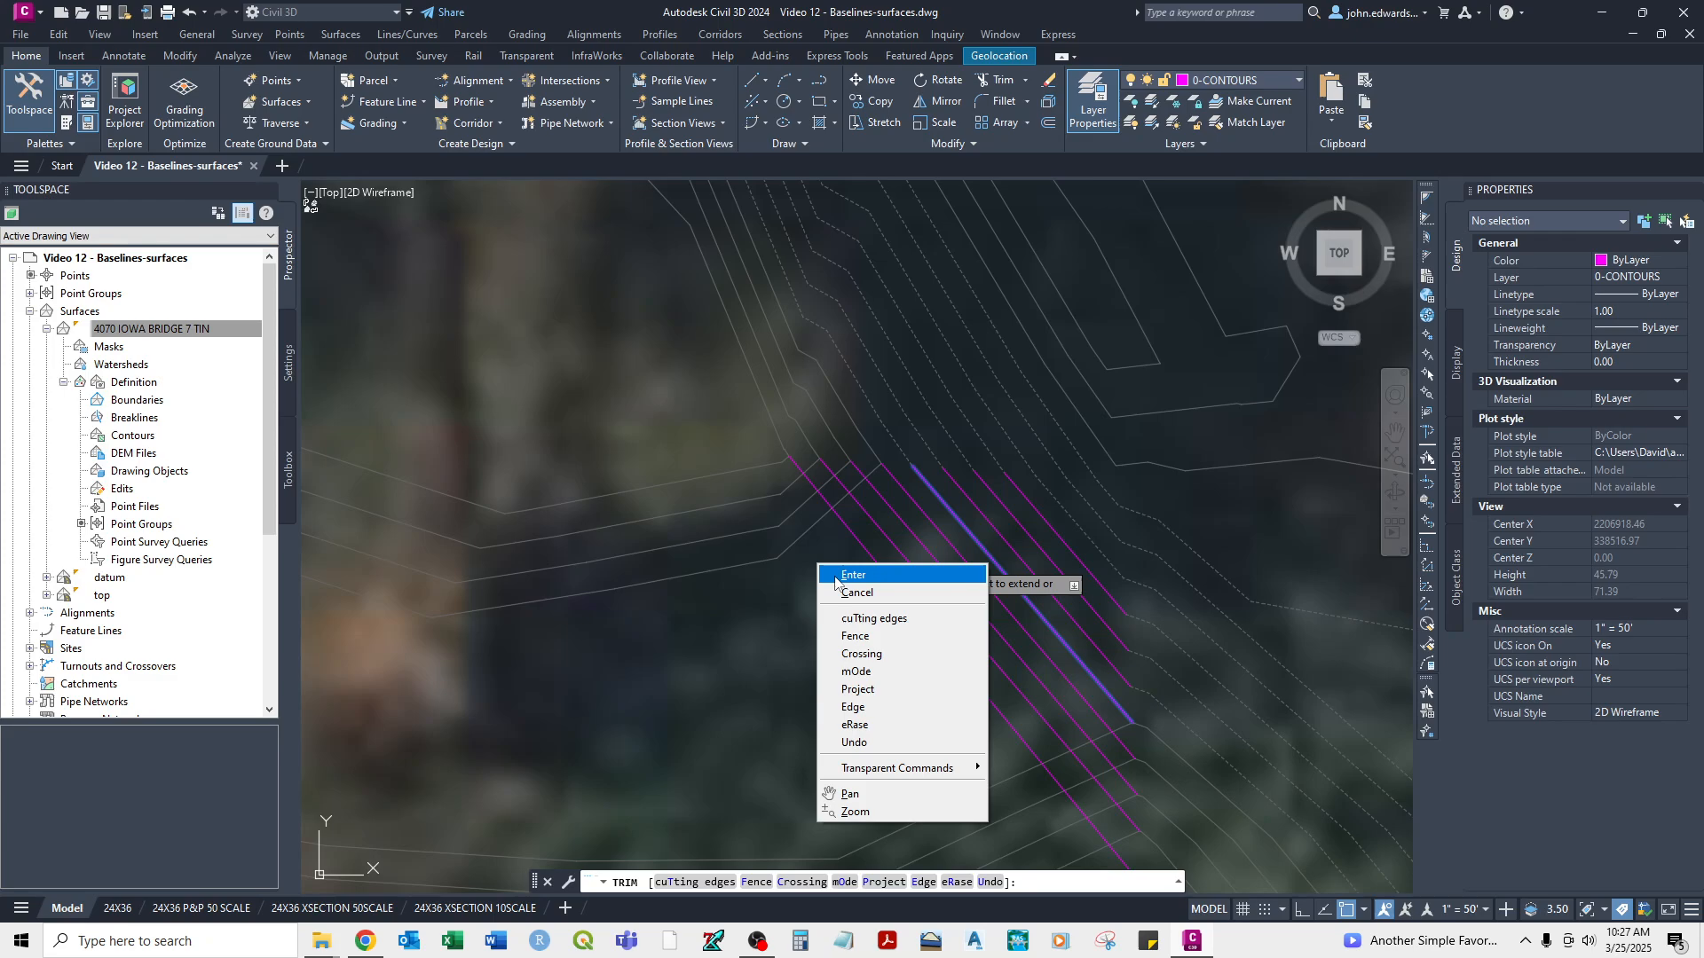
pyautogui.click(832, 575)
# Trim the notched parts of the elevation 873 and 874 contours, each against its own bridging polyline.
pyautogui.rightClick(840, 639)
pyautogui.click(852, 649)
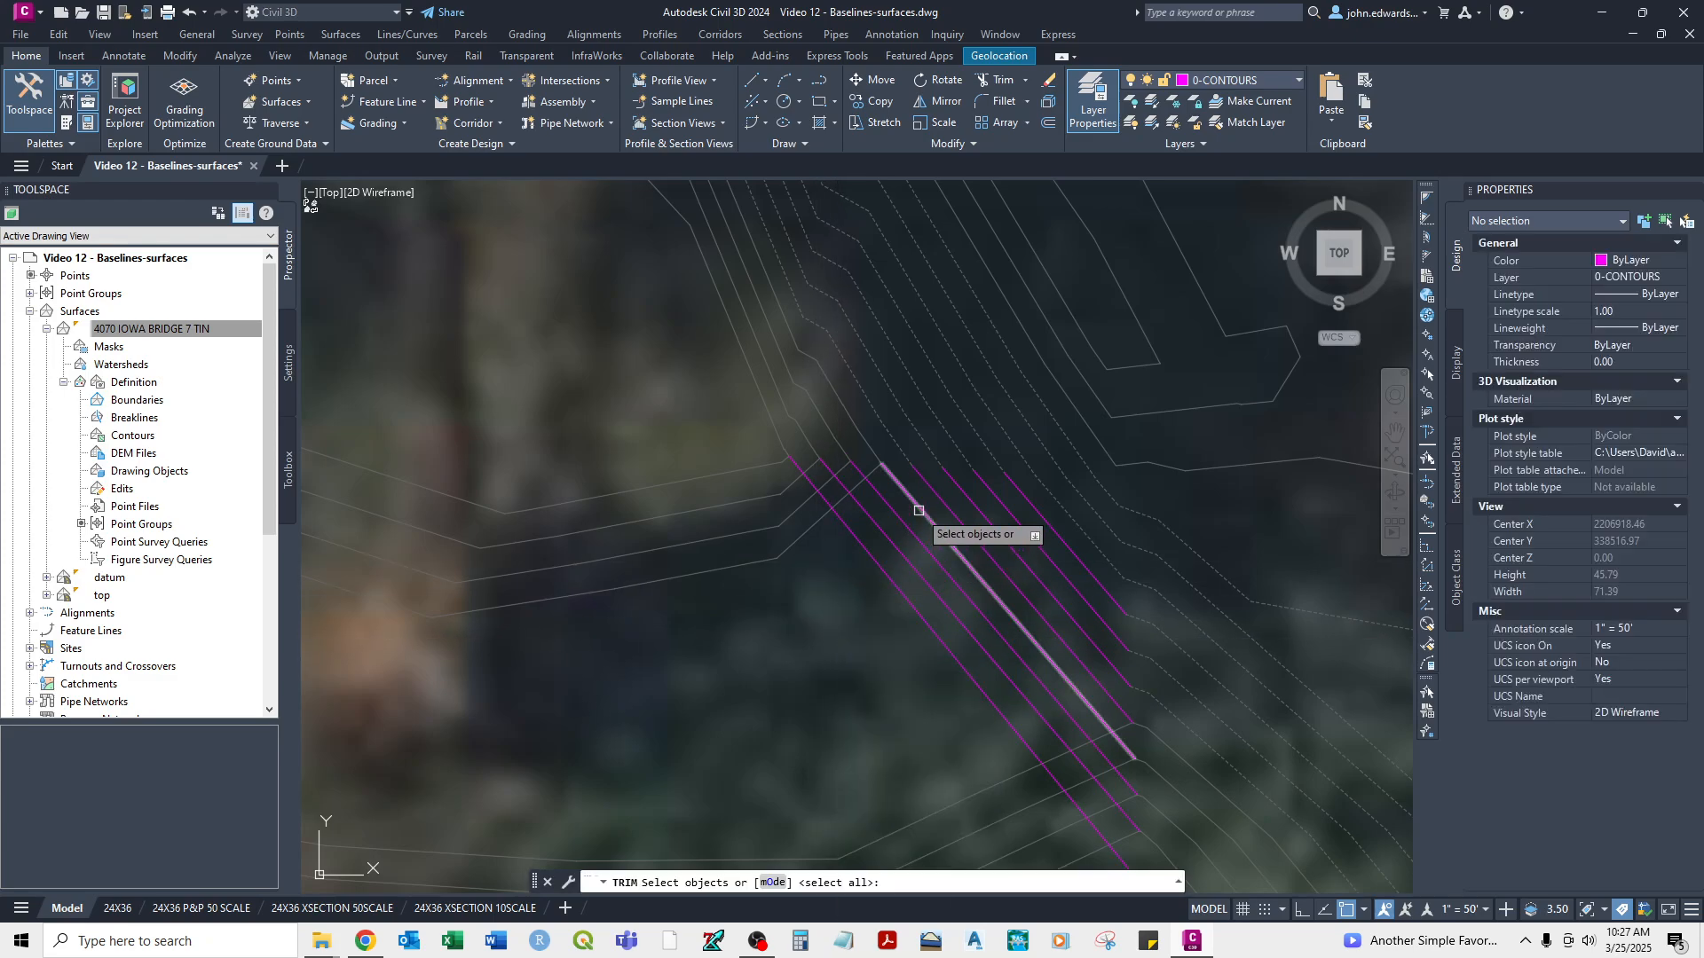
pyautogui.rightClick(795, 539)
pyautogui.click(809, 545)
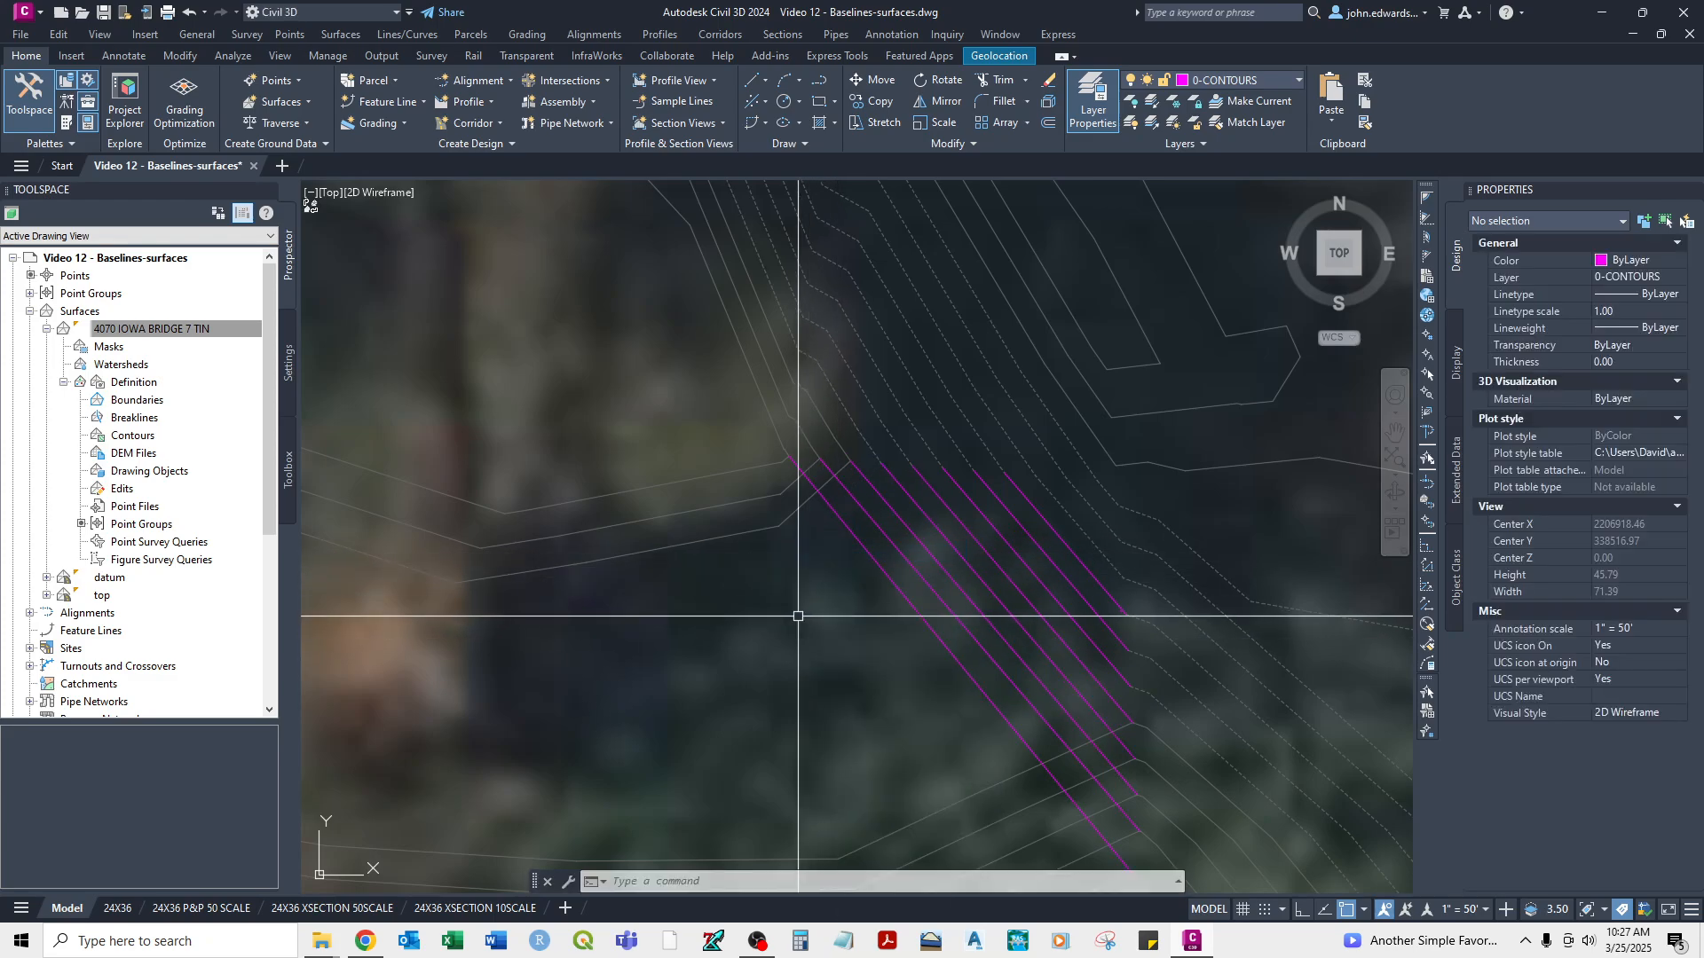
pyautogui.rightClick(795, 616)
pyautogui.click(812, 624)
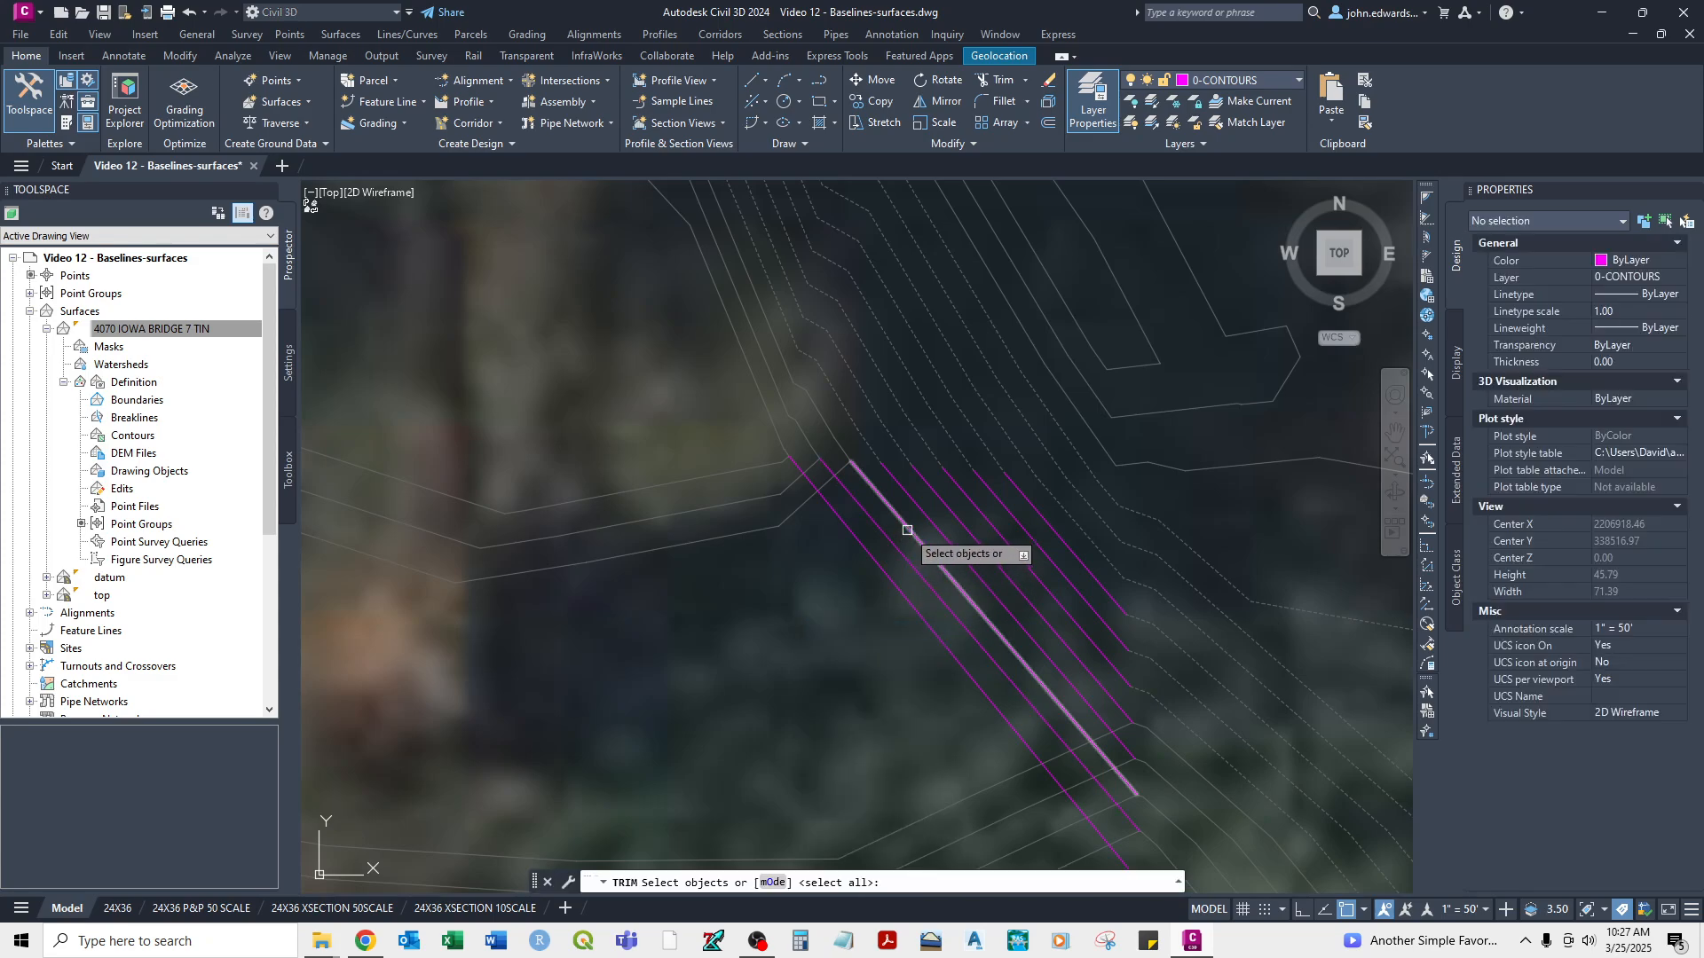
pyautogui.rightClick(799, 539)
pyautogui.click(810, 544)
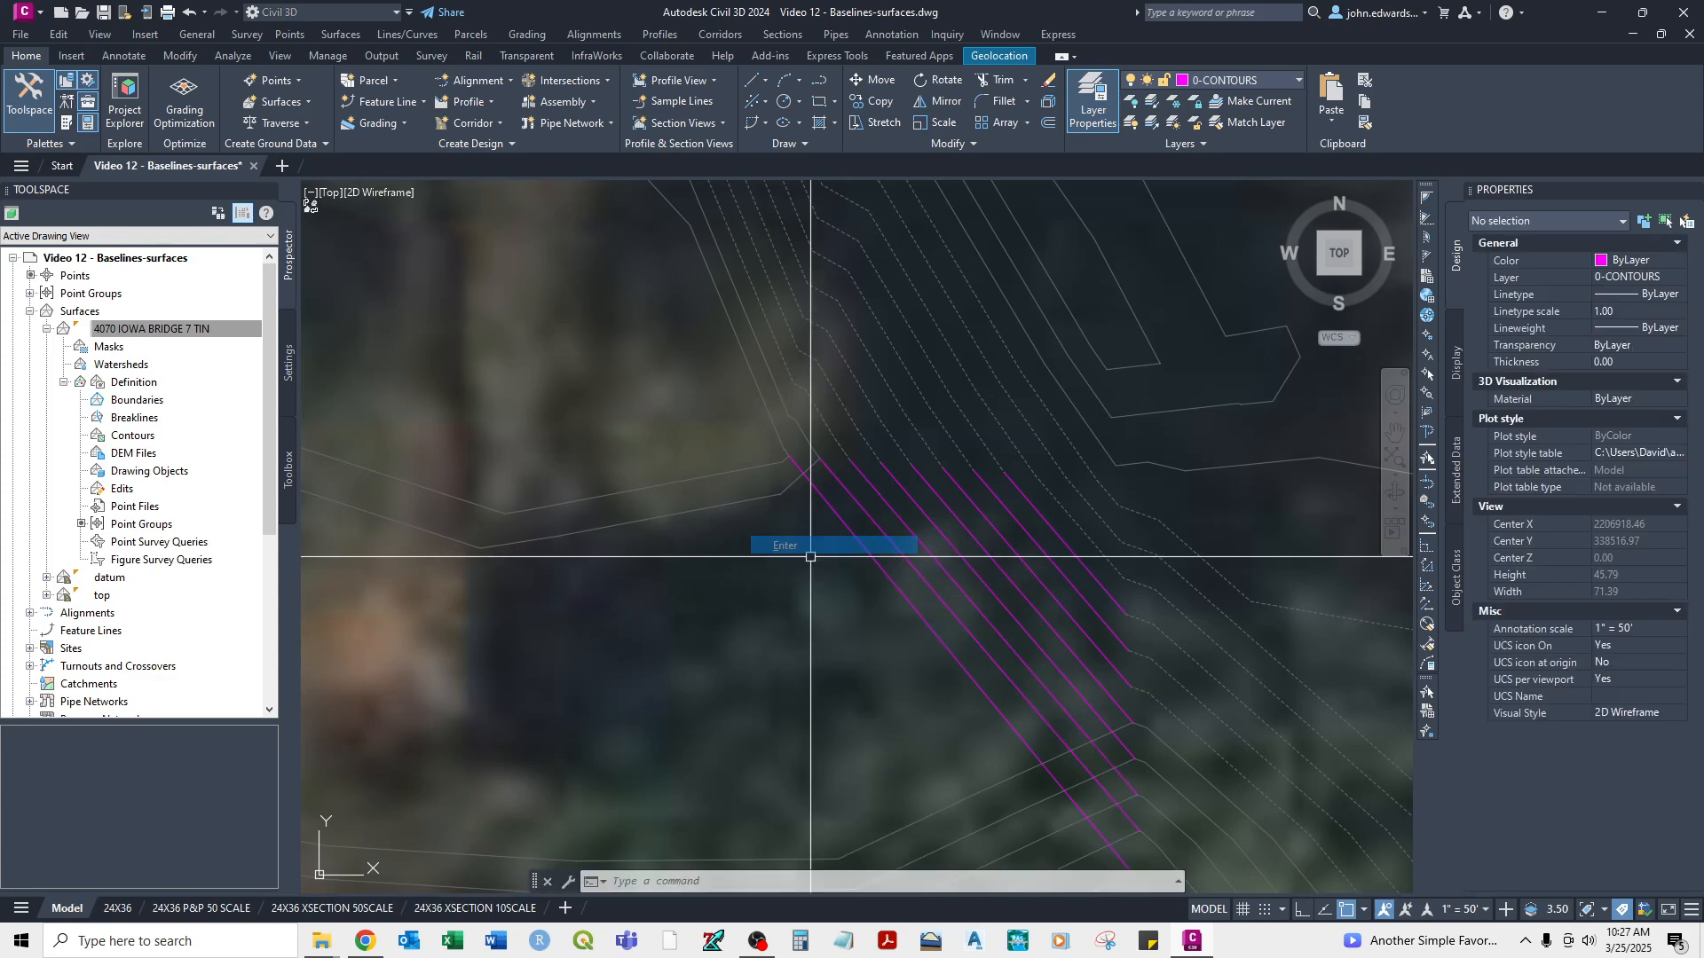
# Trim the northern notched part of the elevation 875 contour back to its straight bridging polyline.
pyautogui.rightClick(838, 560)
pyautogui.click(874, 577)
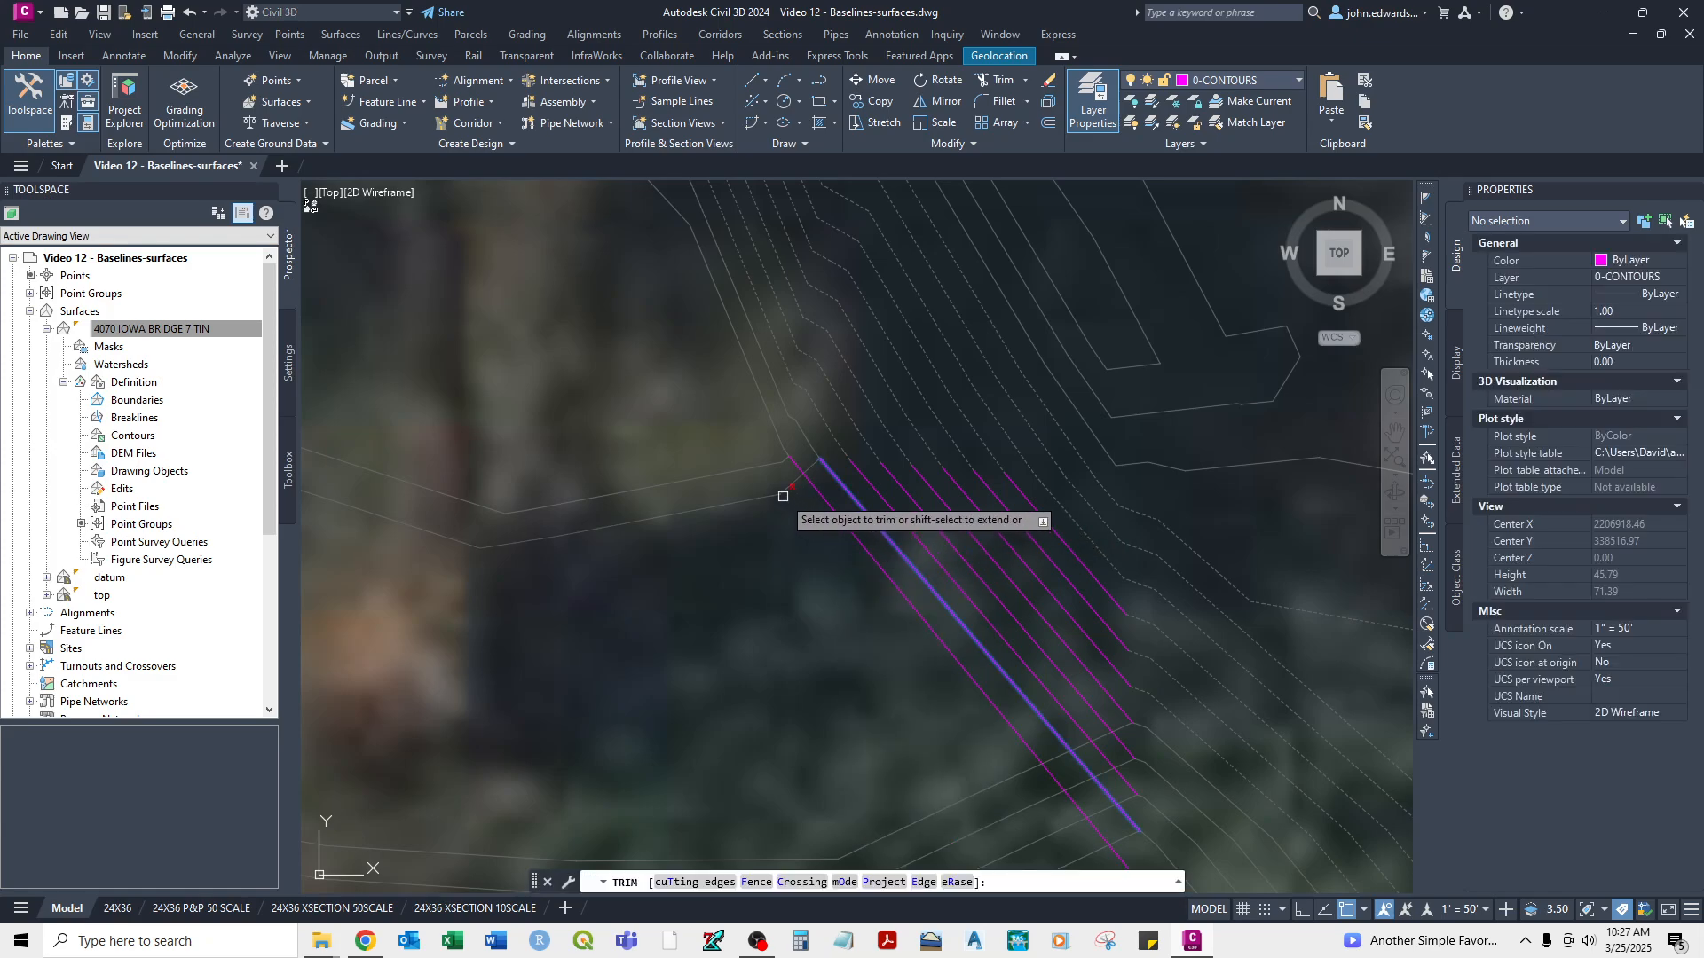
pyautogui.scroll(-4, 782, 497)
pyautogui.press('Escape')
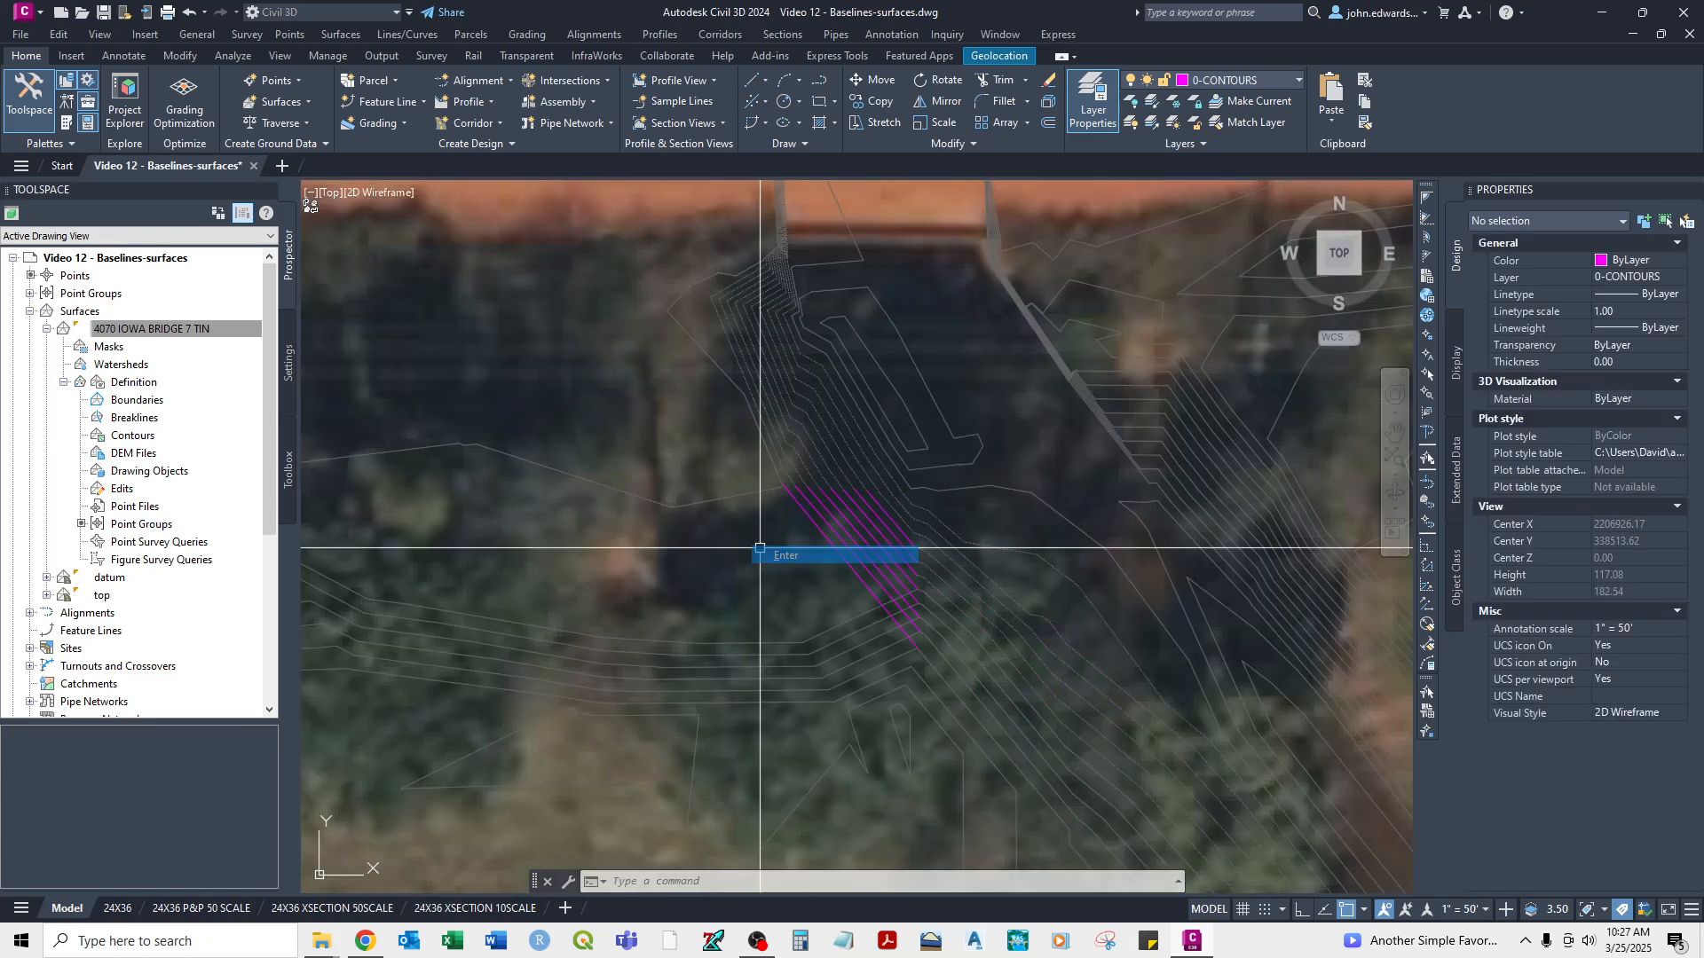
# Trim the southern notched part of the elevation 872 contour against its own bridging polyline.
pyautogui.moveTo(710, 568)
pyautogui.mouseDown(button='middle')
pyautogui.moveTo(697, 589)
pyautogui.moveTo(799, 557)
pyautogui.mouseUp(button='middle')
pyautogui.scroll(2, 914, 556)
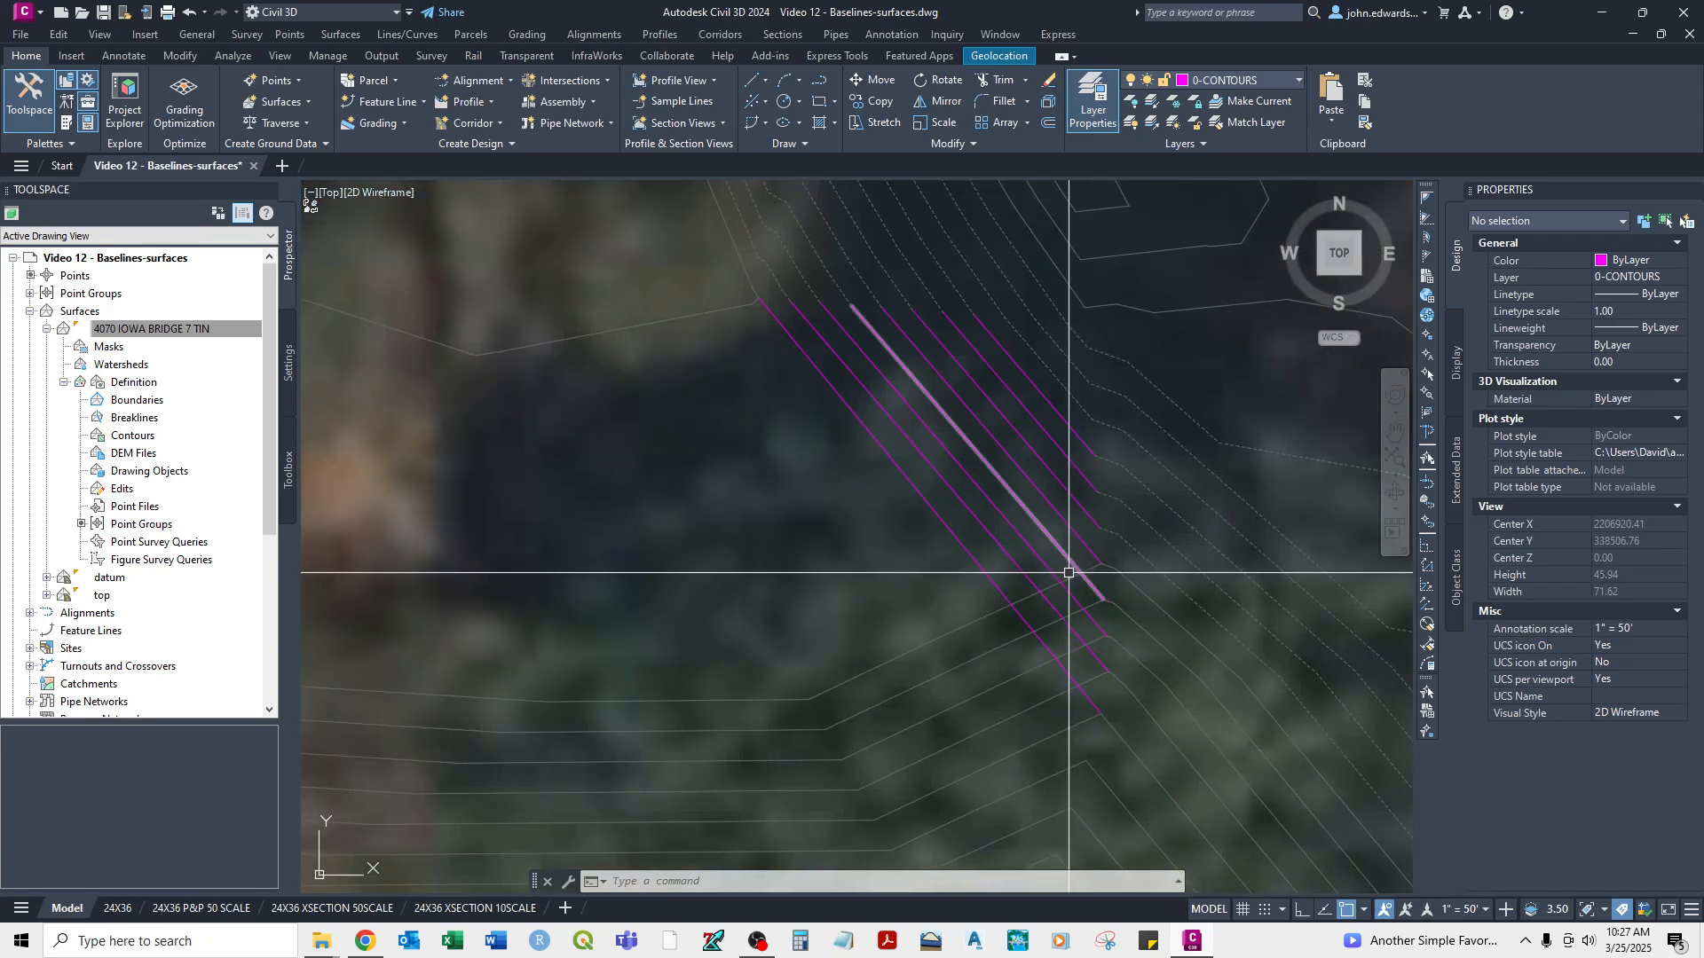
pyautogui.moveTo(1085, 487); pyautogui.dragTo(1135, 450, button='middle')
pyautogui.scroll(-2, 1001, 533)
pyautogui.moveTo(697, 506)
pyautogui.mouseDown(button='middle')
pyautogui.moveTo(1201, 495)
pyautogui.moveTo(970, 483)
pyautogui.moveTo(807, 503)
pyautogui.mouseUp(button='middle')
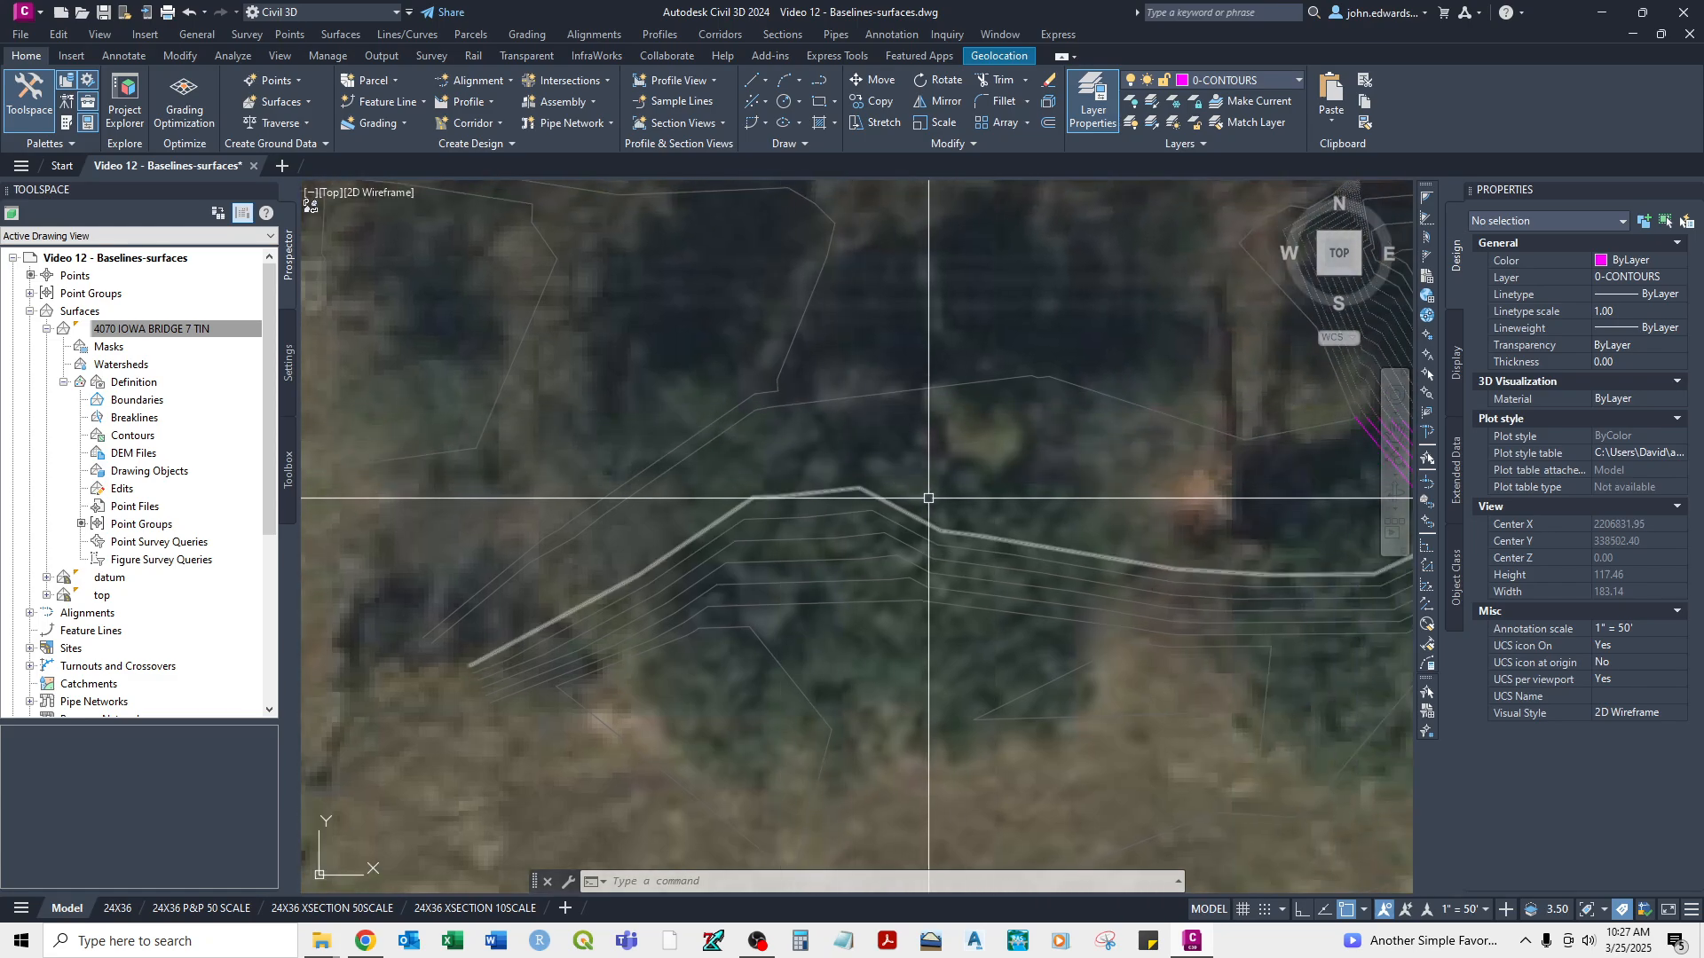
pyautogui.moveTo(926, 446); pyautogui.dragTo(810, 451, button='middle')
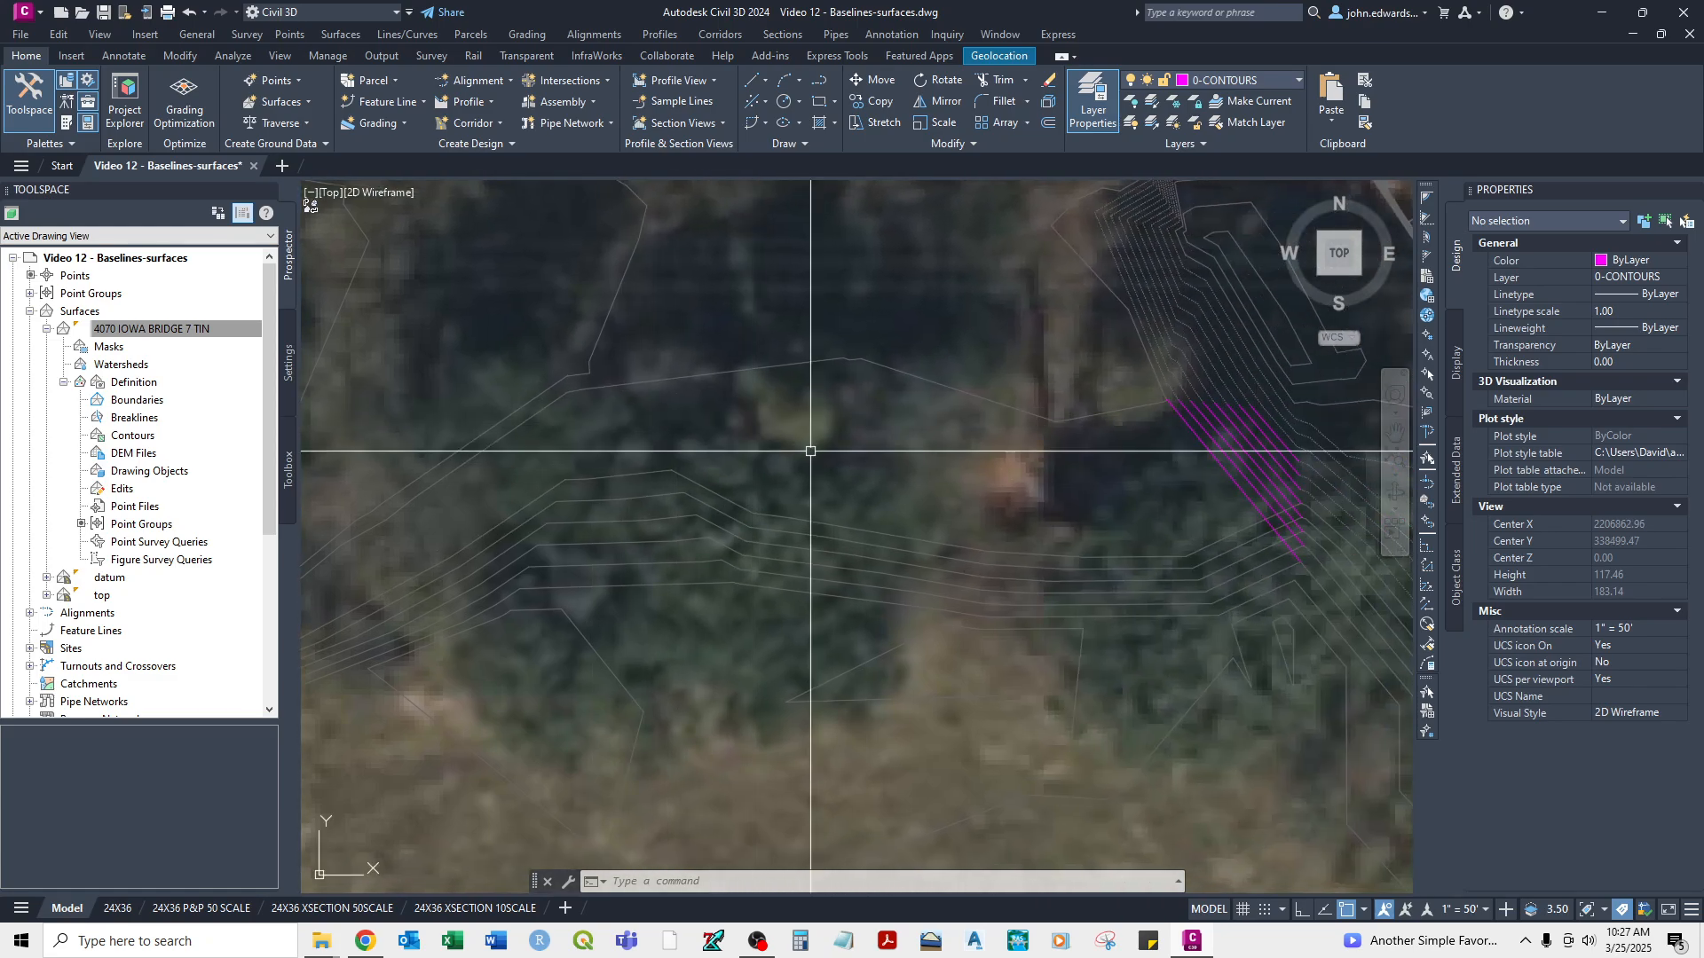
pyautogui.moveTo(1257, 509); pyautogui.dragTo(1180, 499, button='middle')
pyautogui.write('tr')
pyautogui.press('Return')
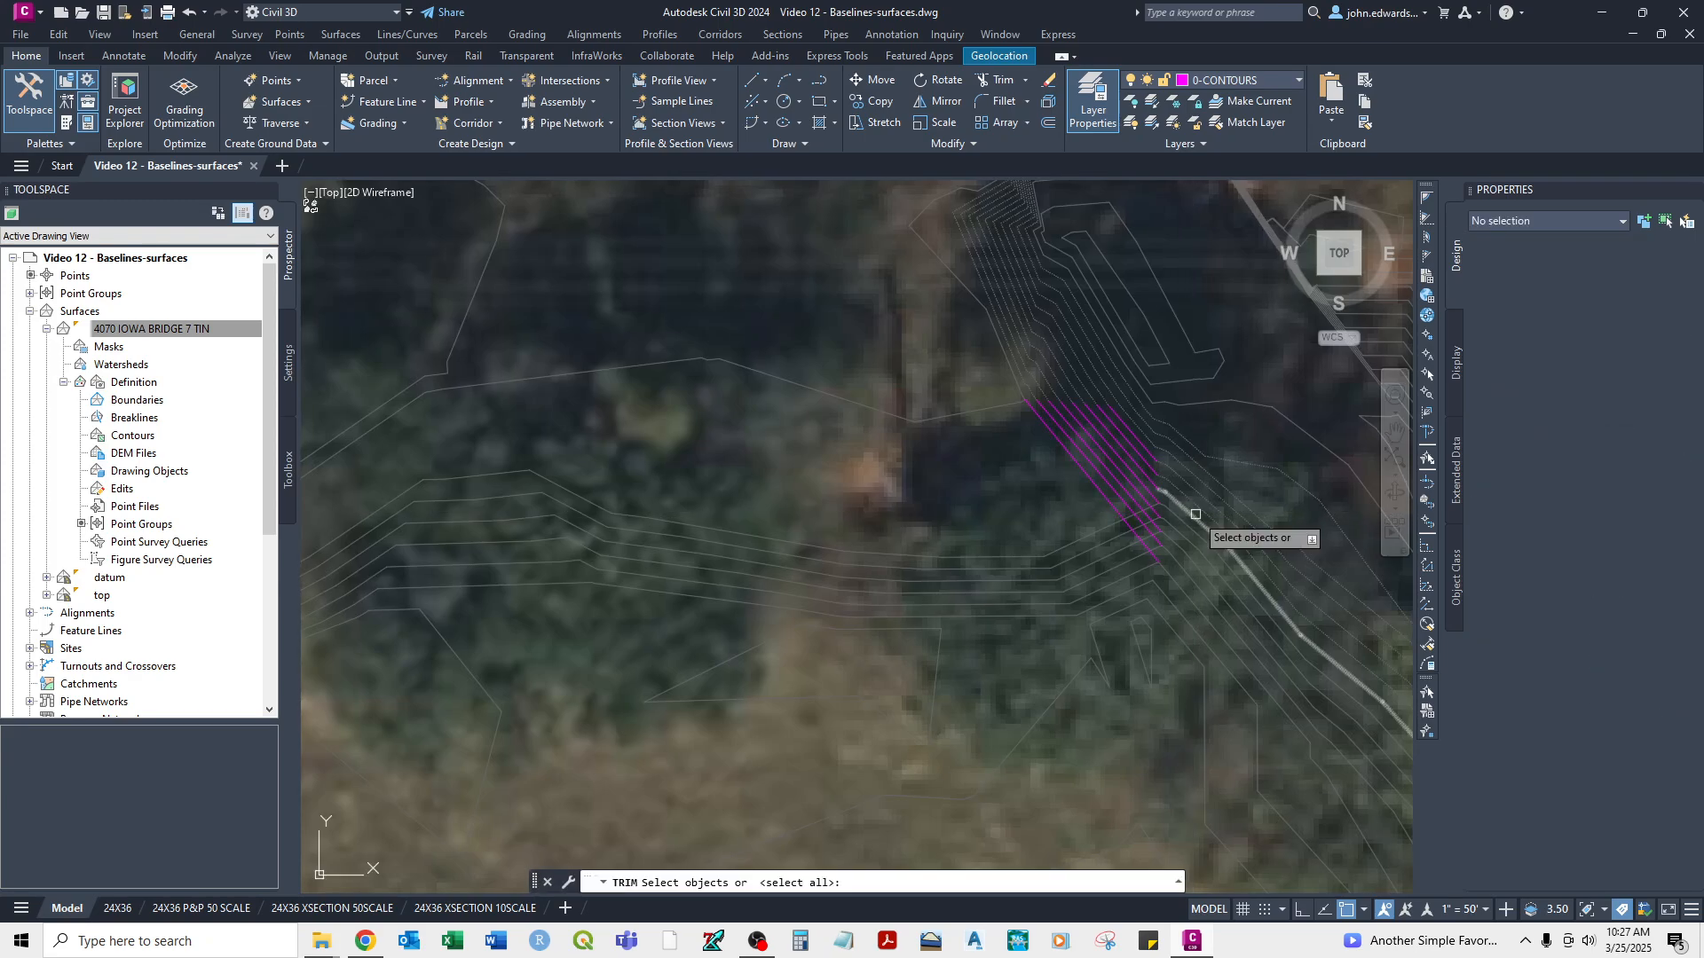
pyautogui.scroll(4, 1244, 529)
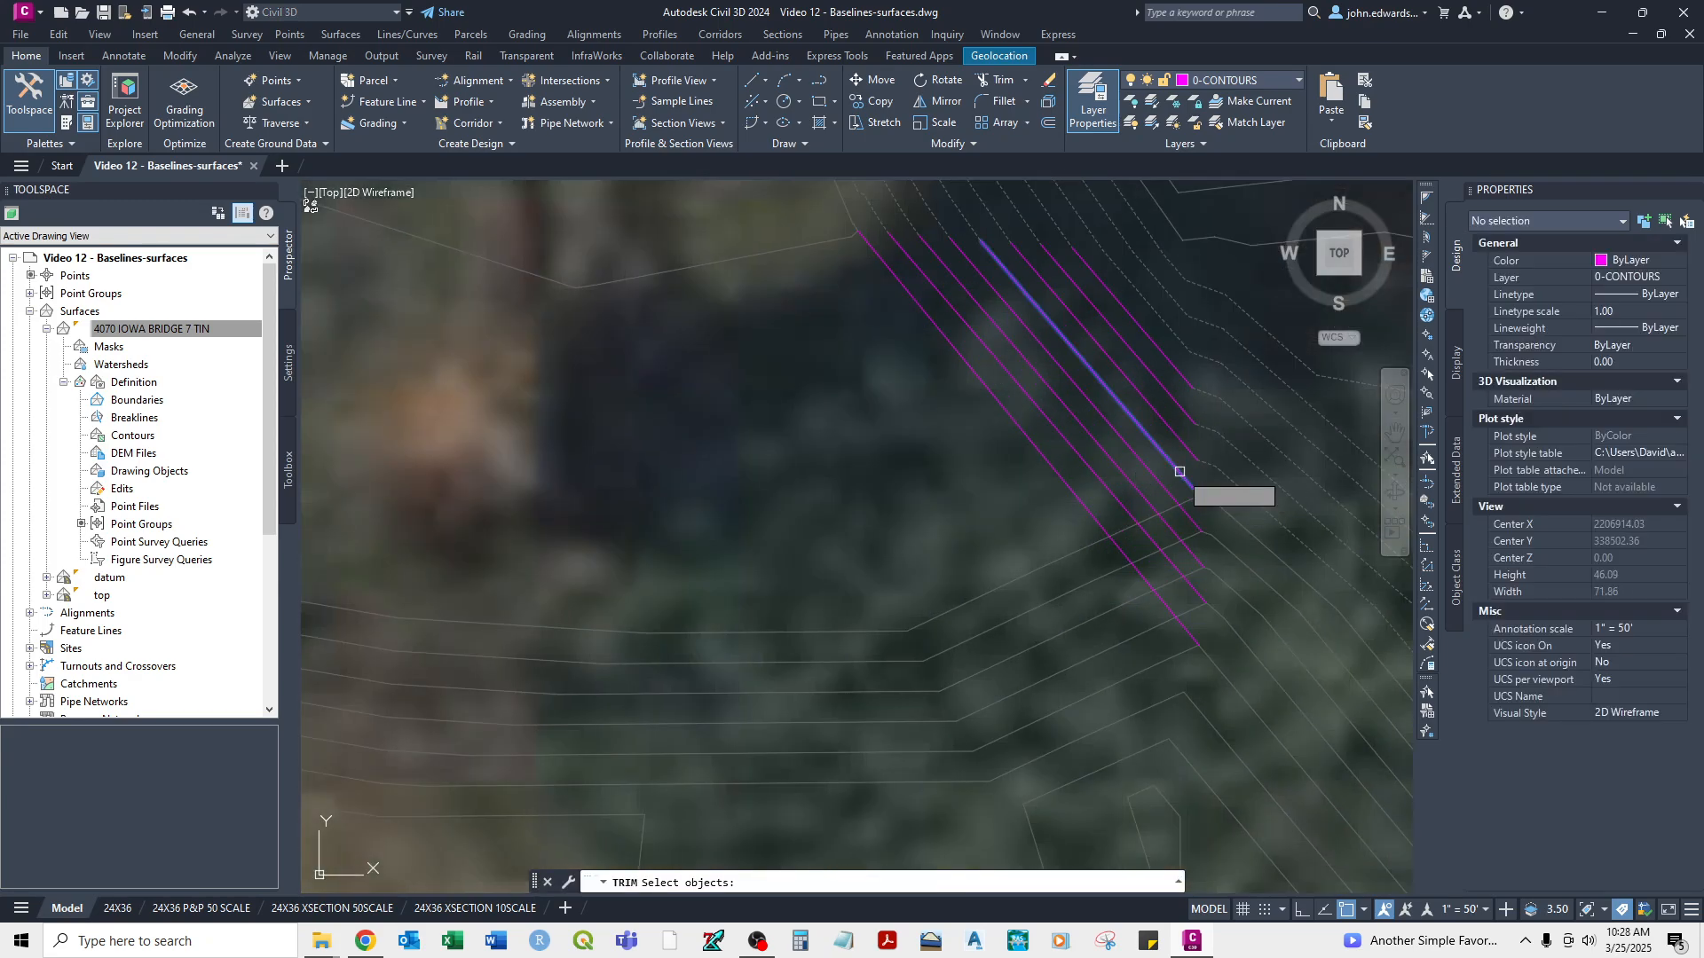
pyautogui.press('Return')
pyautogui.rightClick(1067, 550)
pyautogui.click(1002, 531)
pyautogui.scroll(-4, 1000, 525)
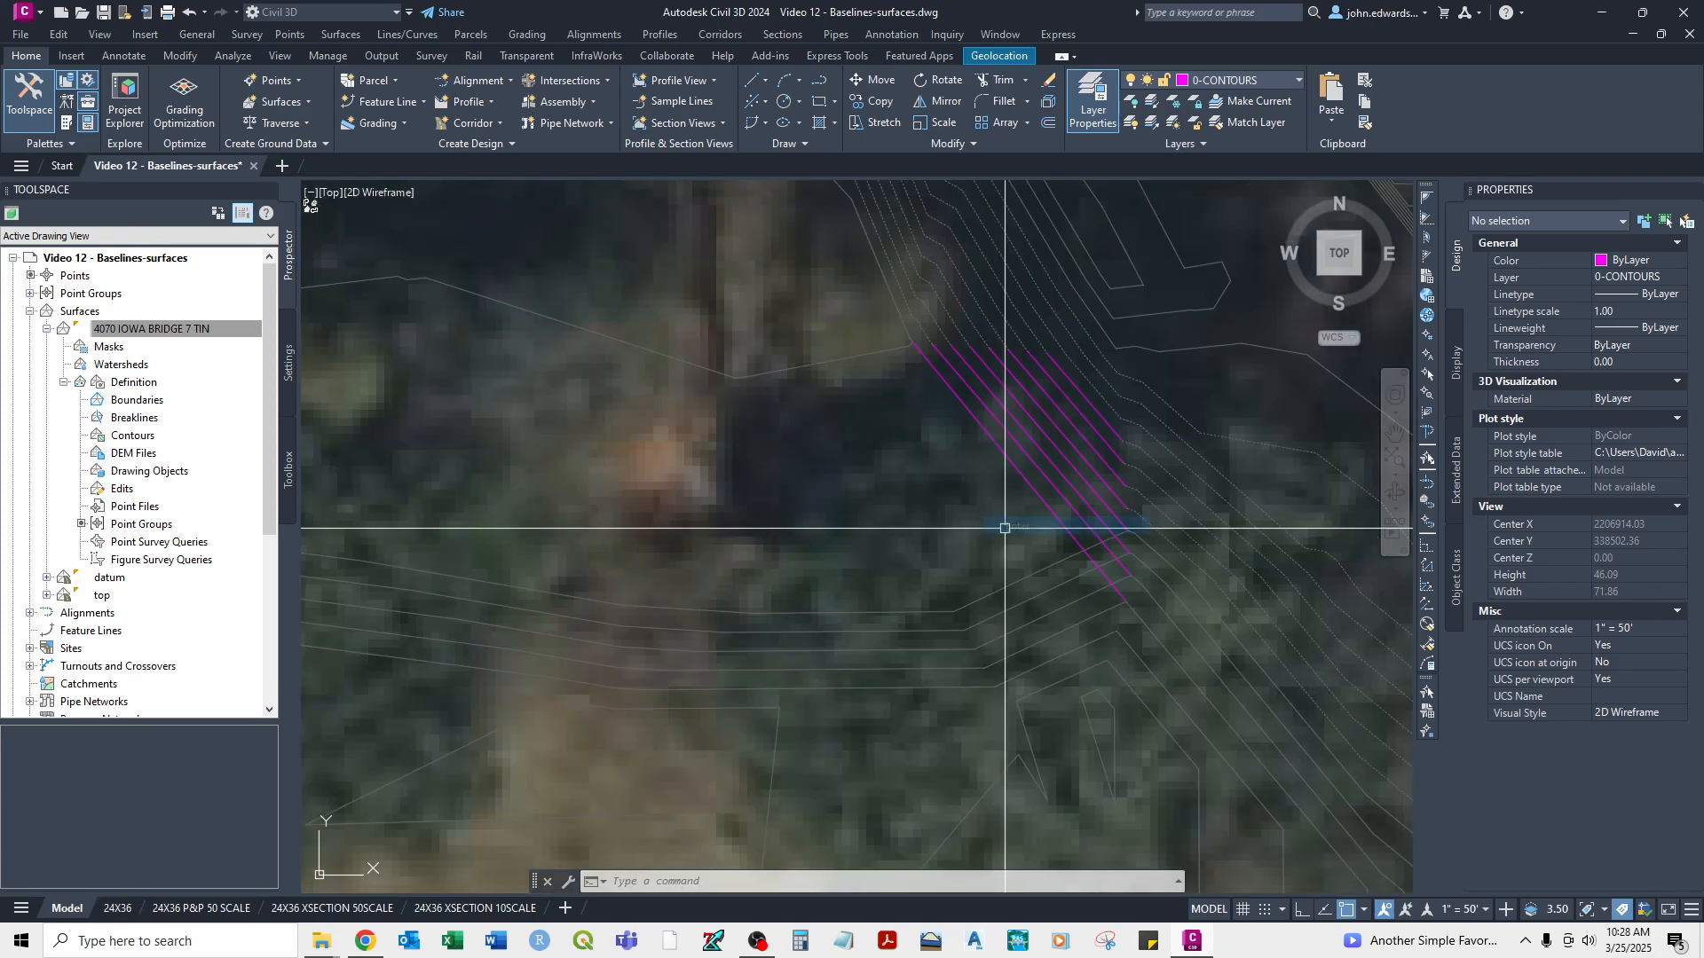
# Trim the southern notched parts of the elevation 873 and 874 contours, each against its own bridging polyline.
pyautogui.scroll(2, 646, 442)
pyautogui.rightClick(977, 555)
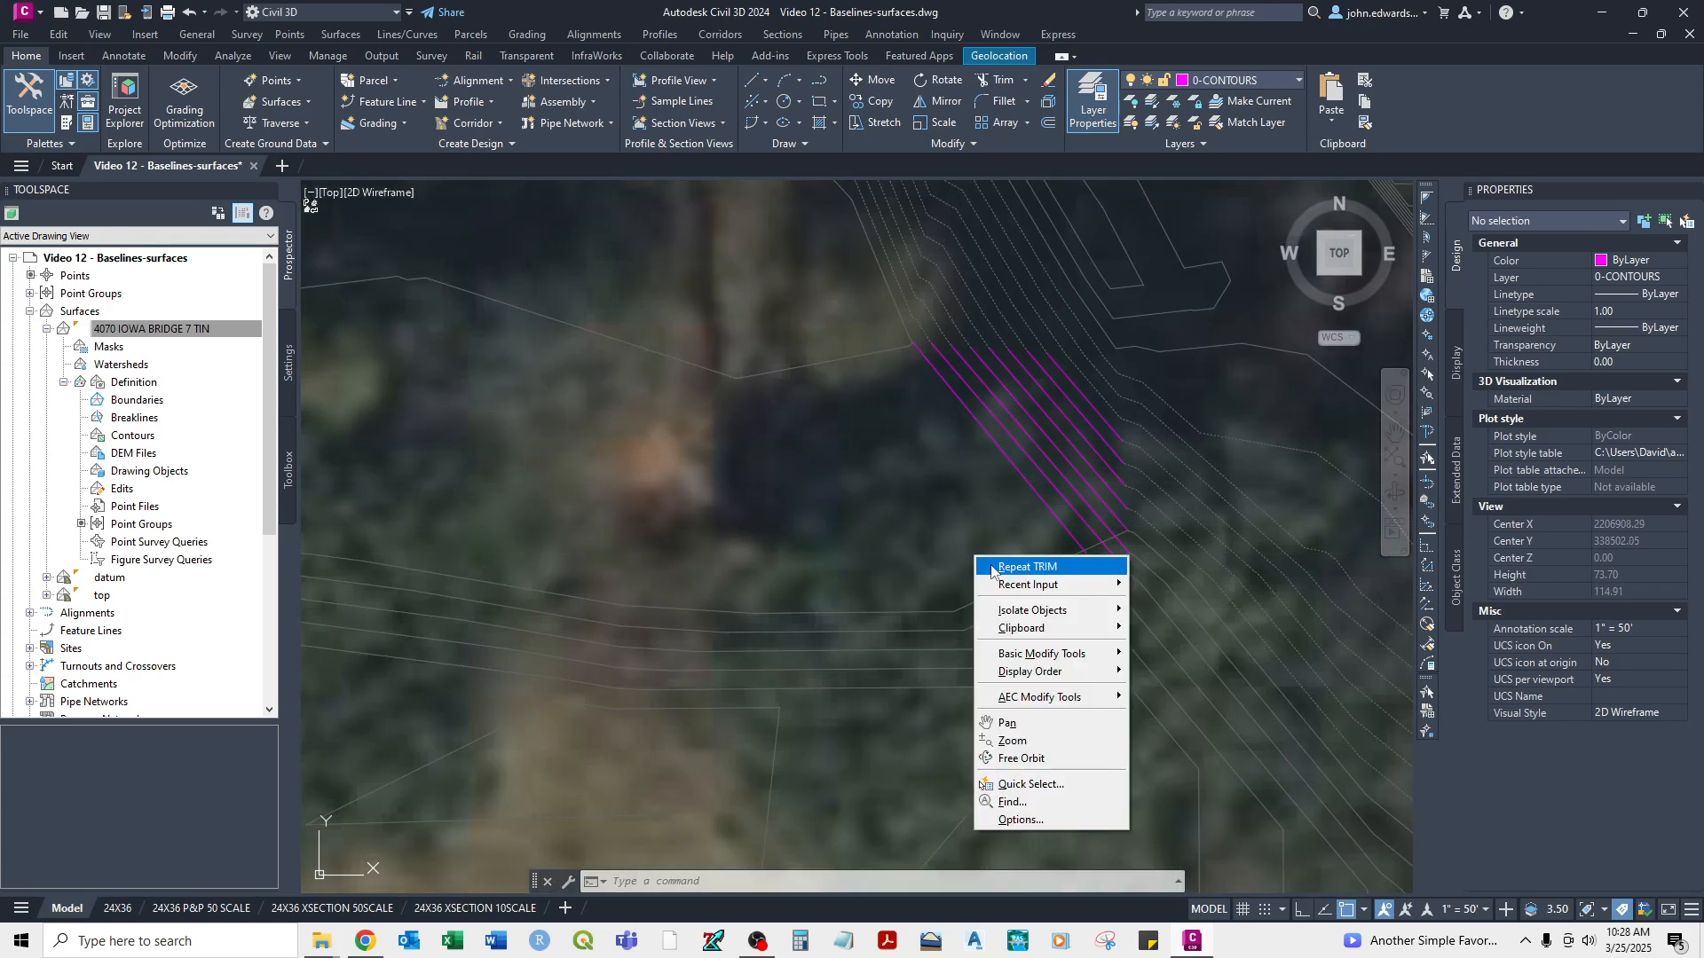
pyautogui.click(1011, 561)
pyautogui.scroll(2, 1092, 528)
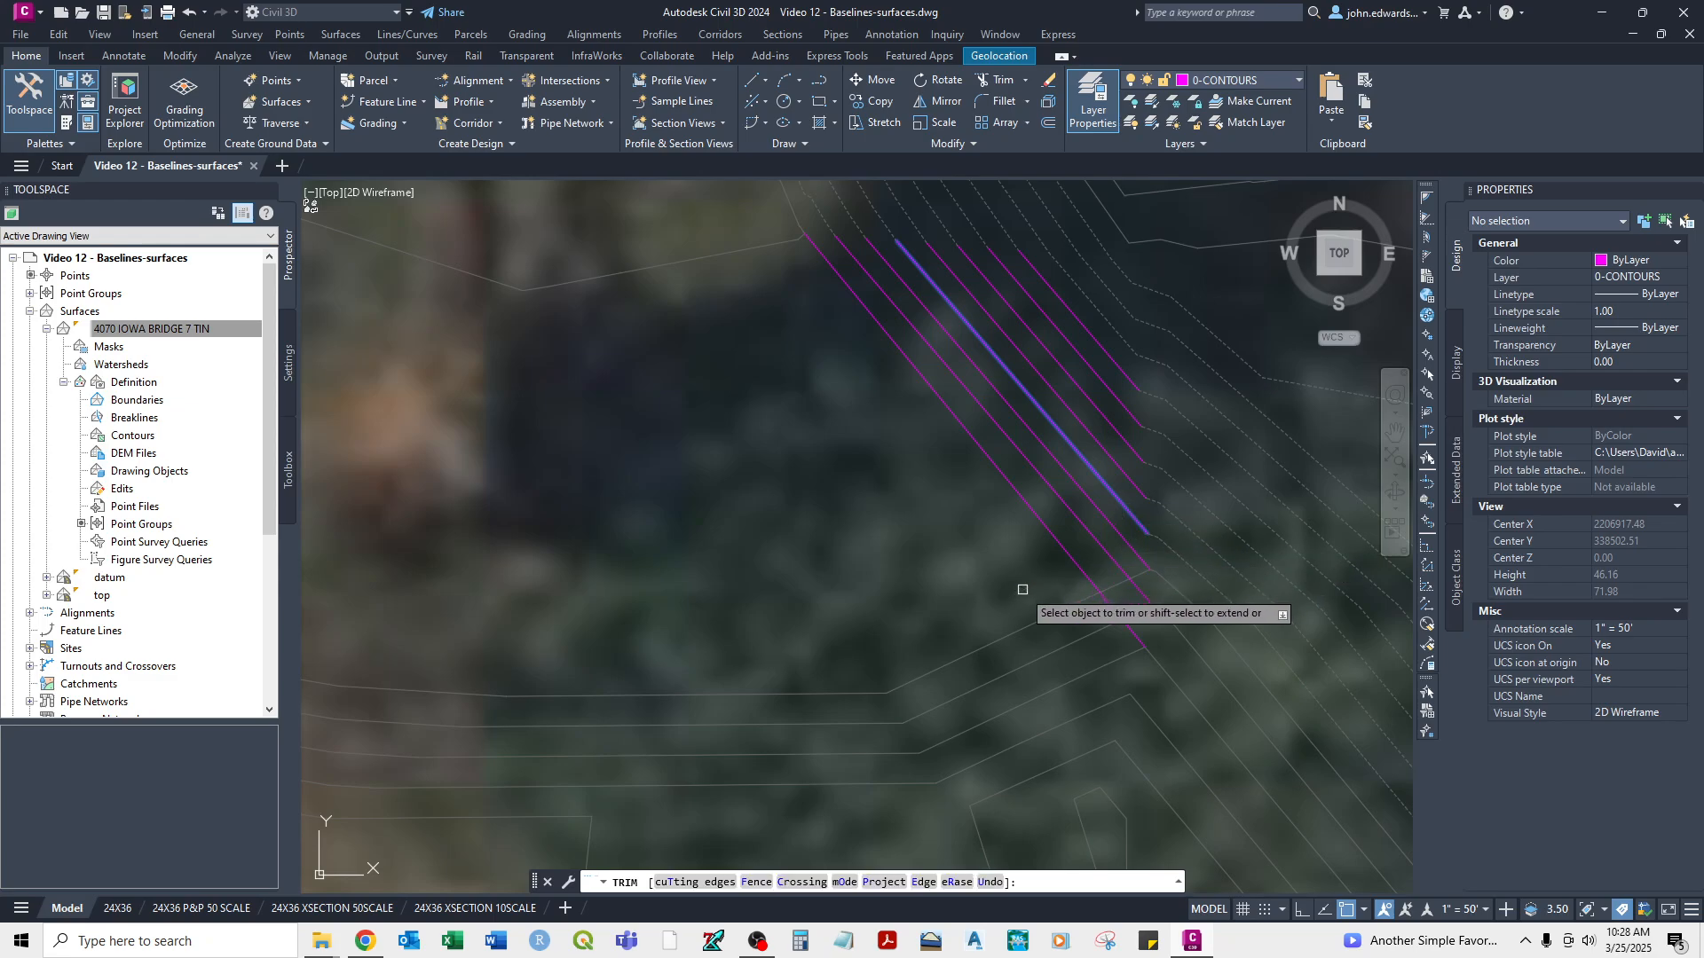
pyautogui.rightClick(998, 565)
pyautogui.click(1029, 639)
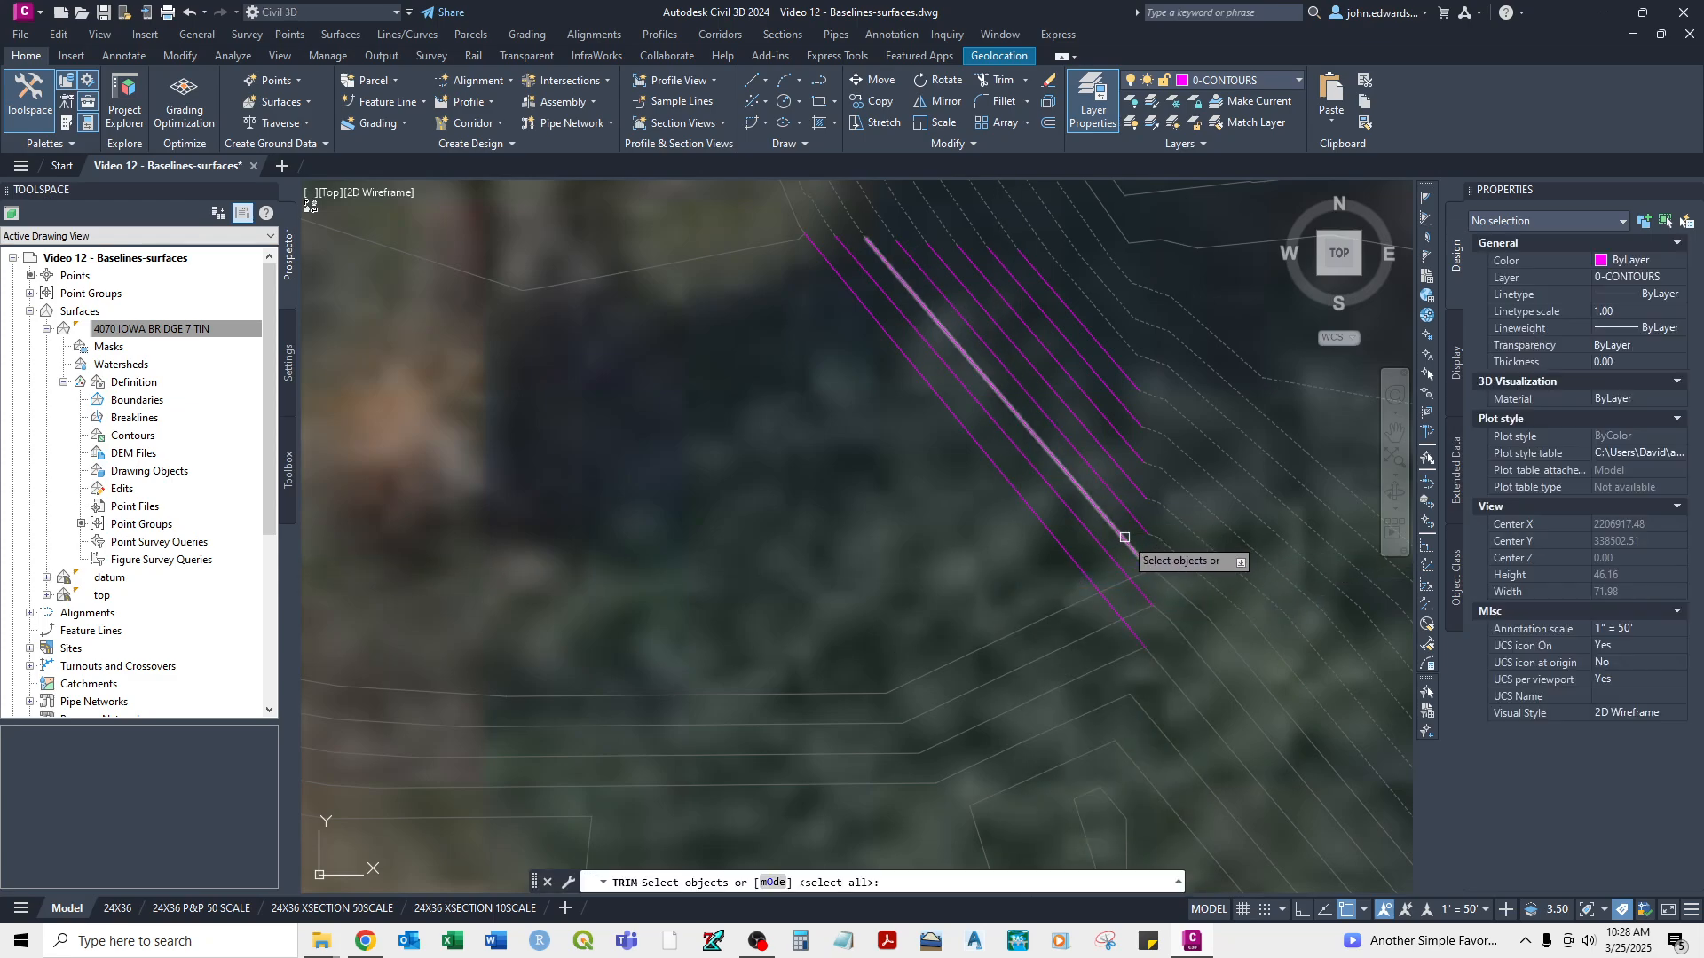
pyautogui.rightClick(1030, 613)
pyautogui.click(1051, 620)
# Trim the southern notched part of the elevation 875 contour against its own bridging polyline.
pyautogui.rightClick(1029, 575)
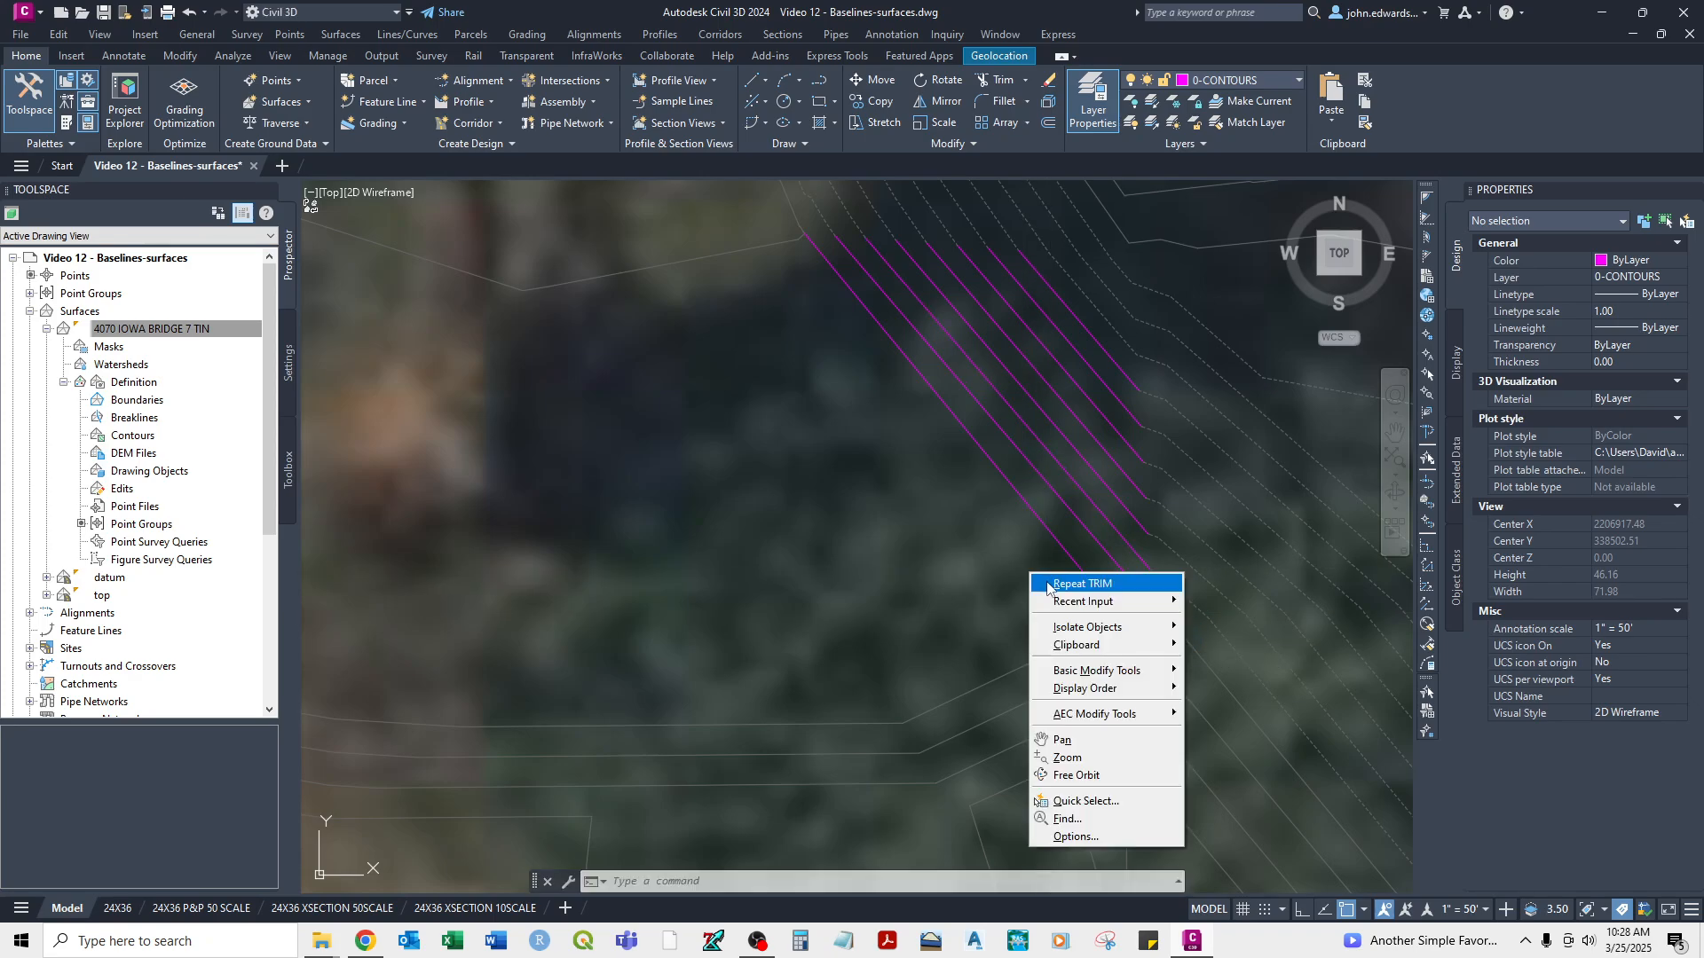
pyautogui.click(1081, 584)
pyautogui.click(1098, 540)
pyautogui.press('Return')
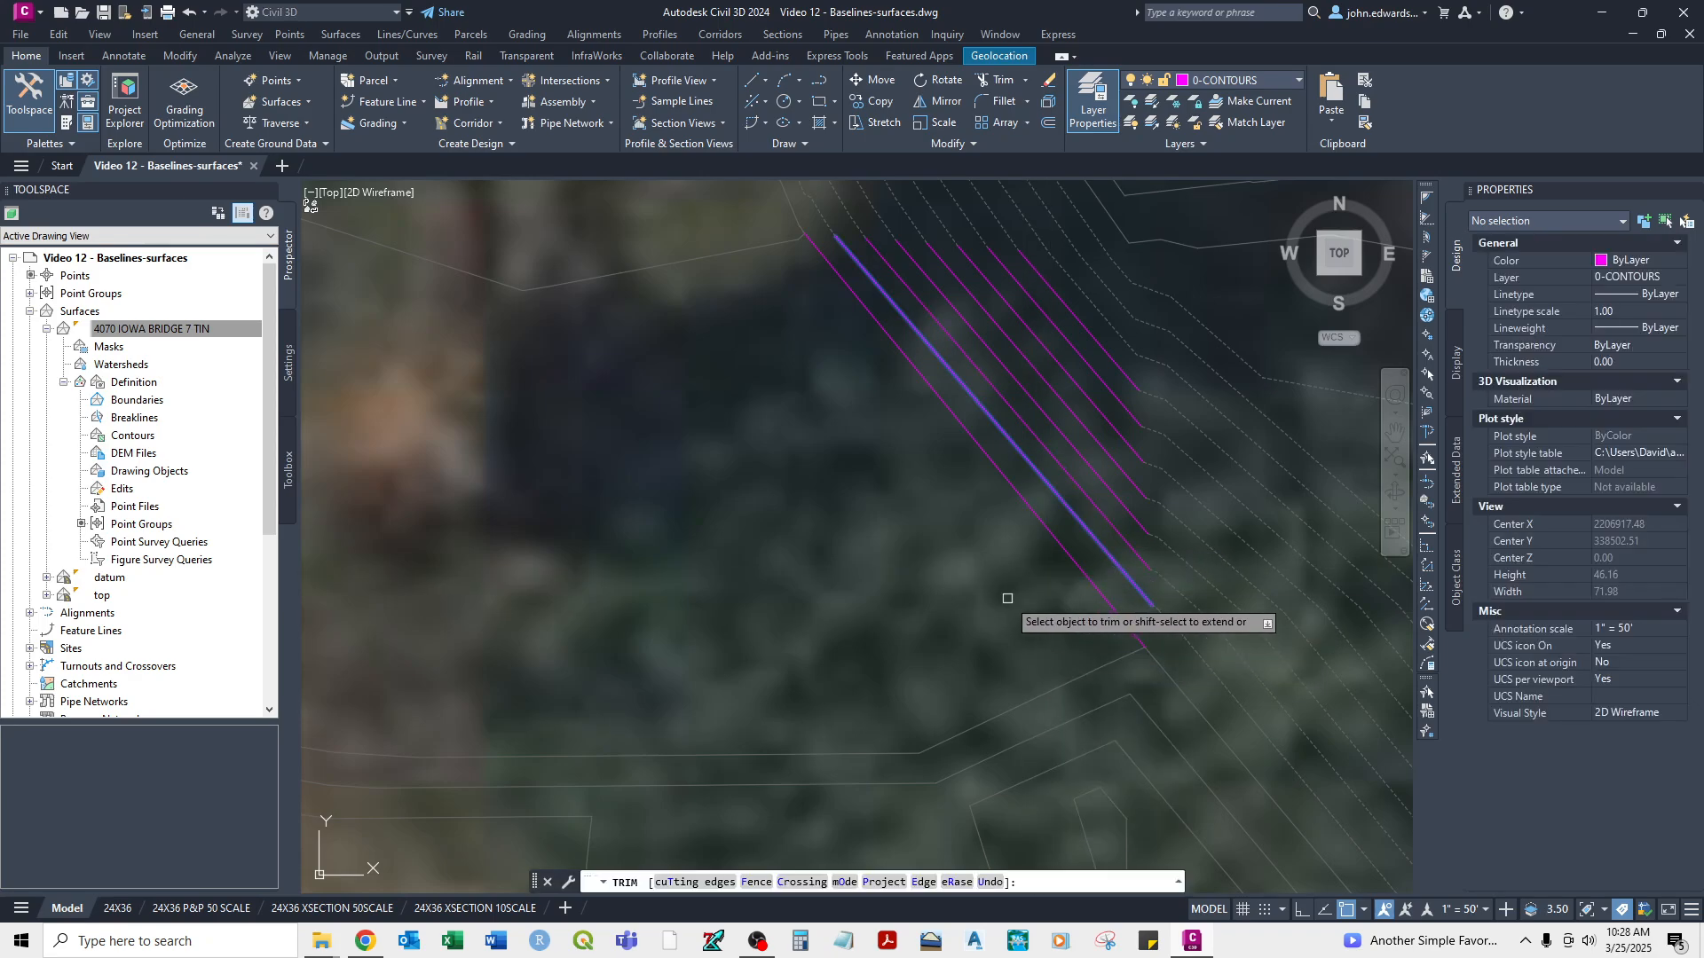
pyautogui.press('Escape')
# Trim the northern and southern notched parts of the elevation 876 contour against the outermost bridging polyline.
pyautogui.scroll(-3, 1007, 599)
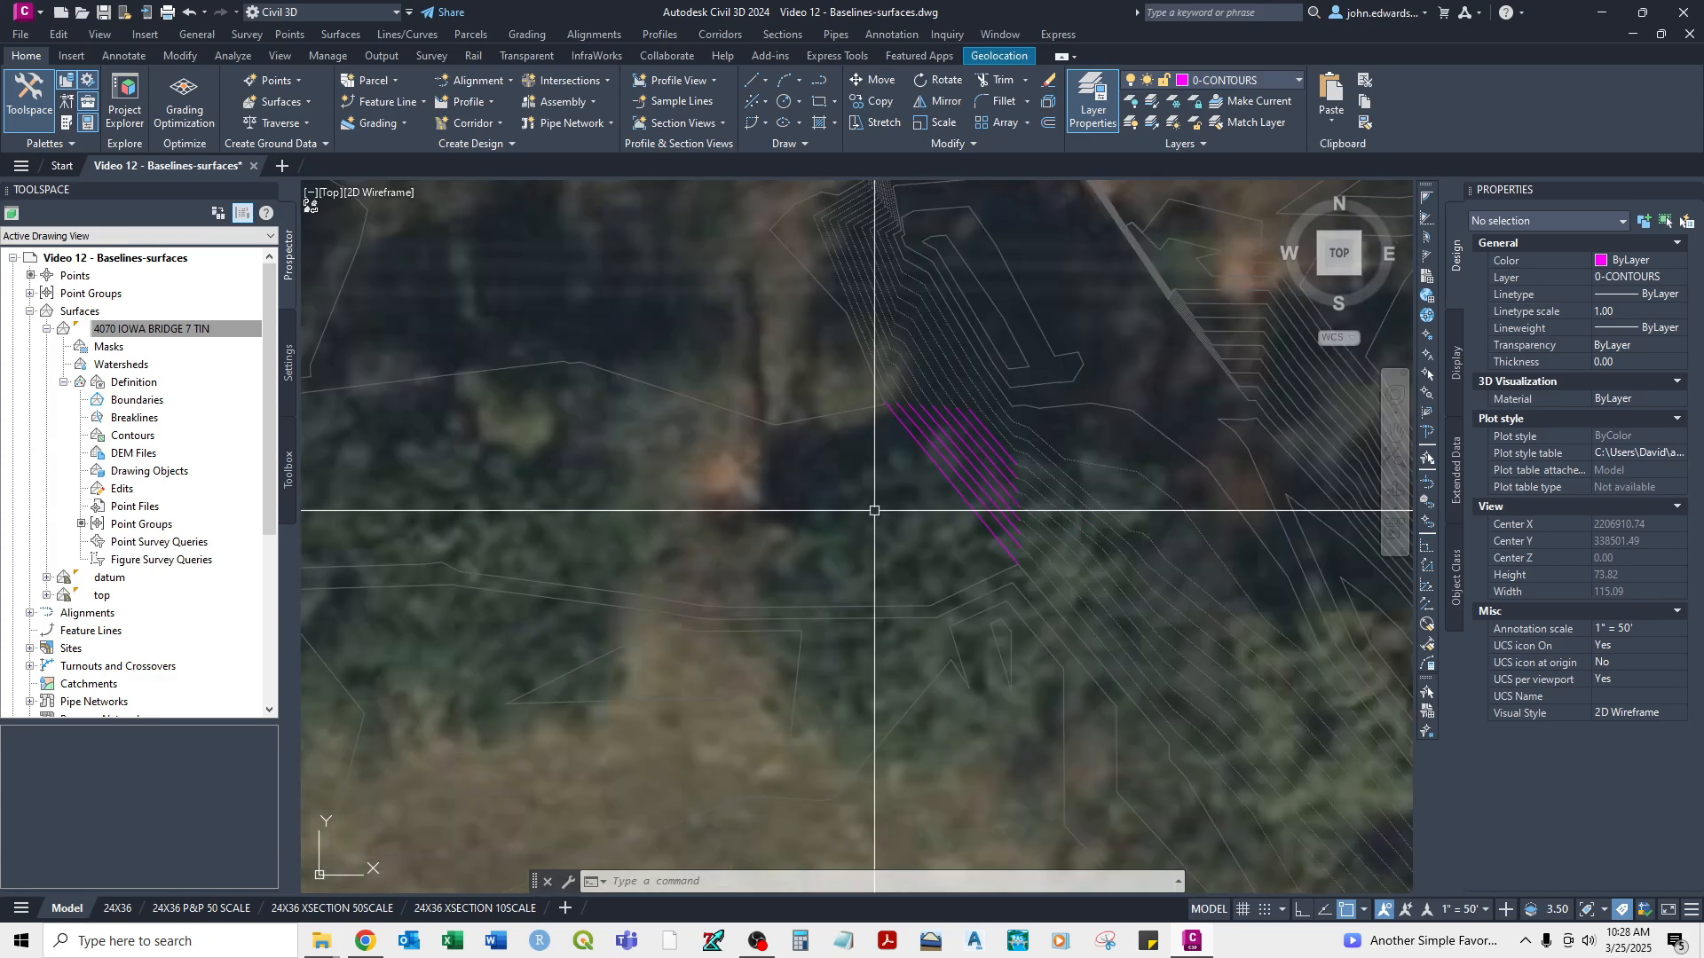
pyautogui.moveTo(874, 511); pyautogui.dragTo(1087, 501, button='middle')
pyautogui.scroll(-4, 955, 602)
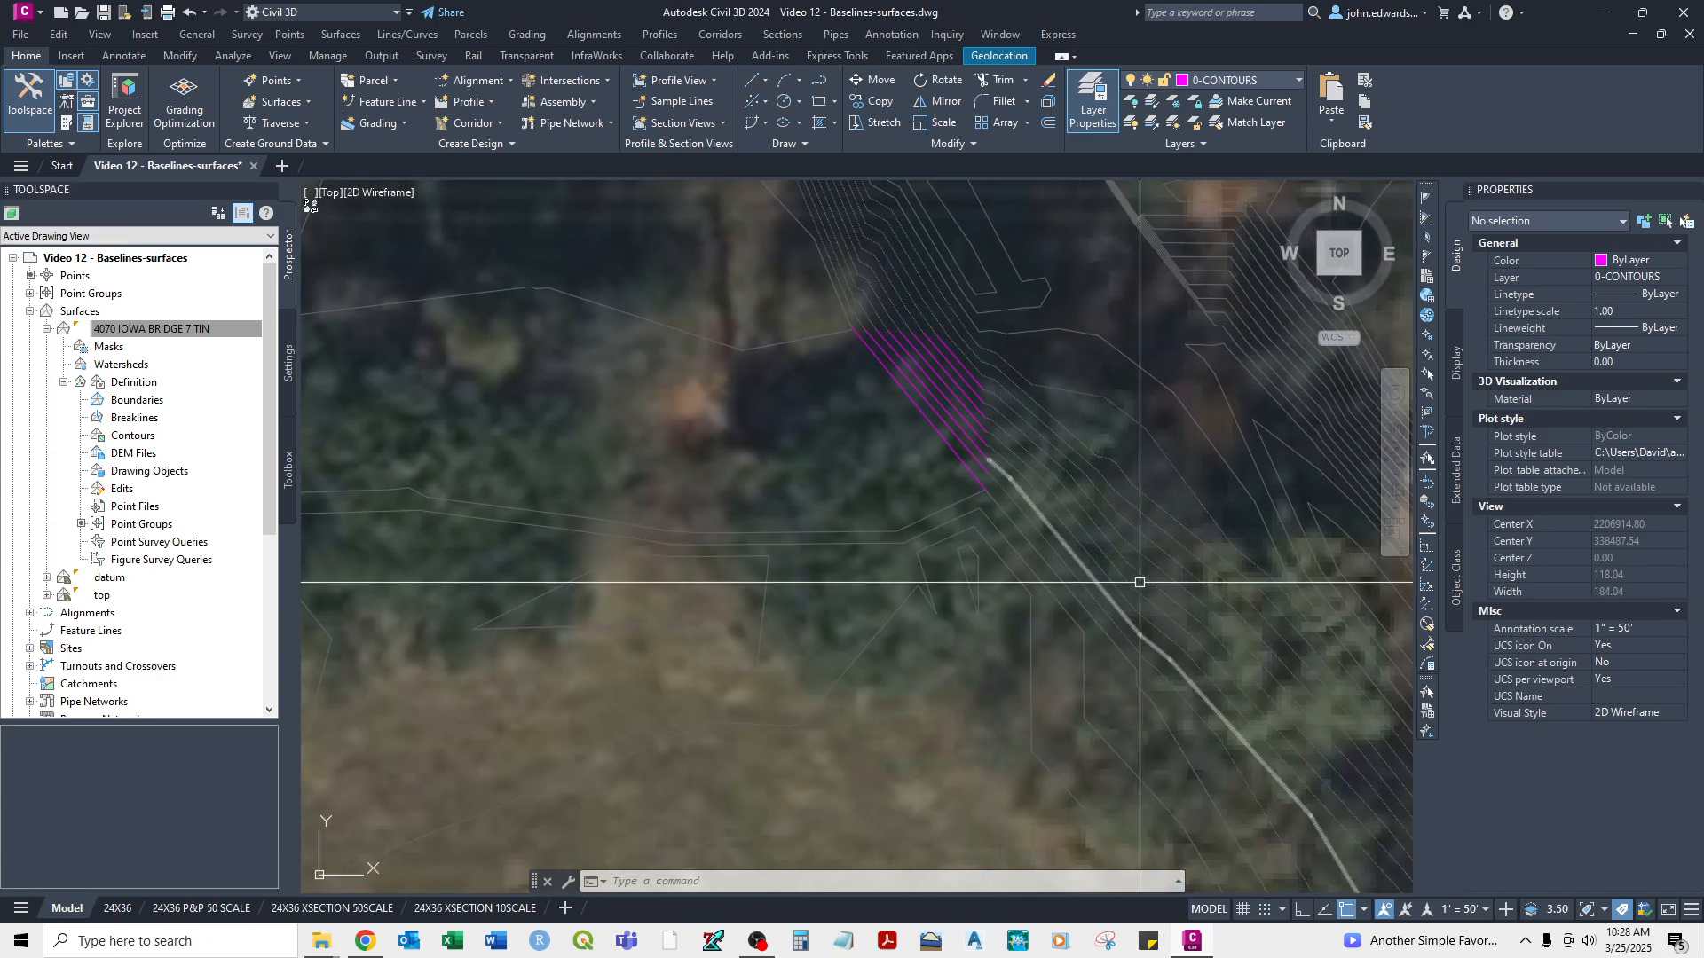
pyautogui.scroll(4, 1092, 497)
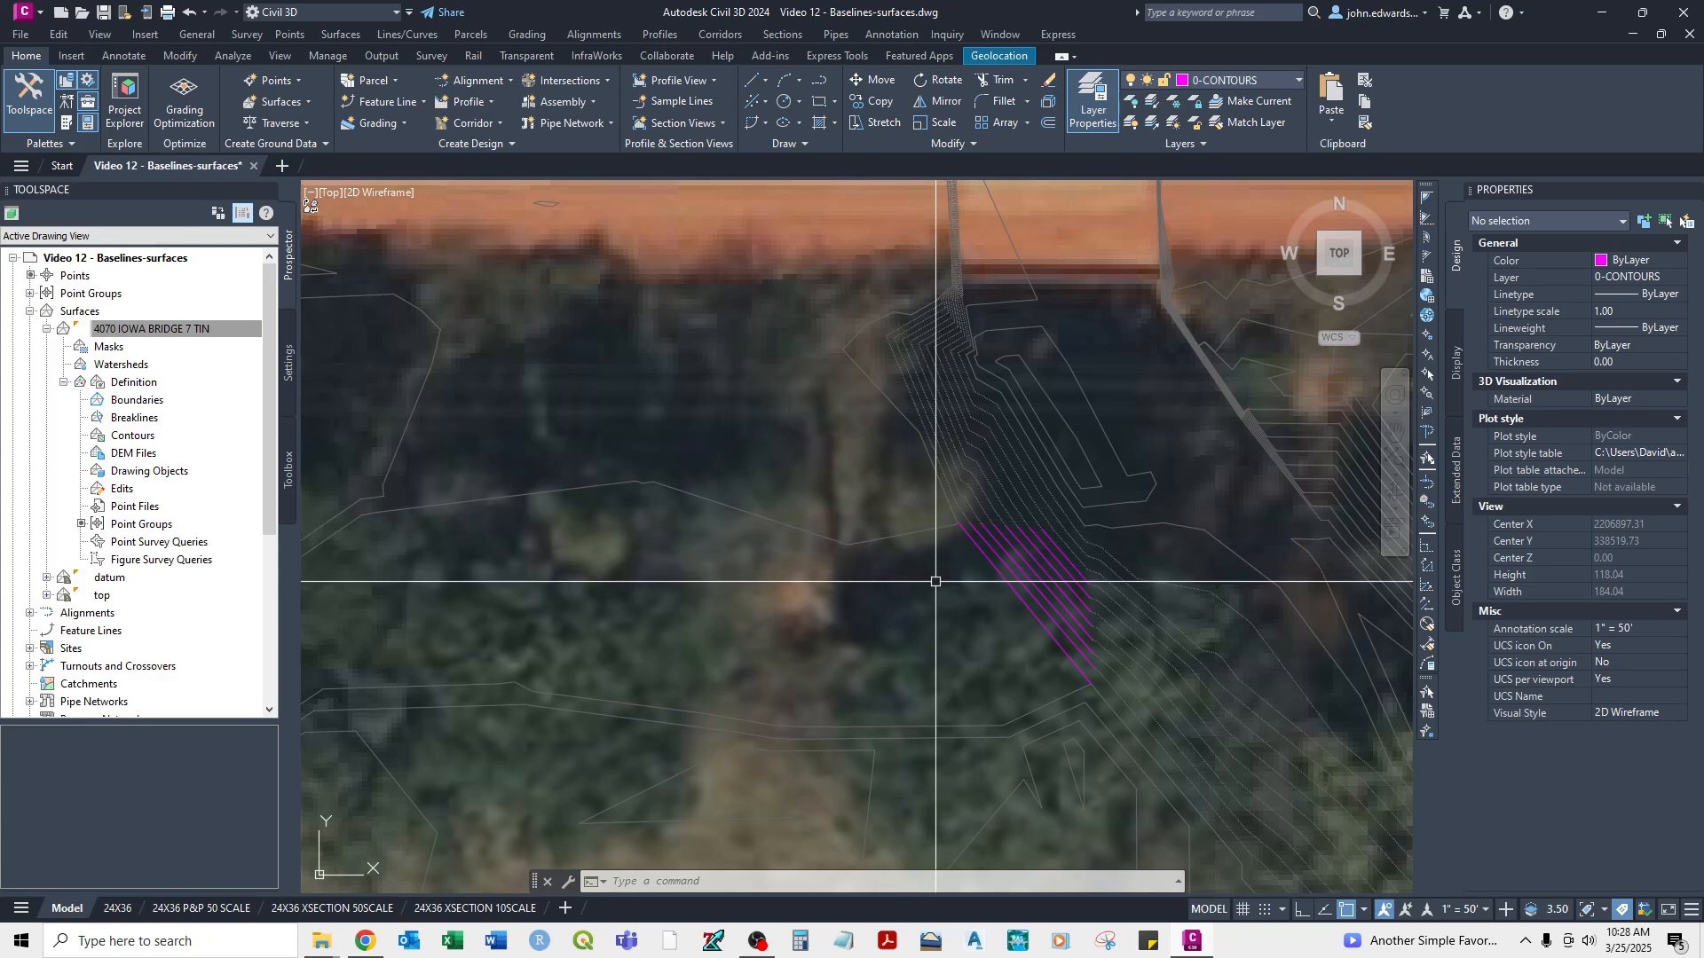
pyautogui.moveTo(867, 568)
pyautogui.mouseDown(button='middle')
pyautogui.moveTo(1187, 529)
pyautogui.moveTo(1103, 567)
pyautogui.moveTo(880, 601)
pyautogui.moveTo(958, 557)
pyautogui.mouseUp(button='middle')
pyautogui.rightClick(959, 556)
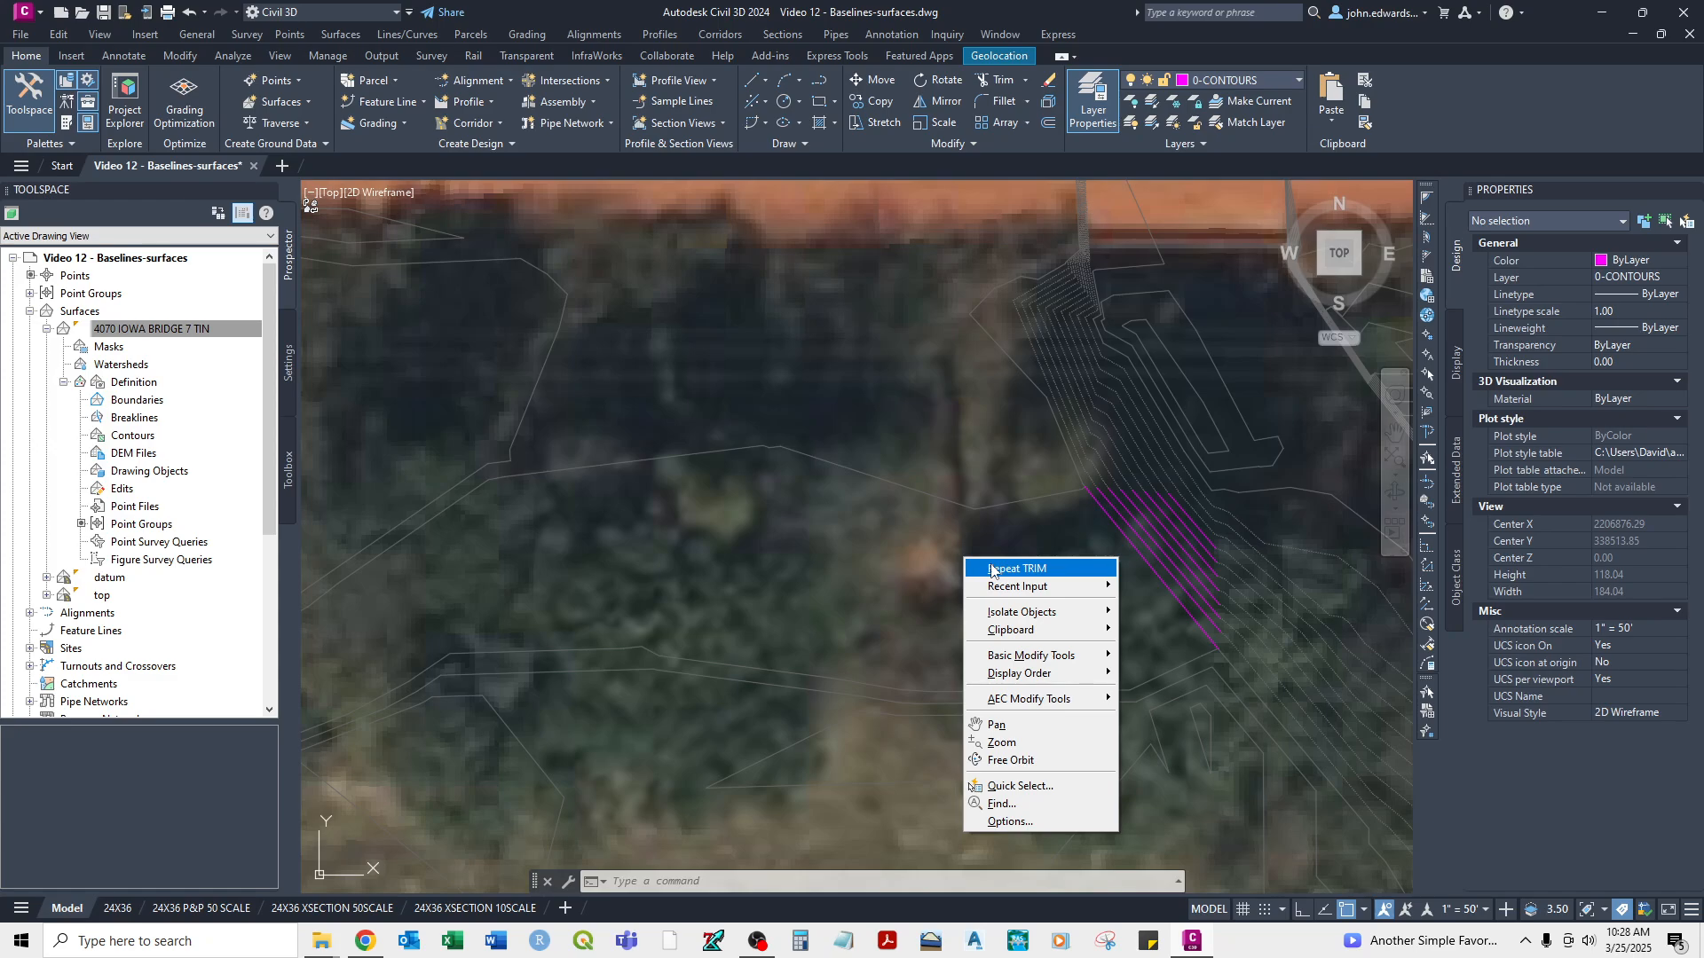
pyautogui.click(985, 565)
pyautogui.press('Return')
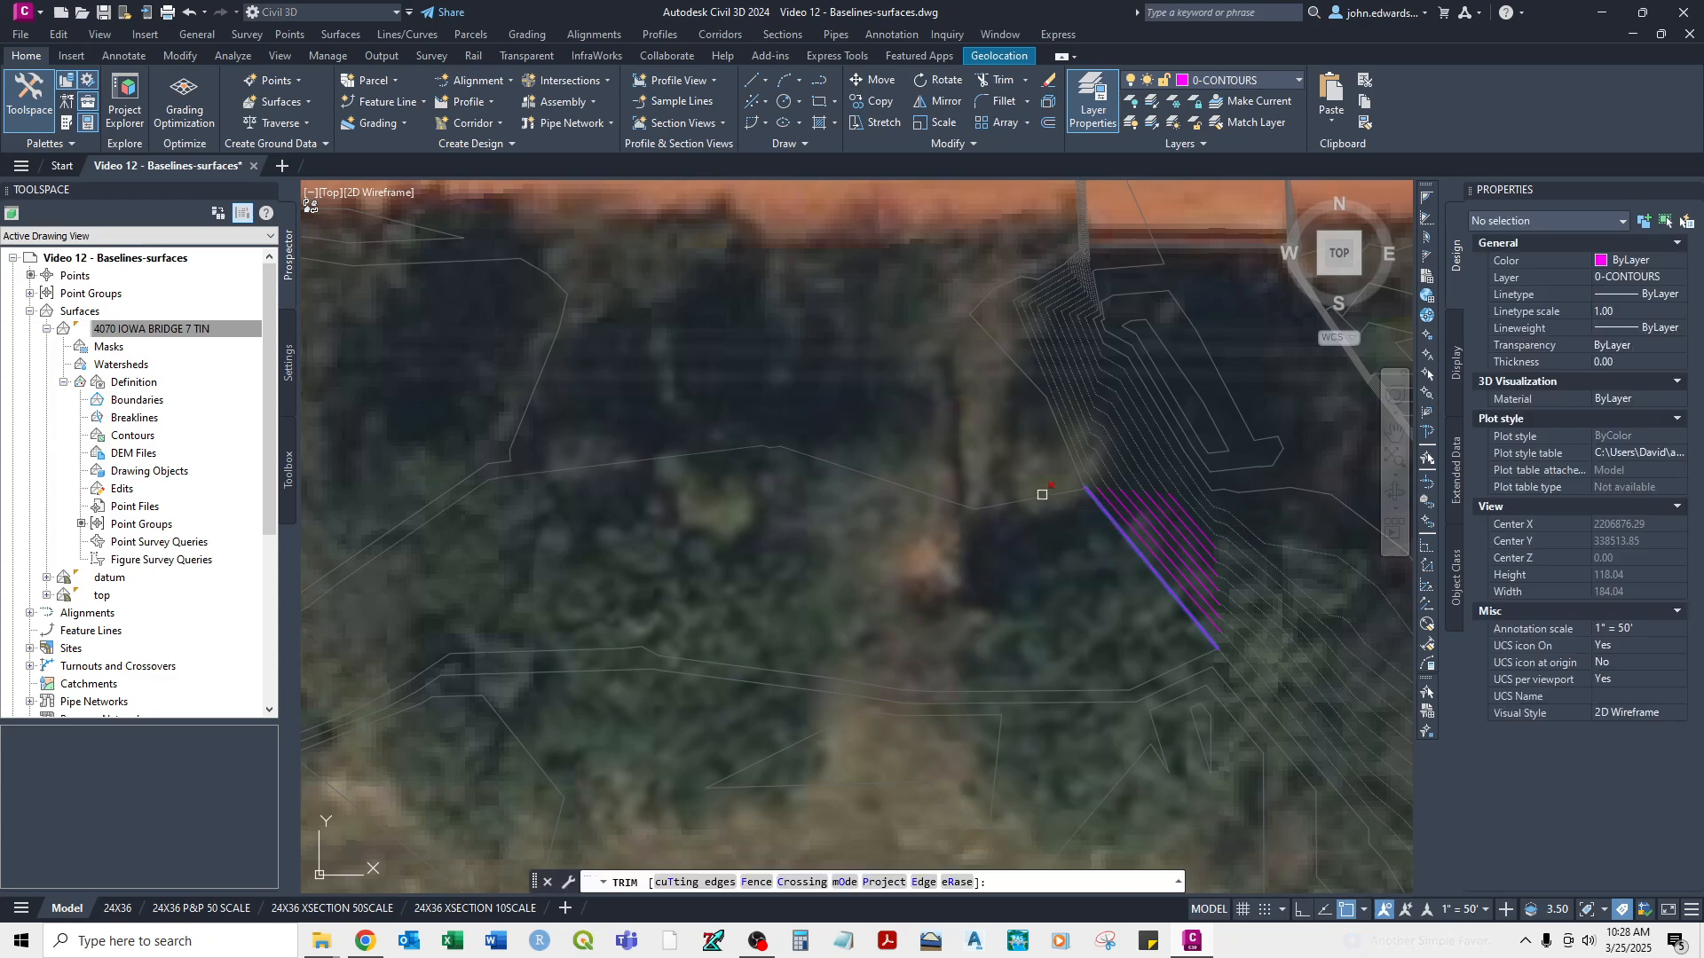
pyautogui.rightClick(954, 516)
pyautogui.press('Escape')
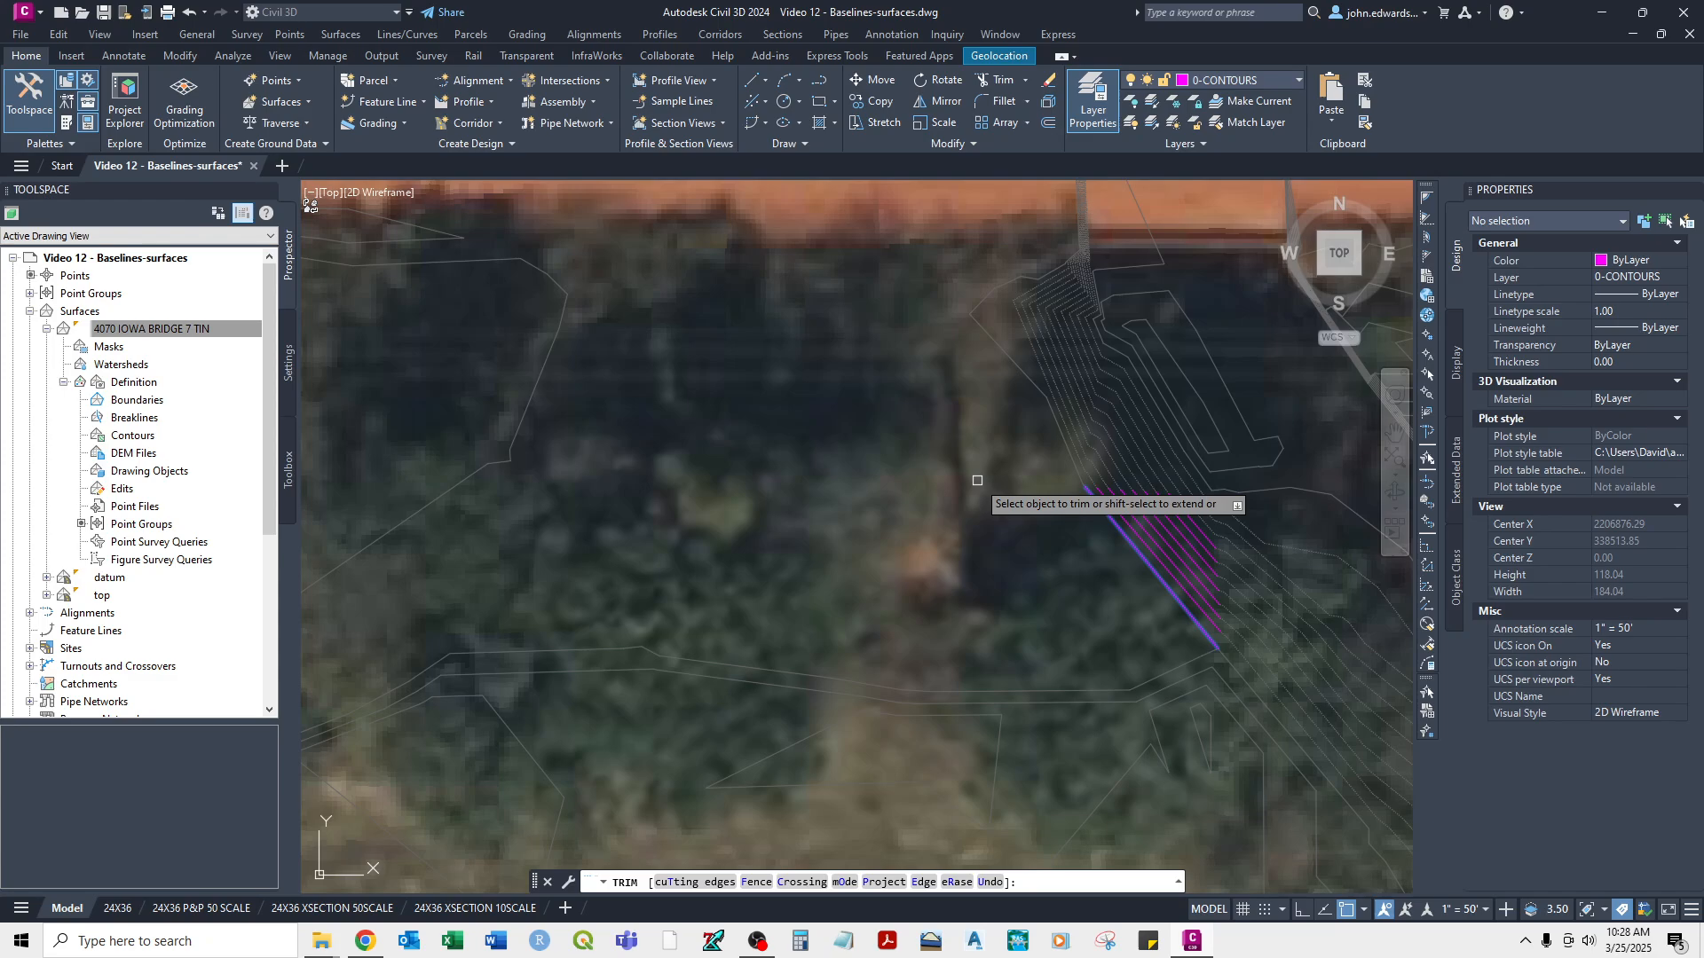
pyautogui.scroll(2, 1204, 658)
pyautogui.click(1199, 653)
pyautogui.rightClick(1009, 580)
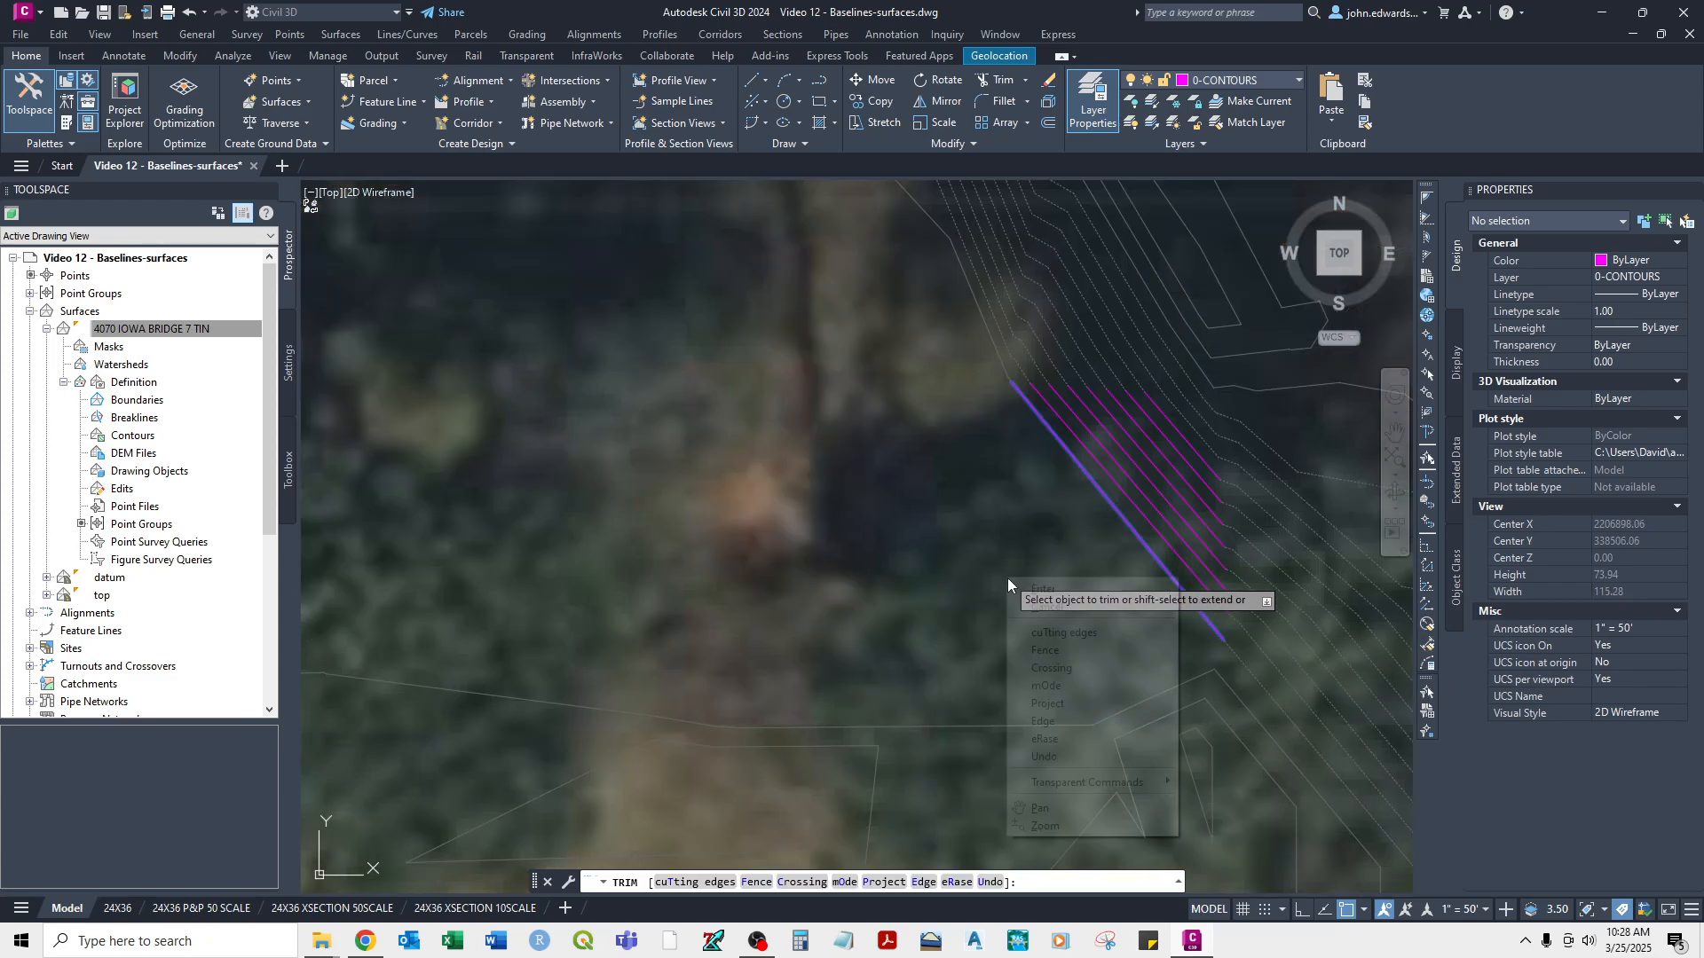
pyautogui.click(1024, 587)
# Compare the elevations of the outermost bridging polyline and the contour that meets its northern end.
pyautogui.moveTo(1028, 444); pyautogui.dragTo(1026, 522, button='middle')
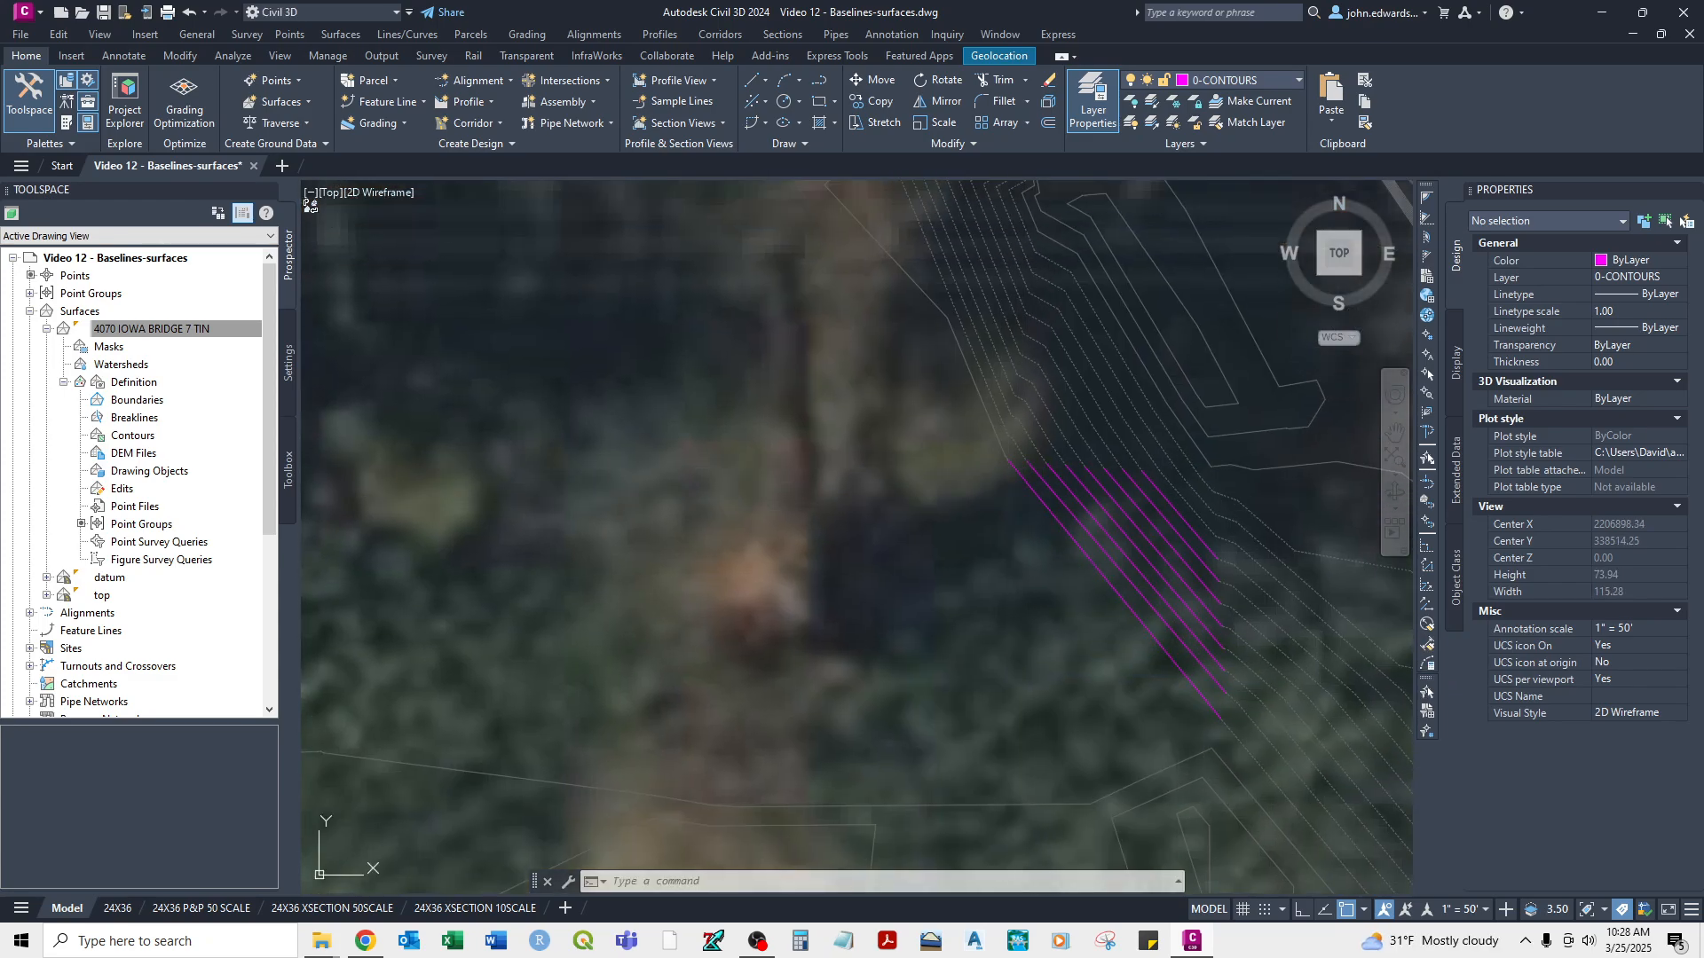
pyautogui.click(1000, 445)
pyautogui.click(1223, 720)
pyautogui.click(1243, 737)
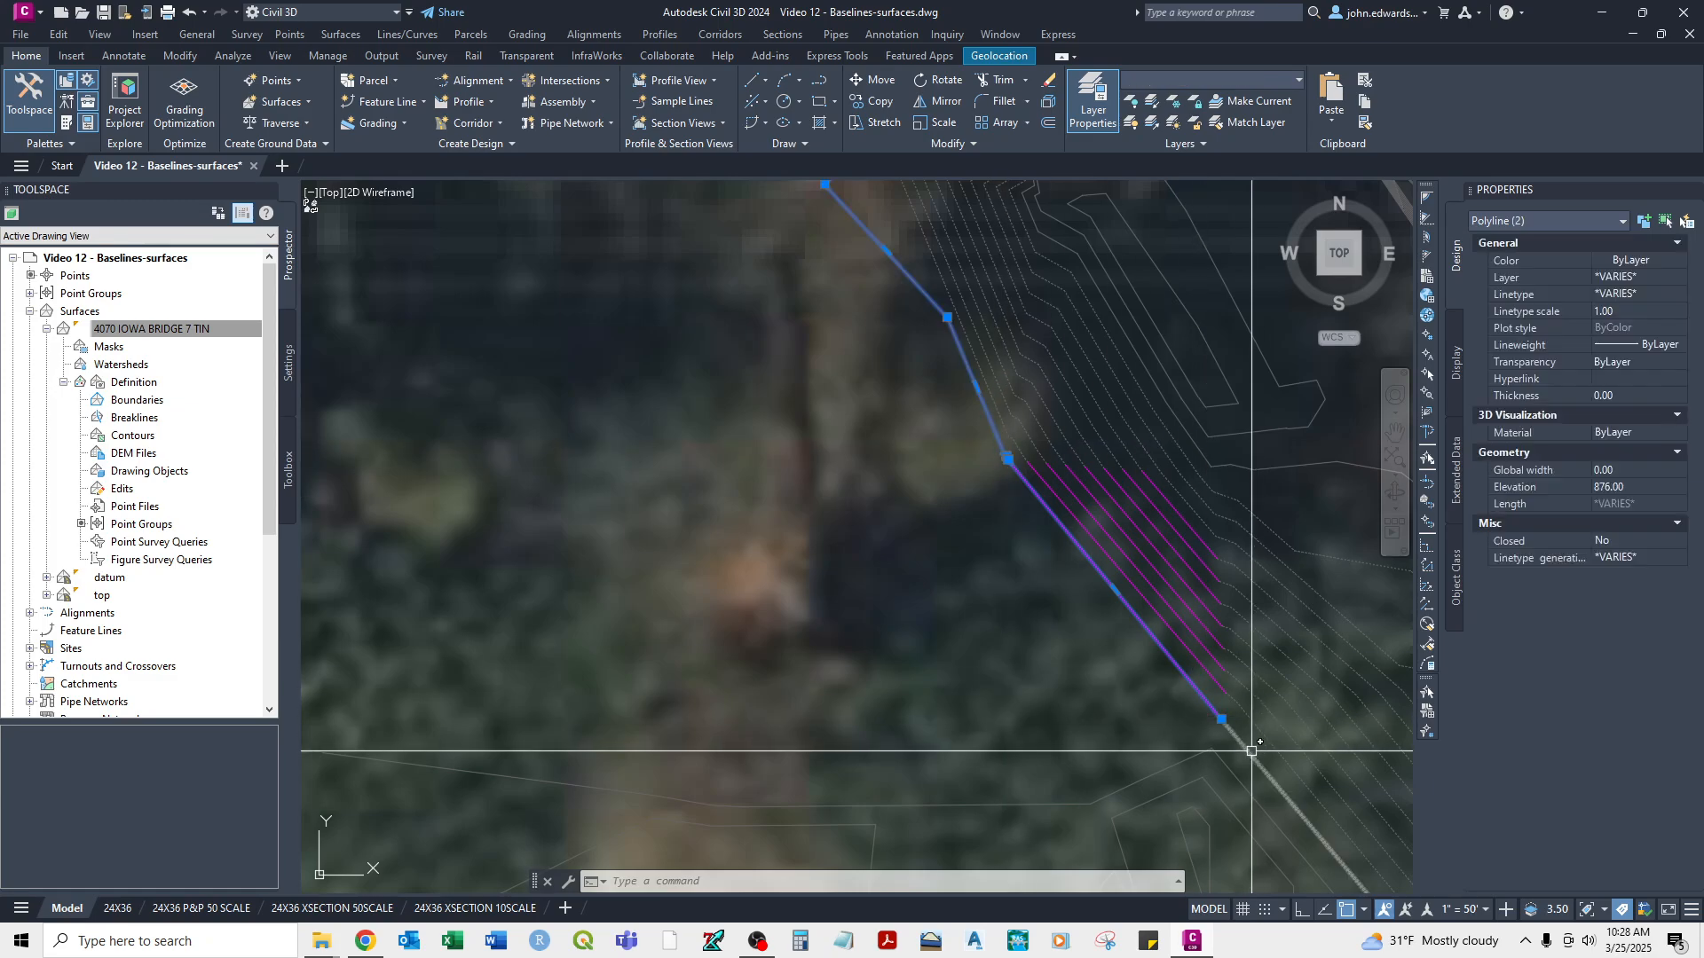
pyautogui.scroll(-4, 1109, 604)
pyautogui.moveTo(959, 609); pyautogui.dragTo(1016, 413, button='middle')
pyautogui.press('Delete')
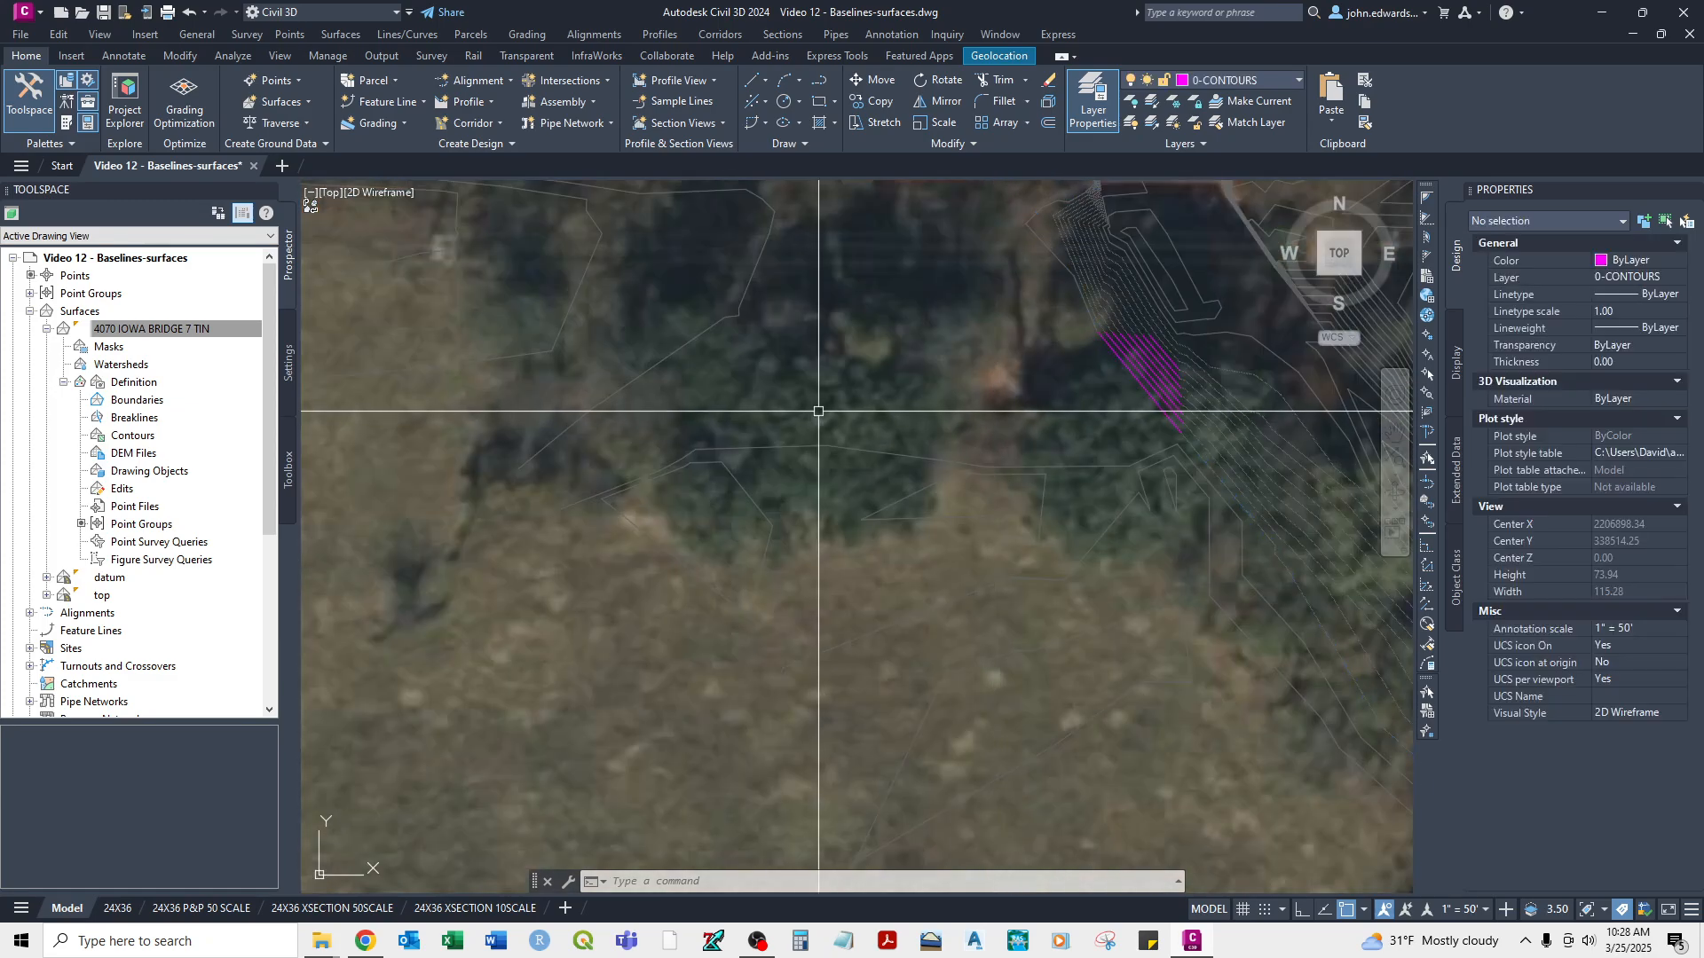
# Compare the elevations of the next contour south of the notch and the contour bending down from the road west of it.
pyautogui.scroll(2, 1039, 479)
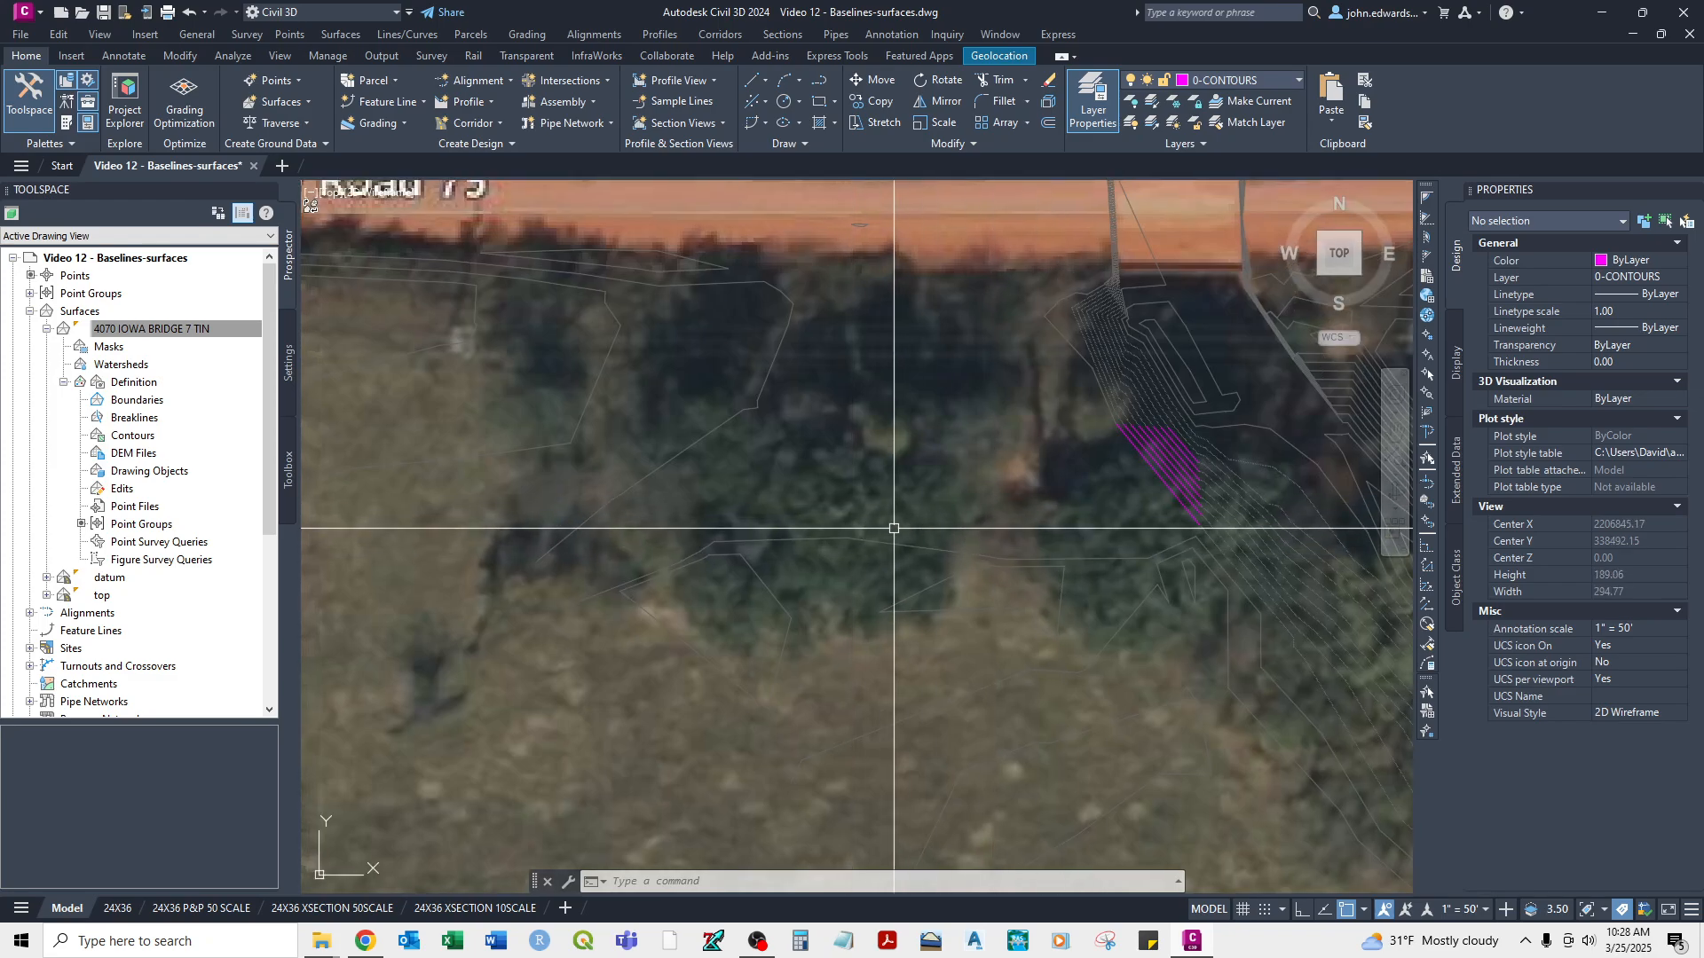
pyautogui.click(868, 537)
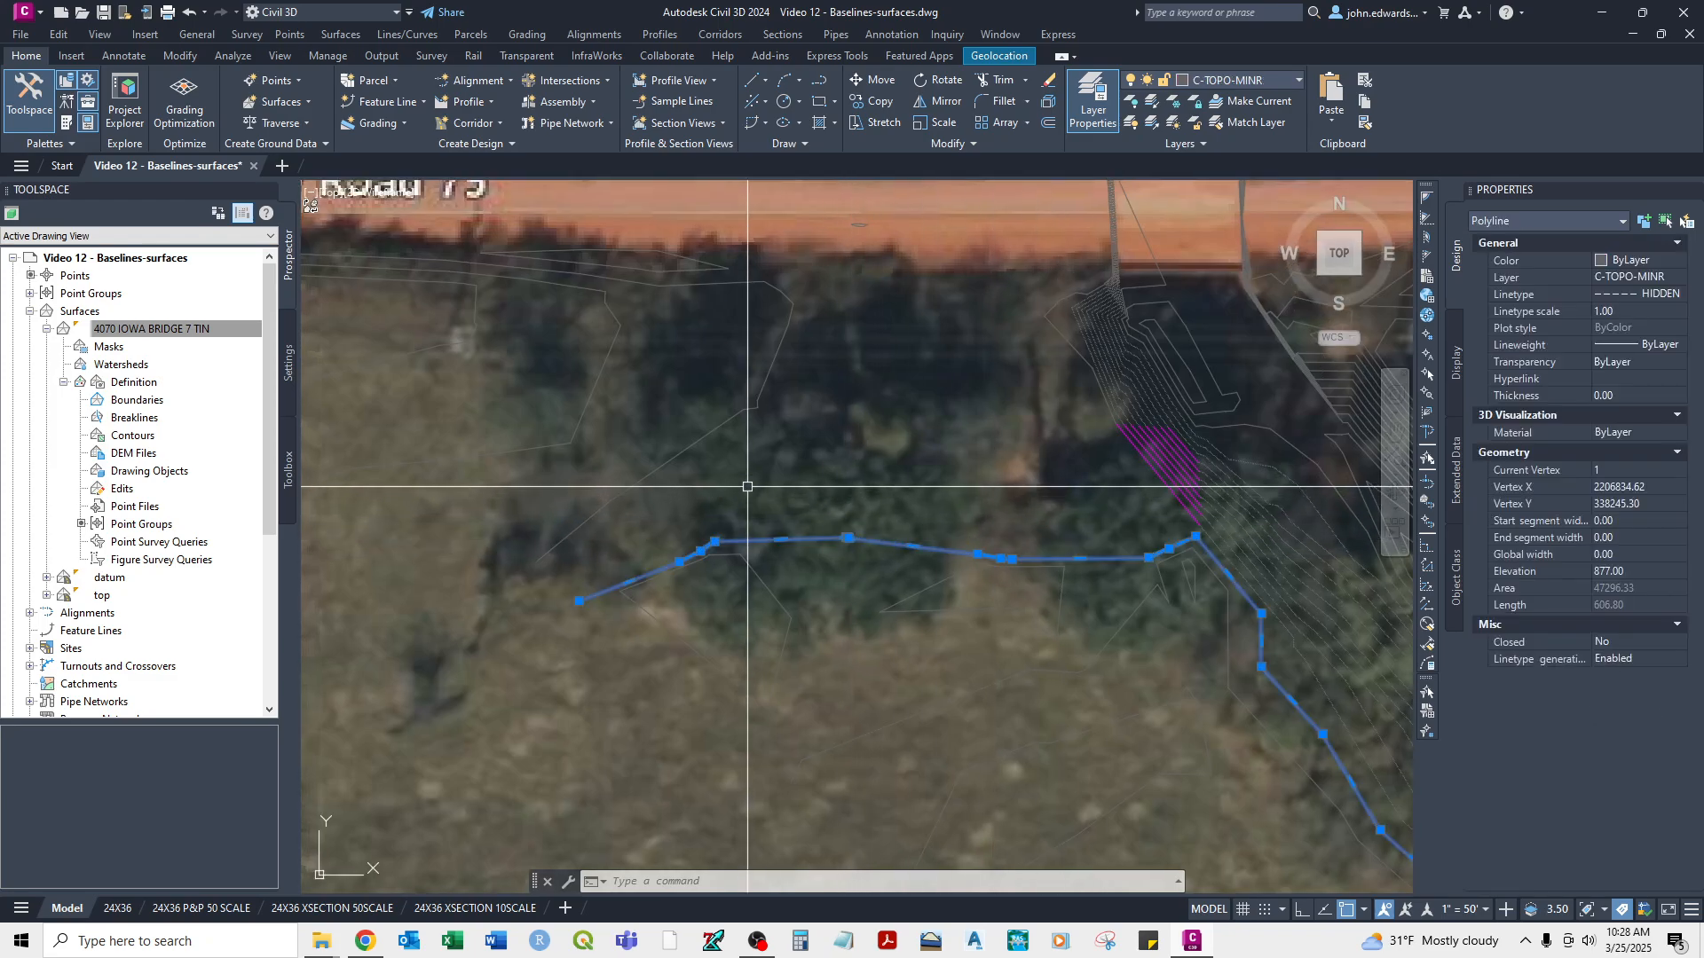
pyautogui.click(761, 395)
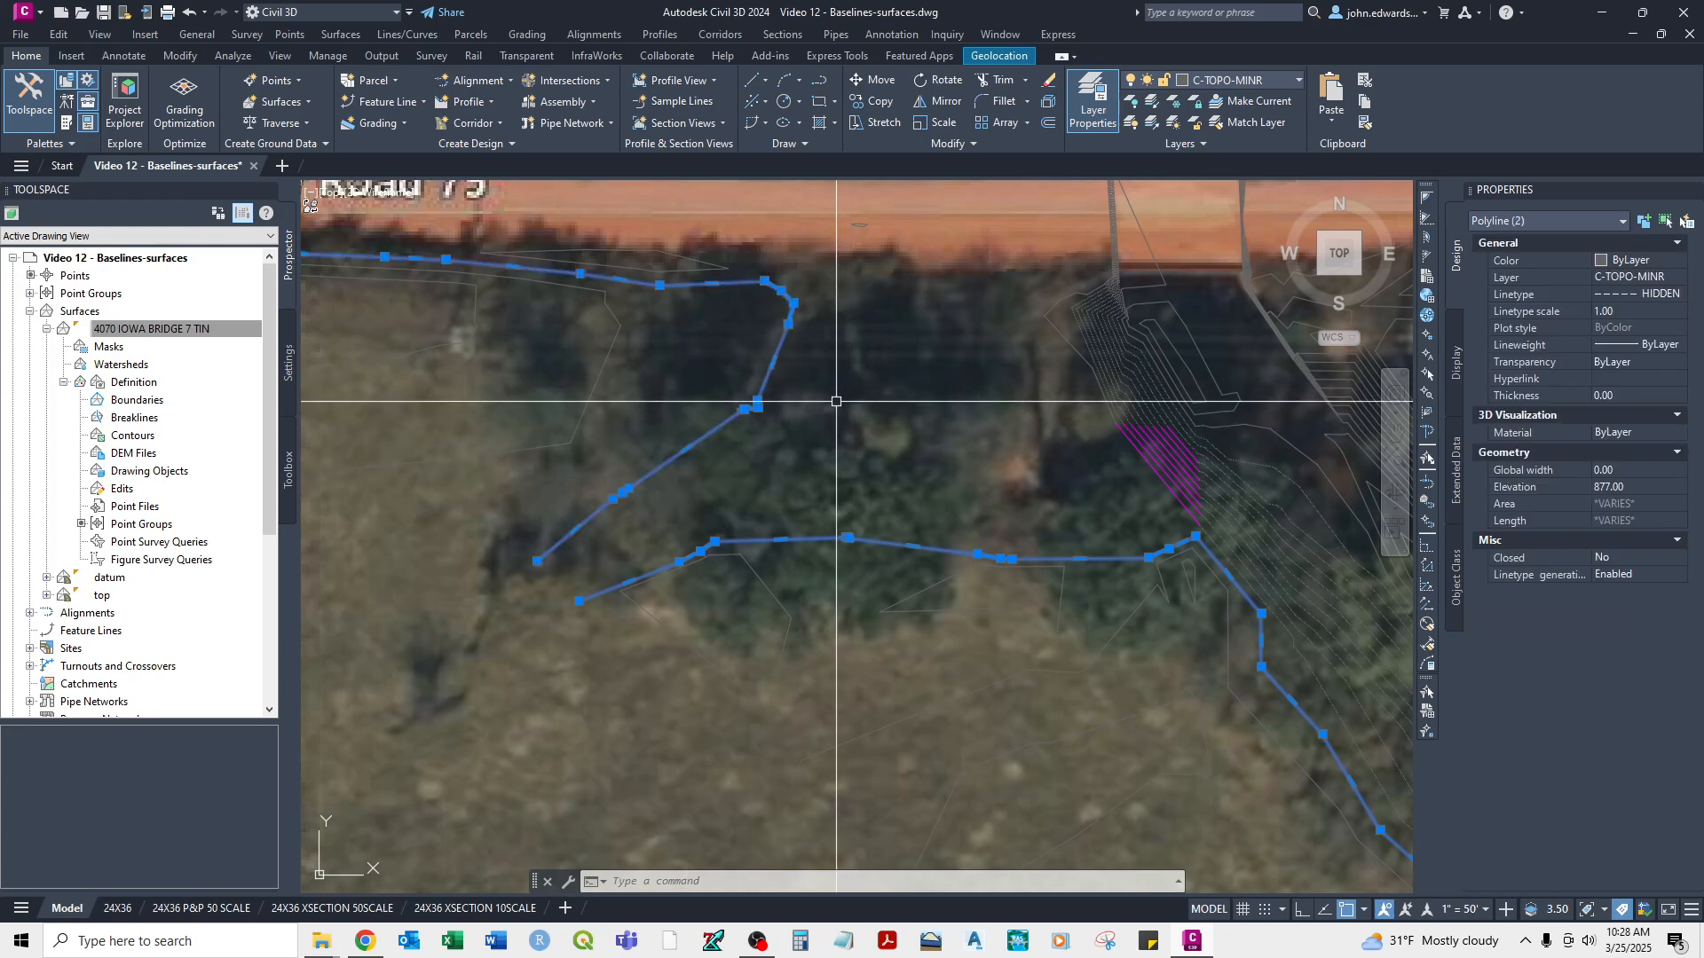
pyautogui.scroll(2, 812, 538)
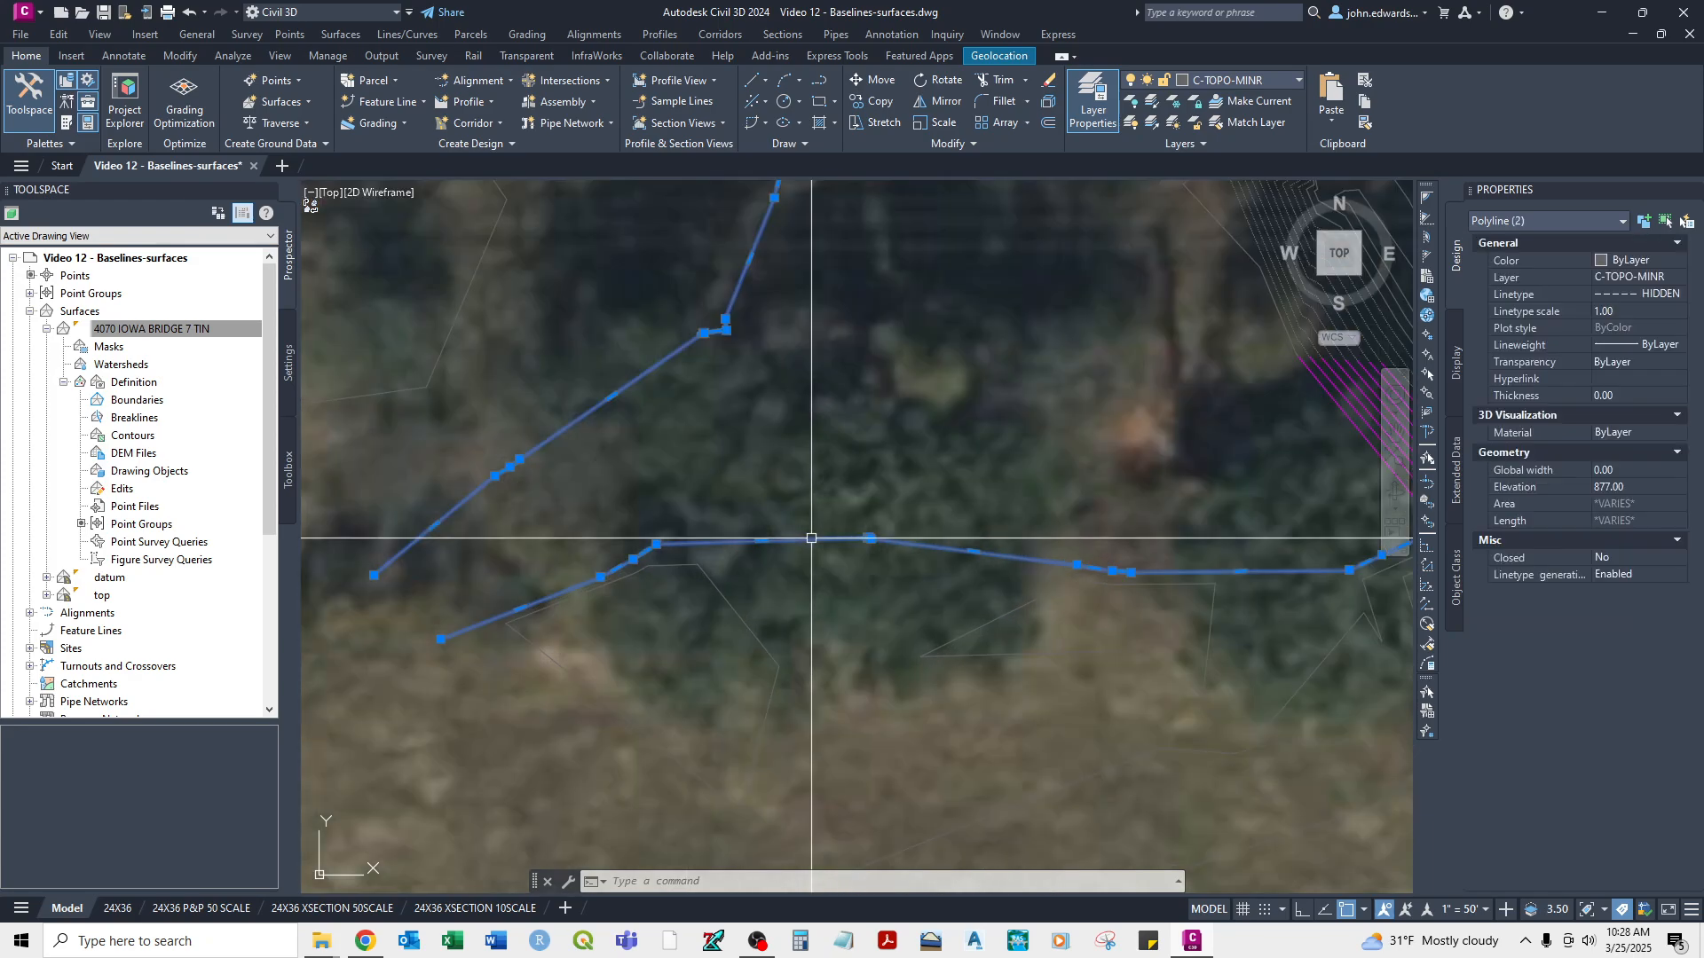
pyautogui.press('Escape')
# Draw a two-segment polyline bridging the bend of the northern elevation 877 contour to a vertex on the southern one.
pyautogui.write('pl')
pyautogui.press('Return')
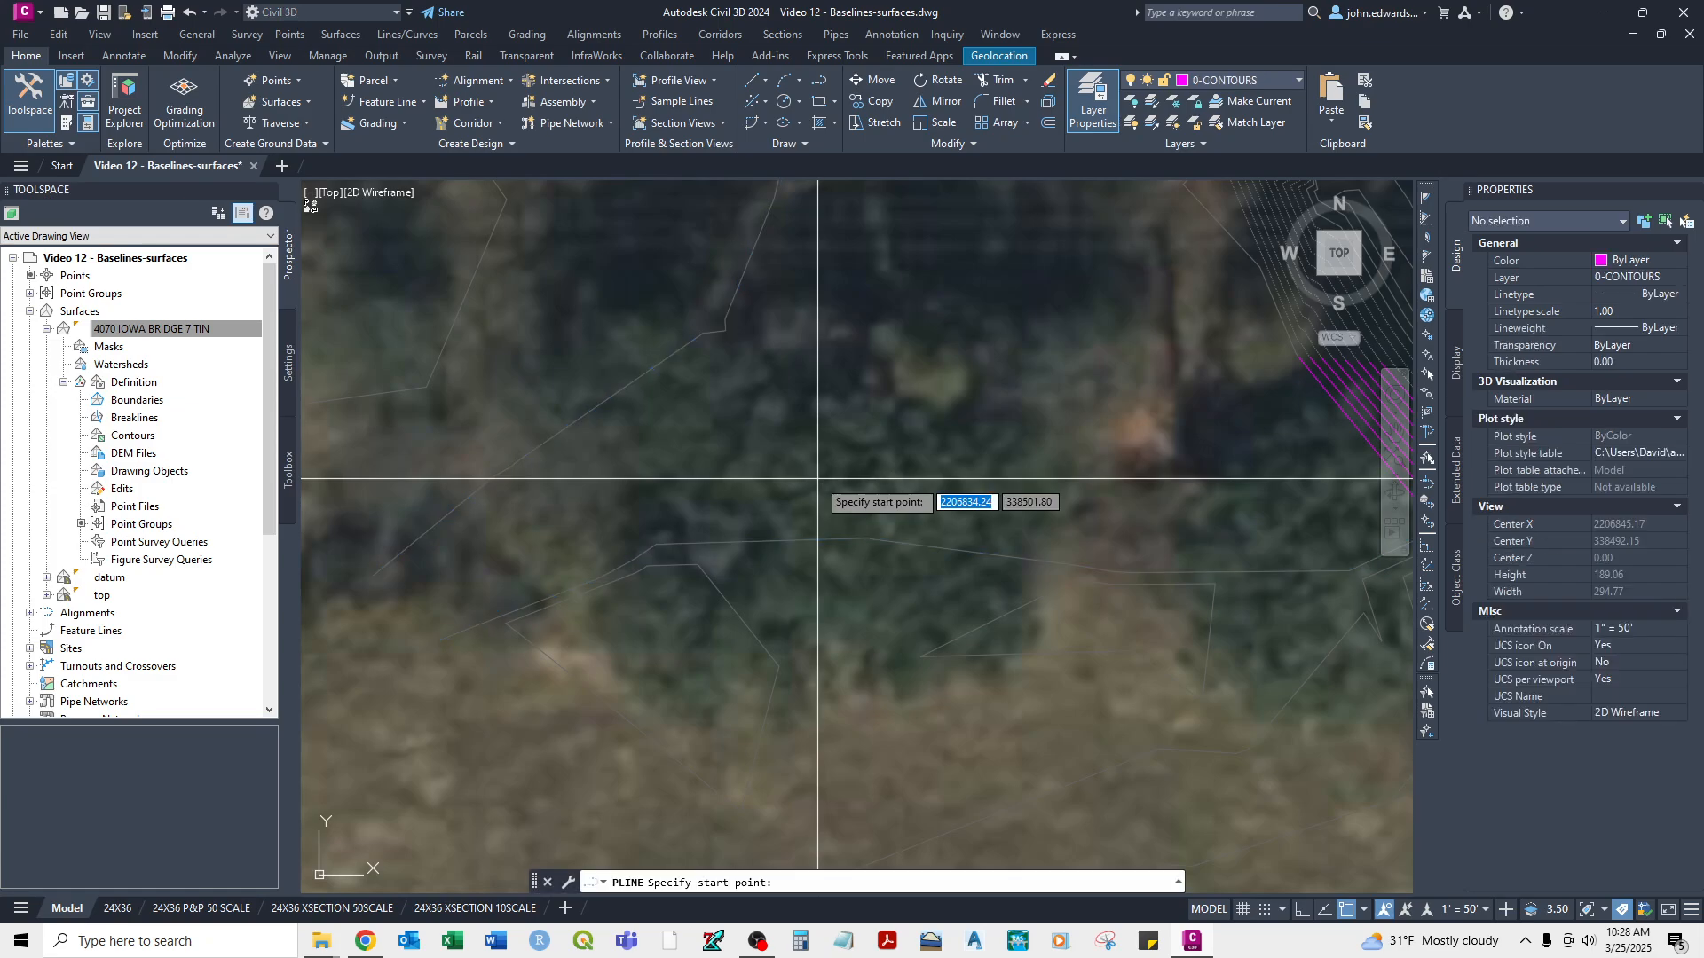
pyautogui.click(726, 330)
pyautogui.click(759, 429)
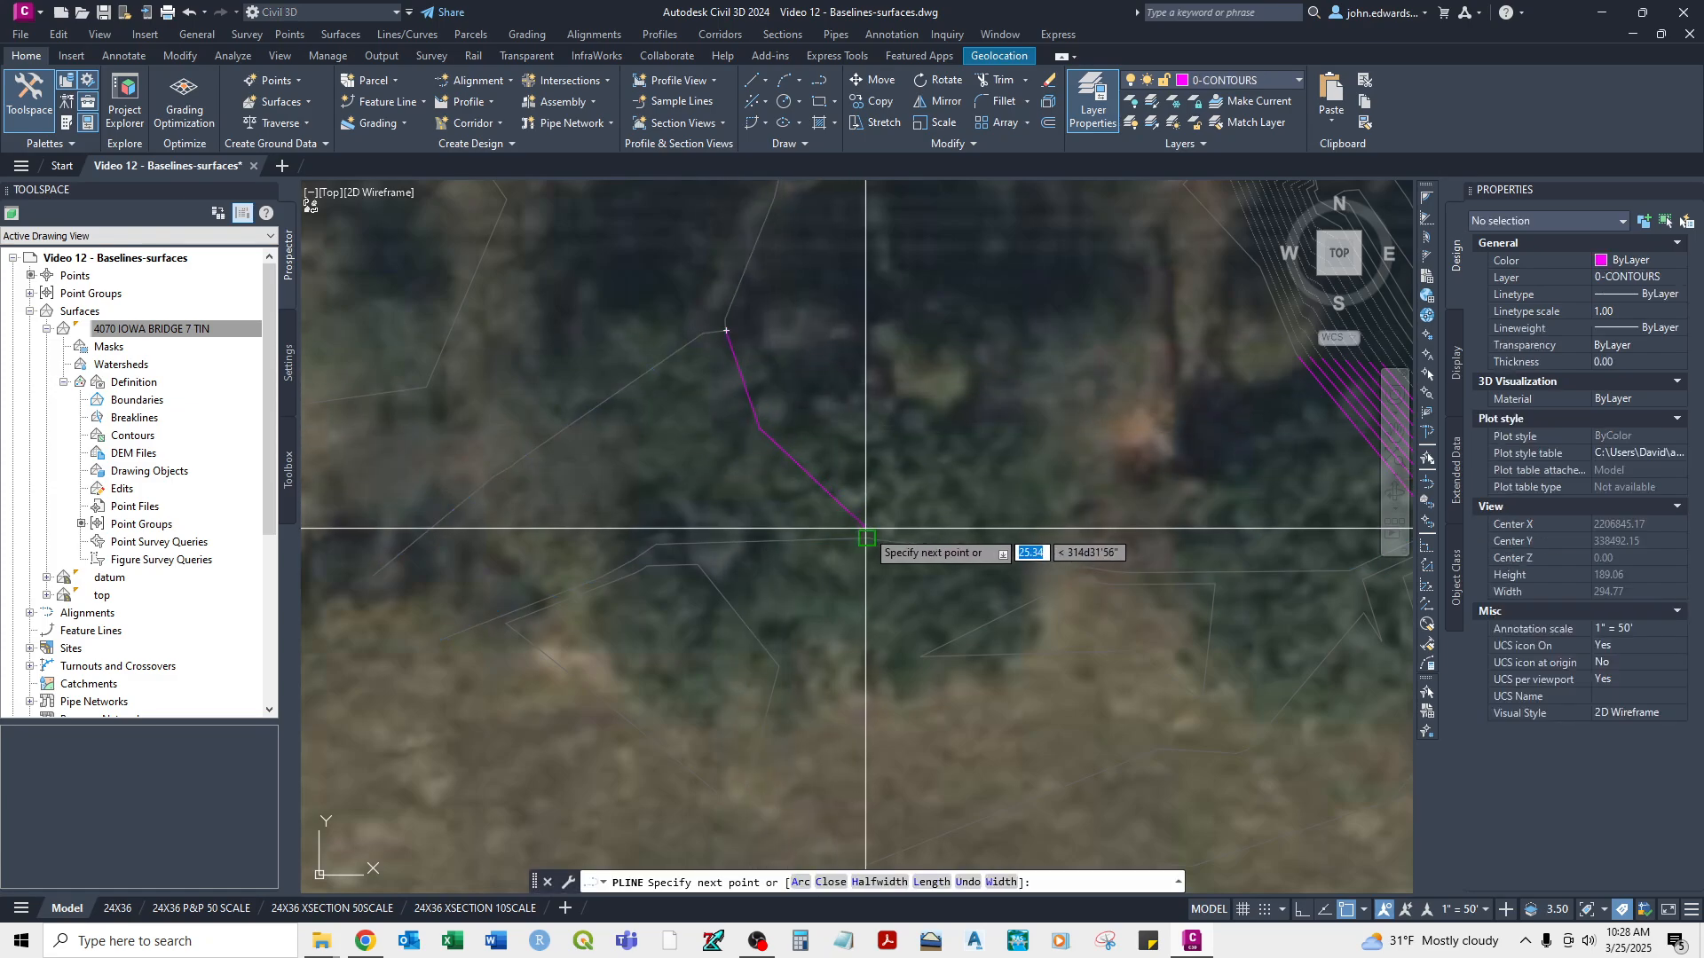
pyautogui.rightClick(892, 467)
pyautogui.click(923, 476)
# Trim the western tails of both elevation 877 contours back to the new two-segment bridging polyline.
pyautogui.scroll(-4, 647, 613)
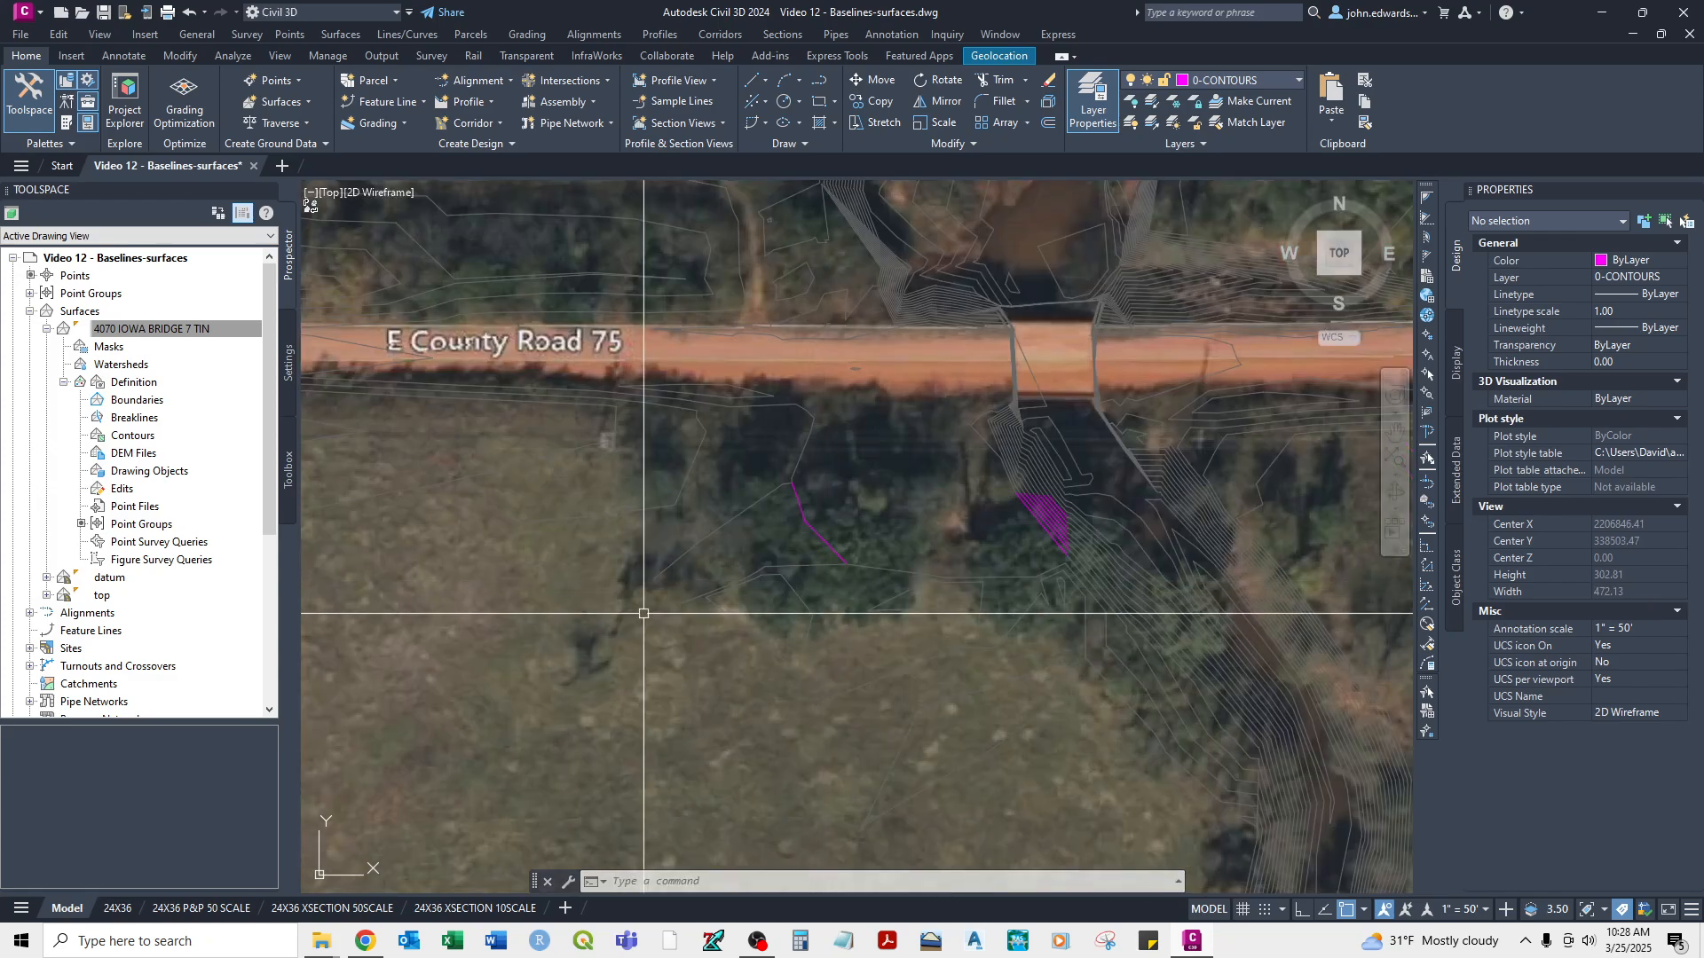
pyautogui.scroll(4, 769, 581)
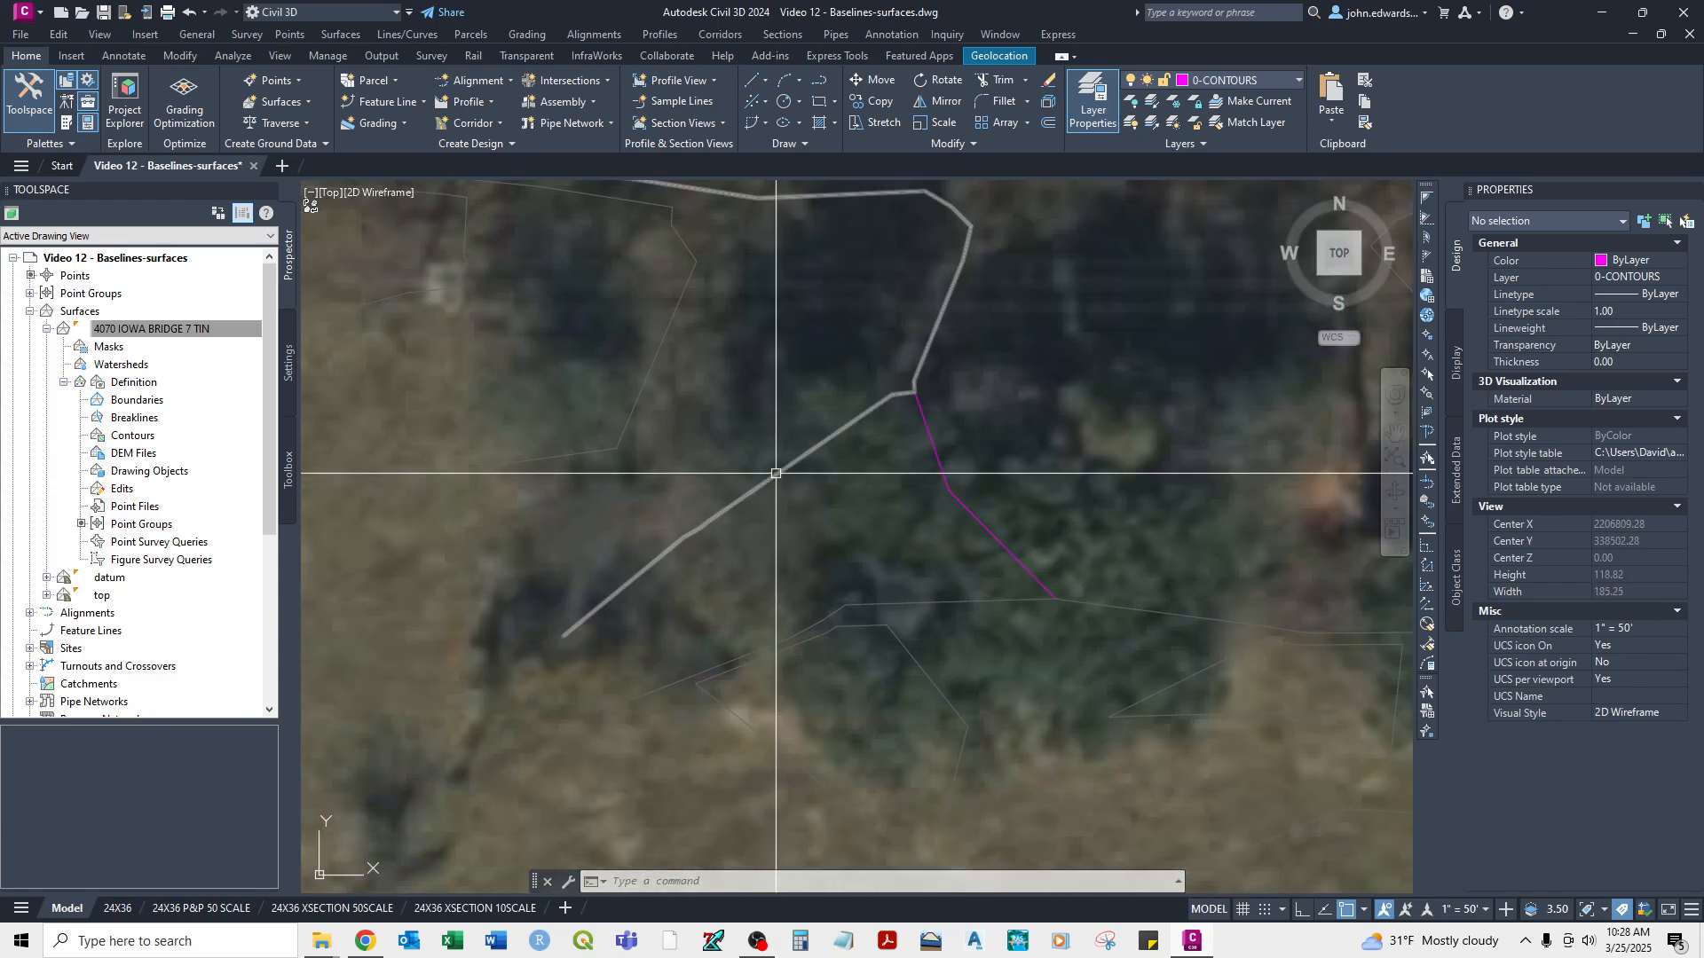
pyautogui.press('Return')
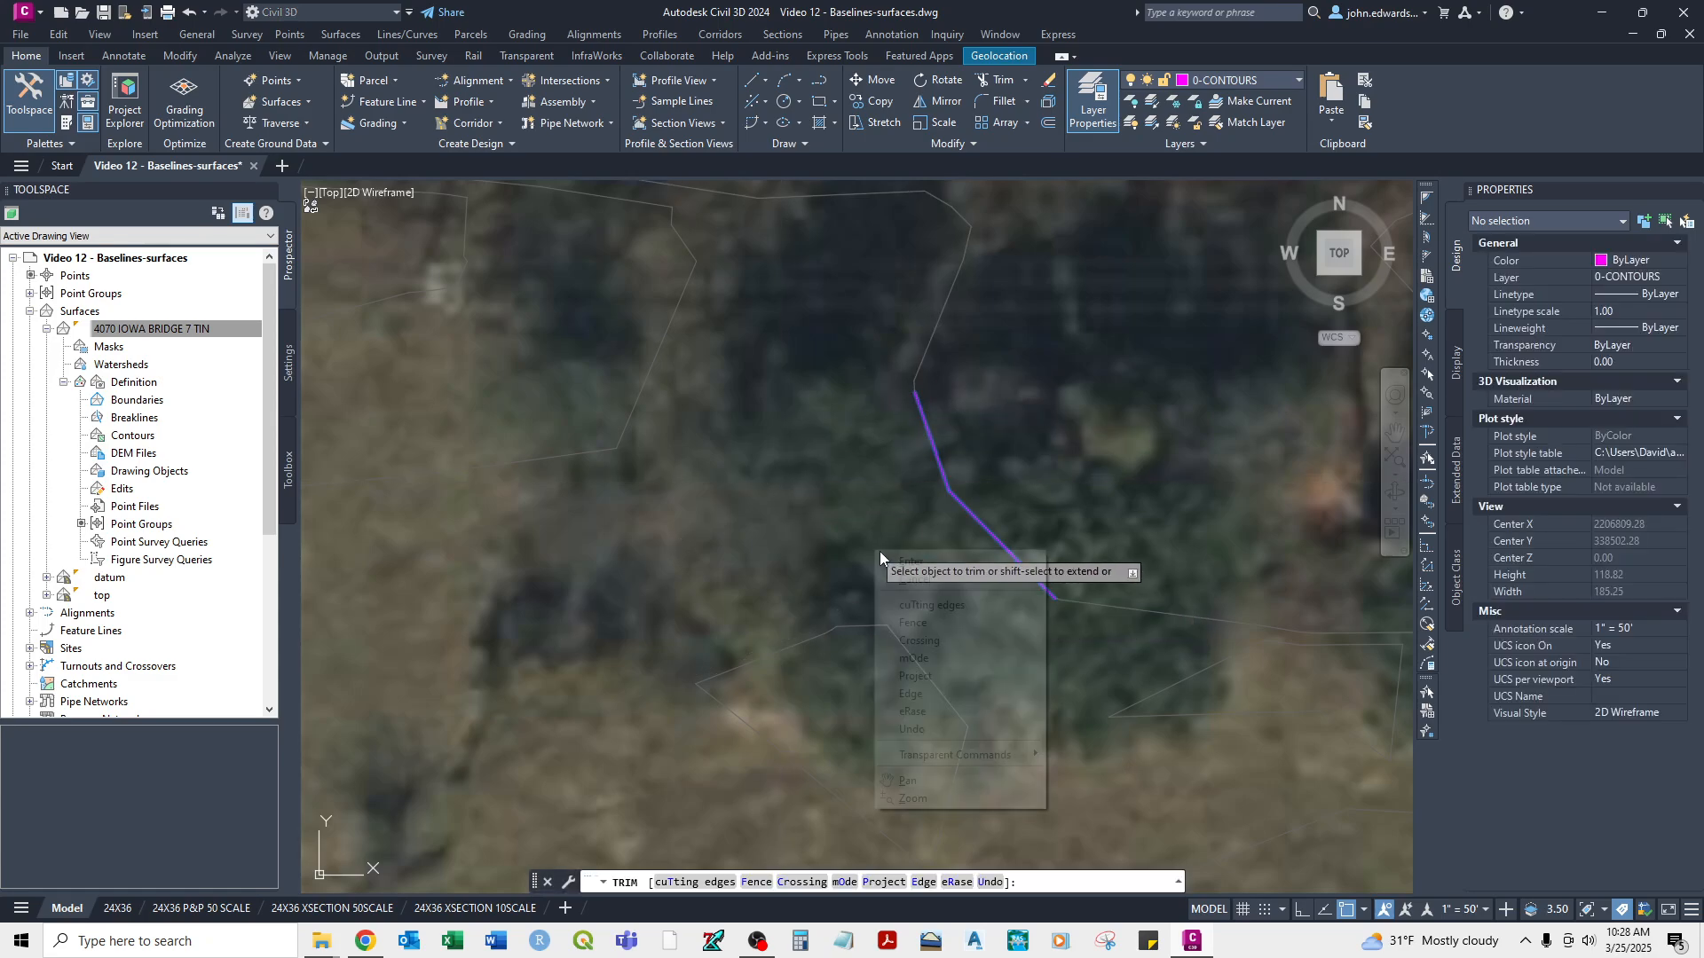
pyautogui.press('Escape')
# Examine the straightened contours south of the road and the existing contours around the bridge opening.
pyautogui.scroll(-4, 915, 563)
pyautogui.moveTo(1087, 567); pyautogui.dragTo(923, 568, button='middle')
pyautogui.scroll(4, 1011, 595)
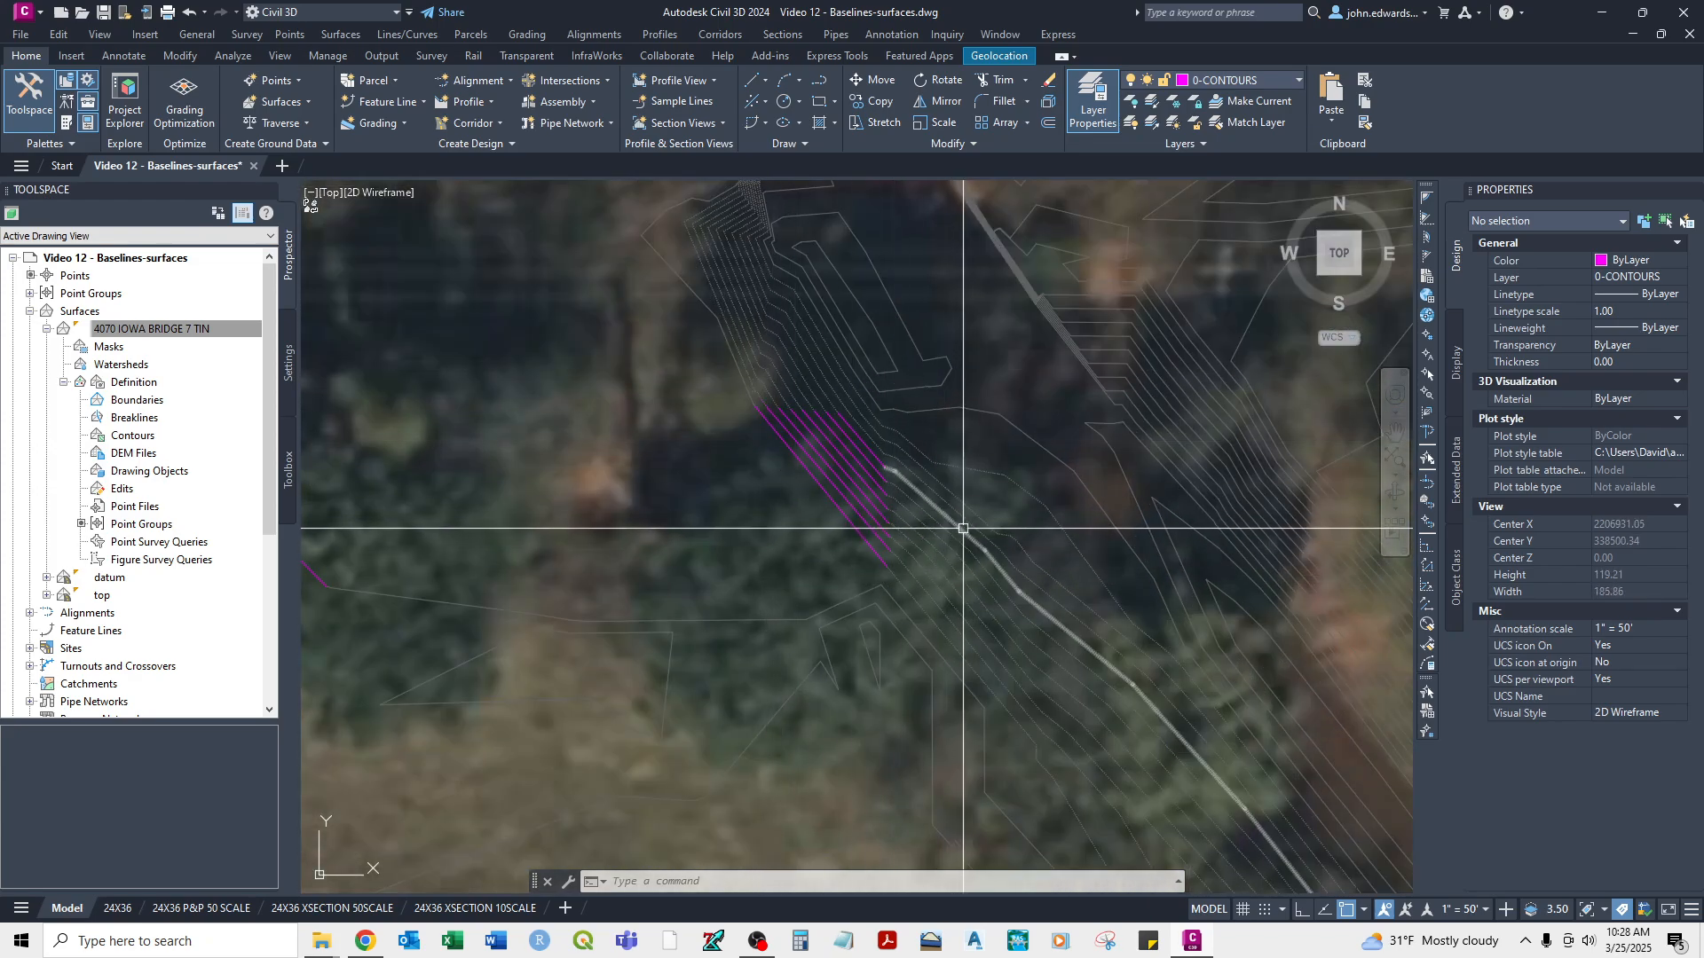
pyautogui.scroll(-4, 974, 552)
pyautogui.moveTo(890, 402); pyautogui.dragTo(1023, 827, button='middle')
pyautogui.moveTo(980, 616); pyautogui.dragTo(920, 376, button='middle')
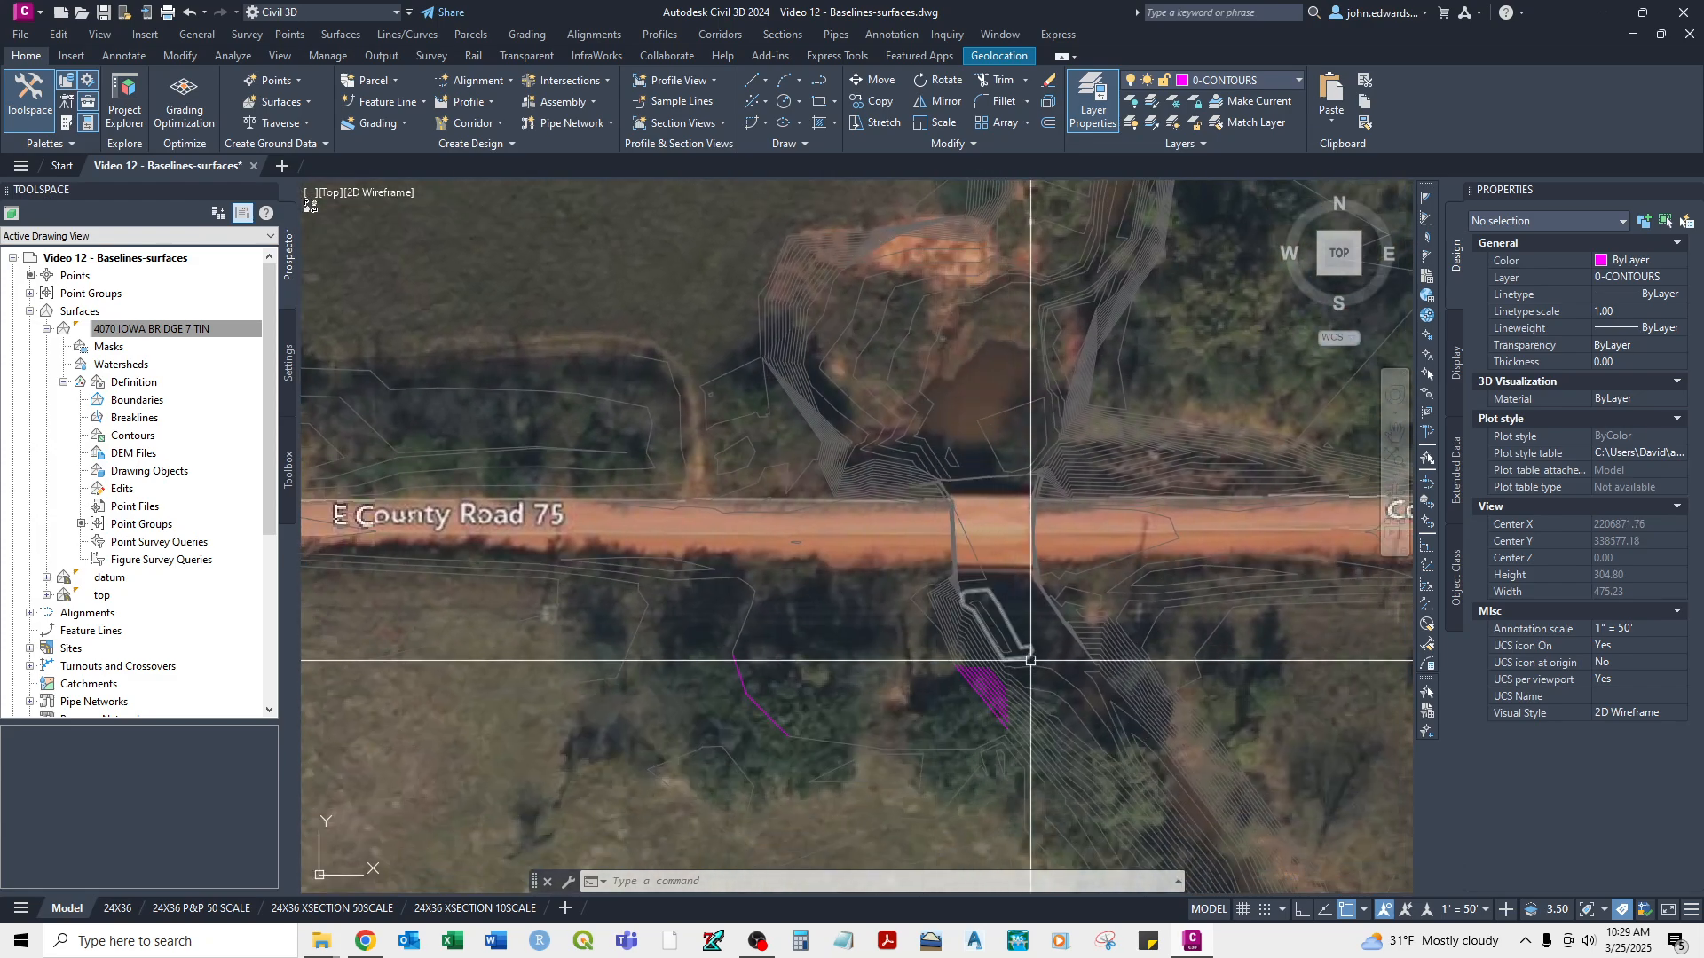
pyautogui.scroll(2, 1073, 647)
pyautogui.moveTo(1041, 610)
pyautogui.mouseDown(button='middle')
pyautogui.moveTo(913, 703)
pyautogui.moveTo(887, 666)
pyautogui.mouseUp(button='middle')
pyautogui.scroll(2, 728, 572)
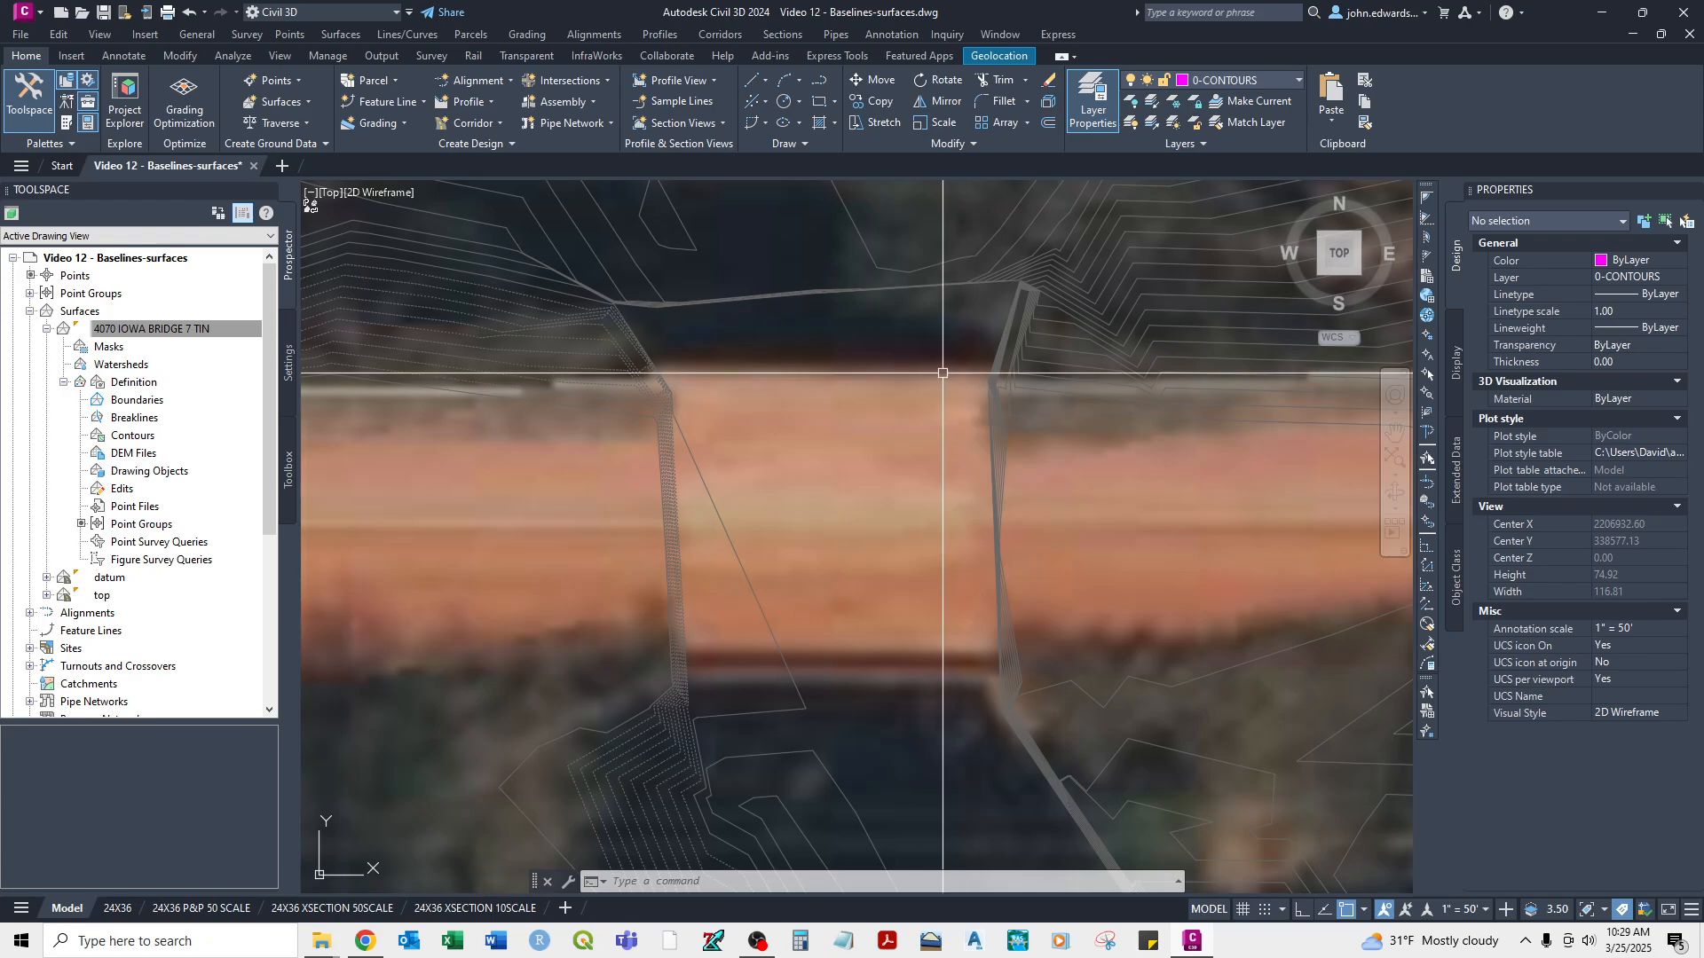
# Review the contours along both banks north and south of the bridge, including the straightened ones across the notch.
pyautogui.scroll(-4, 1019, 309)
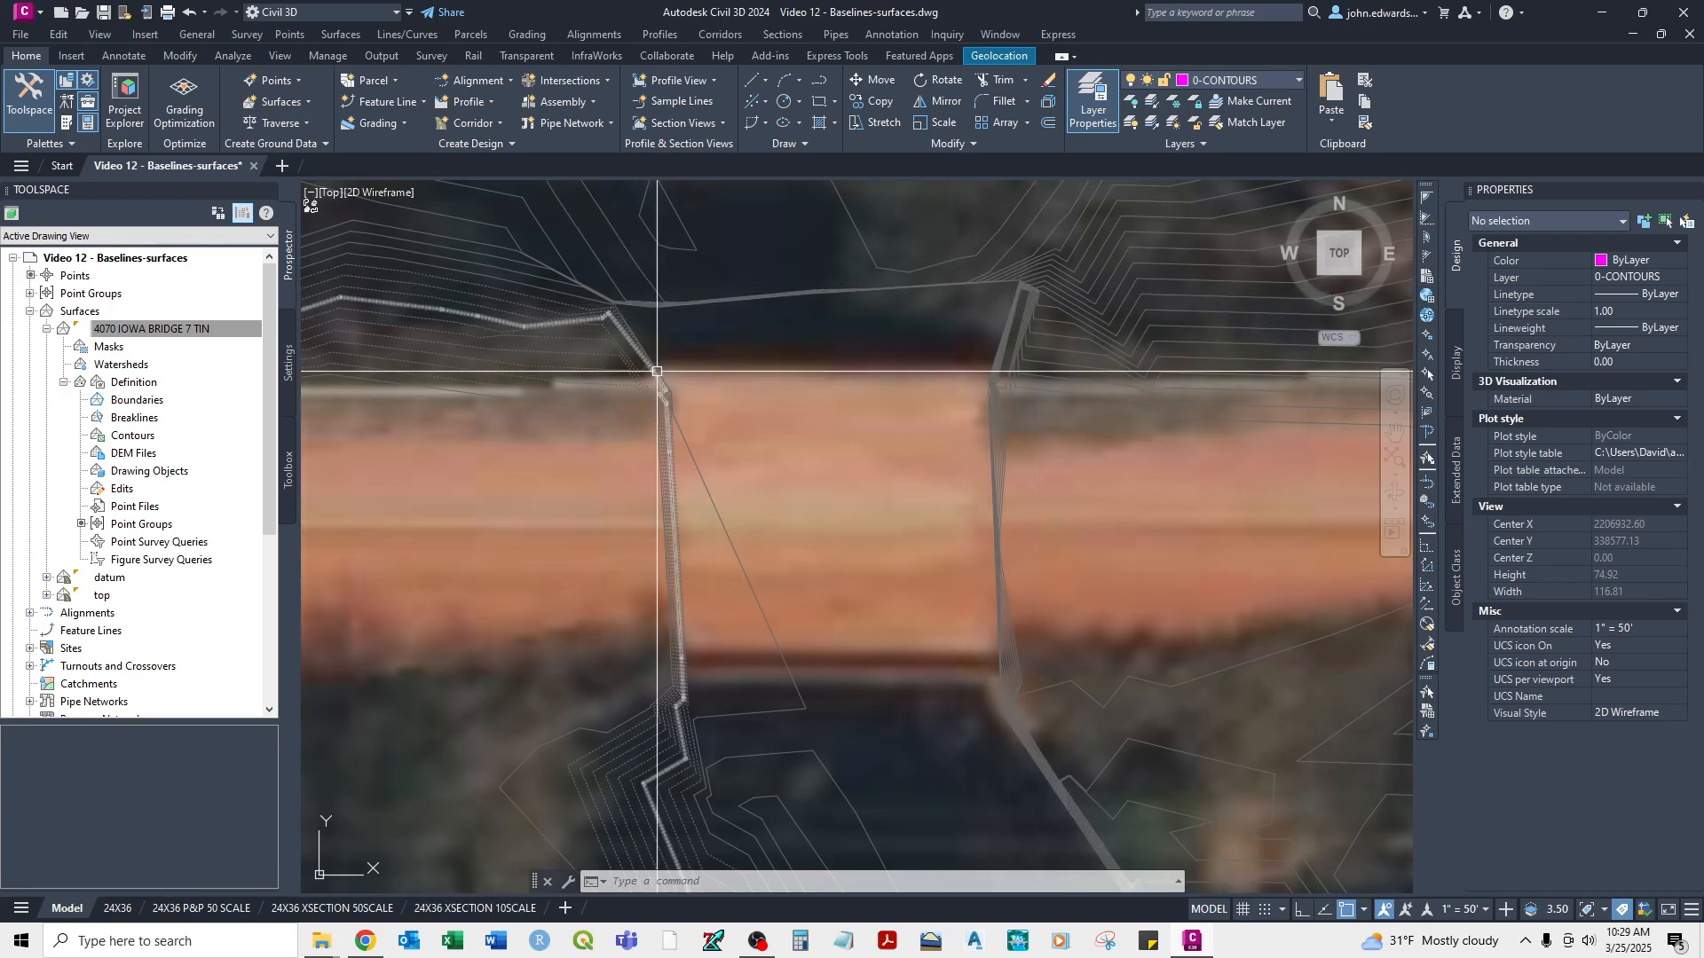
pyautogui.scroll(3, 822, 399)
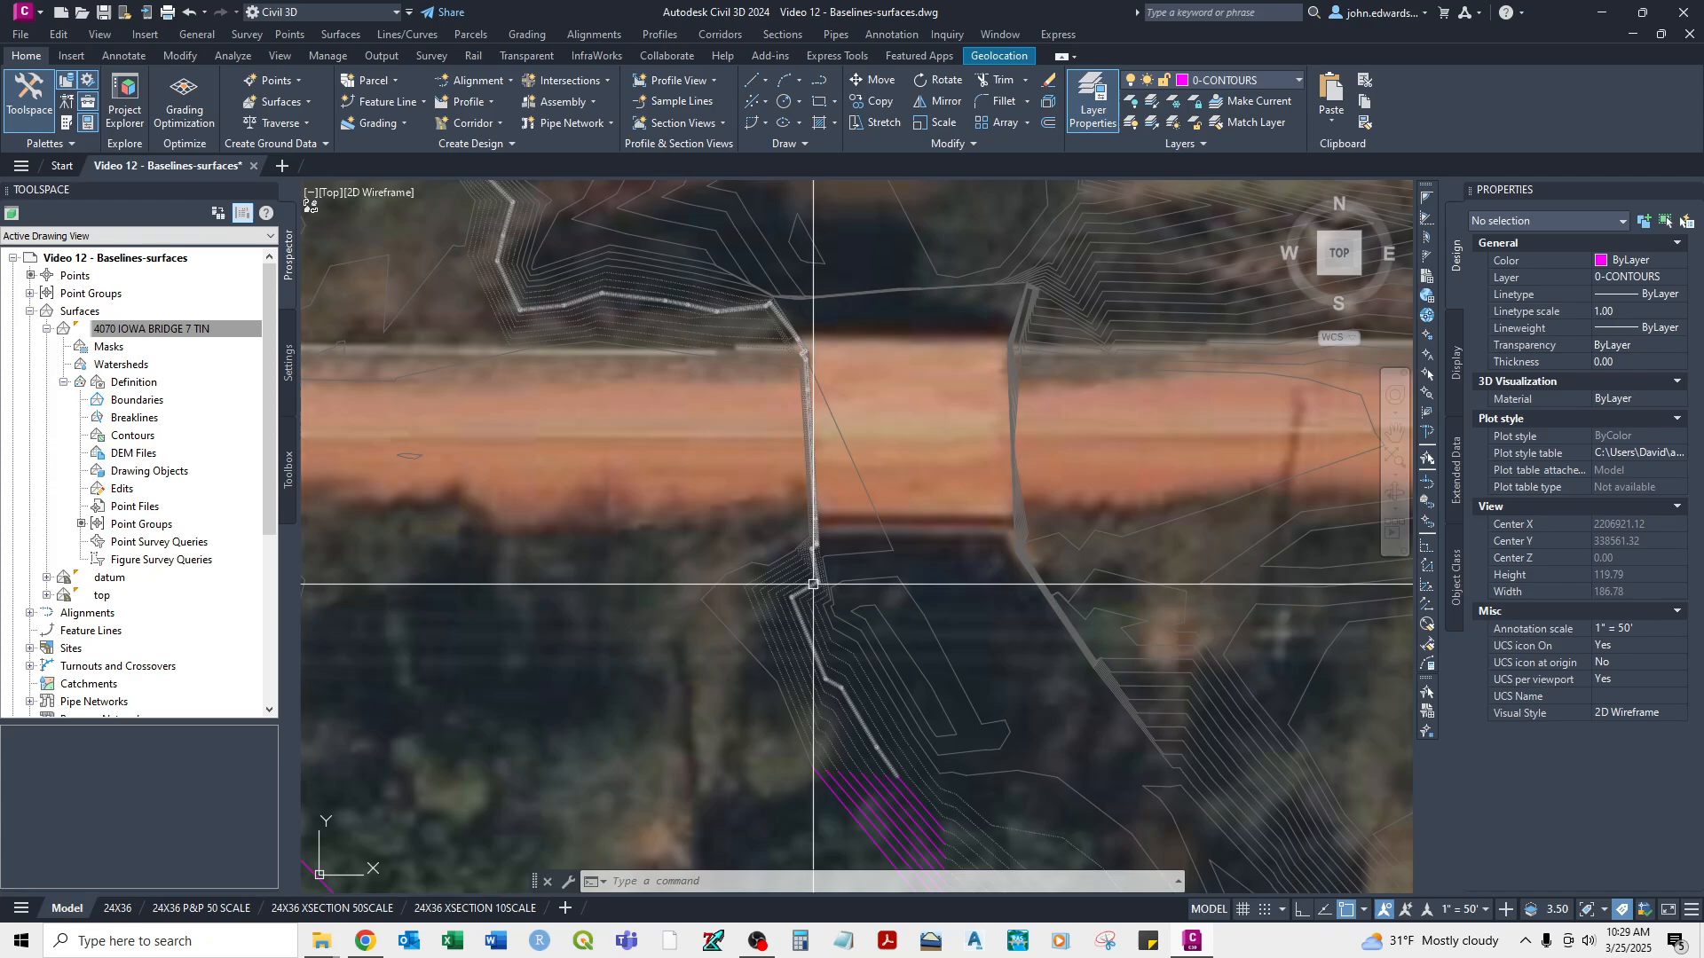
pyautogui.scroll(-2, 814, 515)
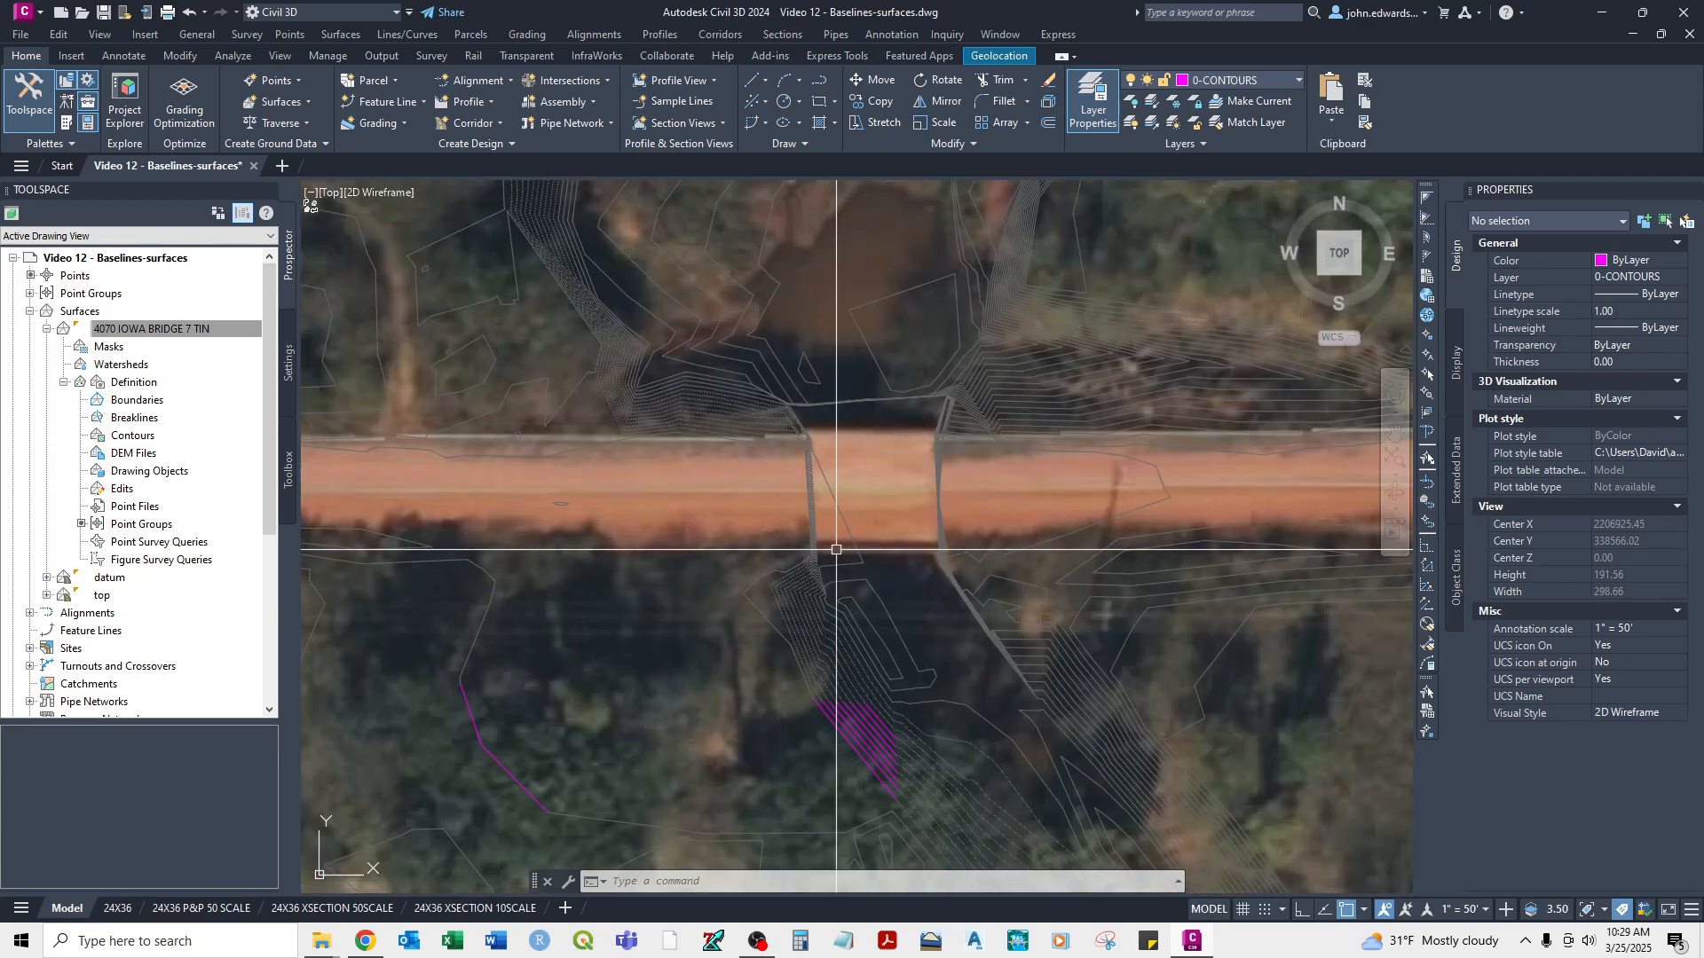
pyautogui.scroll(-2, 837, 555)
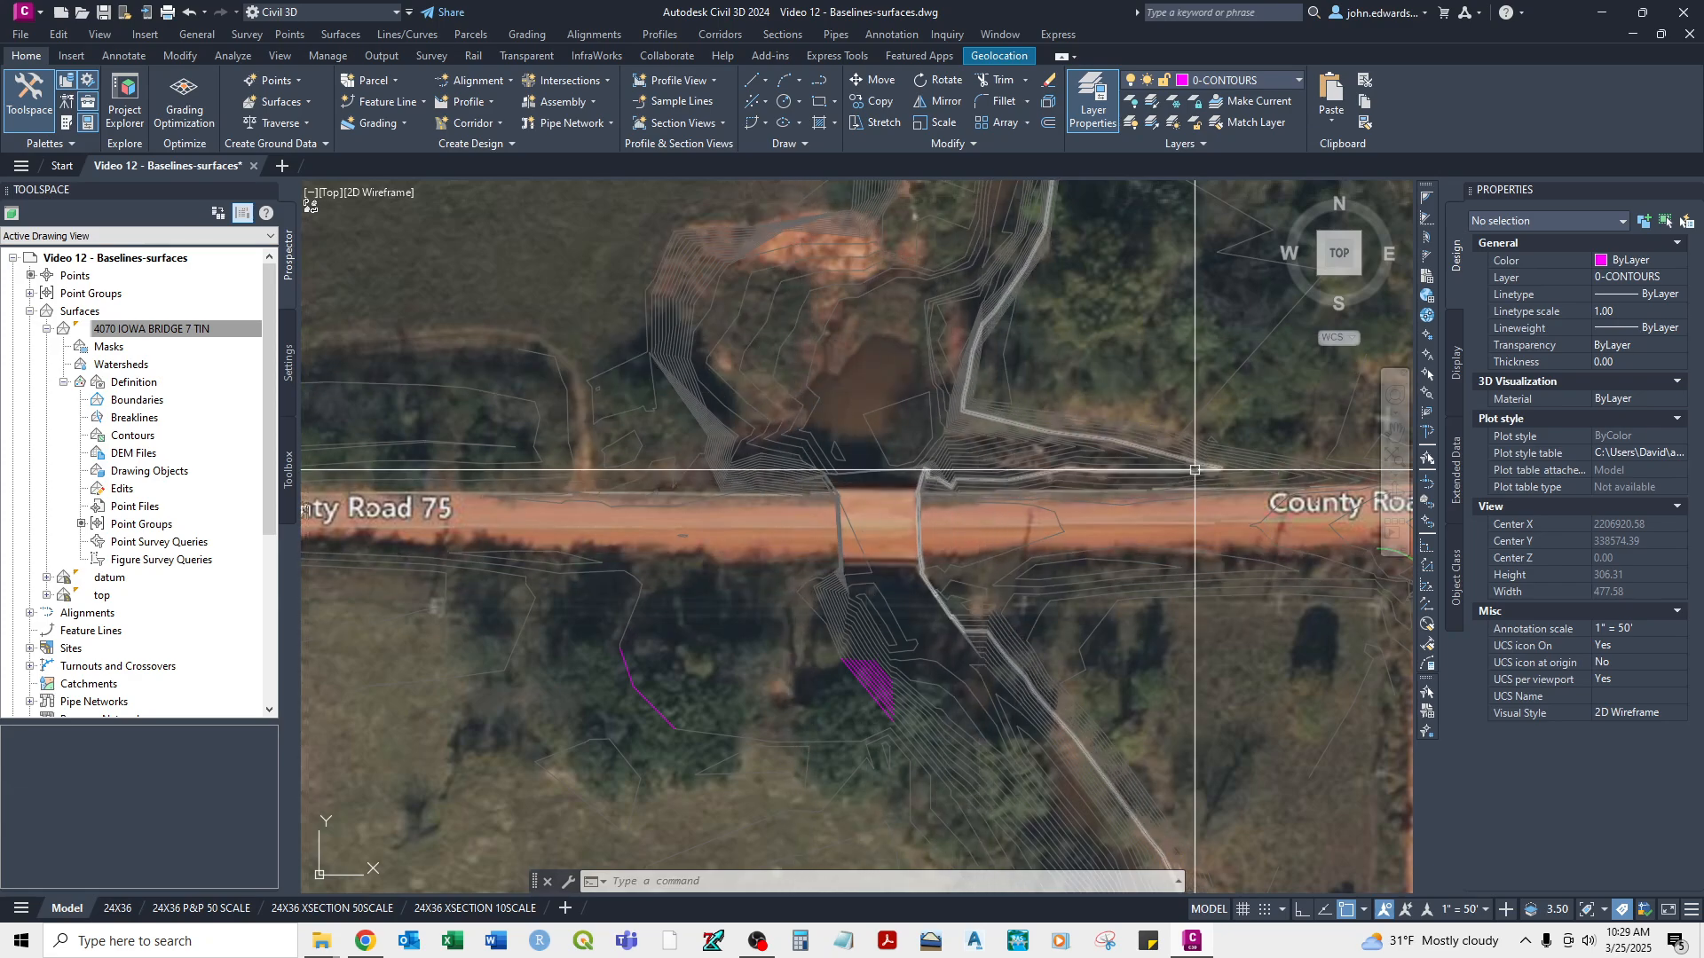
pyautogui.scroll(2, 1225, 463)
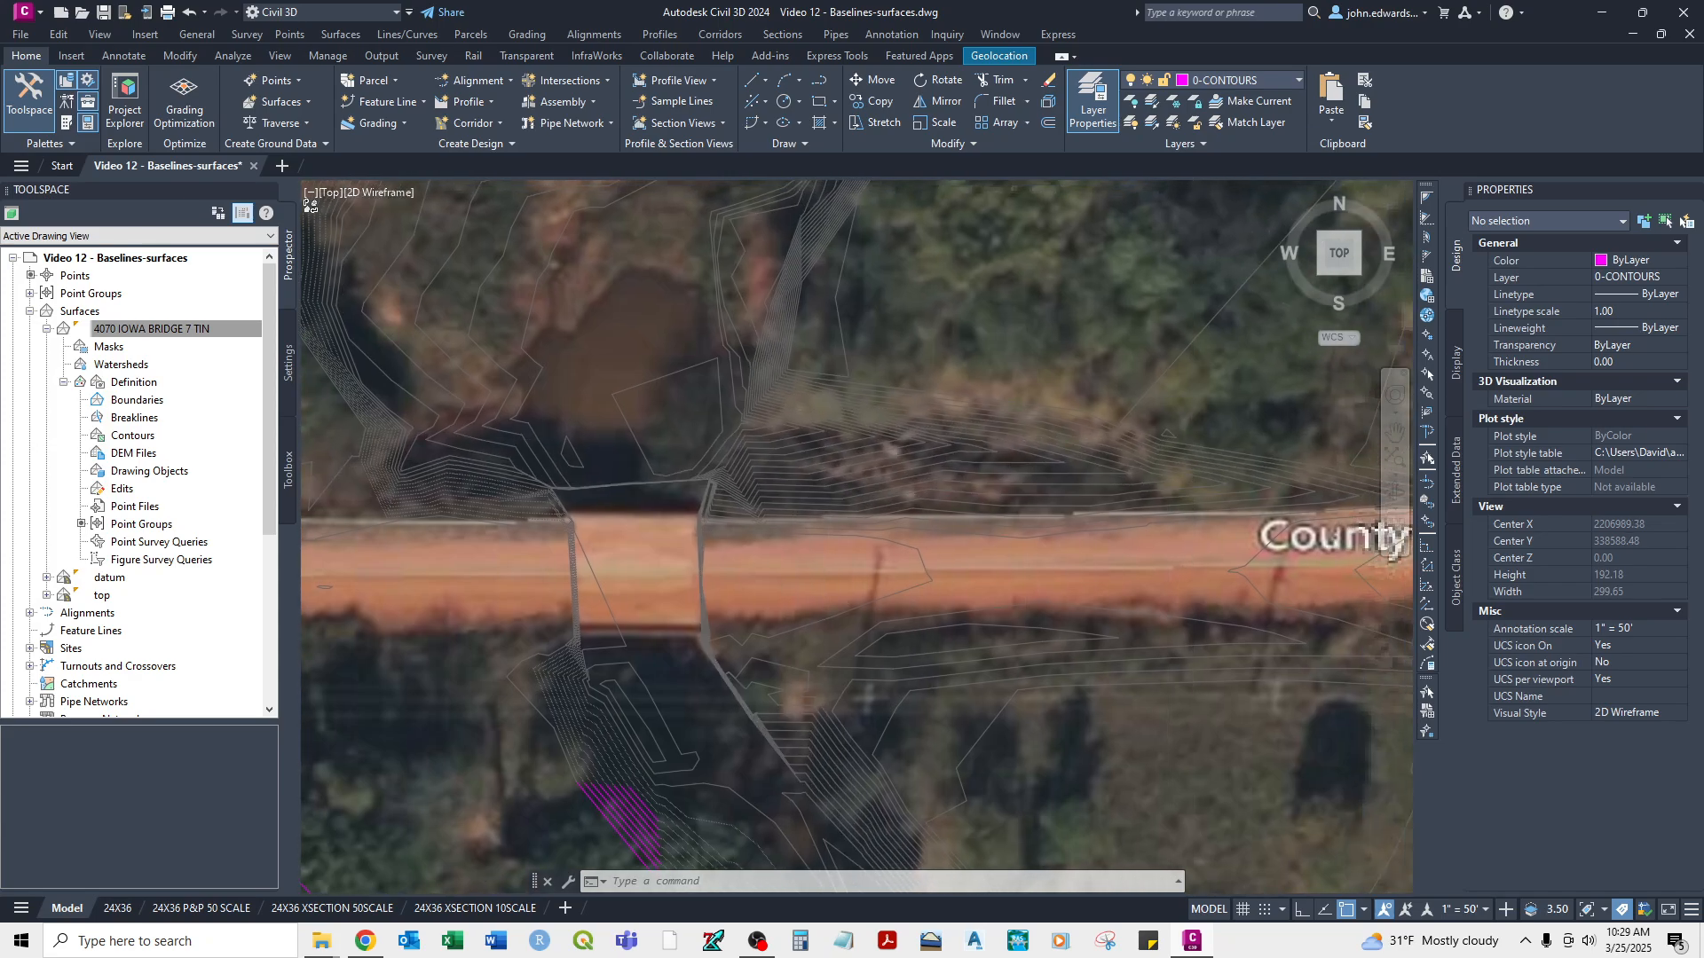
pyautogui.scroll(-2, 1225, 463)
pyautogui.moveTo(787, 233)
pyautogui.mouseDown(button='middle')
pyautogui.moveTo(730, 526)
pyautogui.moveTo(698, 526)
pyautogui.moveTo(654, 392)
pyautogui.moveTo(639, 391)
pyautogui.mouseUp(button='middle')
pyautogui.moveTo(623, 742); pyautogui.dragTo(623, 608, button='middle')
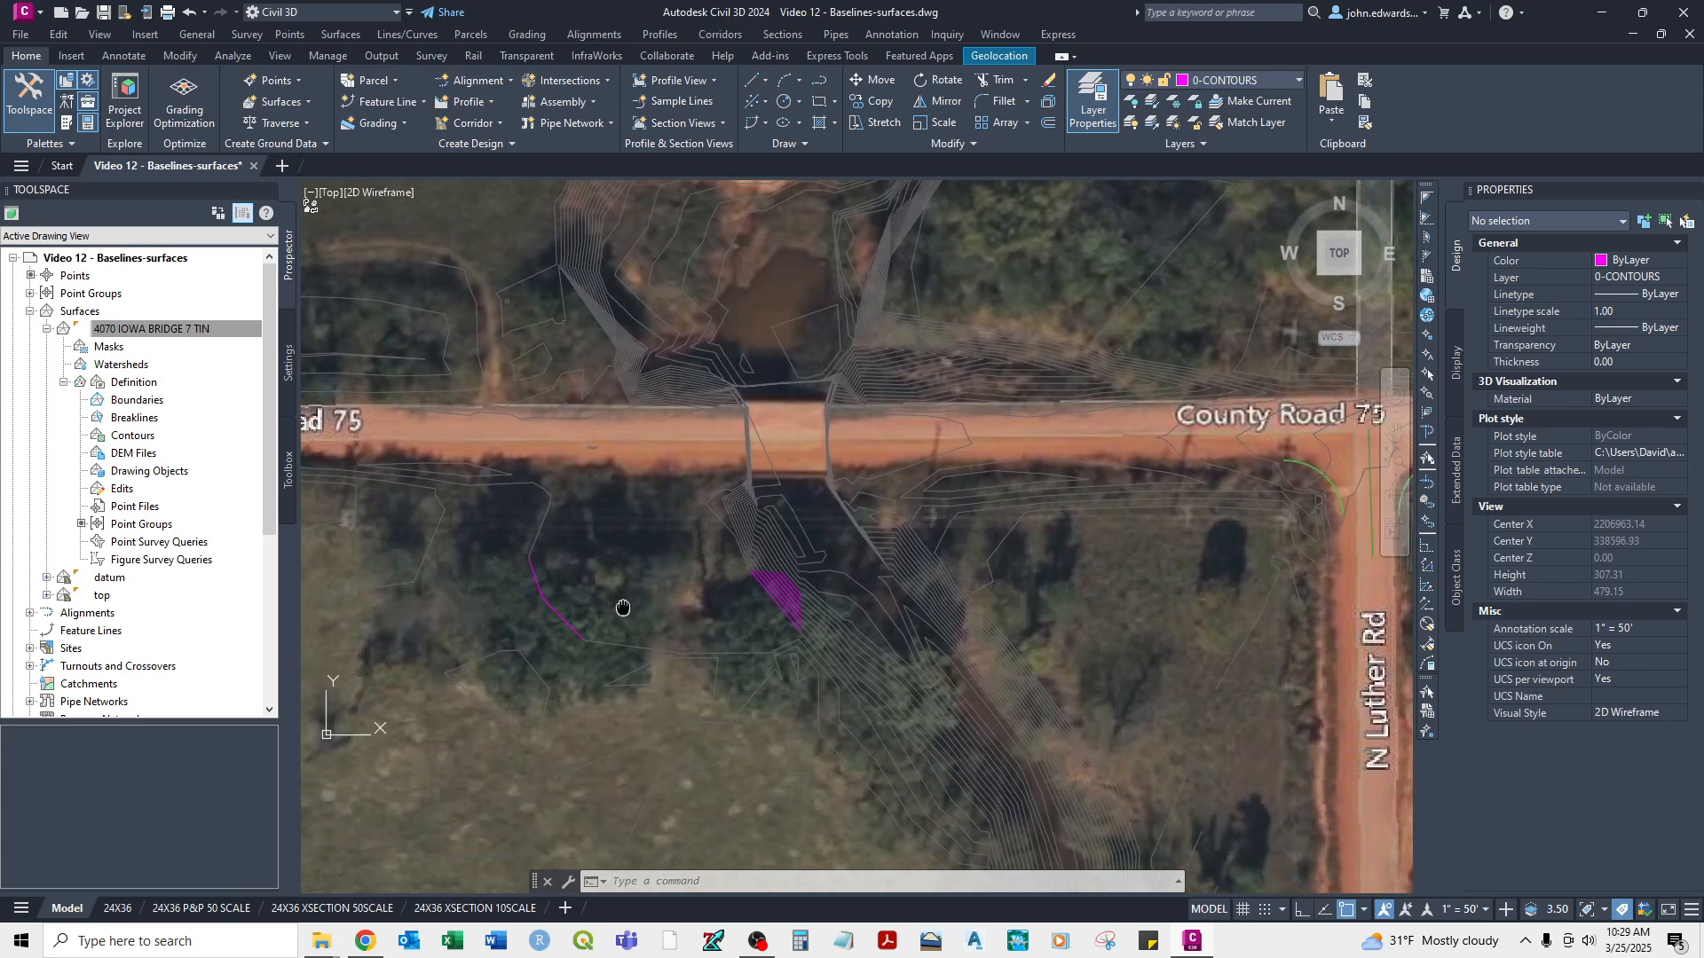
pyautogui.scroll(2, 723, 609)
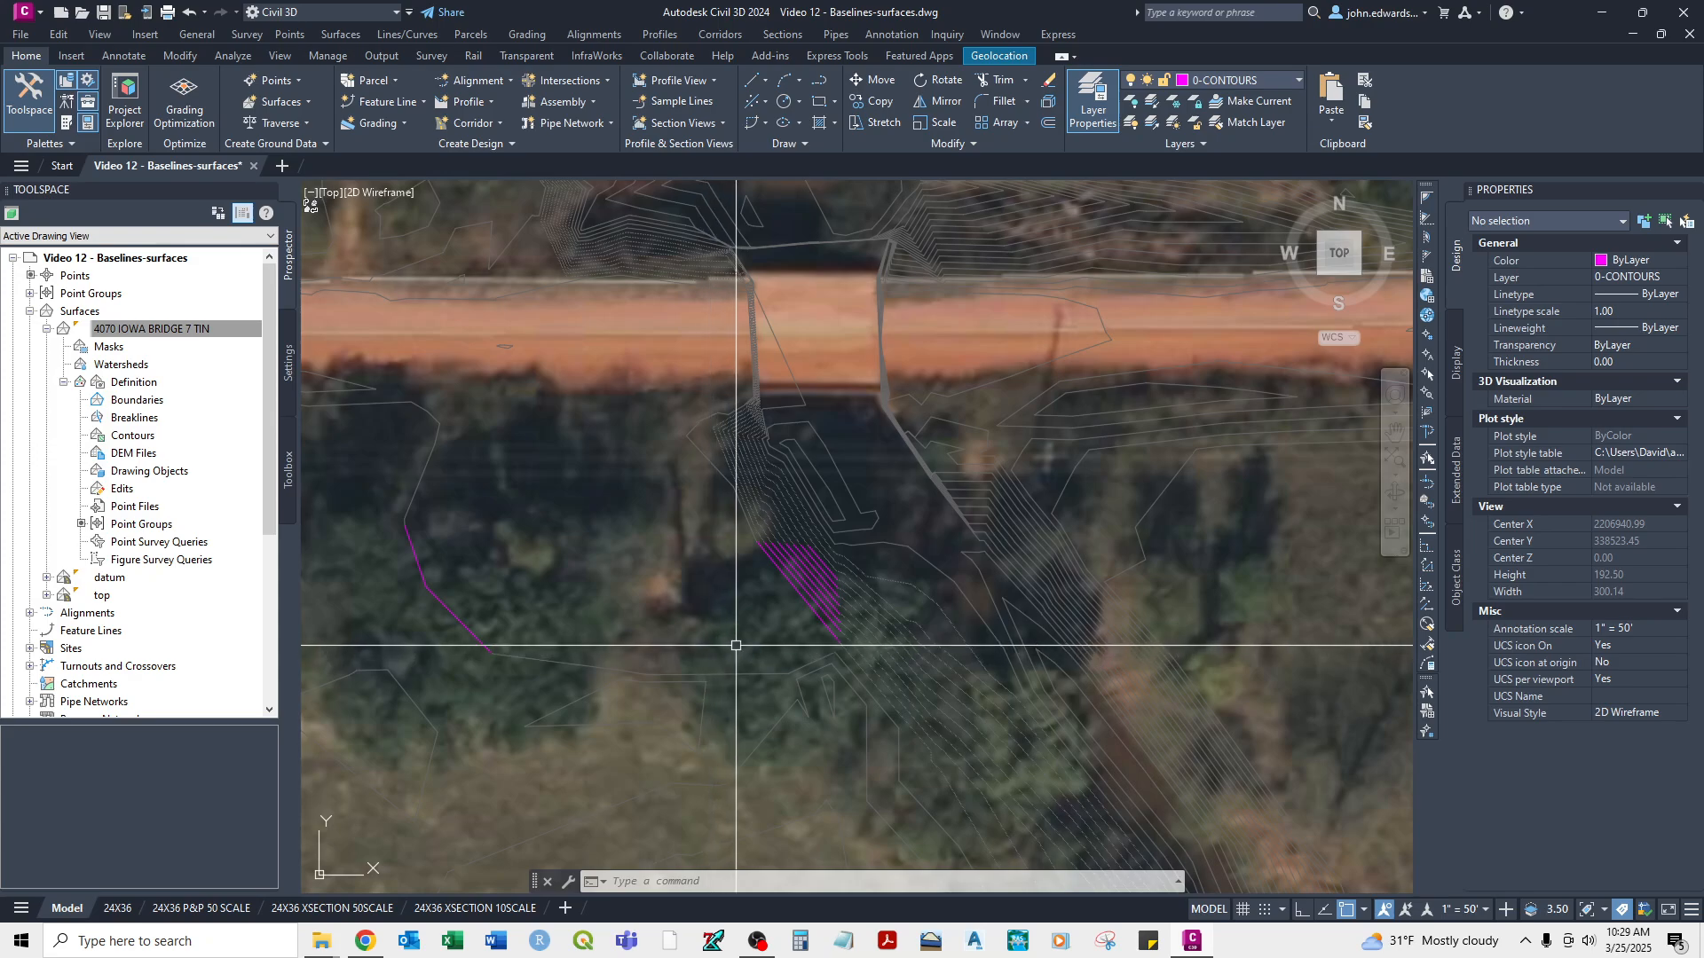
# Save the drawing with the edited contours.
pyautogui.click(104, 11)
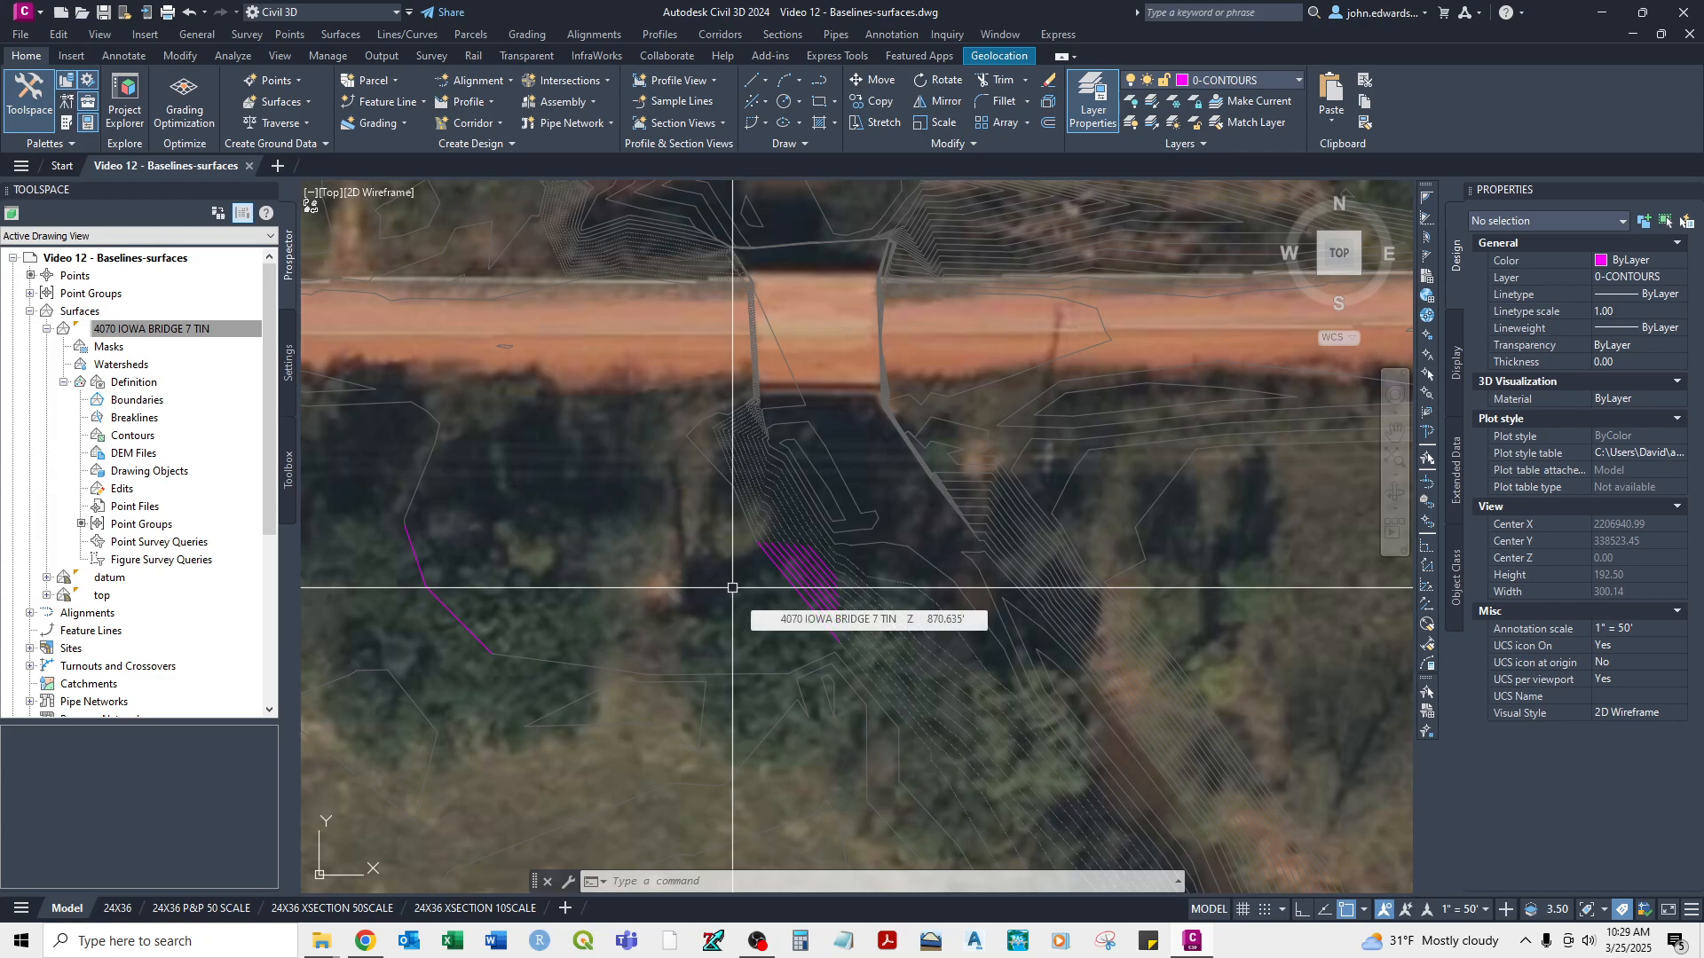
pyautogui.scroll(-4, 621, 544)
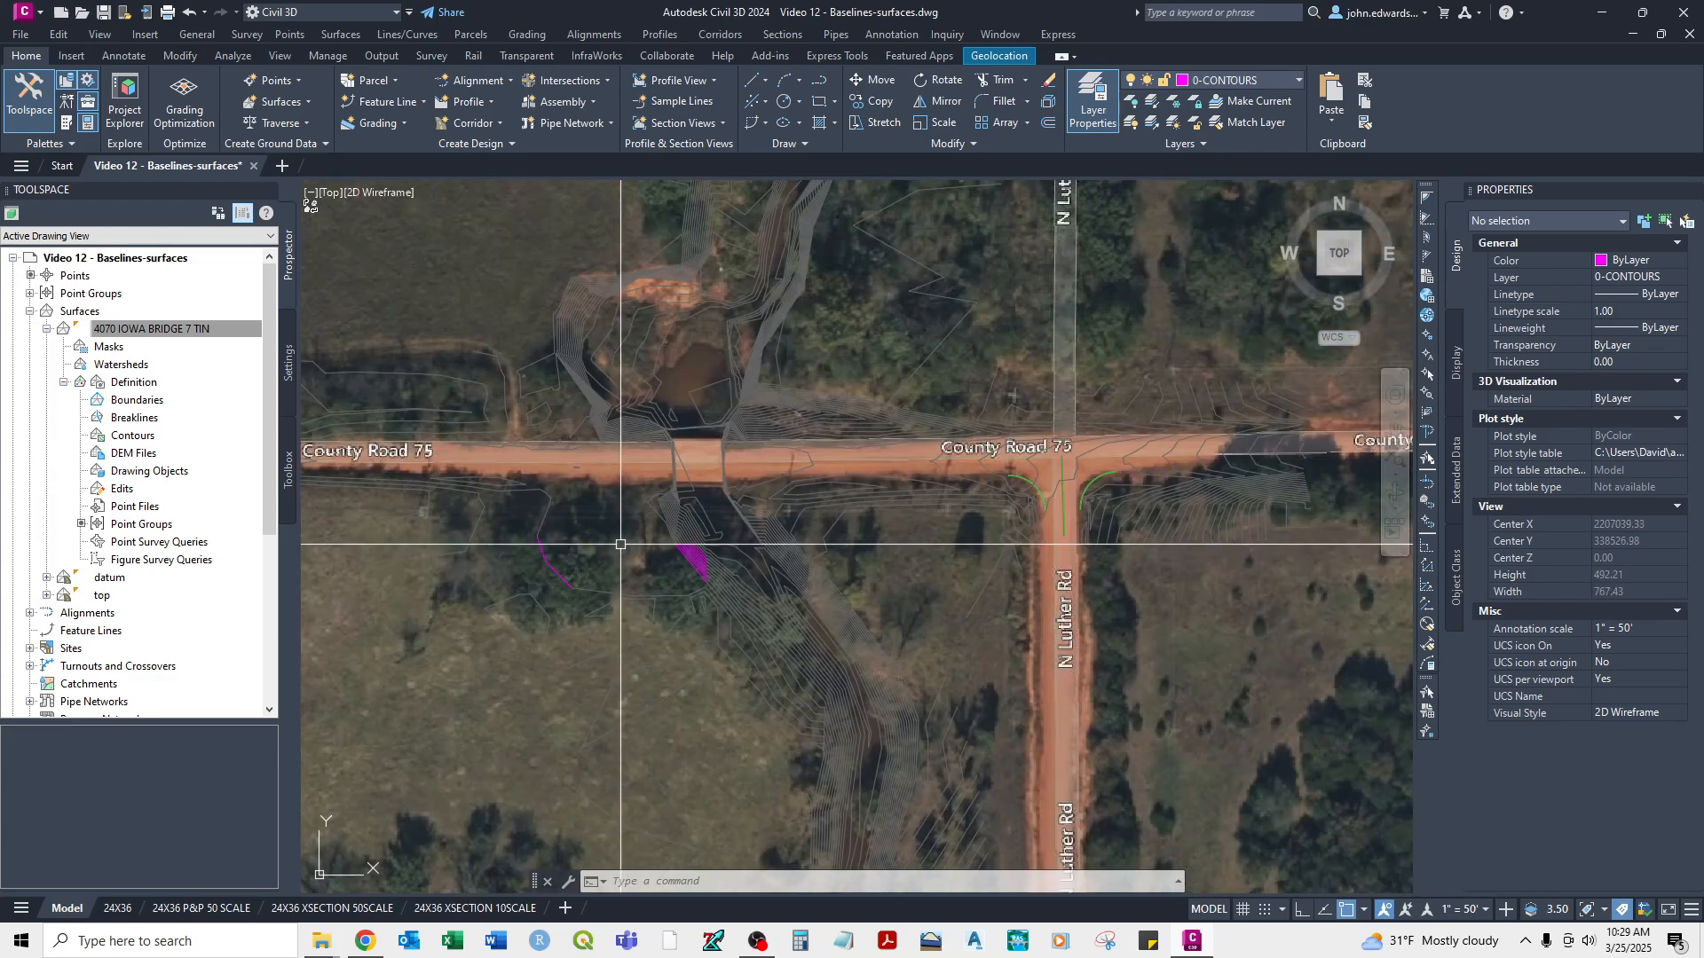
pyautogui.moveTo(621, 544); pyautogui.dragTo(671, 565, button='middle')
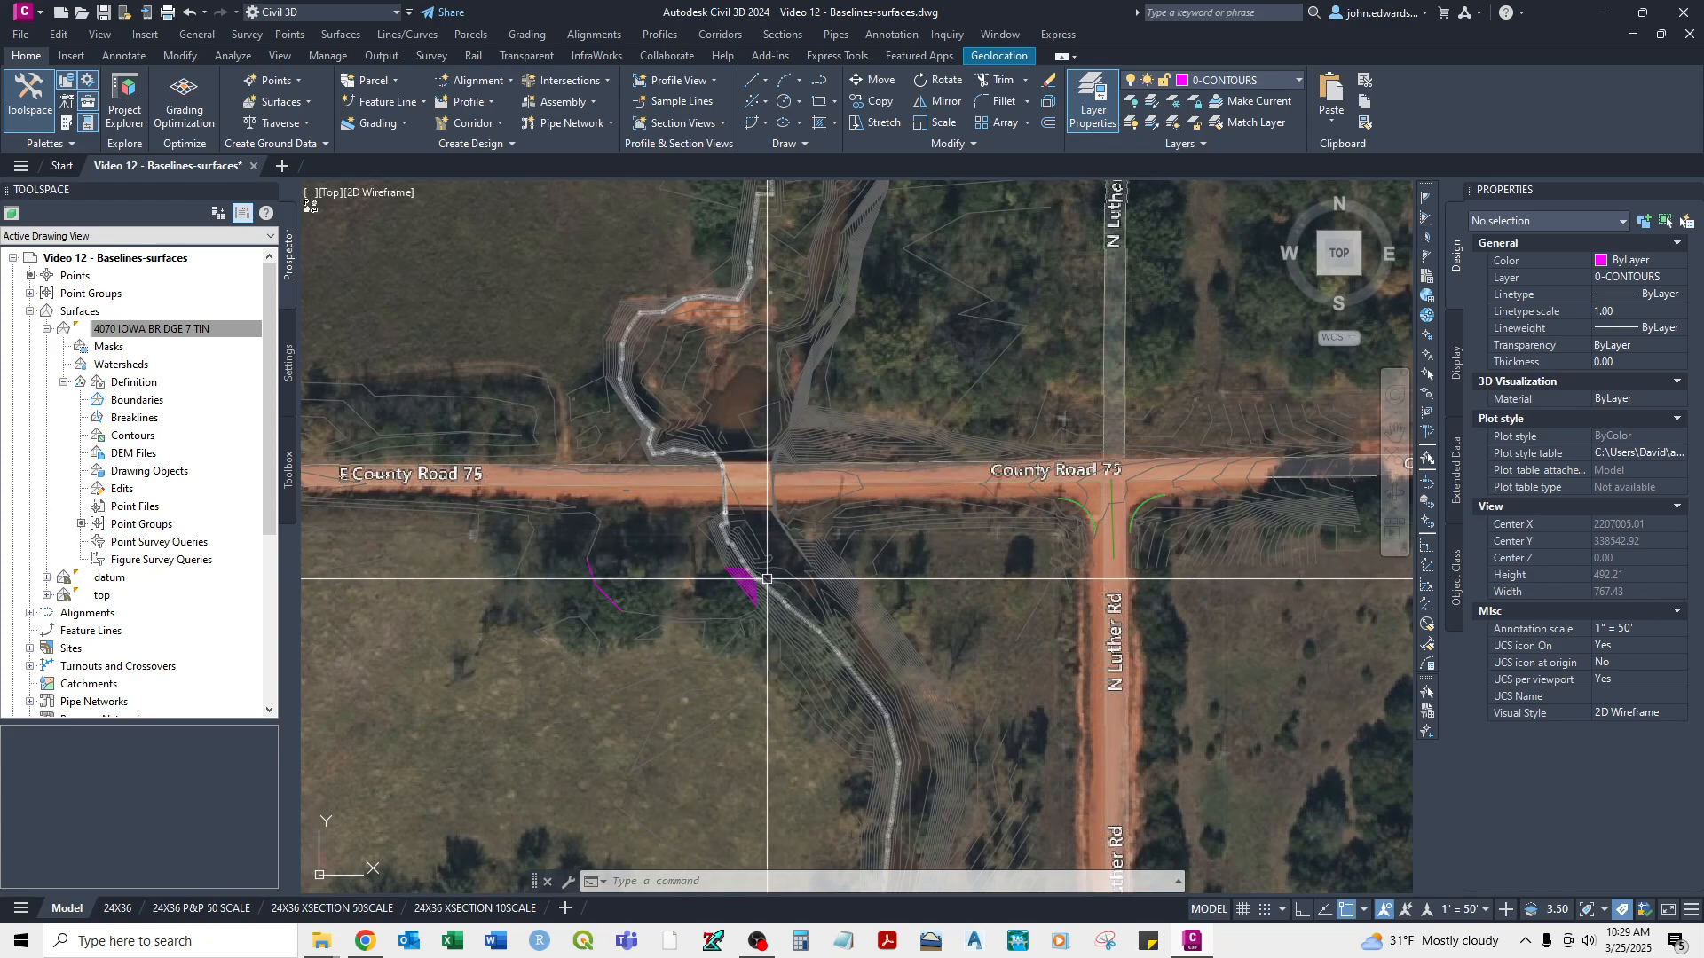
# Try to freeze the layer holding the green intersection feature lines, and check which layer the aerial map image is on.
pyautogui.click(1173, 101)
pyautogui.scroll(3, 1136, 523)
pyautogui.click(1135, 476)
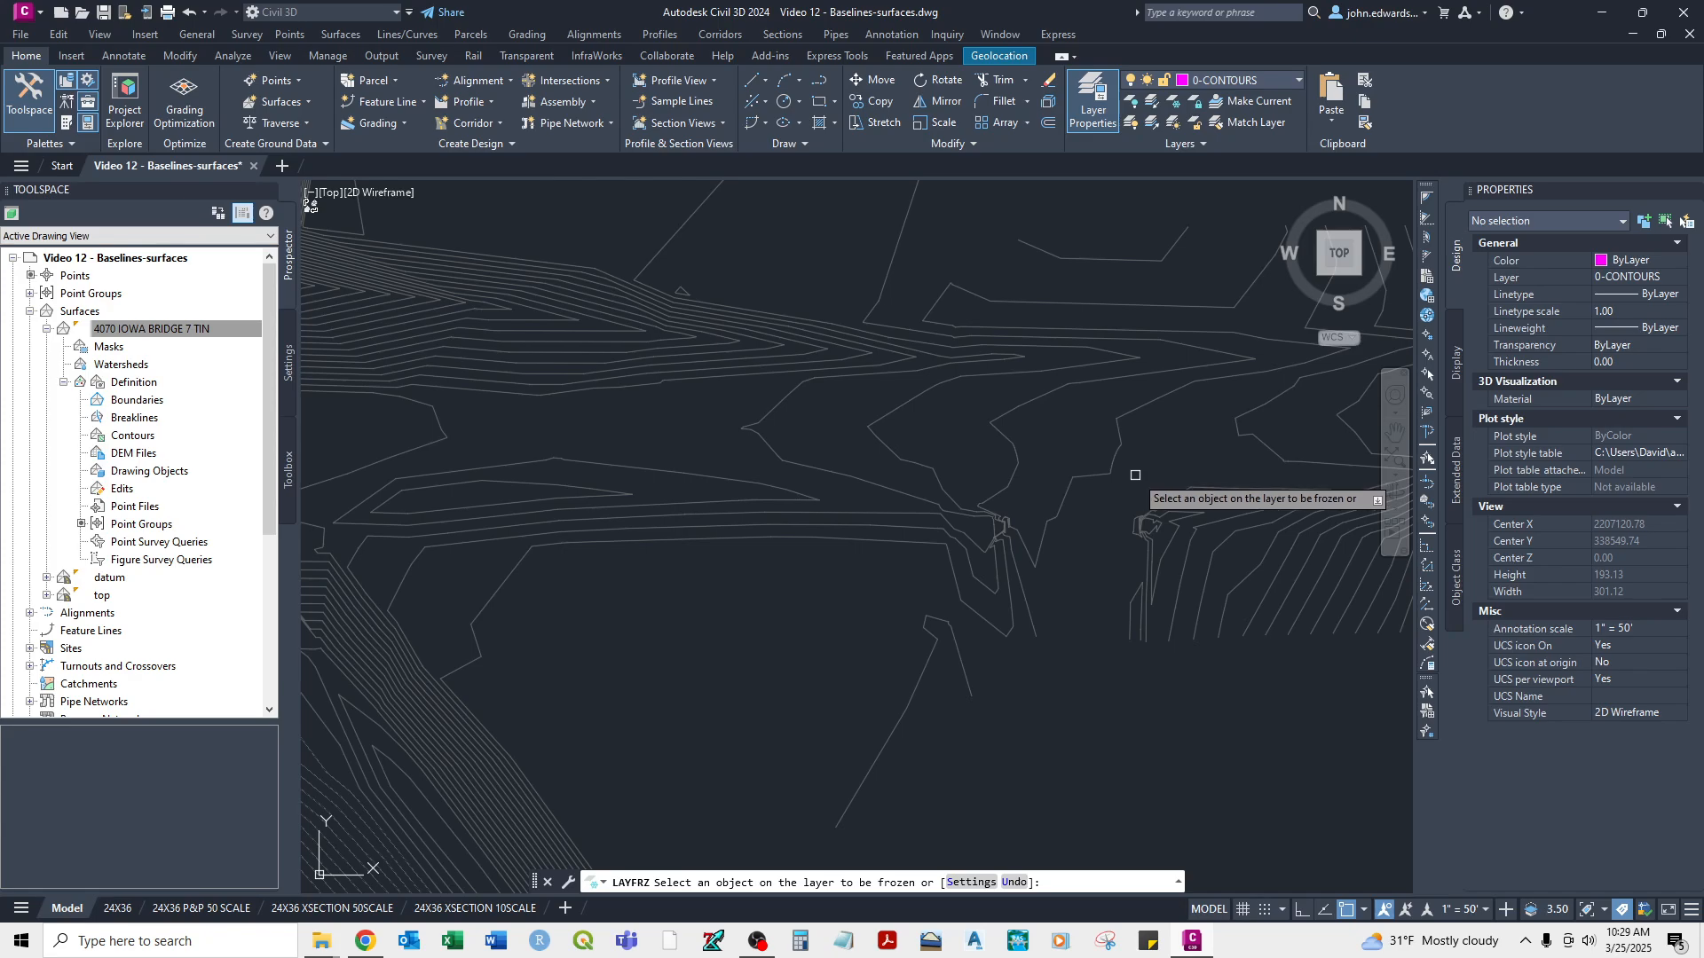
pyautogui.scroll(-5, 1135, 476)
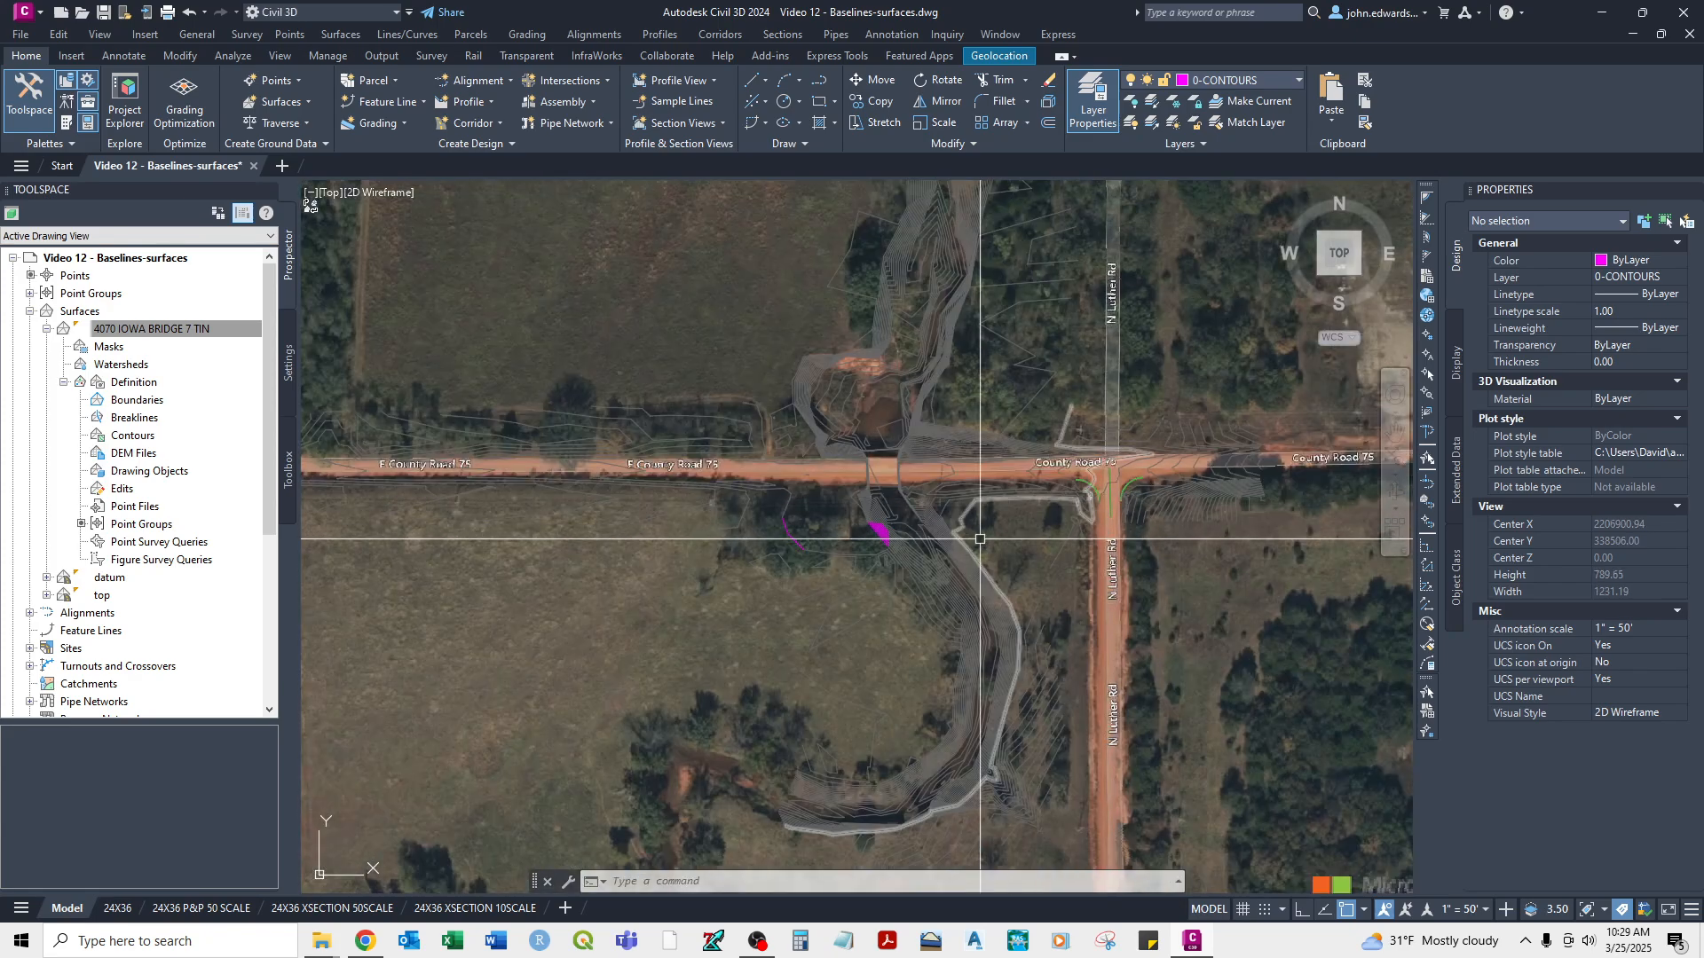
pyautogui.press('Escape')
pyautogui.scroll(-4, 1110, 611)
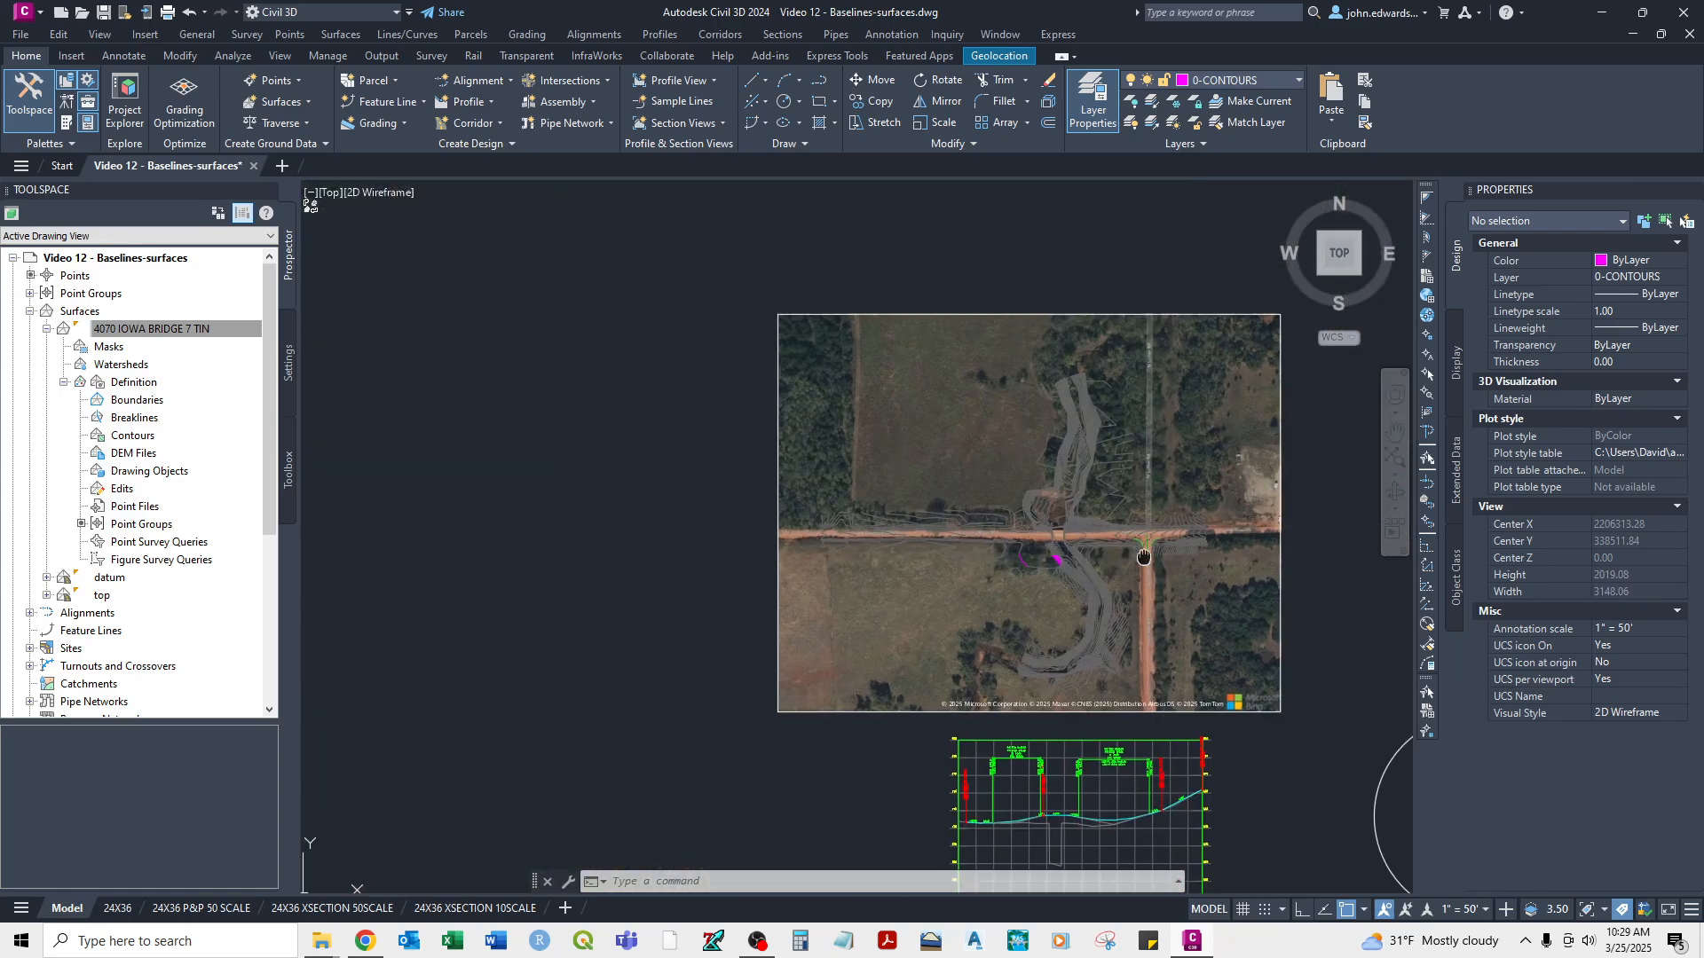
pyautogui.click(1095, 337)
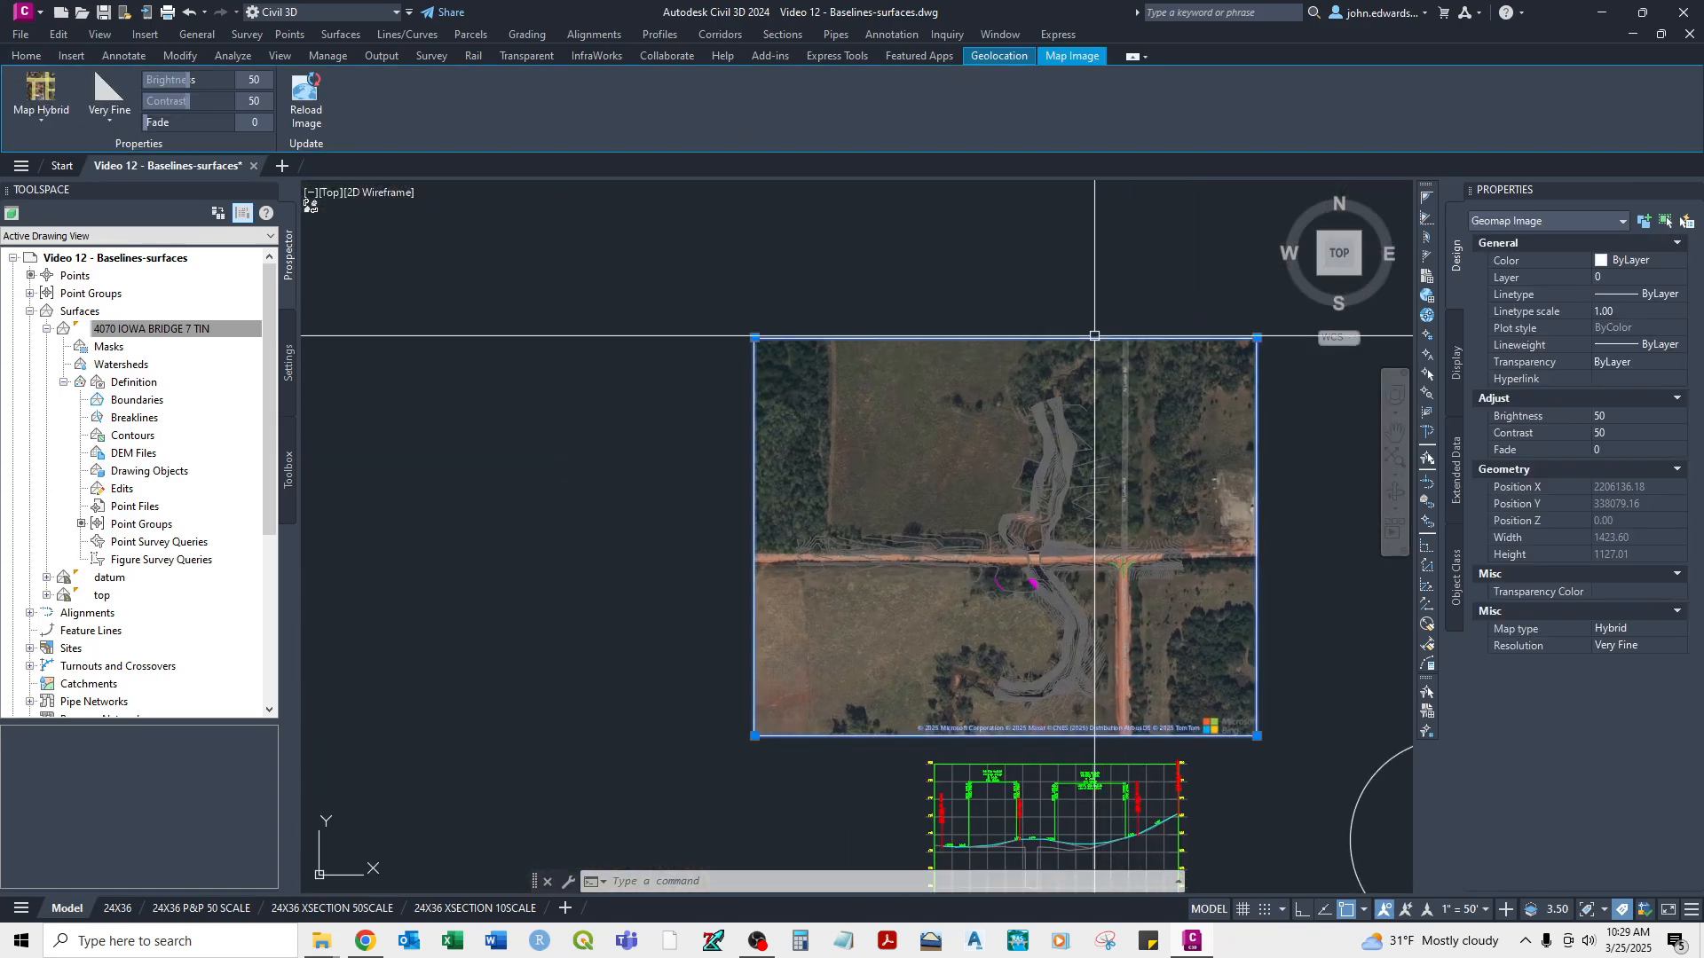
# Move the two corner-arc feature lines and the centerline feature line at the N Luther Rd intersection to the A-BLDG layer.
pyautogui.scroll(8, 1121, 573)
pyautogui.click(1047, 533)
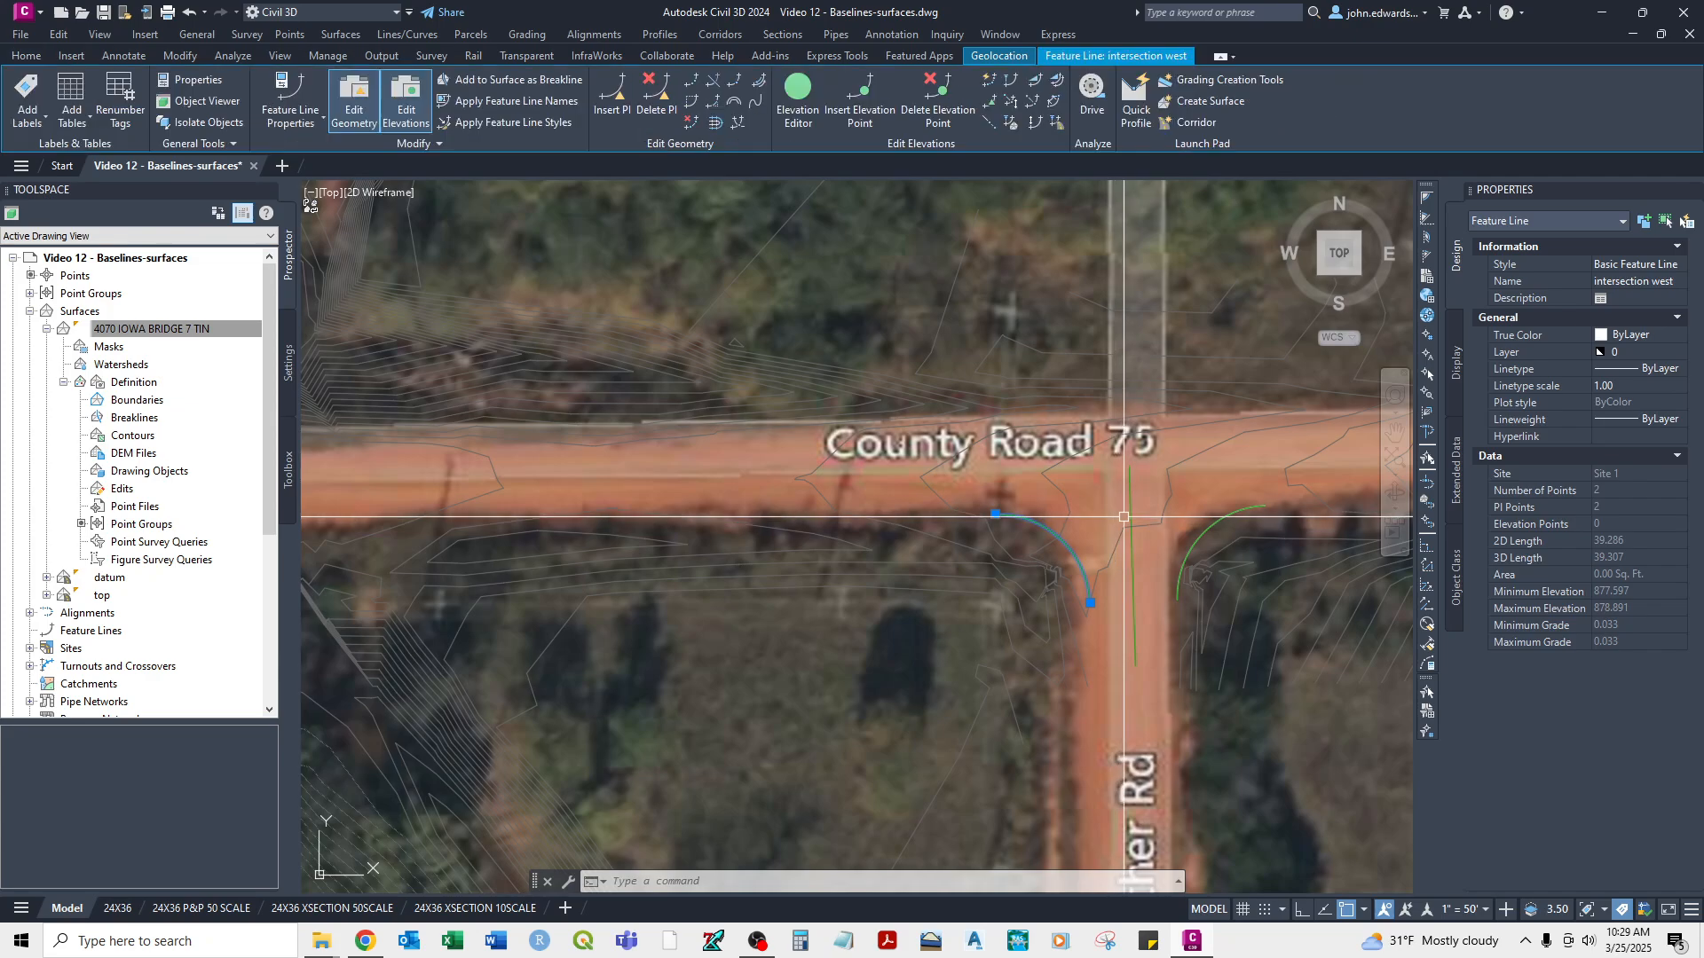
pyautogui.click(1133, 568)
pyautogui.click(1200, 541)
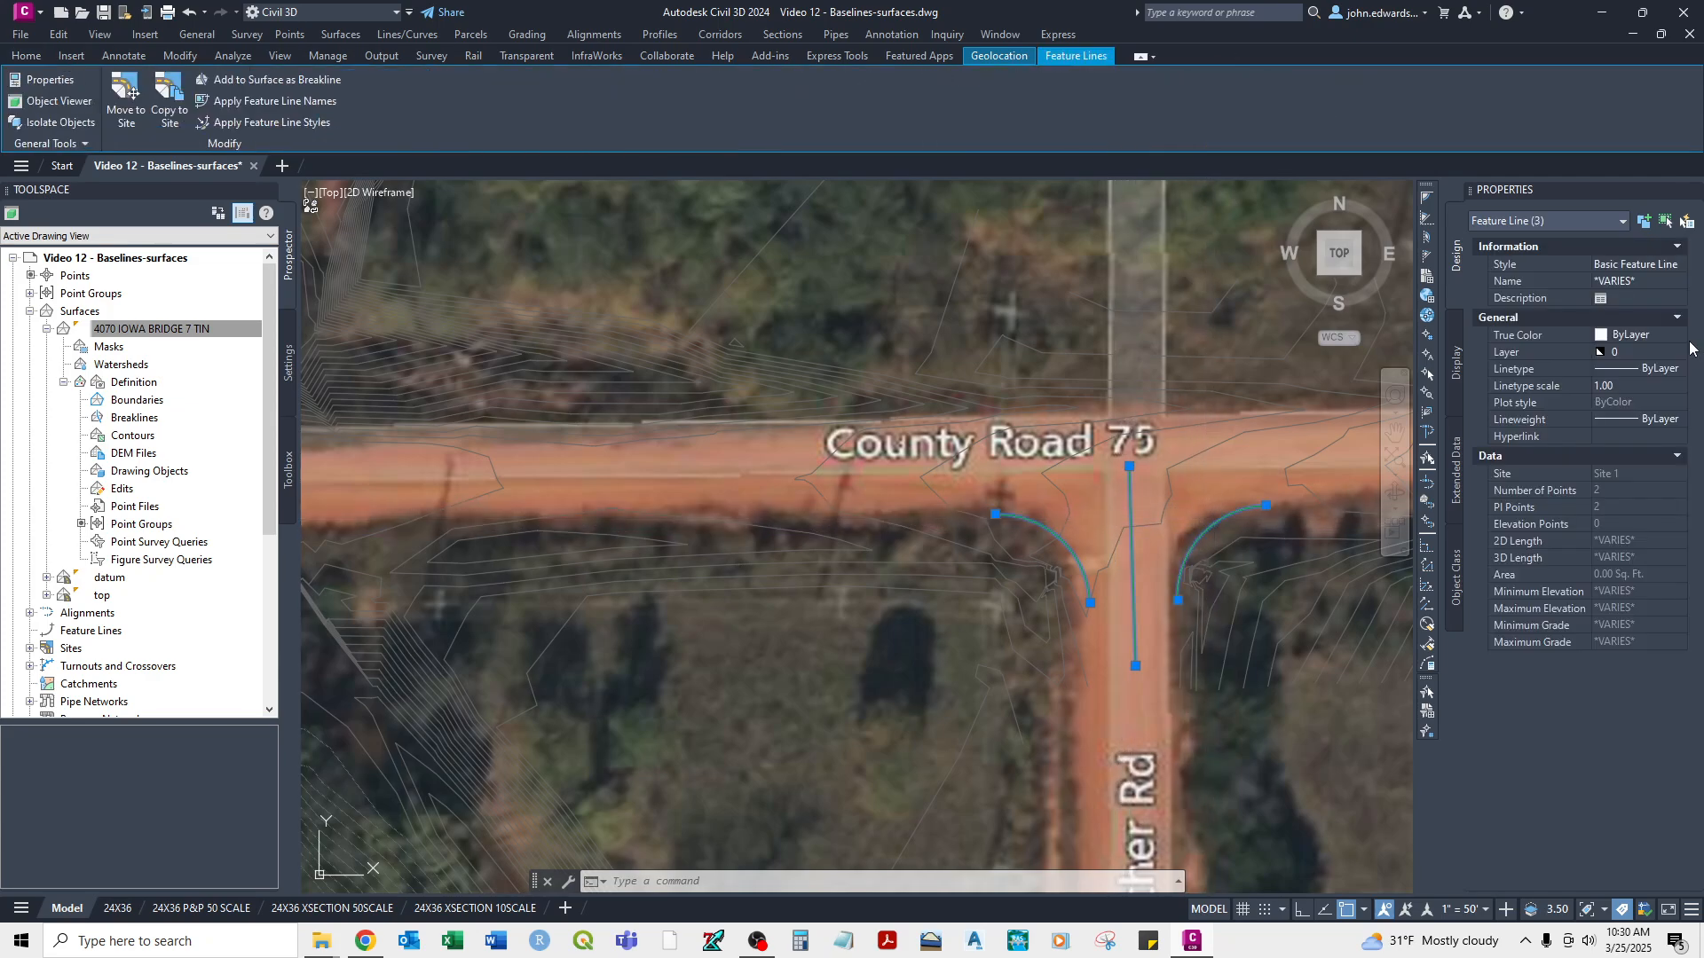
pyautogui.click(1642, 353)
pyautogui.click(1679, 352)
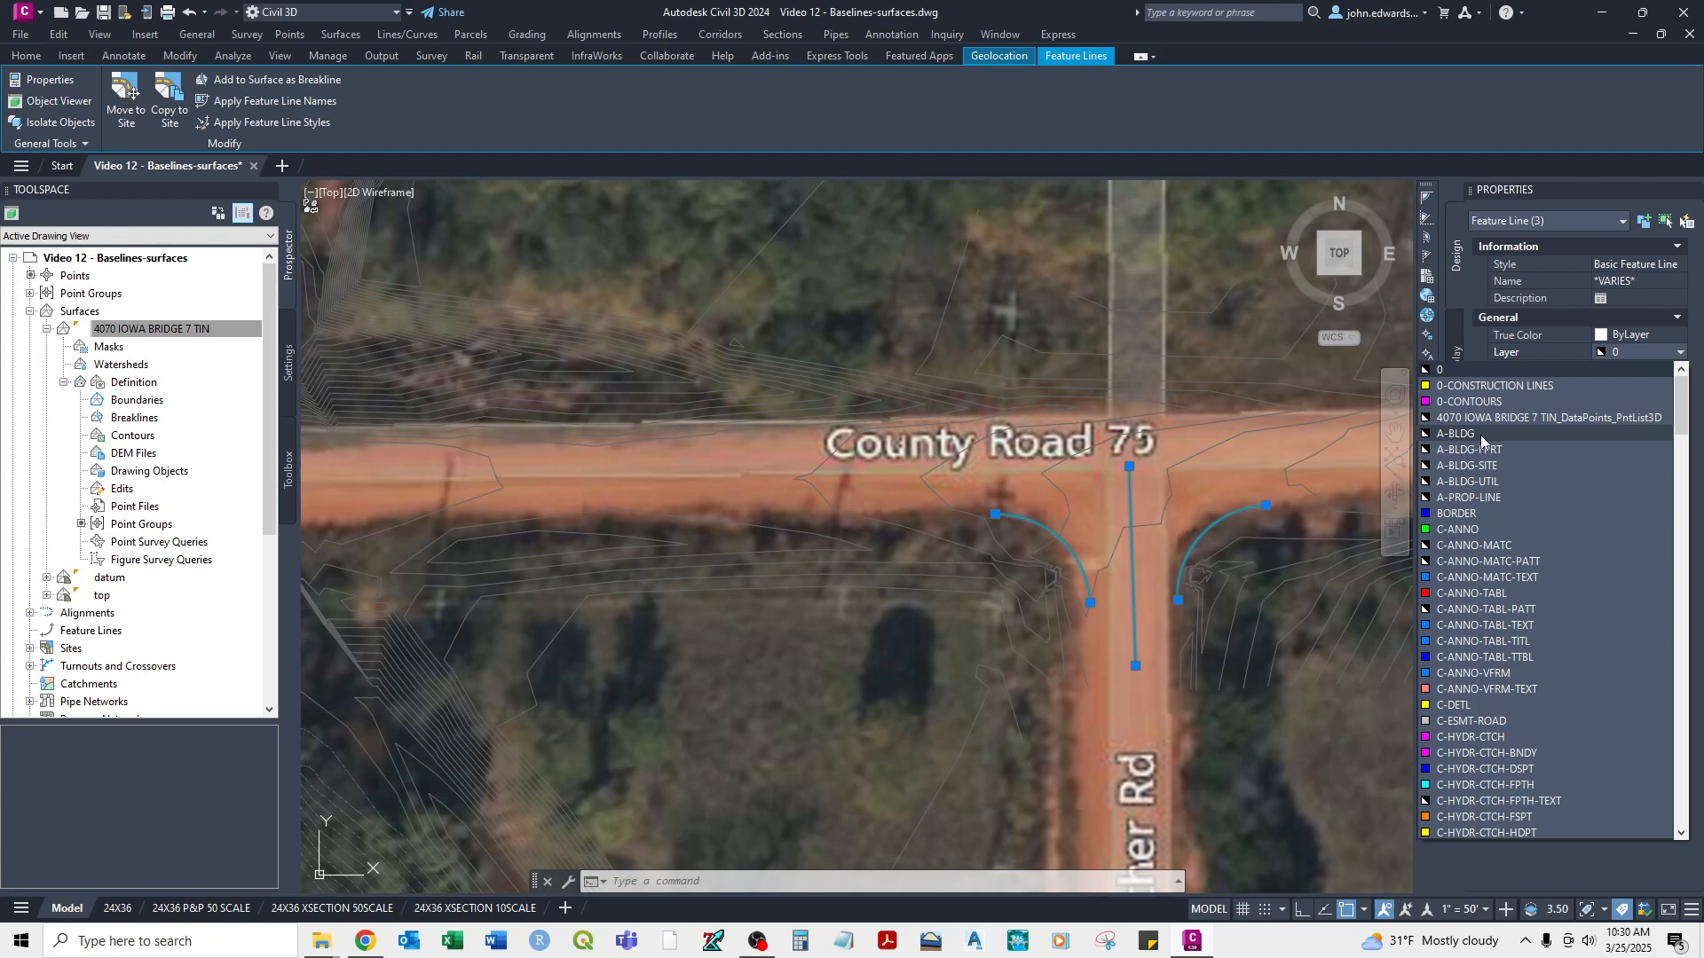
pyautogui.click(1508, 432)
pyautogui.click(961, 494)
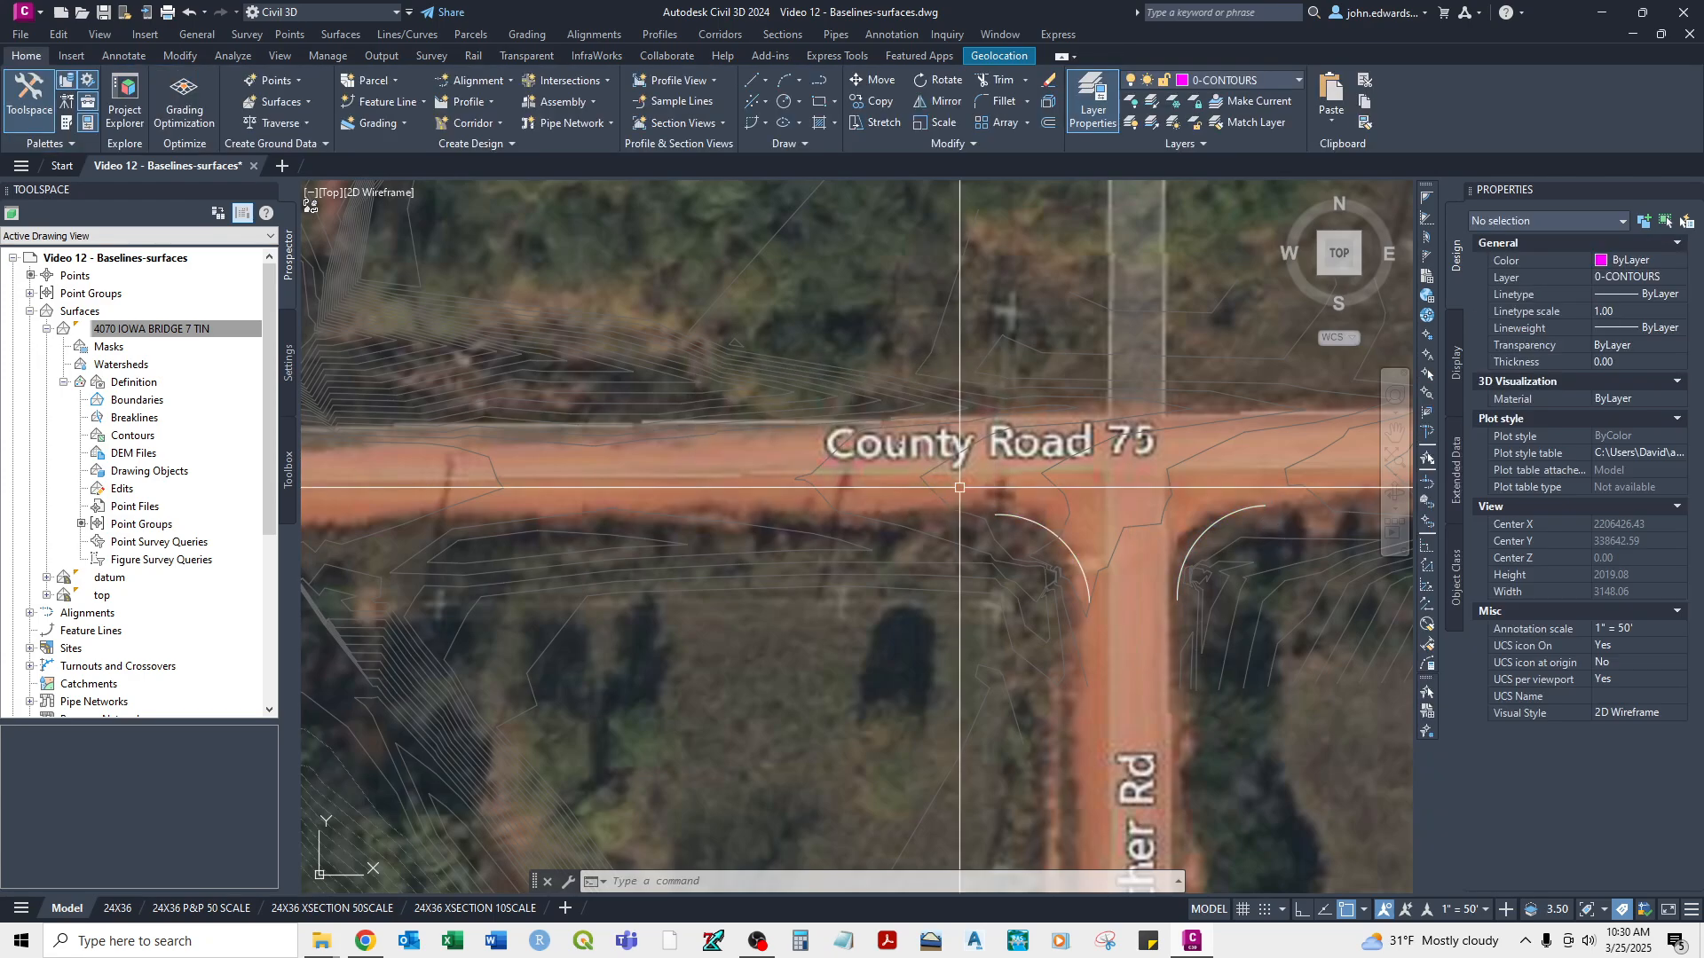
# Erase the two arc polylines at the southern corners of the County Road 75 and N Luther Rd intersection.
pyautogui.scroll(-5, 958, 497)
pyautogui.scroll(5, 985, 513)
pyautogui.click(999, 506)
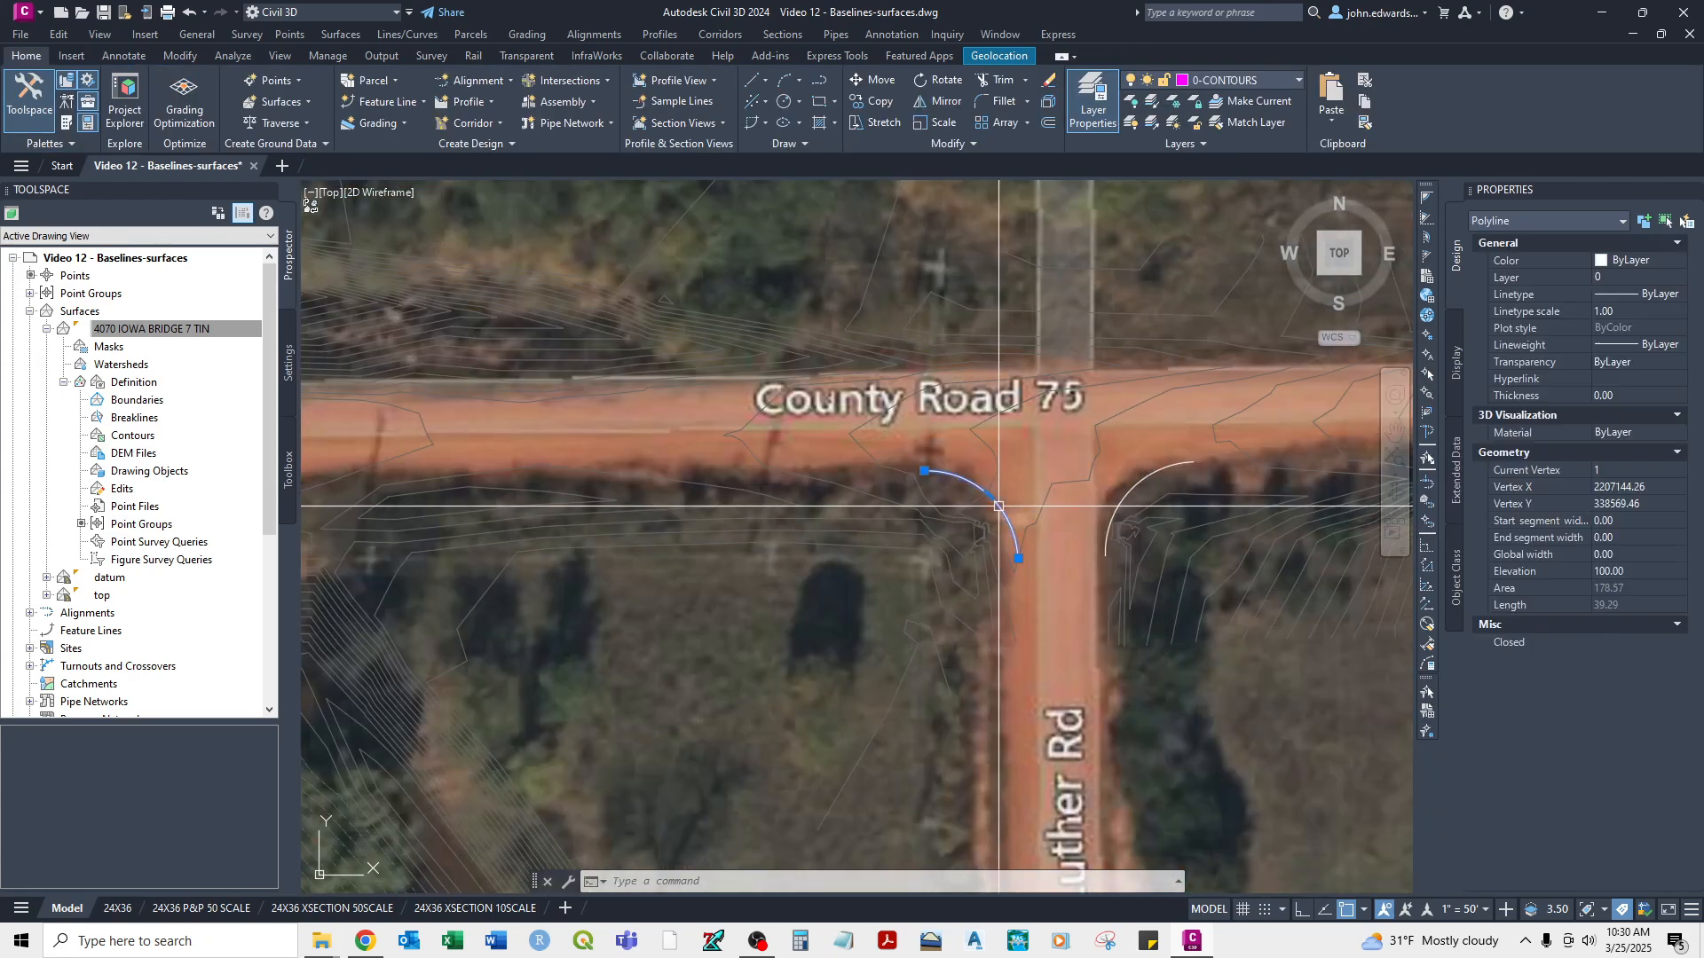
pyautogui.click(1146, 479)
pyautogui.press('Escape')
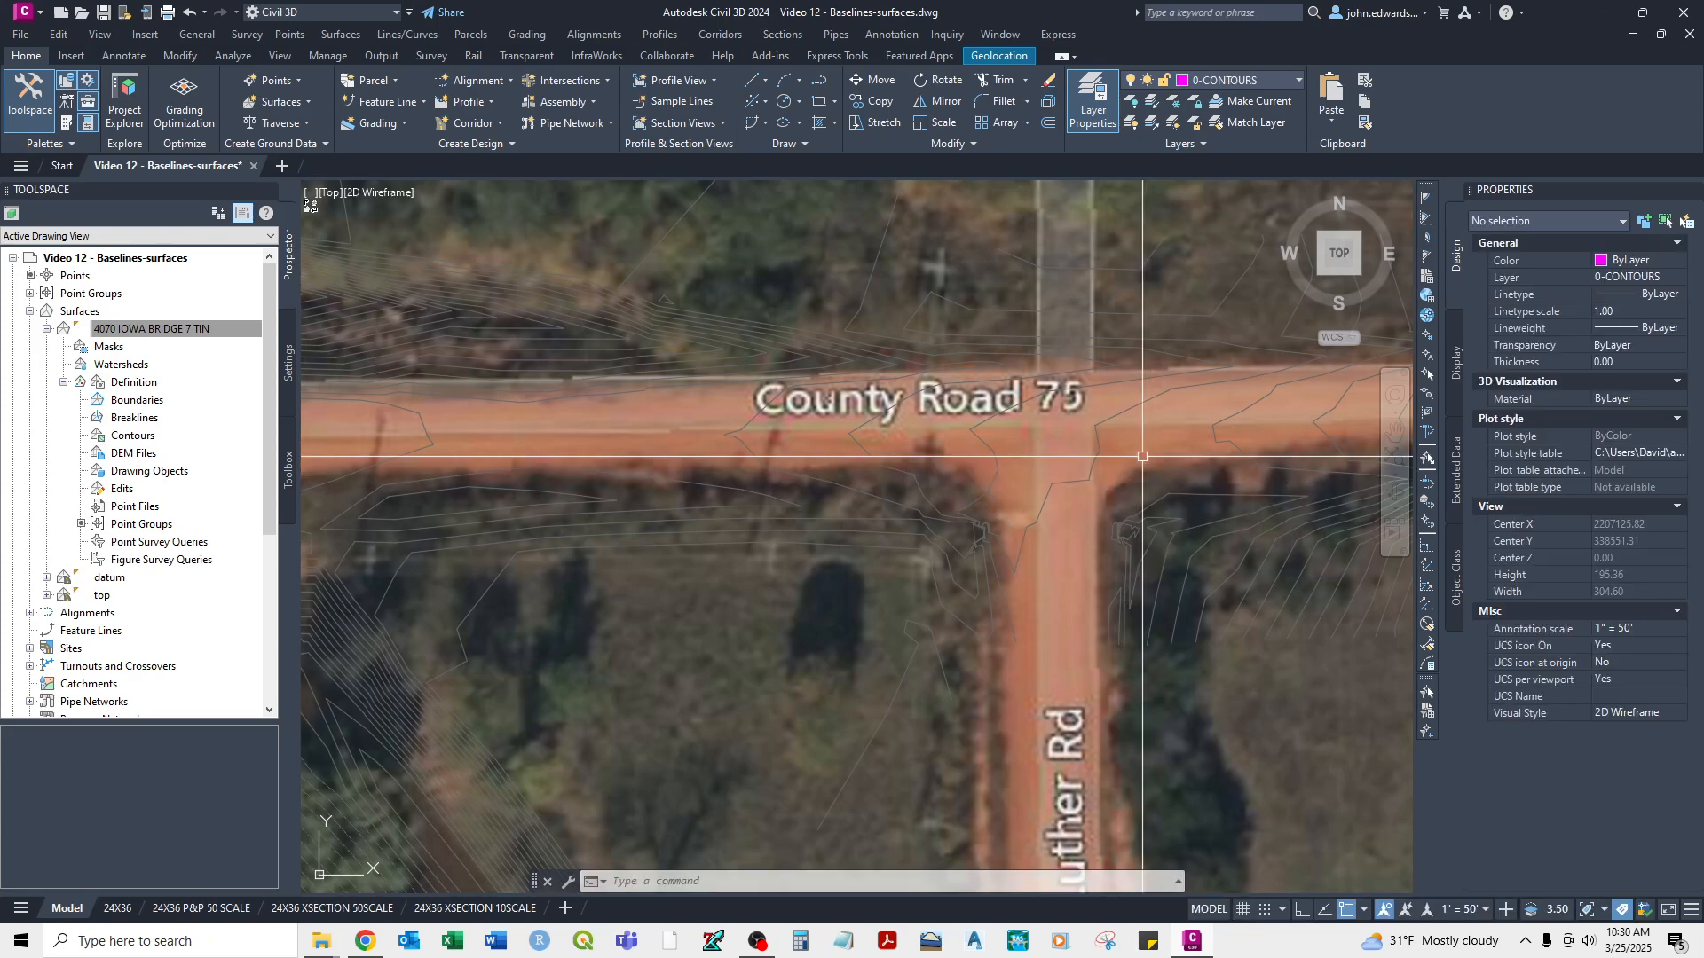
# Start creating a new TIN surface and assign it to the BORDER layer without a layer-name modifier.
pyautogui.scroll(-4, 892, 607)
pyautogui.scroll(-4, 892, 607)
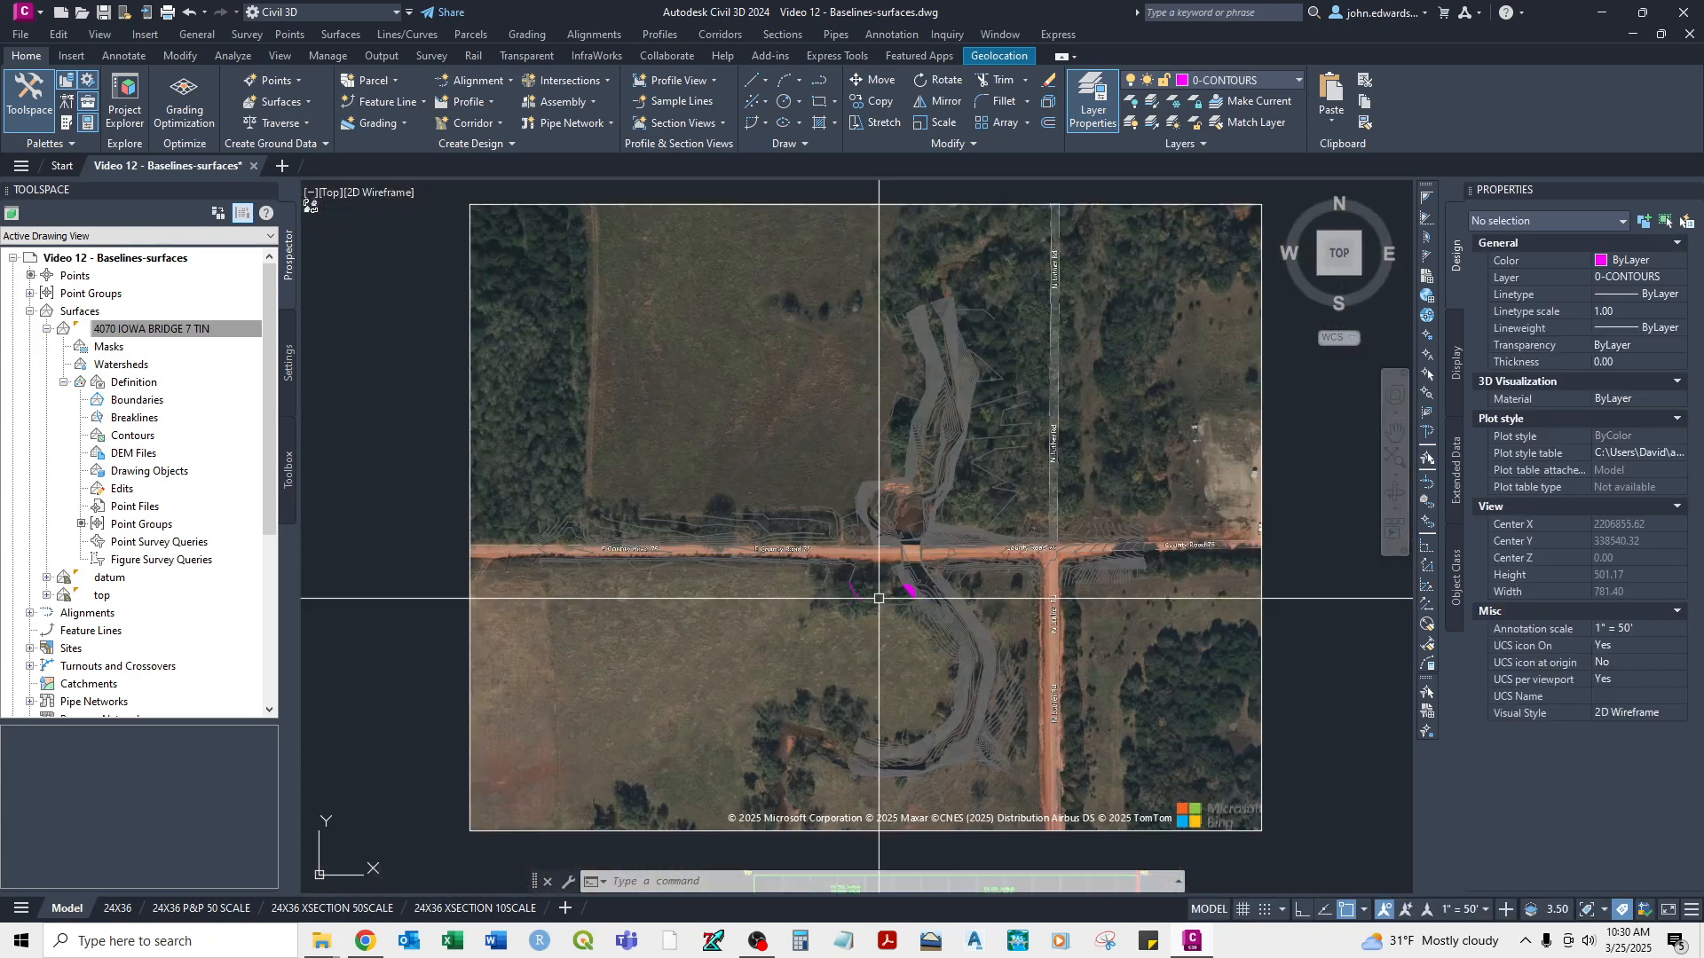
pyautogui.click(103, 331)
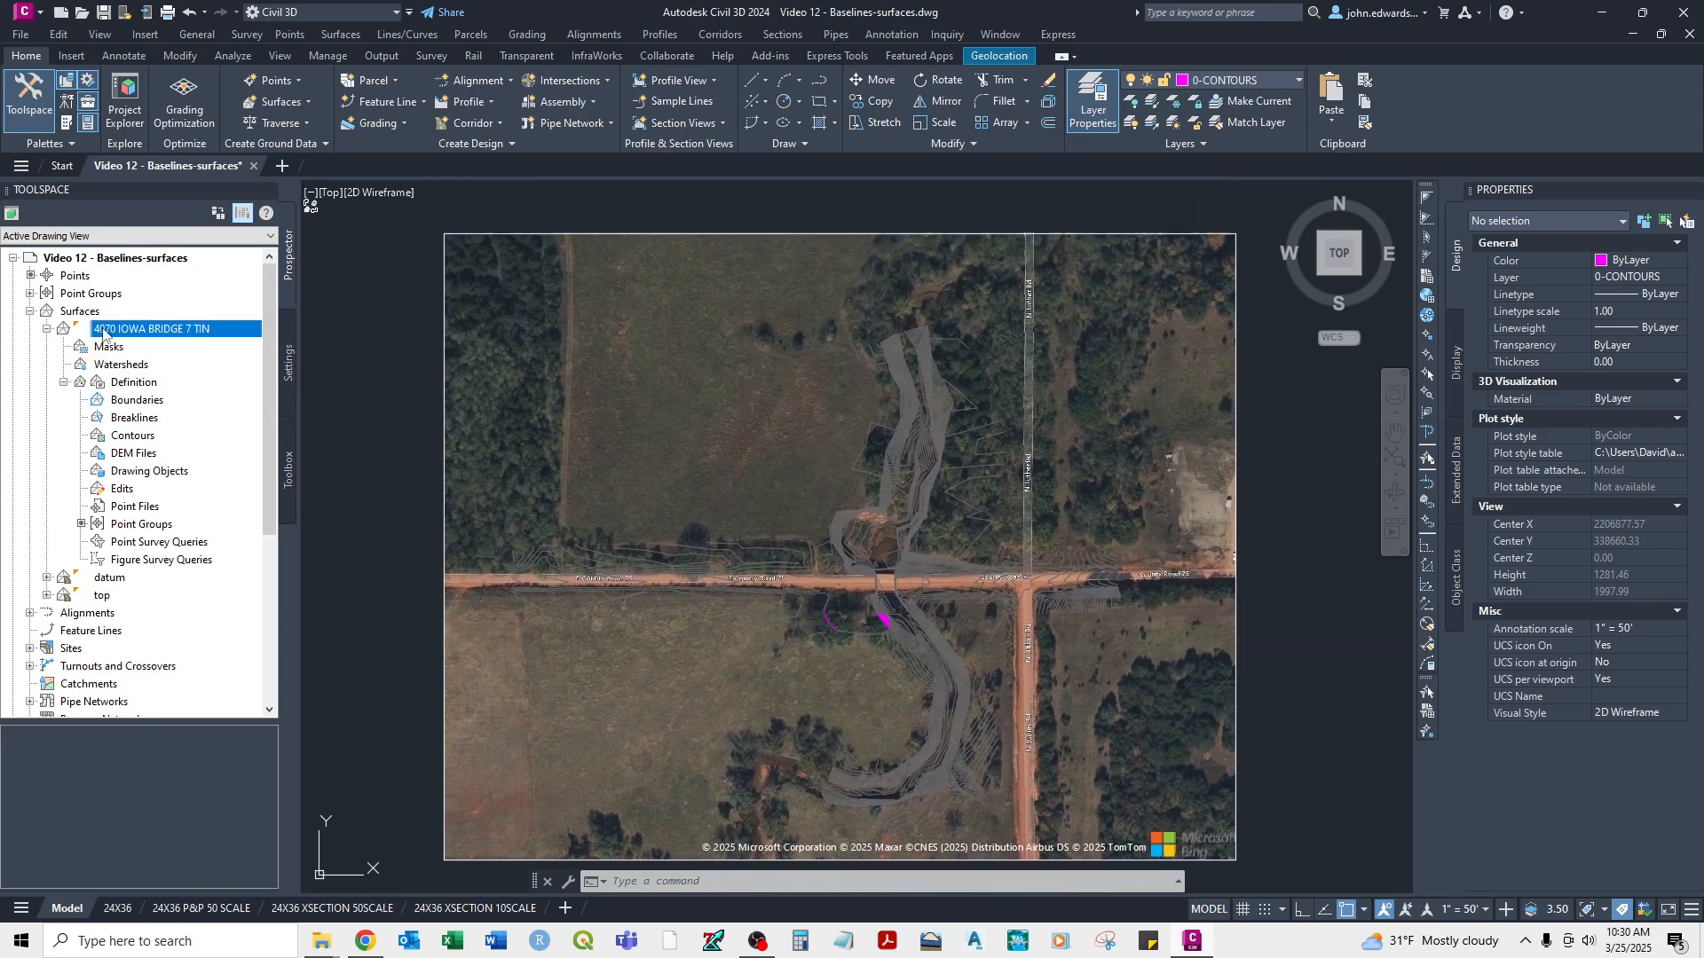
pyautogui.click(47, 329)
pyautogui.rightClick(93, 315)
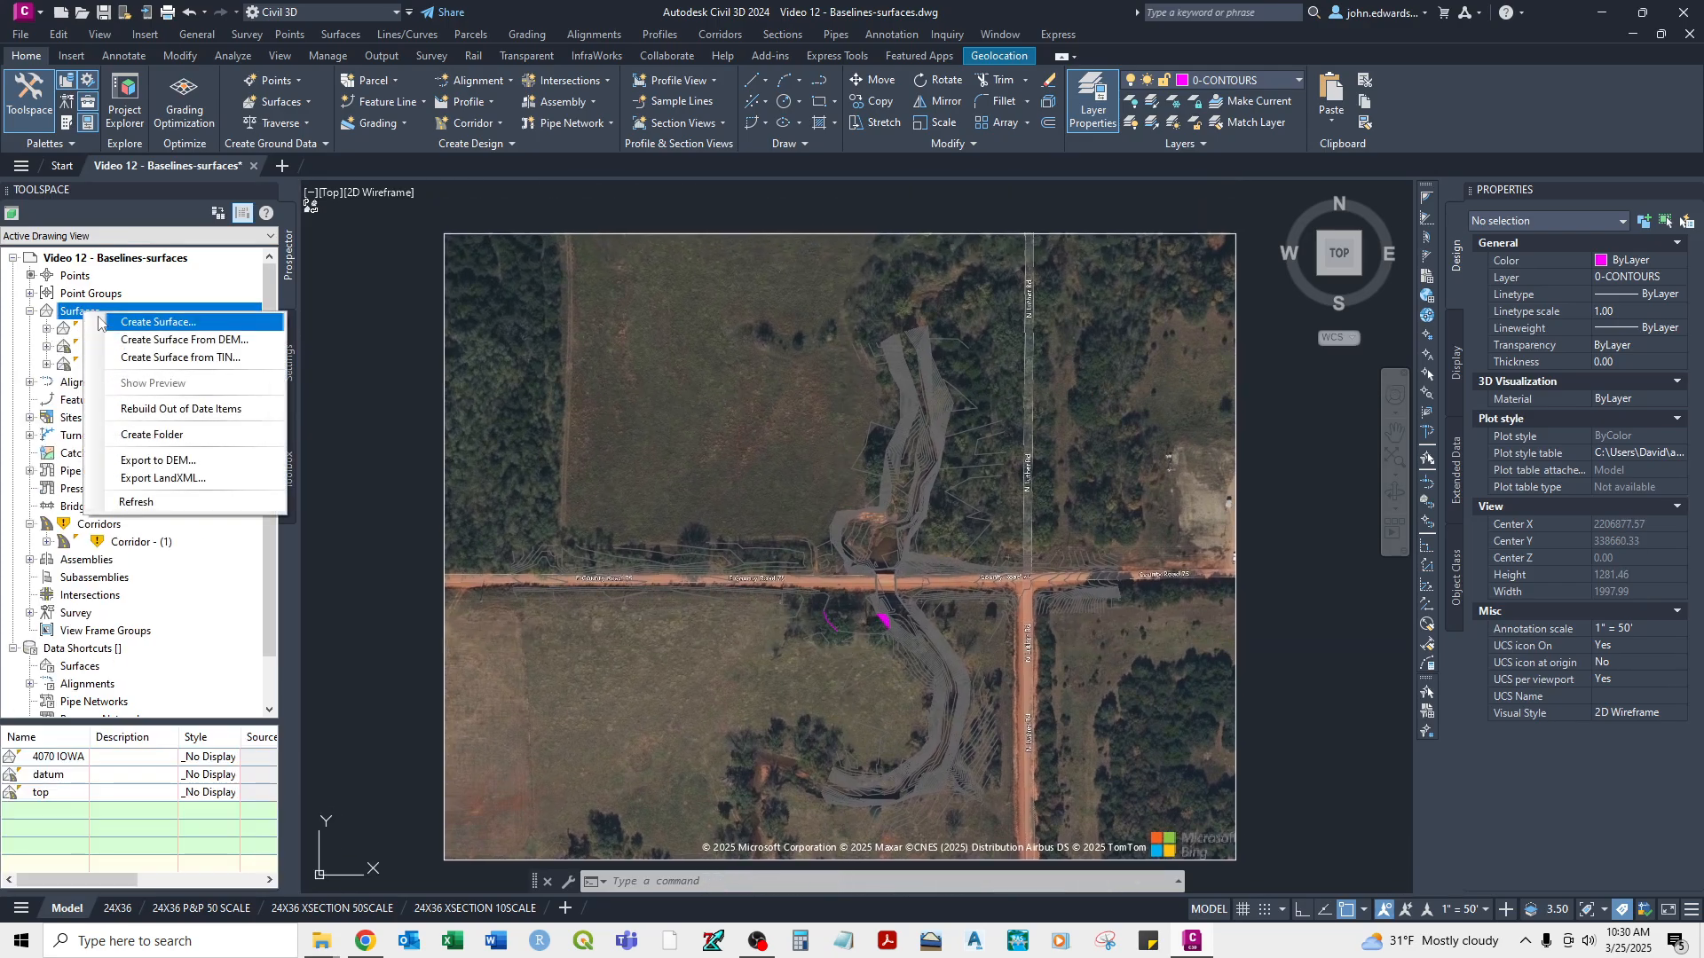
pyautogui.click(151, 325)
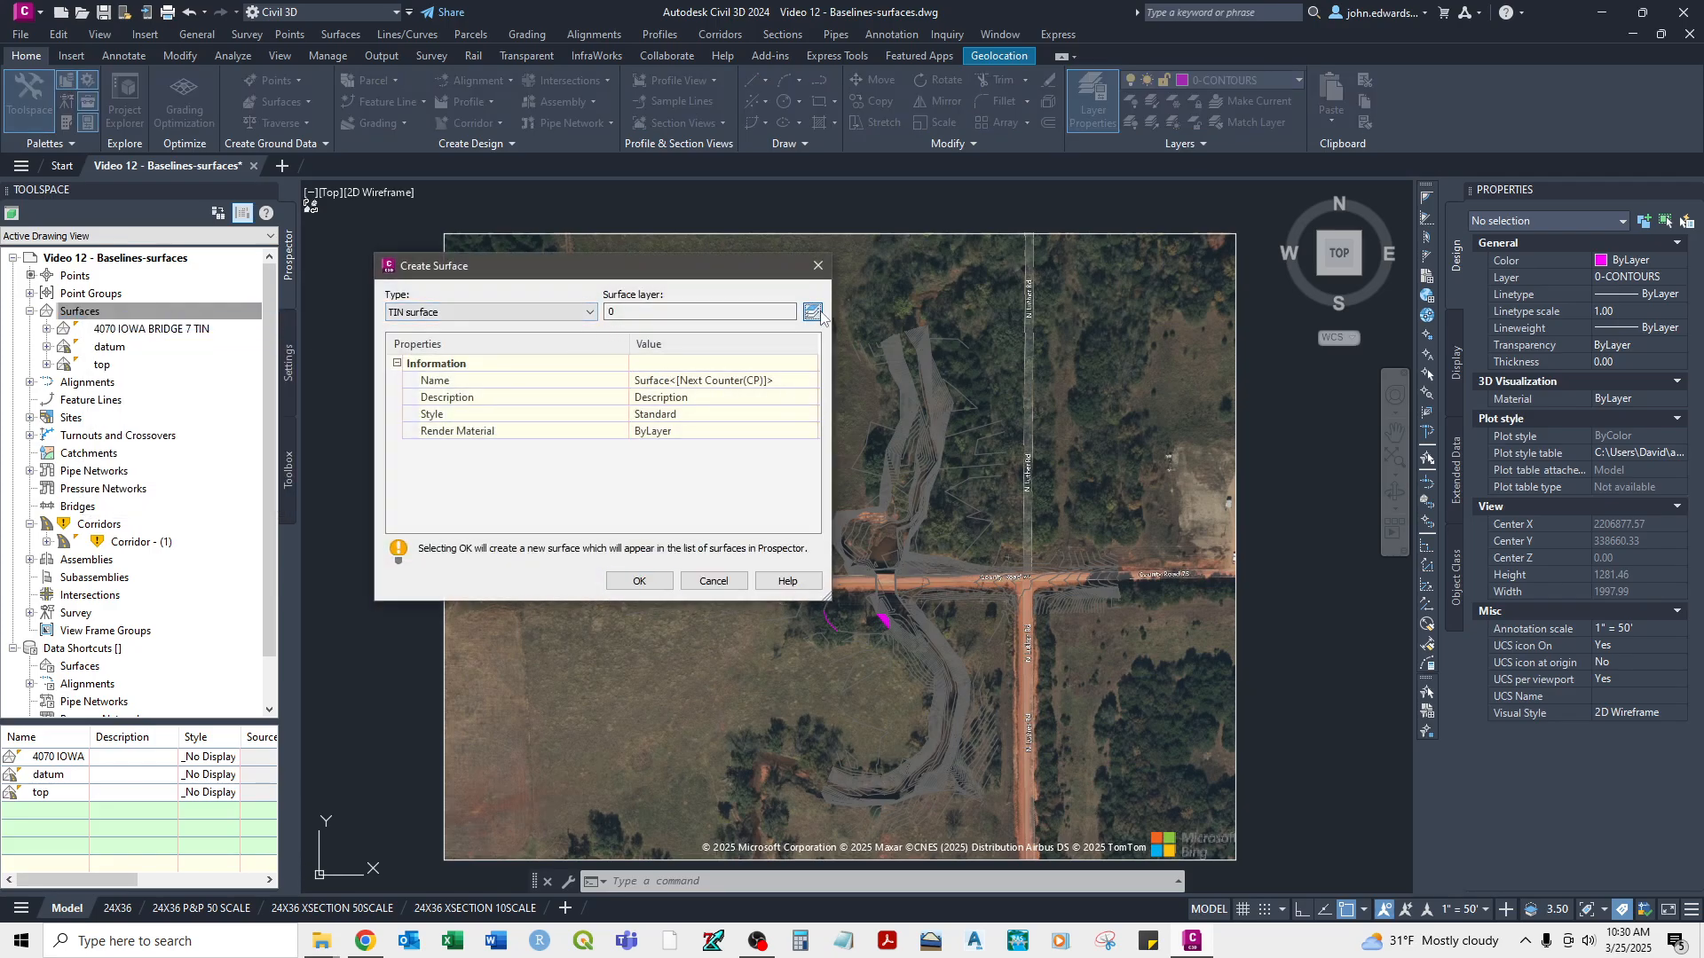
pyautogui.click(812, 312)
pyautogui.click(811, 424)
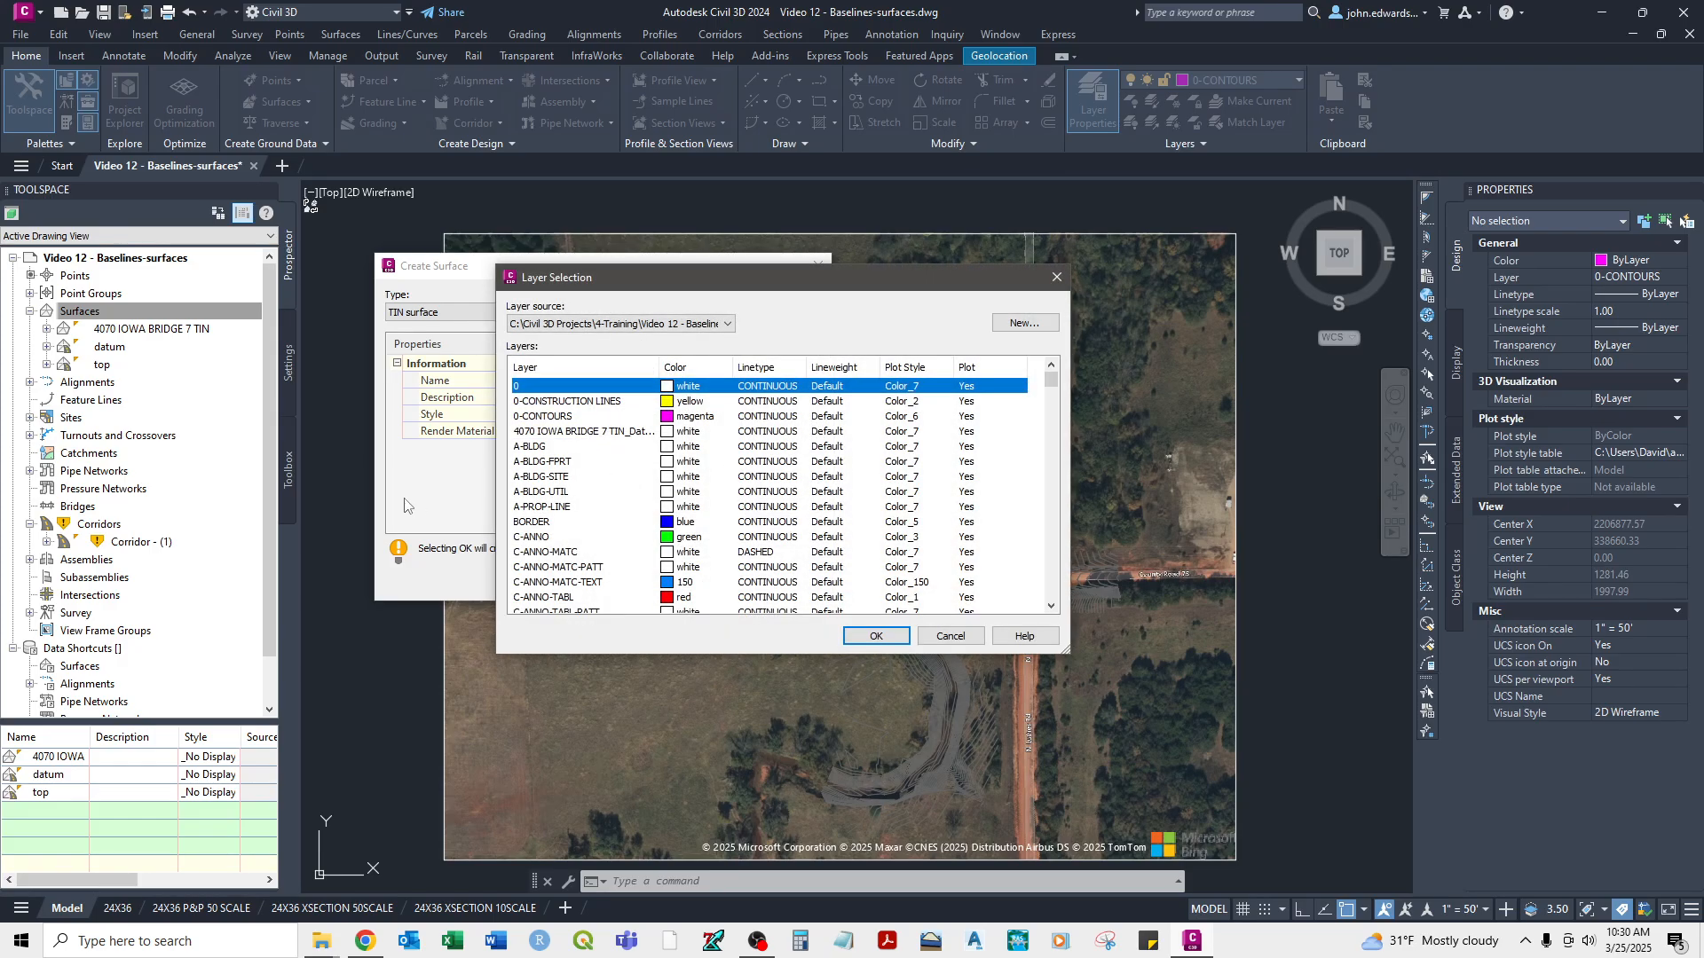
pyautogui.scroll(-2, 575, 542)
pyautogui.click(544, 433)
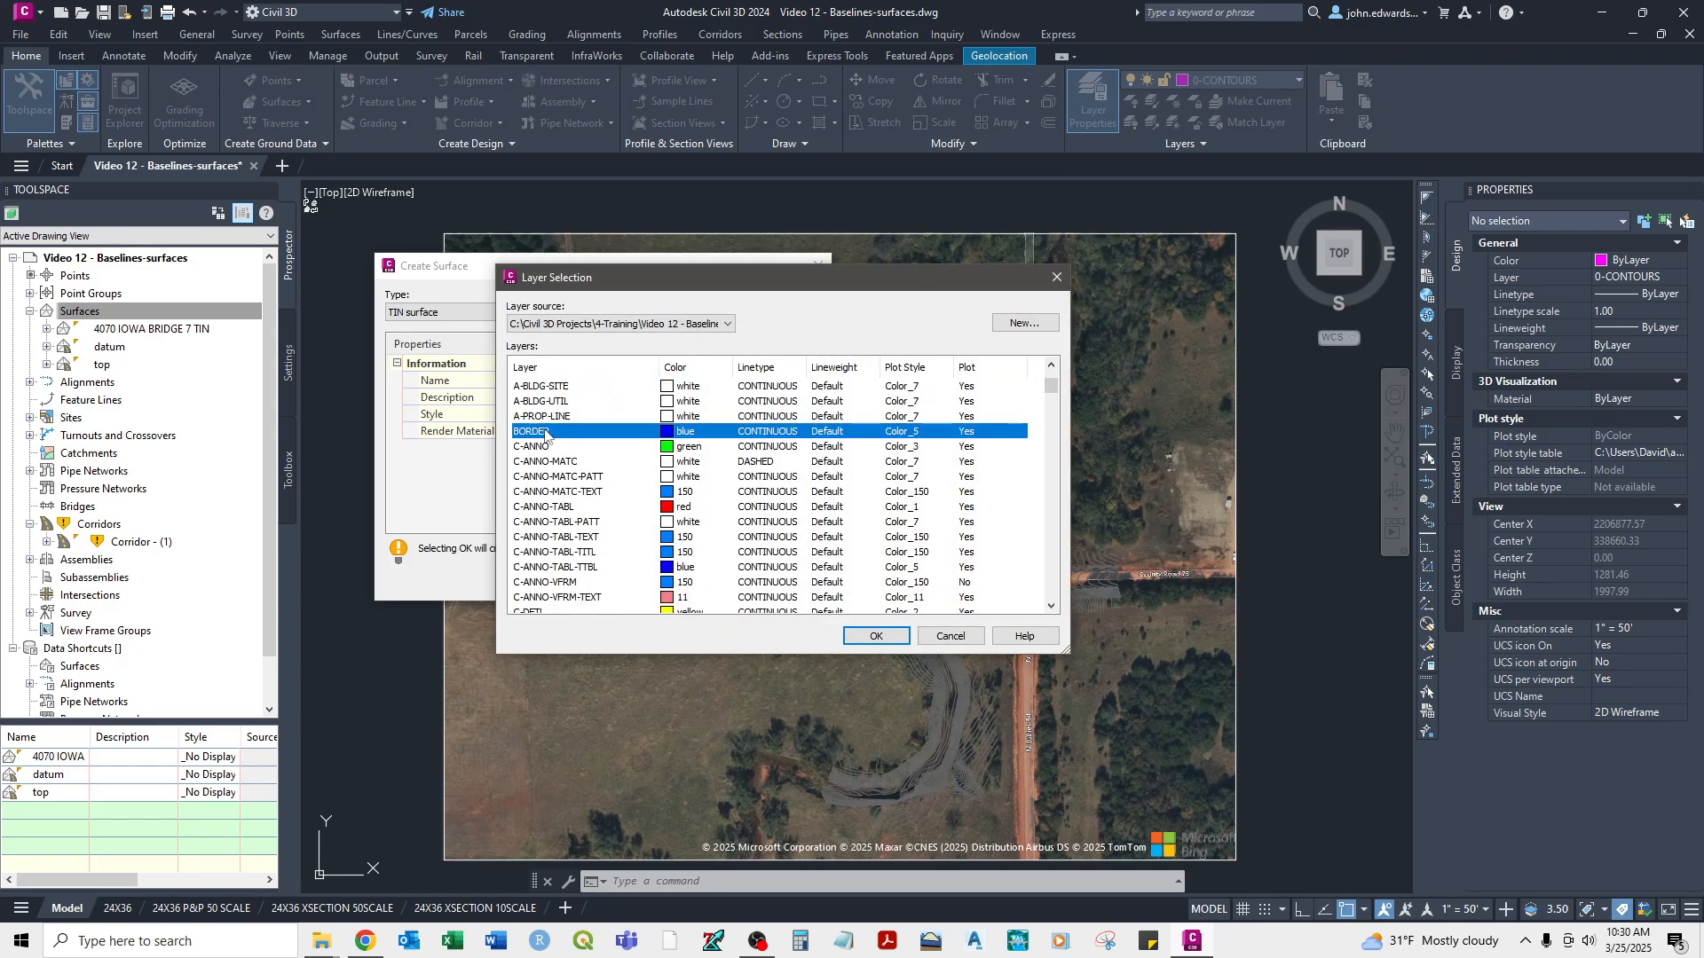
pyautogui.click(874, 636)
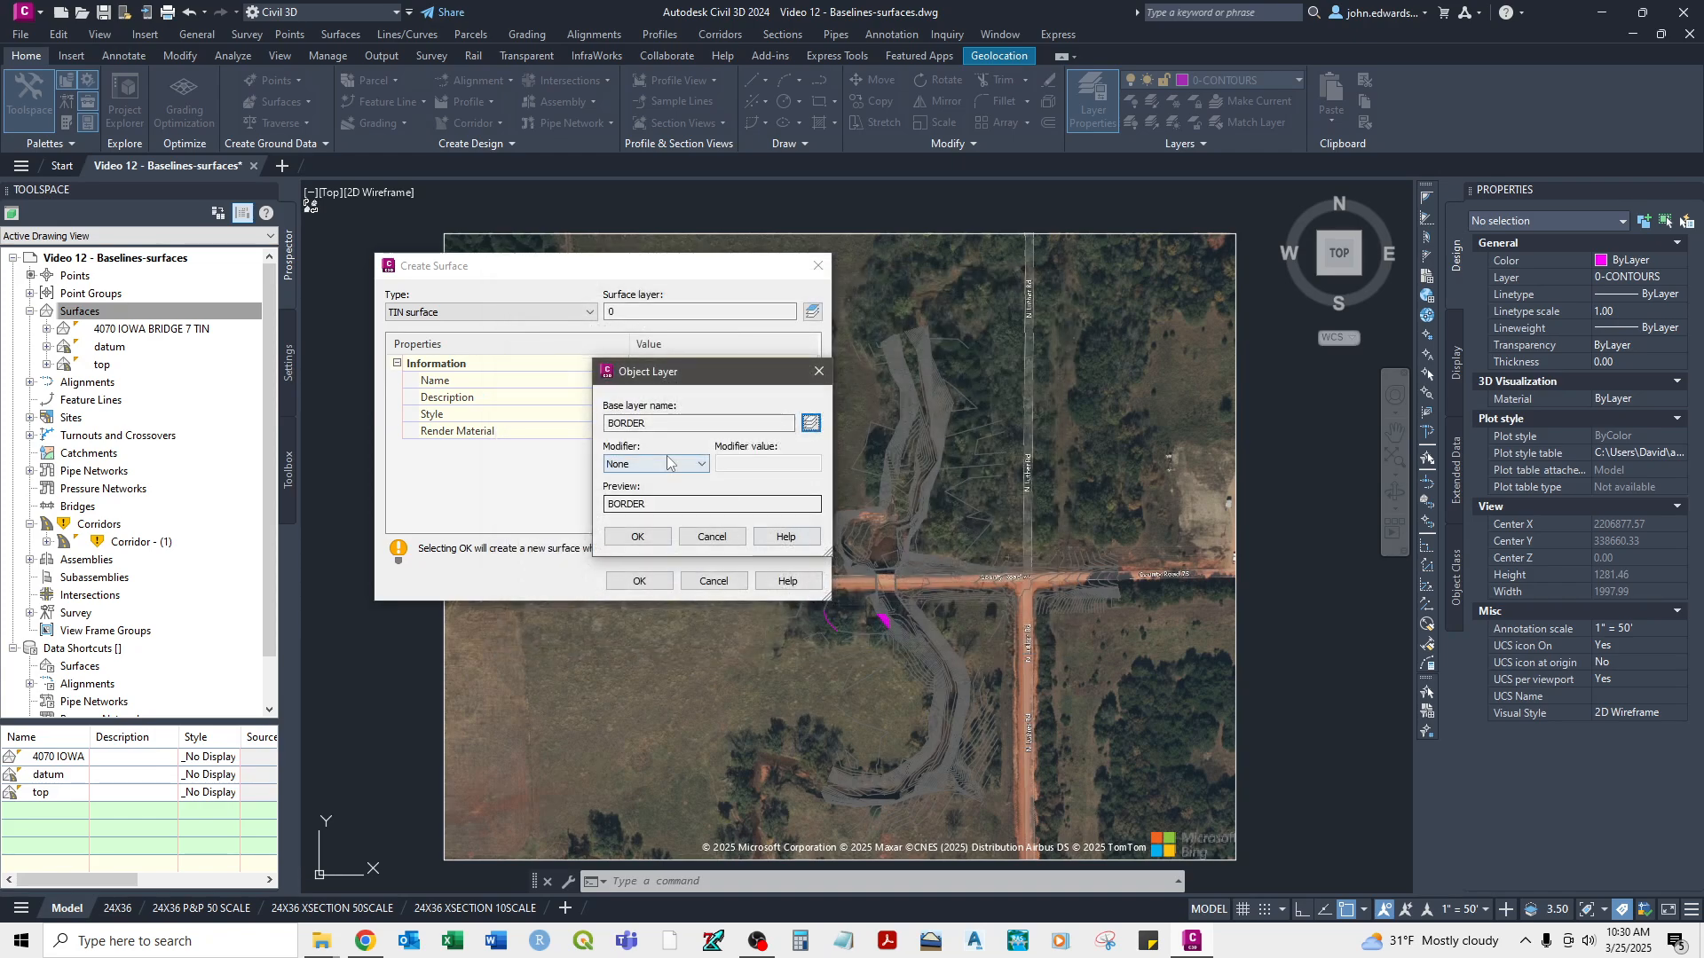
pyautogui.click(637, 537)
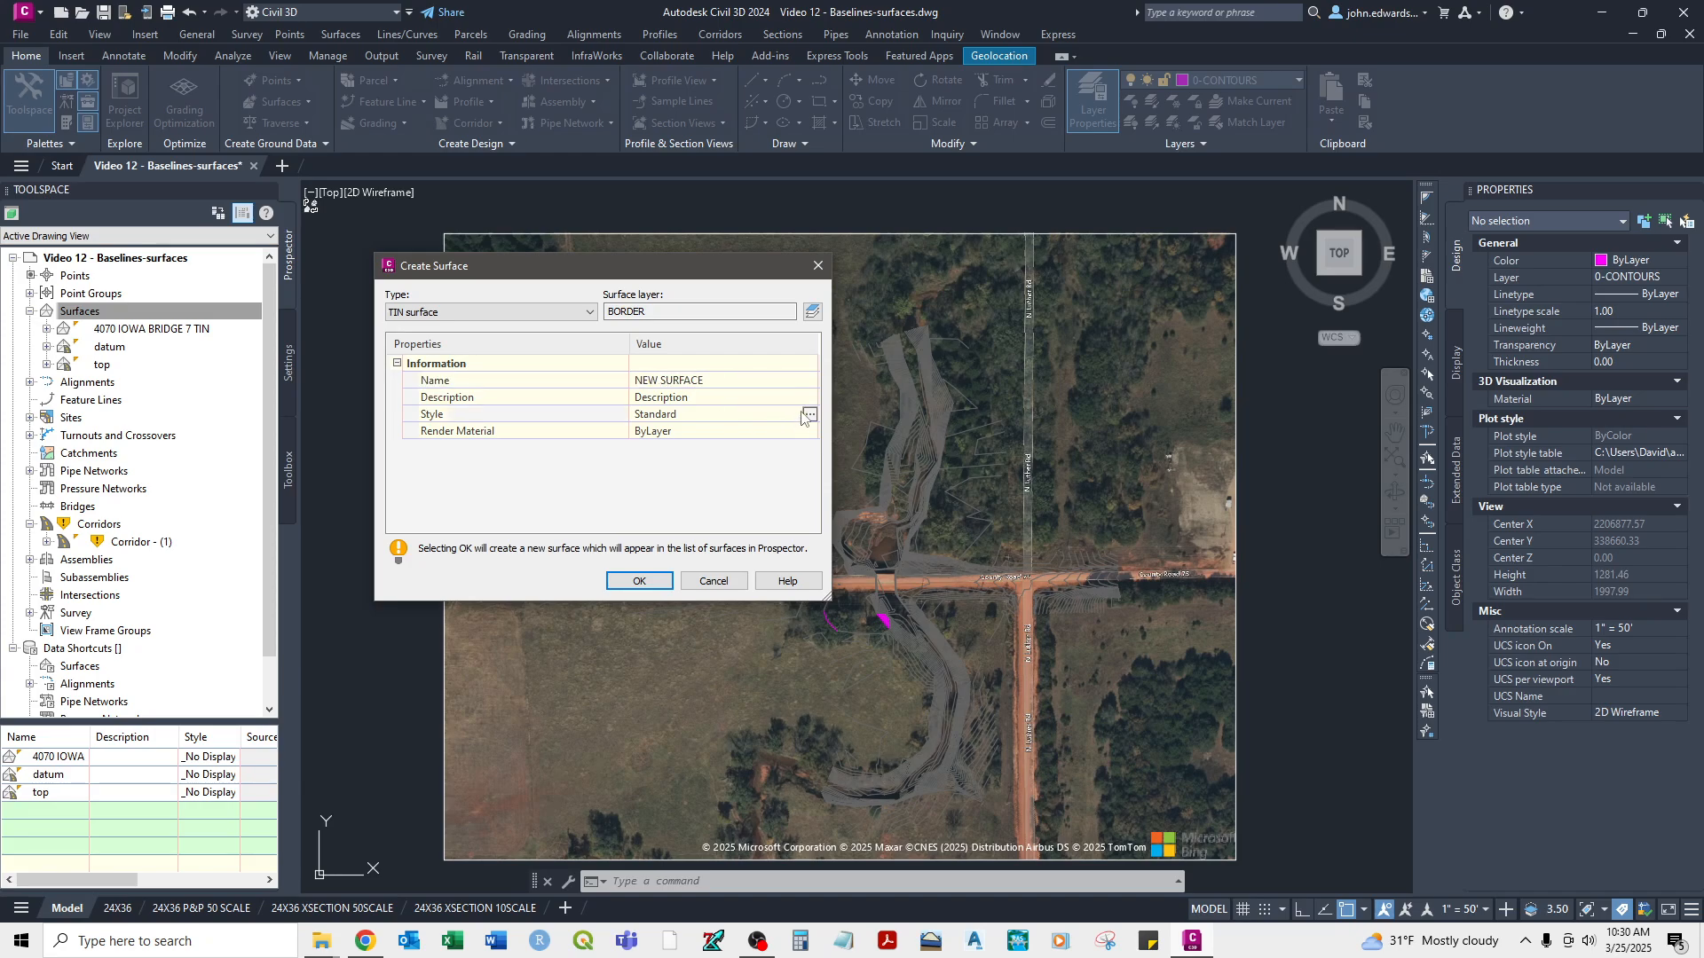
# Create the TIN surface under the name NEW SURFACE with the Contours and Triangles style.
pyautogui.click(810, 416)
pyautogui.click(747, 410)
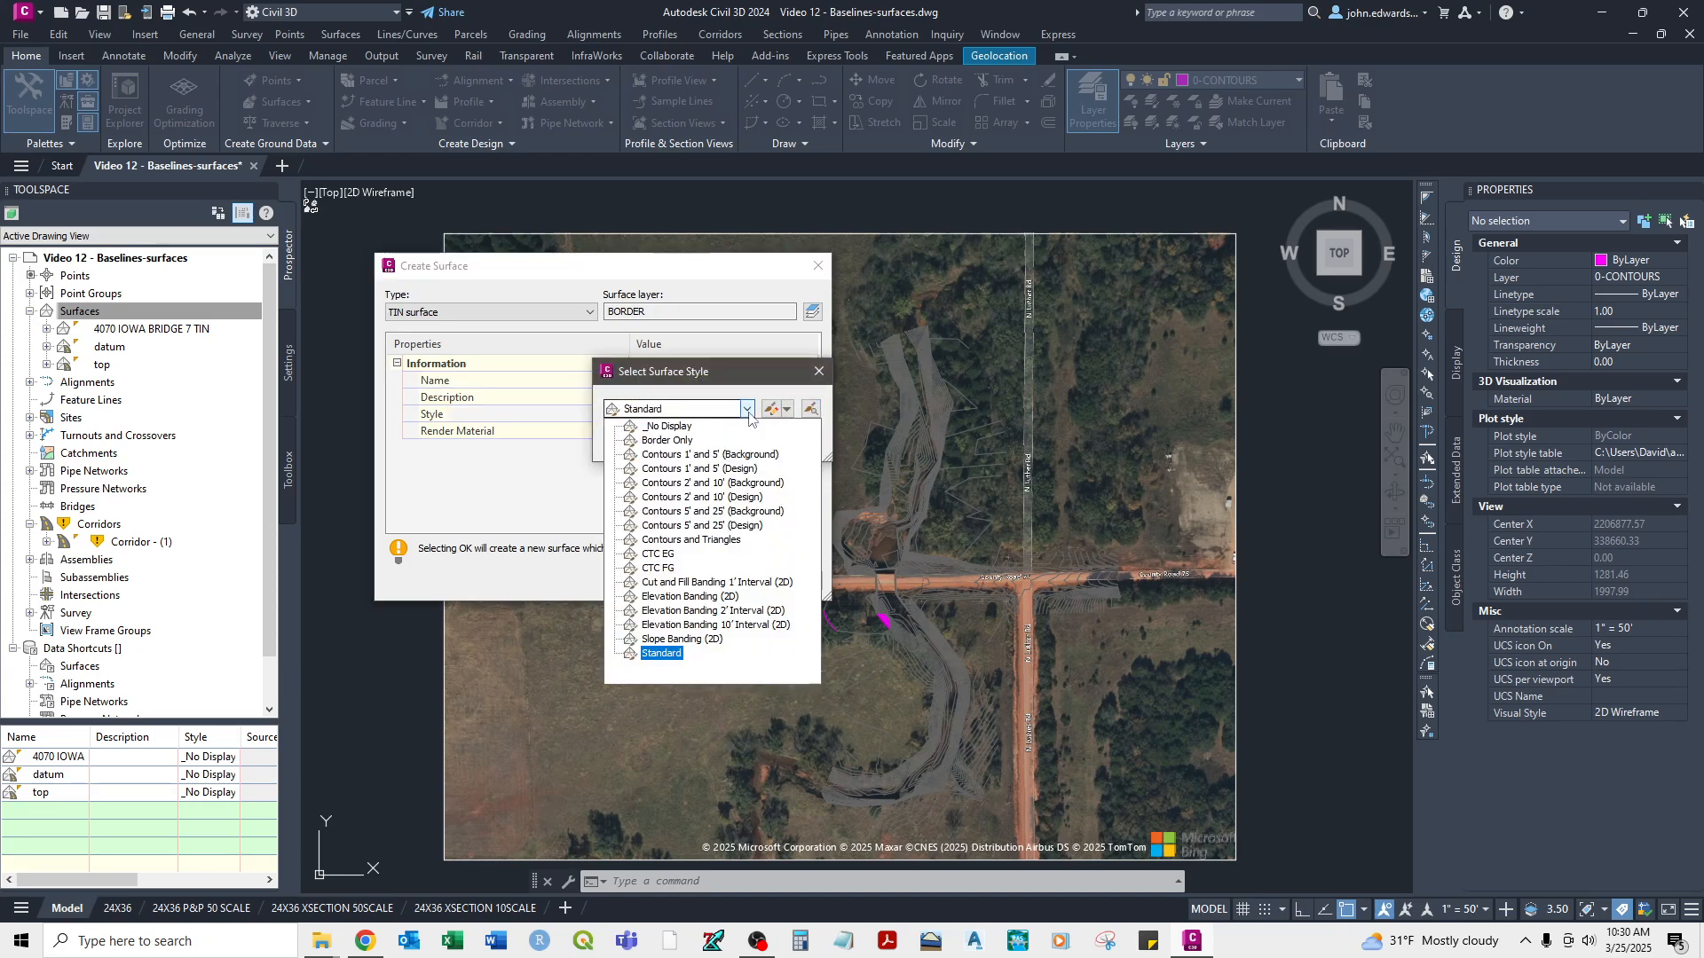
pyautogui.click(724, 539)
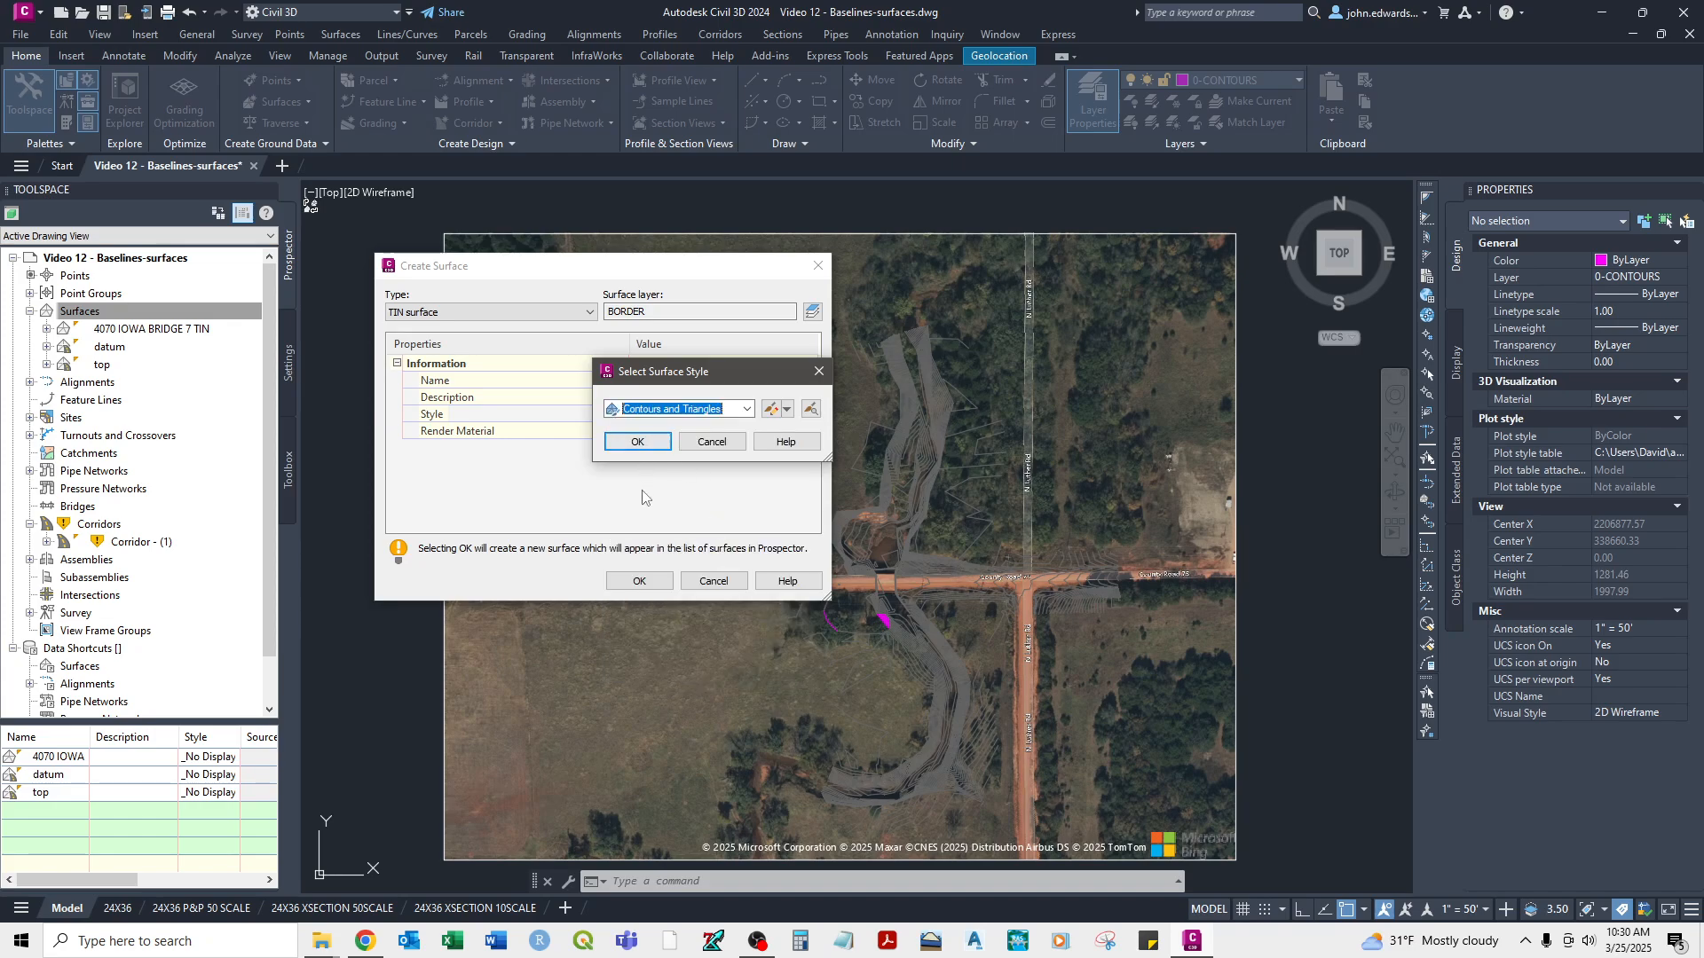
pyautogui.click(641, 444)
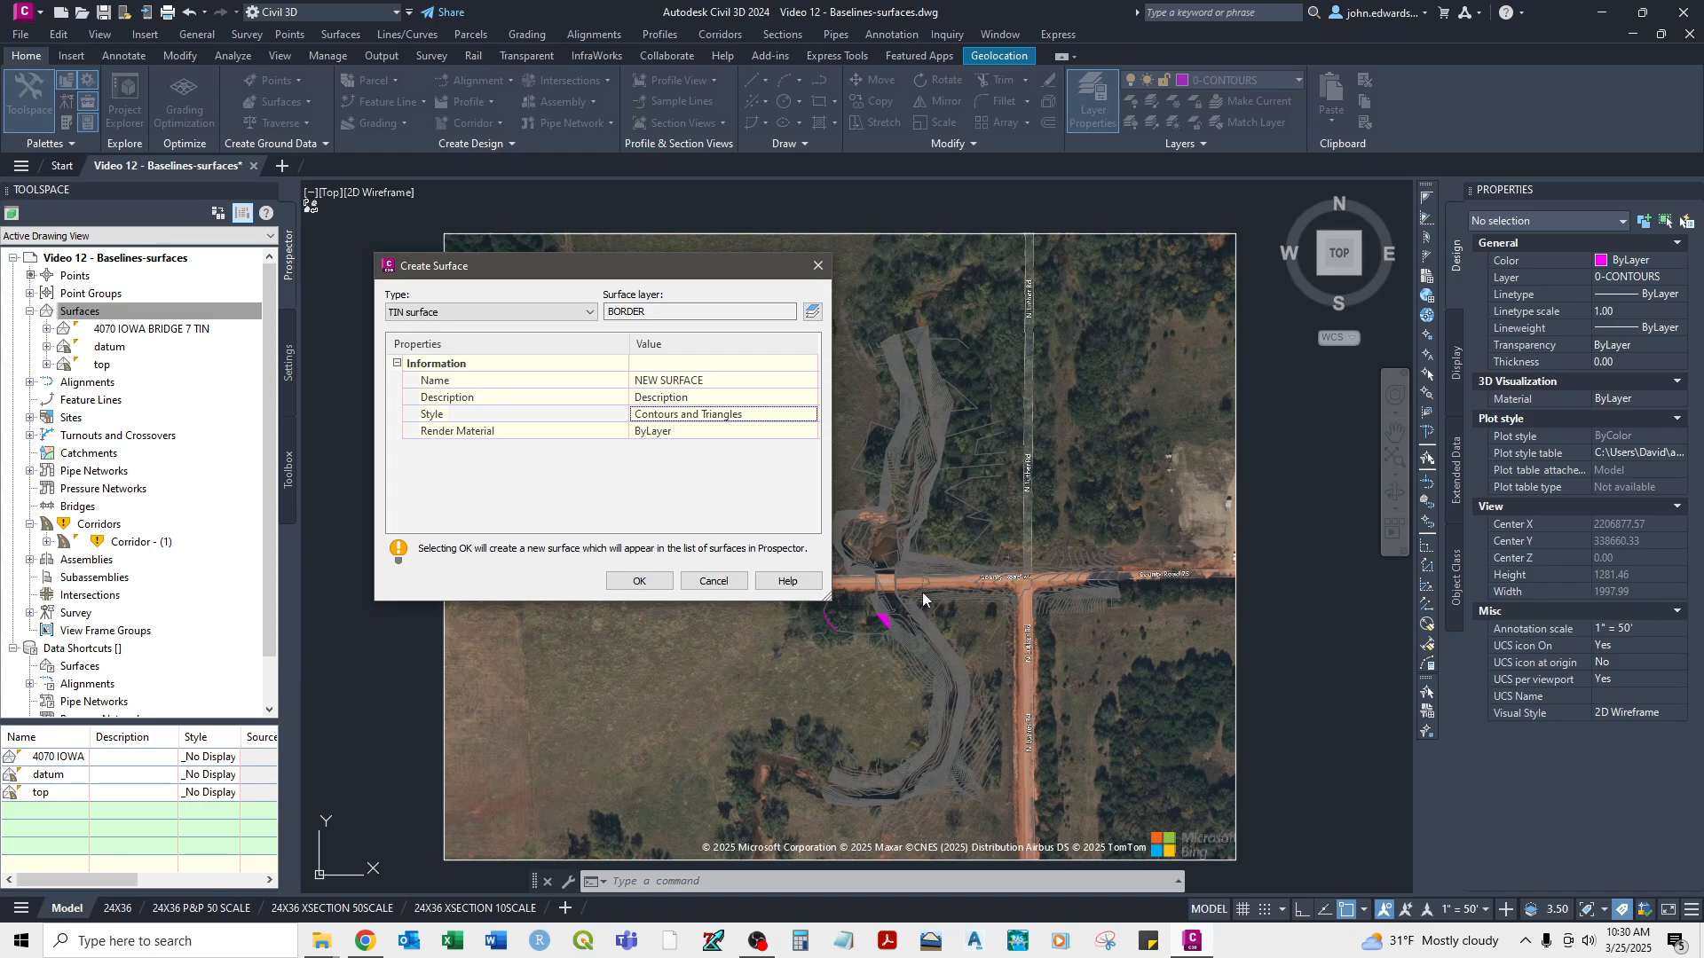
pyautogui.click(636, 581)
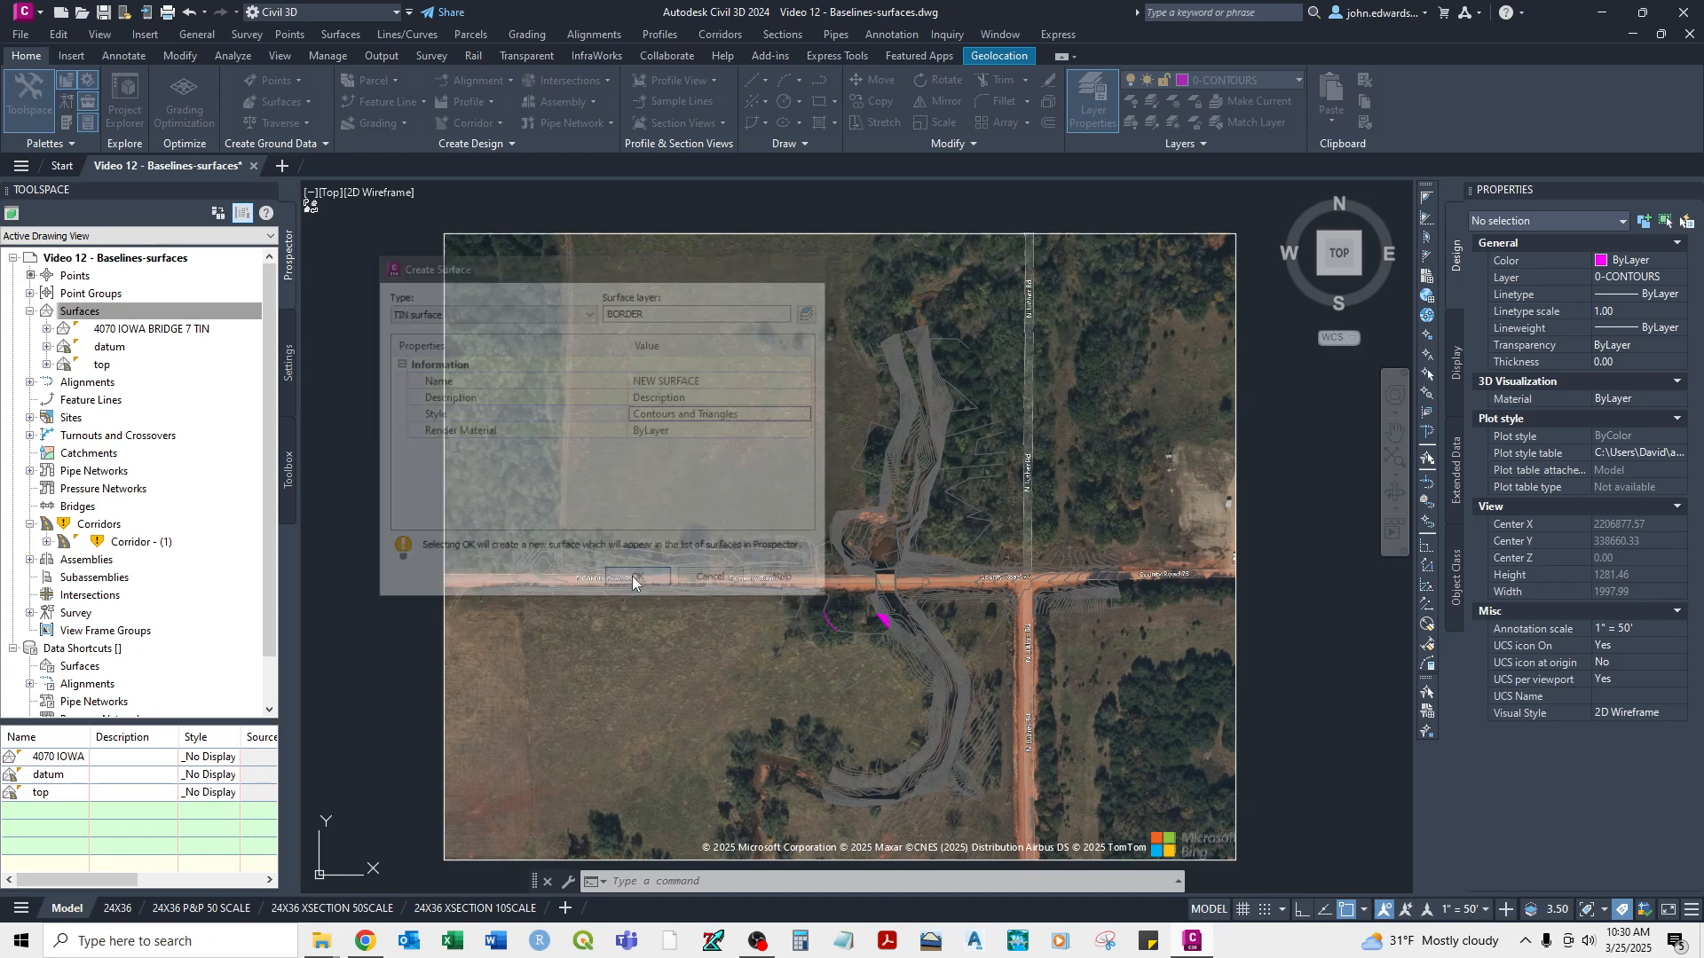
# Expand NEW SURFACE in the surfaces list down to the data types under its Definition.
pyautogui.click(44, 311)
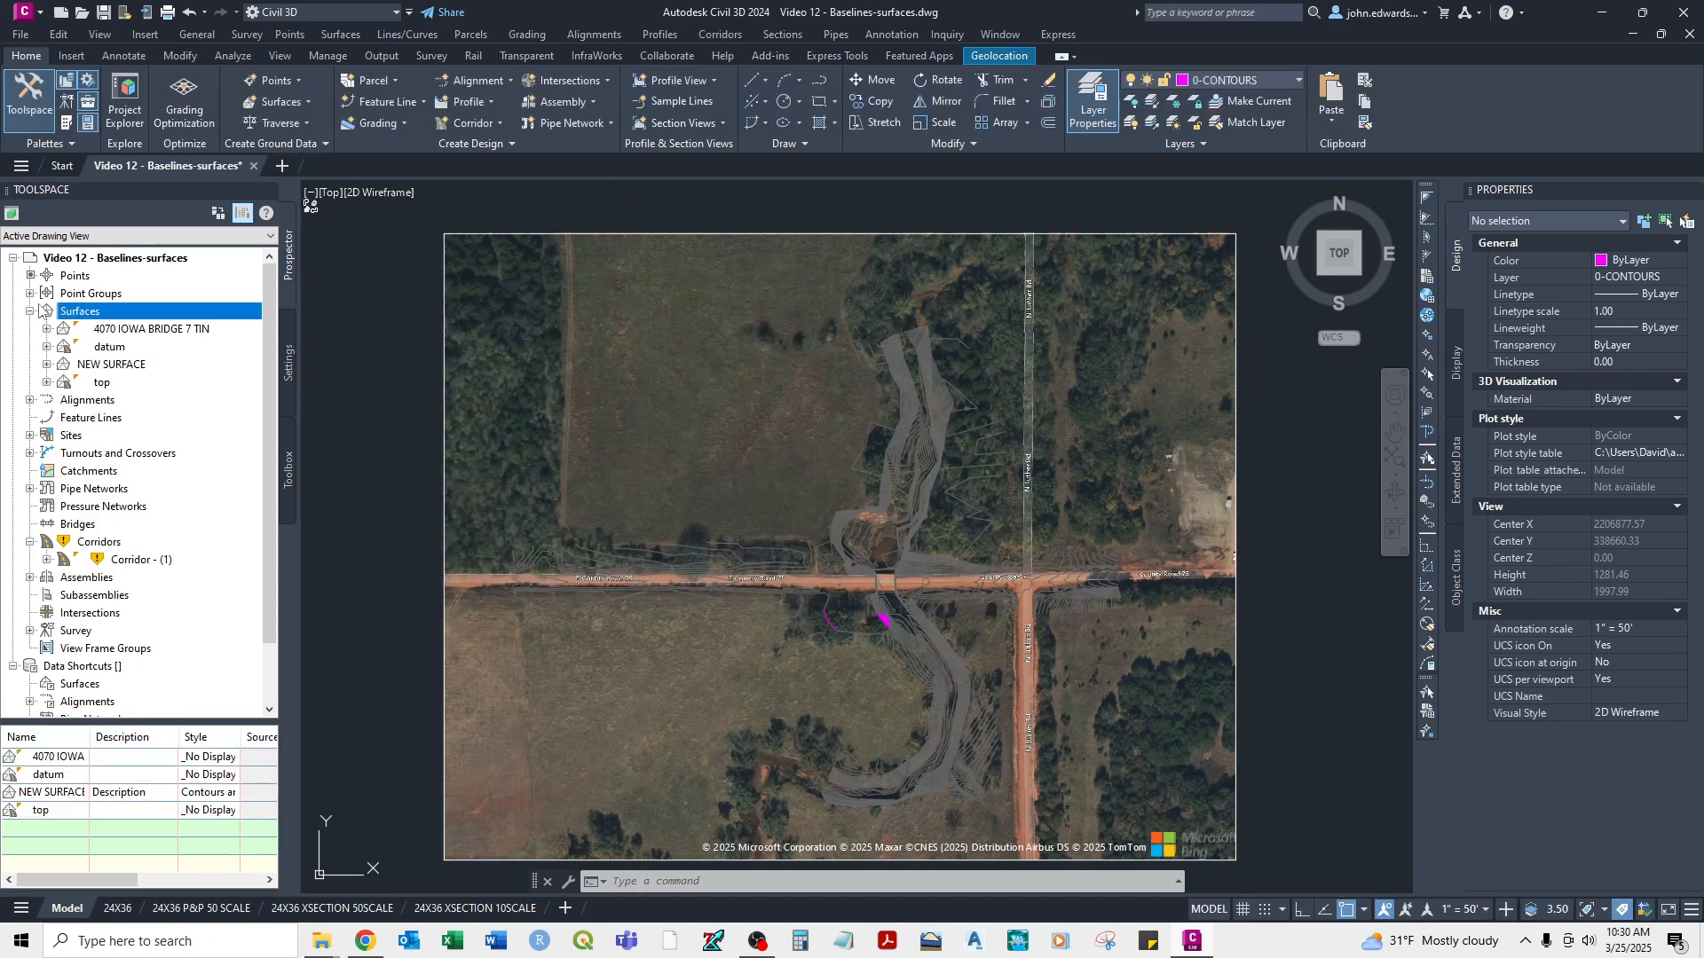
pyautogui.click(47, 365)
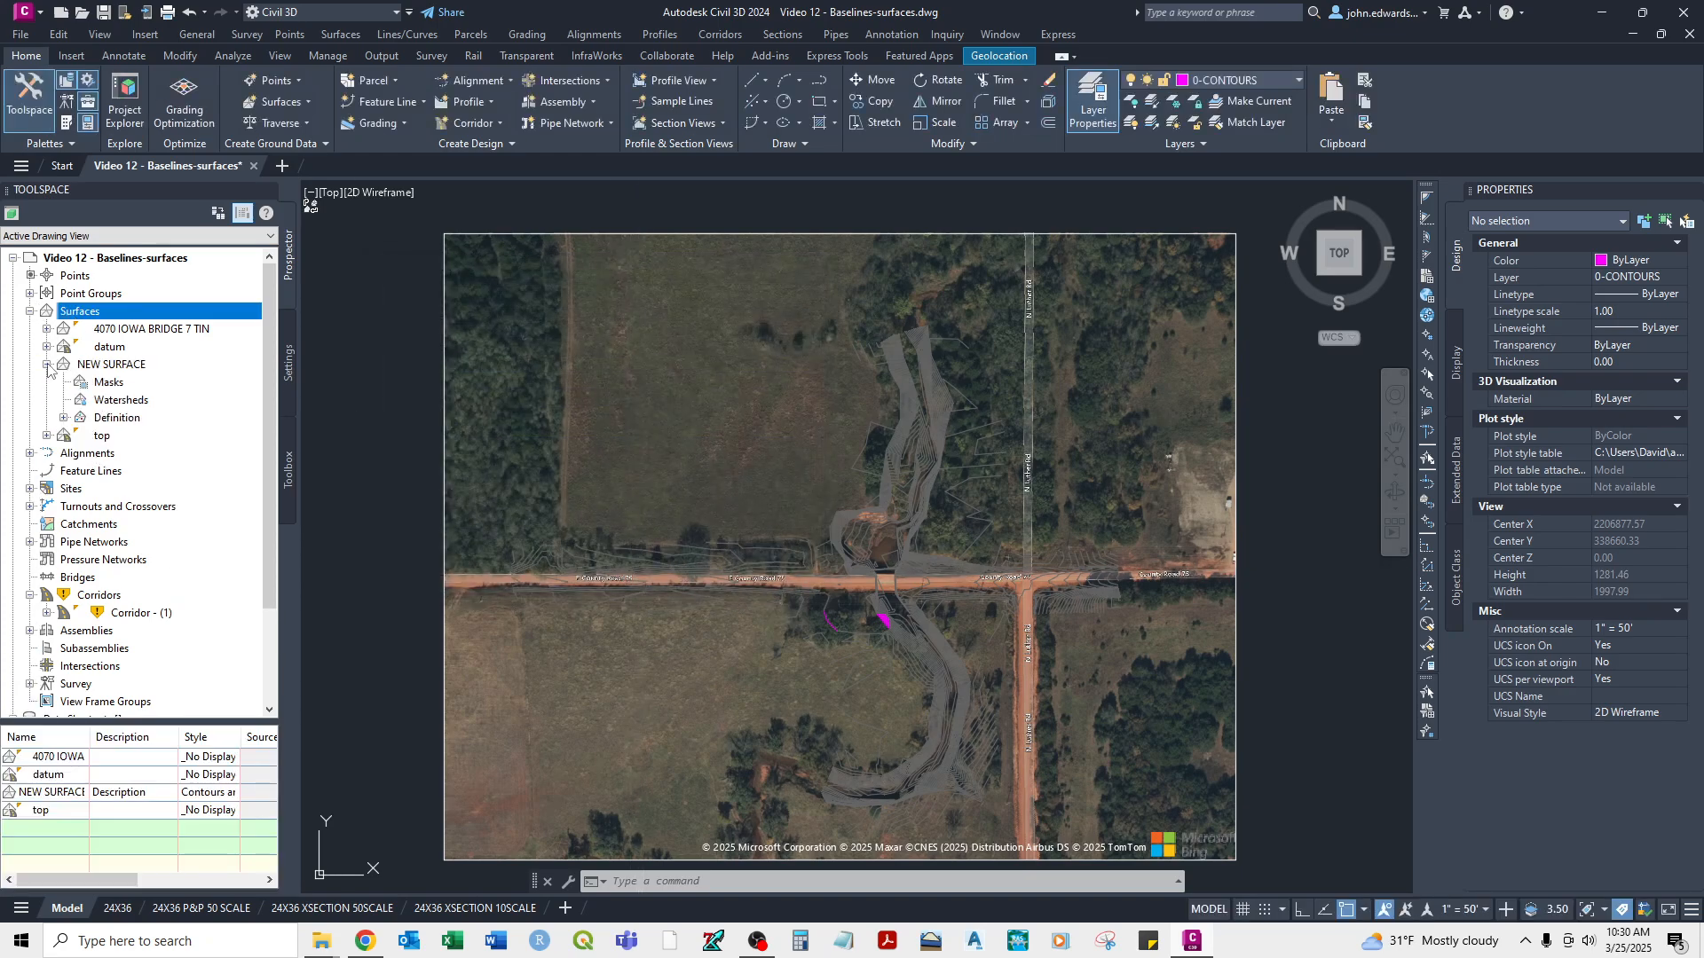
pyautogui.click(64, 418)
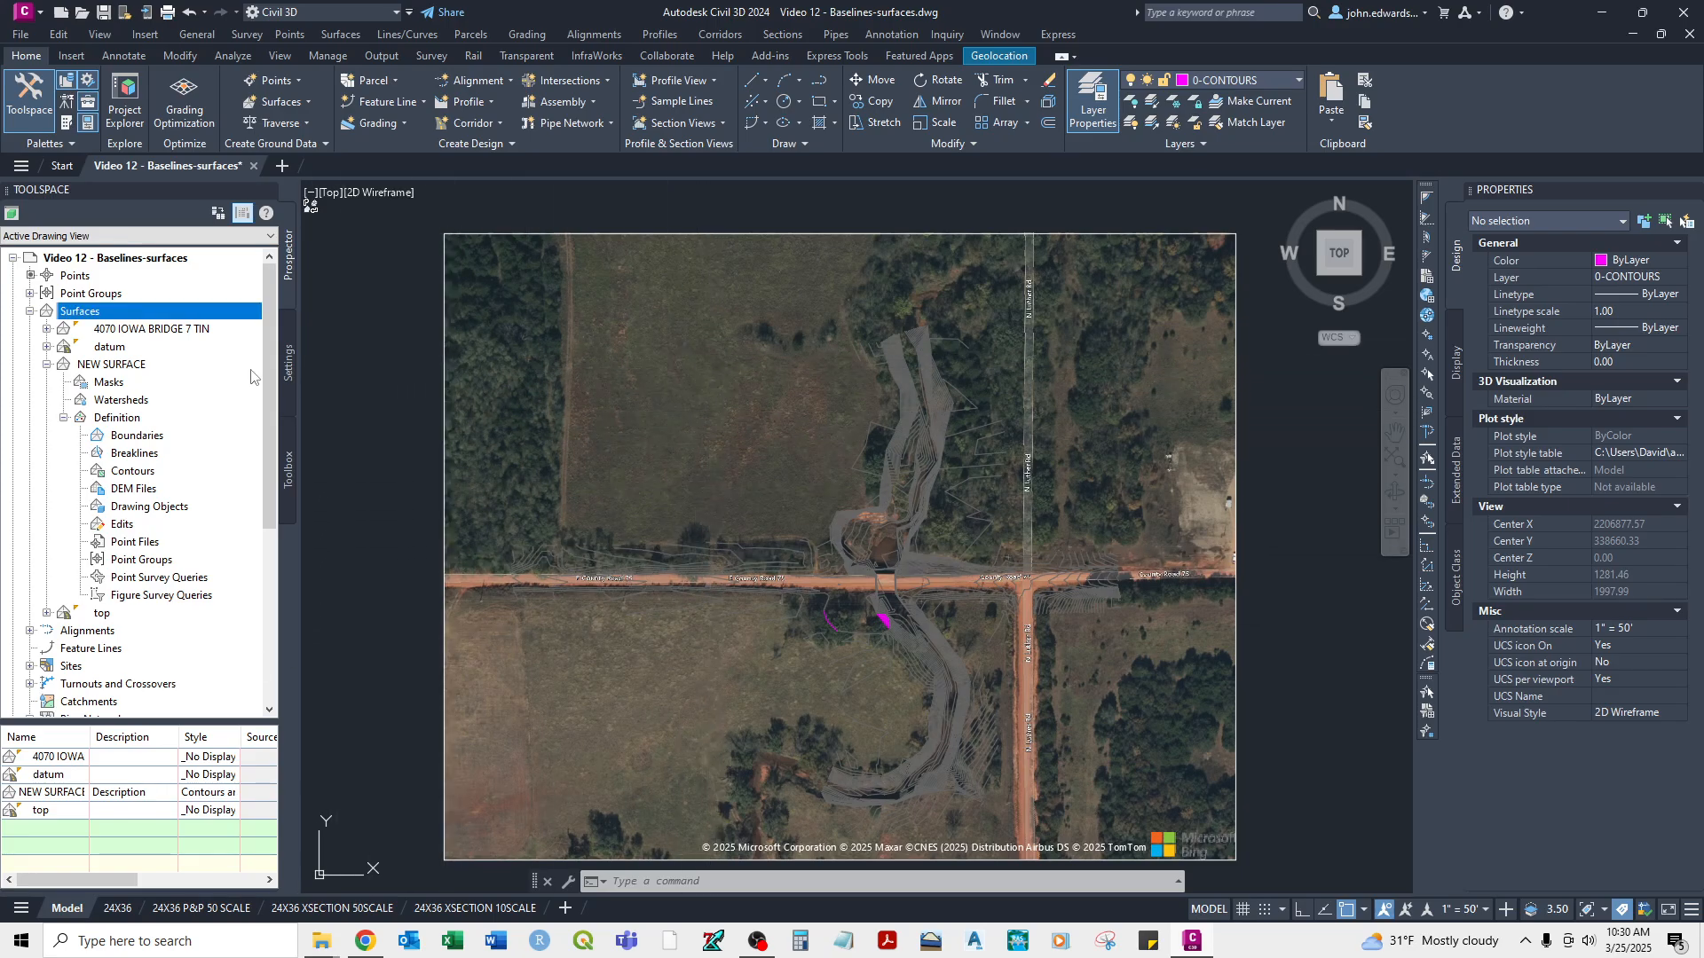
pyautogui.click(114, 421)
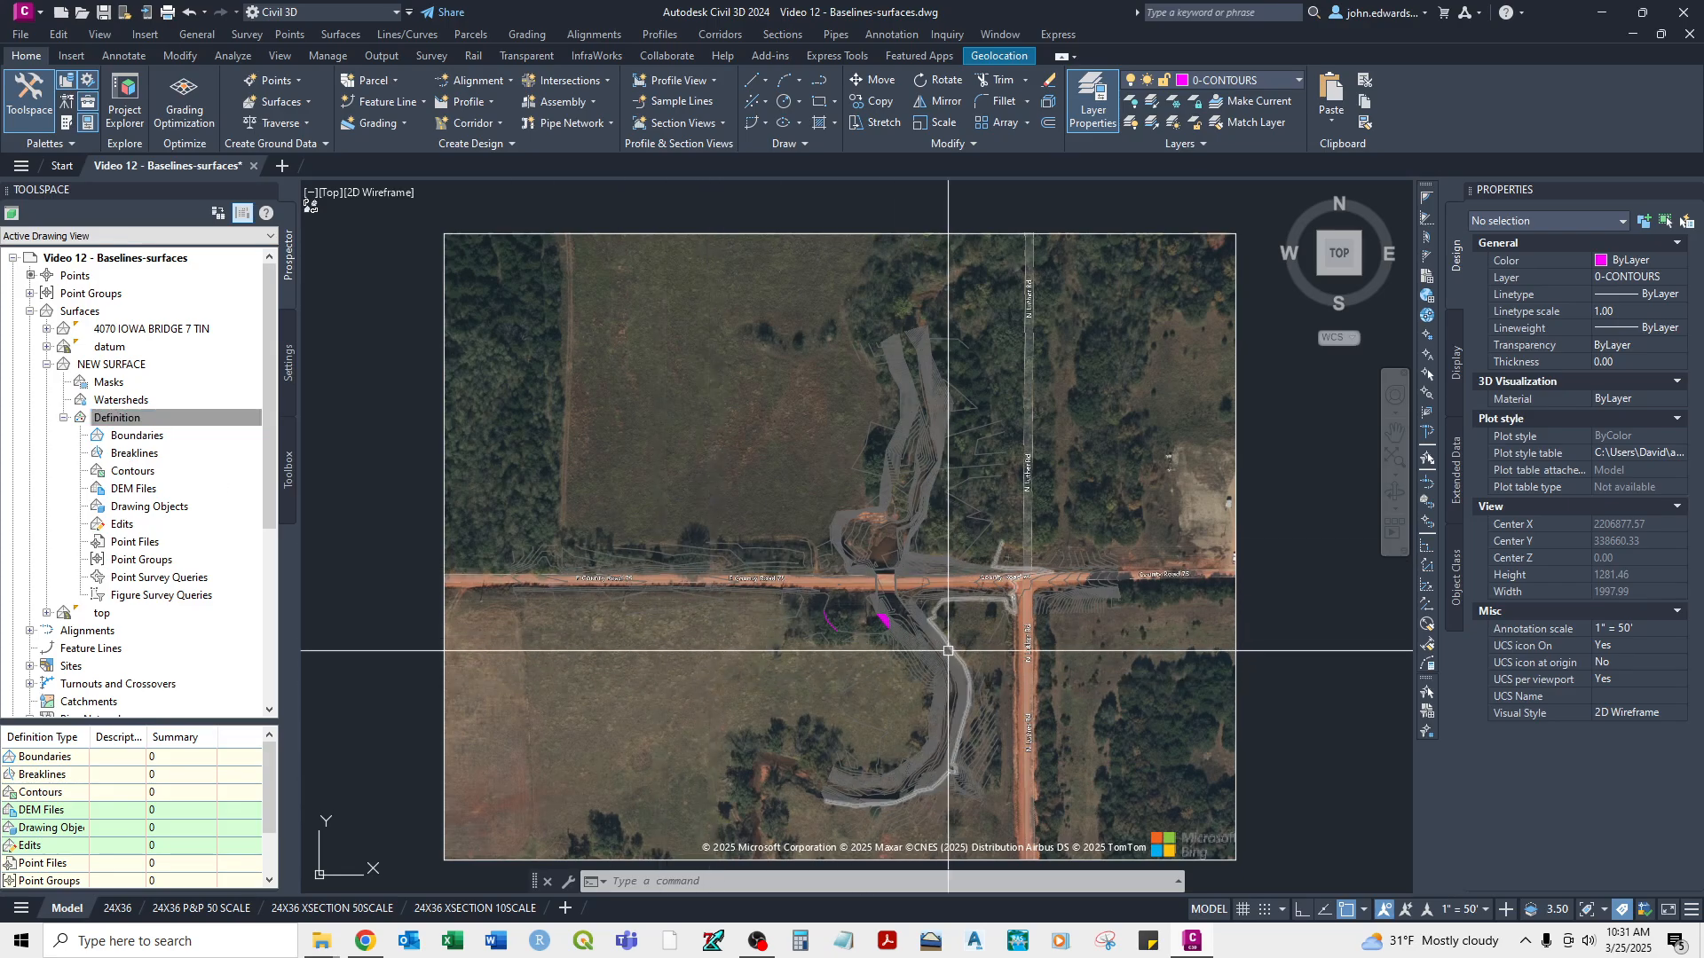
# Start adding contour data to the NEW SURFACE definition under the description NEW CONTOURS.
pyautogui.scroll(2, 932, 659)
pyautogui.moveTo(932, 659); pyautogui.dragTo(927, 576, button='middle')
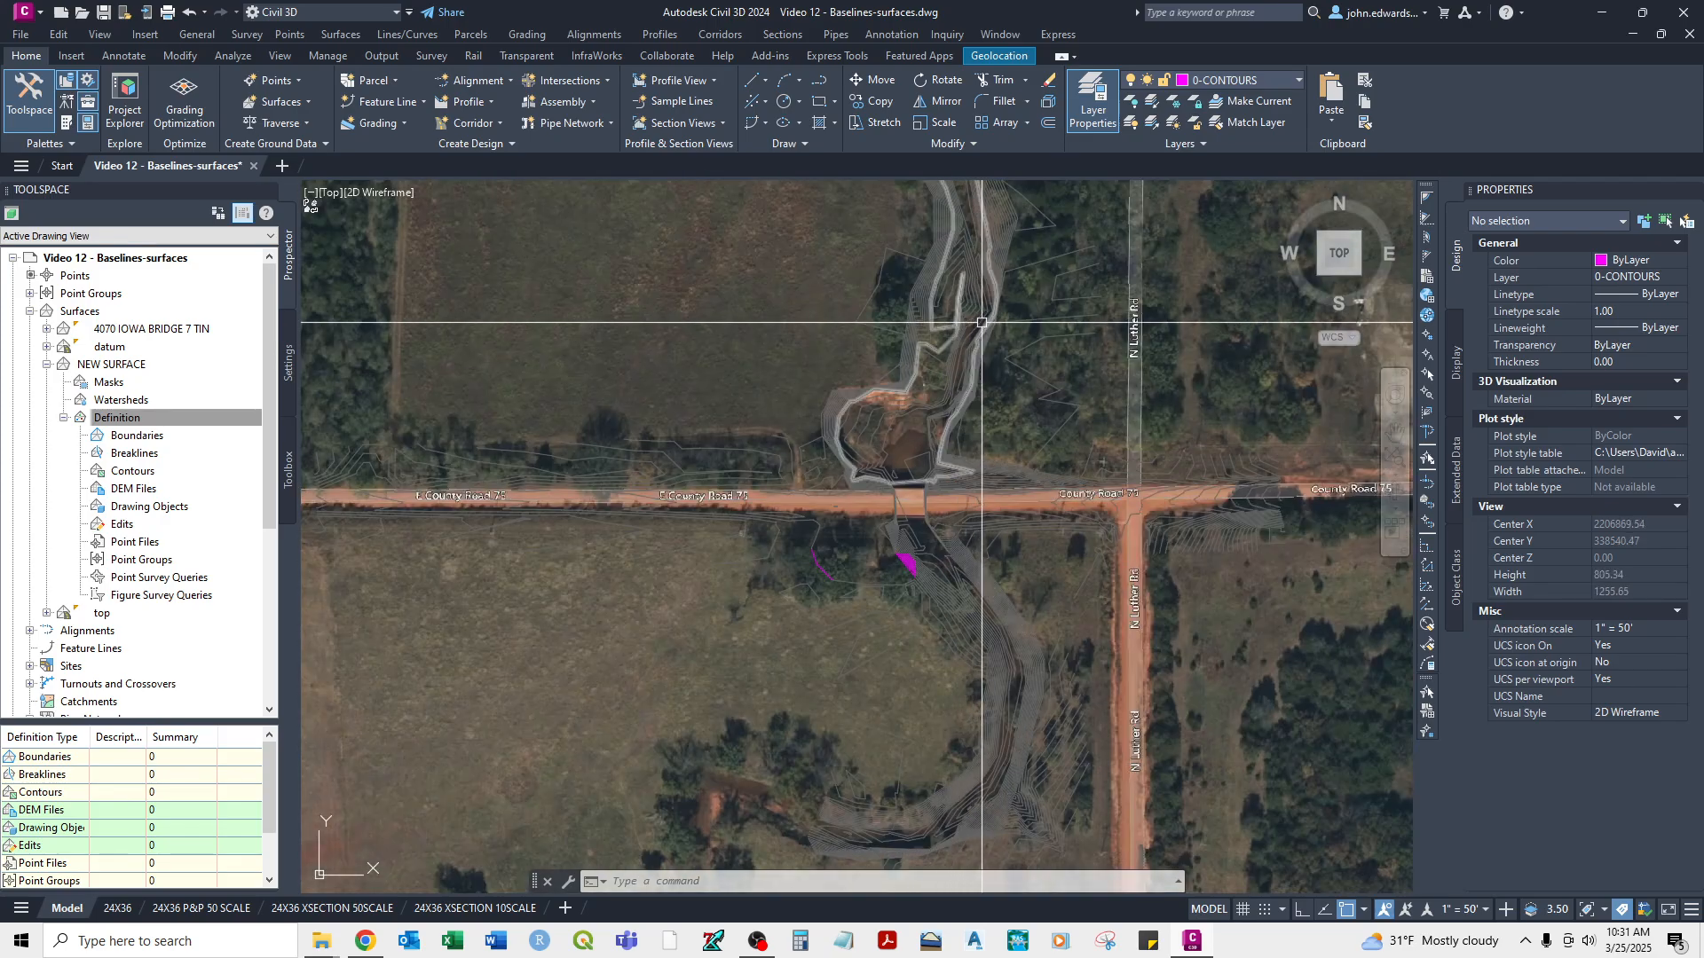
pyautogui.scroll(-5, 946, 428)
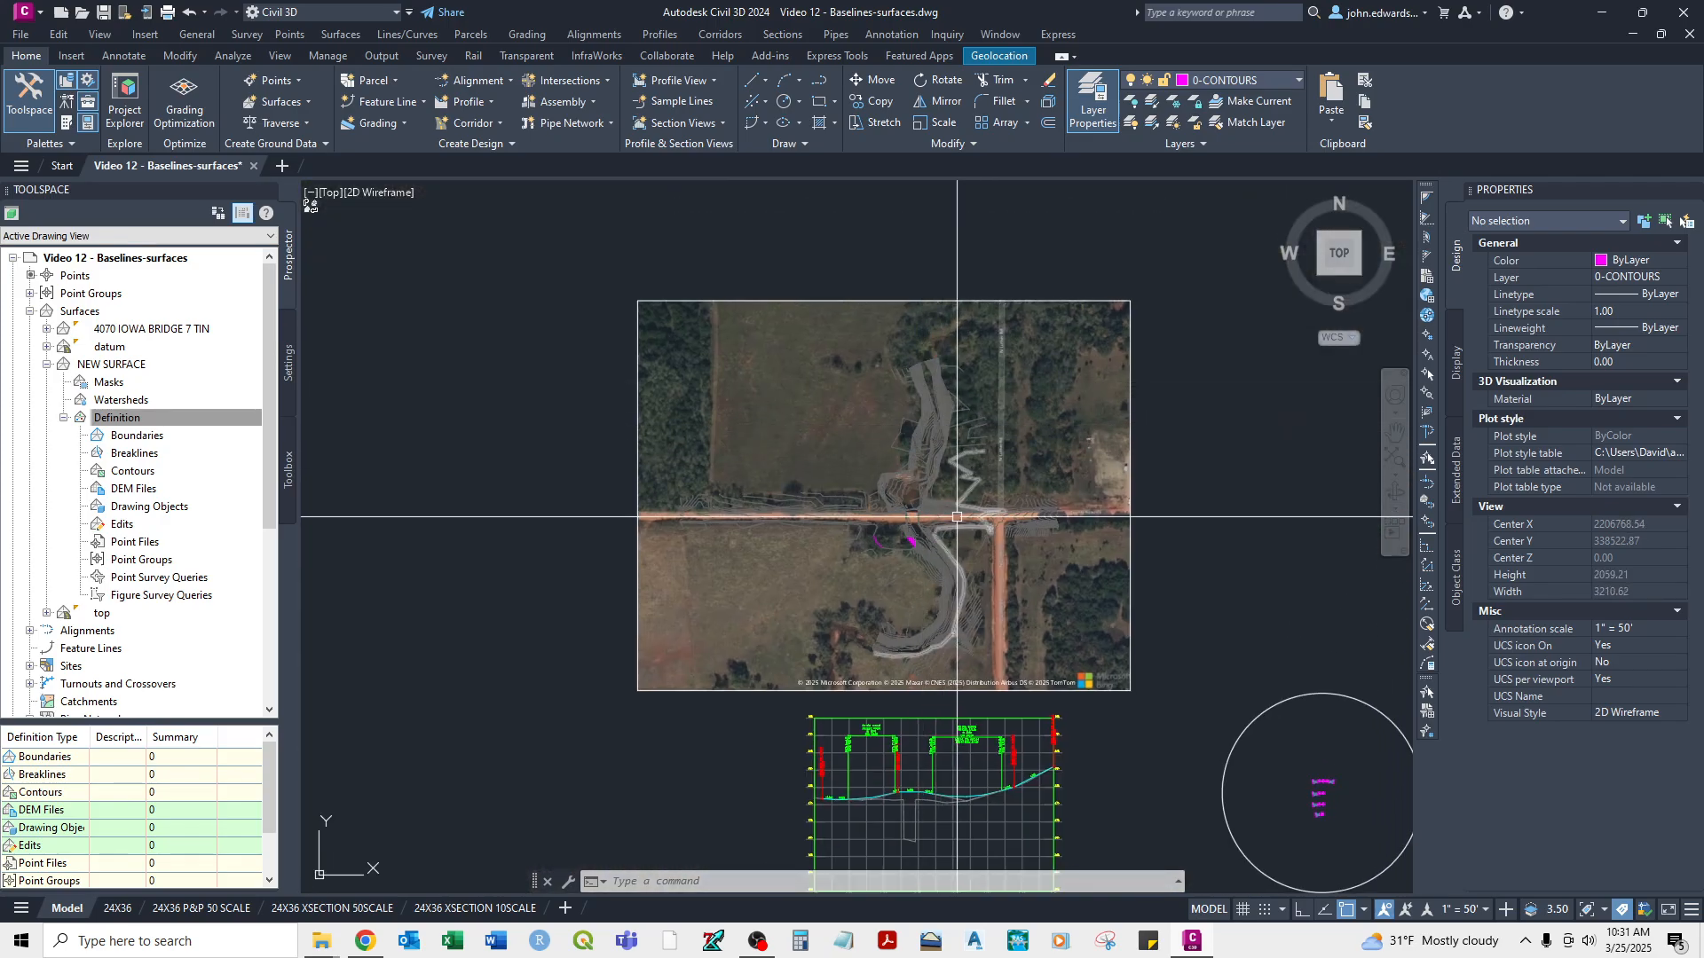
pyautogui.scroll(4, 955, 608)
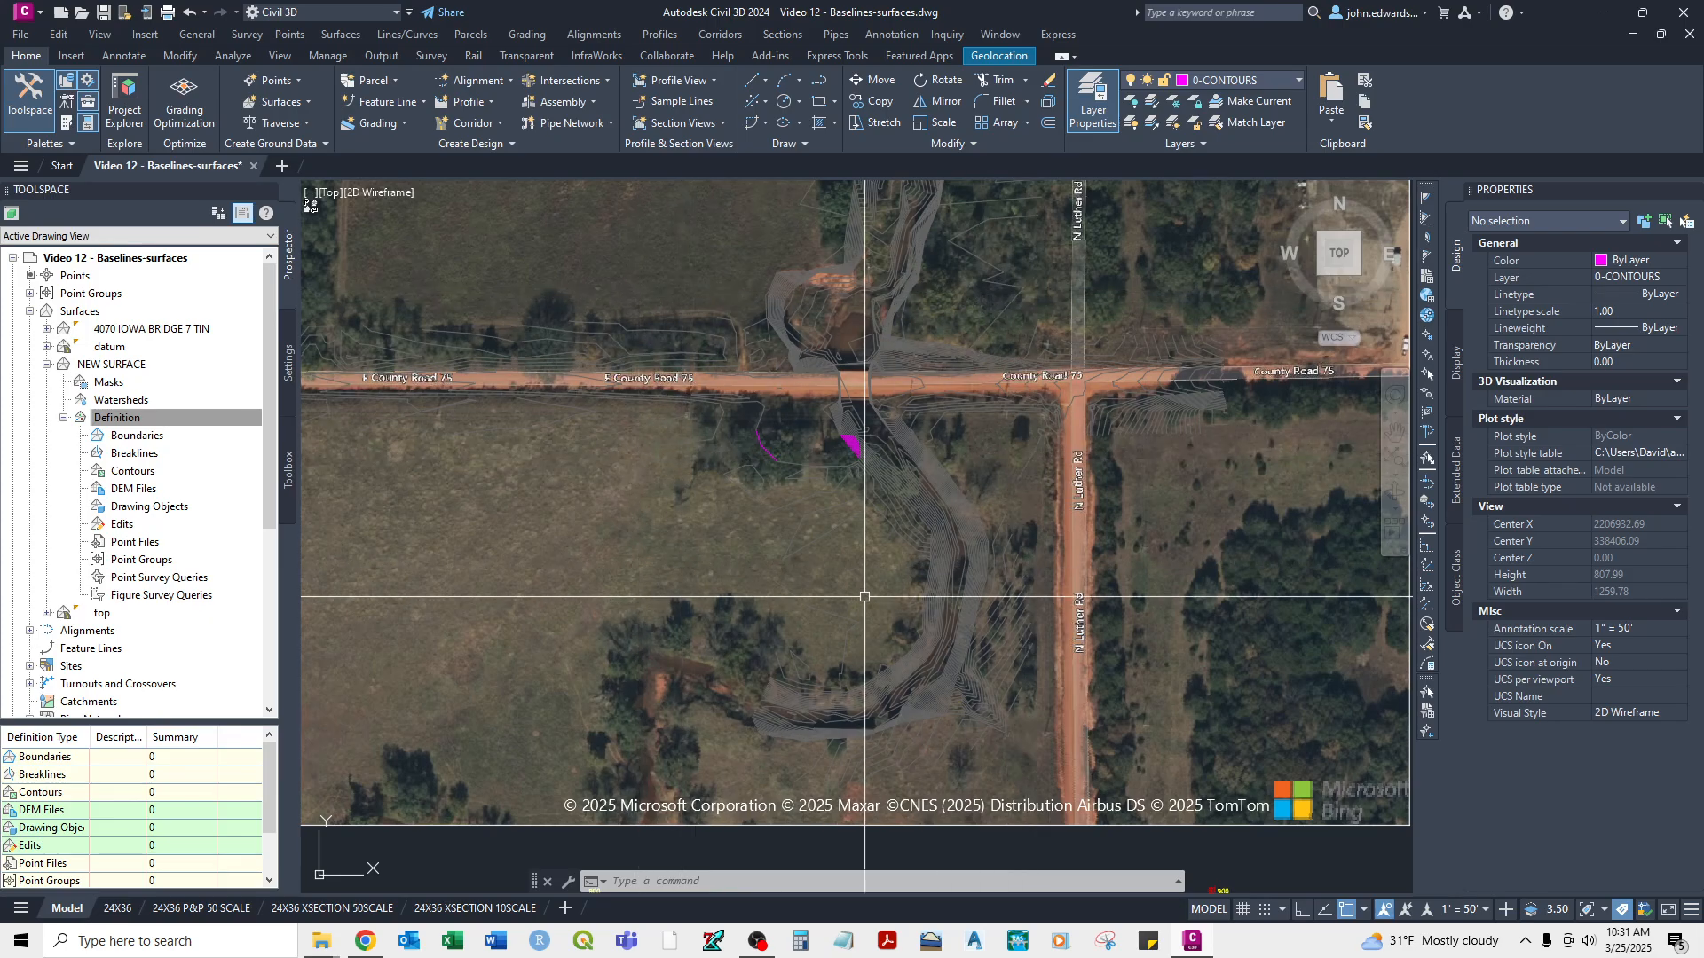
pyautogui.scroll(-2, 897, 500)
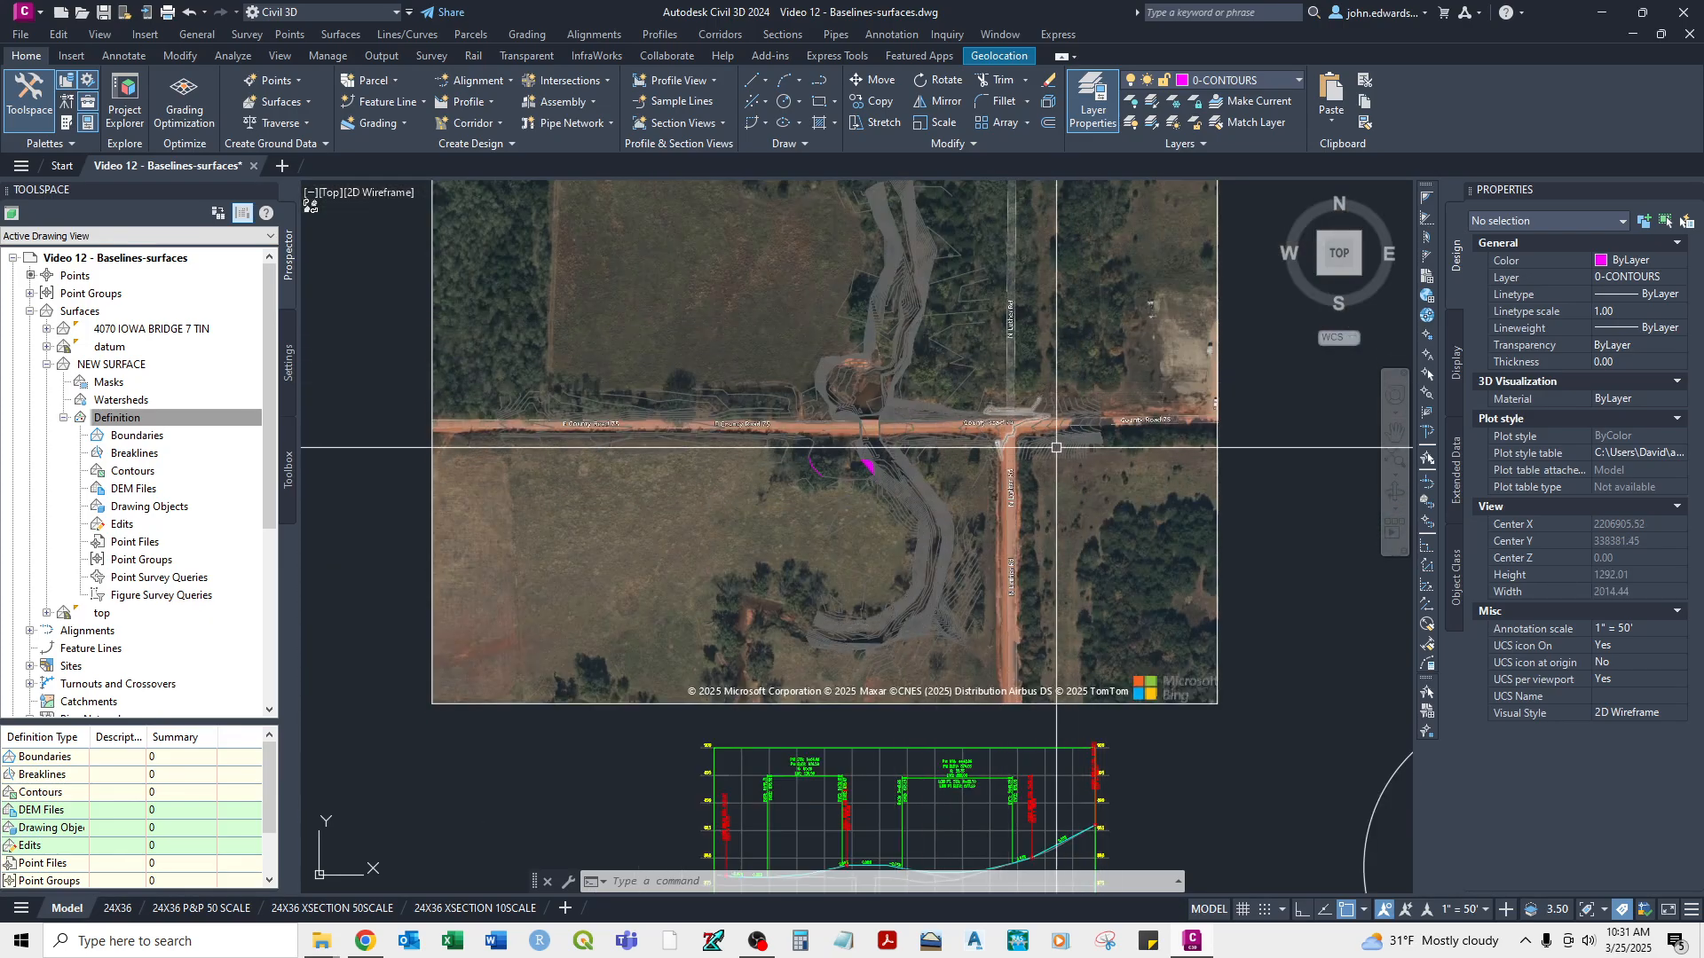
pyautogui.scroll(-2, 940, 495)
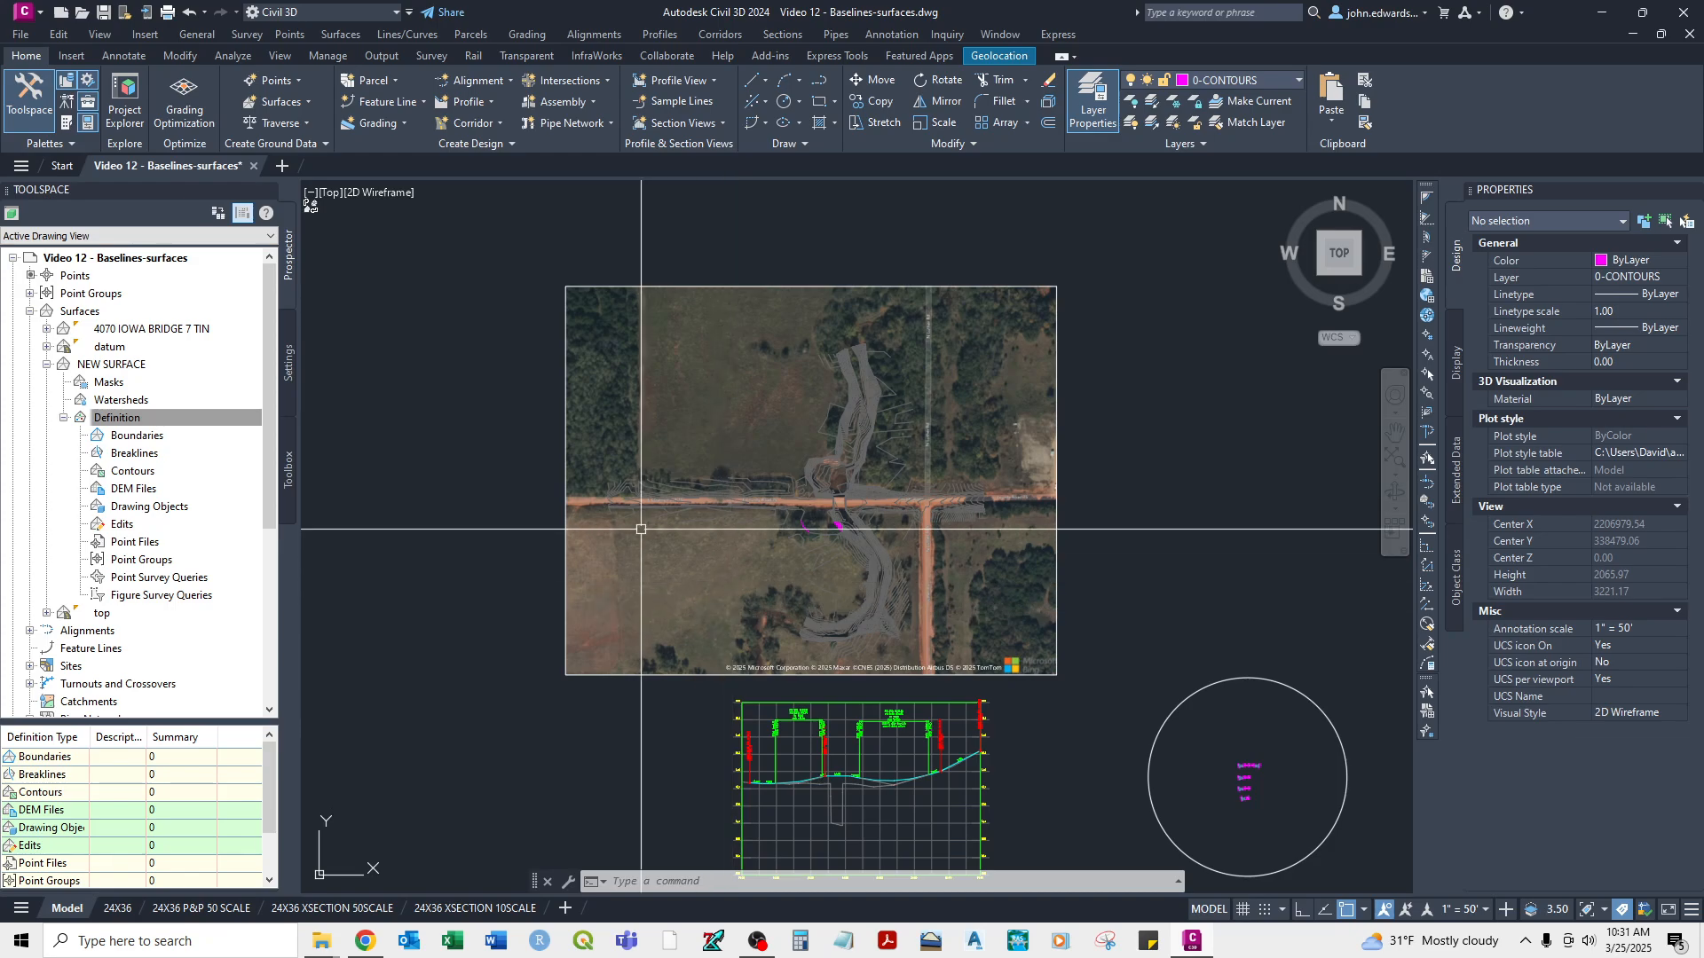
pyautogui.click(134, 471)
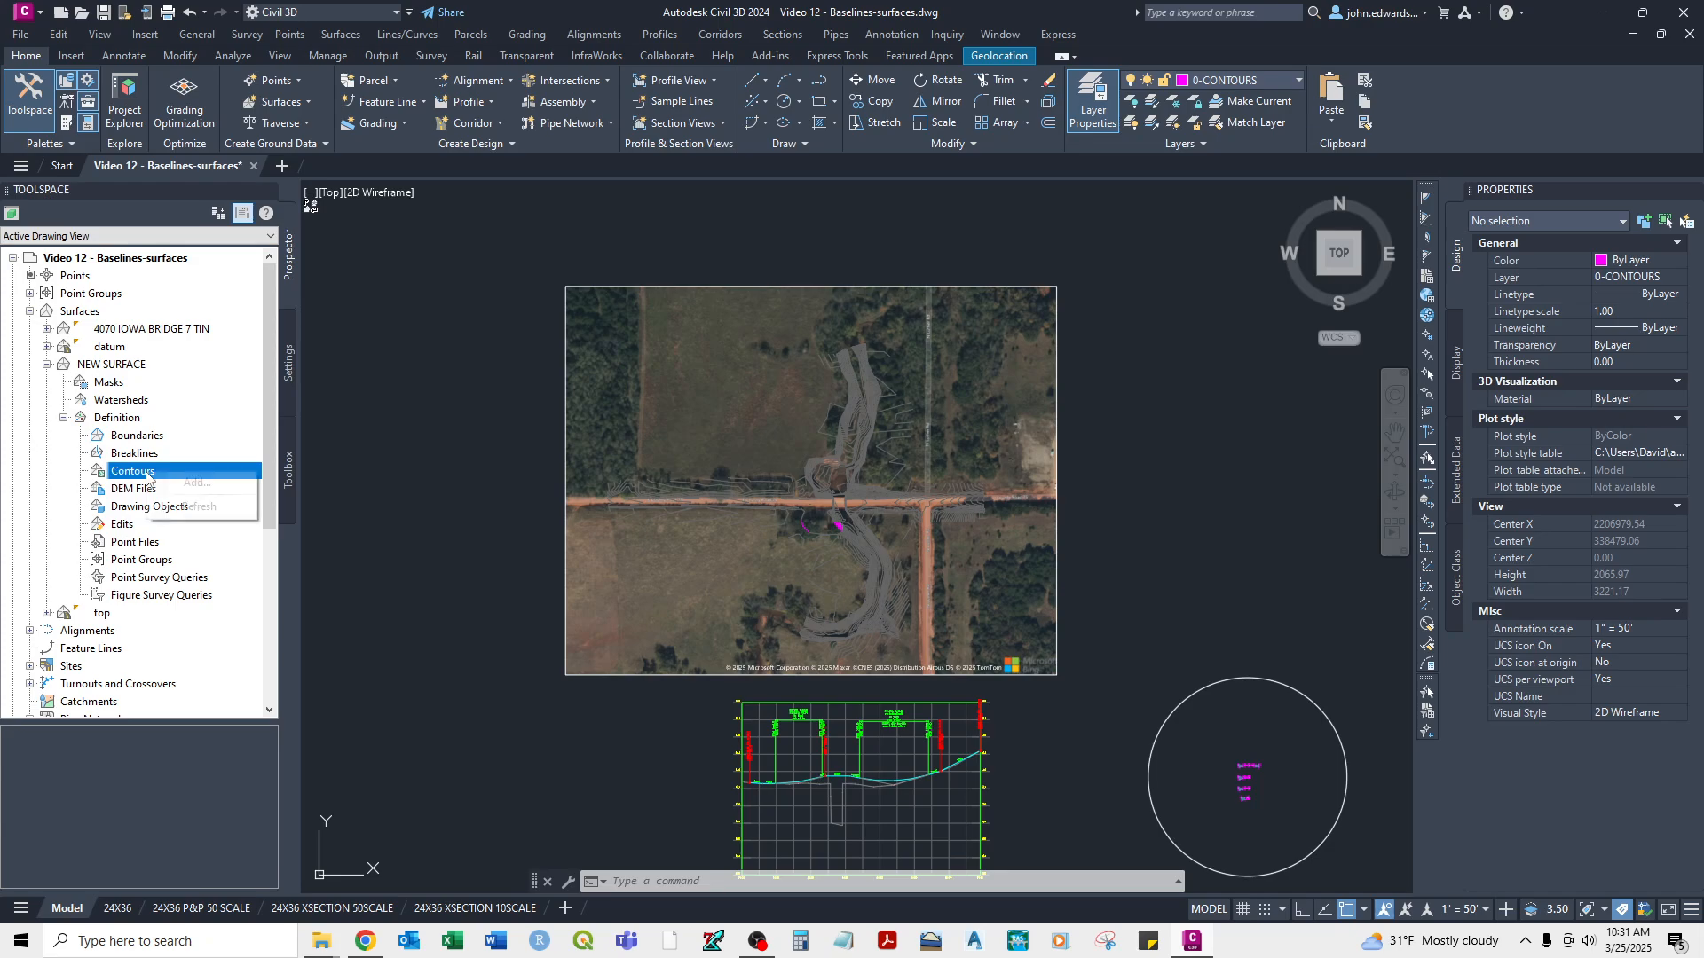
pyautogui.click(211, 484)
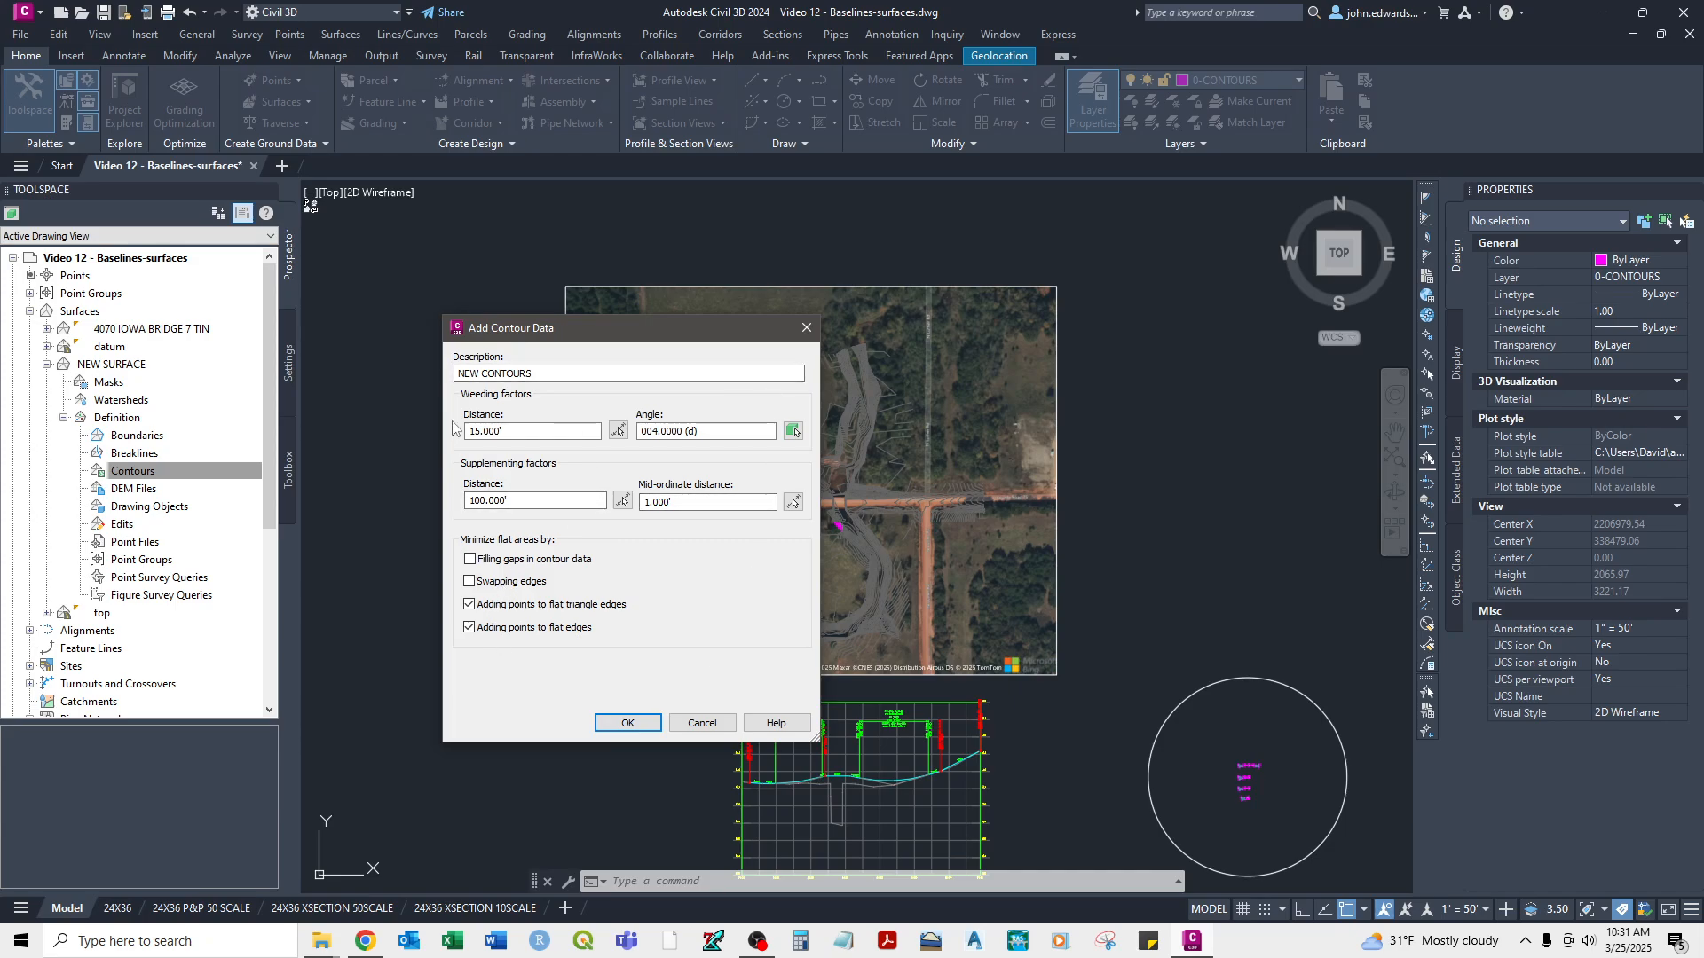
pyautogui.click(650, 725)
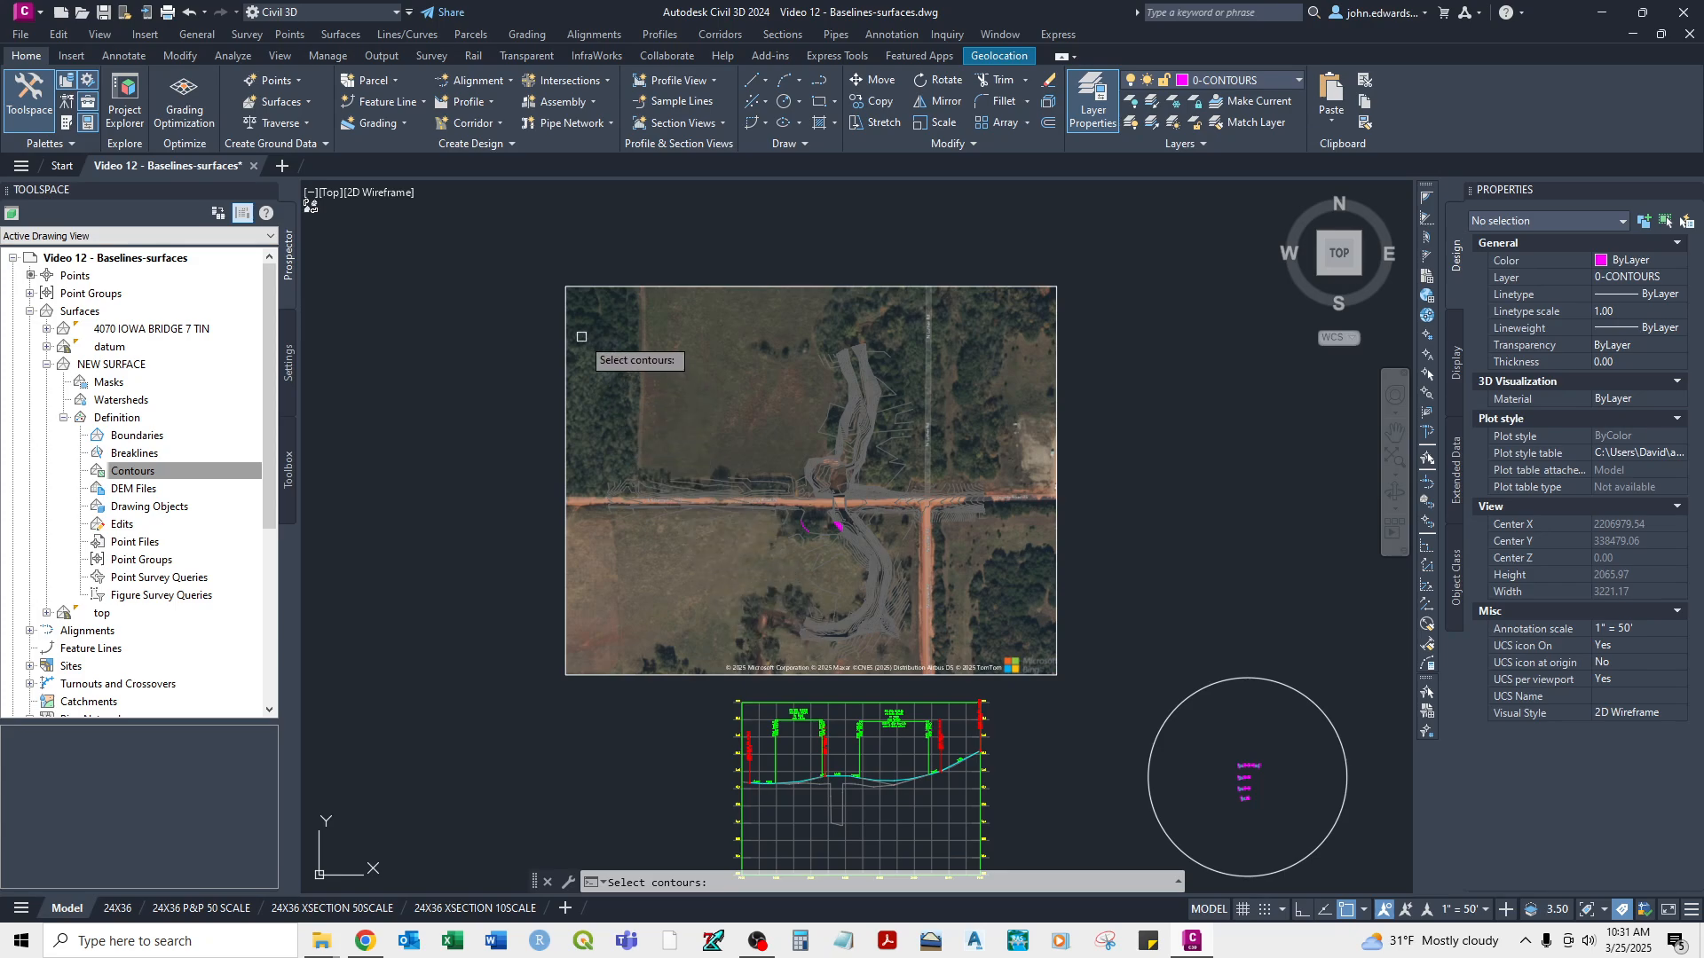
# Select all the contour polylines across the aerial image with a window and add them to NEW SURFACE.
pyautogui.click(550, 308)
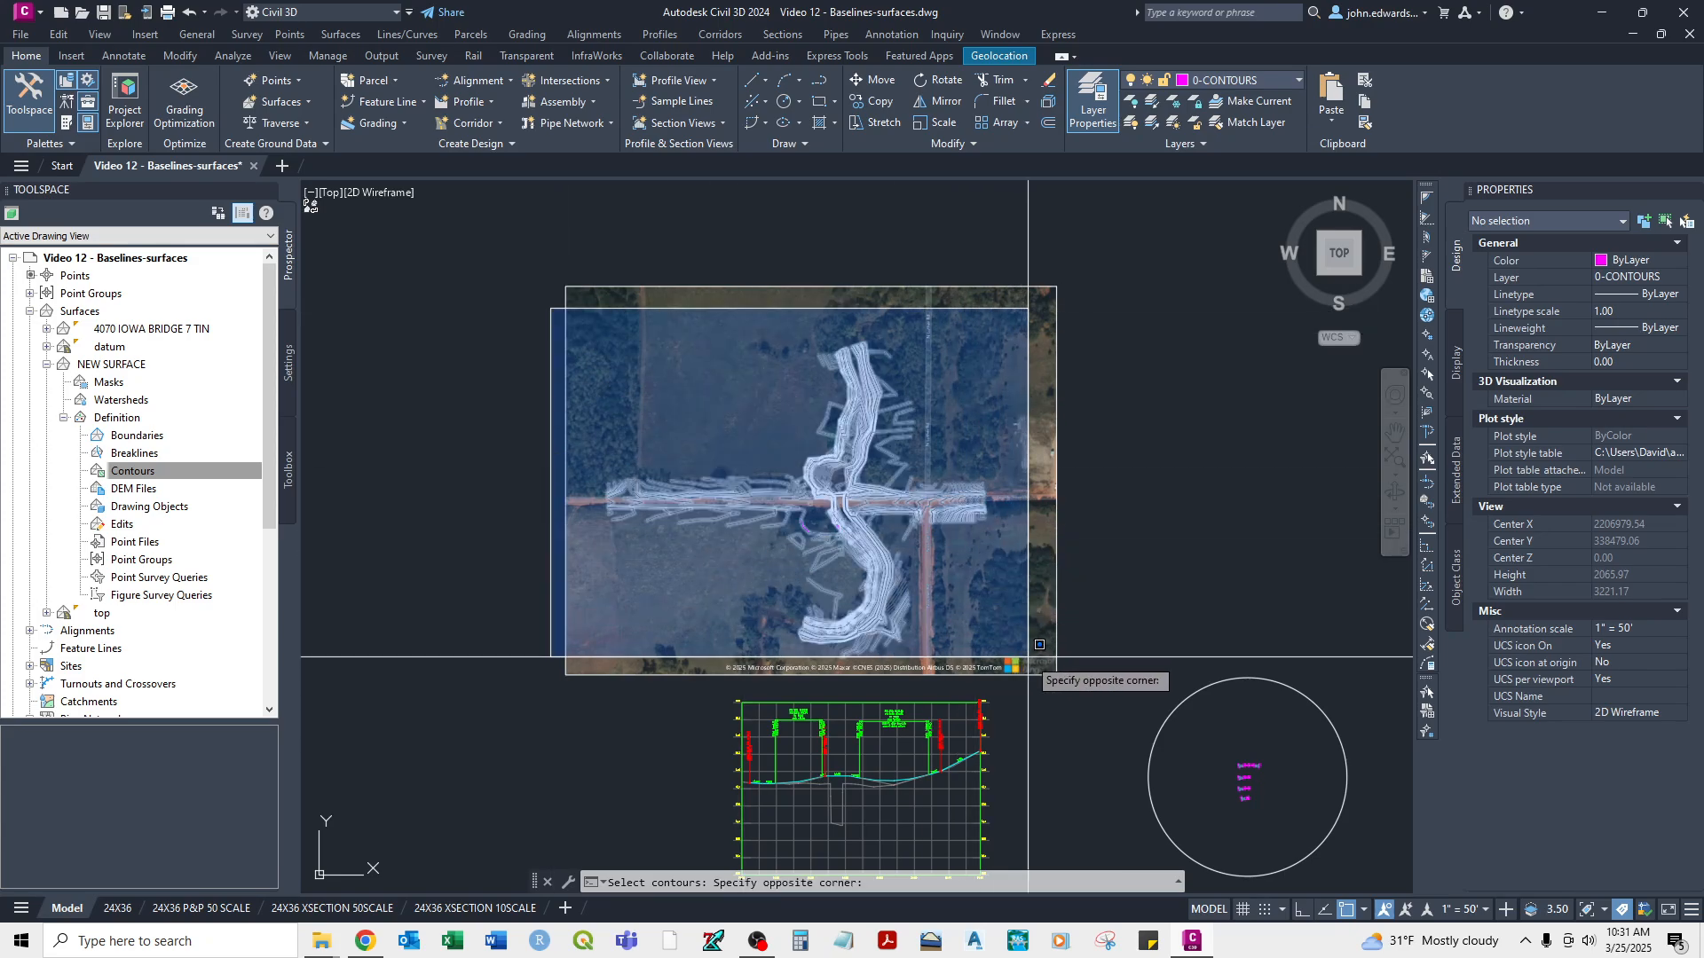
pyautogui.click(1068, 656)
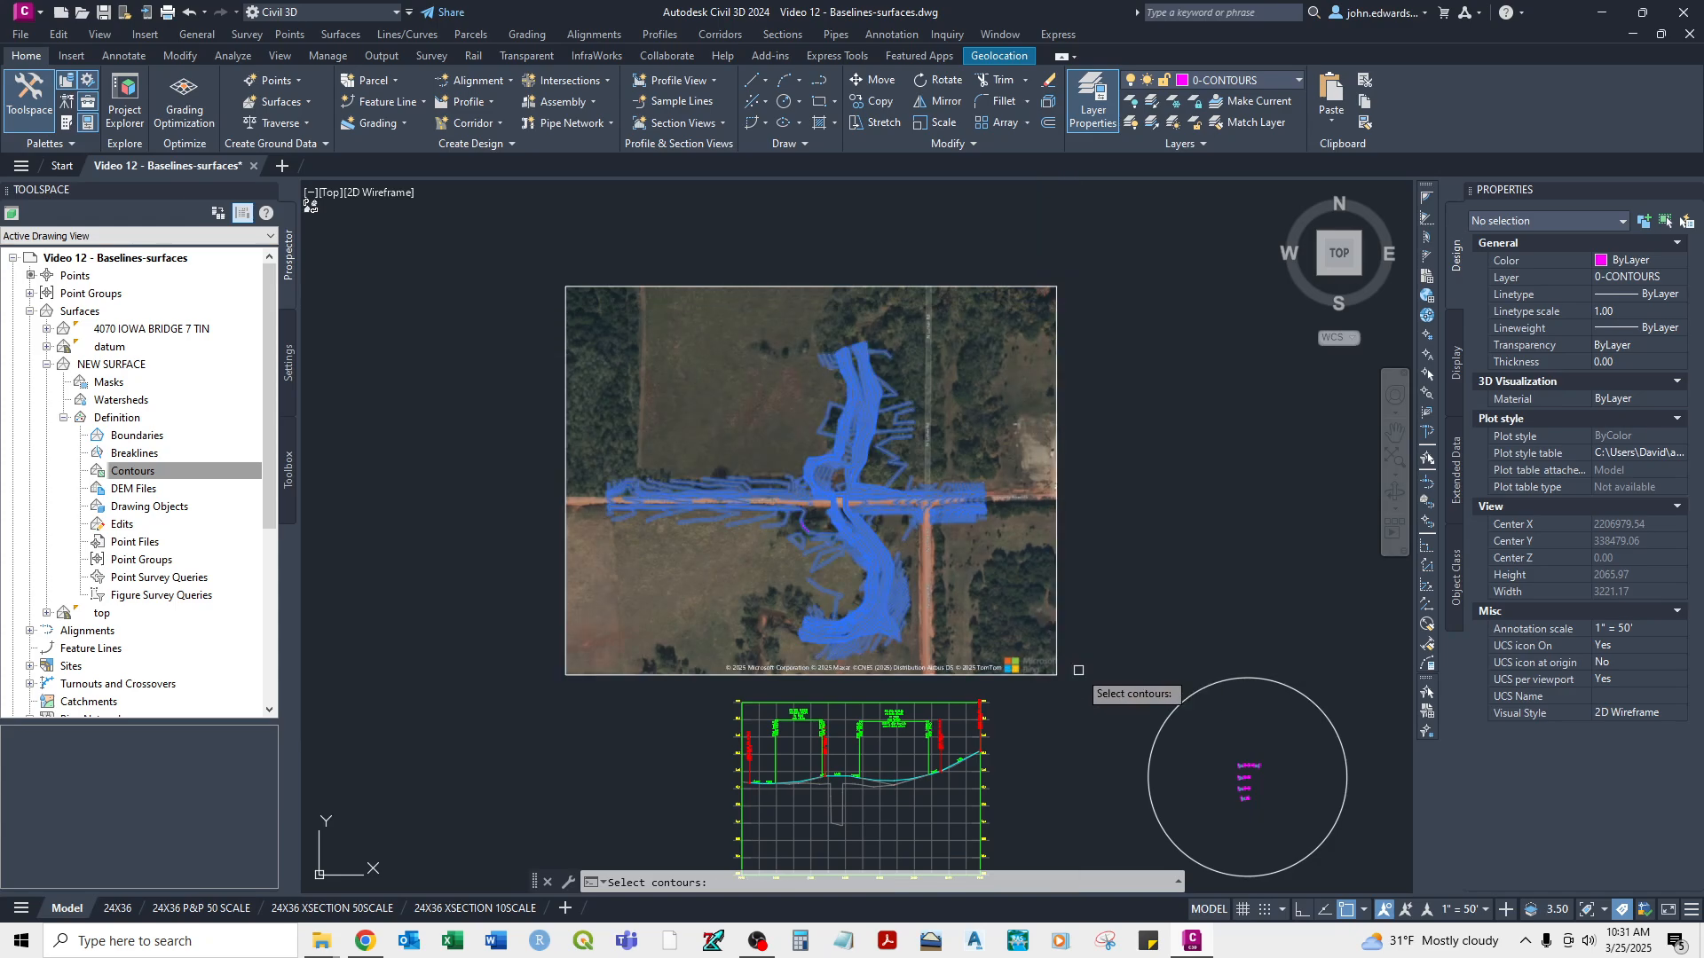
pyautogui.scroll(2, 843, 528)
pyautogui.scroll(4, 866, 484)
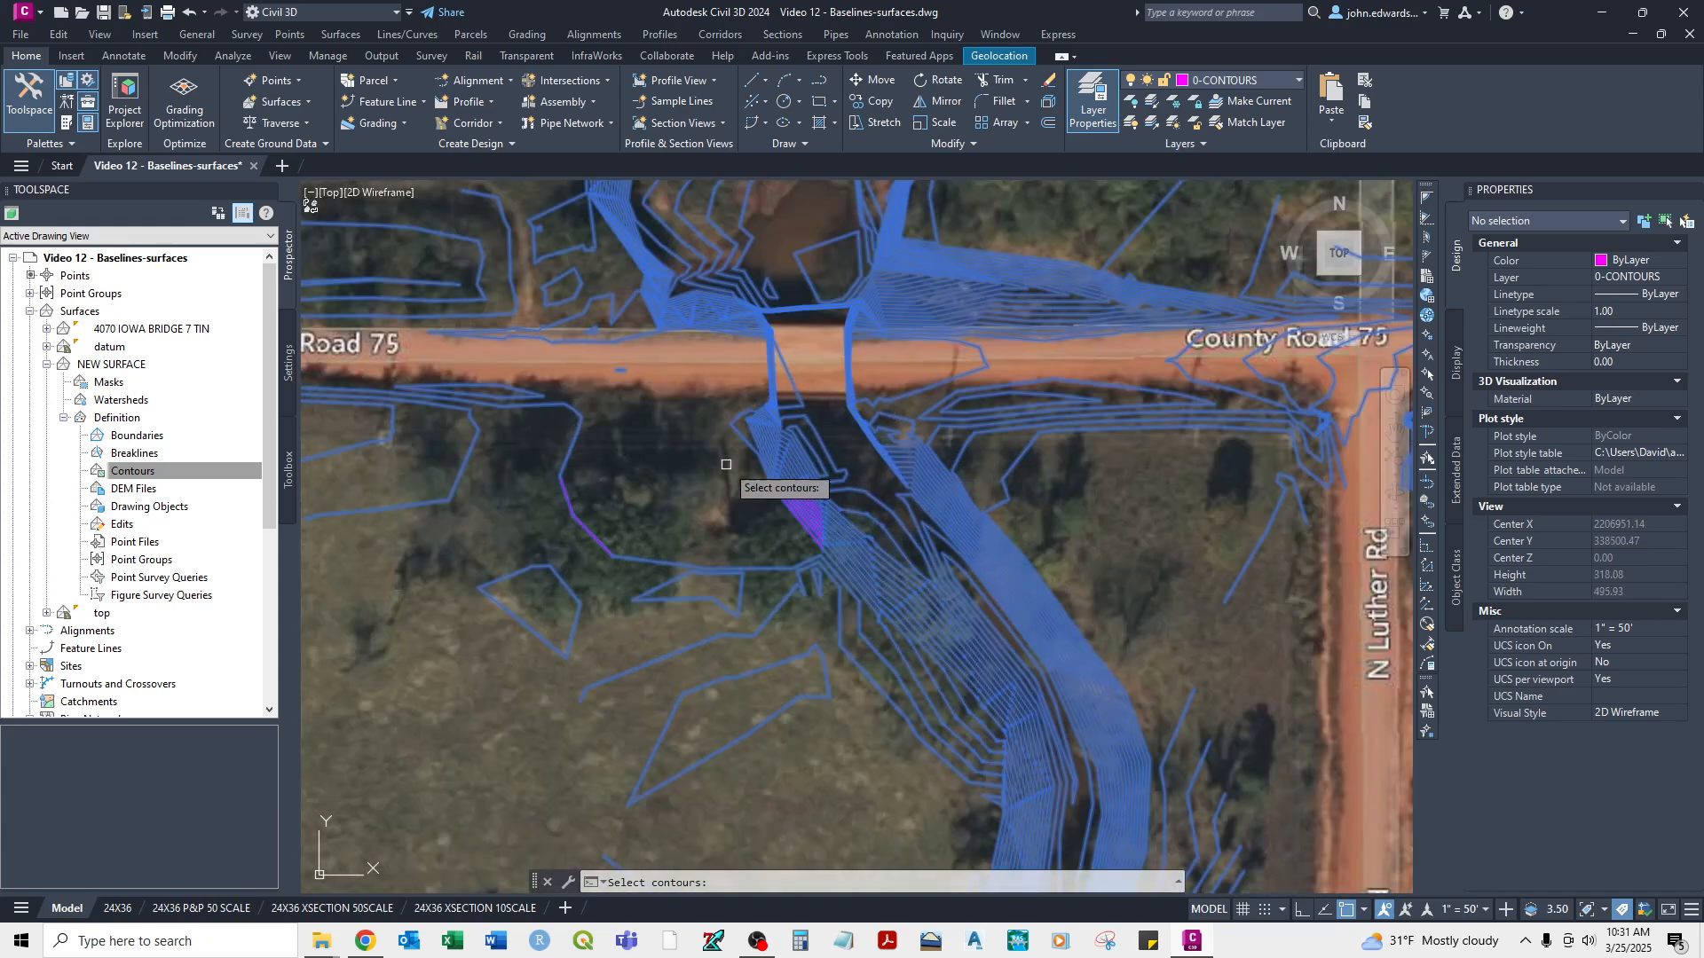
pyautogui.scroll(2, 744, 592)
pyautogui.scroll(-4, 745, 532)
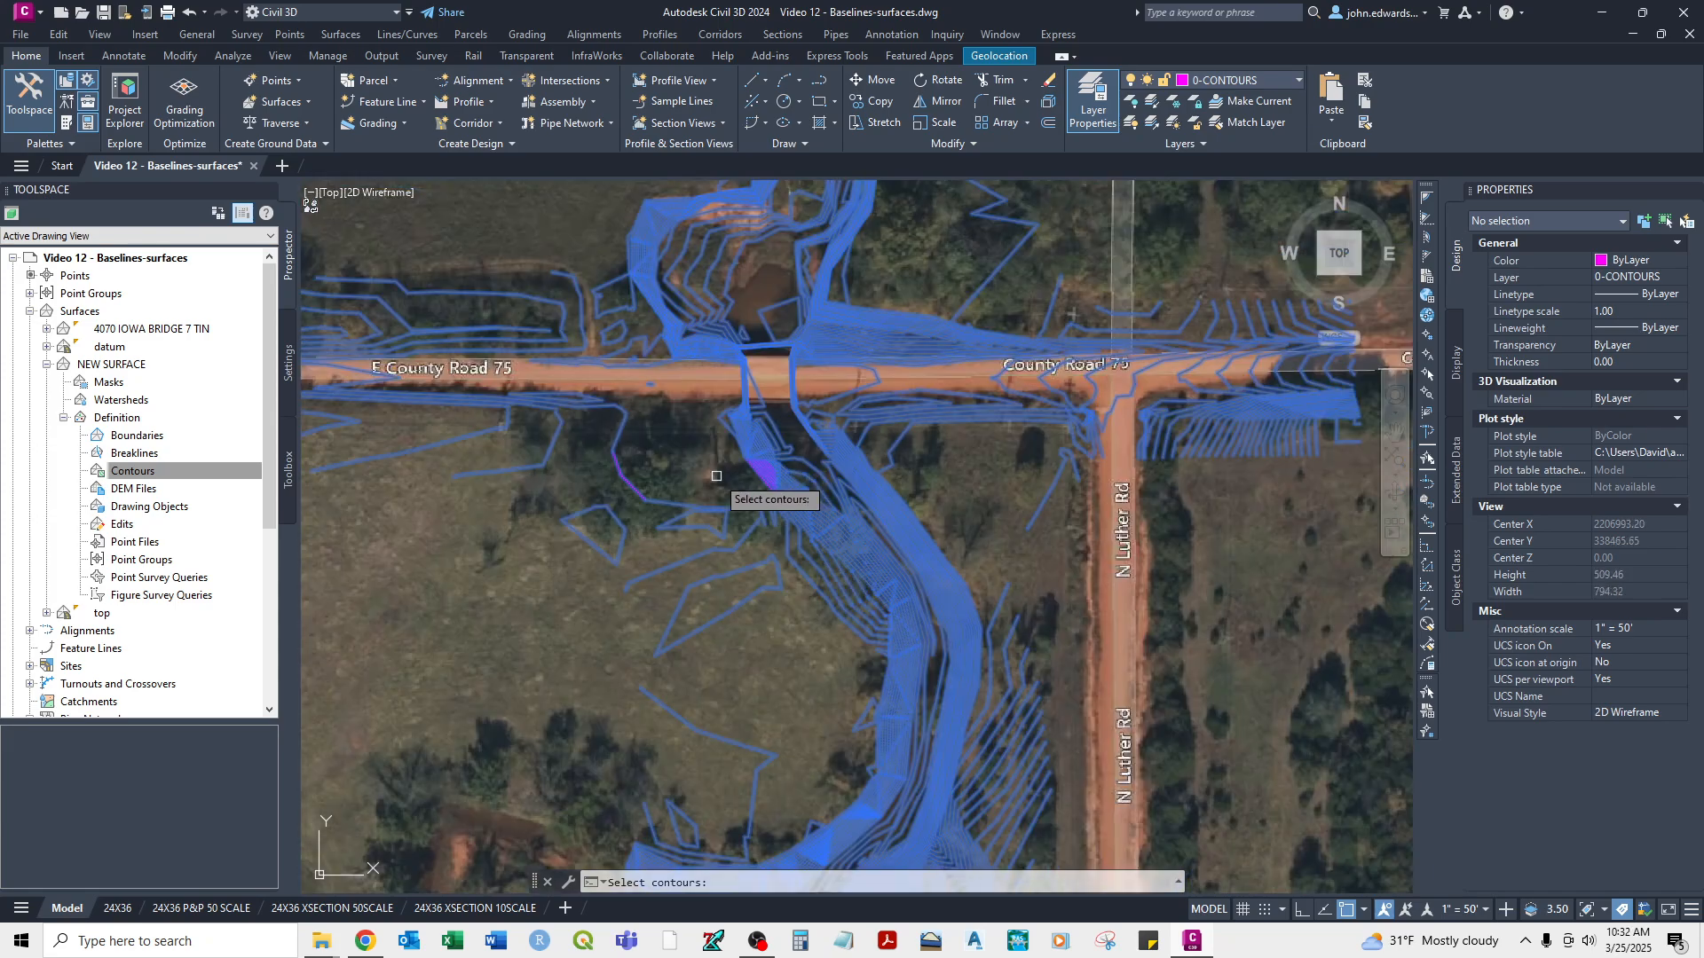
pyautogui.press('Return')
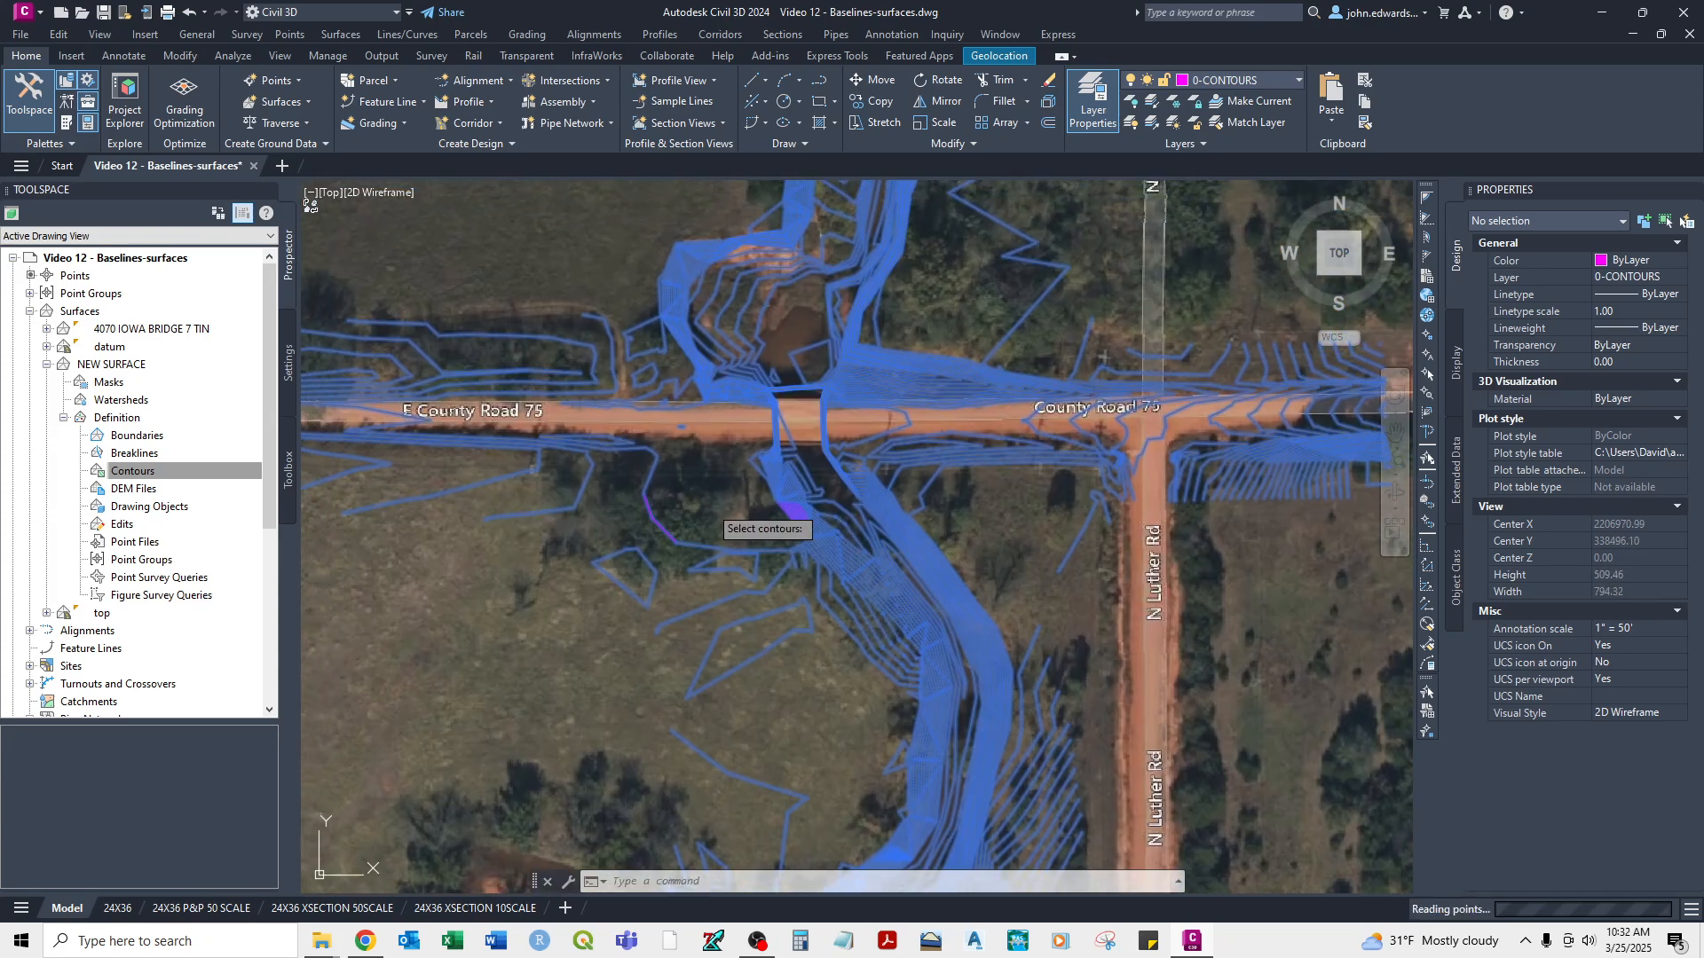
pyautogui.scroll(-2, 706, 479)
pyautogui.moveTo(706, 480); pyautogui.dragTo(721, 578, button='middle')
pyautogui.scroll(-2, 721, 578)
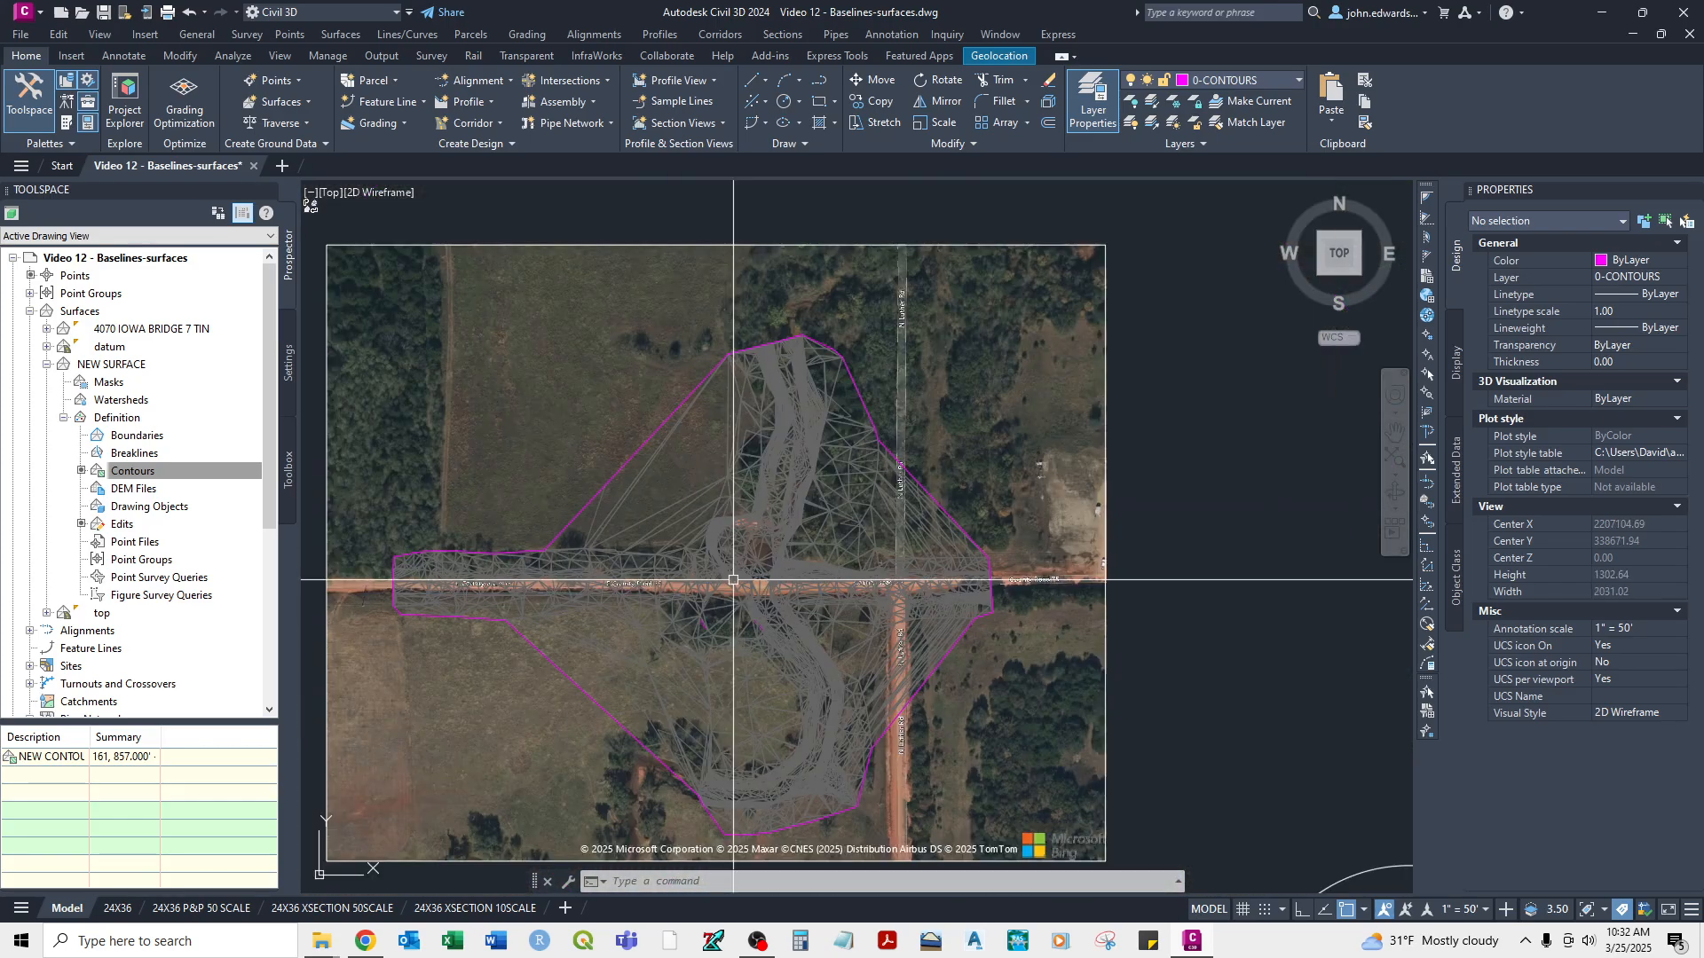
# Change the surface style of NEW SURFACE to _No Display in its surface properties.
pyautogui.click(774, 403)
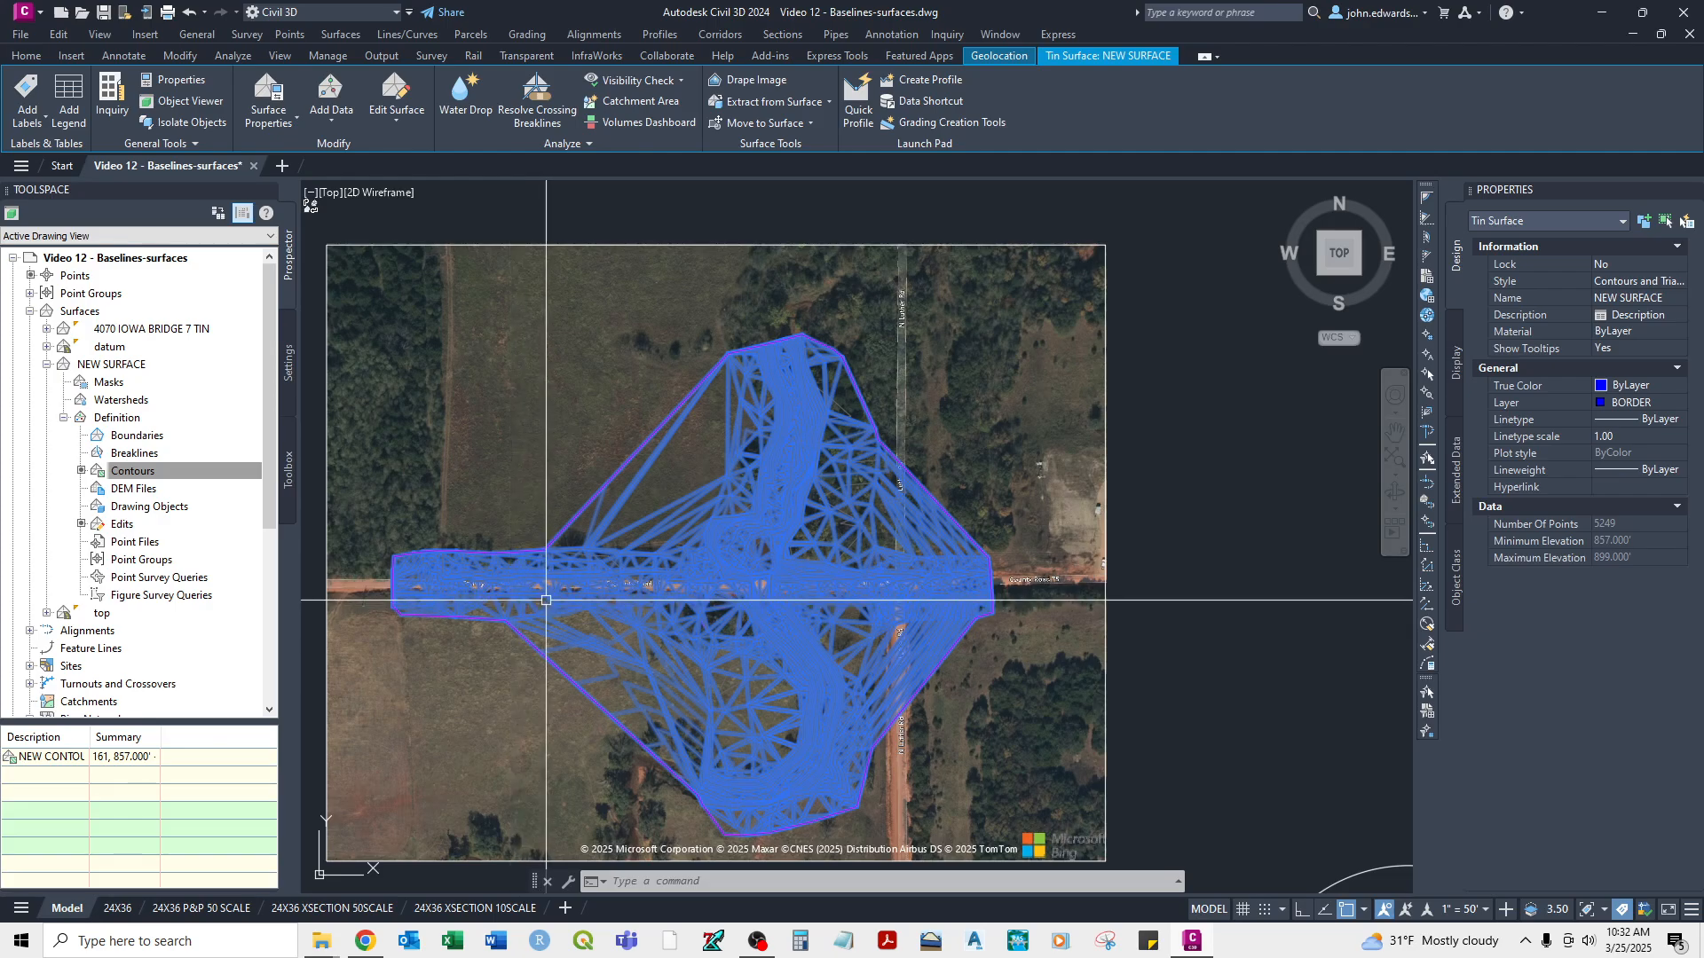
pyautogui.moveTo(547, 600)
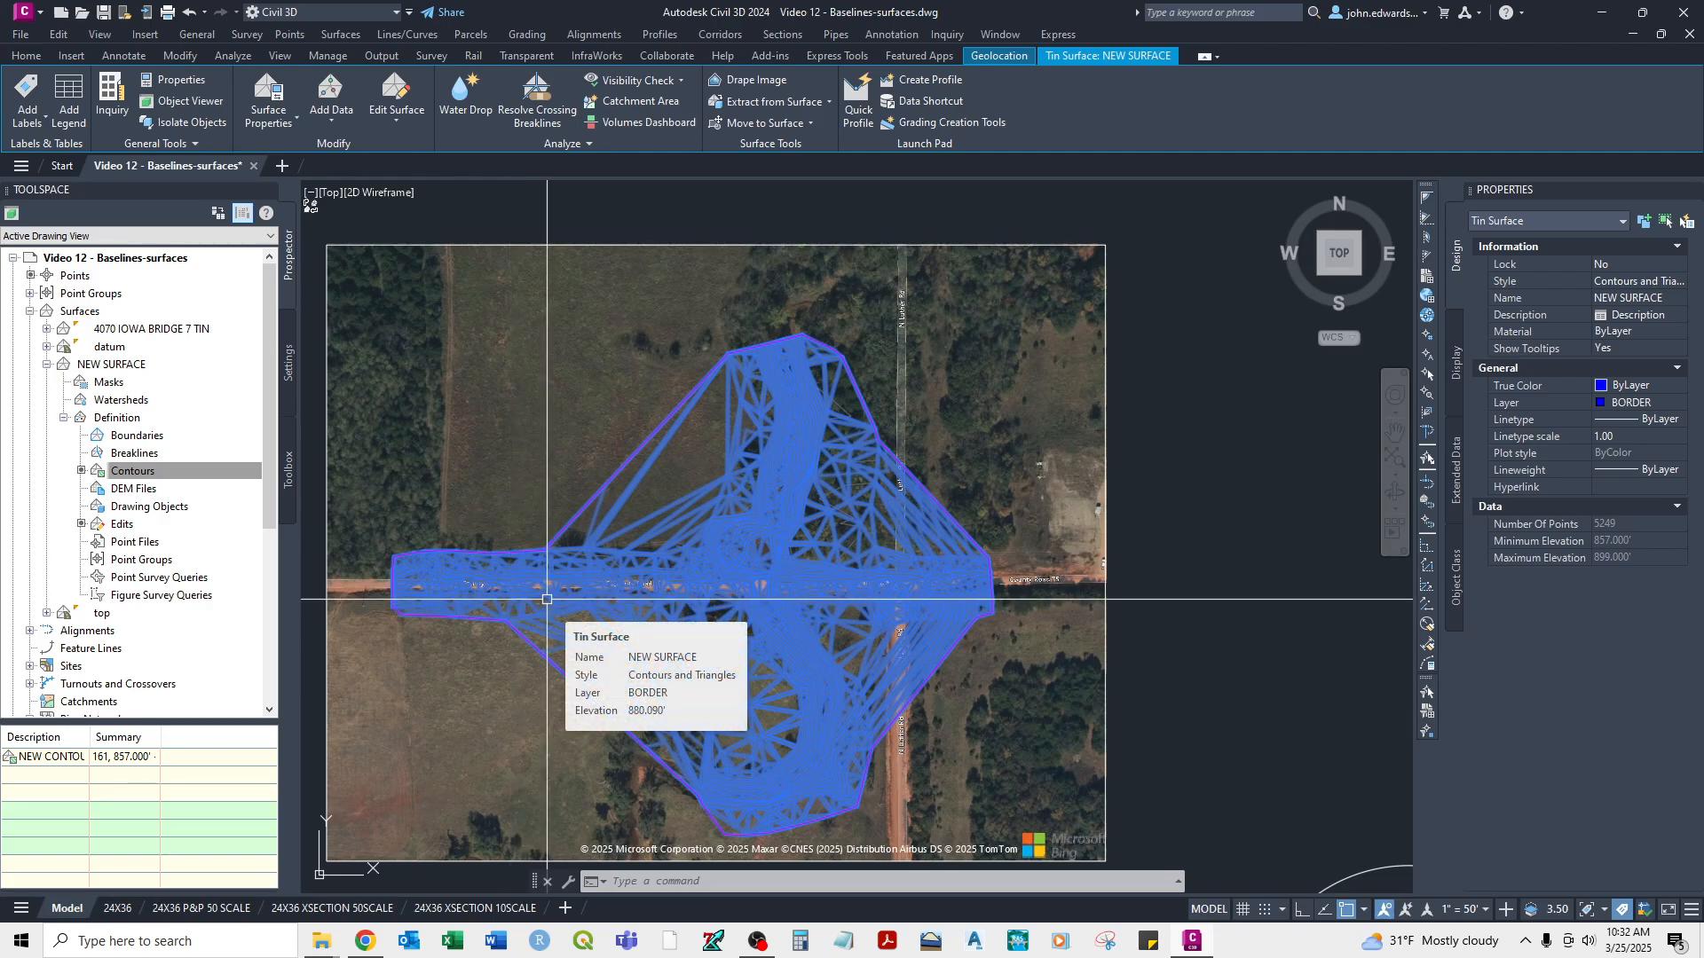
pyautogui.rightClick(118, 368)
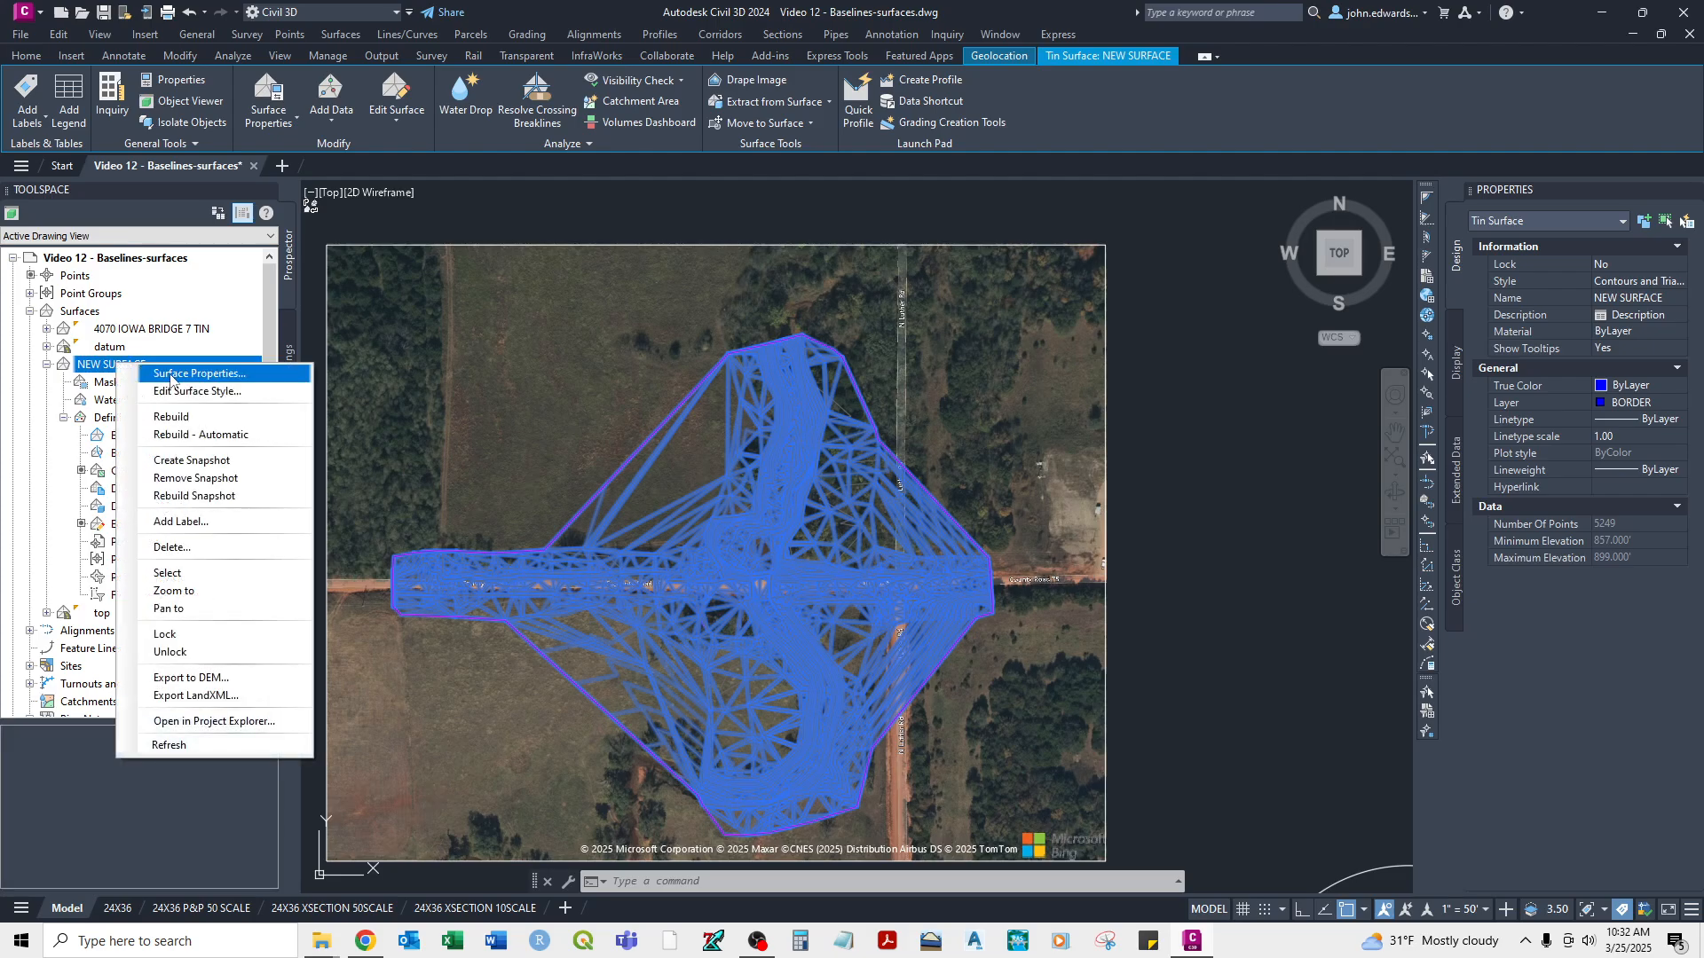
pyautogui.click(169, 378)
pyautogui.click(1085, 493)
pyautogui.click(1070, 513)
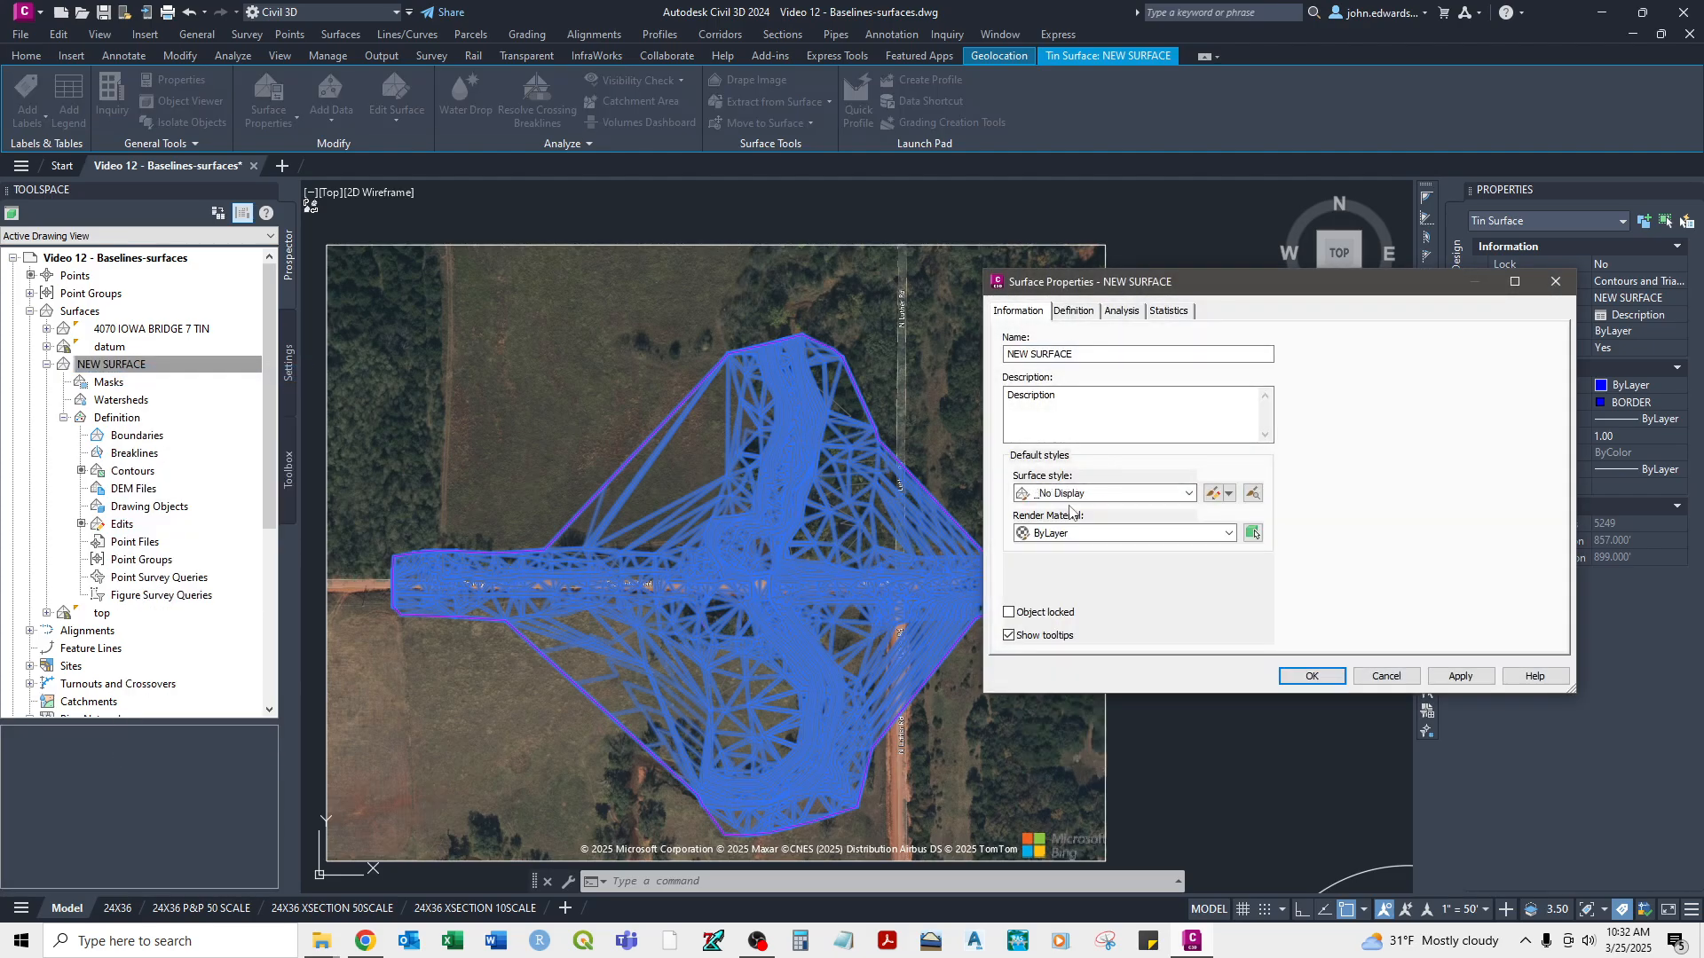
pyautogui.click(1327, 682)
# Window-select the contour polylines over the whole aerial image and move them to the 0-CONTOURS layer.
pyautogui.moveTo(575, 432); pyautogui.dragTo(727, 438, button='middle')
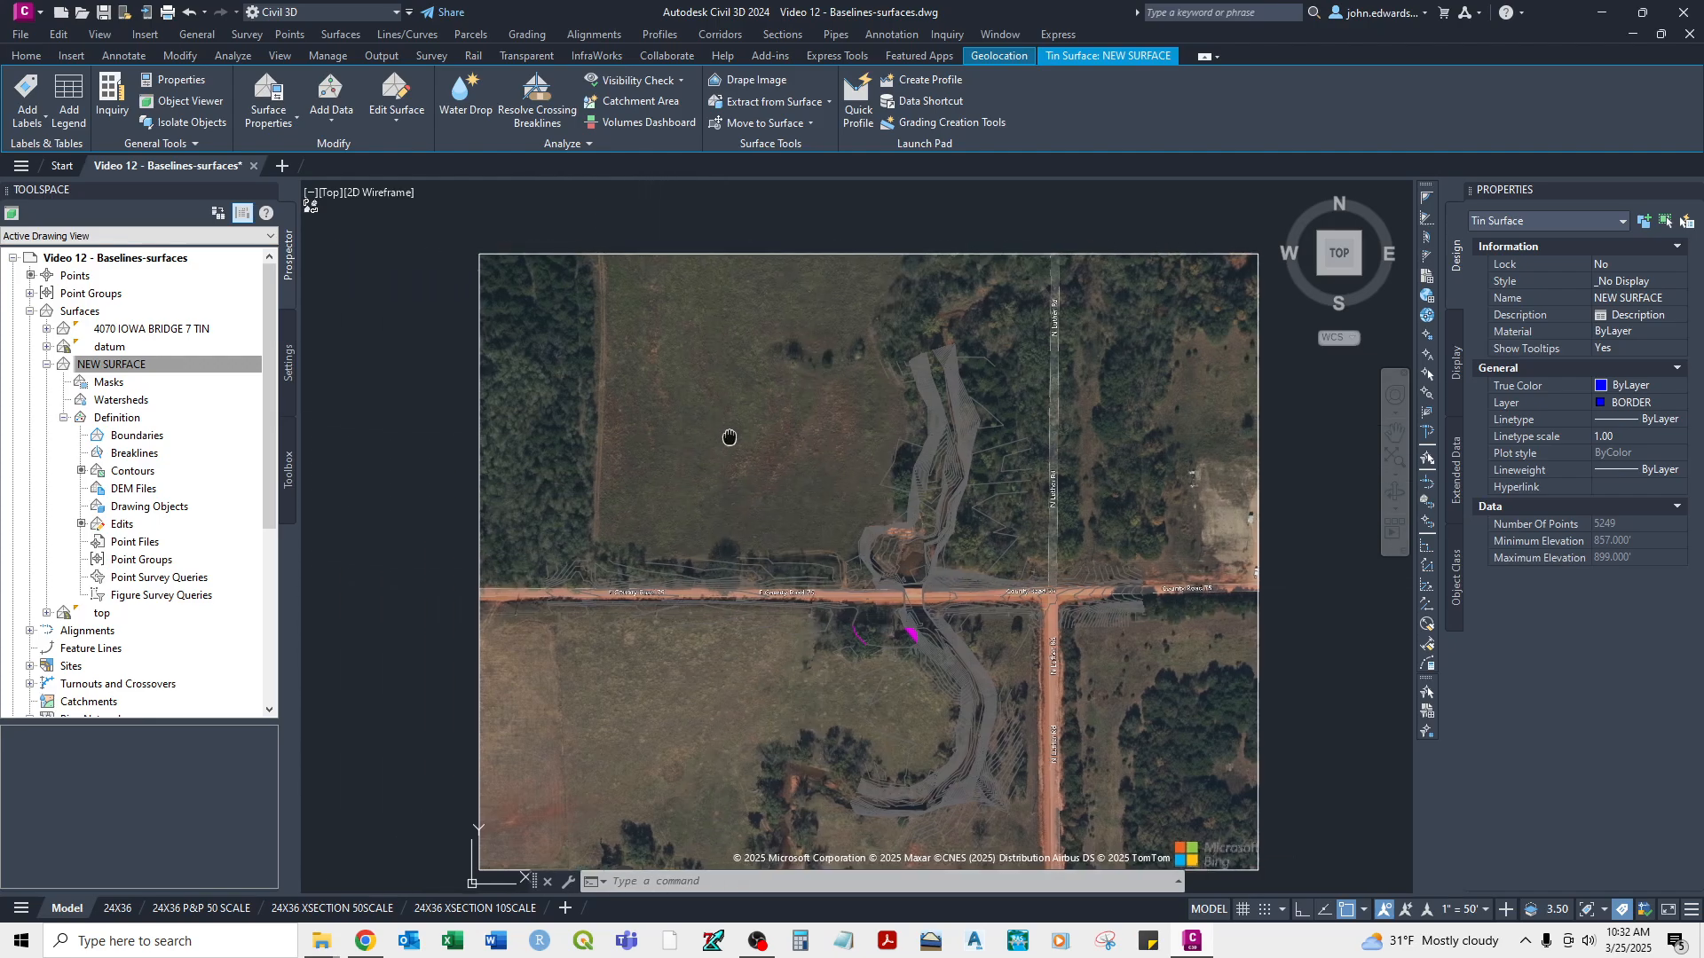
pyautogui.scroll(-2, 724, 439)
pyautogui.click(545, 366)
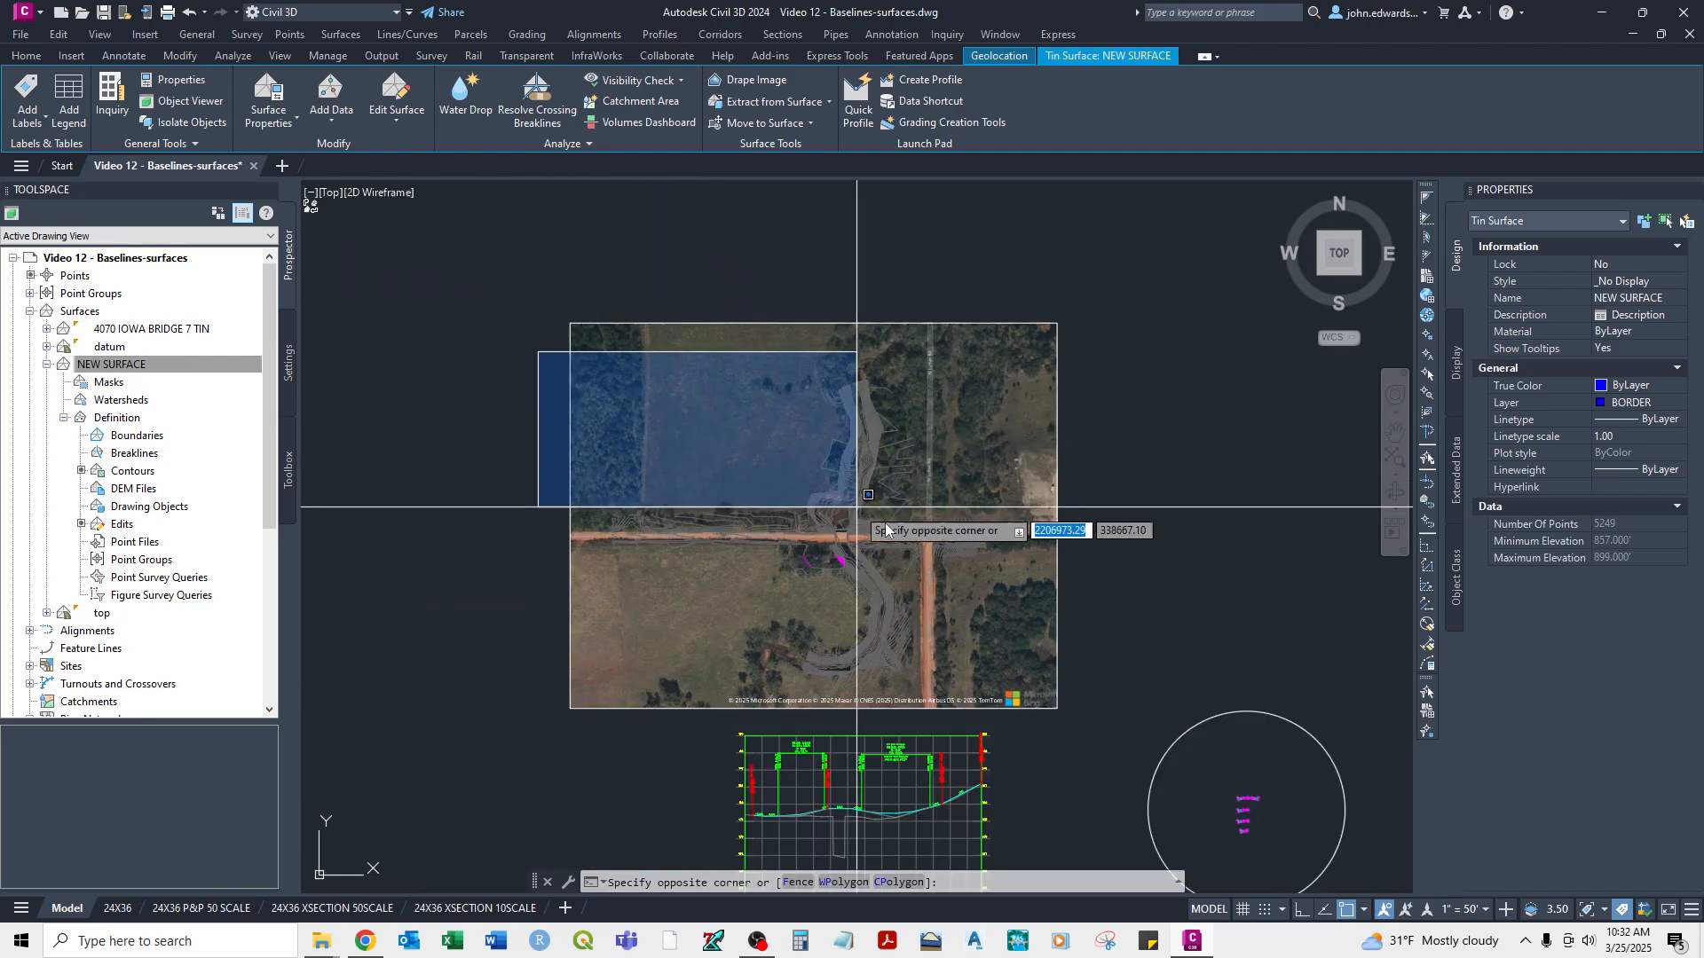
pyautogui.click(1184, 700)
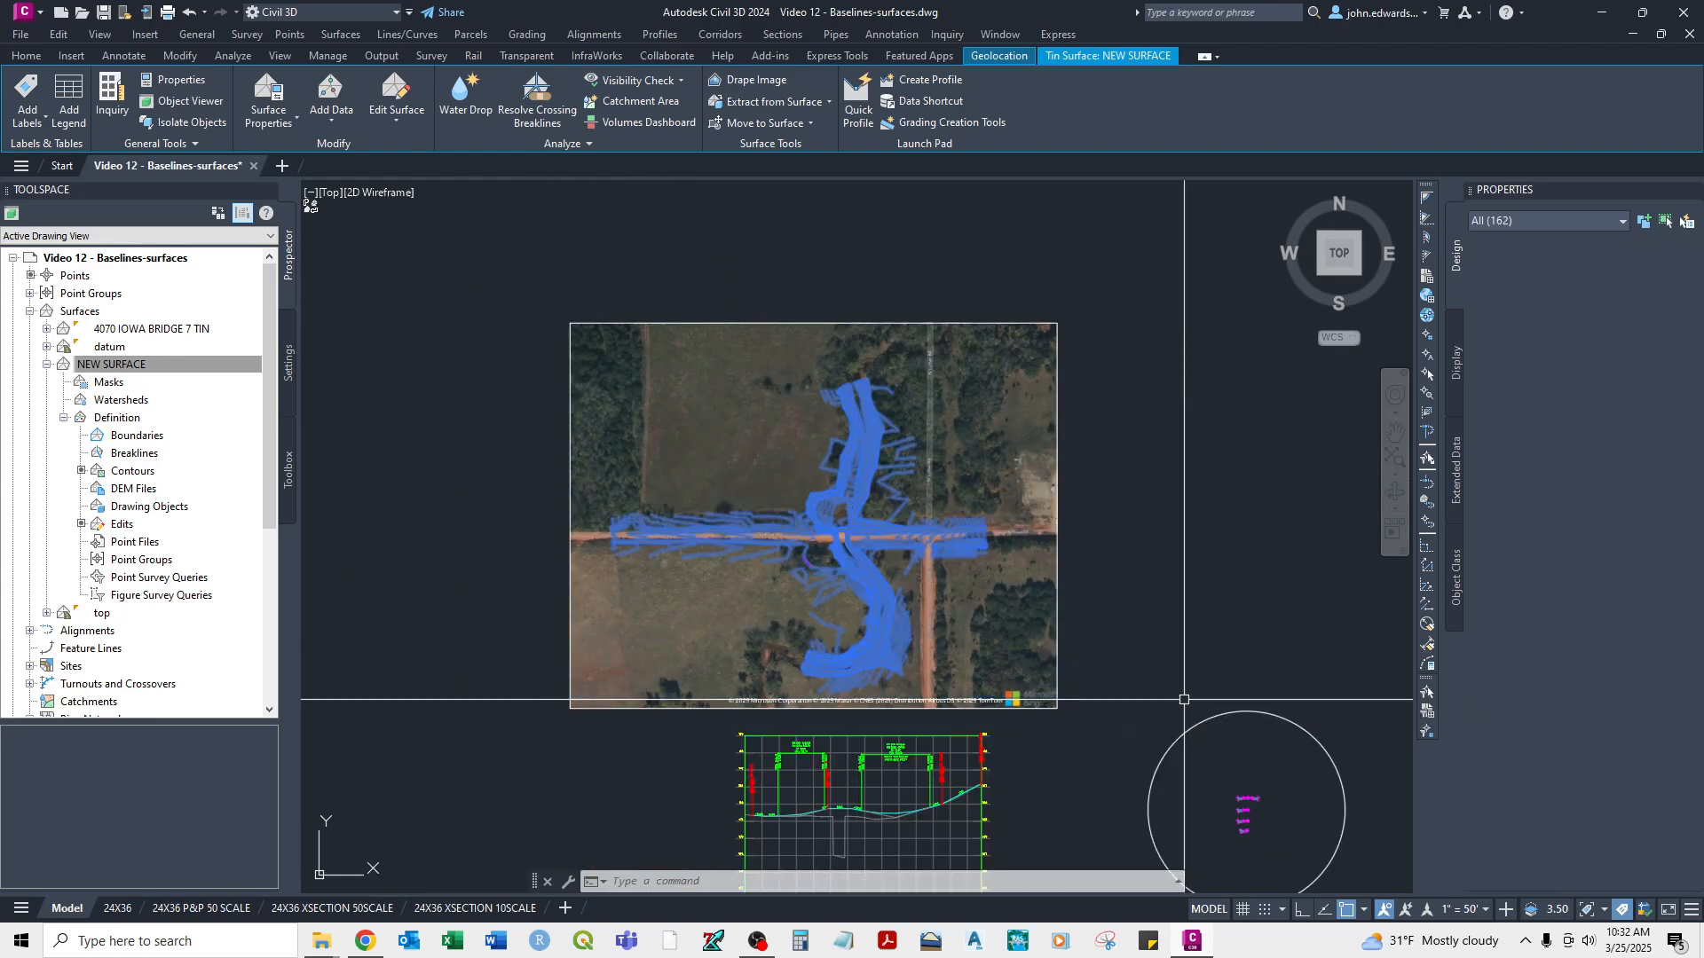
pyautogui.click(23, 61)
pyautogui.click(1298, 82)
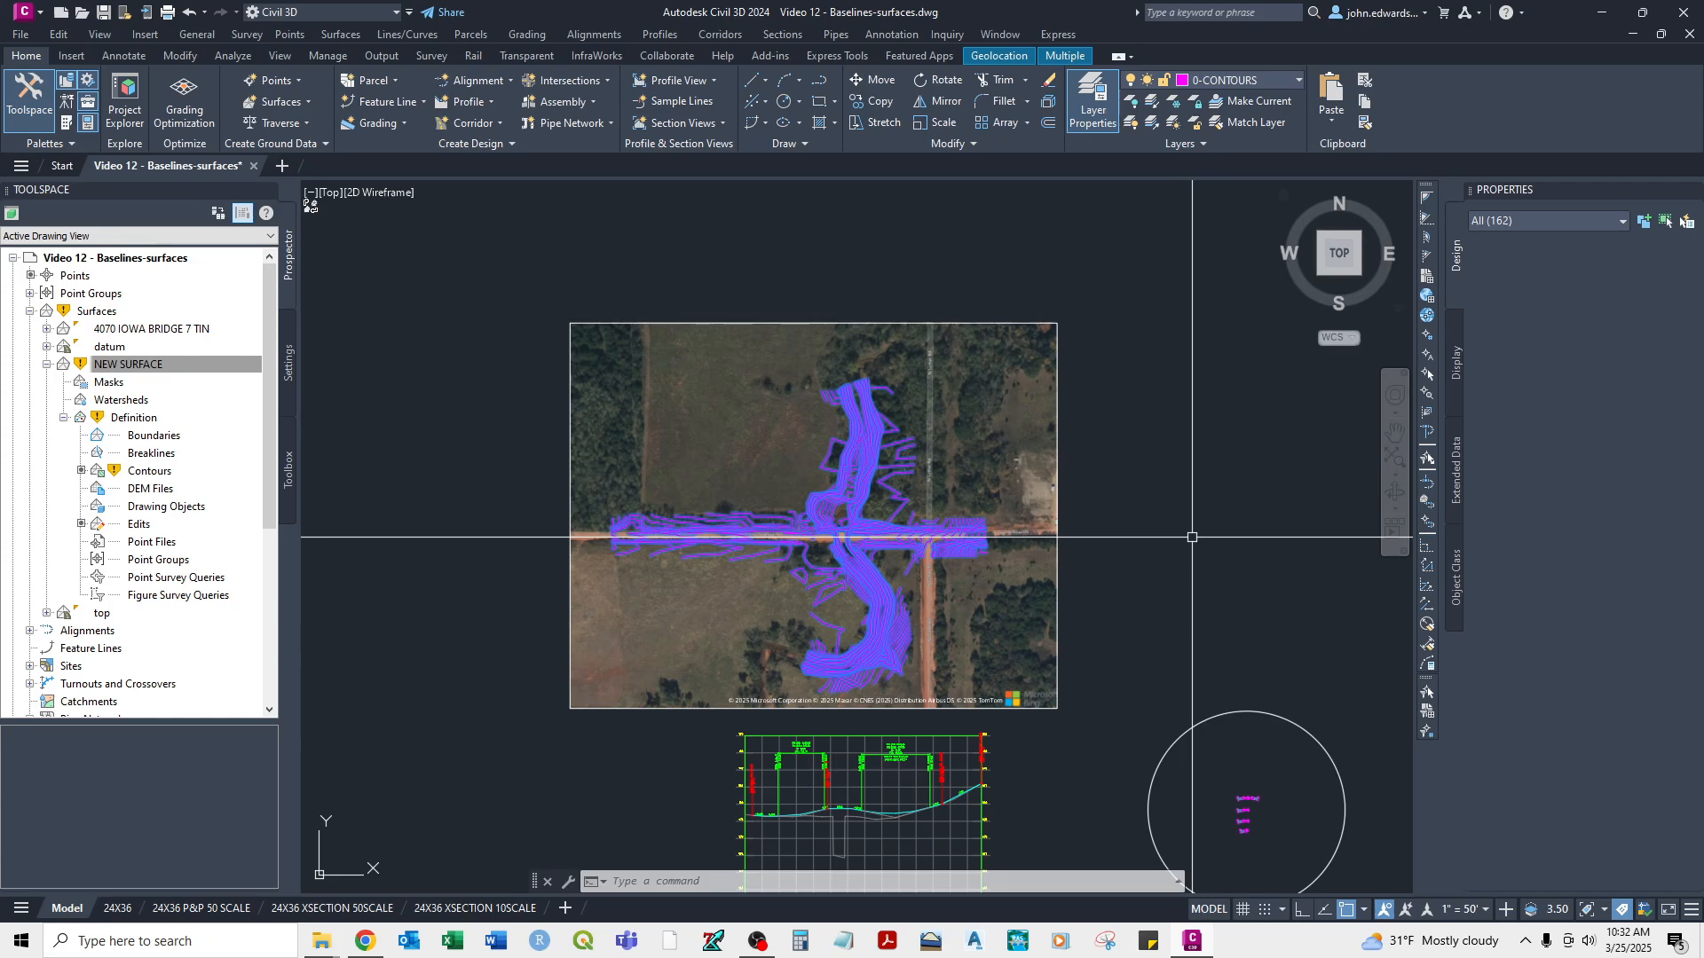
pyautogui.press('Escape')
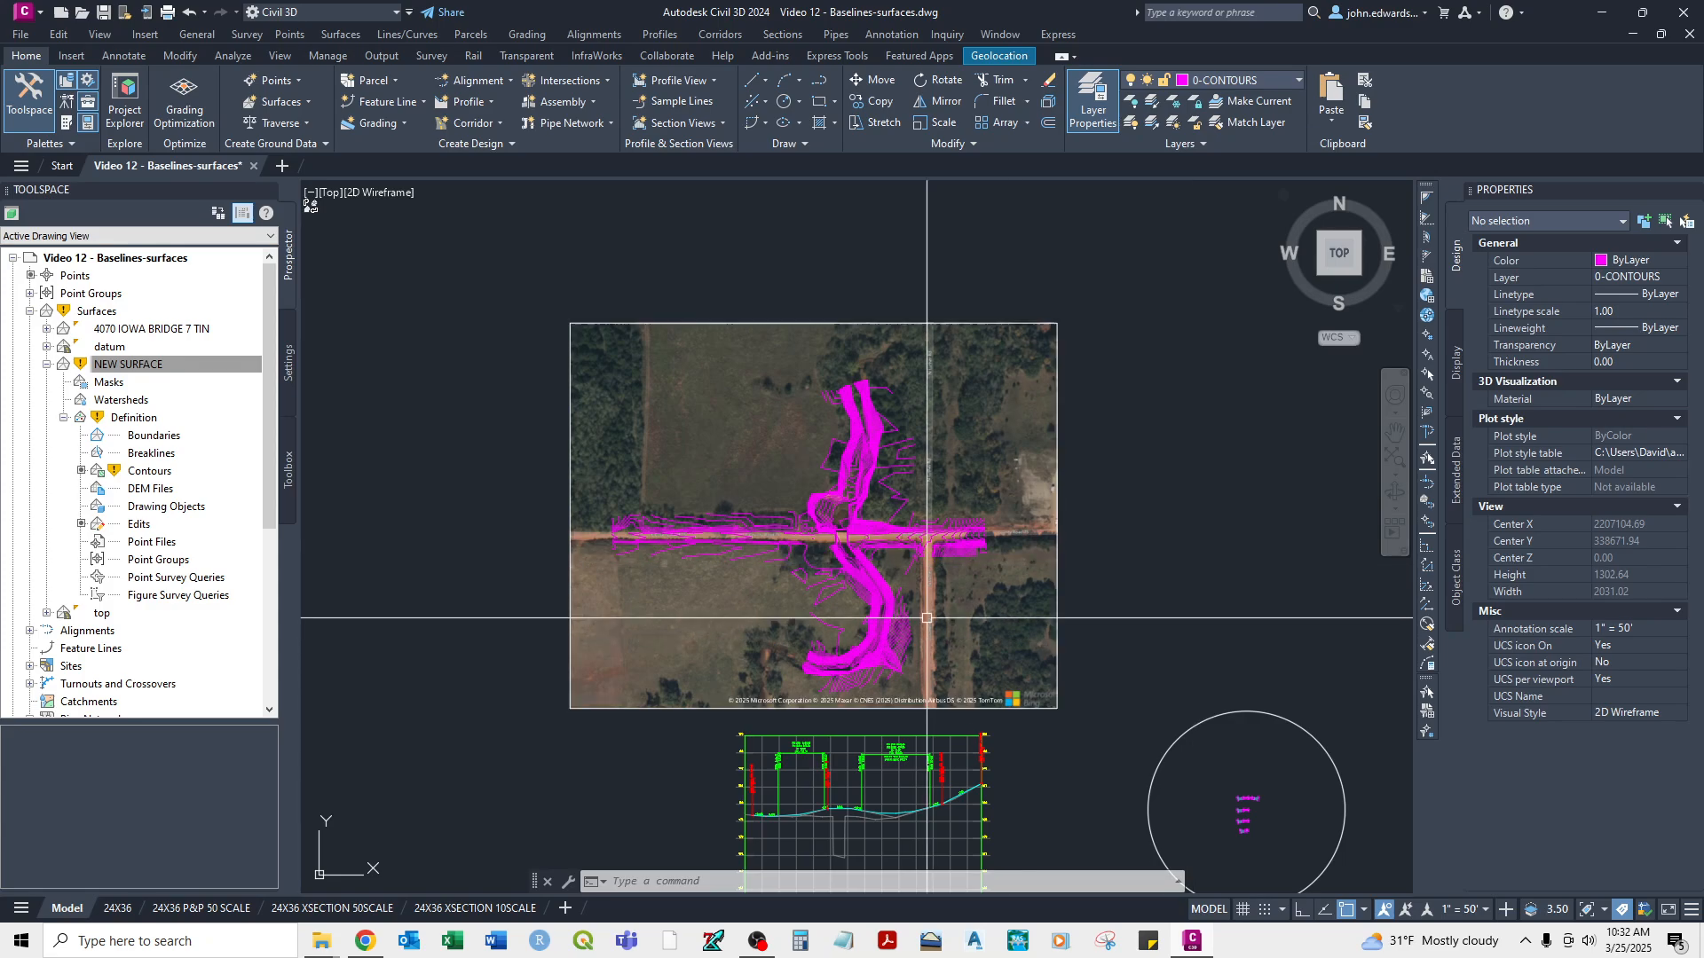
# Make layer 0 current and freeze the contour polylines' layer.
pyautogui.scroll(4, 1137, 571)
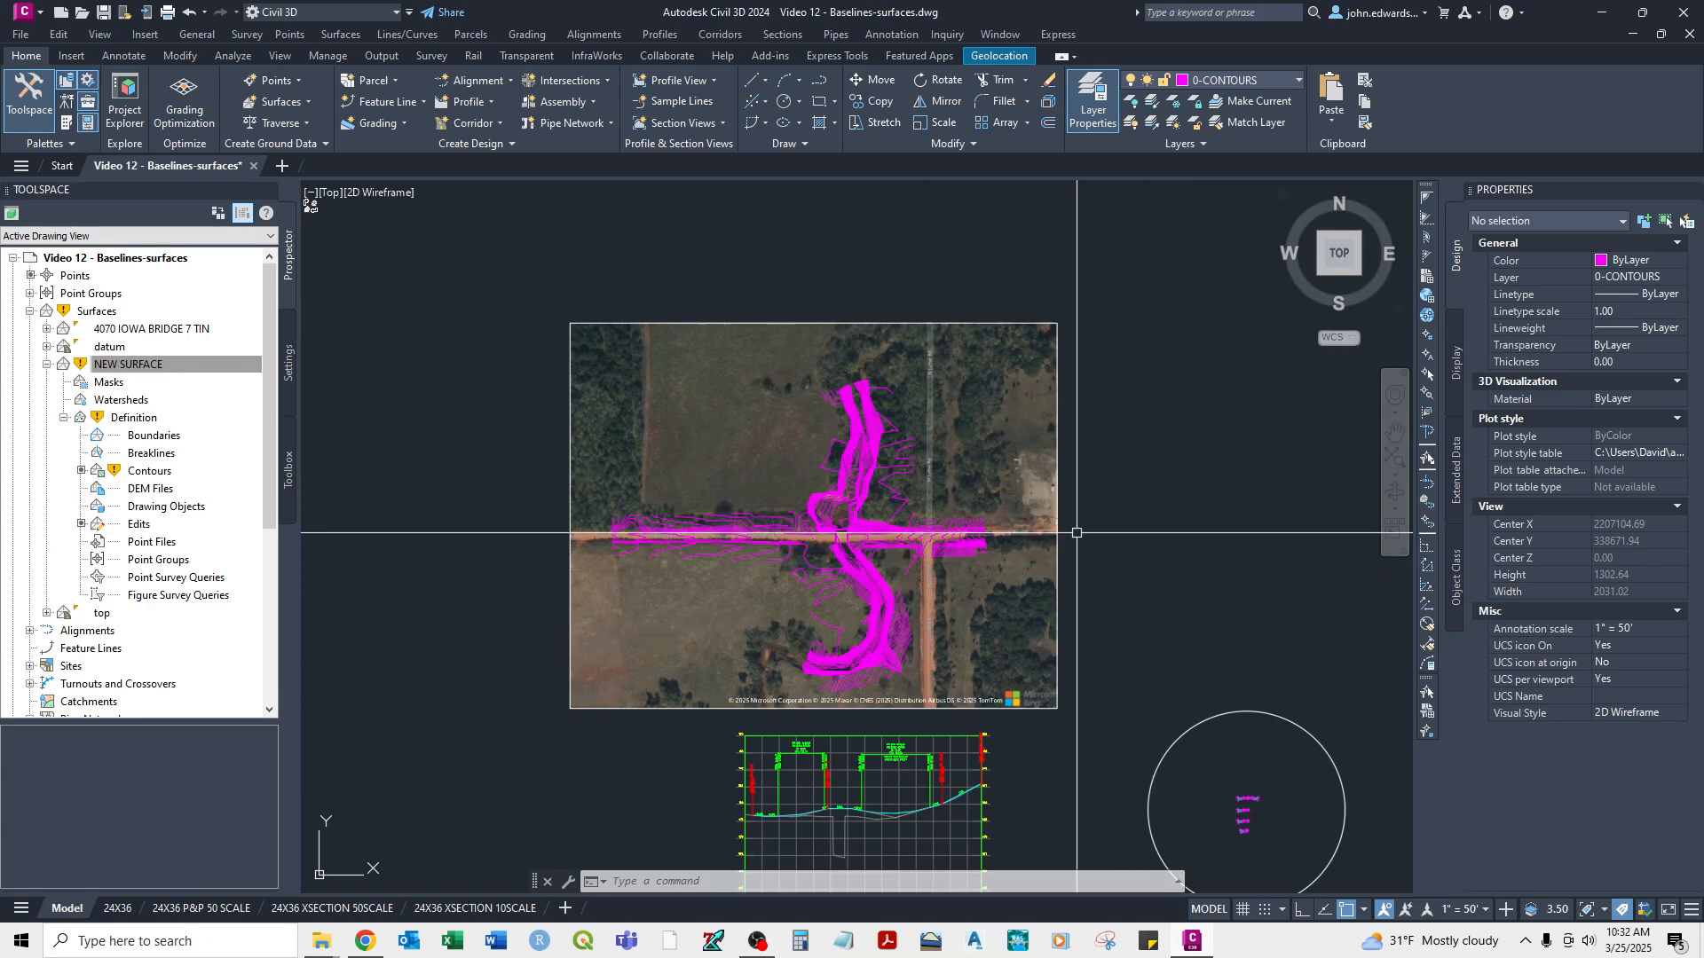
pyautogui.scroll(-4, 957, 652)
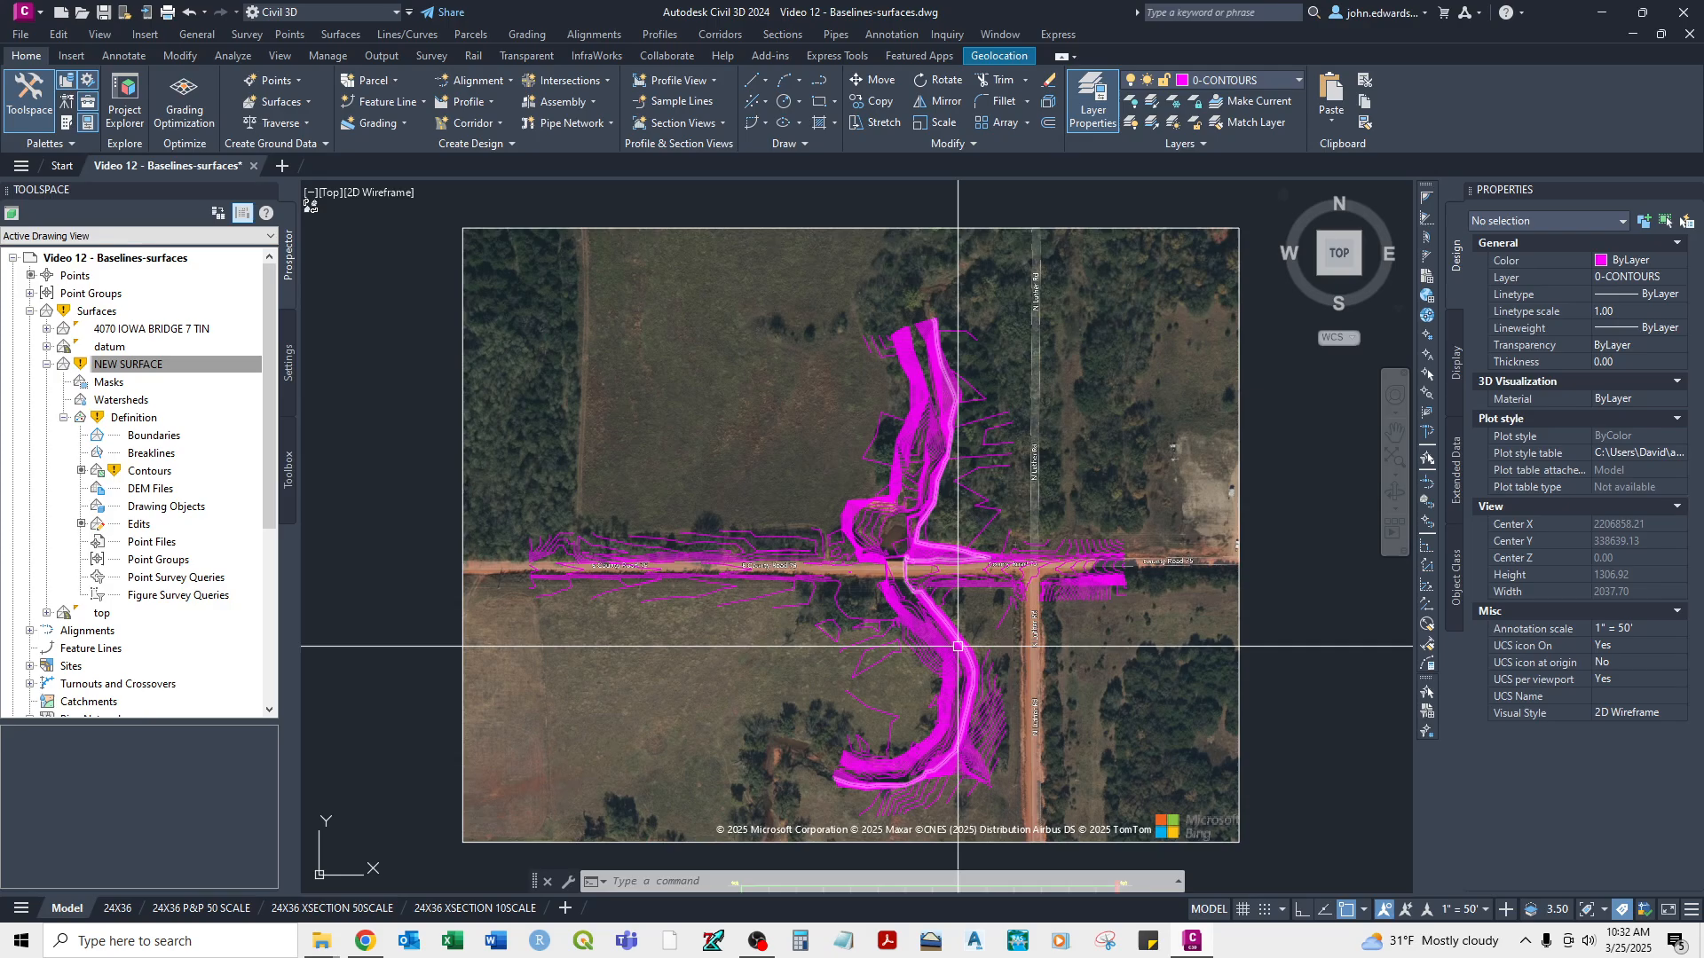
pyautogui.click(1648, 277)
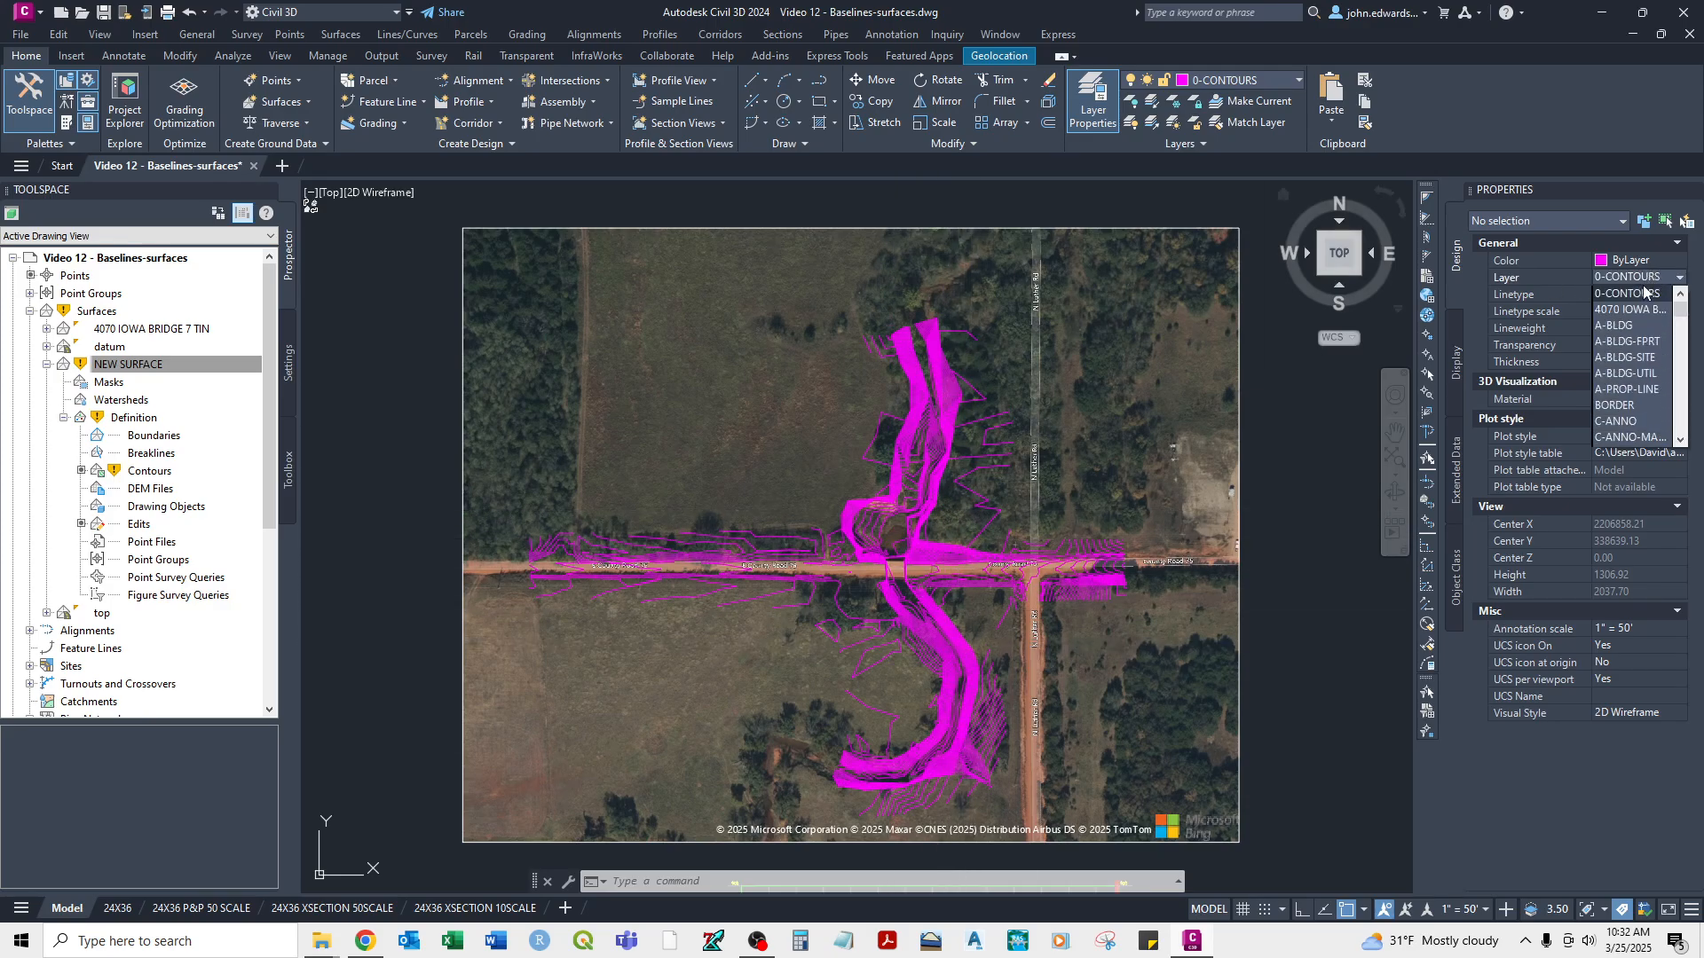
pyautogui.click(1625, 295)
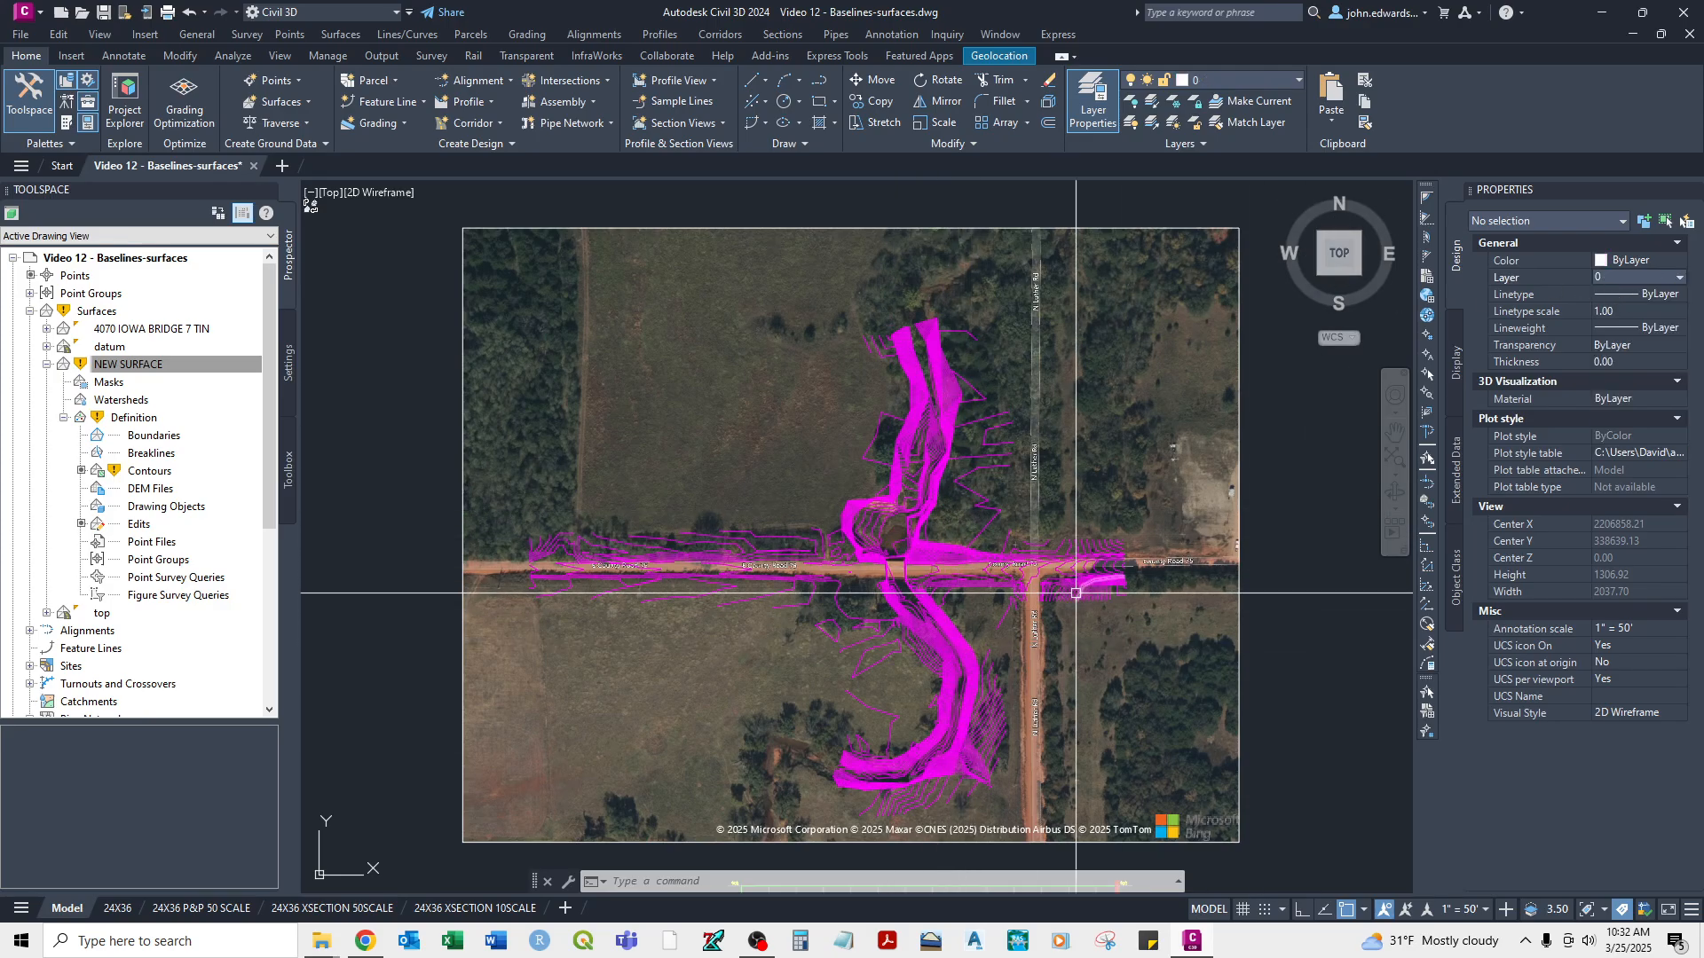
pyautogui.click(1174, 104)
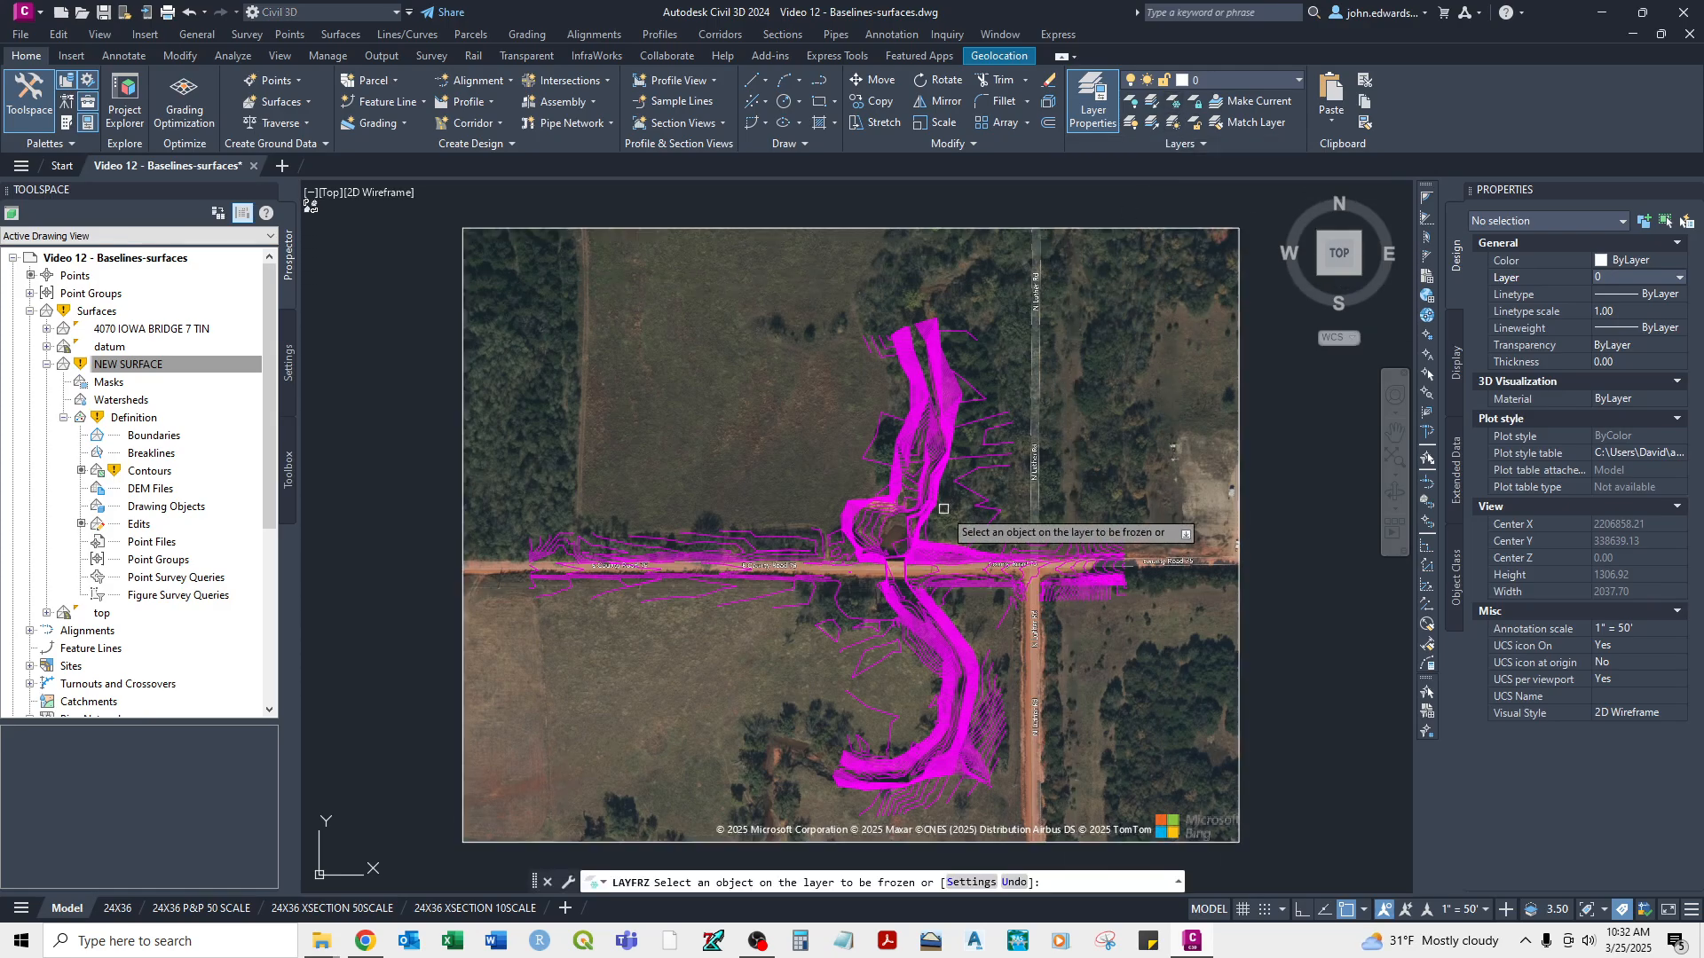
pyautogui.click(975, 457)
pyautogui.press('Escape')
# Rebuild NEW SURFACE to clear its out-of-date status.
pyautogui.click(238, 362)
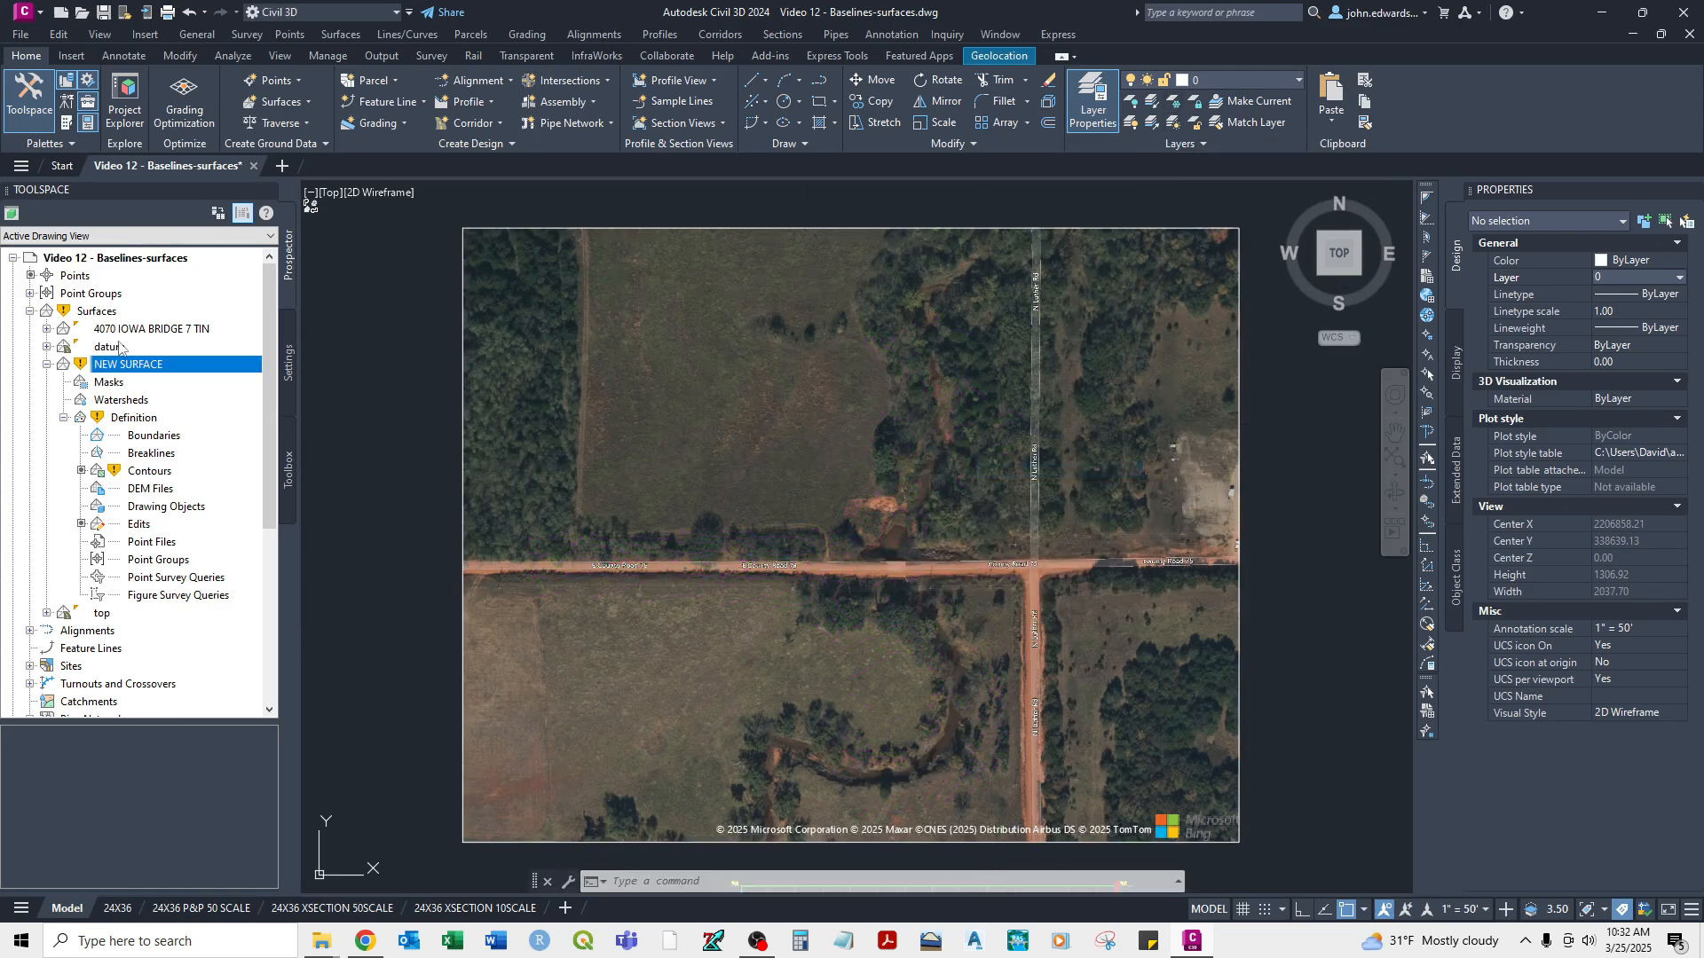
pyautogui.rightClick(136, 373)
pyautogui.click(192, 421)
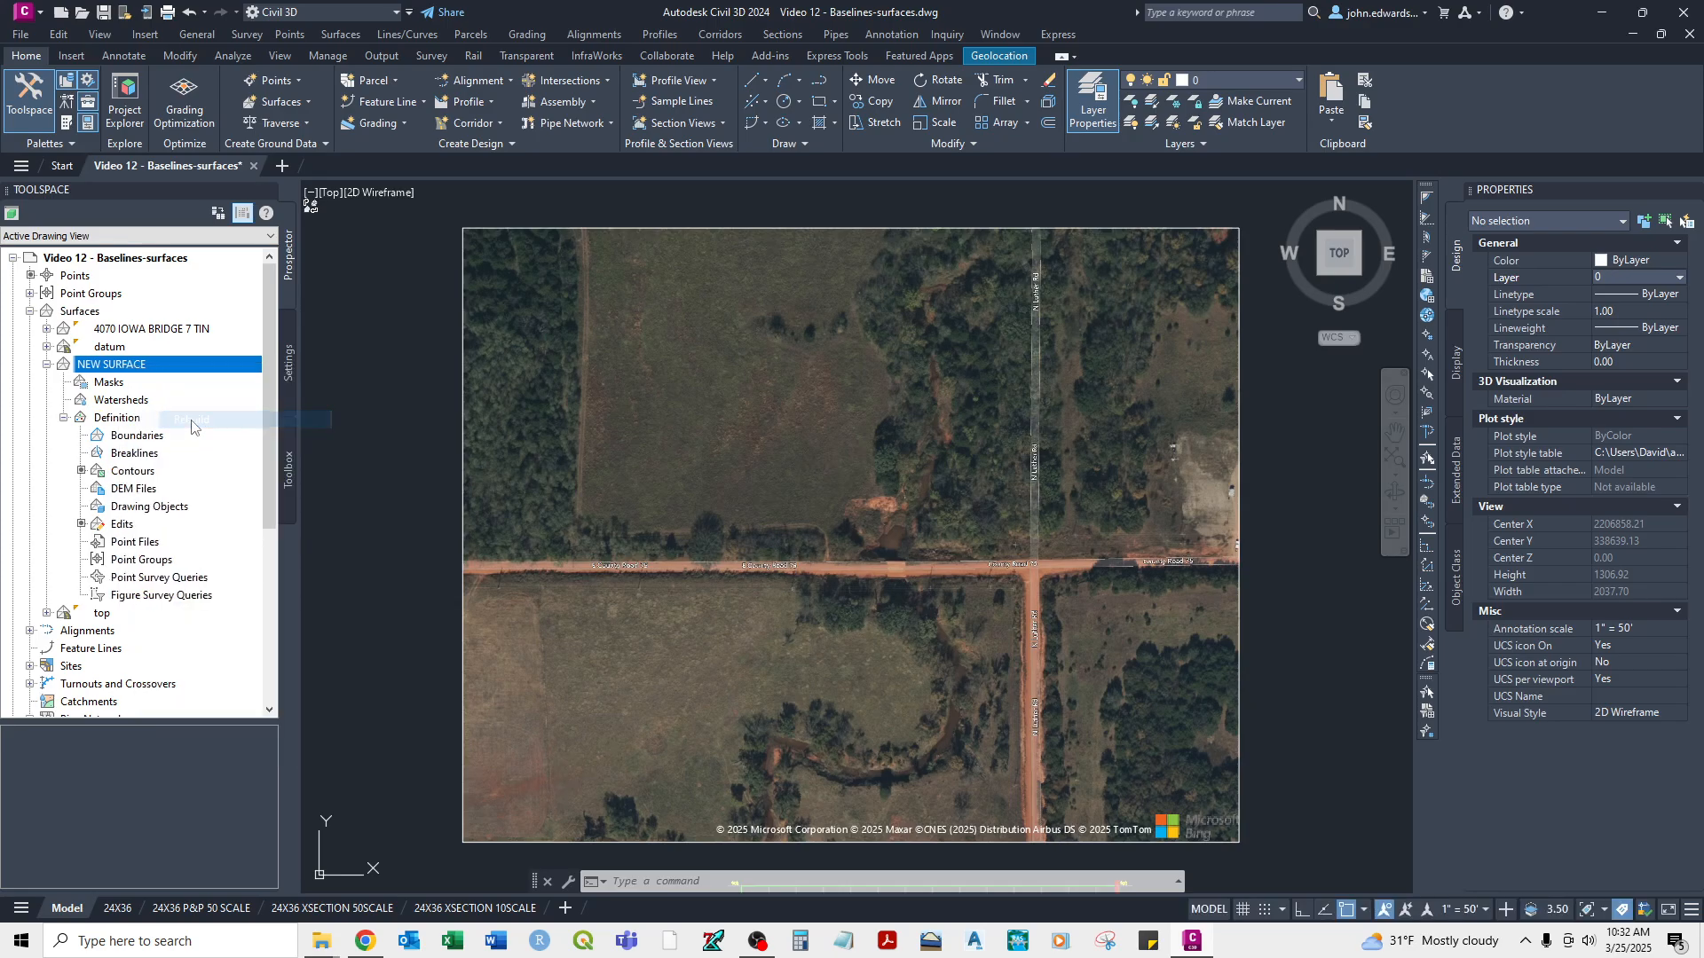
# Set the surface style of NEW SURFACE to Contours 1' and 5' (Background) in its surface properties.
pyautogui.rightClick(124, 372)
pyautogui.click(202, 377)
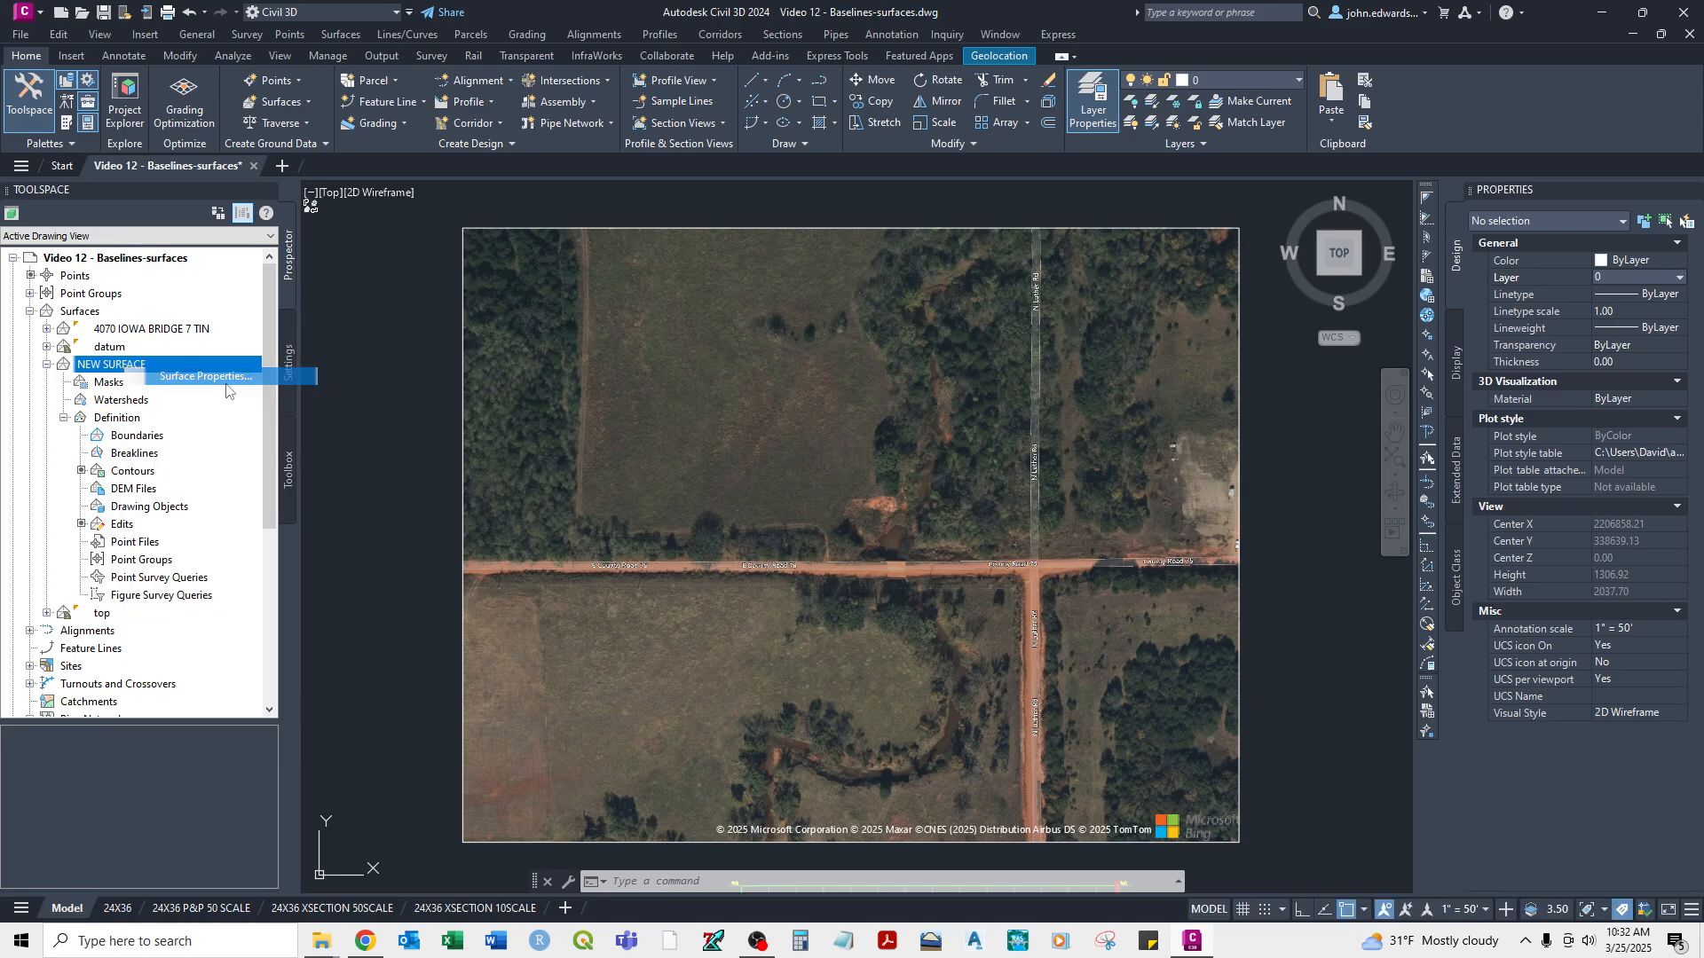
pyautogui.click(1101, 495)
pyautogui.click(1087, 536)
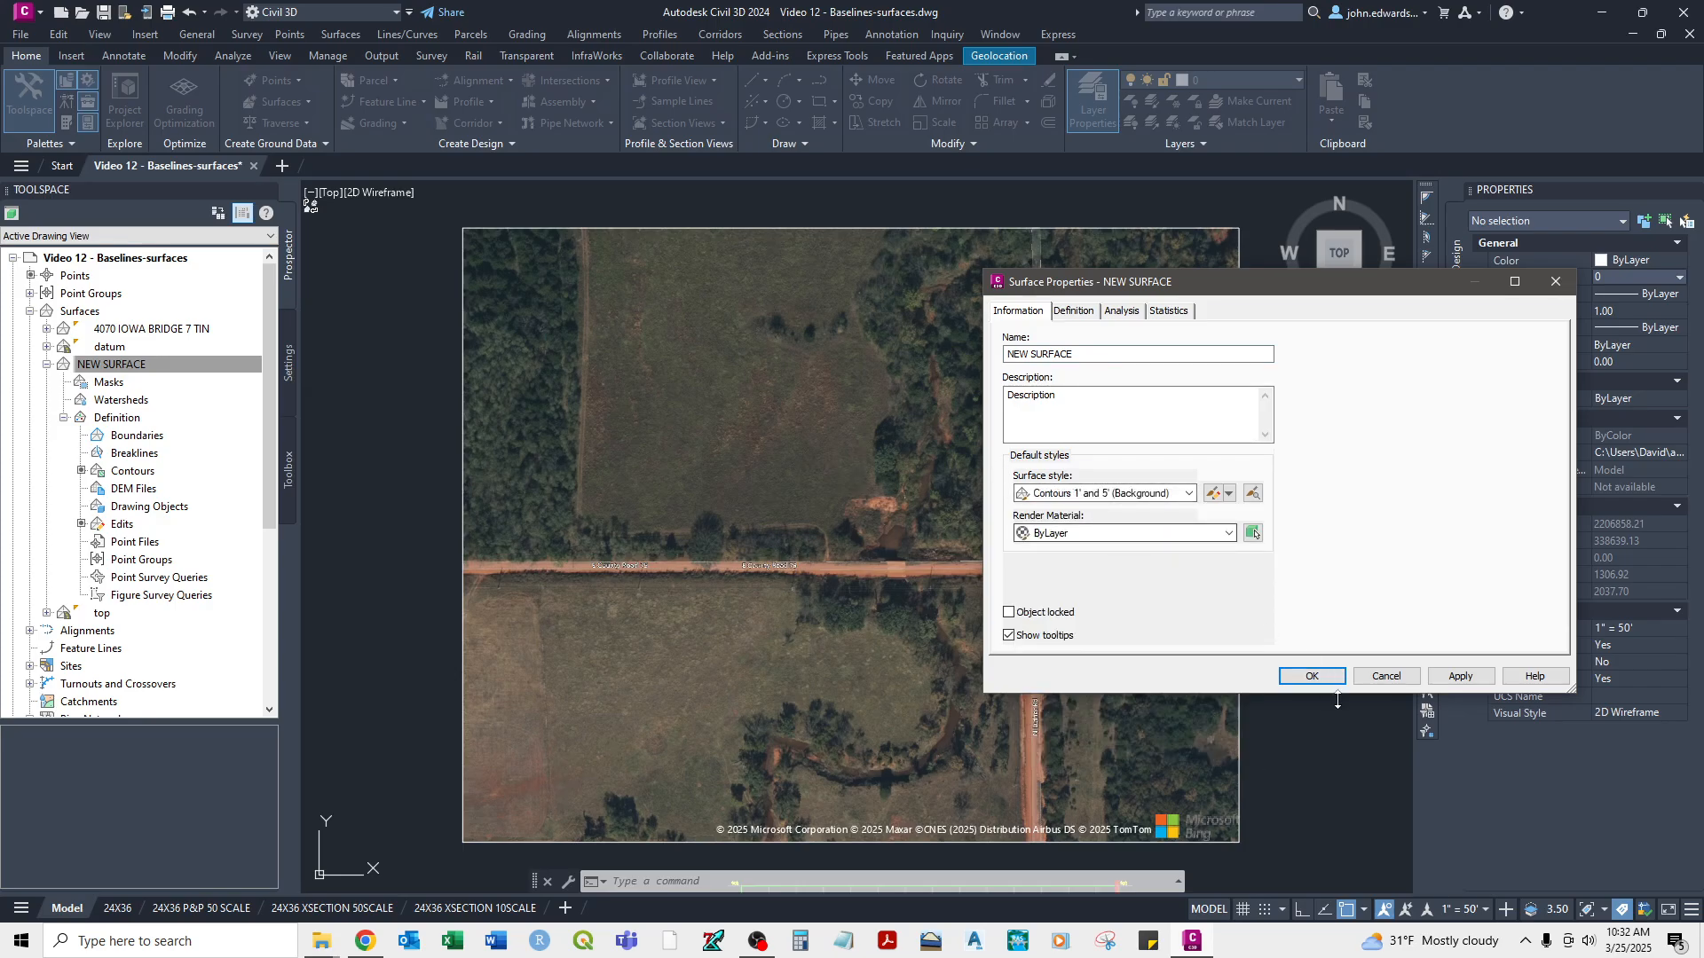
pyautogui.click(1312, 676)
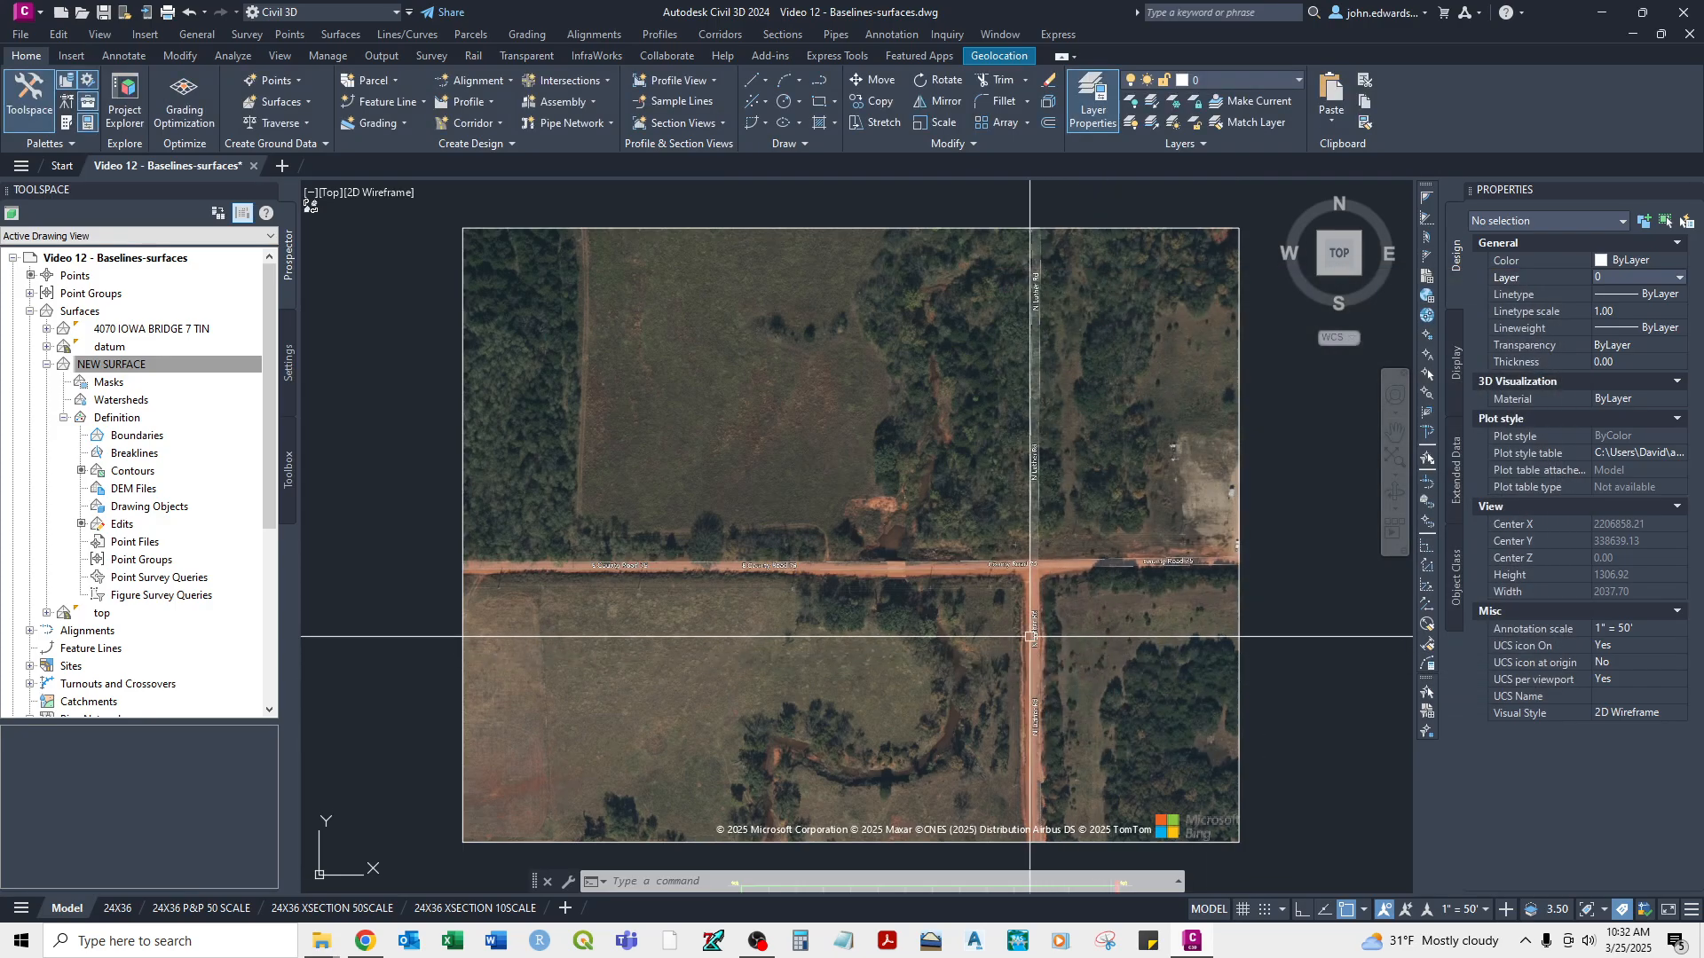
# Change the surface style of NEW SURFACE to Contours and Triangles in its surface properties.
pyautogui.rightClick(139, 367)
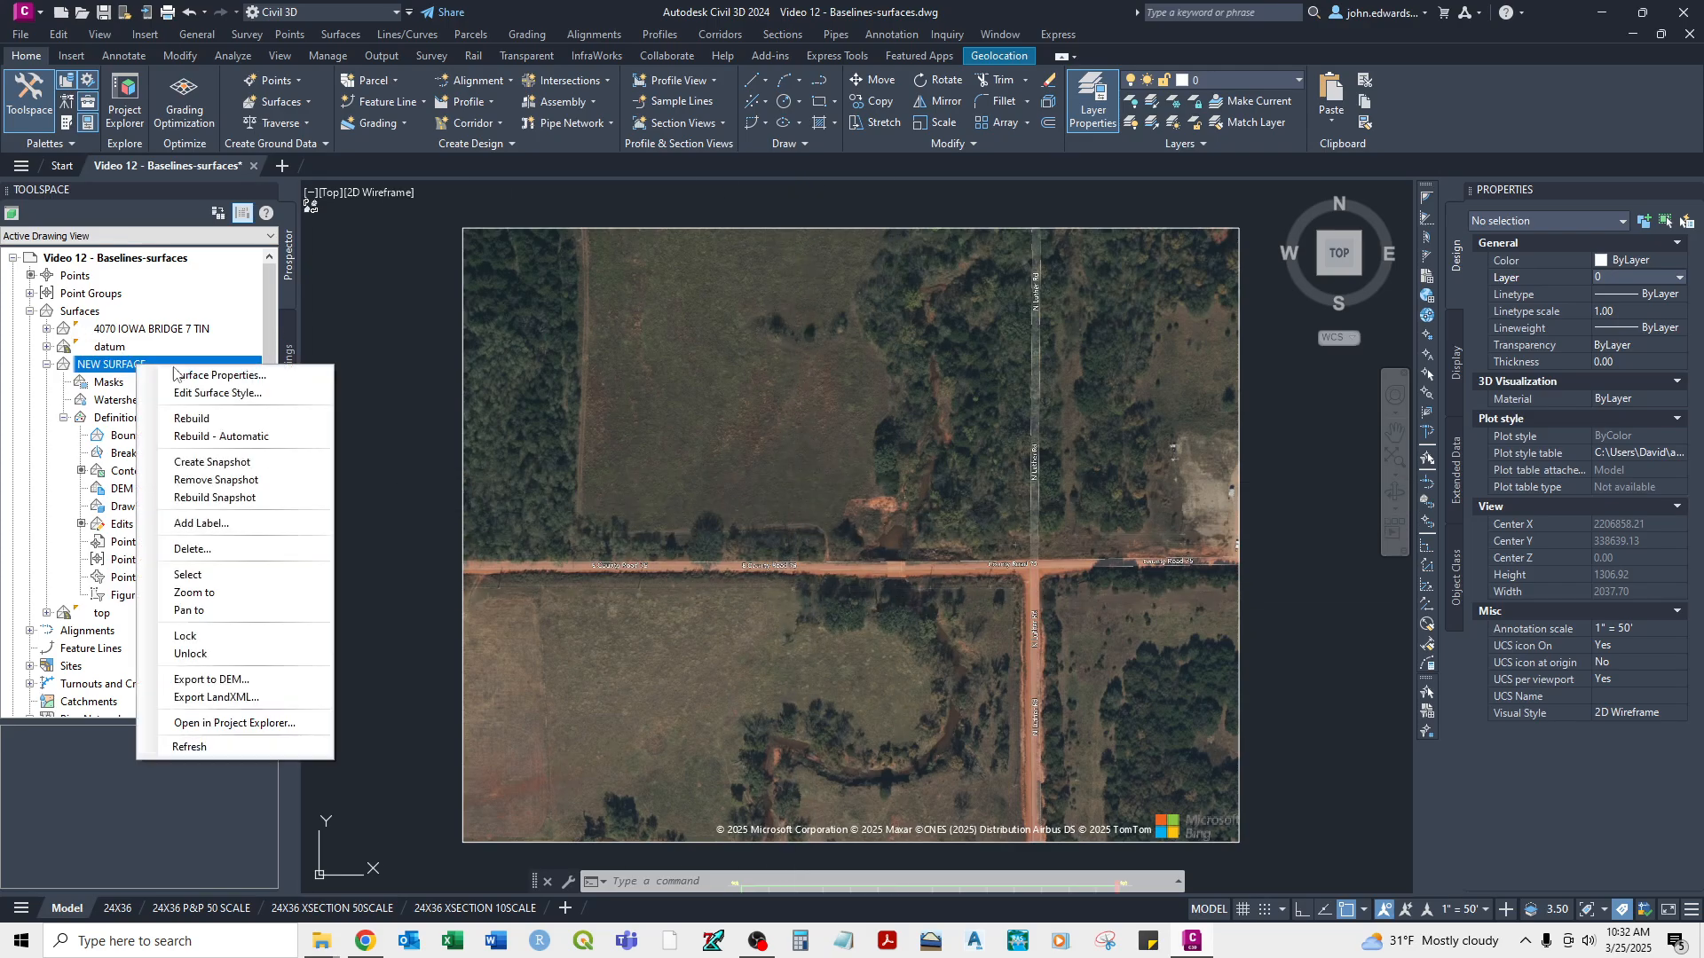
pyautogui.click(220, 378)
pyautogui.click(1113, 493)
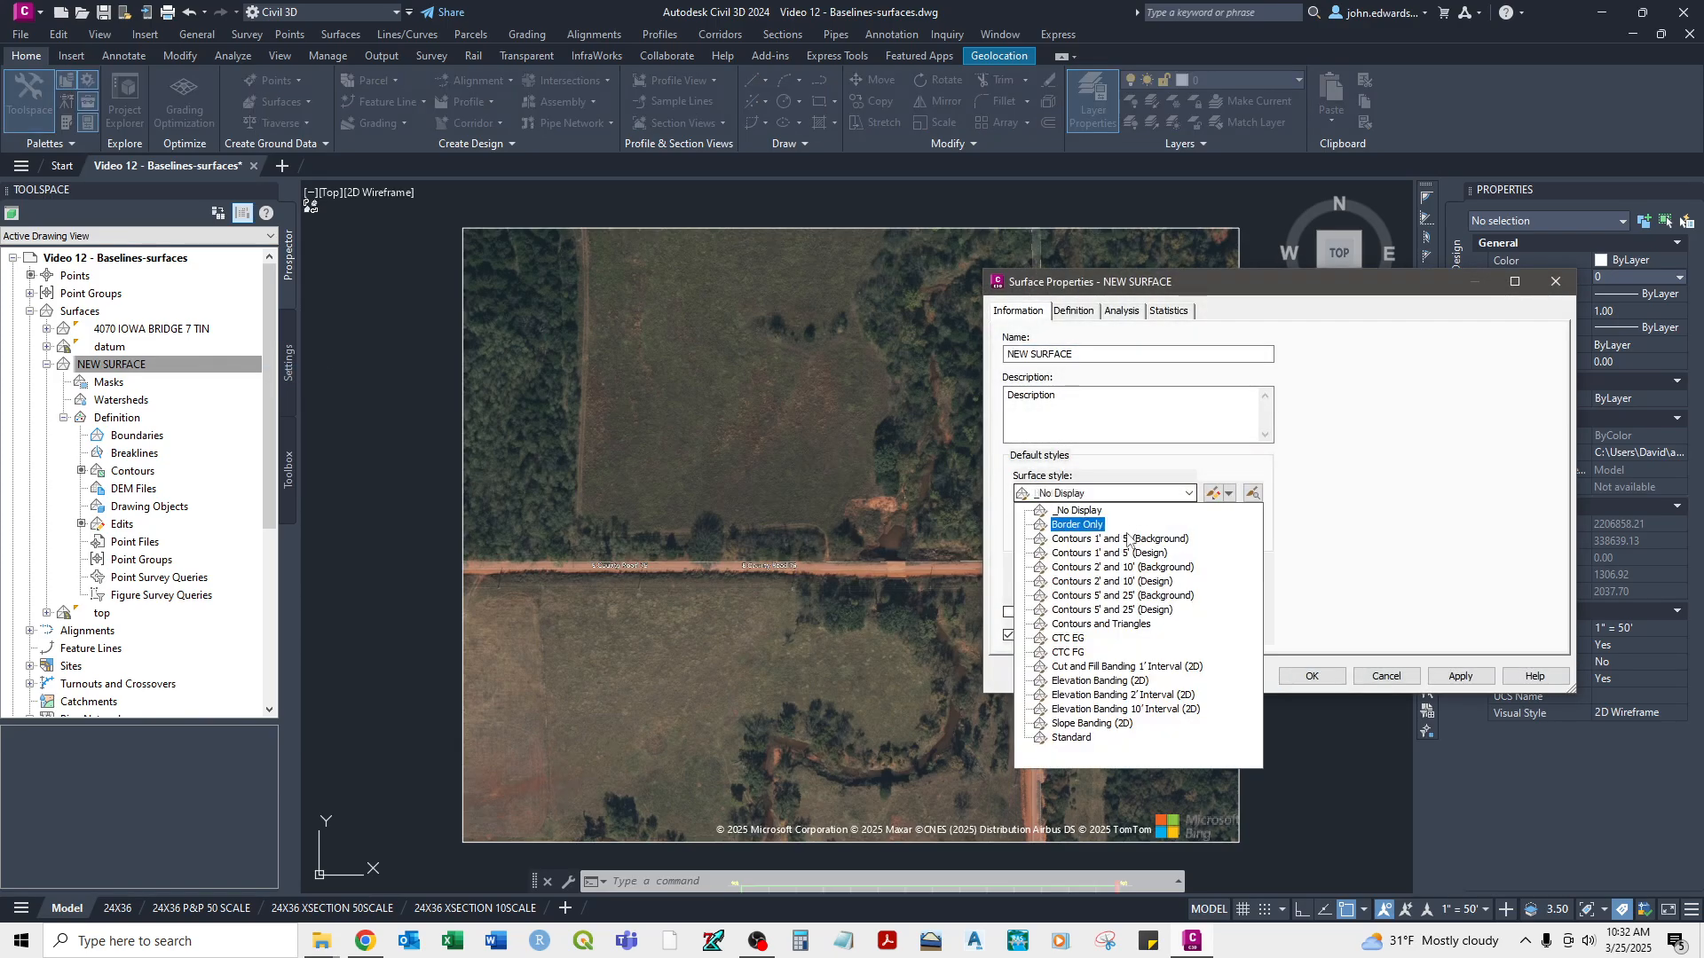
pyautogui.click(1117, 625)
pyautogui.click(1313, 676)
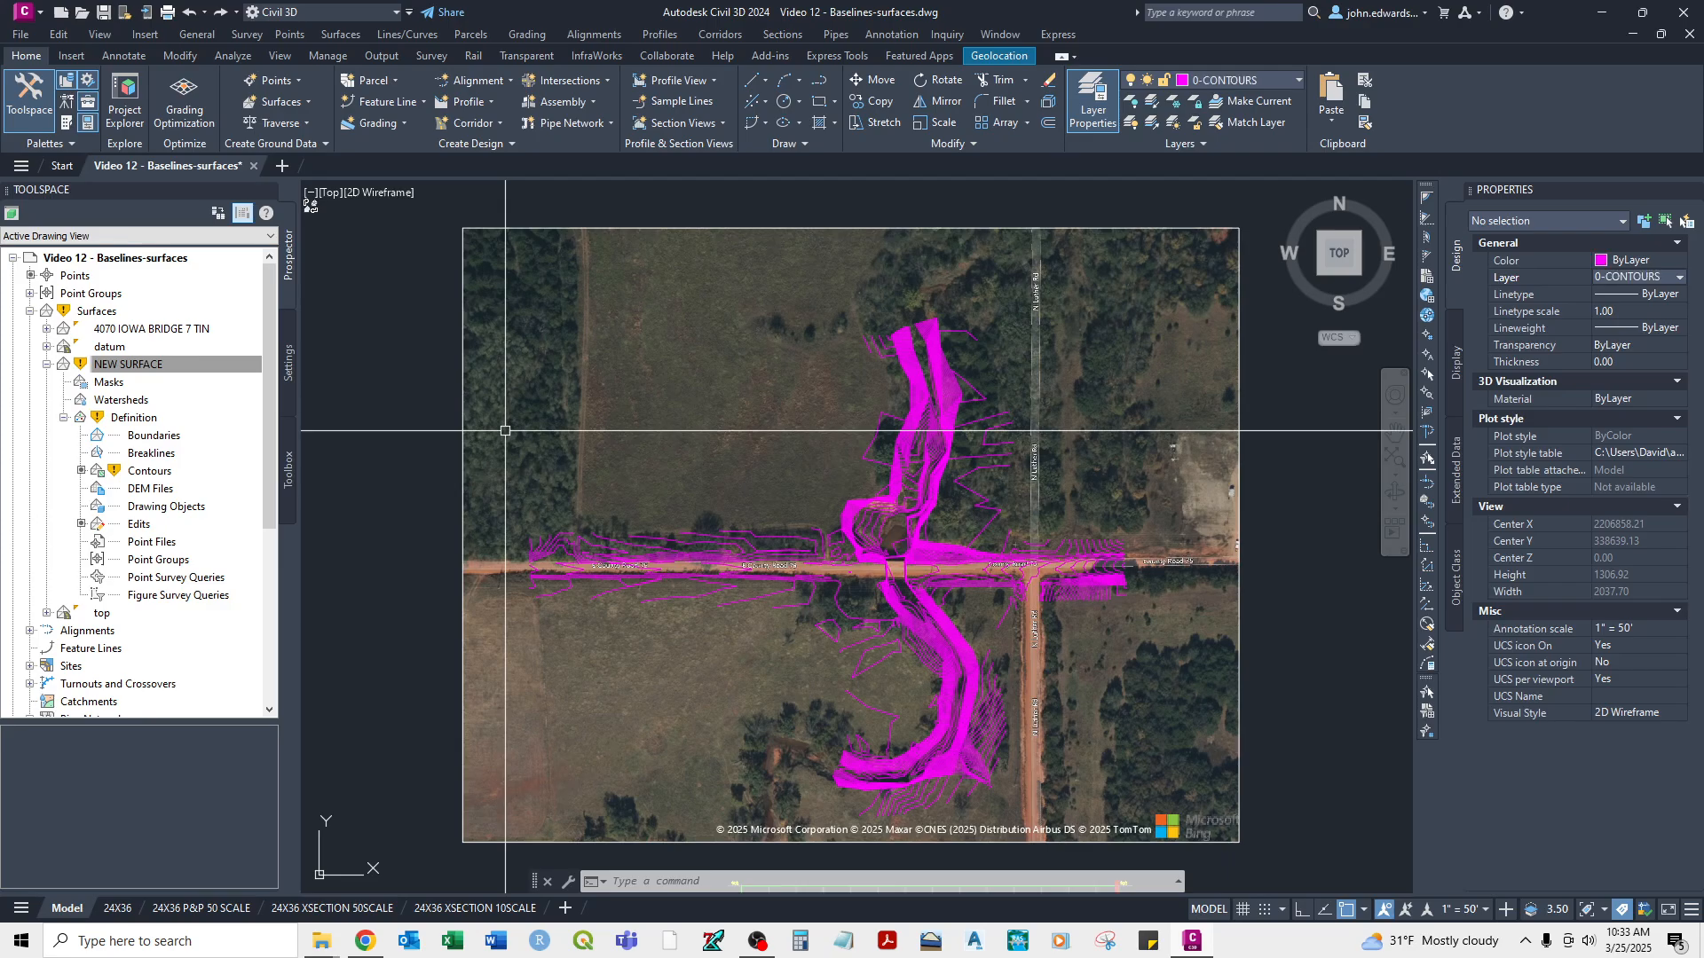
# Examine the contours around the bridge and the contour data listed in the definition of NEW SURFACE.
pyautogui.scroll(2, 505, 430)
pyautogui.scroll(-4, 505, 430)
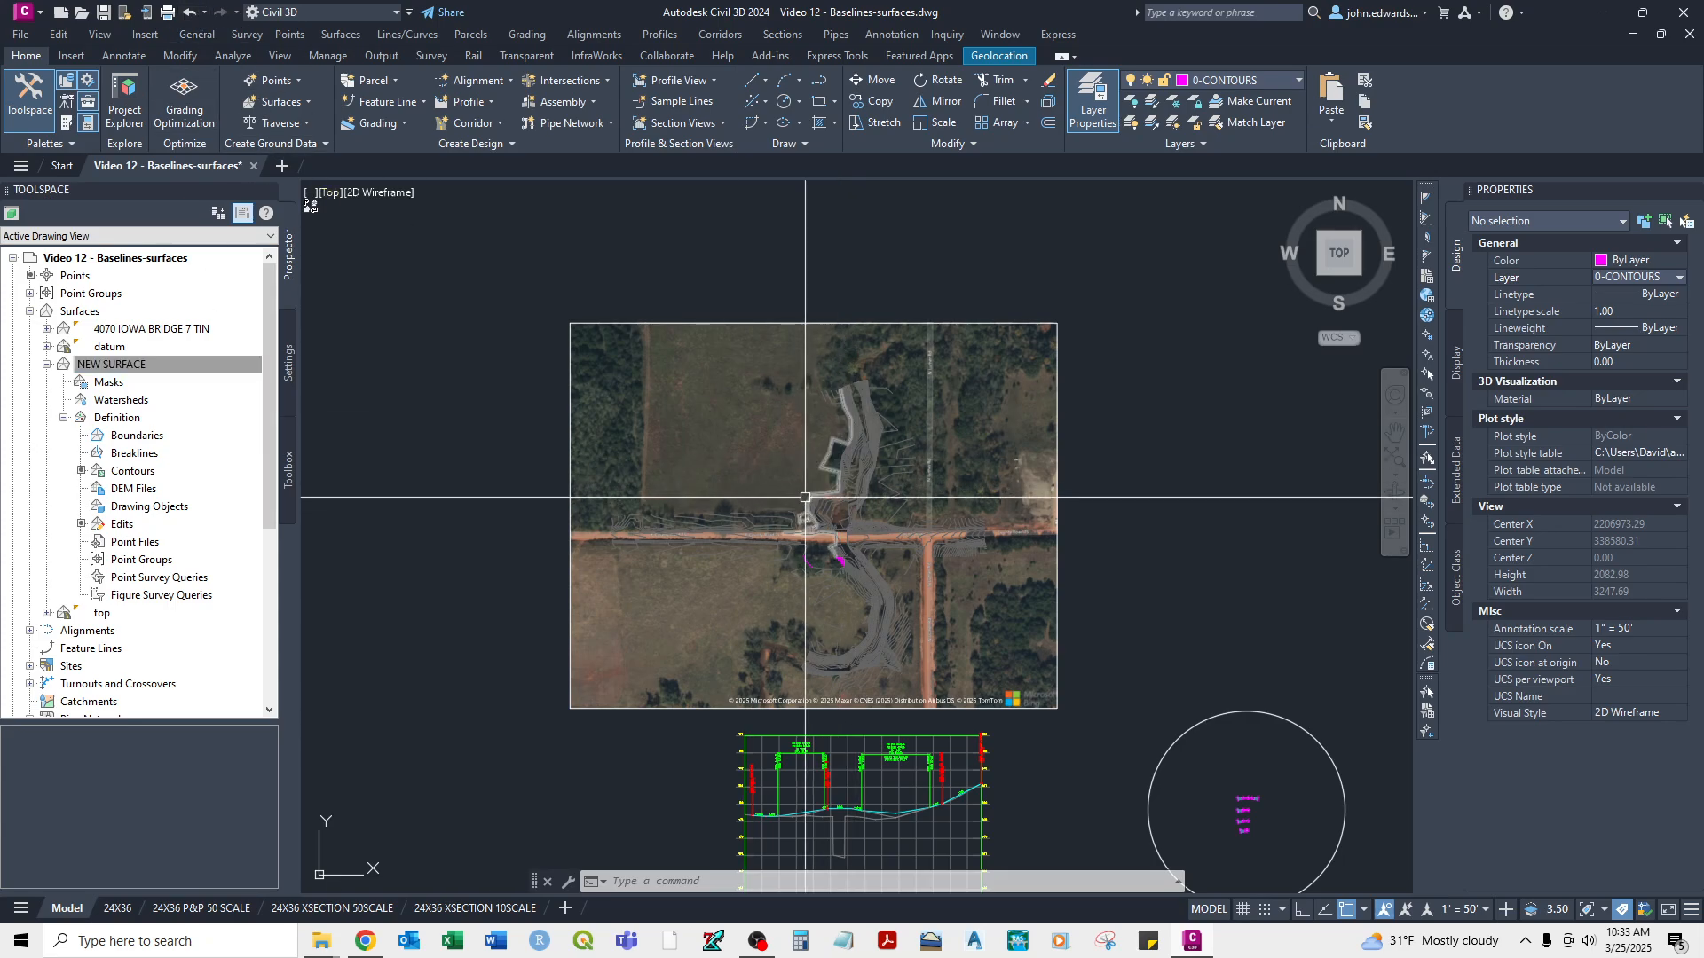
pyautogui.scroll(2, 837, 564)
pyautogui.scroll(2, 837, 565)
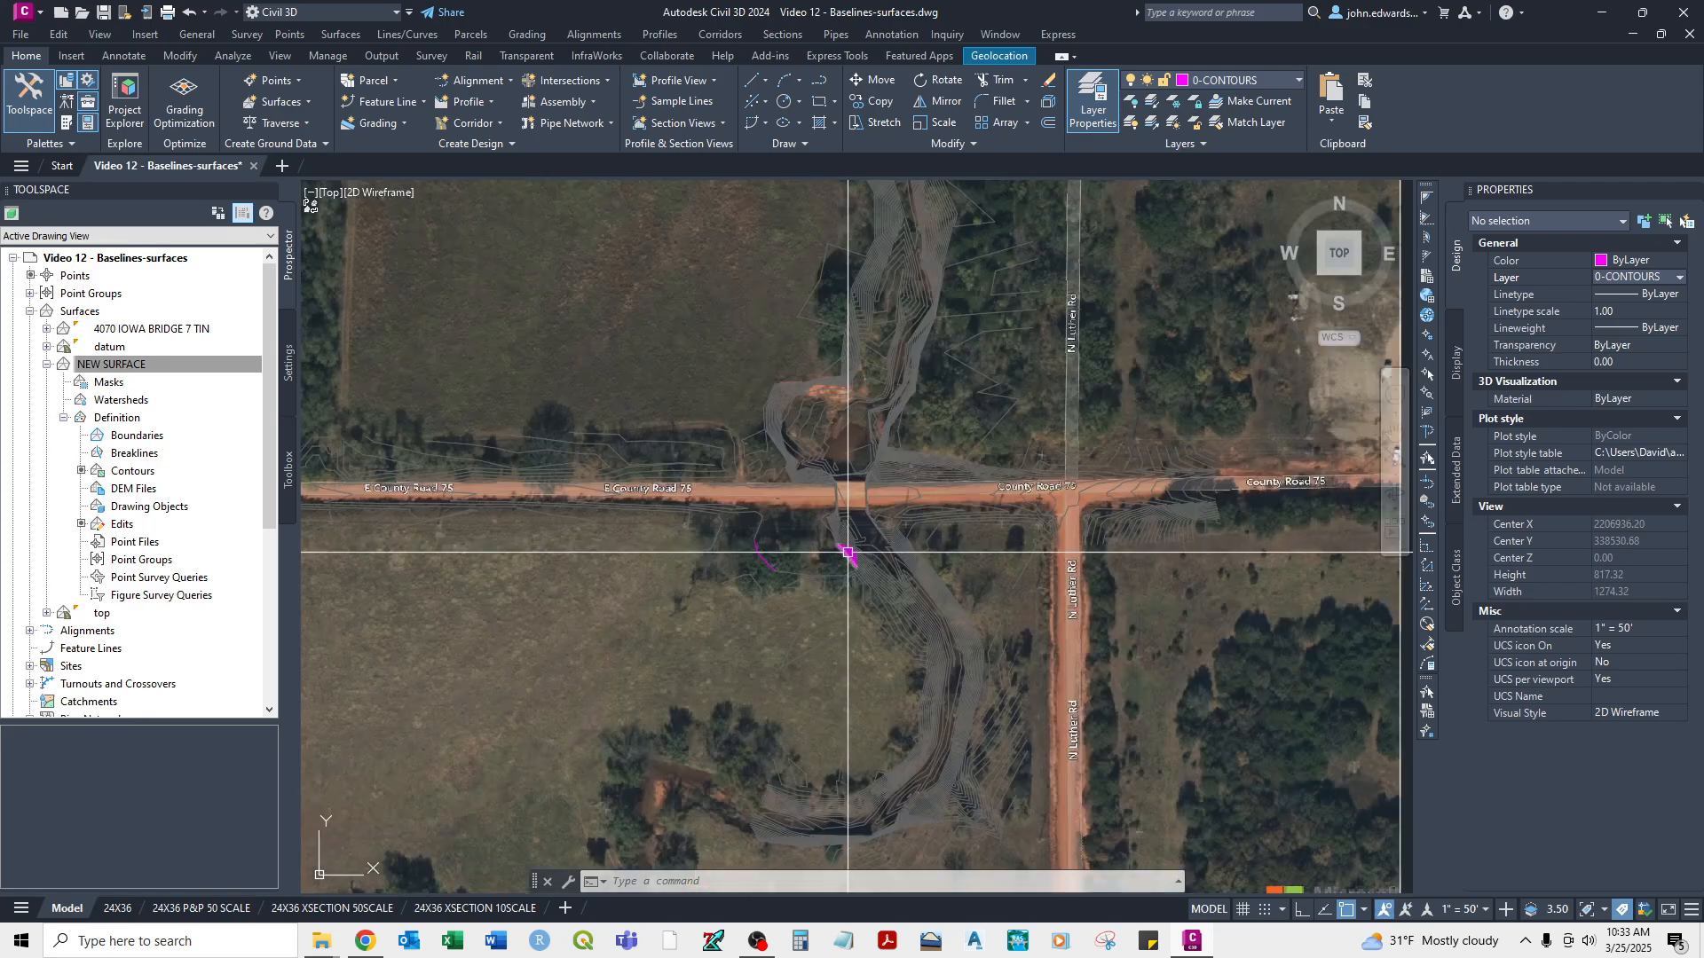
pyautogui.click(147, 359)
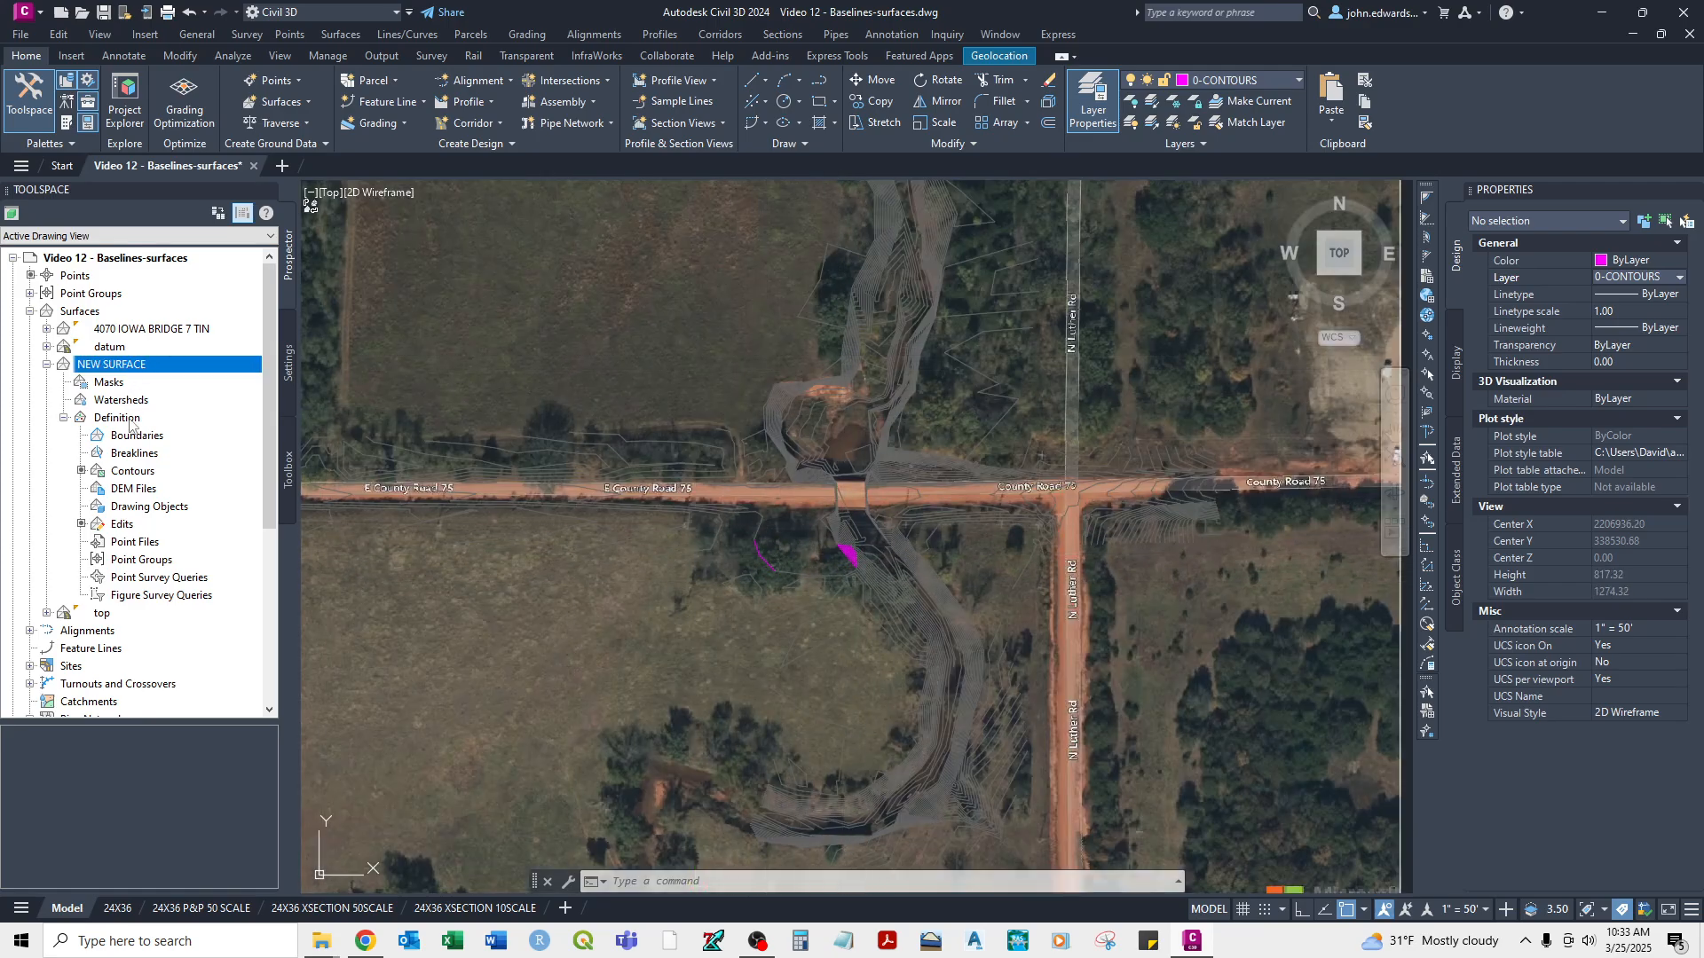
pyautogui.click(131, 471)
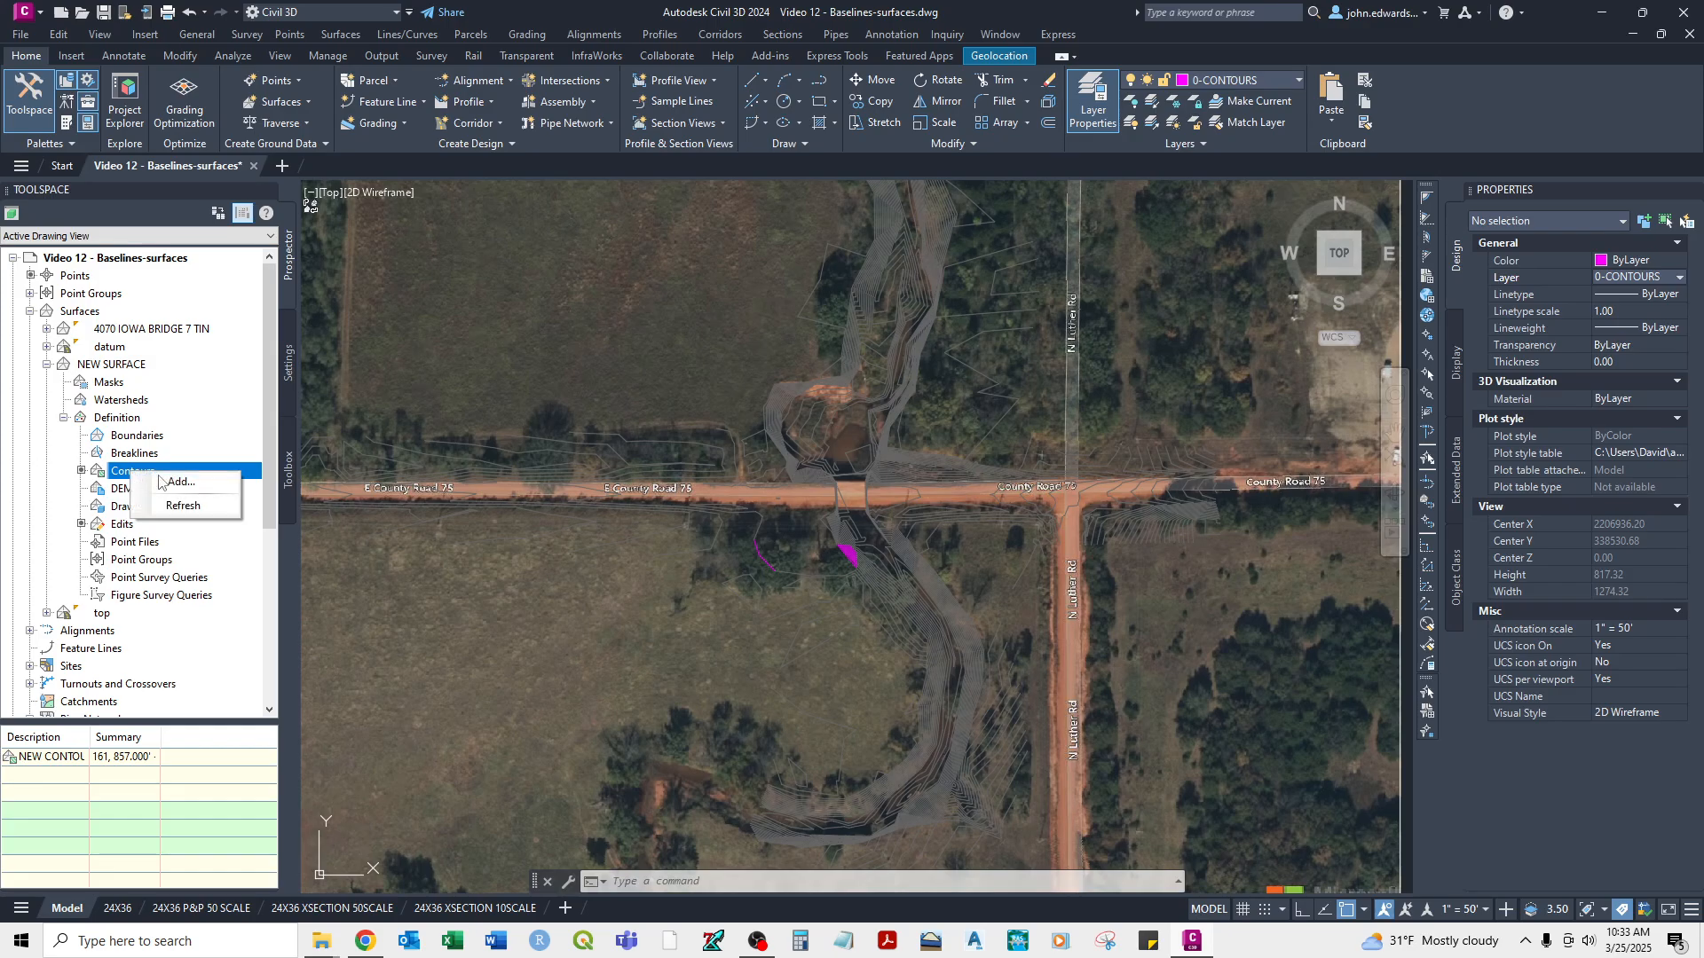
pyautogui.click(44, 759)
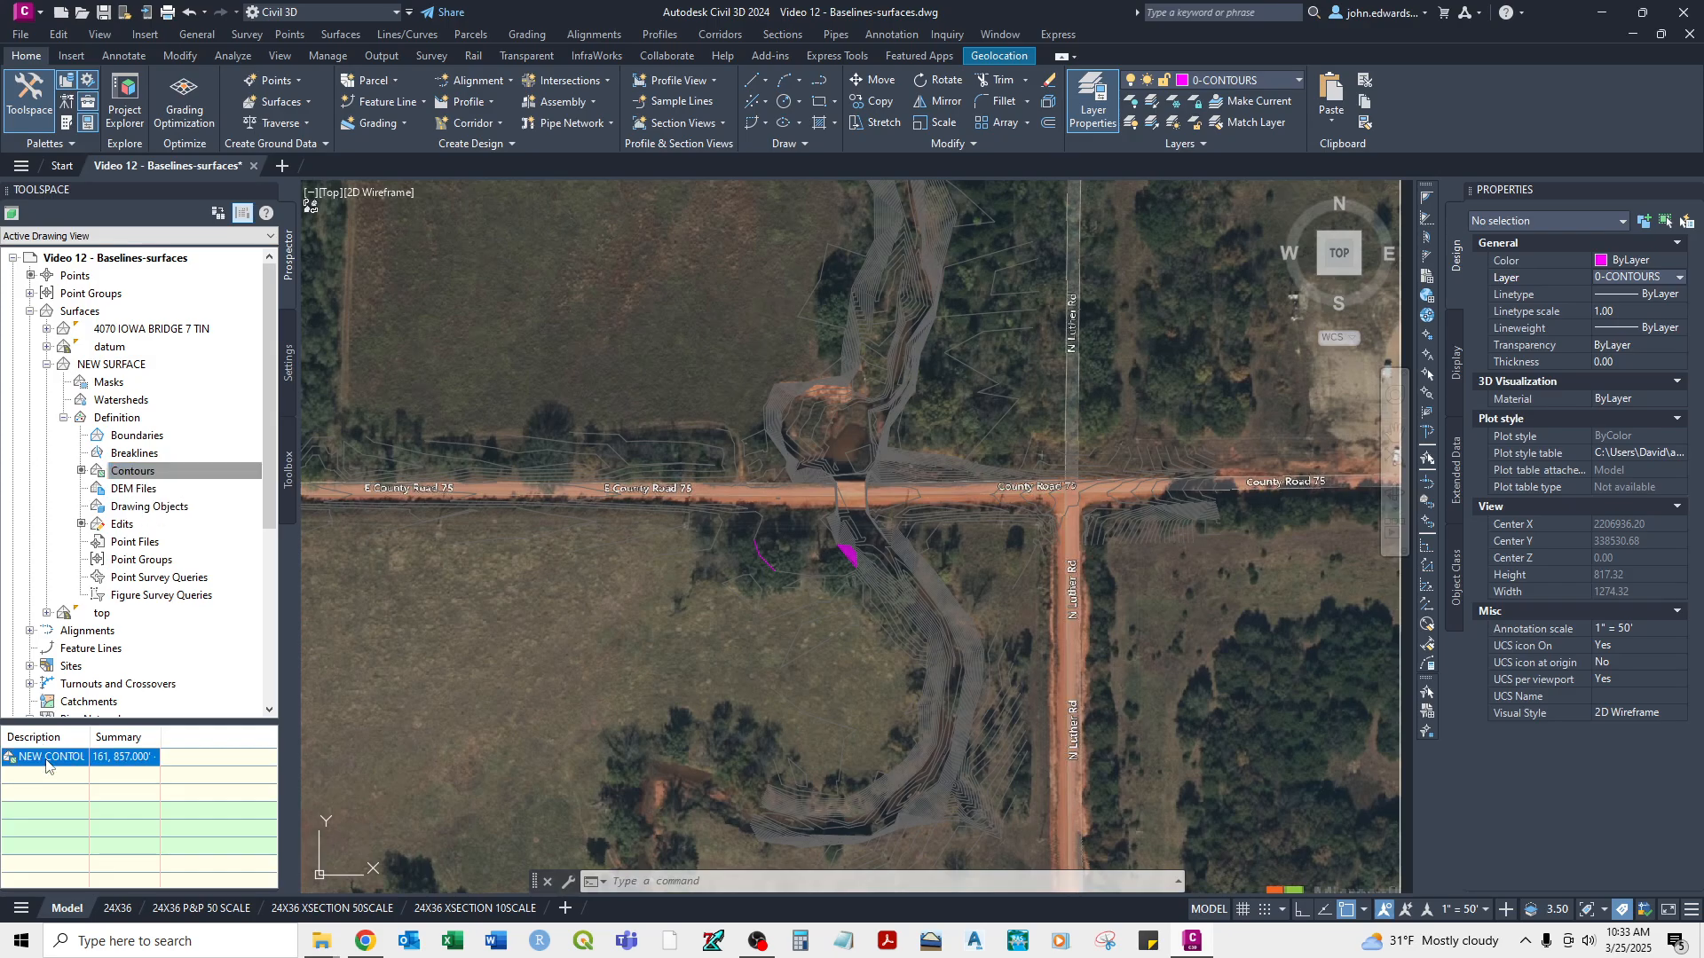
# Display NEW SURFACE with the Contours and Triangles style to show its triangulation.
pyautogui.rightClick(121, 368)
pyautogui.click(168, 384)
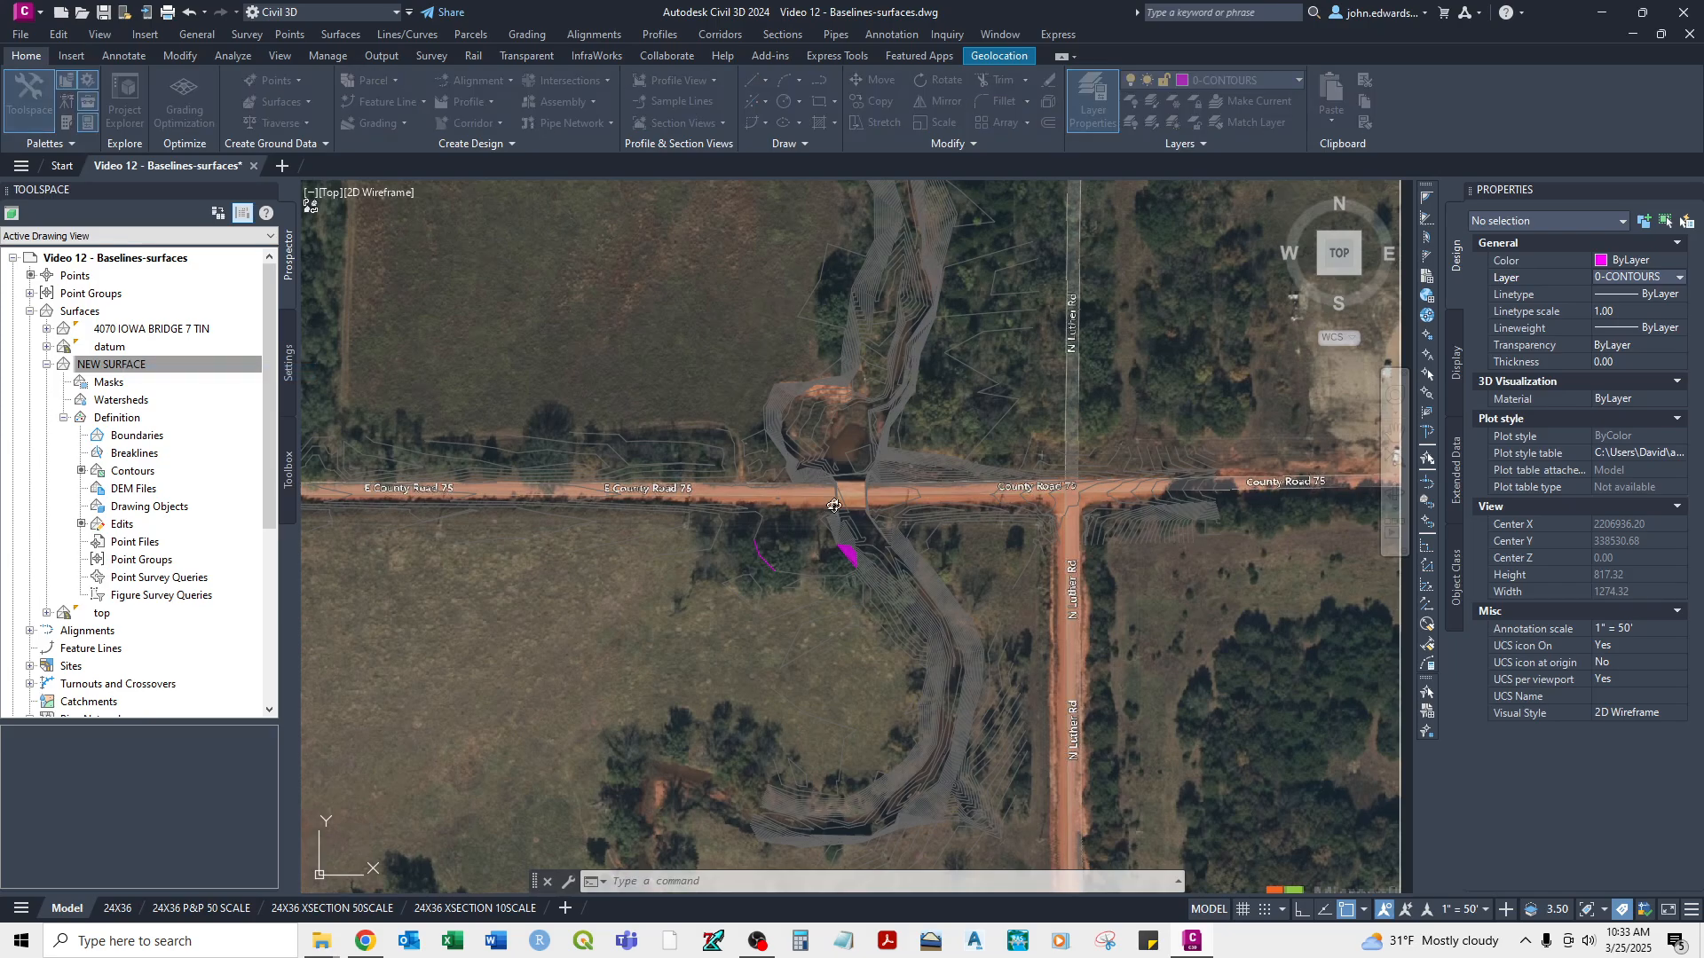
pyautogui.click(1109, 493)
pyautogui.click(1116, 624)
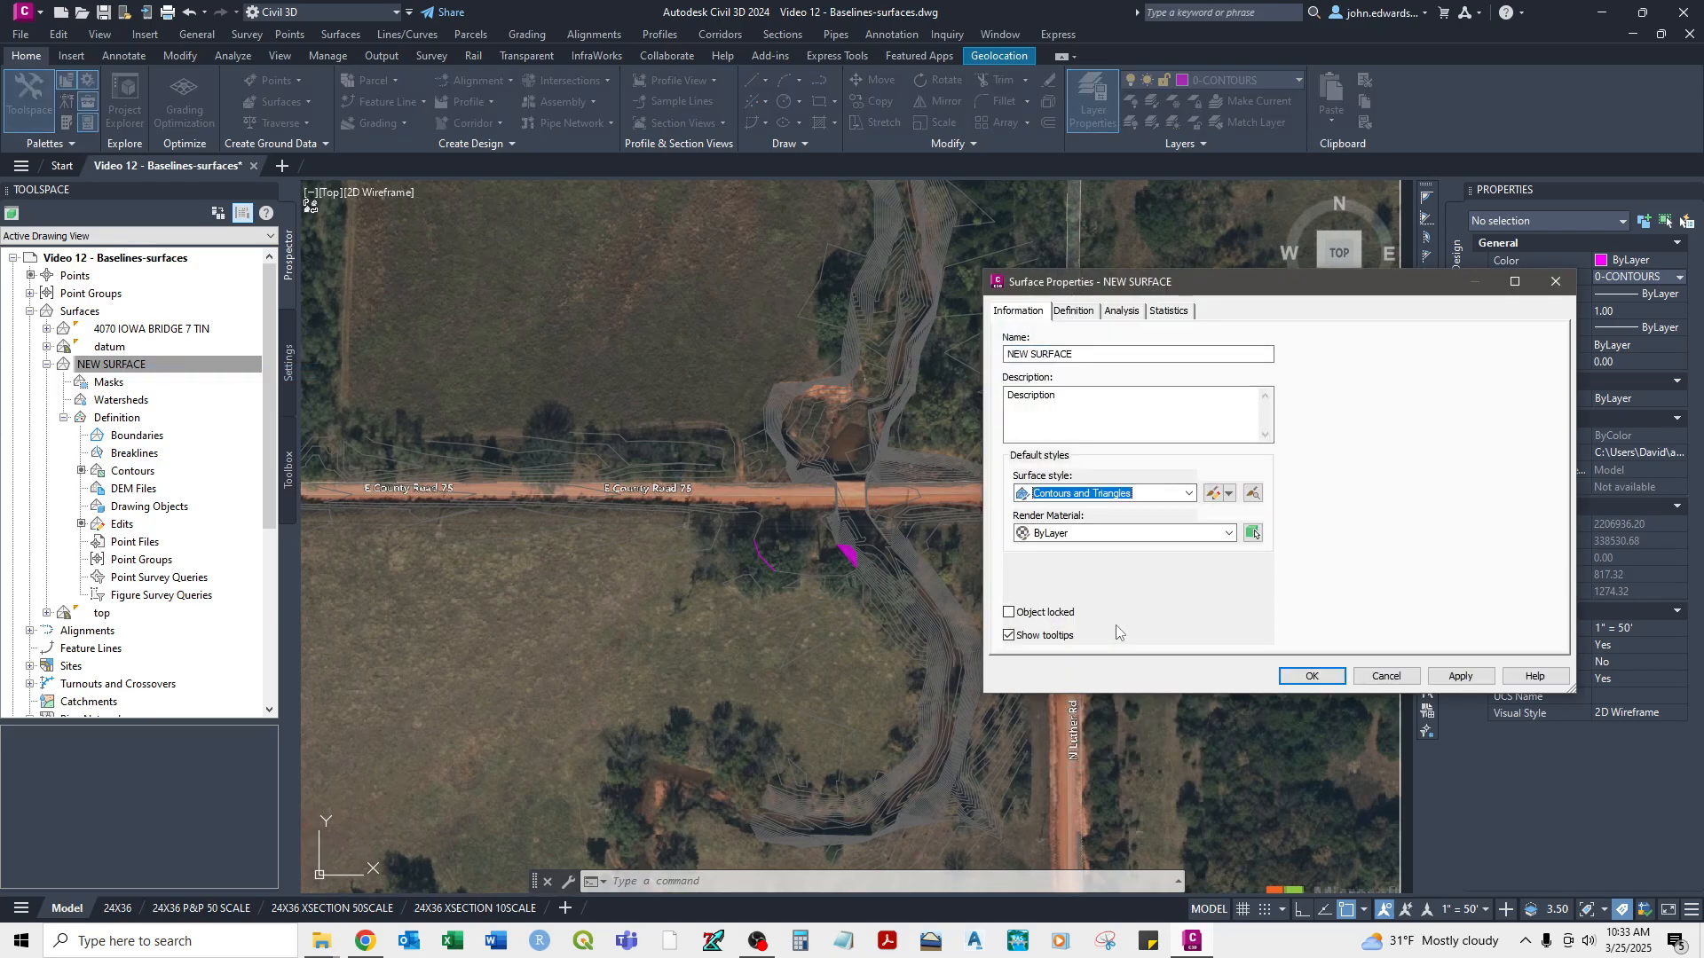
pyautogui.click(1312, 676)
# Examine the outer border of NEW SURFACE and the long triangles spanning areas beyond the contours.
pyautogui.scroll(-3, 994, 450)
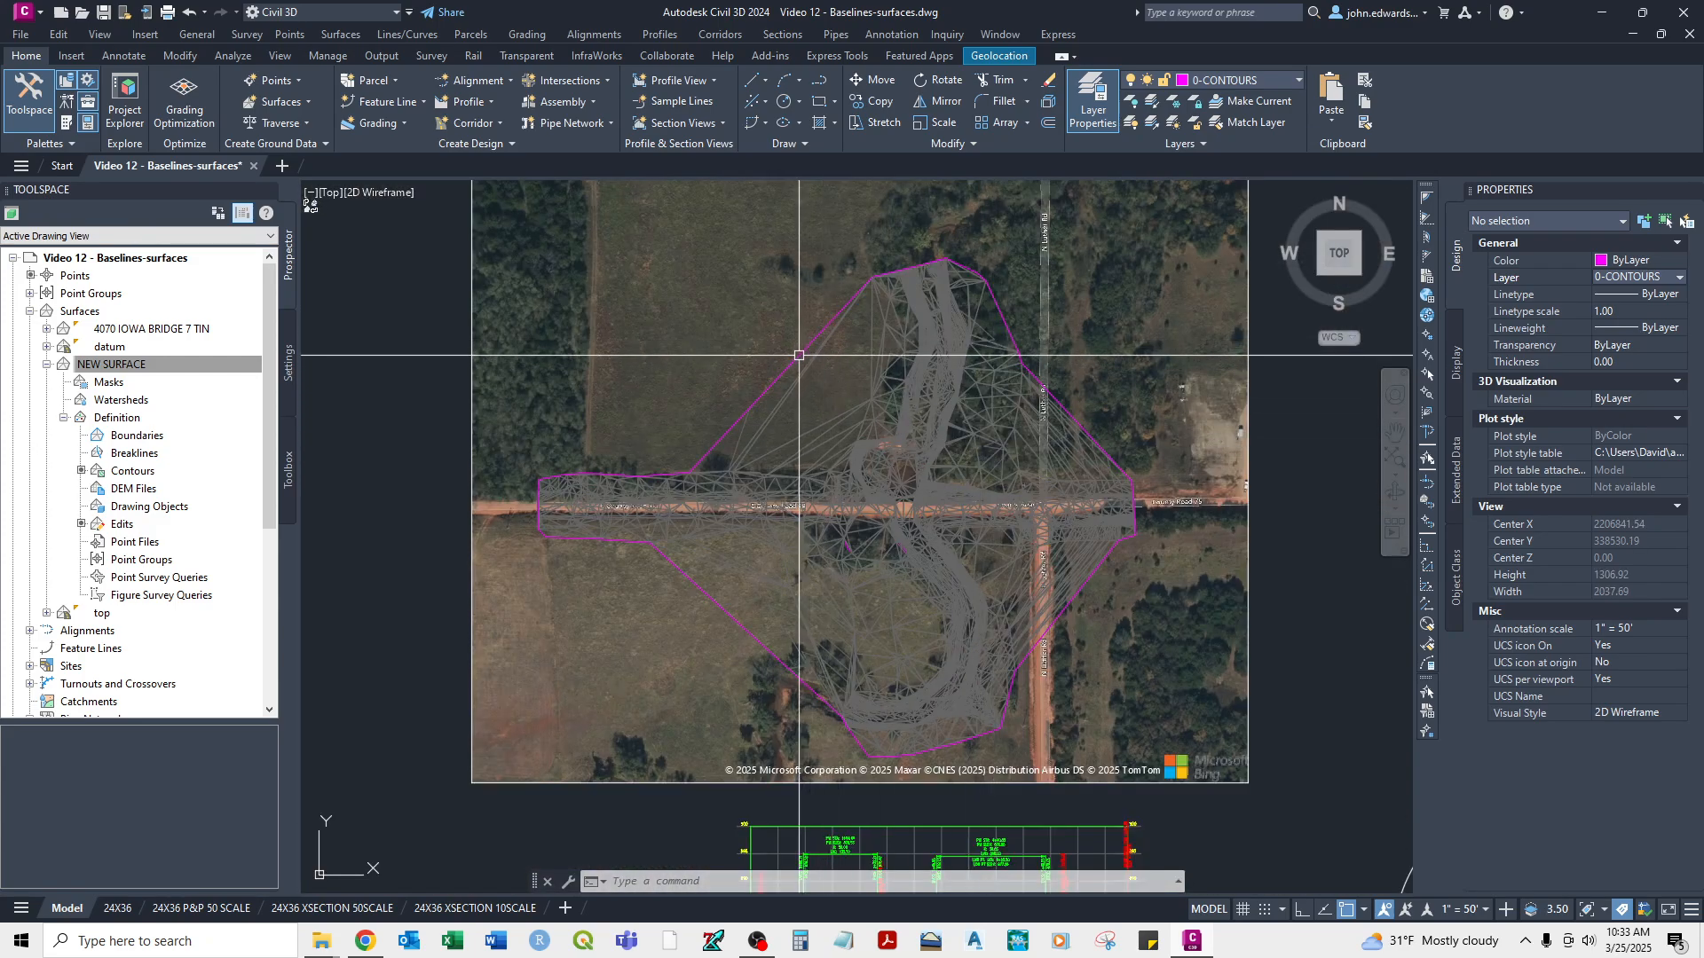
pyautogui.click(798, 355)
pyautogui.press('Escape')
pyautogui.scroll(2, 789, 381)
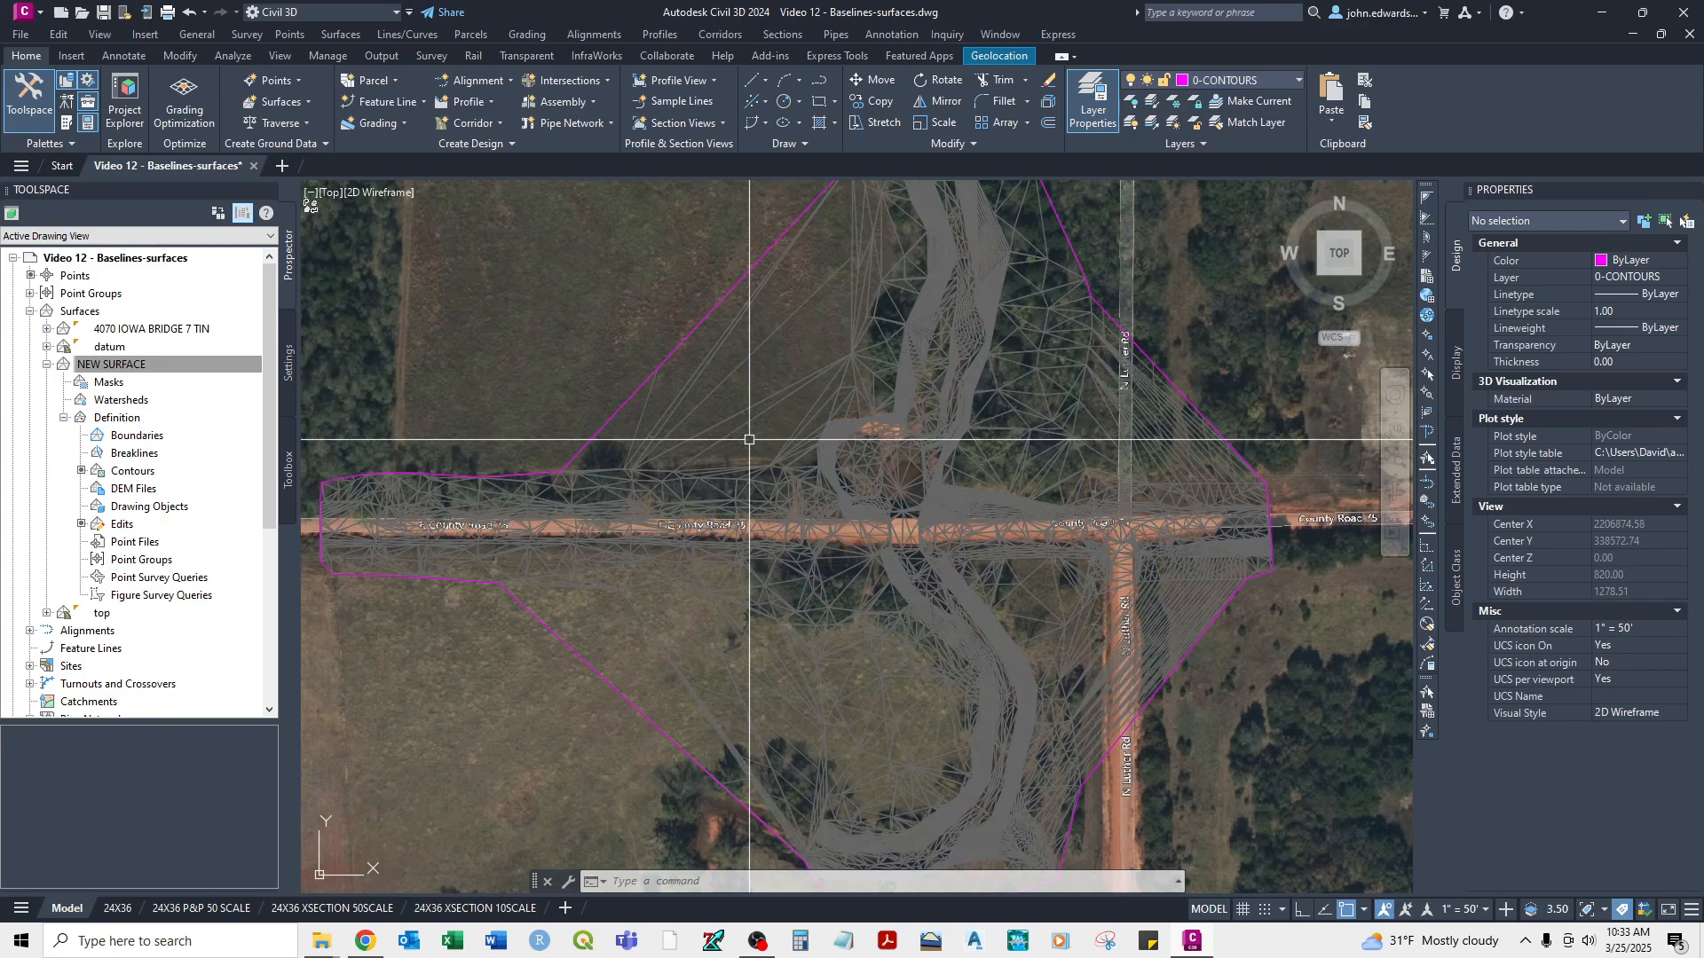
pyautogui.moveTo(837, 323); pyautogui.dragTo(818, 331, button='middle')
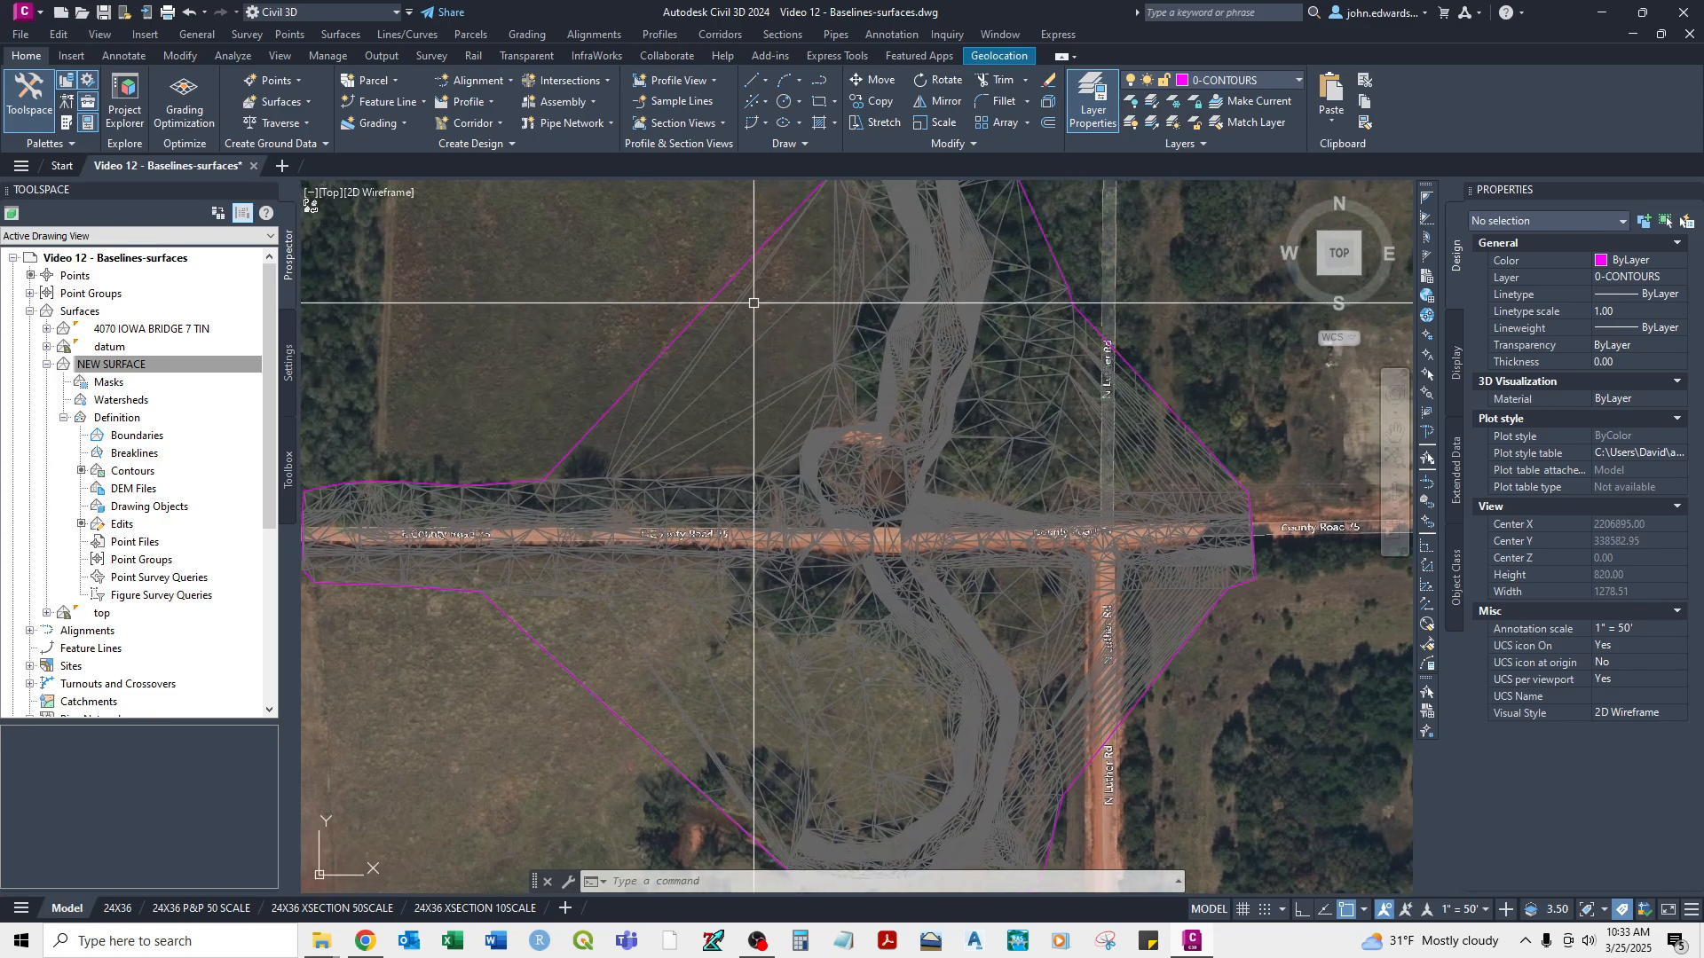
pyautogui.moveTo(1093, 659); pyautogui.dragTo(1110, 464, button='middle')
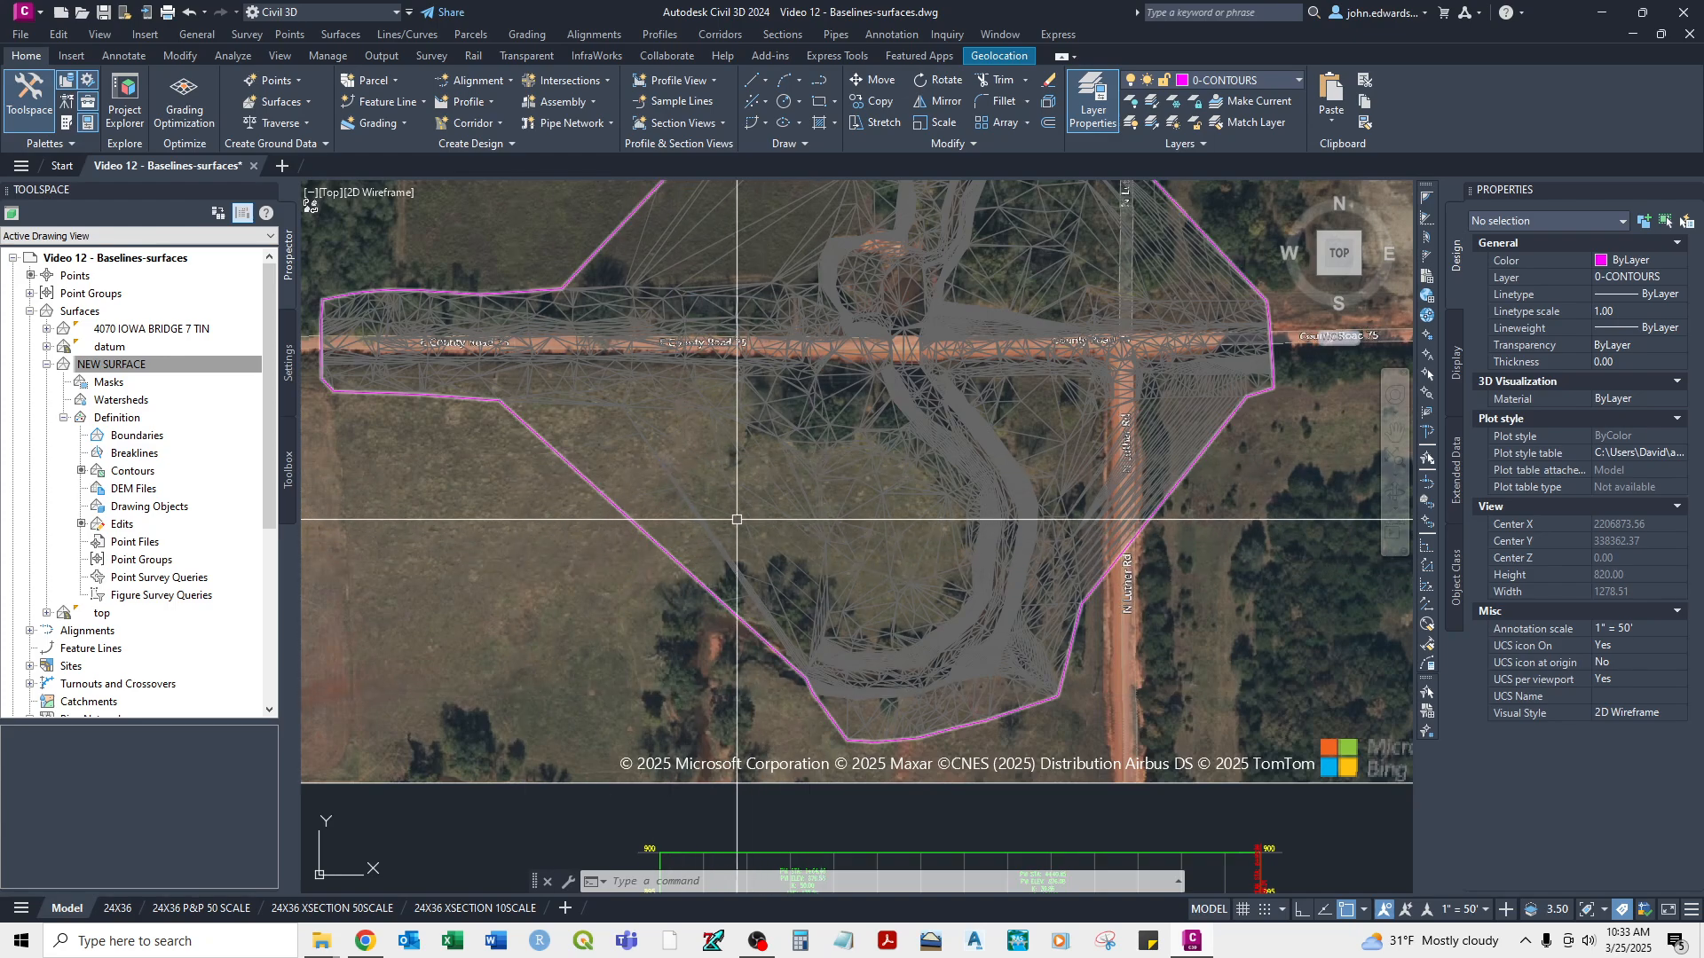
pyautogui.scroll(-3, 463, 527)
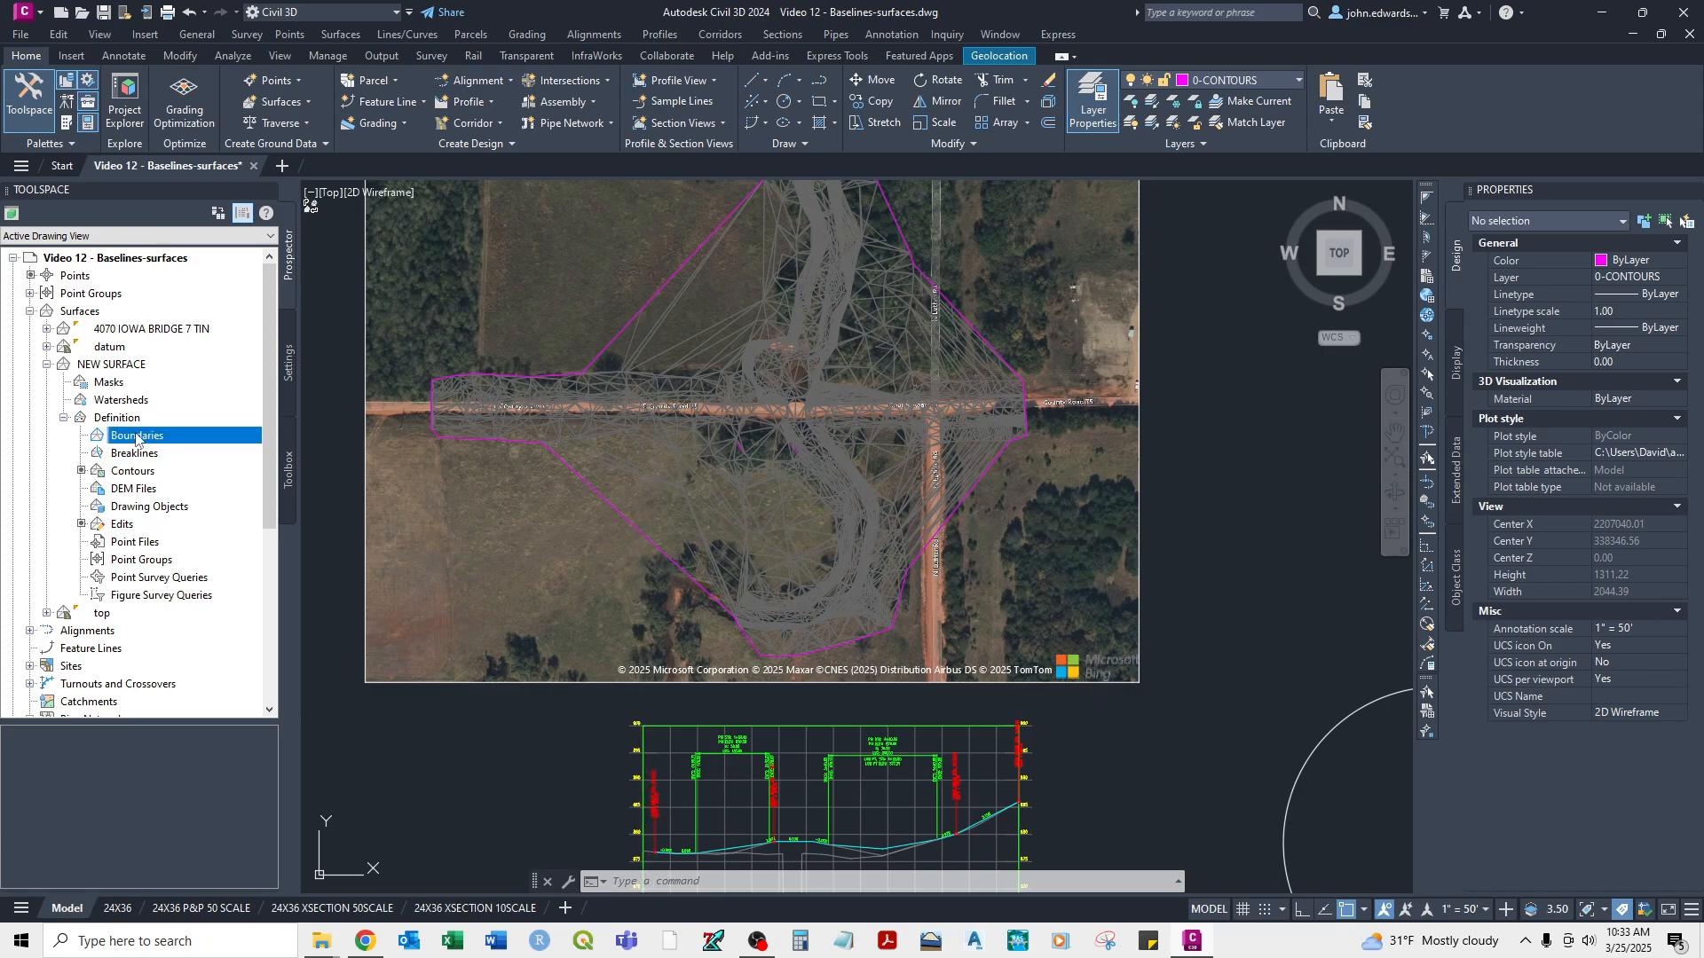
# Hide NEW SURFACE by setting its surface style to _No Display.
pyautogui.rightClick(112, 364)
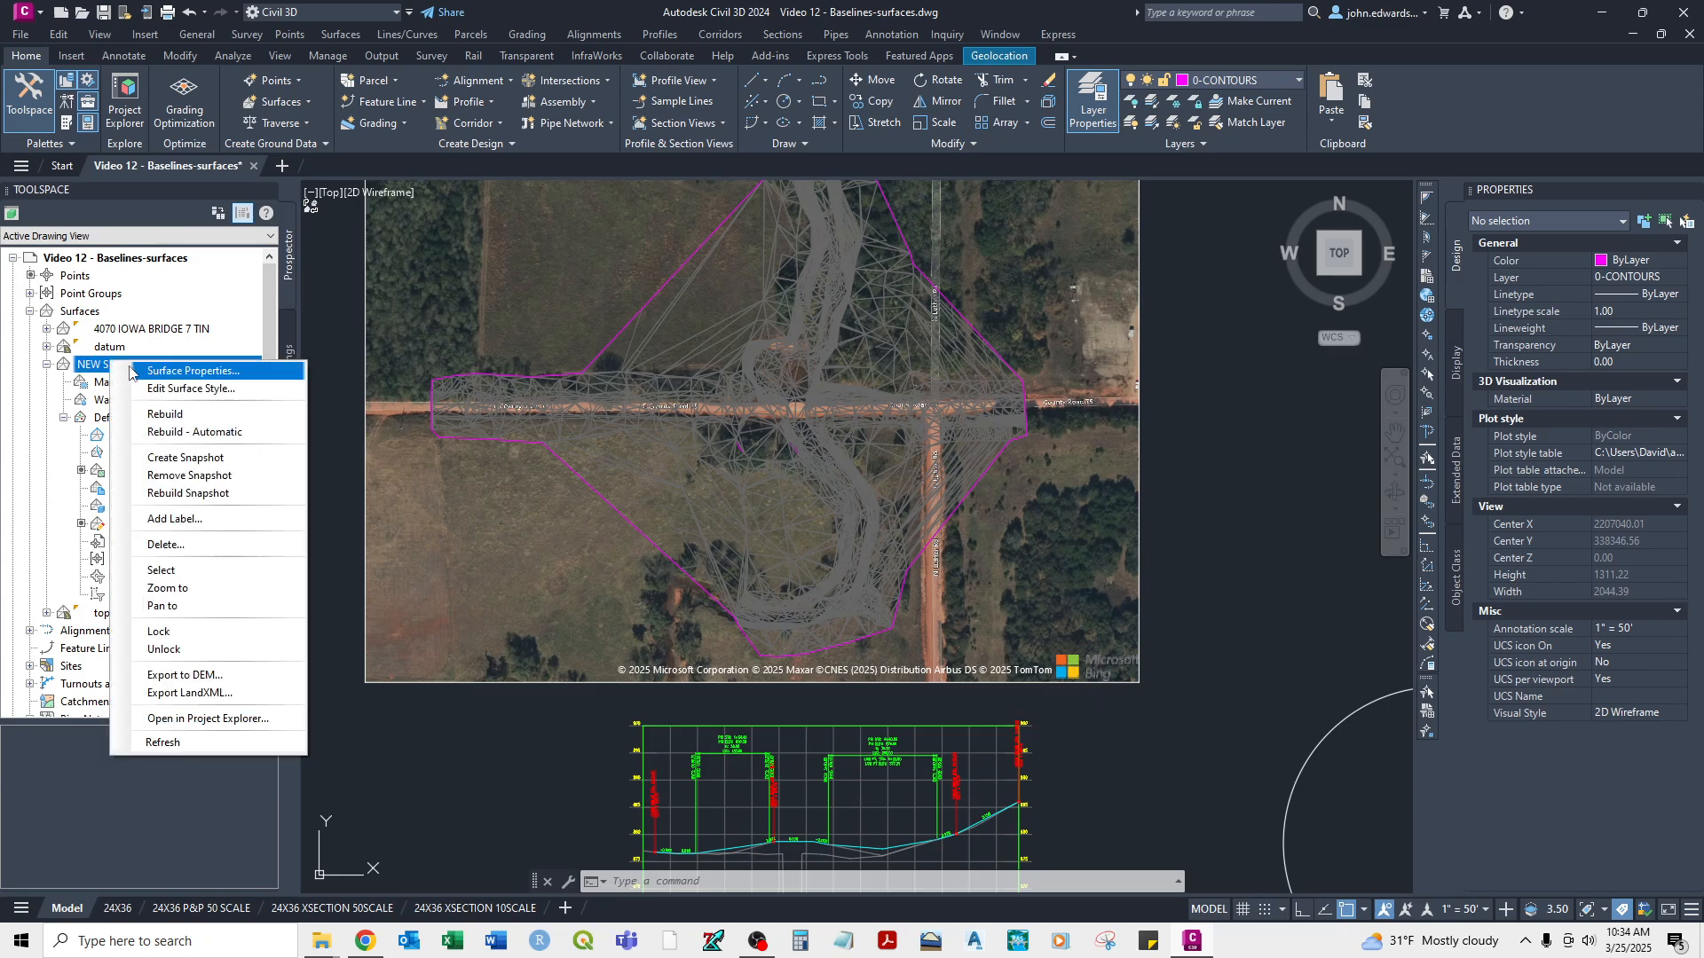
pyautogui.click(190, 370)
pyautogui.click(1114, 494)
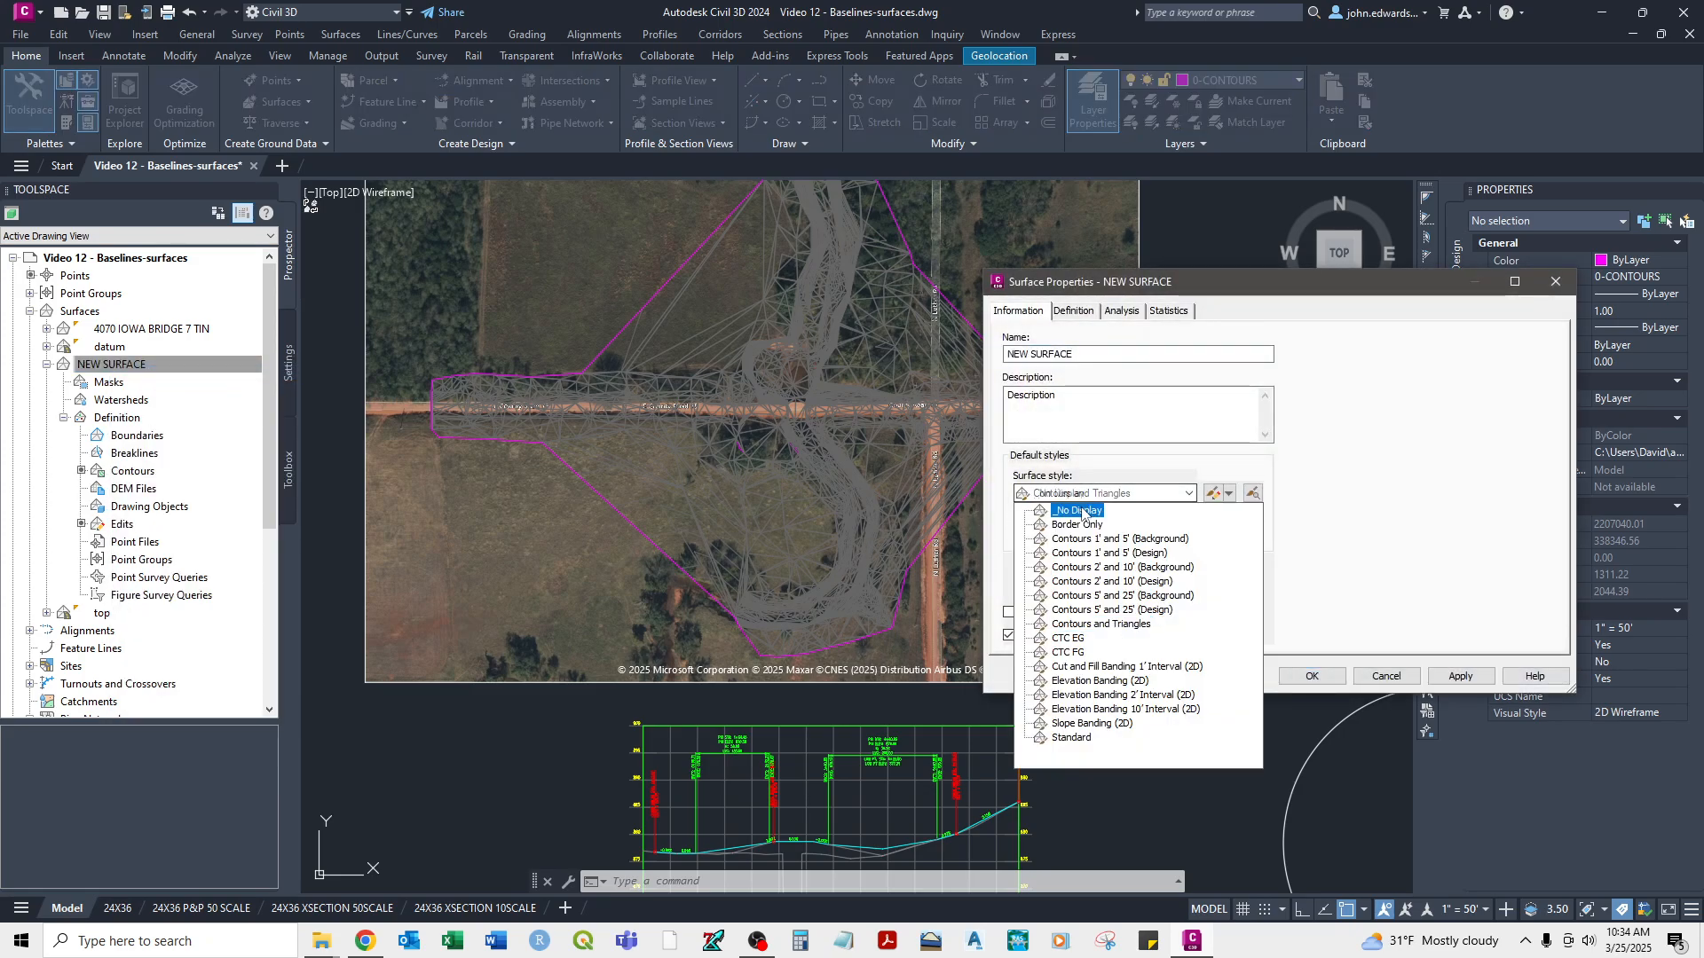
pyautogui.click(1082, 513)
pyautogui.click(1312, 676)
# Set the surface style of the 4070 IOWA BRIDGE 7 TIN surface to Border Only.
pyautogui.moveTo(701, 438); pyautogui.dragTo(710, 487, button='middle')
pyautogui.rightClick(134, 331)
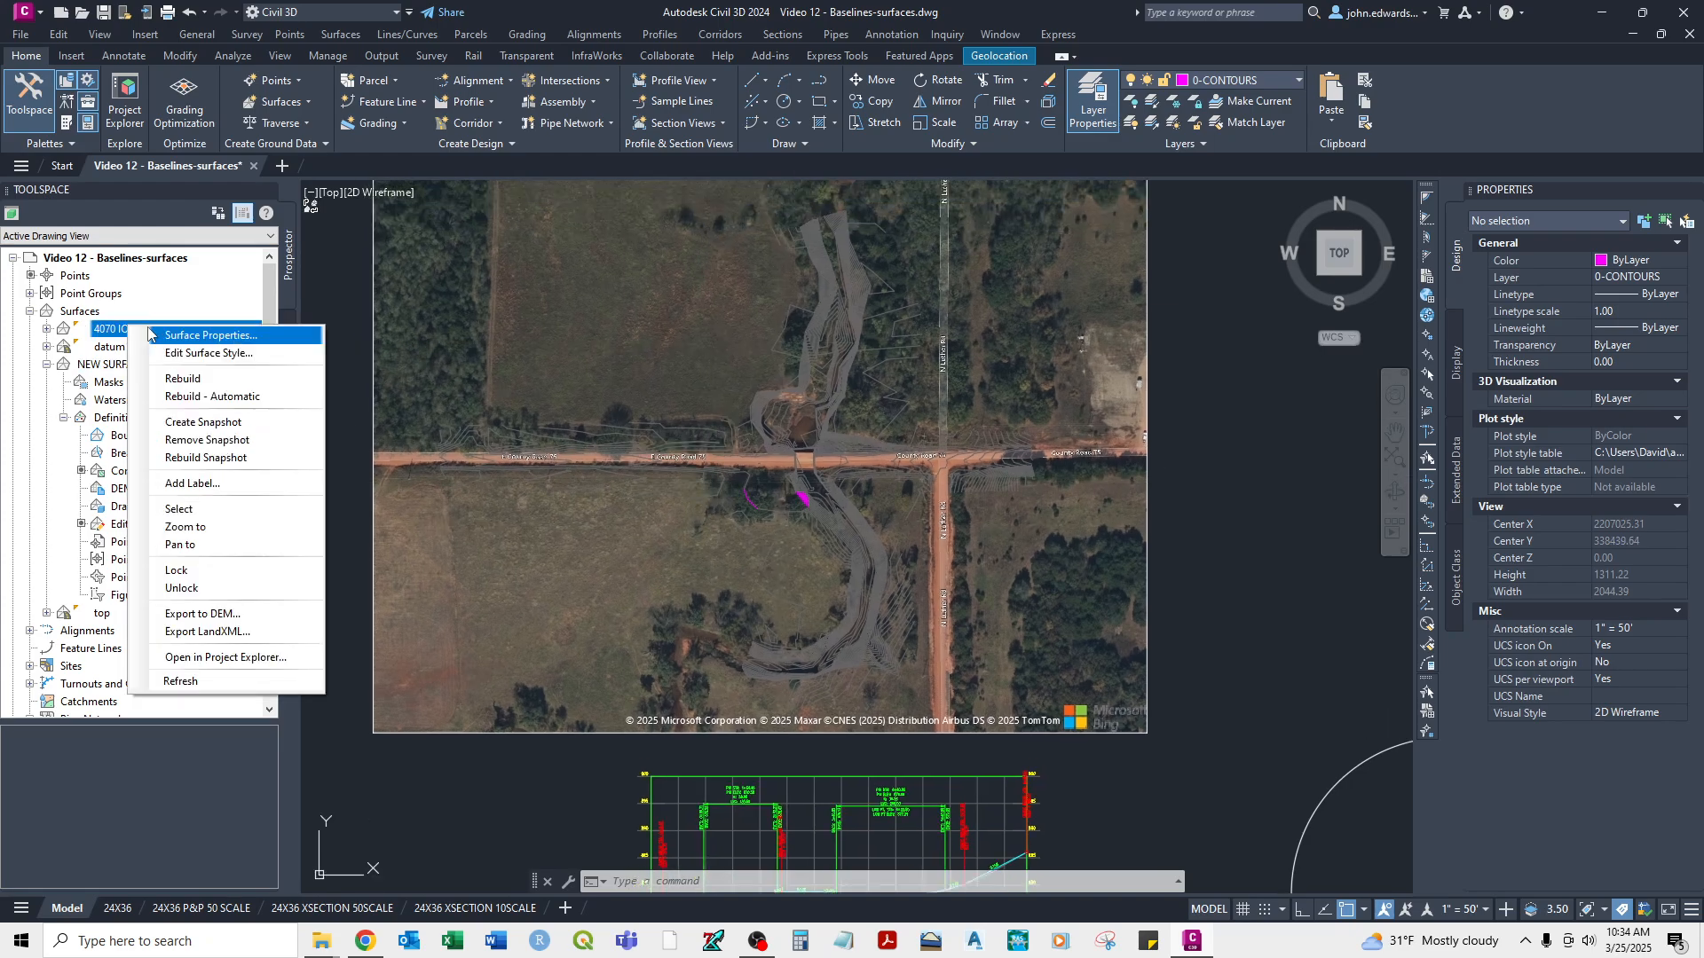
pyautogui.click(207, 337)
pyautogui.click(1131, 488)
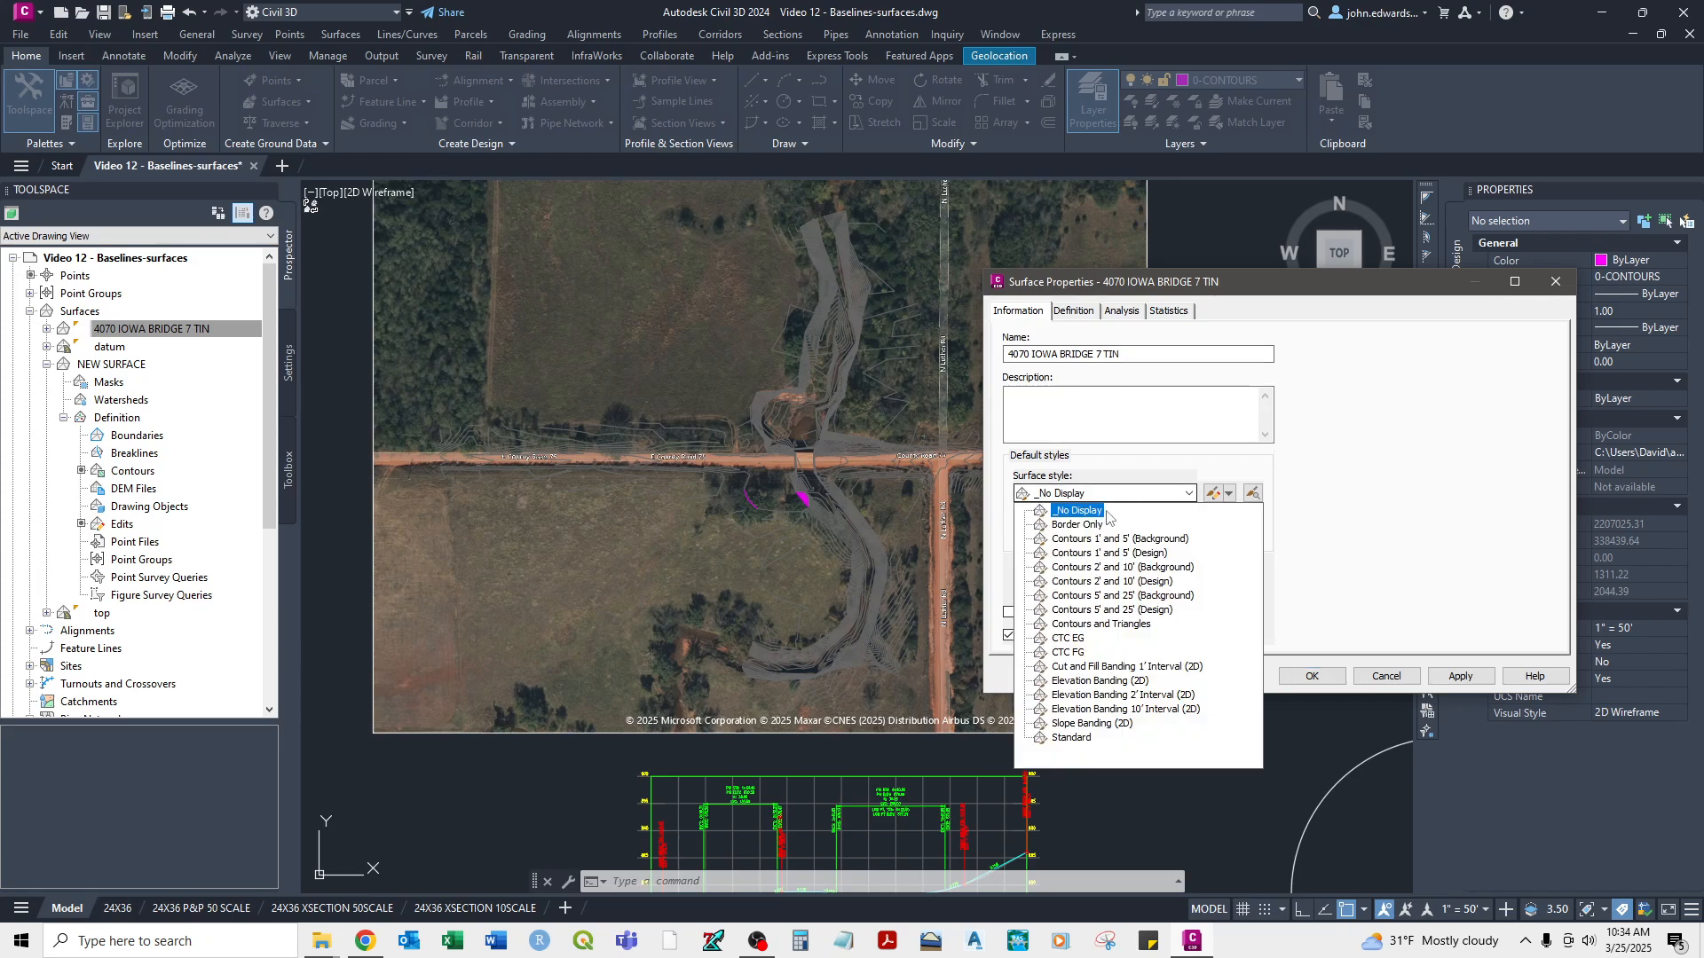
pyautogui.click(1098, 531)
pyautogui.click(1310, 676)
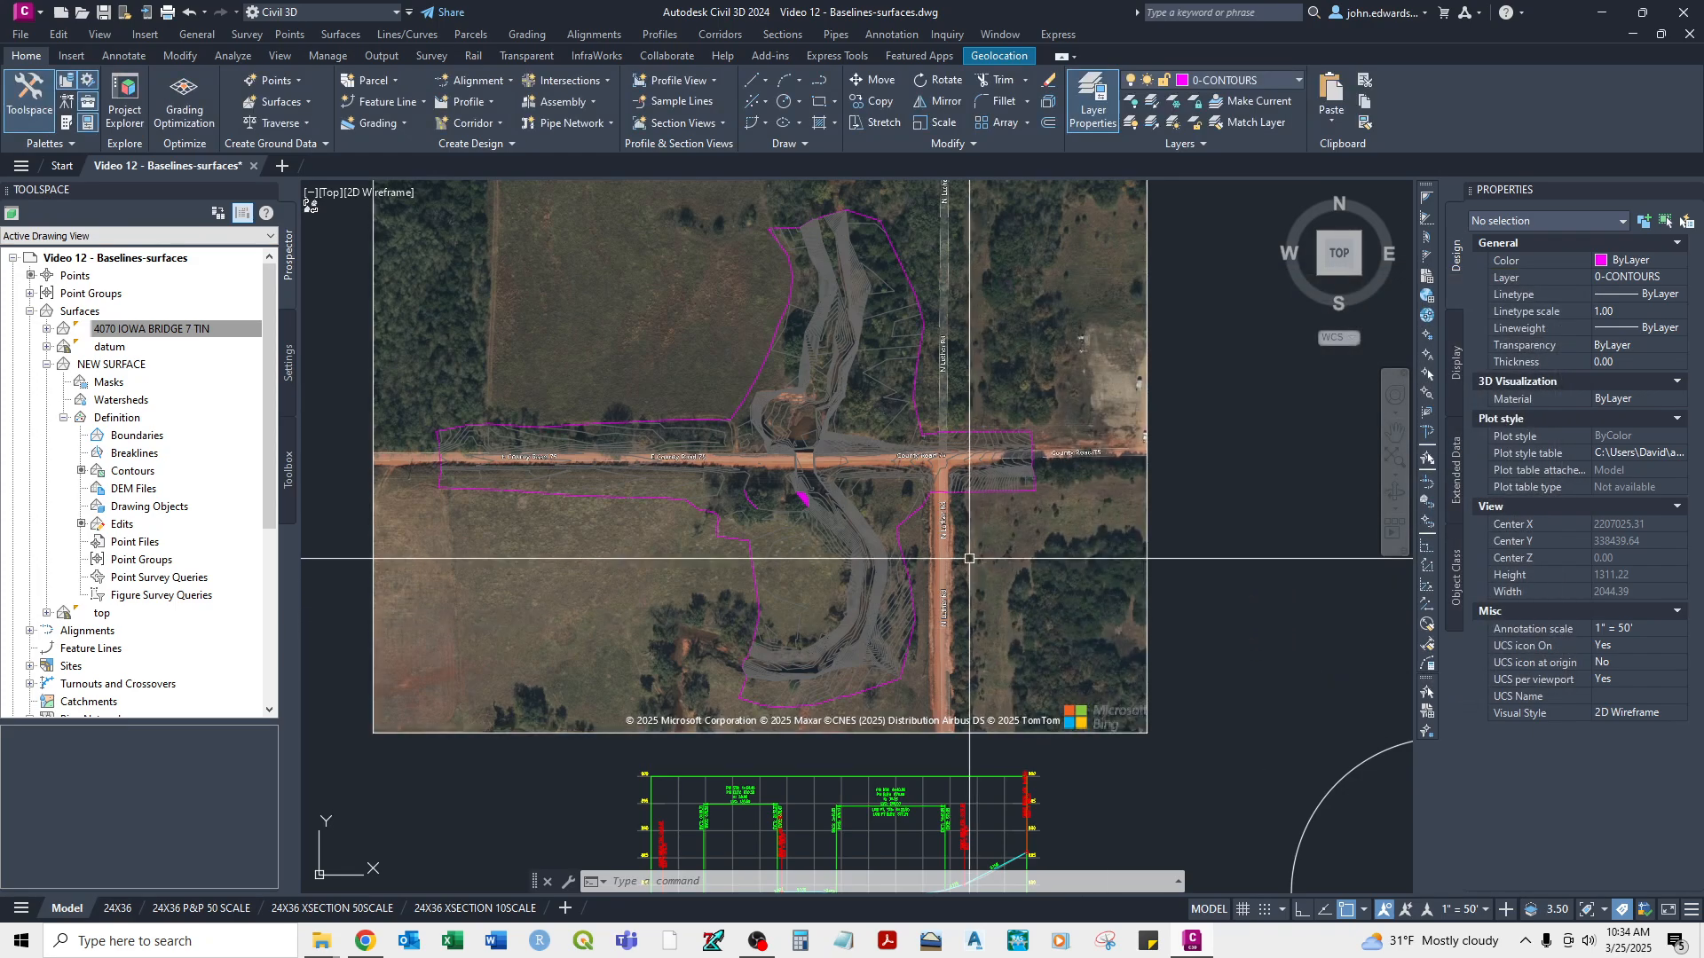
# Extract the border of the 4070 IOWA BRIDGE 7 TIN surface as a 3D polyline and select the extracted polyline.
pyautogui.click(760, 365)
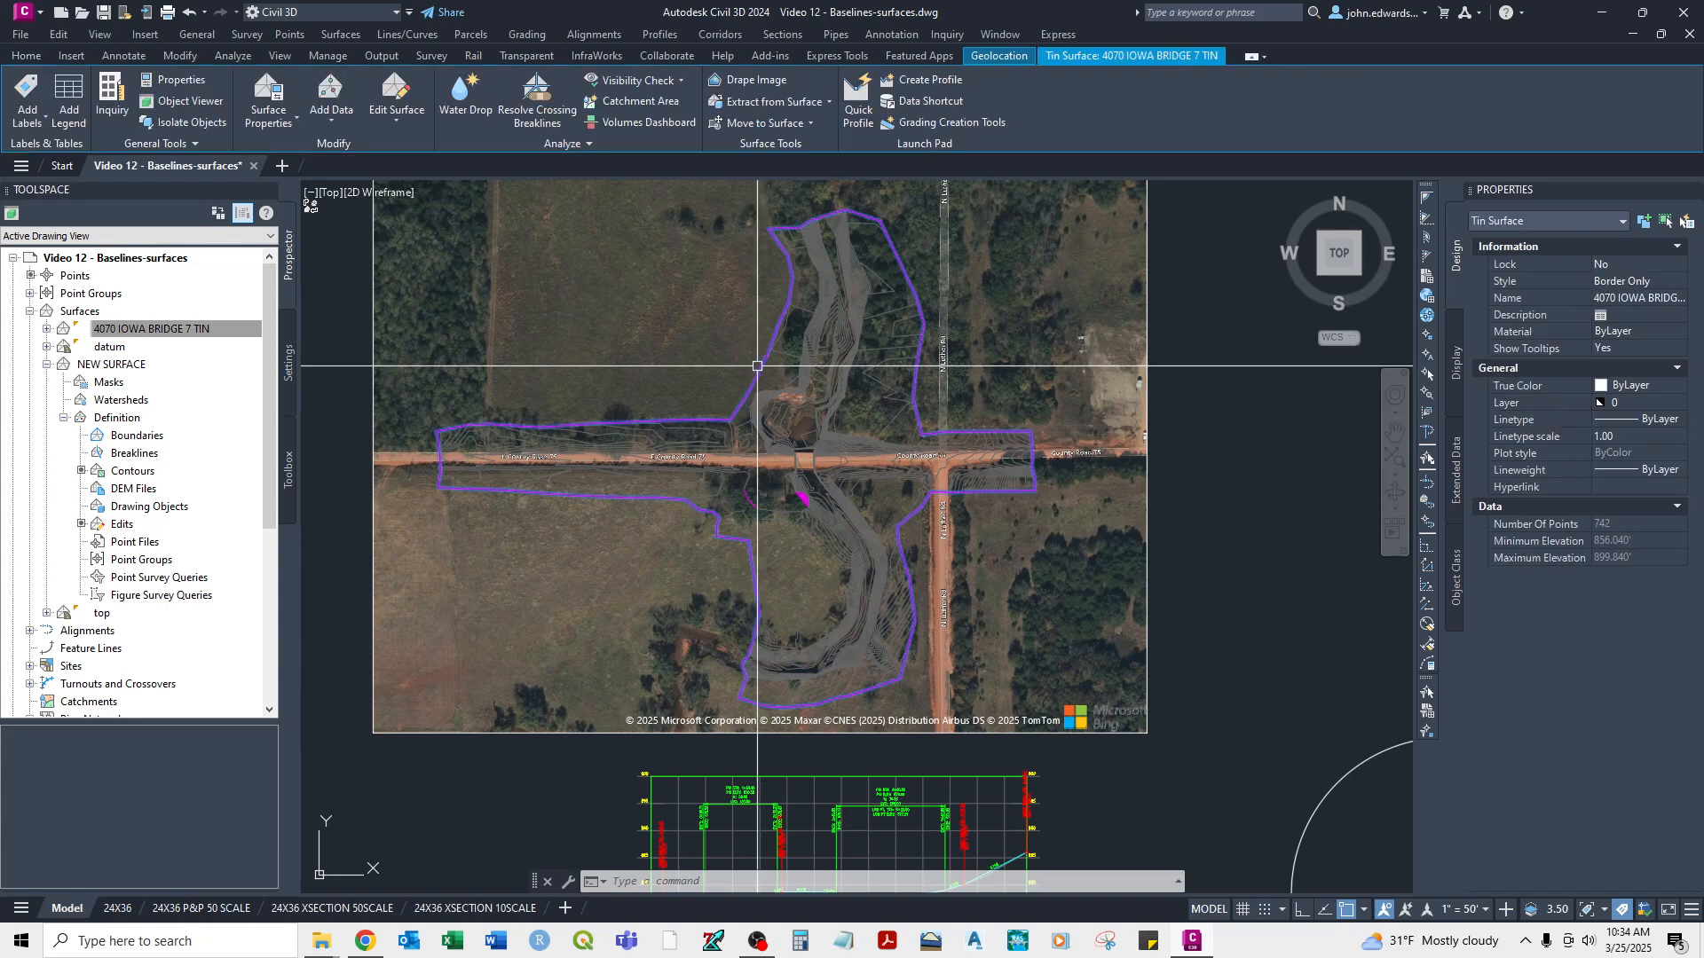
pyautogui.click(772, 102)
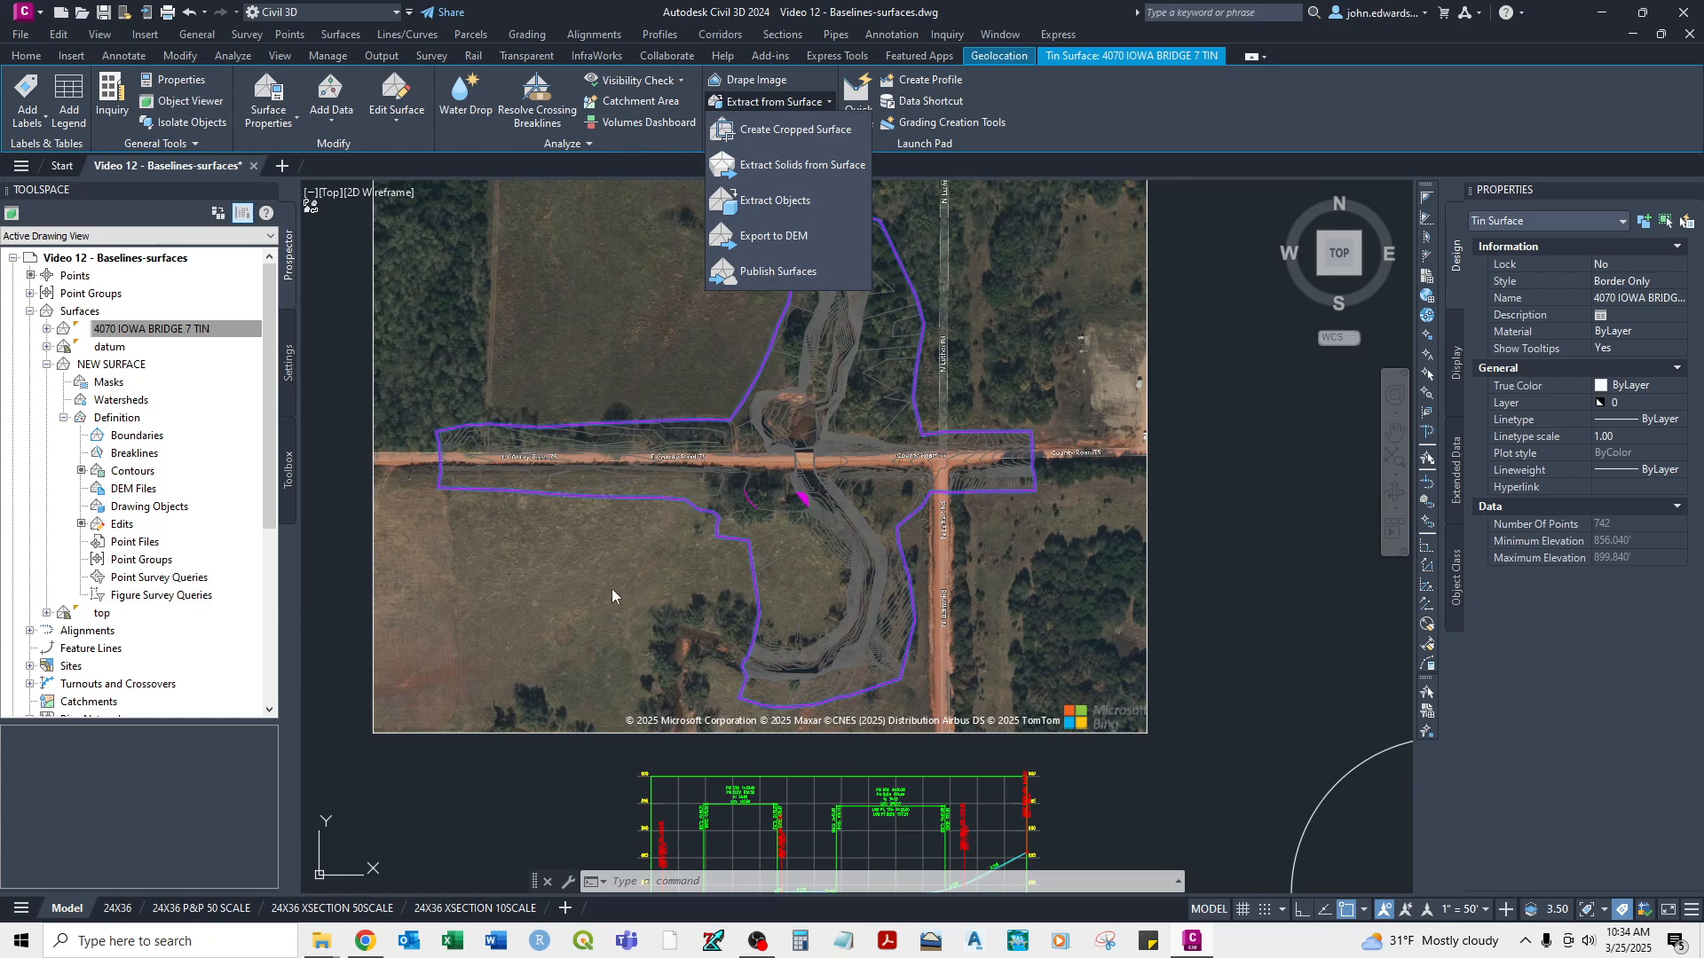
pyautogui.click(803, 204)
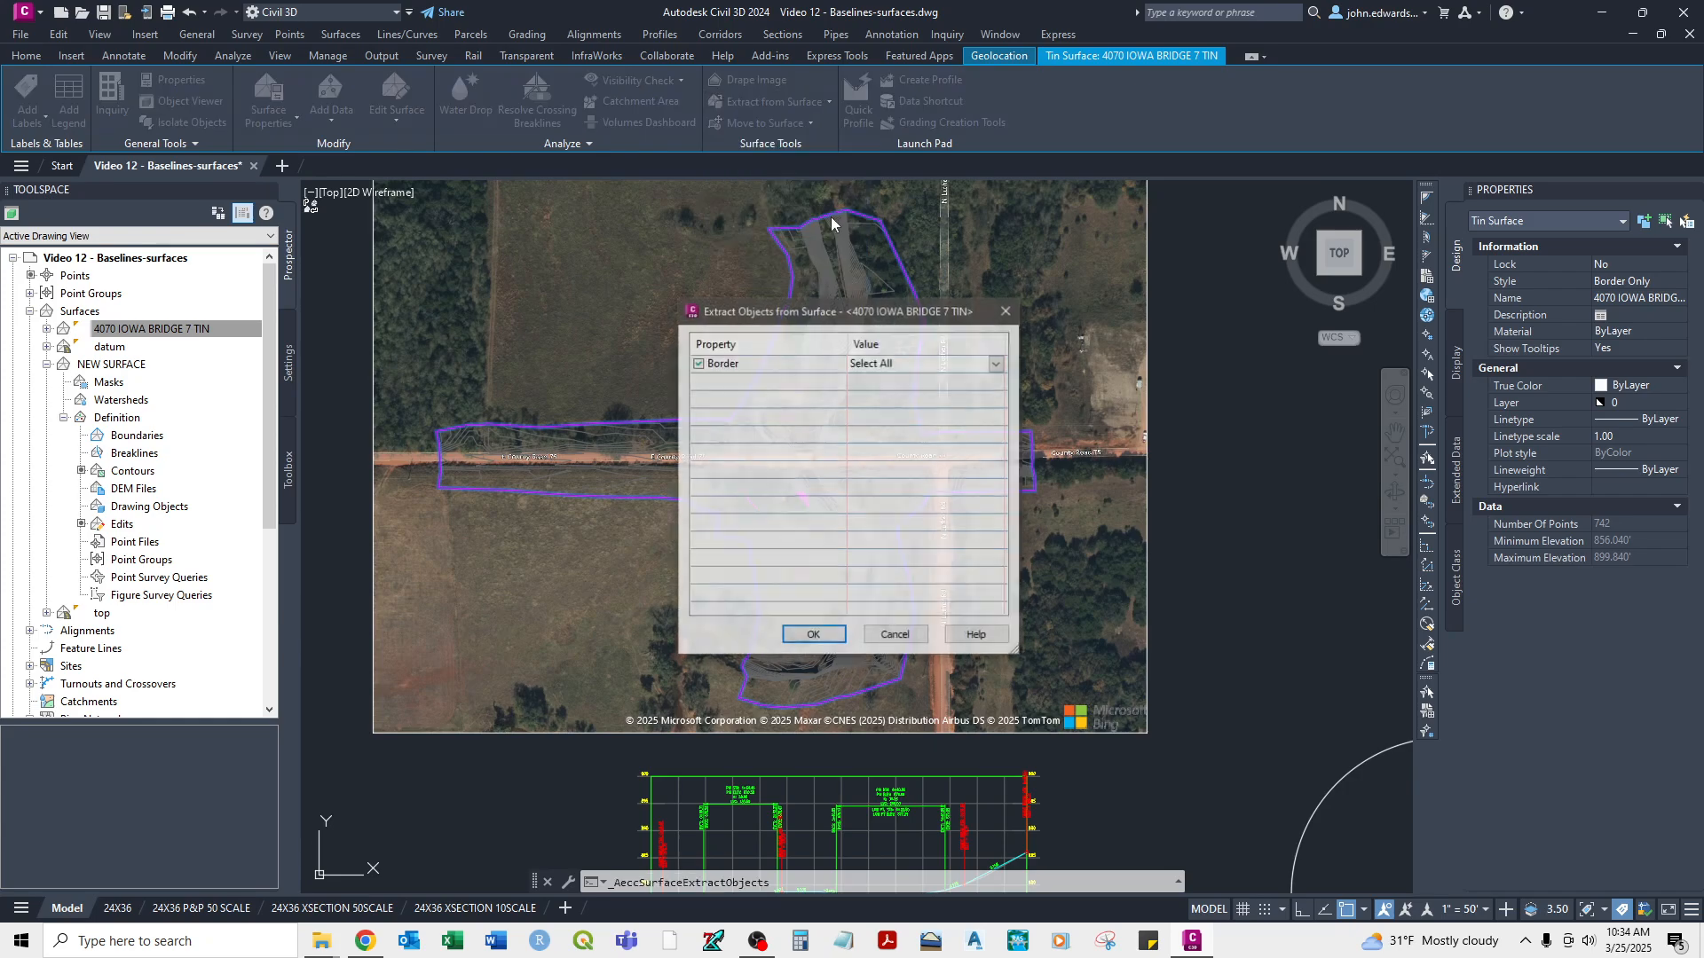
pyautogui.click(812, 636)
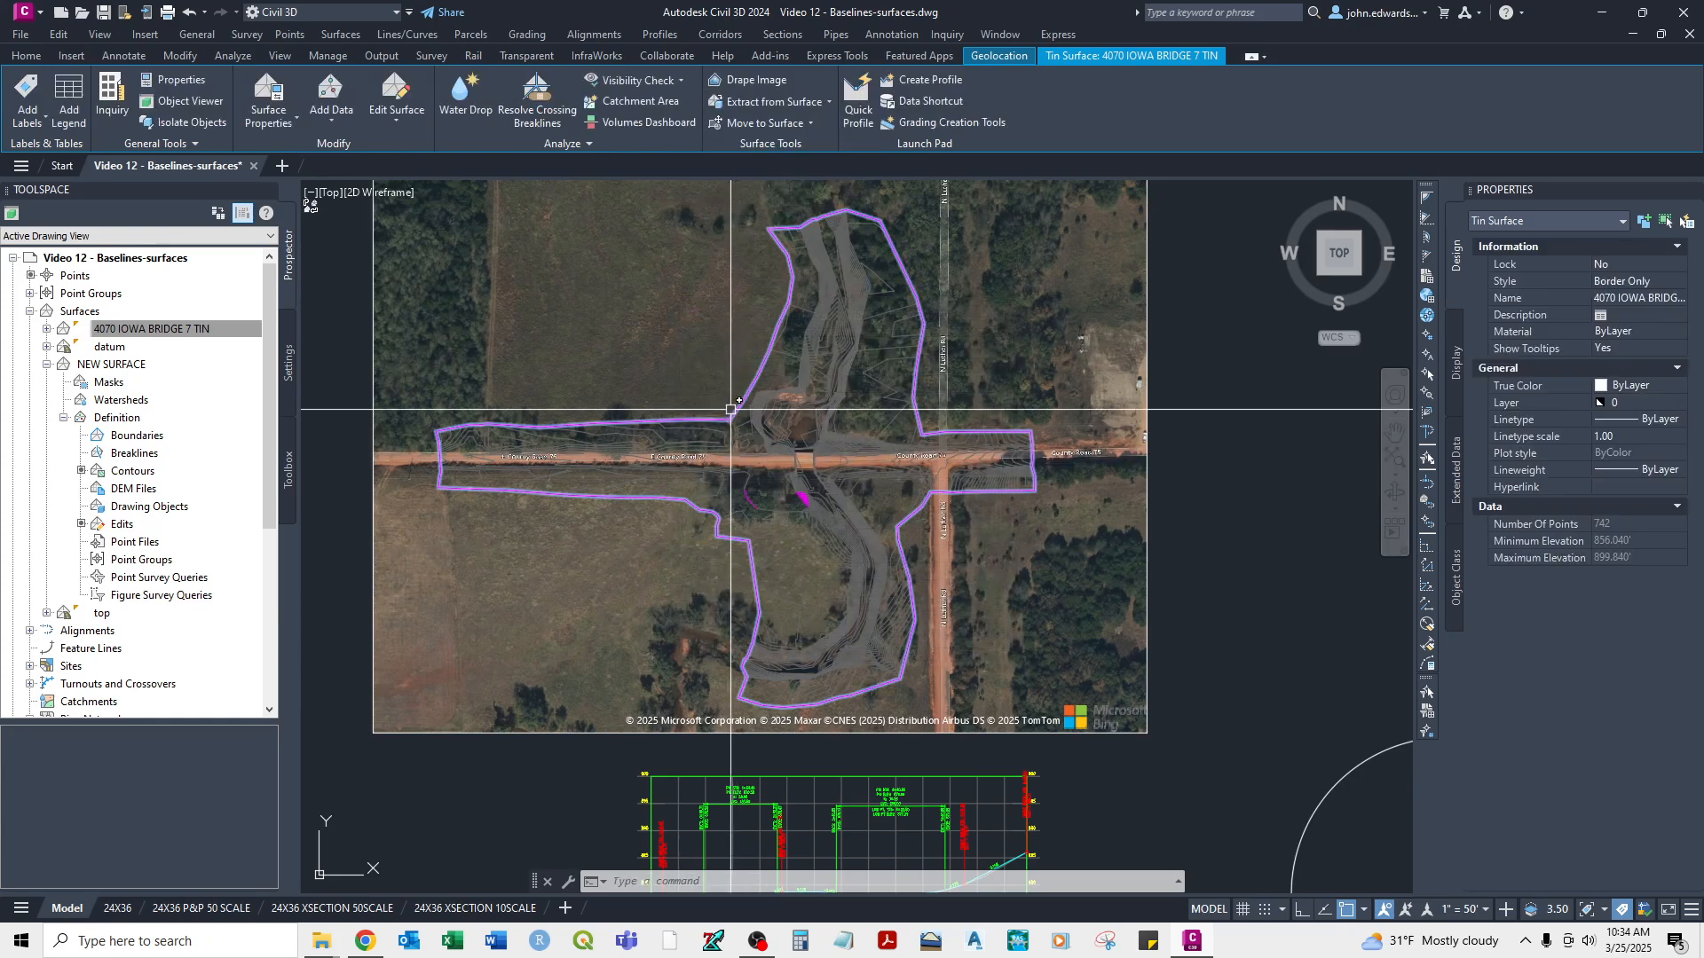
pyautogui.click(731, 410)
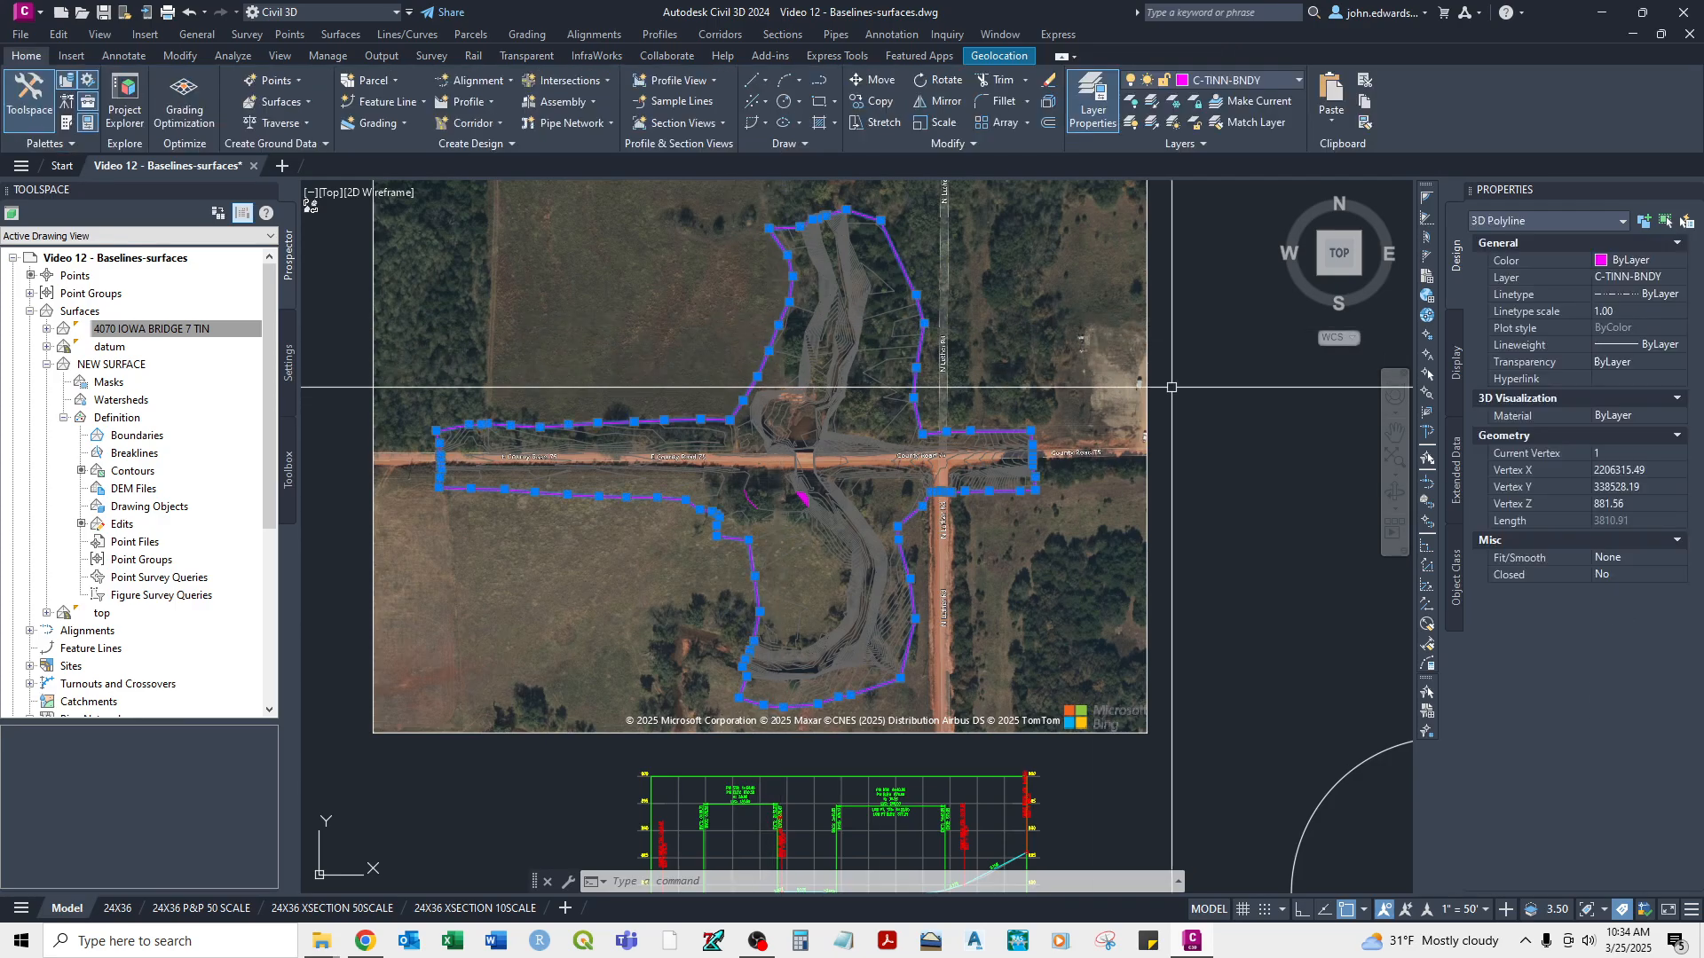
# Set the surface style of the 4070 IOWA BRIDGE 7 TIN surface to _No Display and clear the polyline selection.
pyautogui.rightClick(153, 333)
pyautogui.click(213, 343)
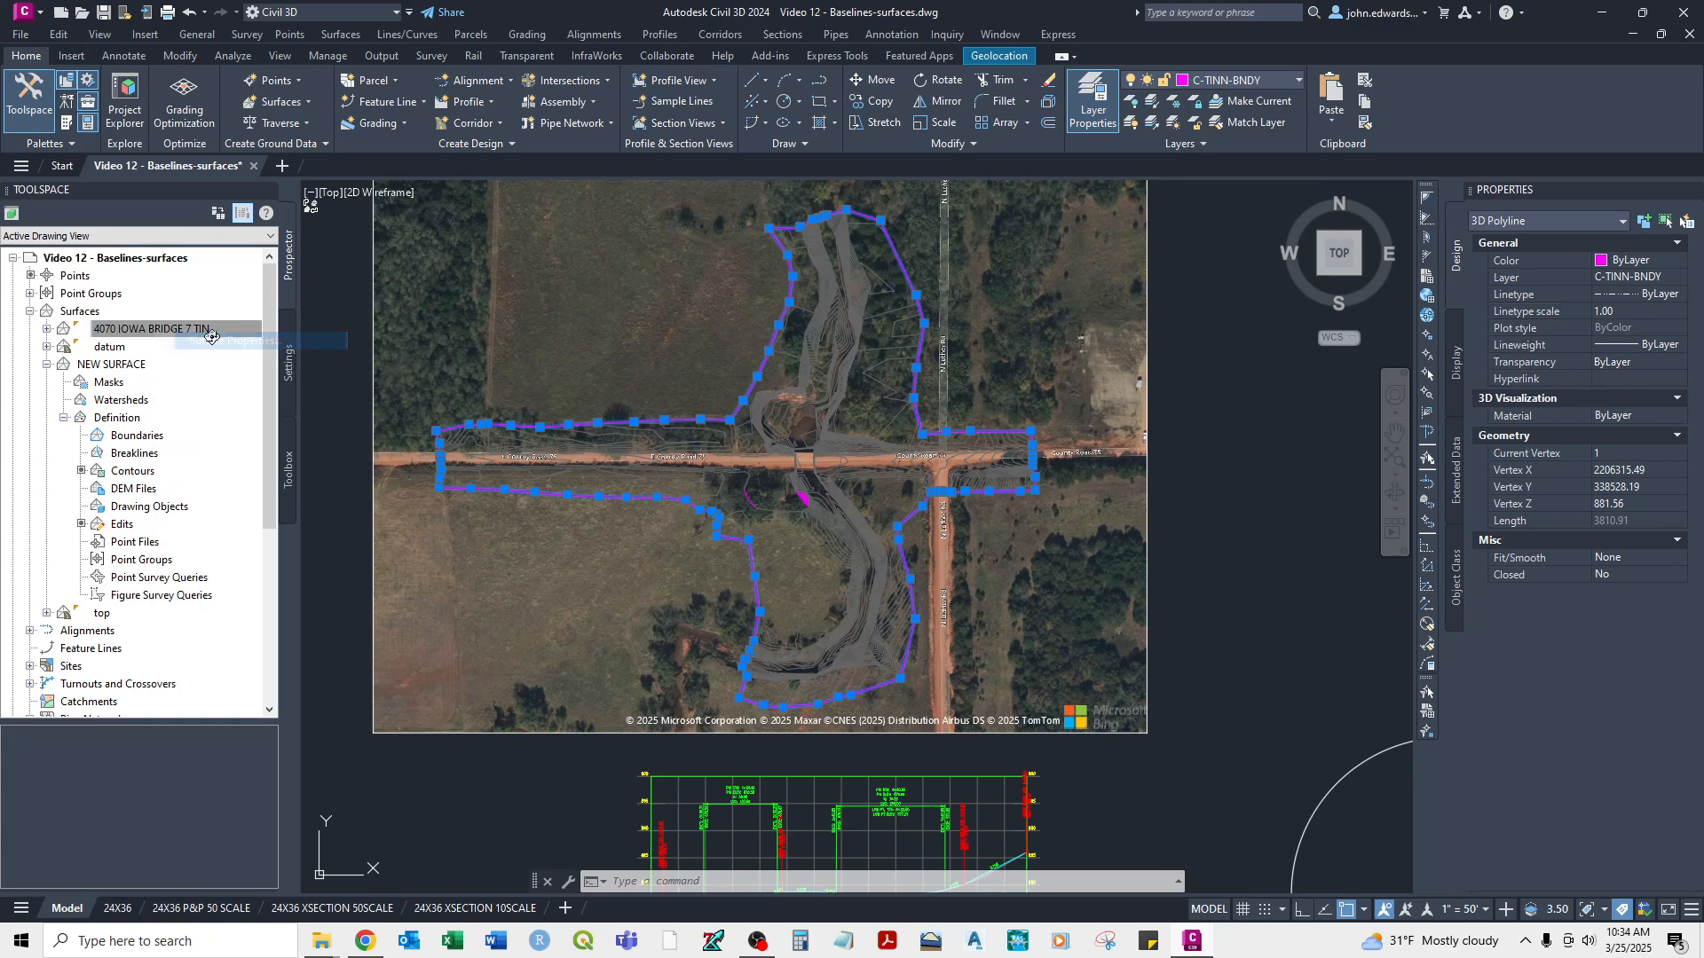
pyautogui.click(1160, 494)
pyautogui.click(1090, 516)
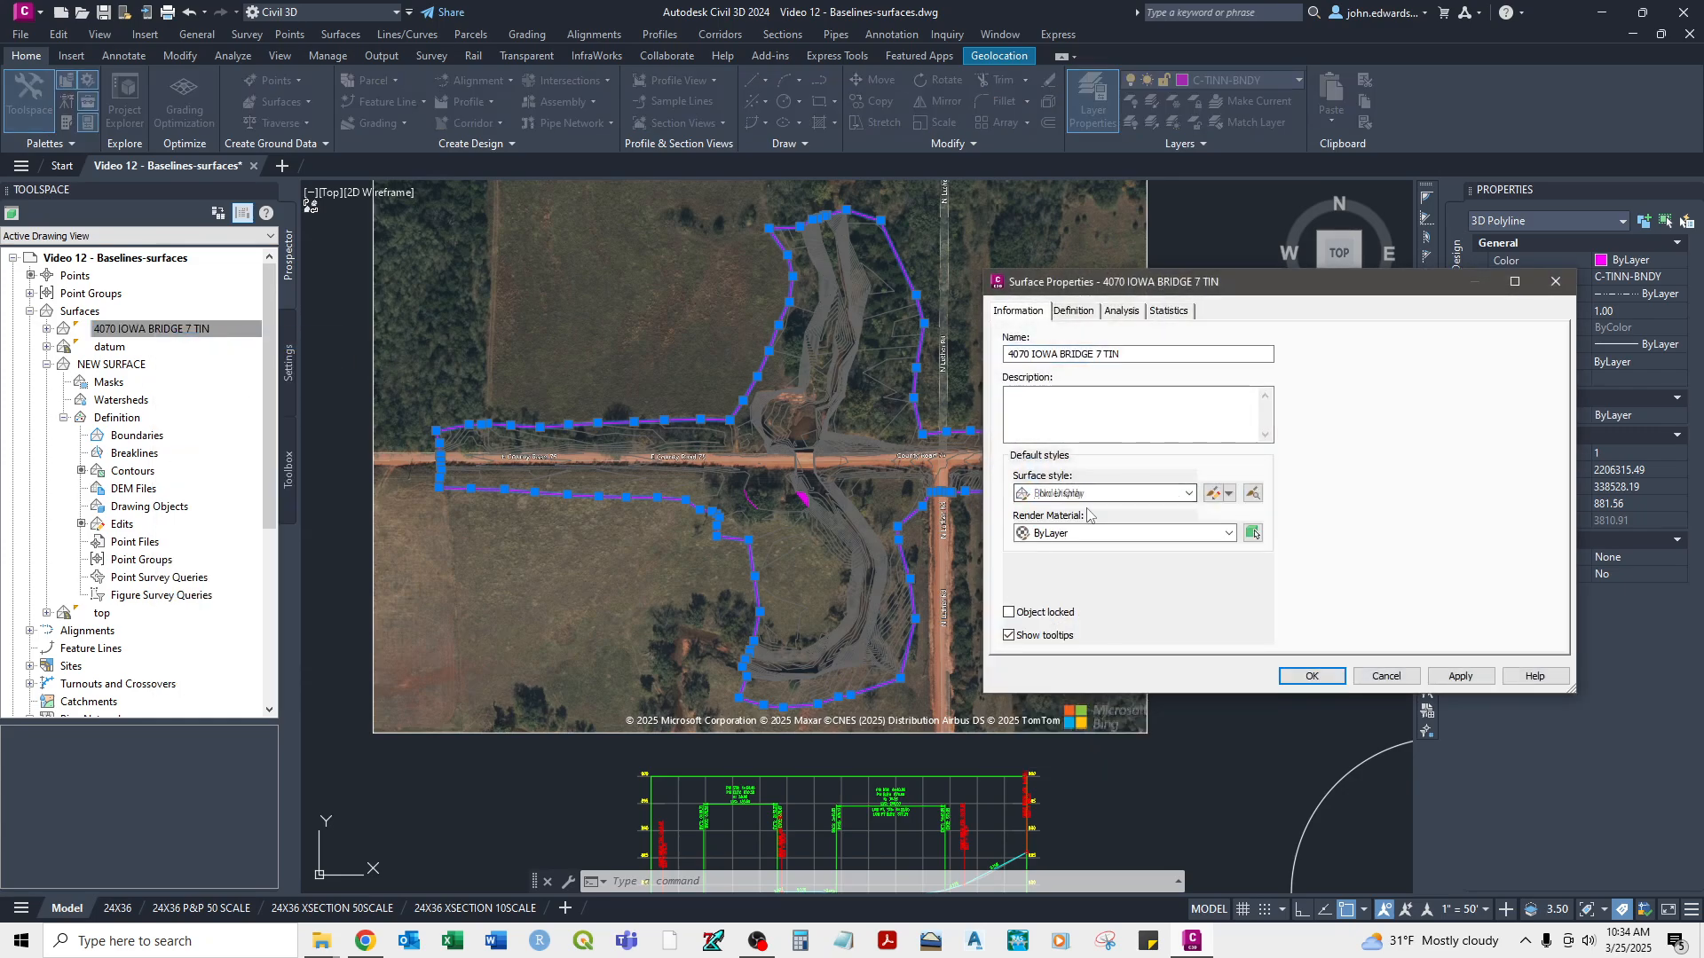
pyautogui.click(1312, 677)
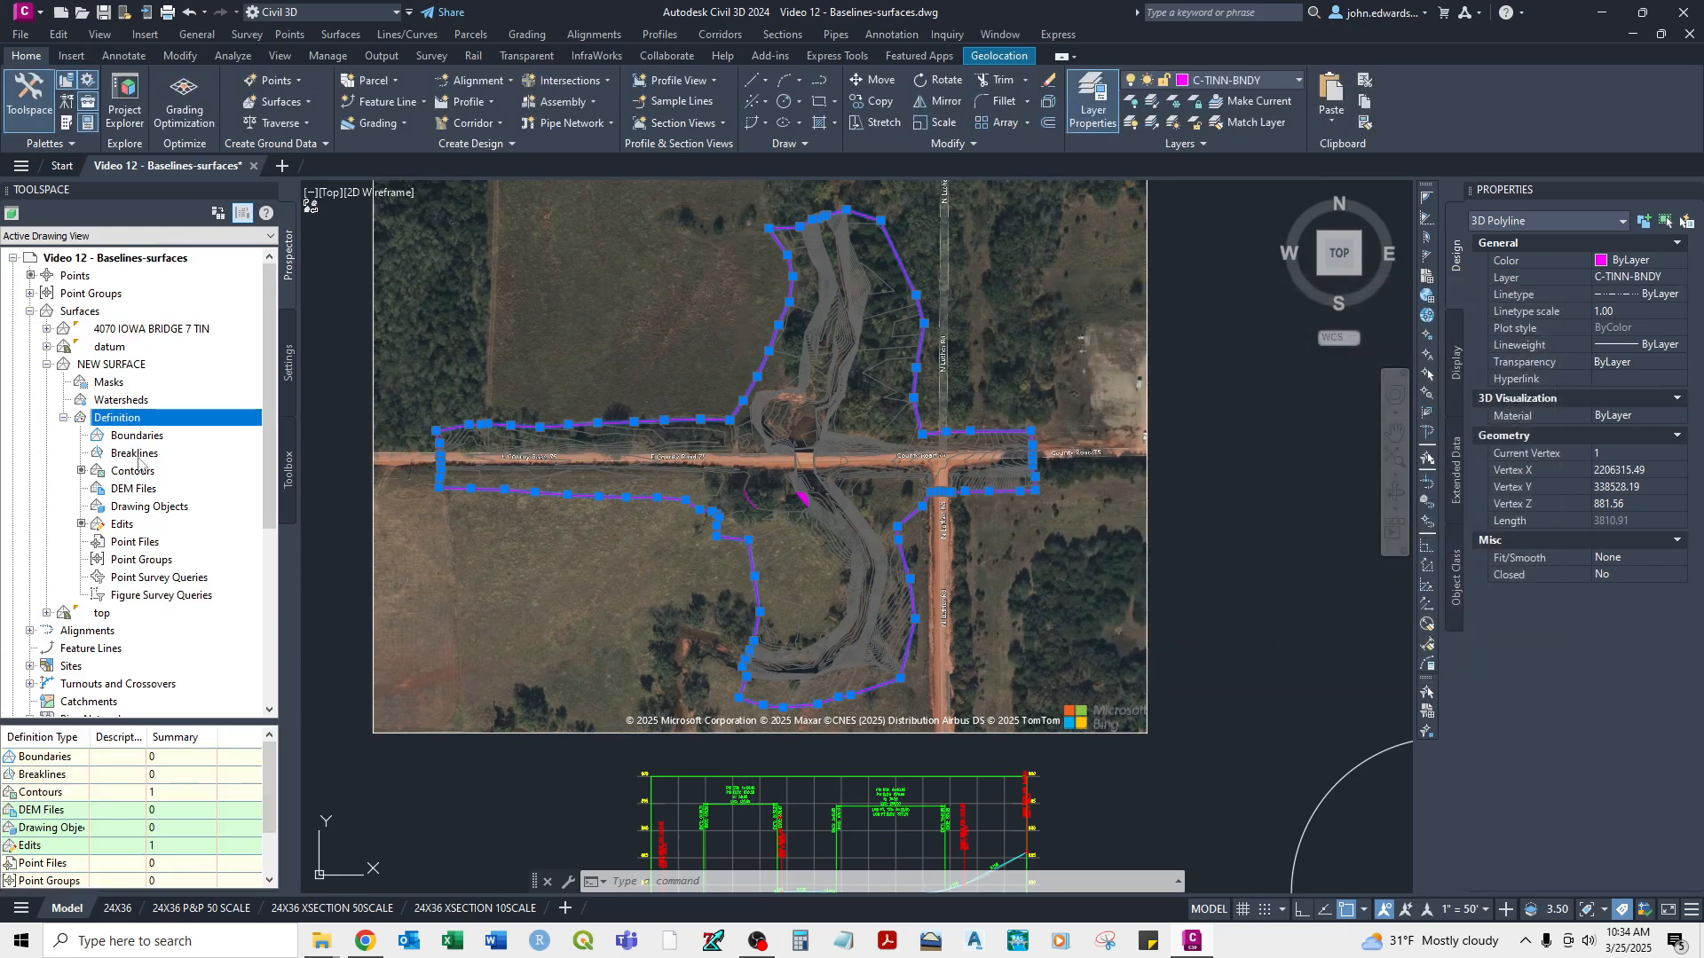
pyautogui.press('Escape')
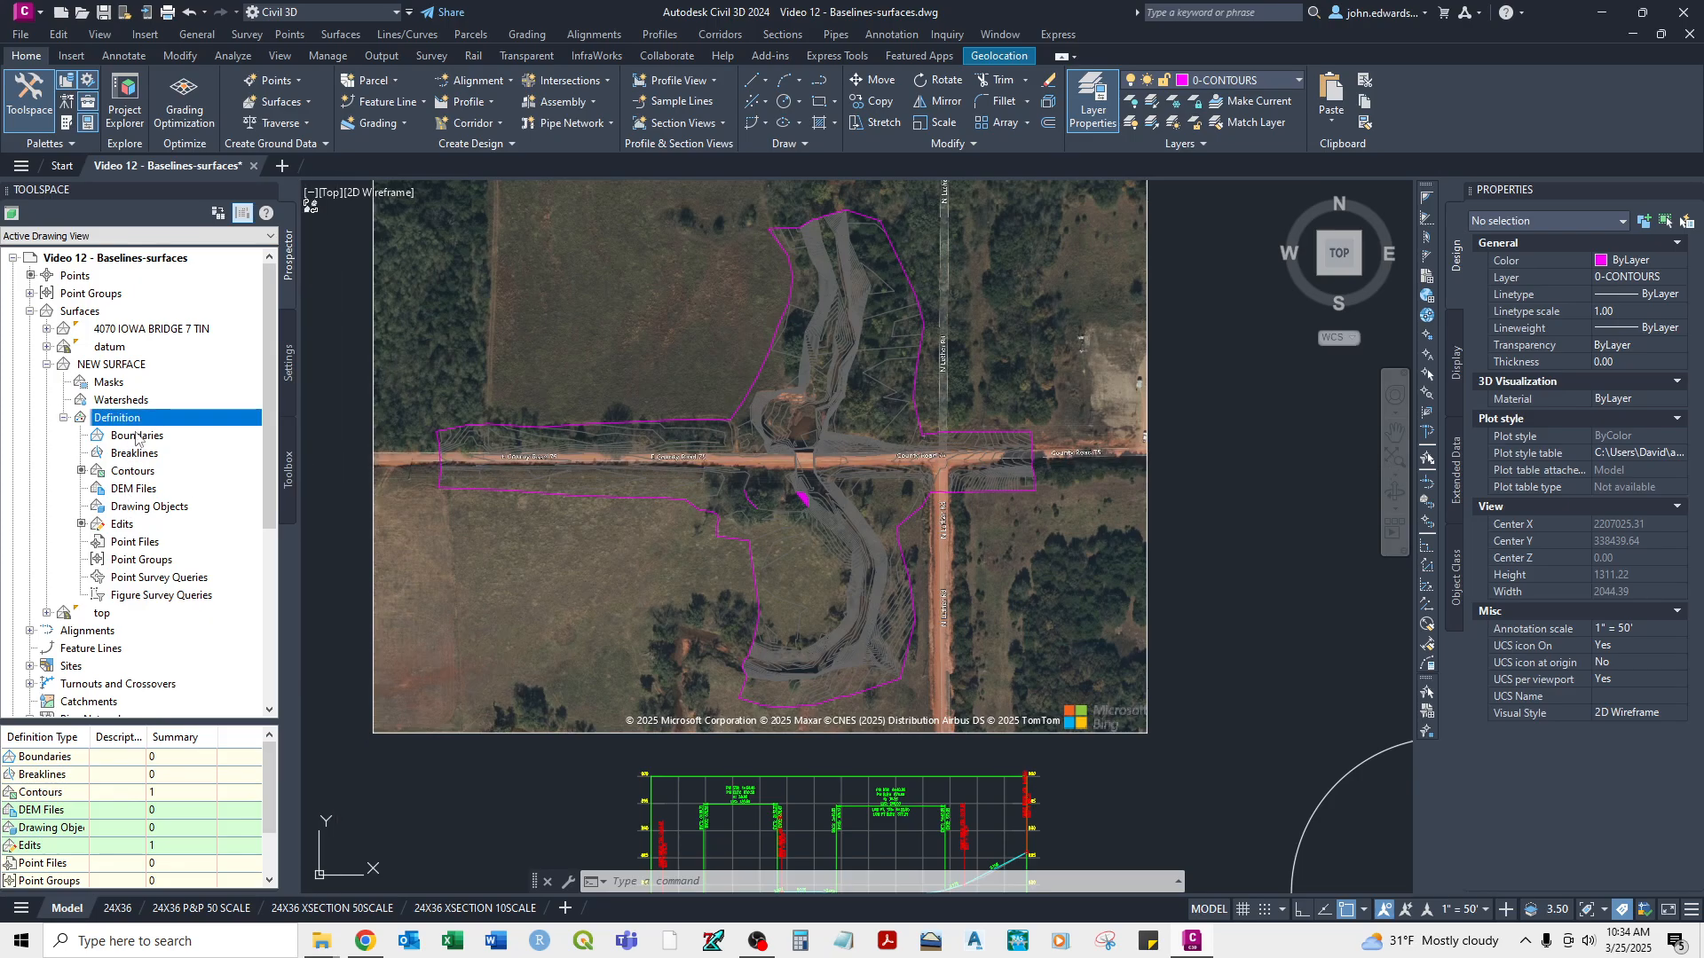
# Add an Outer boundary named OUTER to NEW SURFACE from the extracted border polyline, with a mid-ordinate distance of 1.000' and non-destructive breakline off.
pyautogui.rightClick(136, 437)
pyautogui.click(226, 448)
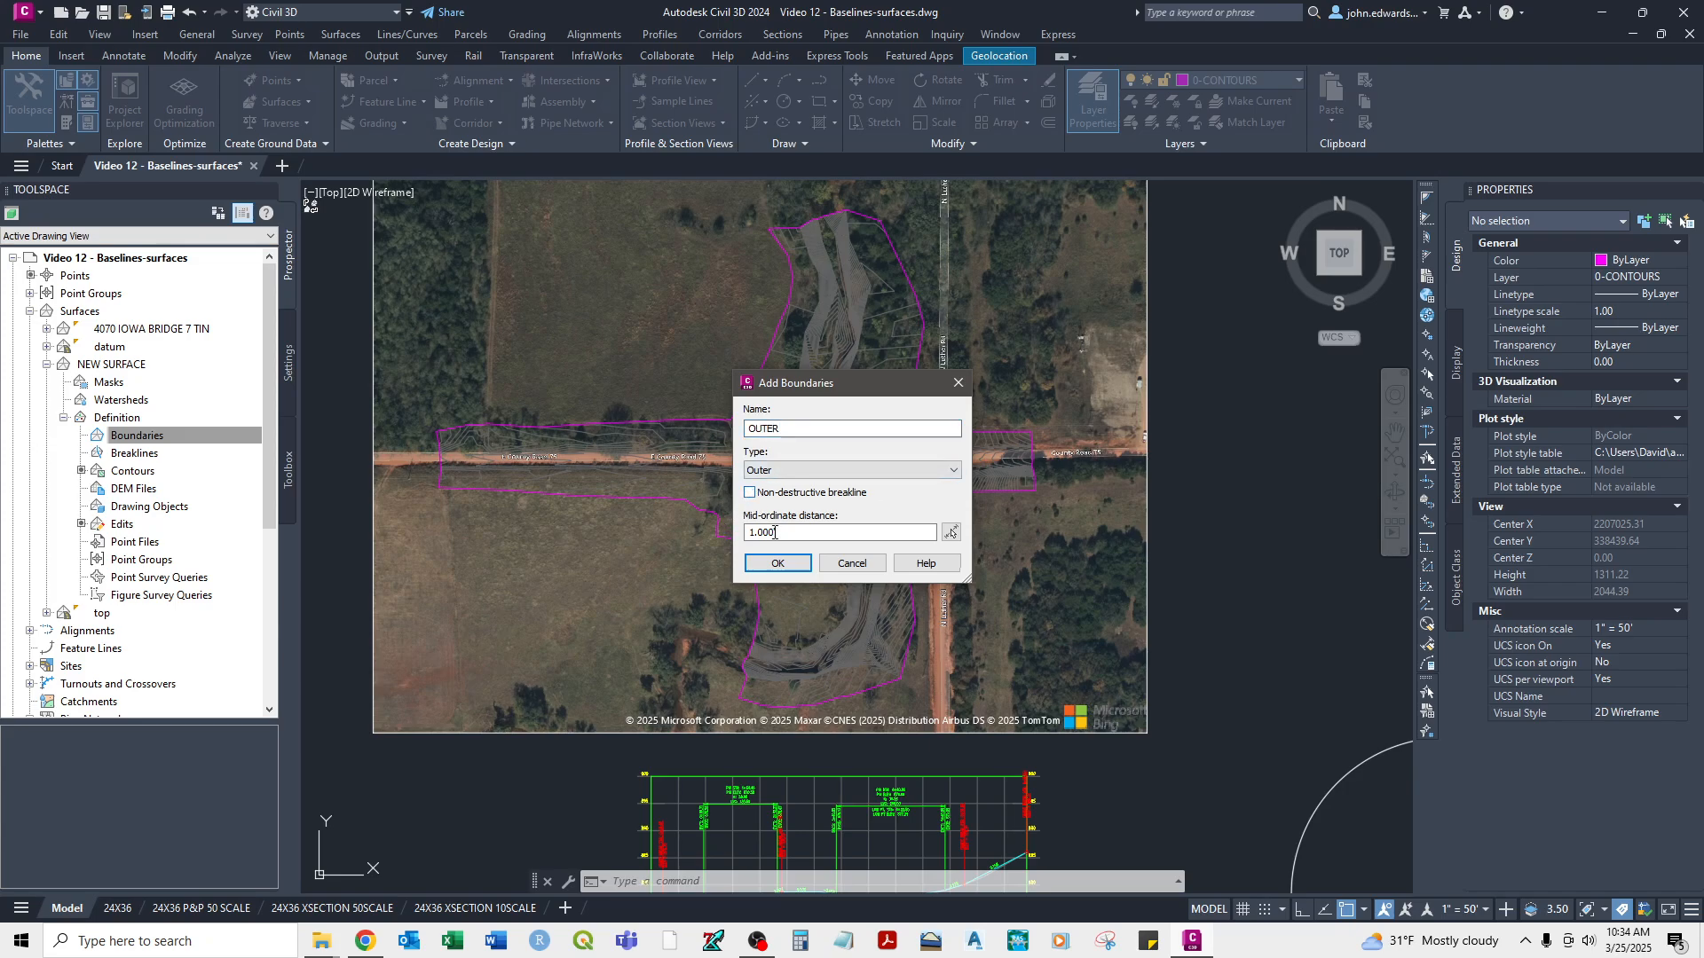
pyautogui.click(777, 564)
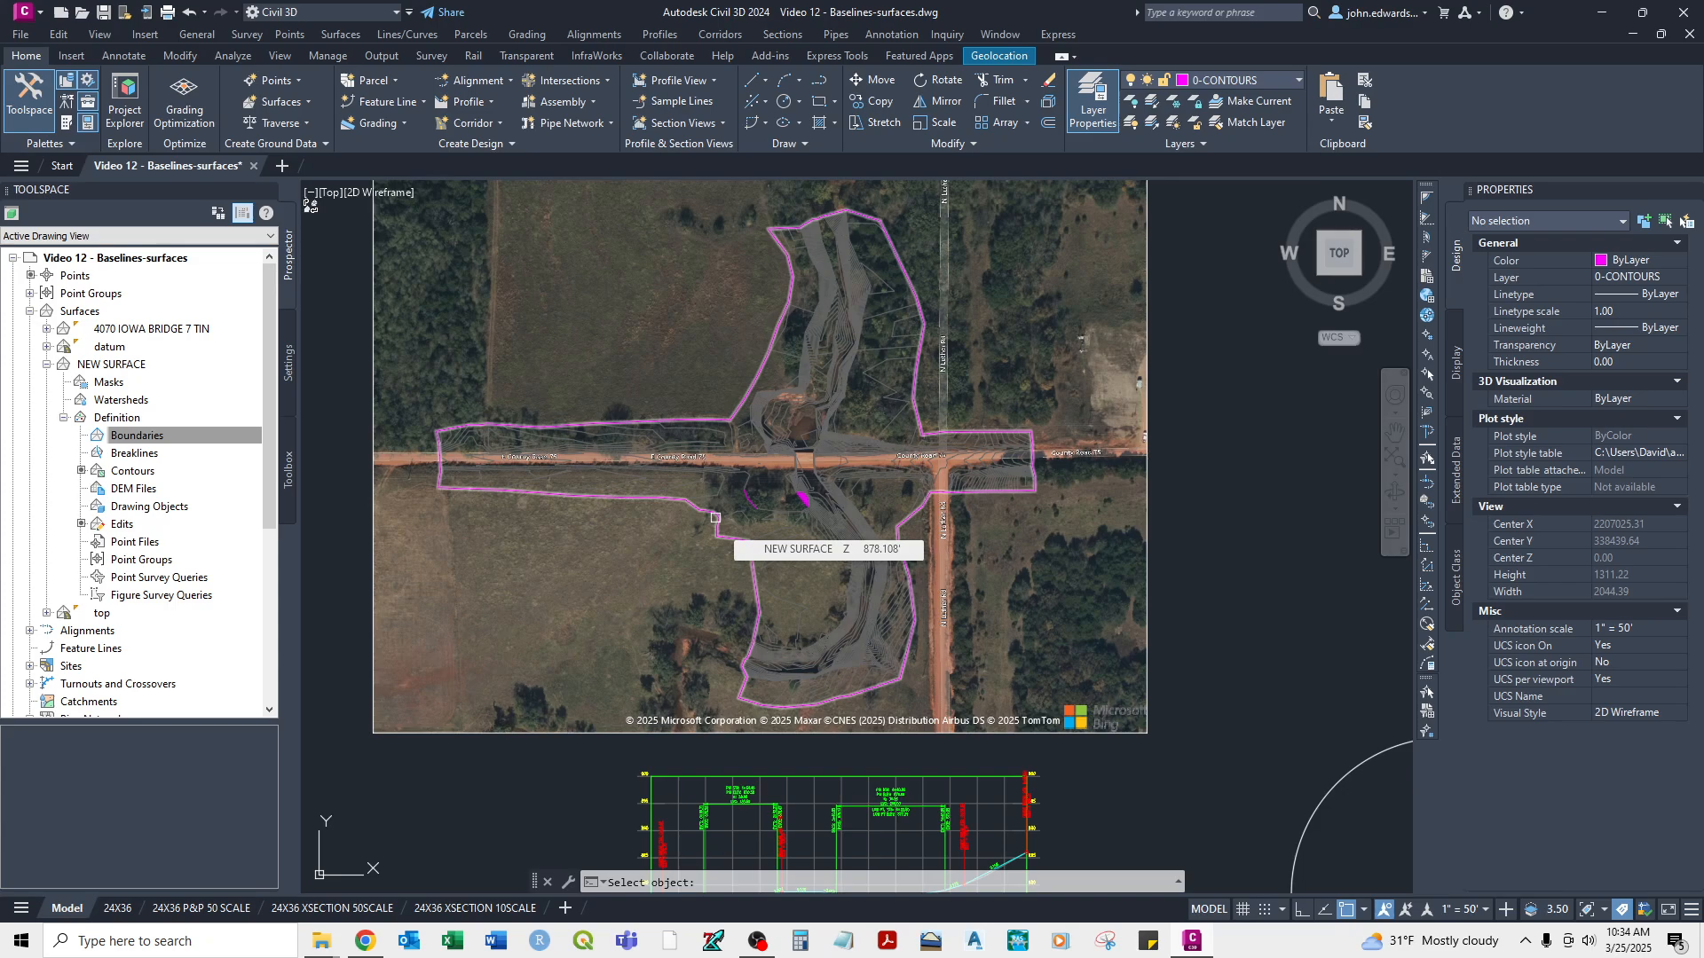
pyautogui.click(715, 518)
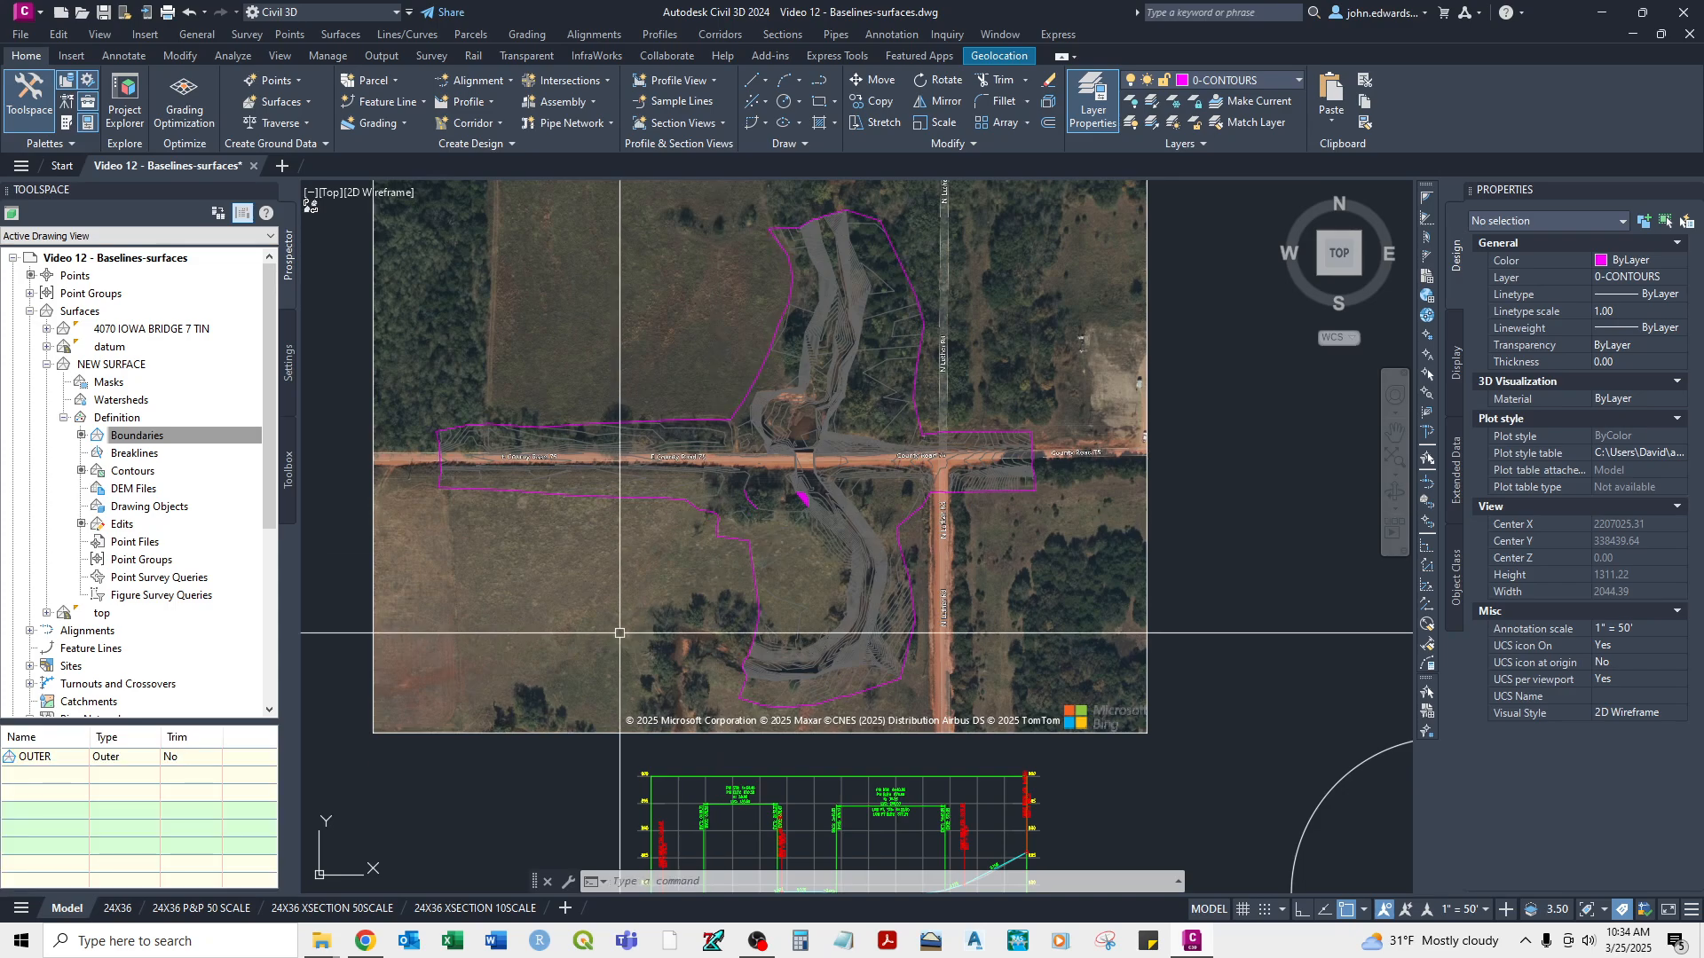
# Set the surface style of NEW SURFACE to Contours and Triangles and inspect the triangulation around the bridge and outer boundary.
pyautogui.rightClick(116, 364)
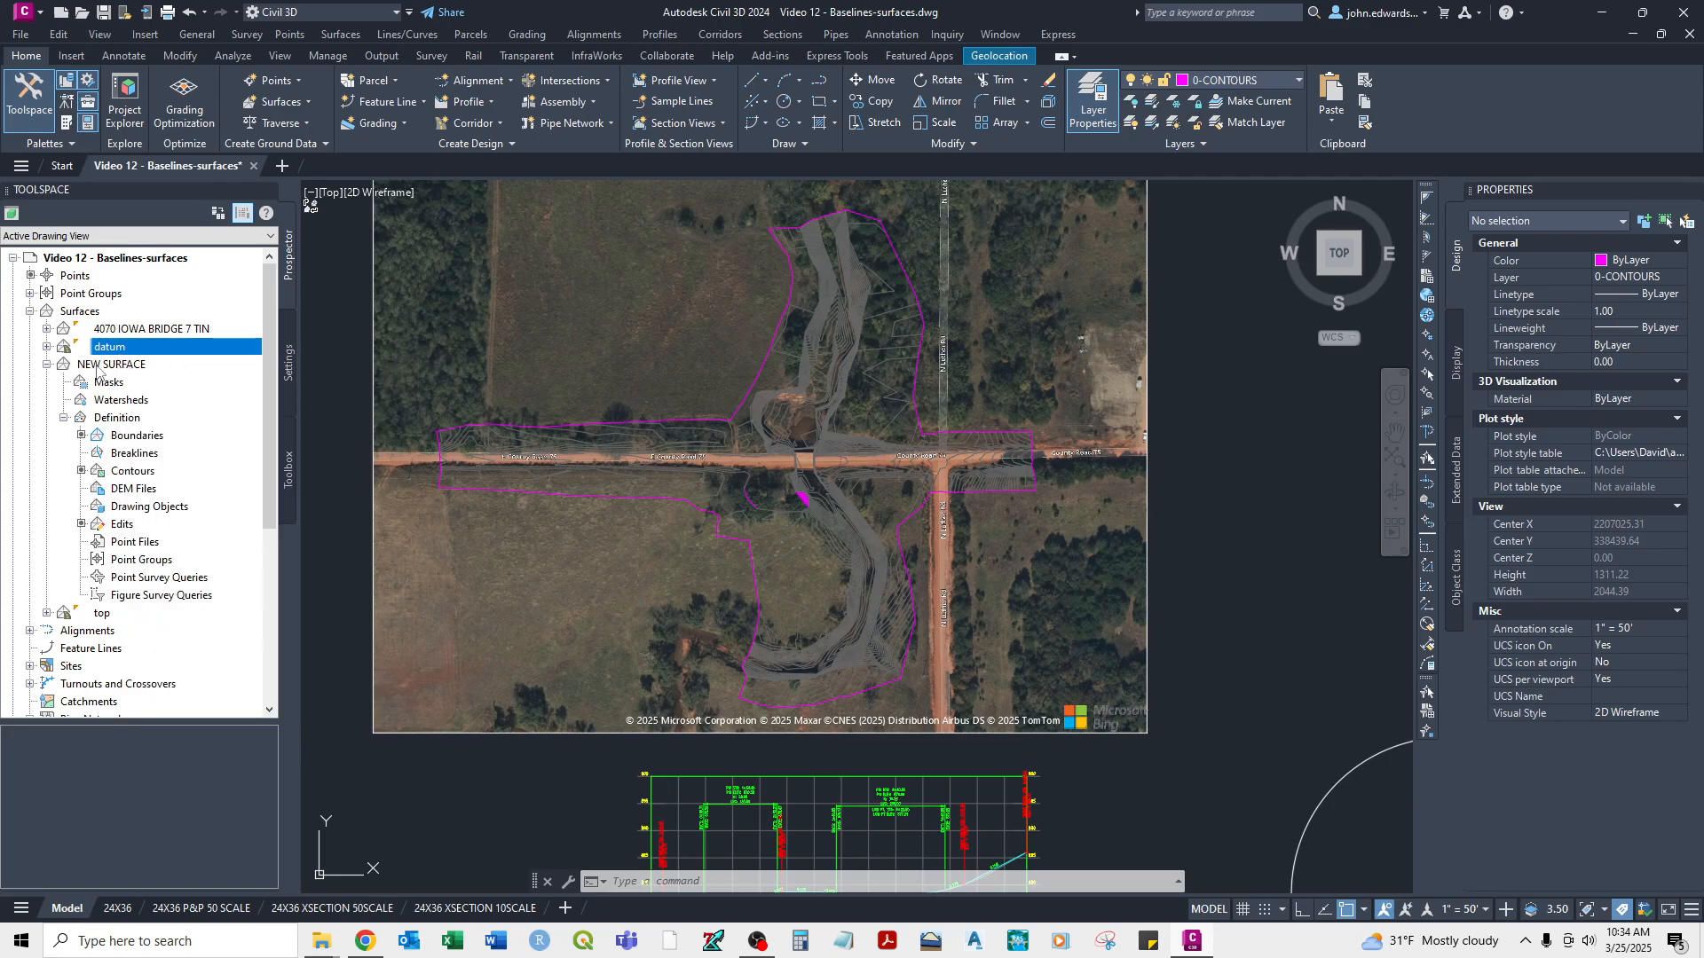
pyautogui.click(147, 370)
pyautogui.click(1109, 493)
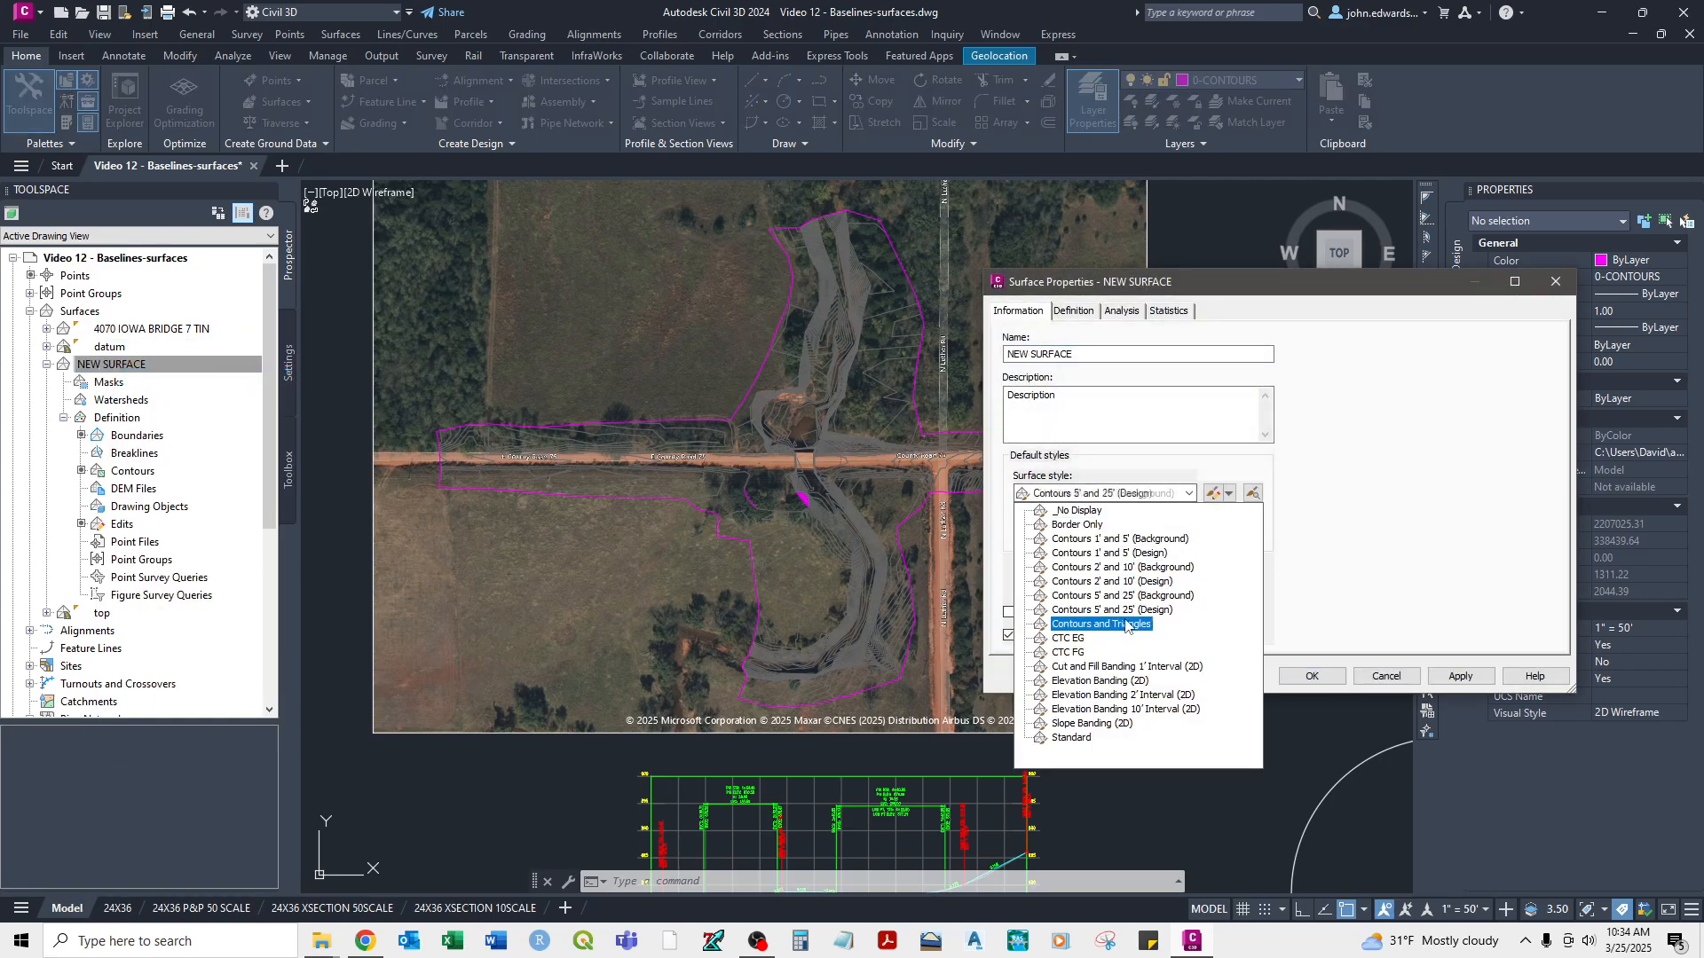
pyautogui.click(1116, 627)
pyautogui.click(1310, 677)
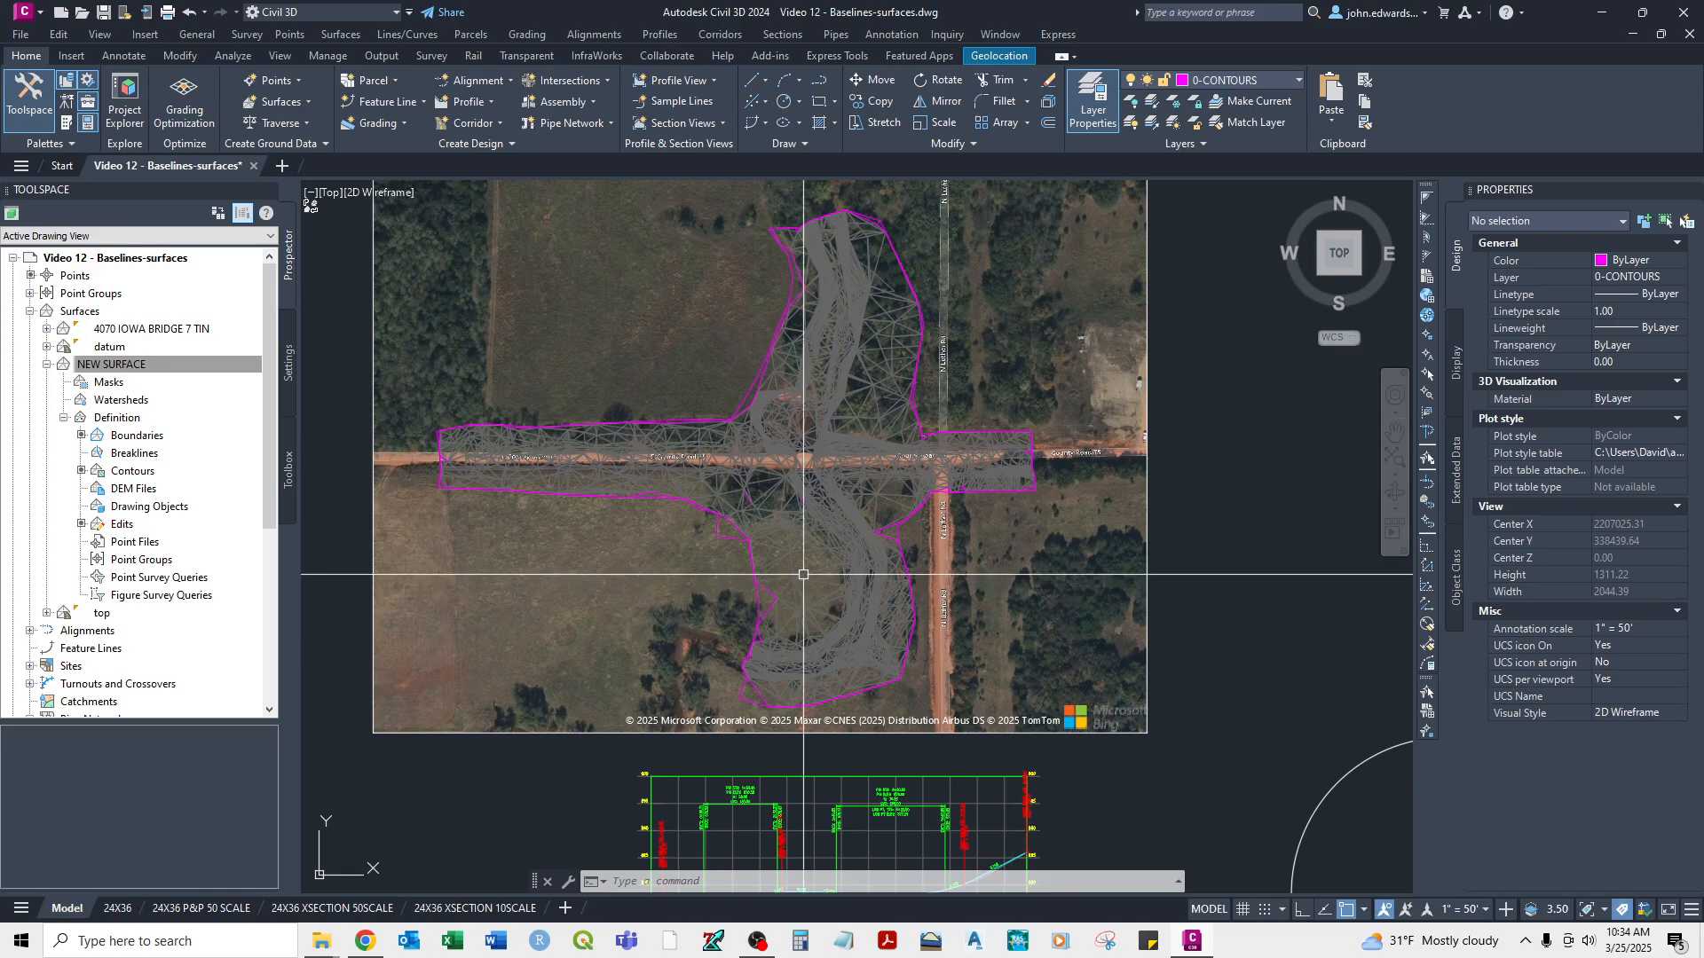
pyautogui.scroll(2, 755, 523)
pyautogui.scroll(-2, 755, 523)
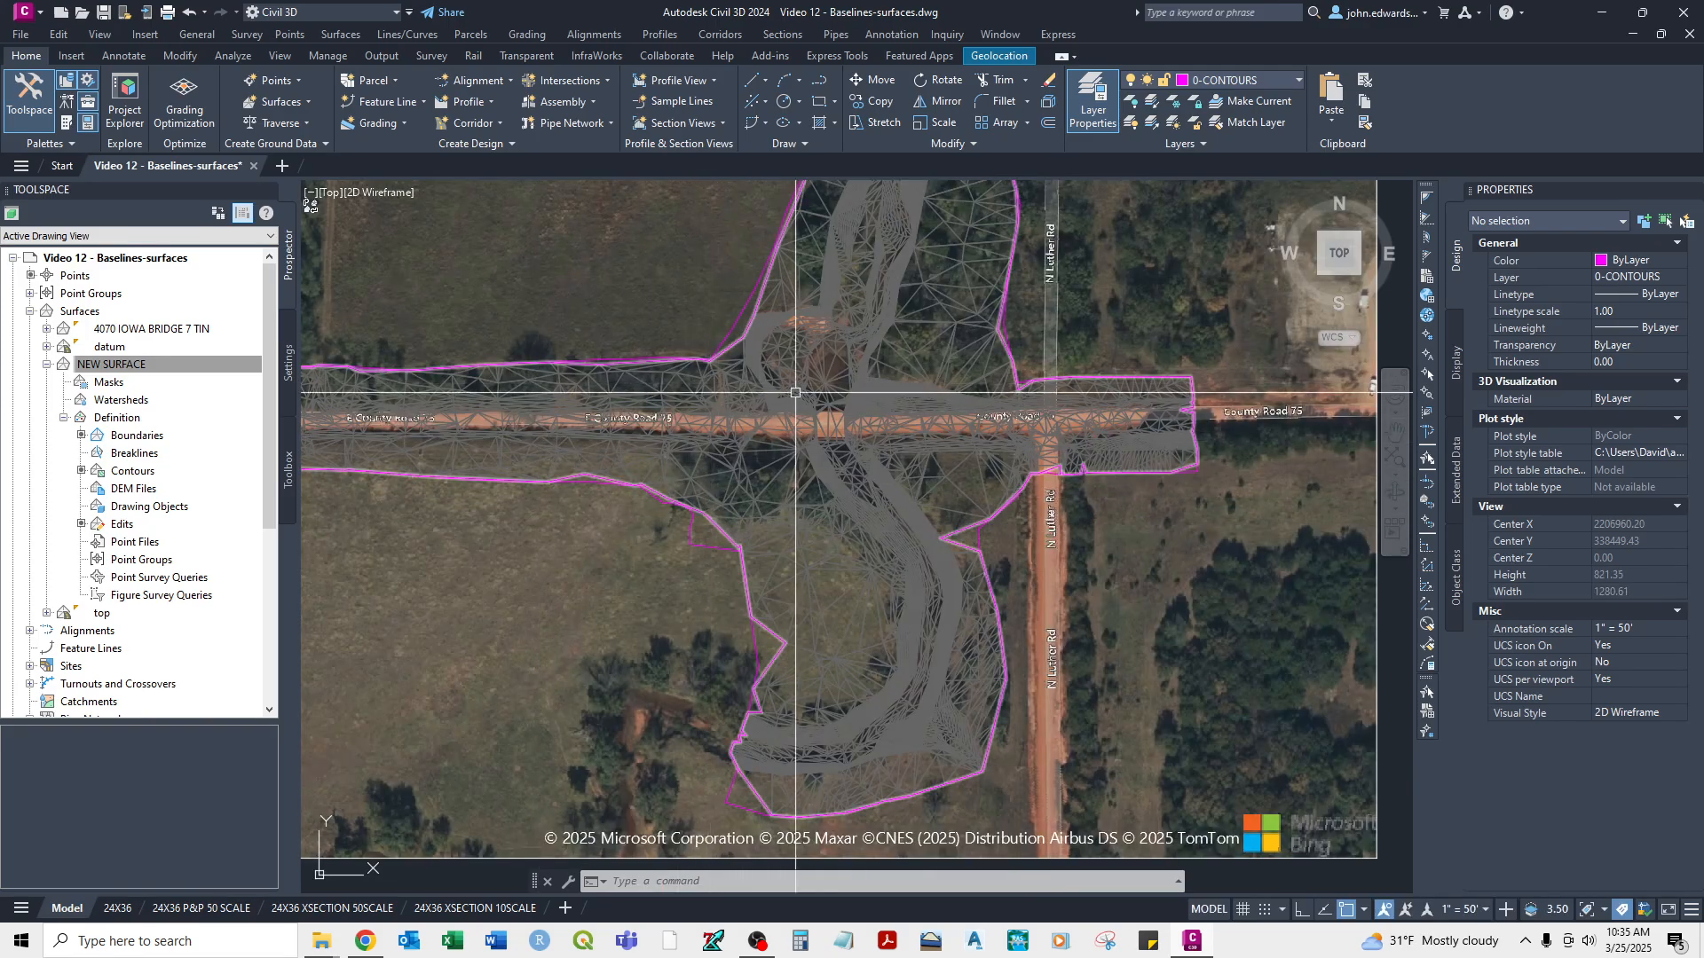
pyautogui.moveTo(887, 497); pyautogui.dragTo(868, 667, button='middle')
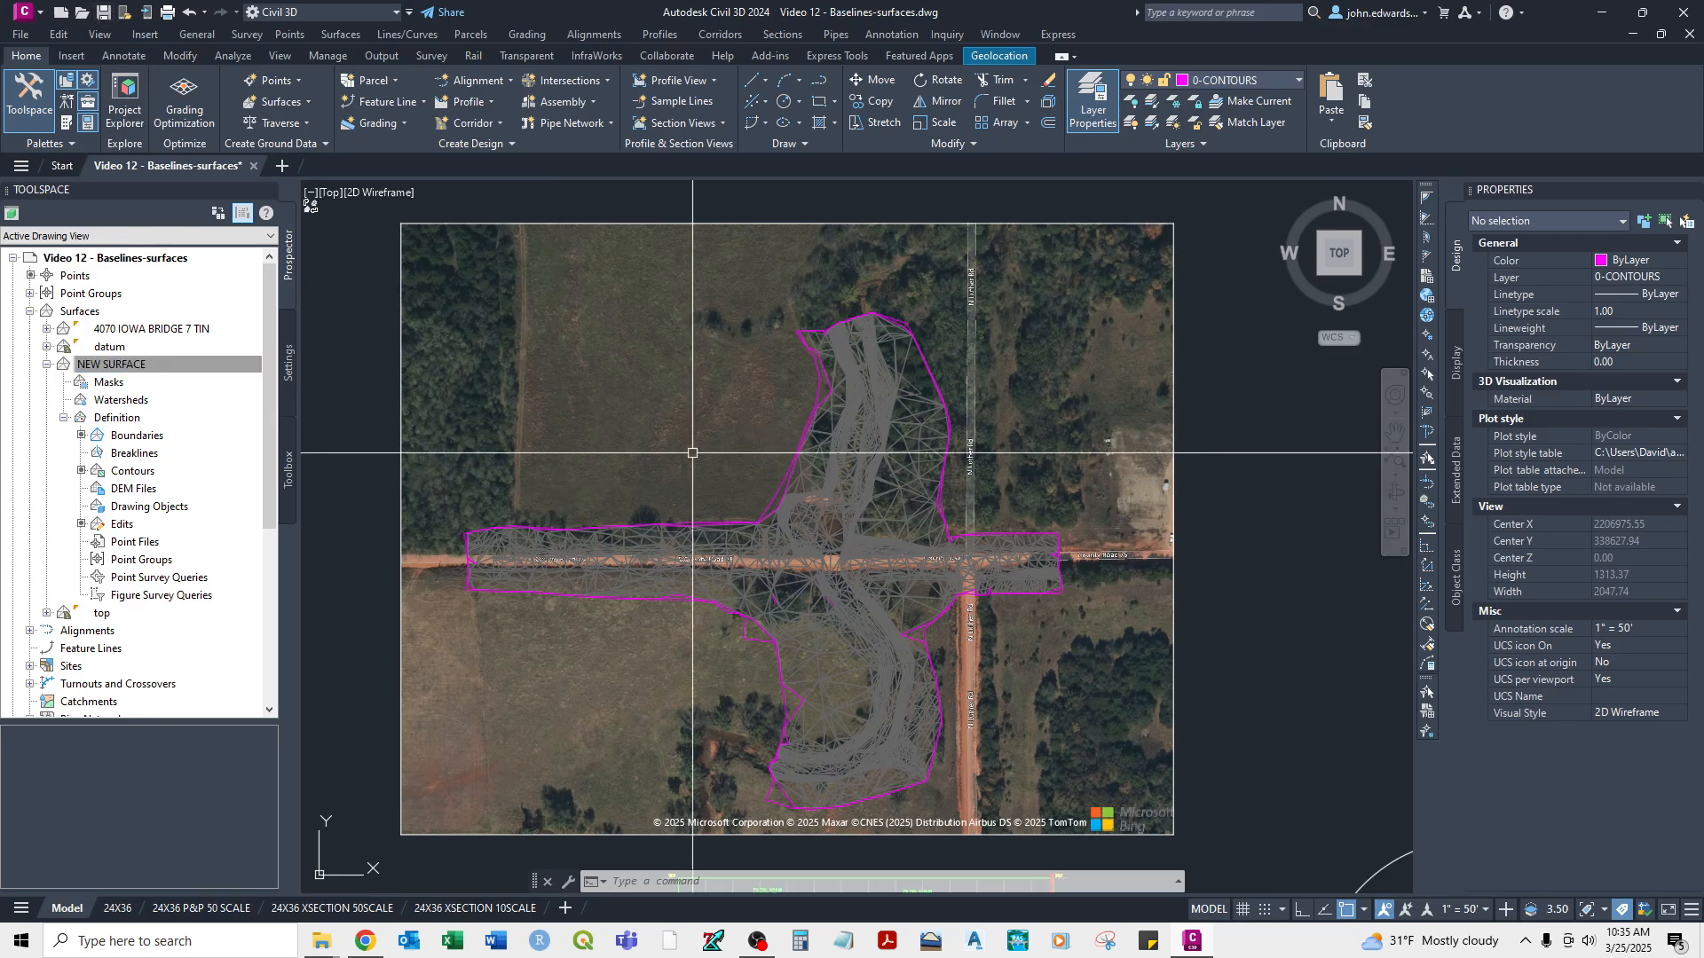
pyautogui.scroll(6, 839, 564)
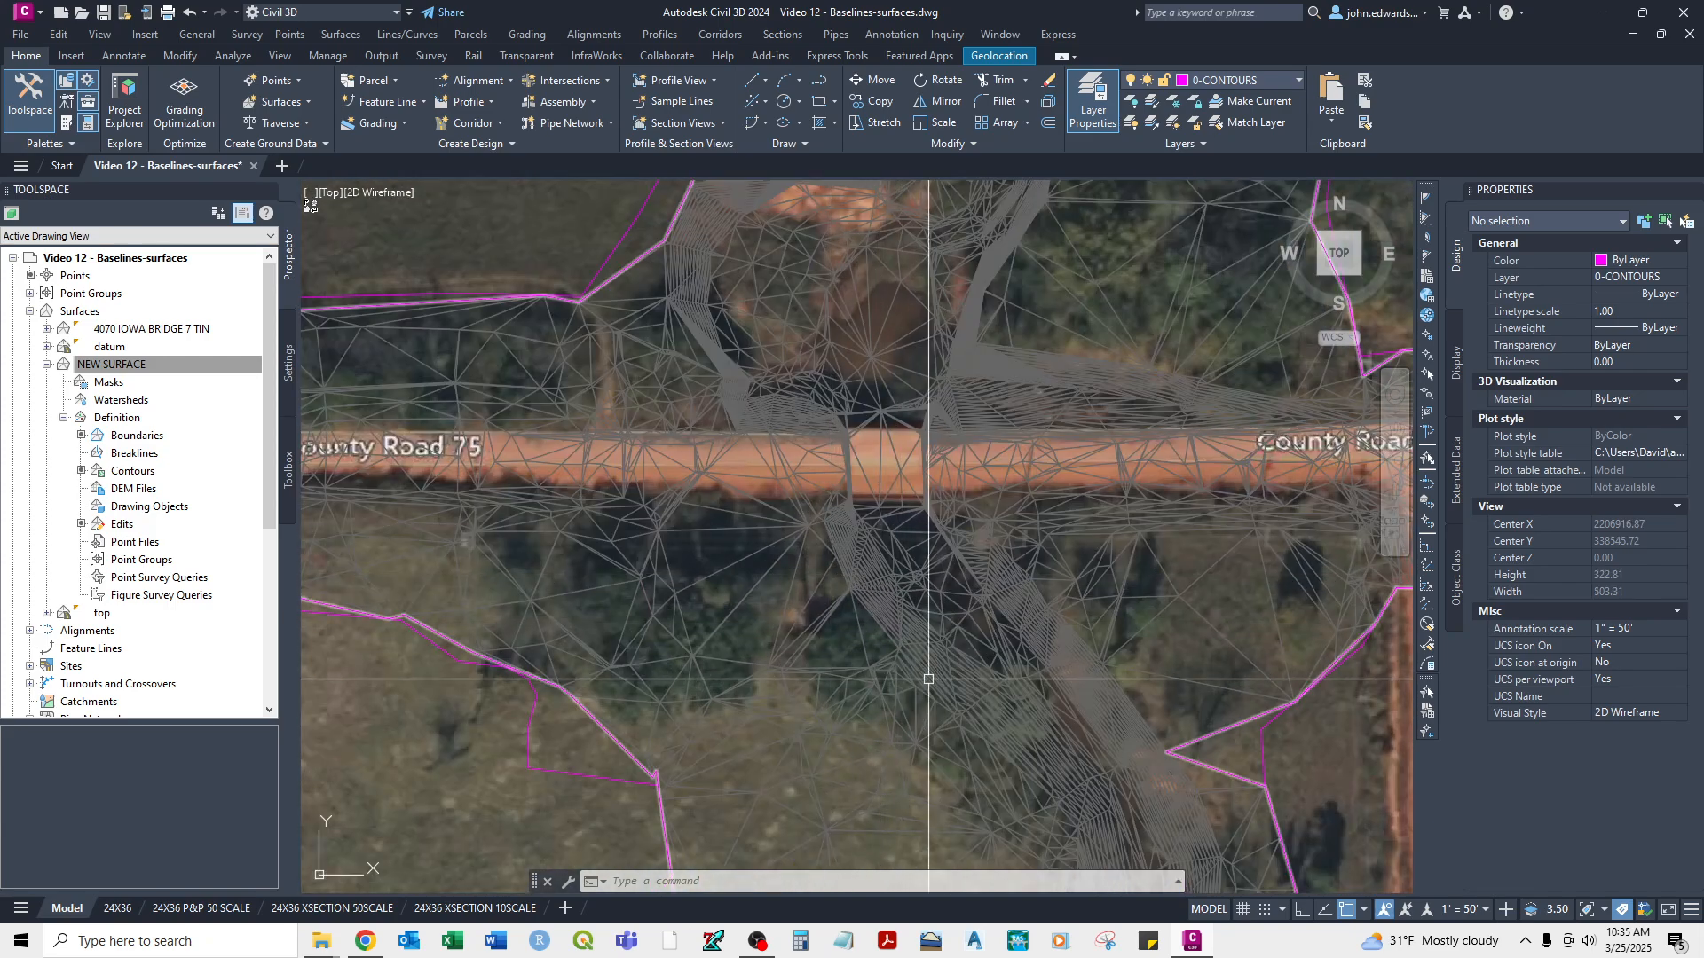
# Set the surface style of NEW SURFACE to Contours 1' and 5' (Background).
pyautogui.rightClick(103, 366)
pyautogui.click(135, 378)
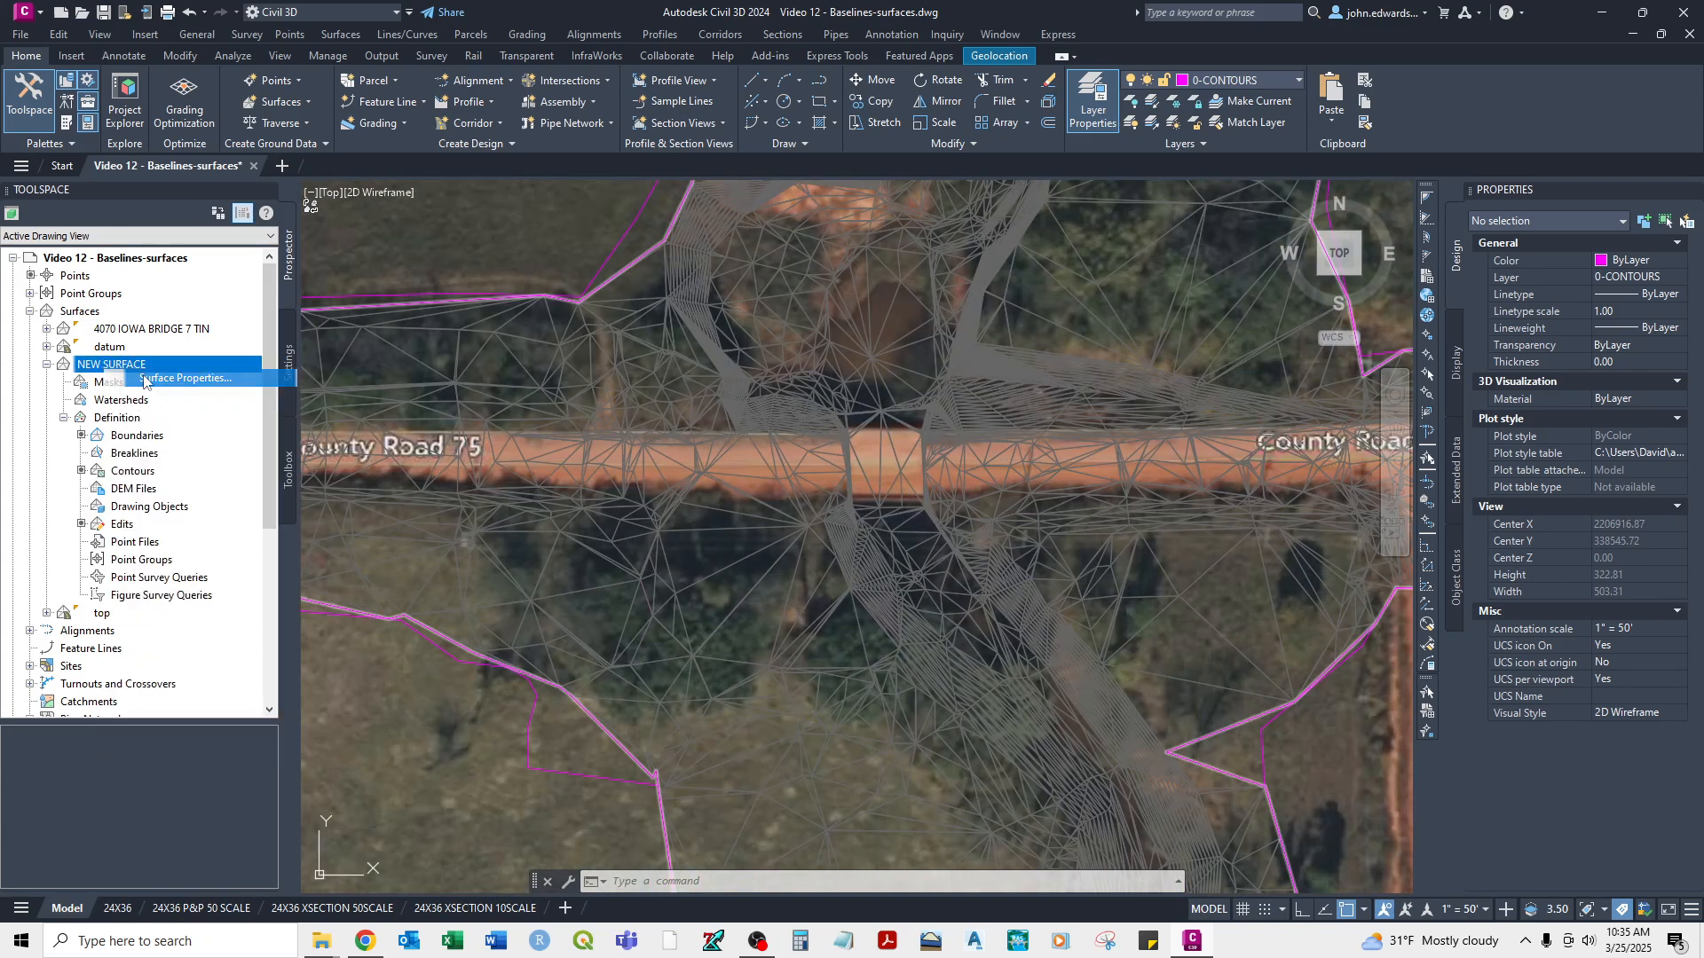
pyautogui.click(1064, 494)
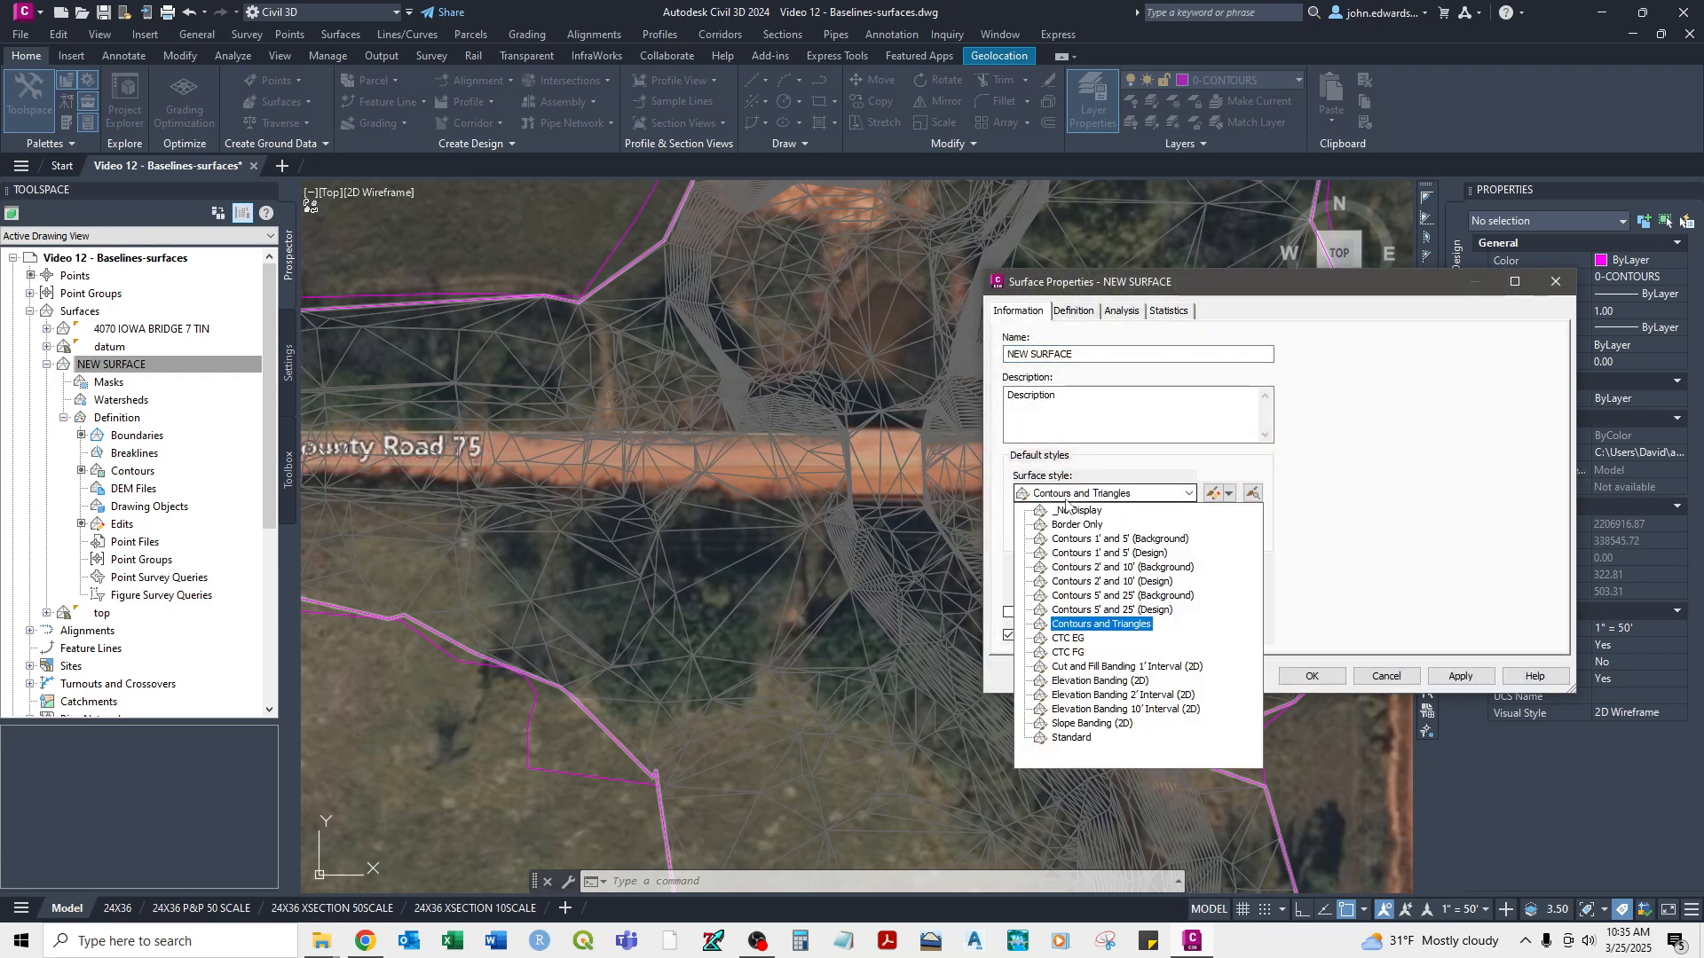
pyautogui.click(1091, 540)
pyautogui.click(1311, 677)
pyautogui.click(229, 365)
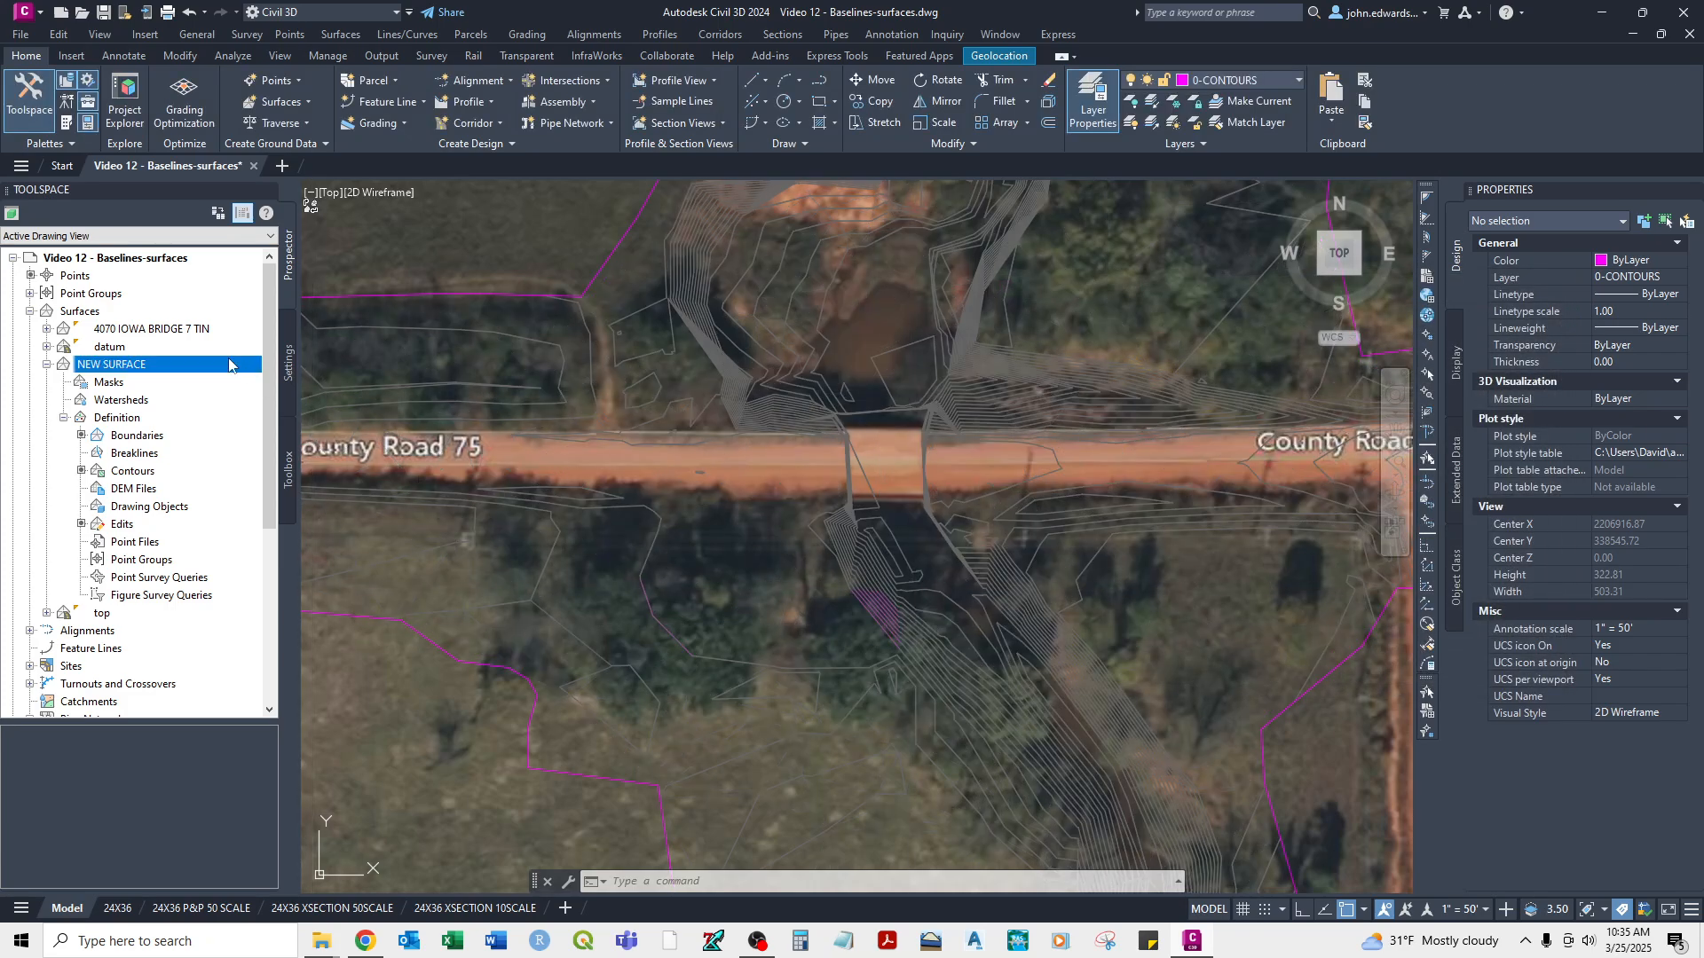
# Set the surface style of 4070 IOWA BRIDGE 7 TIN to Contours 1' and 5' (Background) and check its contours near the bridge.
pyautogui.rightClick(138, 330)
pyautogui.click(210, 342)
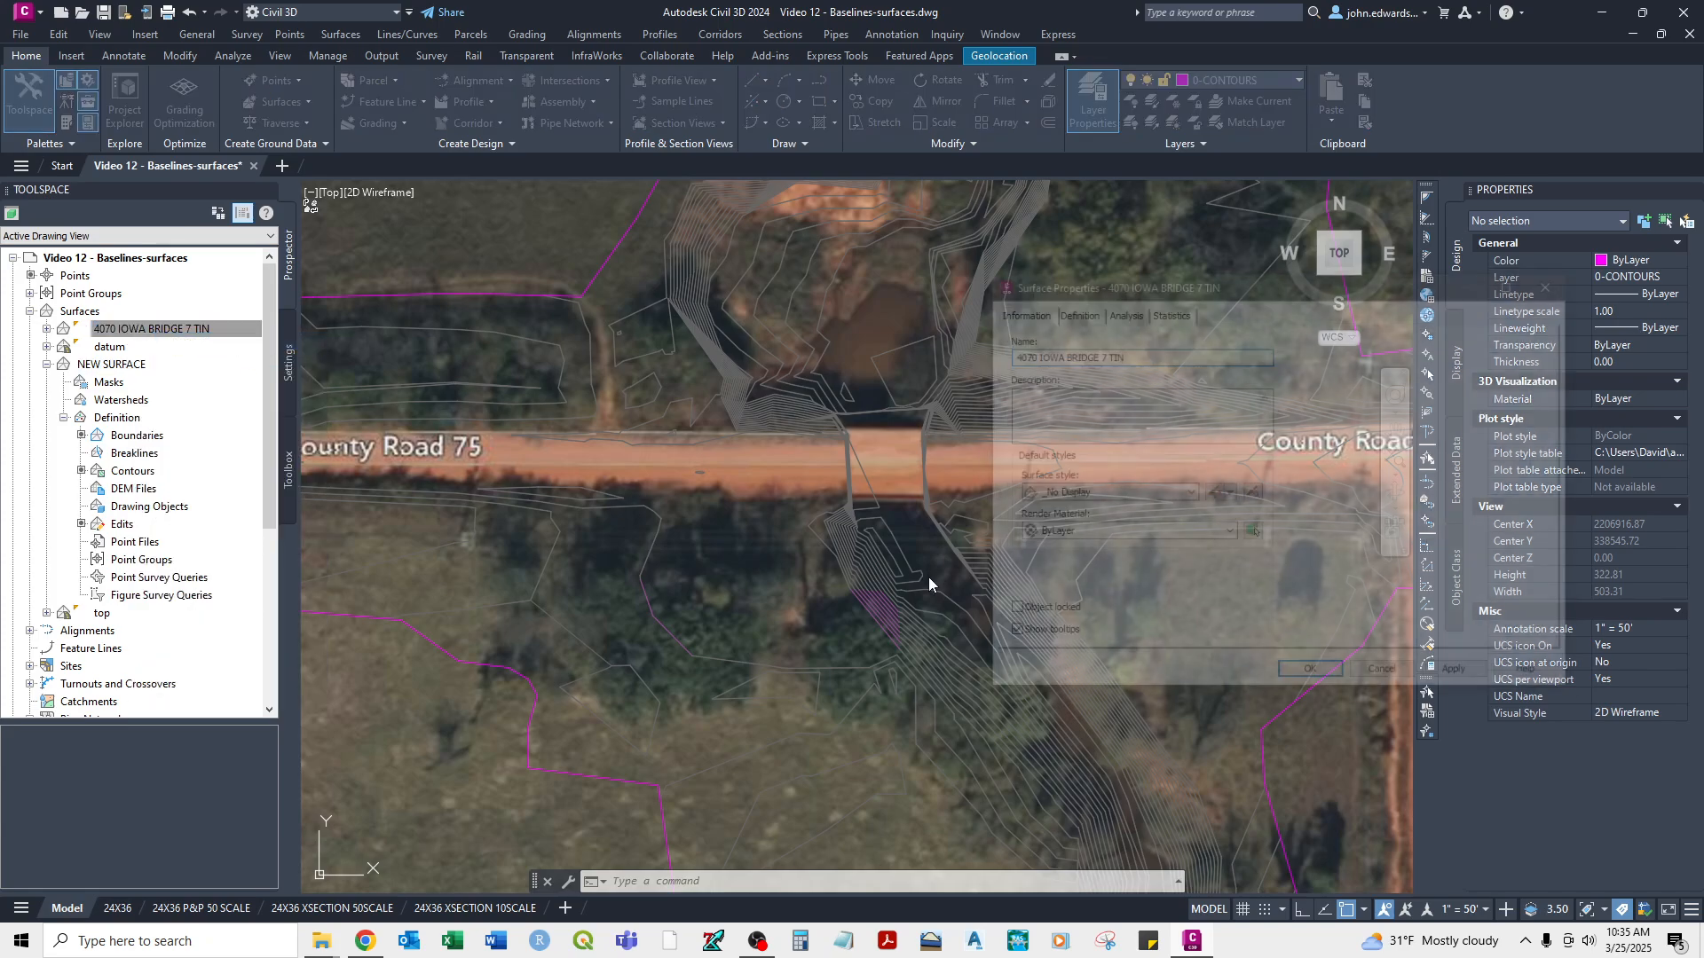
pyautogui.click(1189, 493)
pyautogui.click(1140, 562)
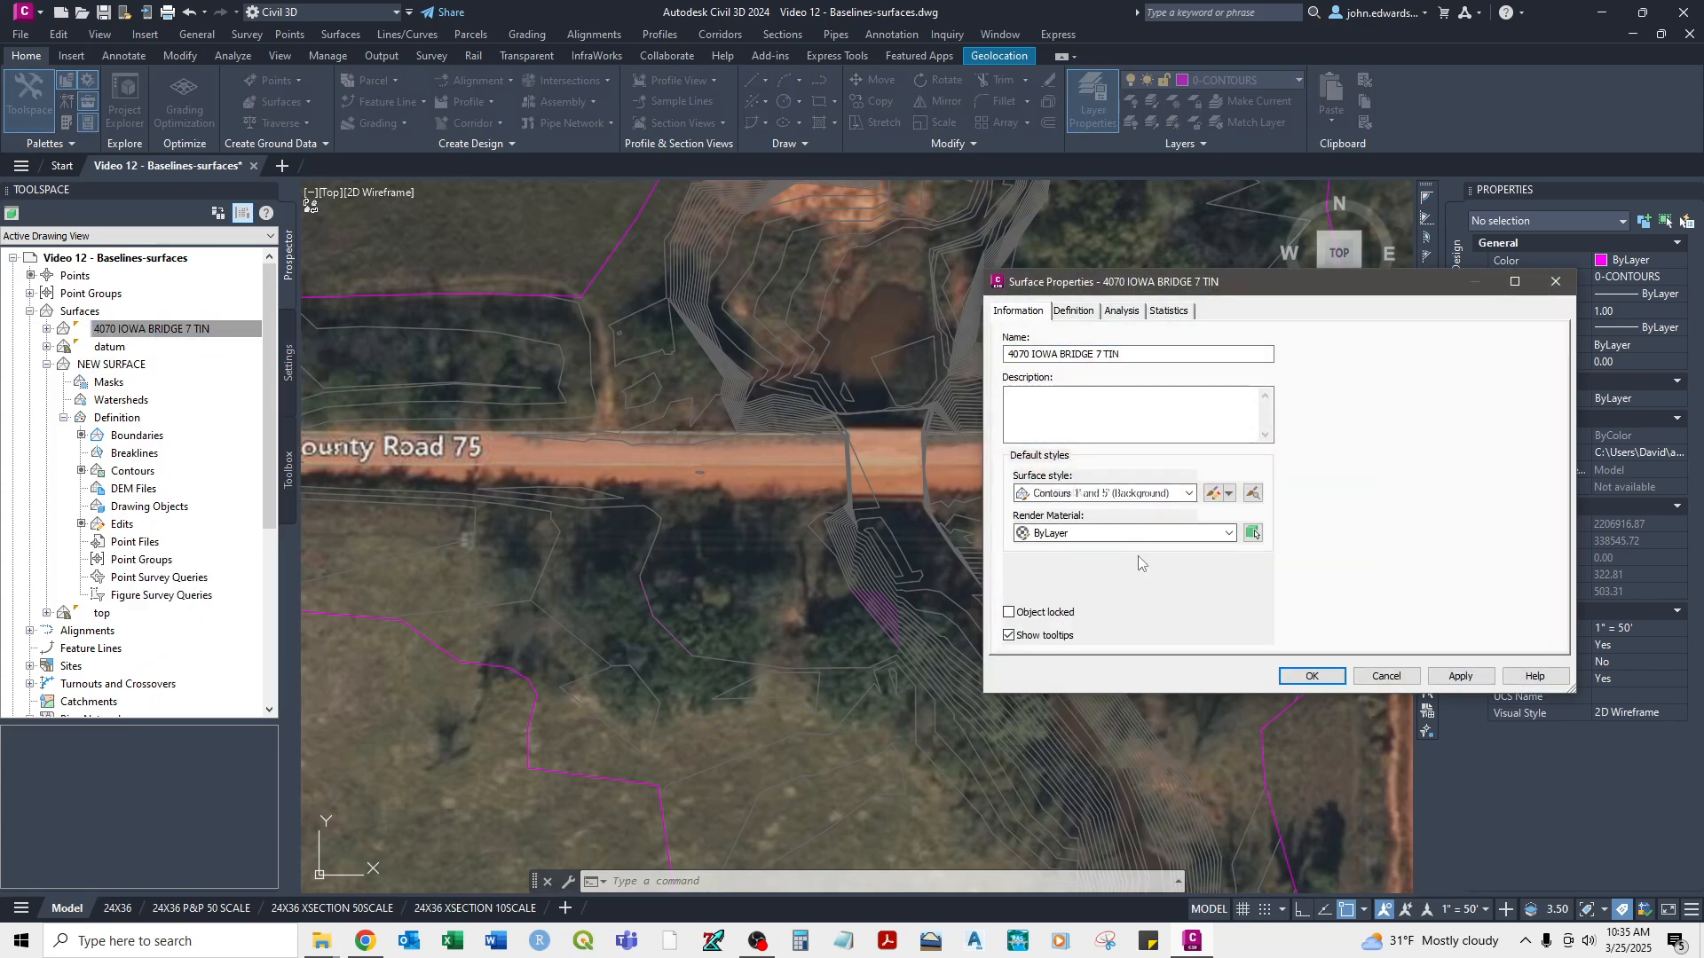
pyautogui.click(1311, 677)
pyautogui.click(898, 600)
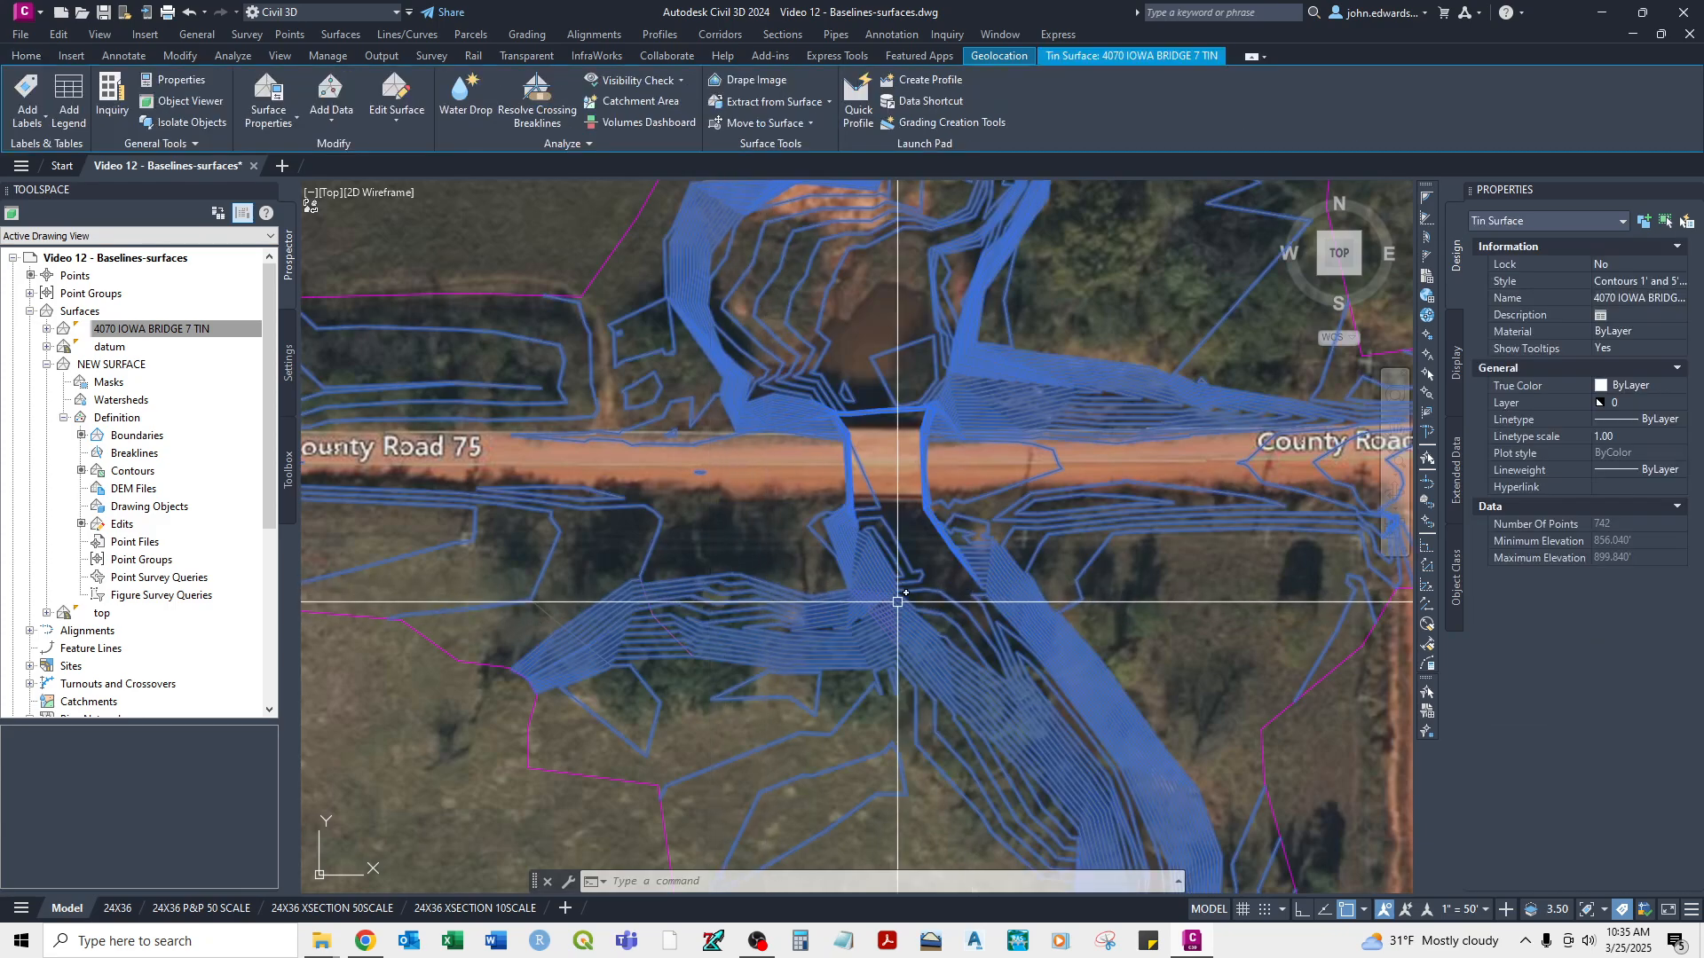
pyautogui.press('Escape')
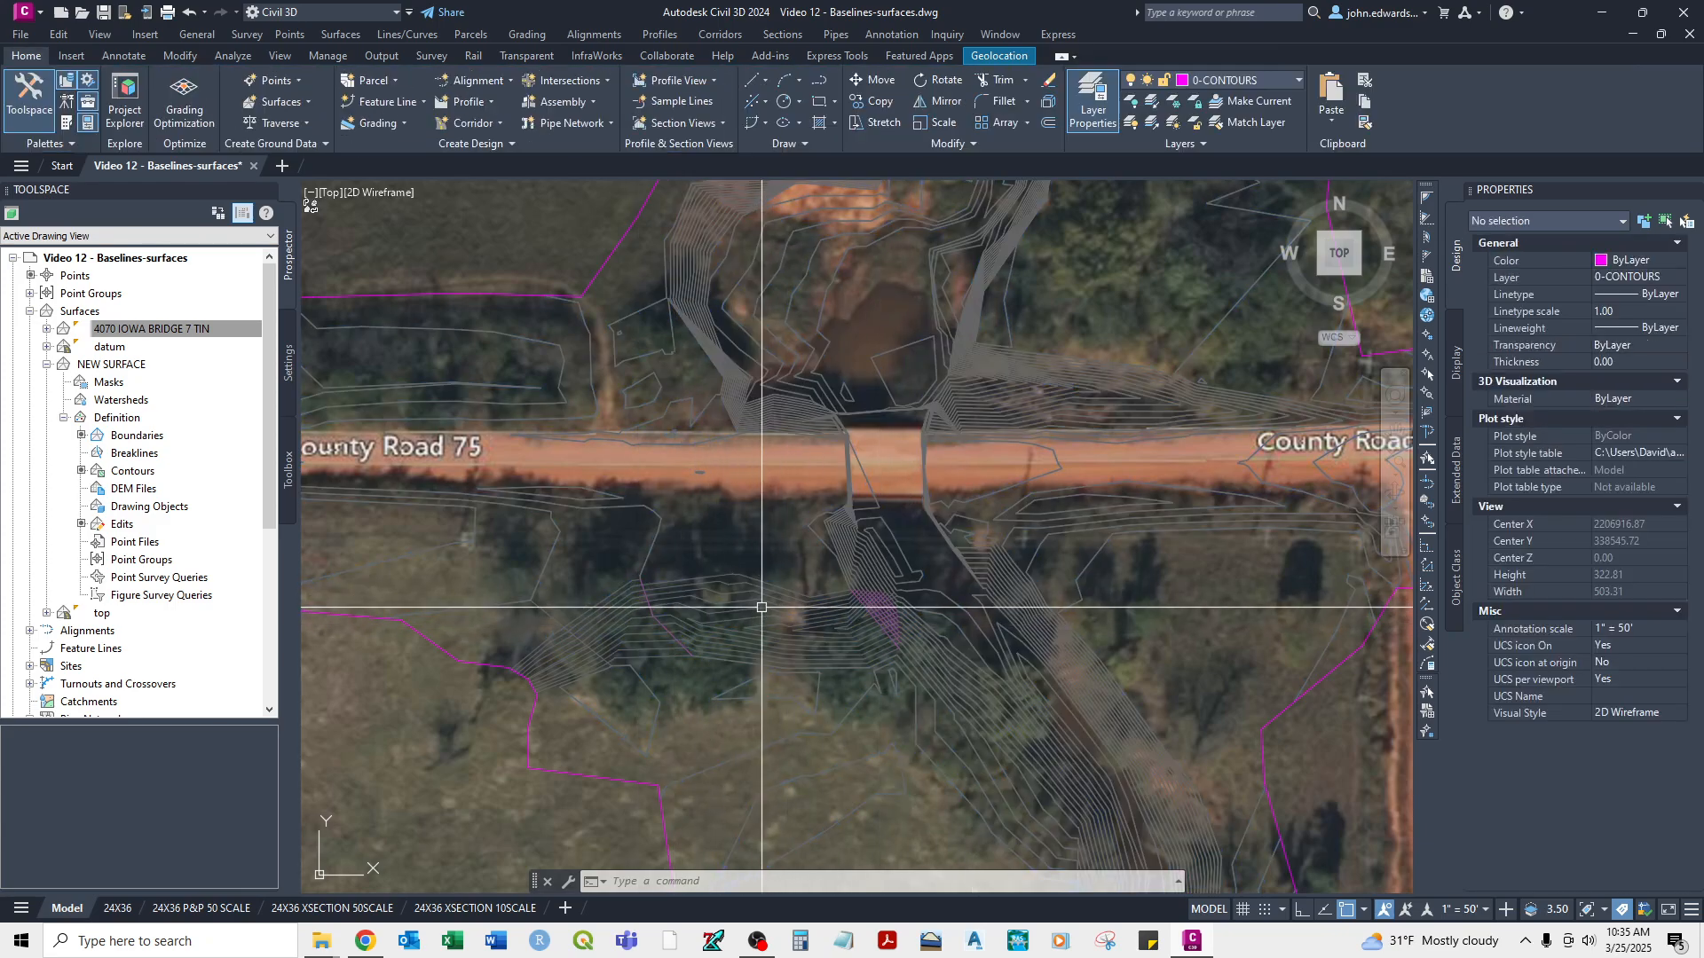
# Select NEW SURFACE and start a TIN volume surface named VOLUME from the Volumes Dashboard.
pyautogui.scroll(-2, 852, 577)
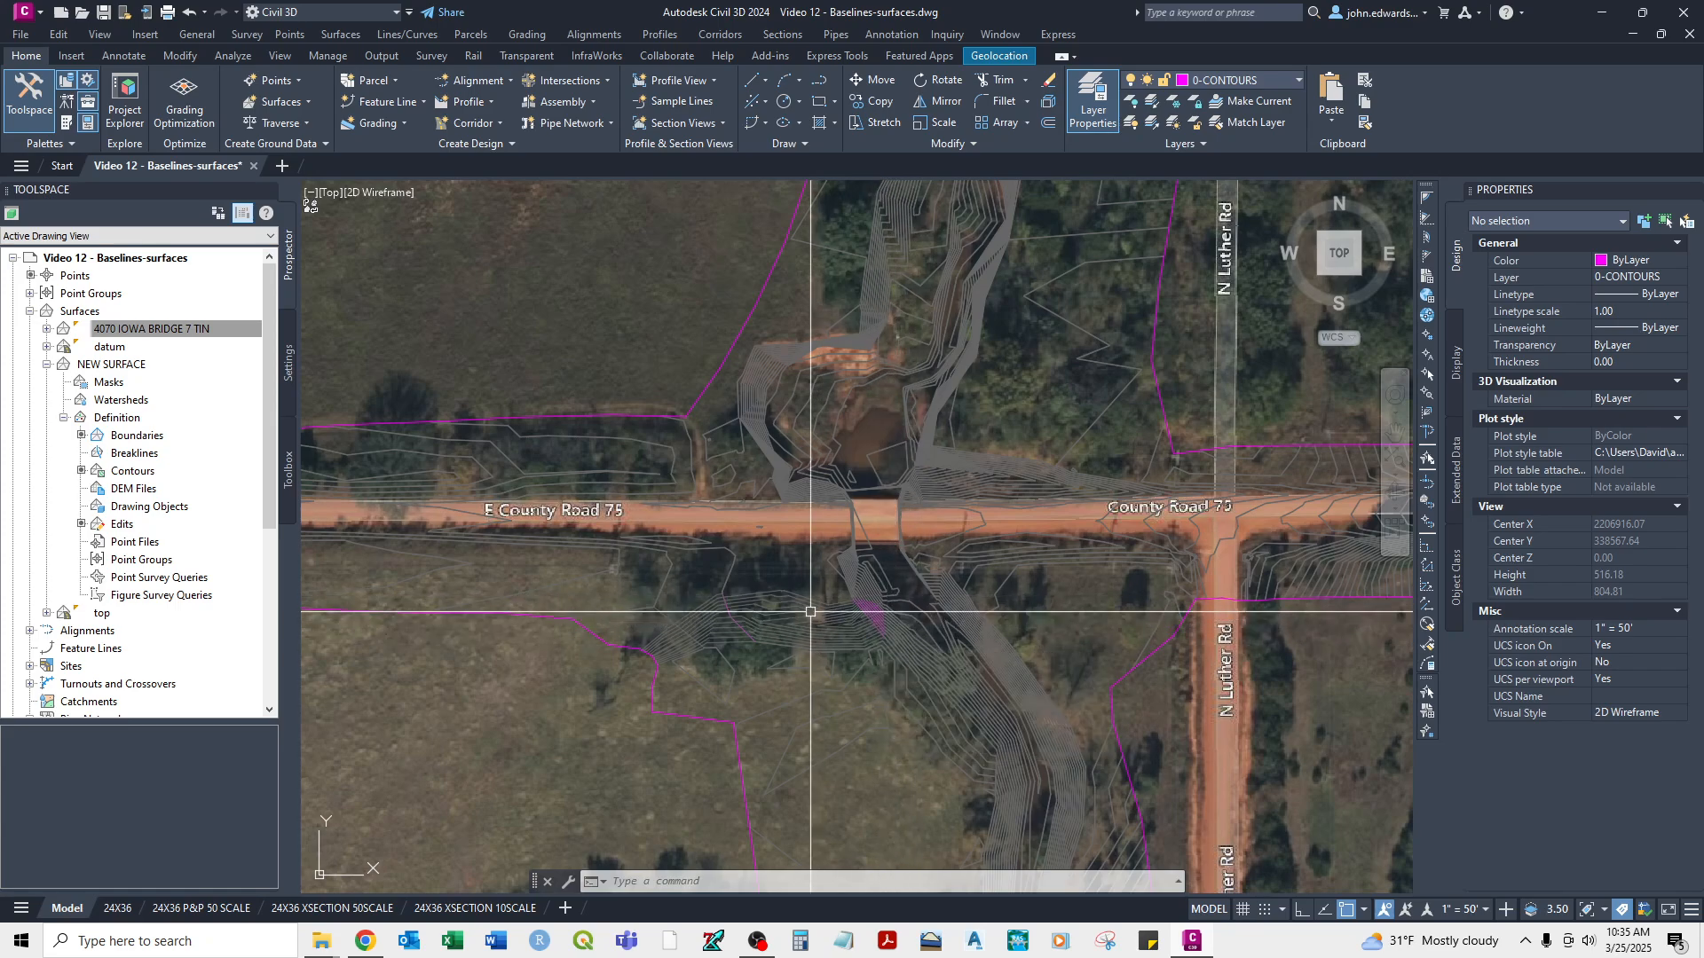
pyautogui.click(698, 435)
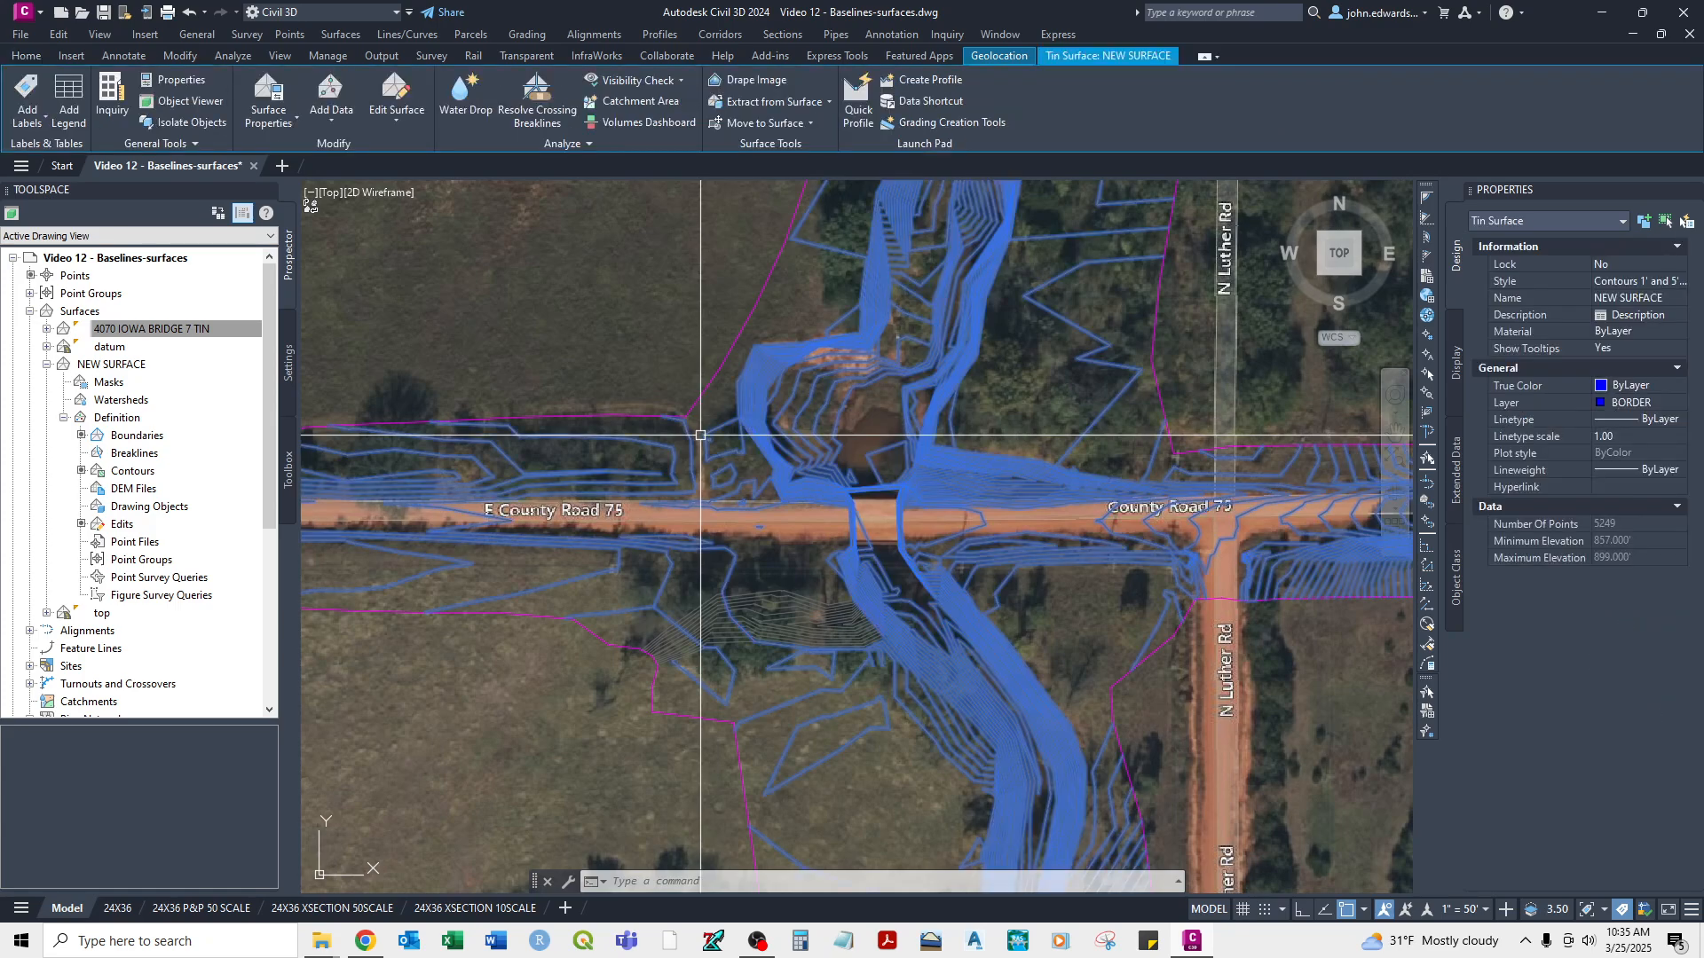
pyautogui.click(599, 124)
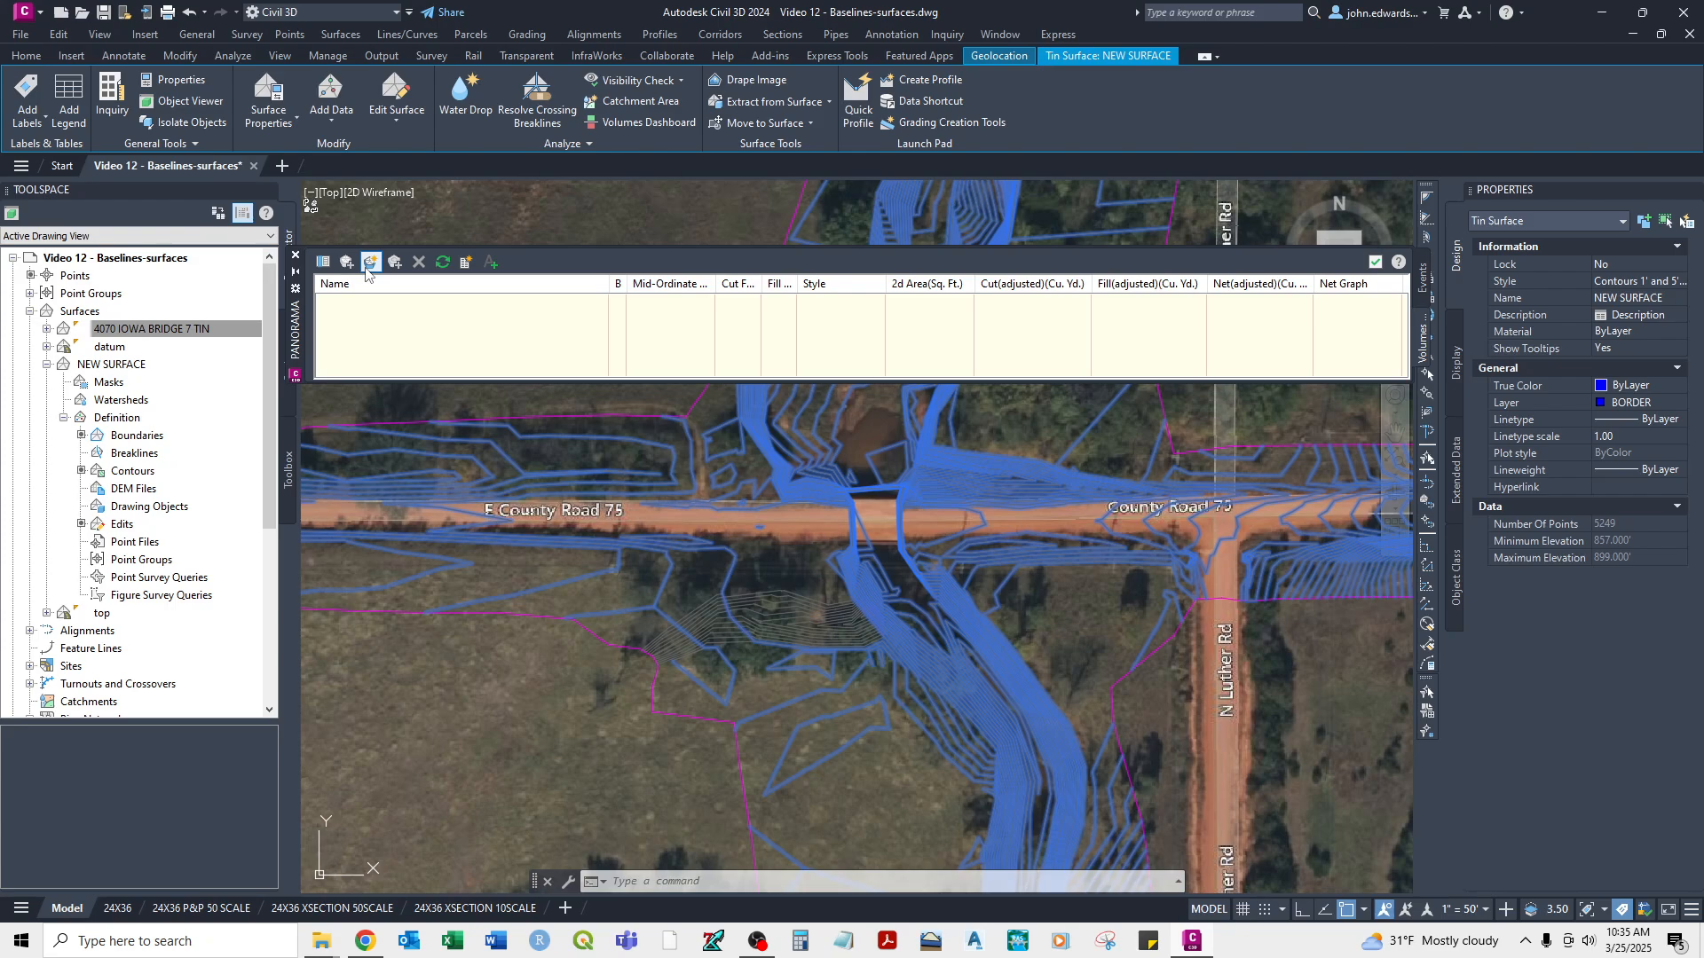
pyautogui.click(370, 263)
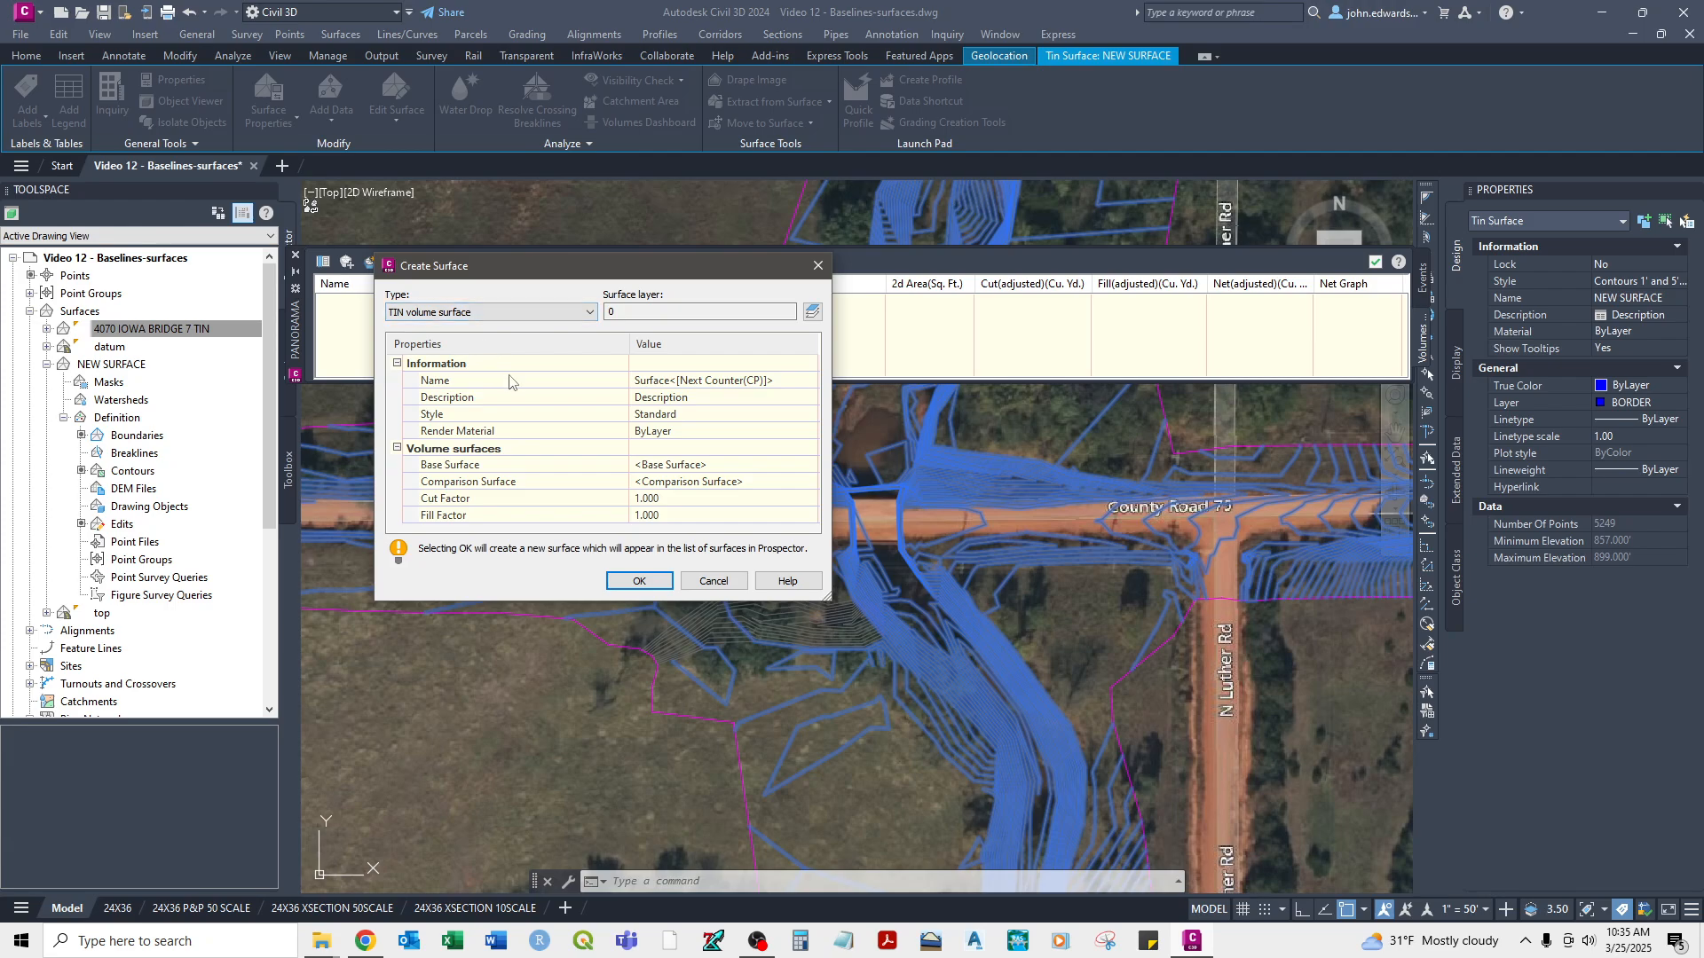
pyautogui.click(784, 382)
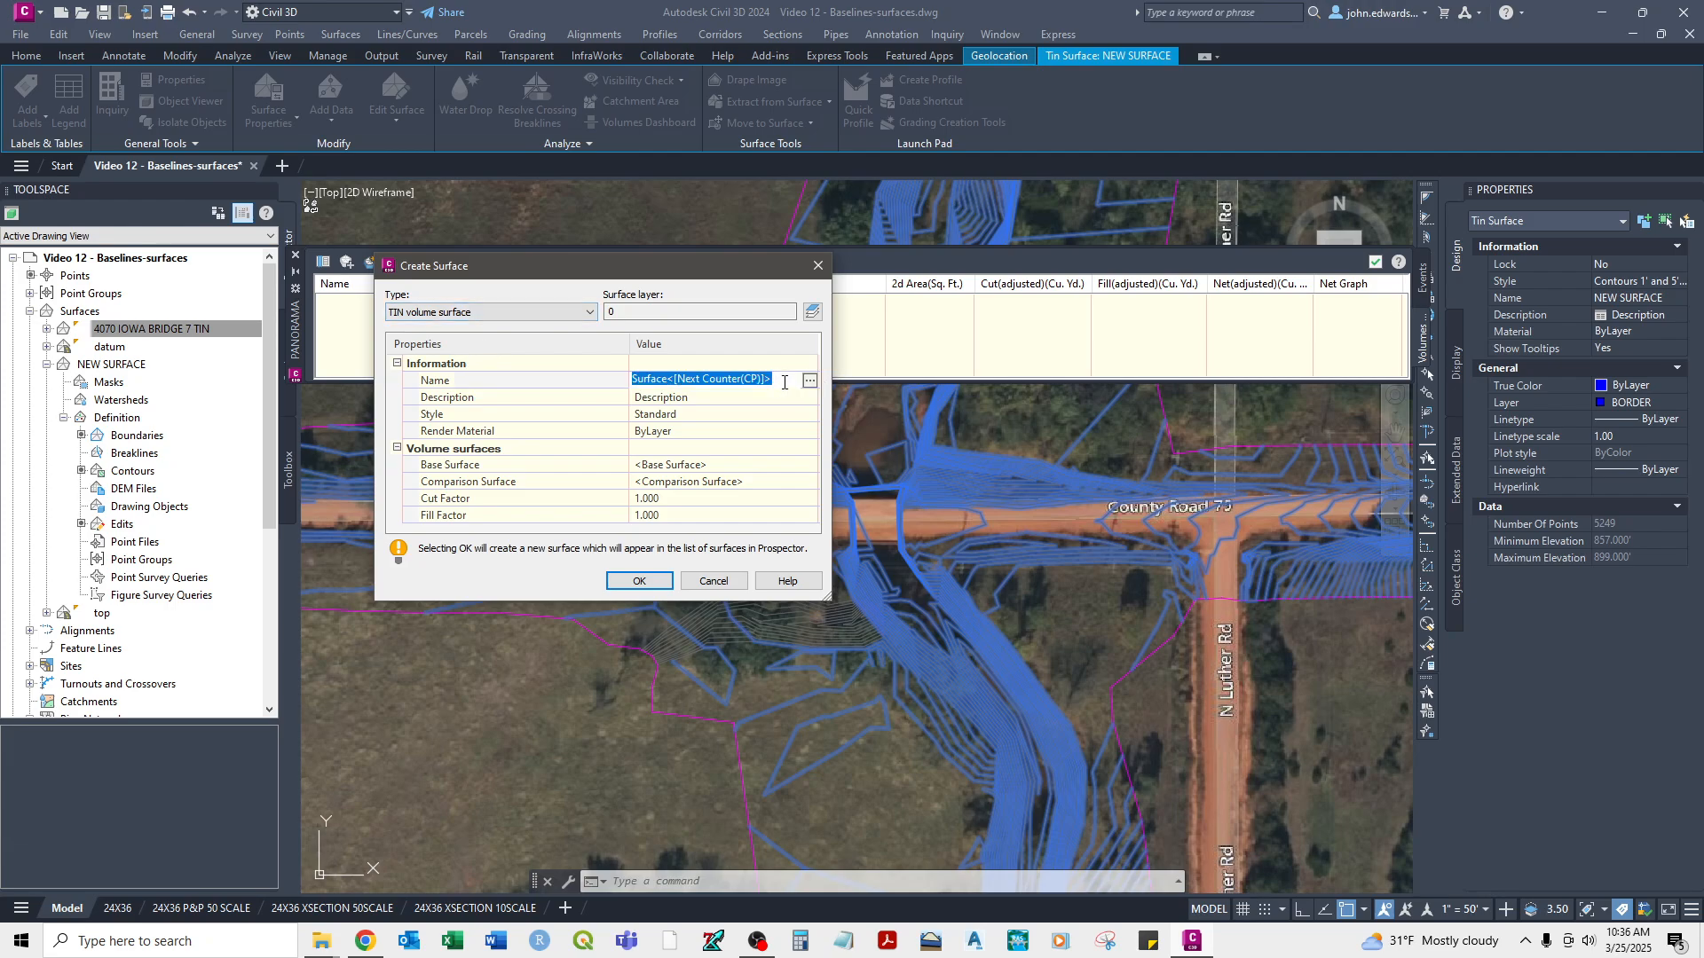
pyautogui.write('VOLUME')
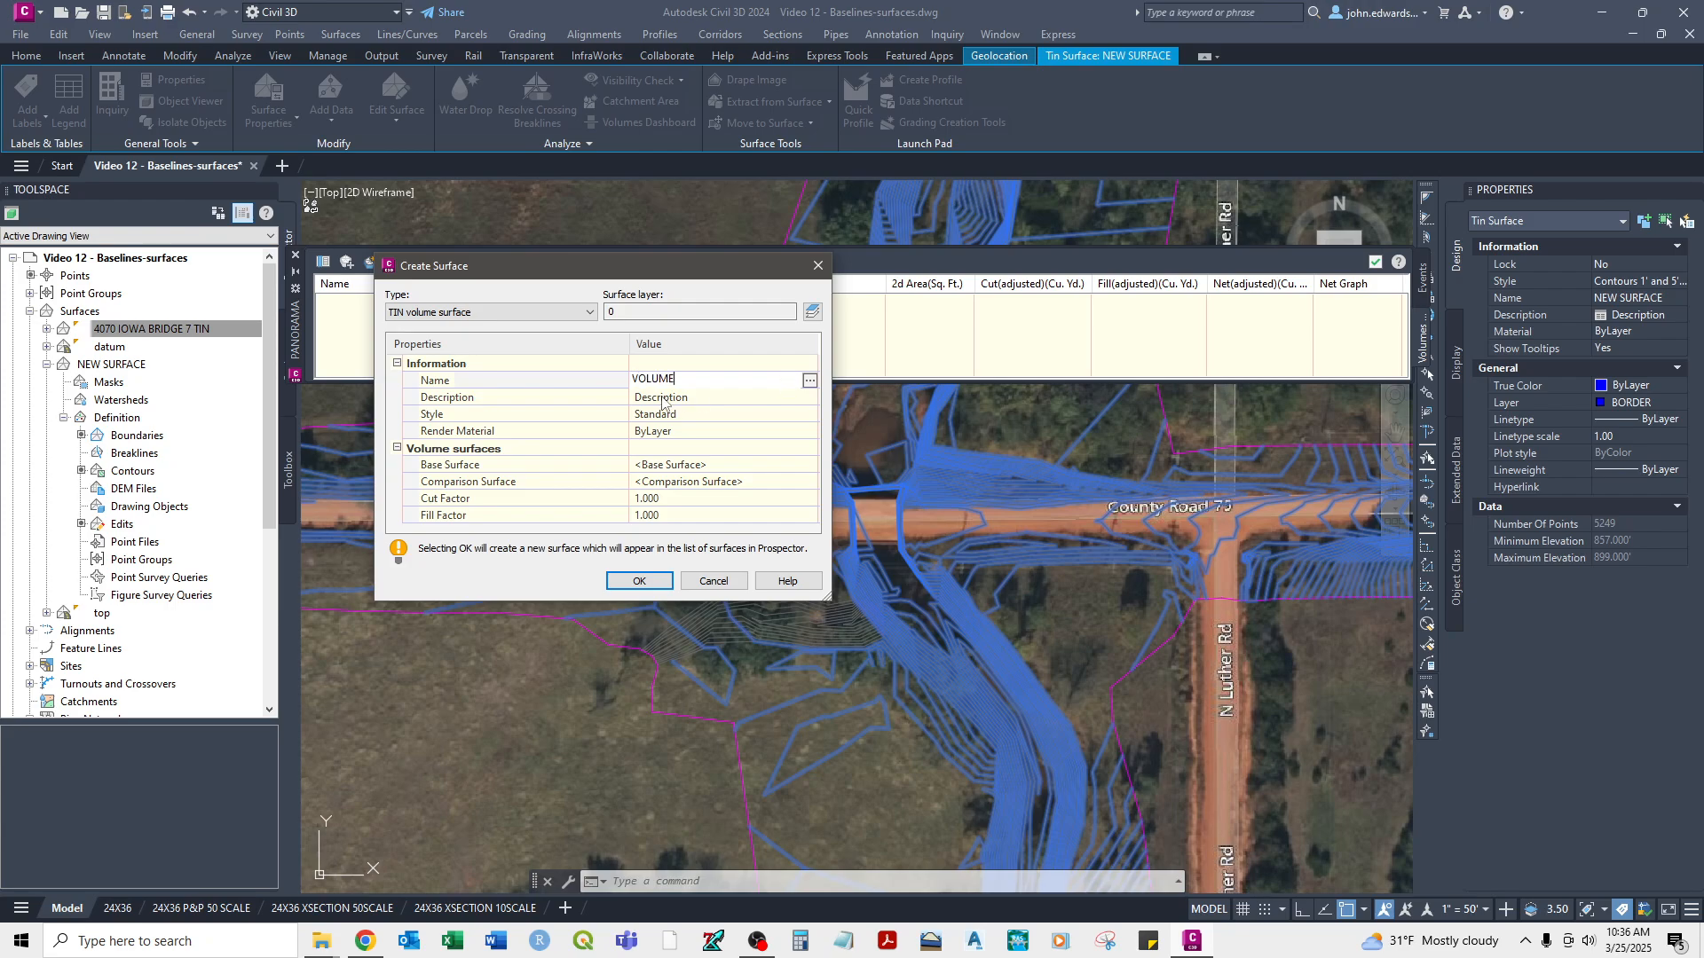
# Set the style of the VOLUME surface to Cut and Fill Banding 1' Interval (2D).
pyautogui.click(717, 420)
pyautogui.click(809, 415)
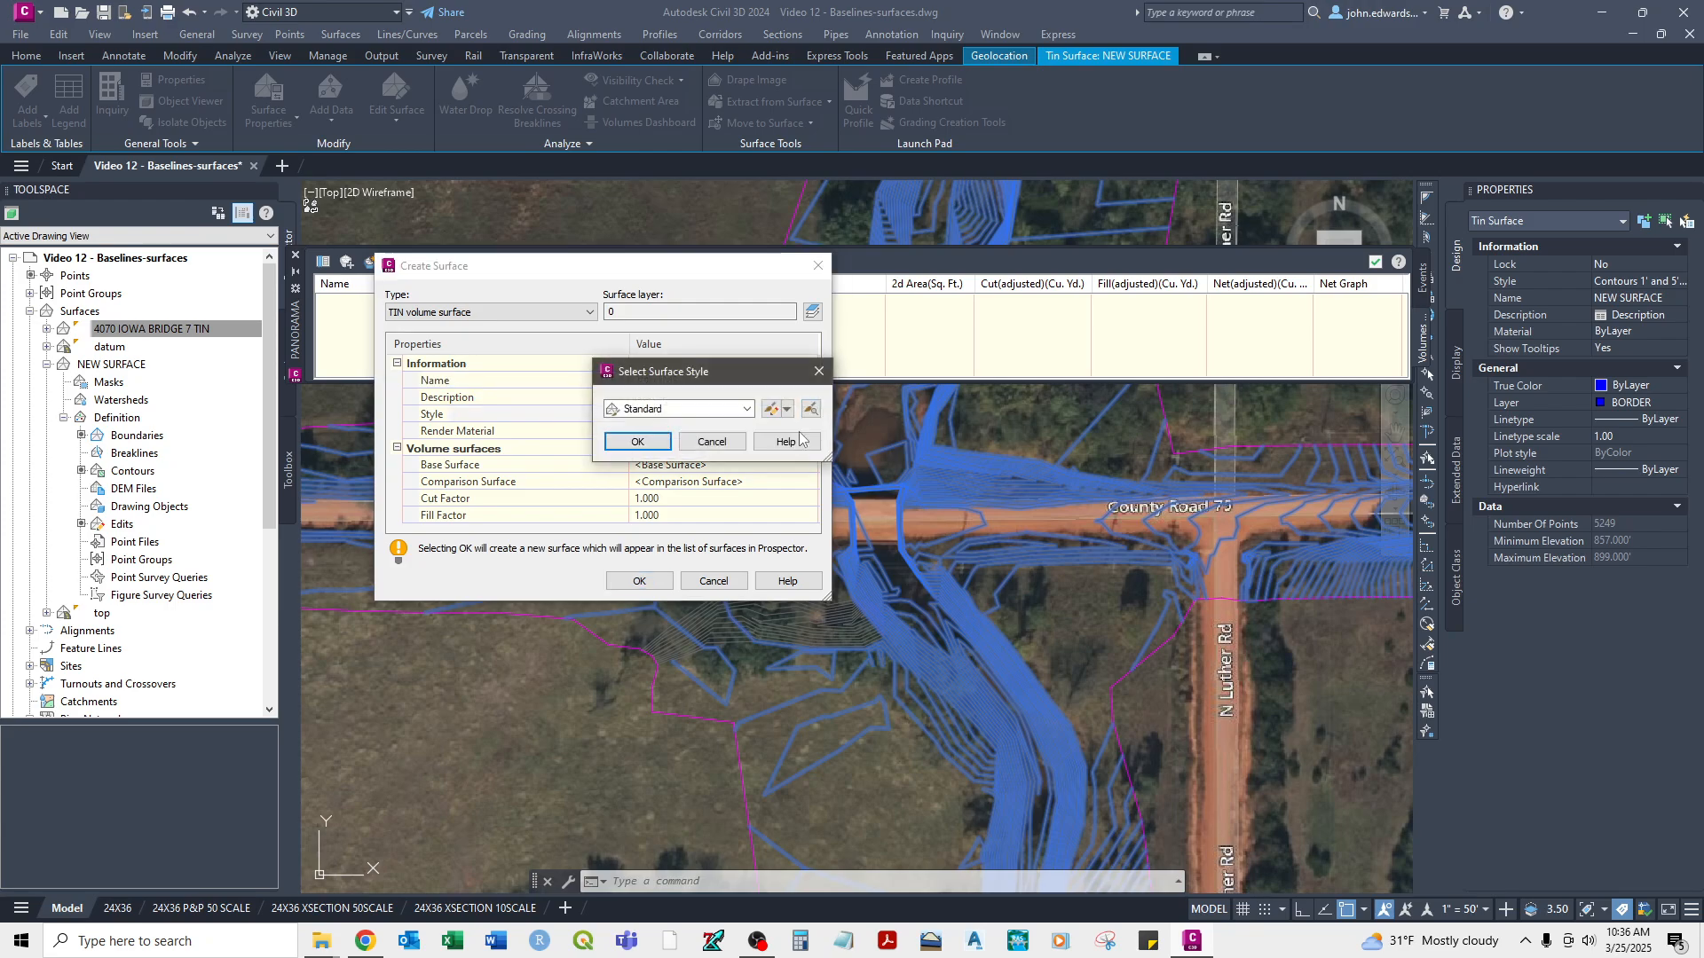
pyautogui.click(746, 410)
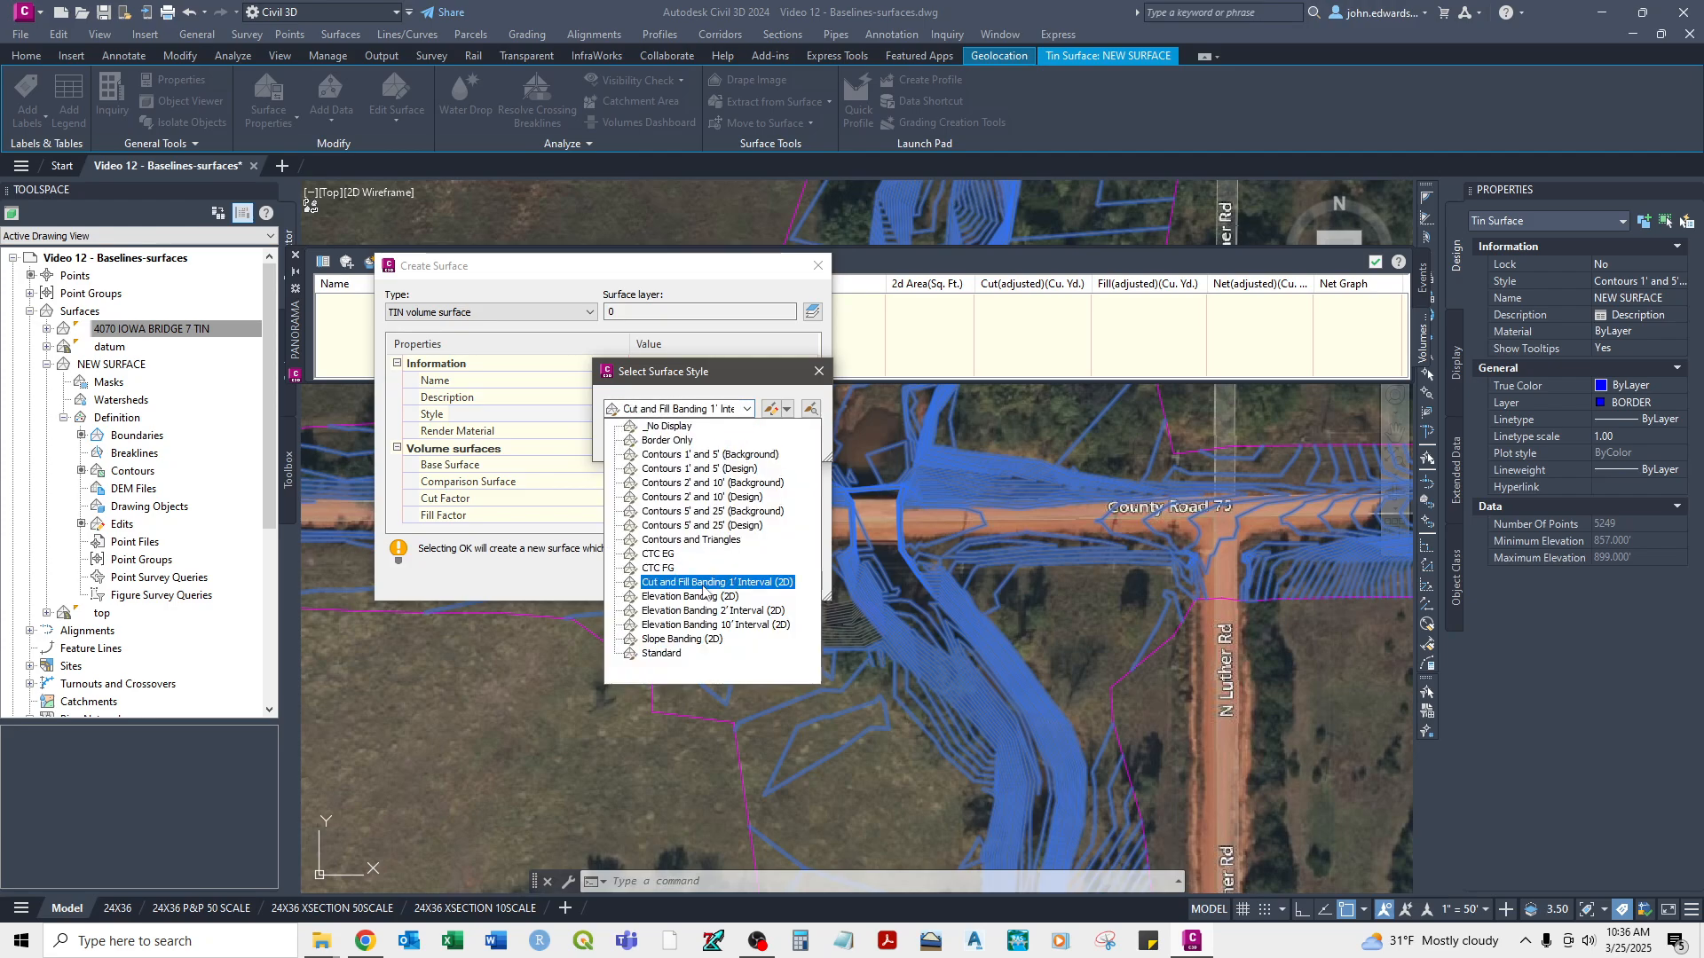
pyautogui.click(703, 584)
pyautogui.click(639, 442)
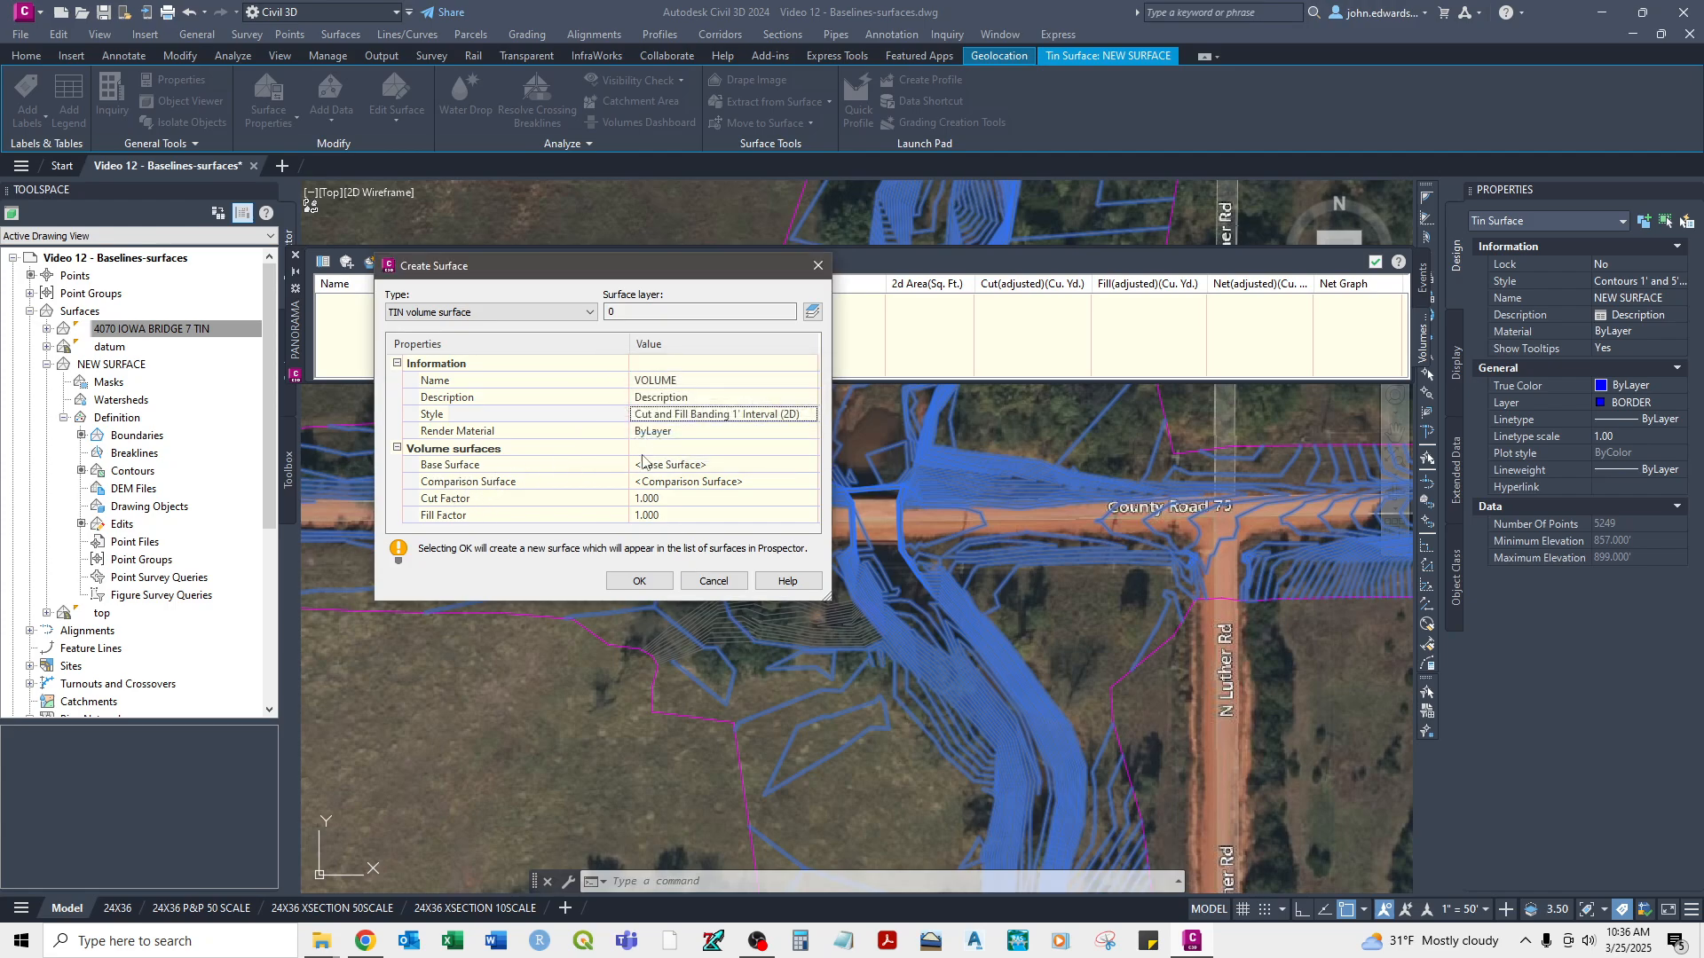
# Create the VOLUME surface with 4070 IOWA BRIDGE 7 TIN as base surface and NEW SURFACE as comparison surface.
pyautogui.click(750, 465)
pyautogui.click(810, 466)
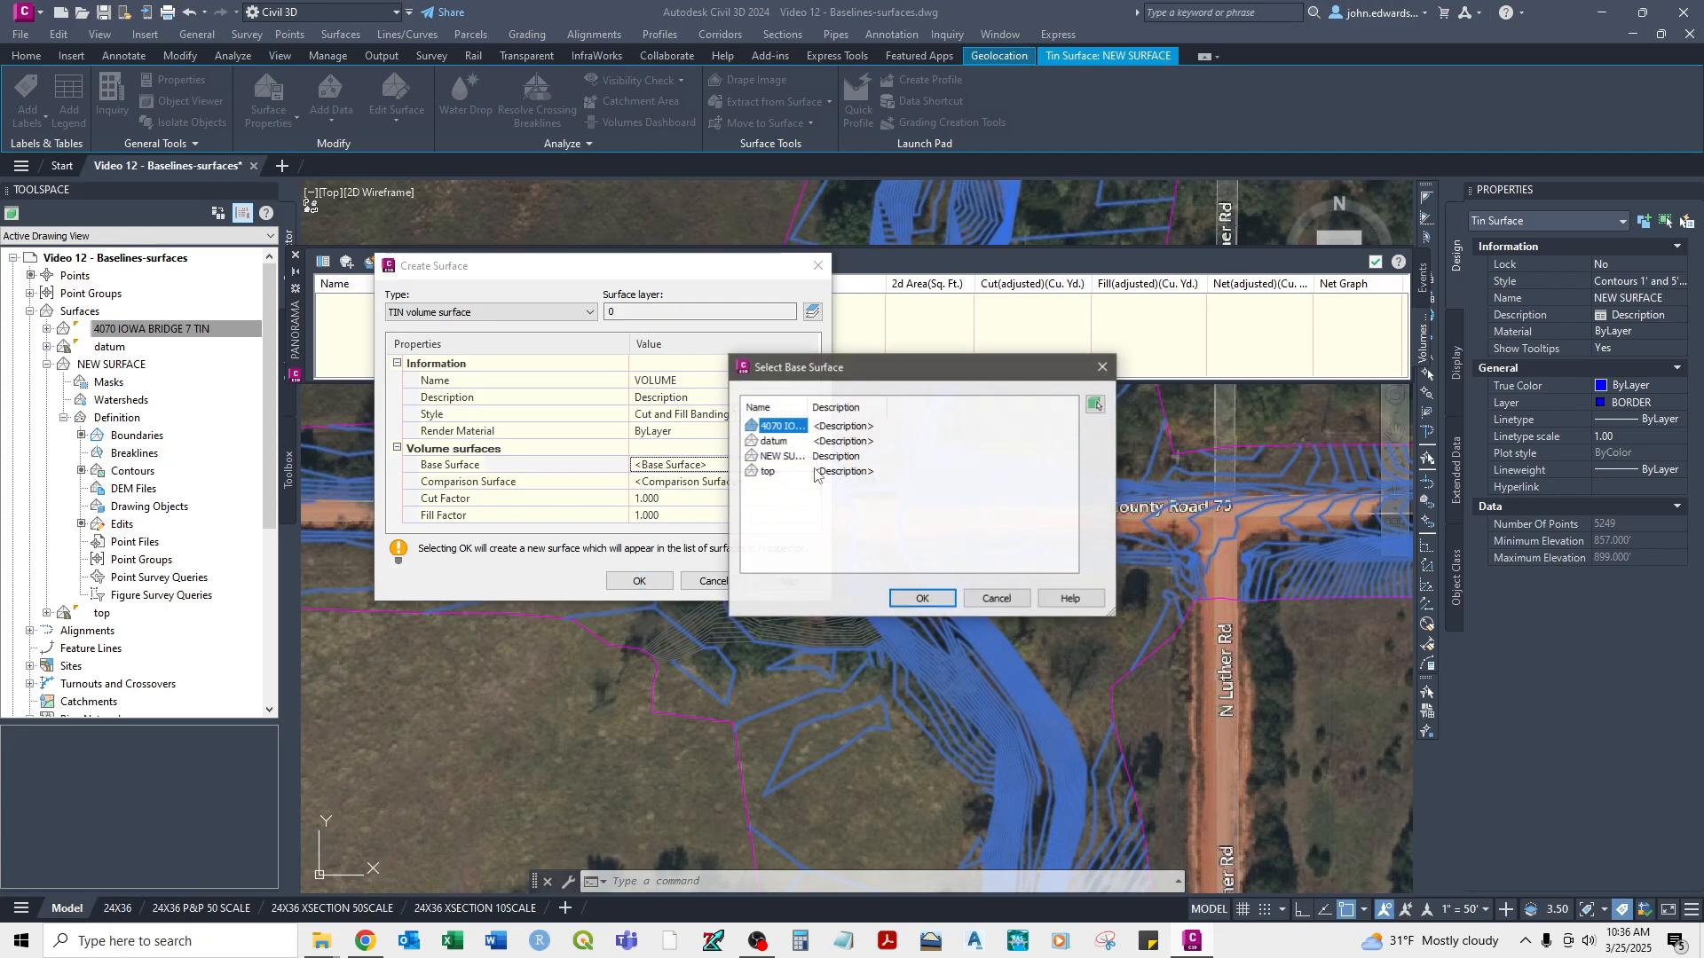
pyautogui.doubleClick(814, 403)
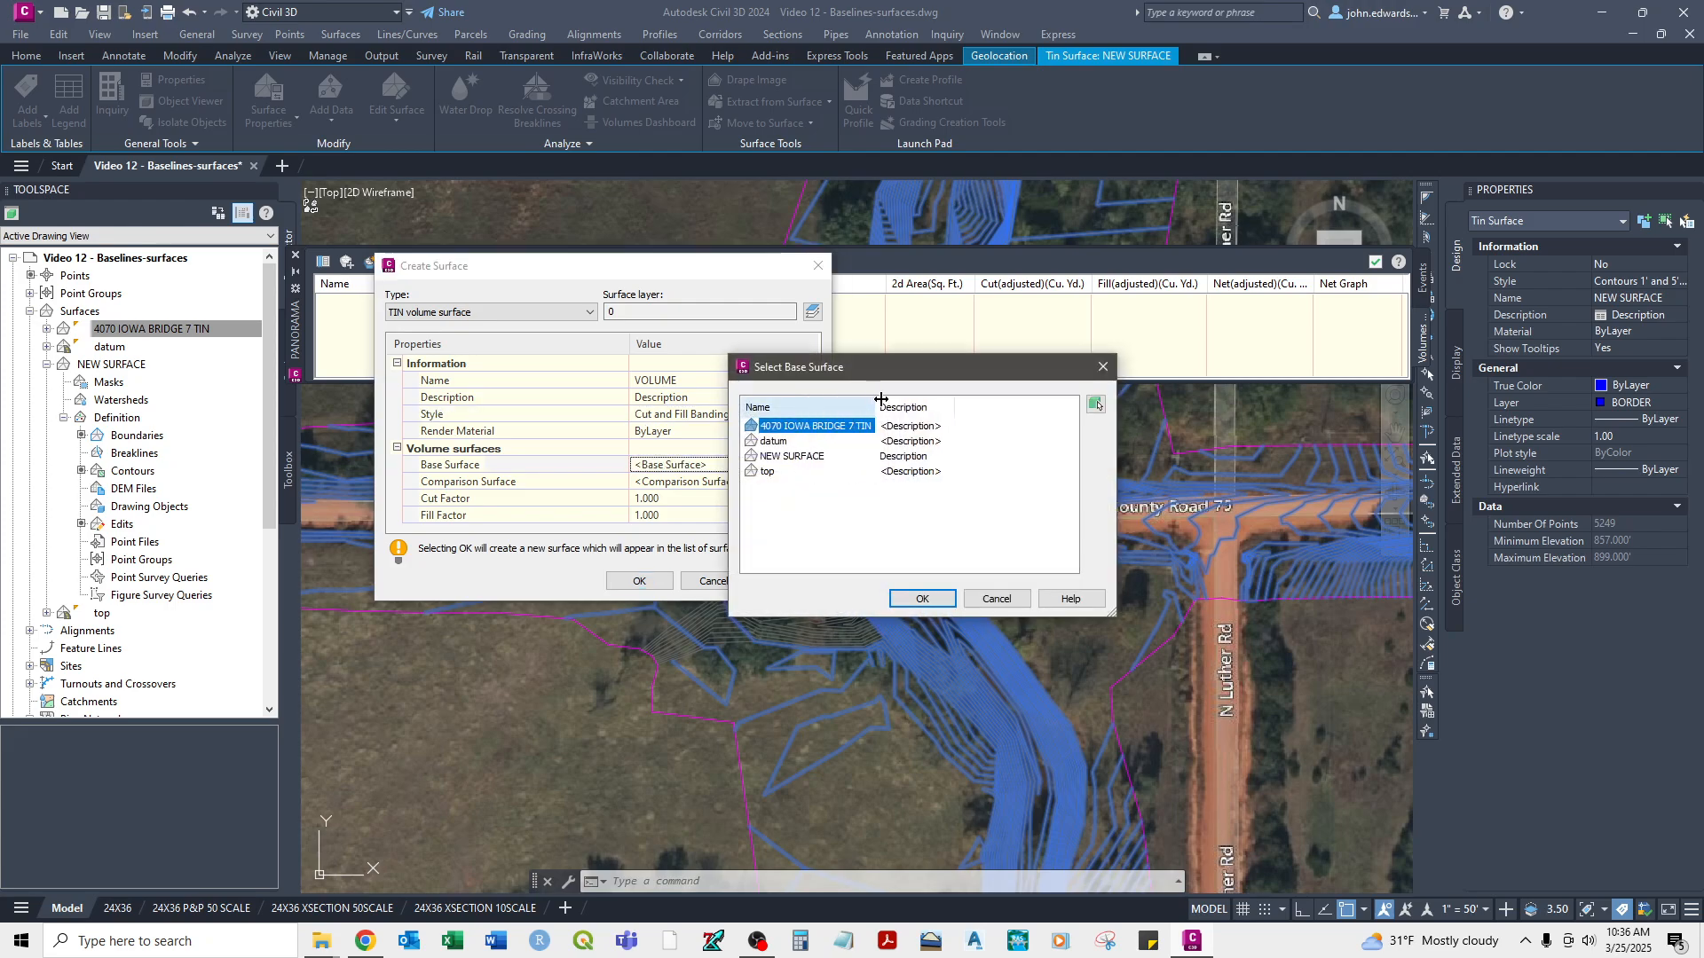
pyautogui.click(923, 599)
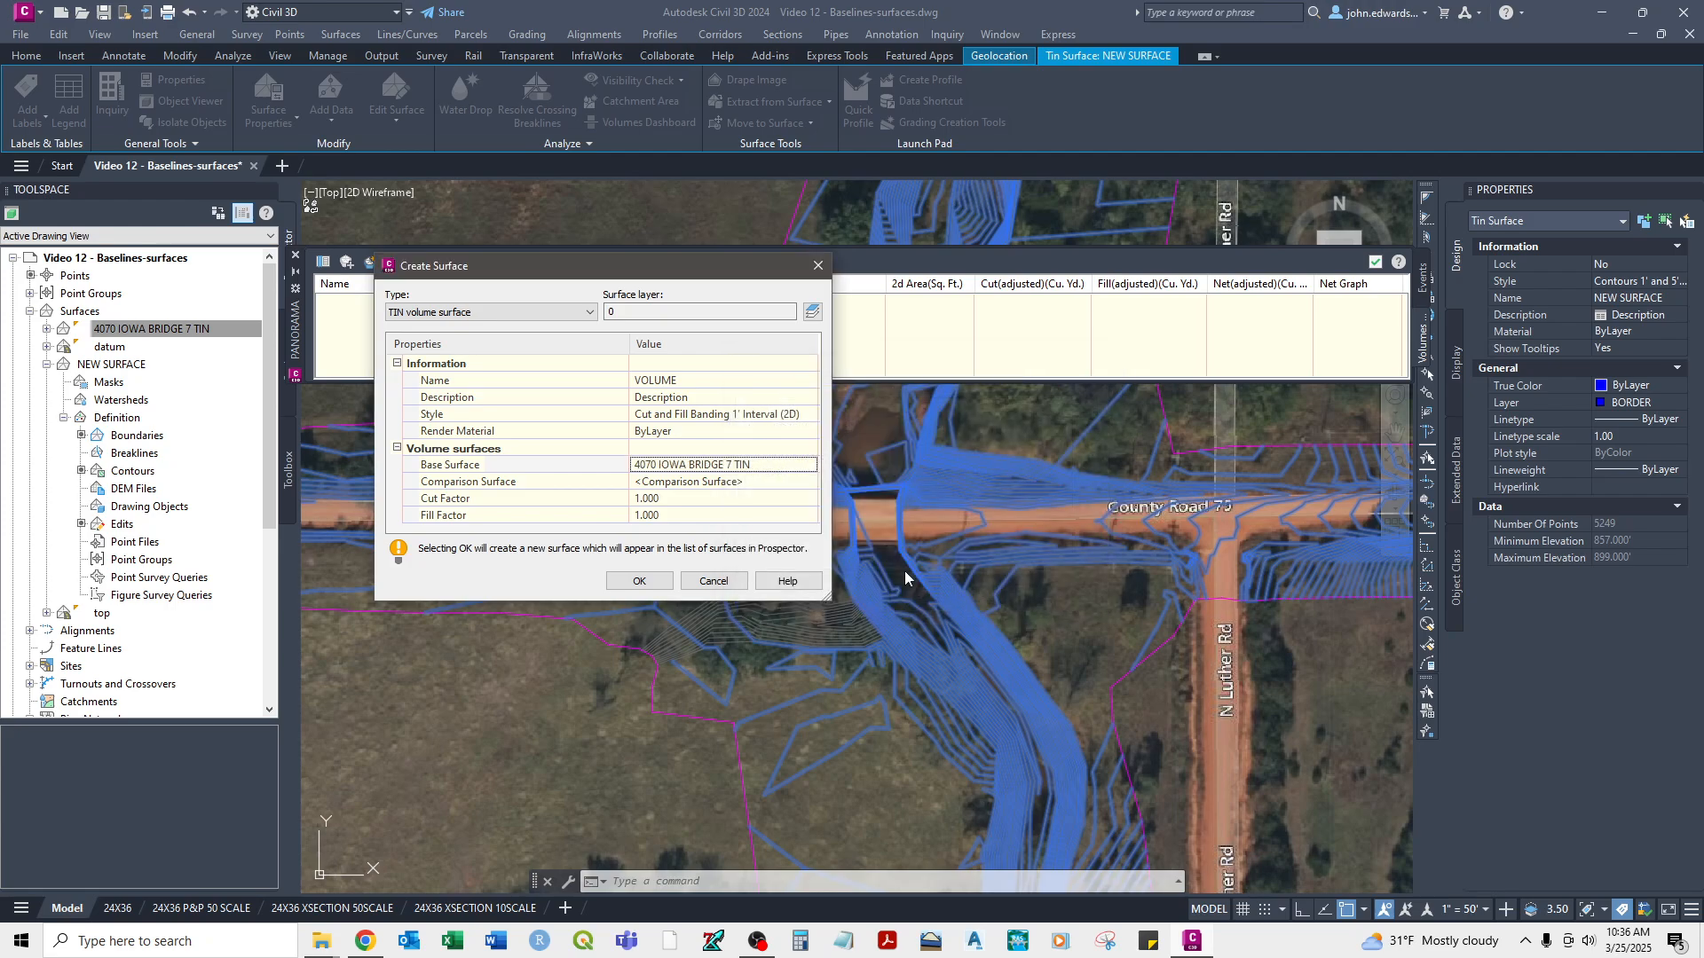
pyautogui.click(743, 482)
pyautogui.click(809, 481)
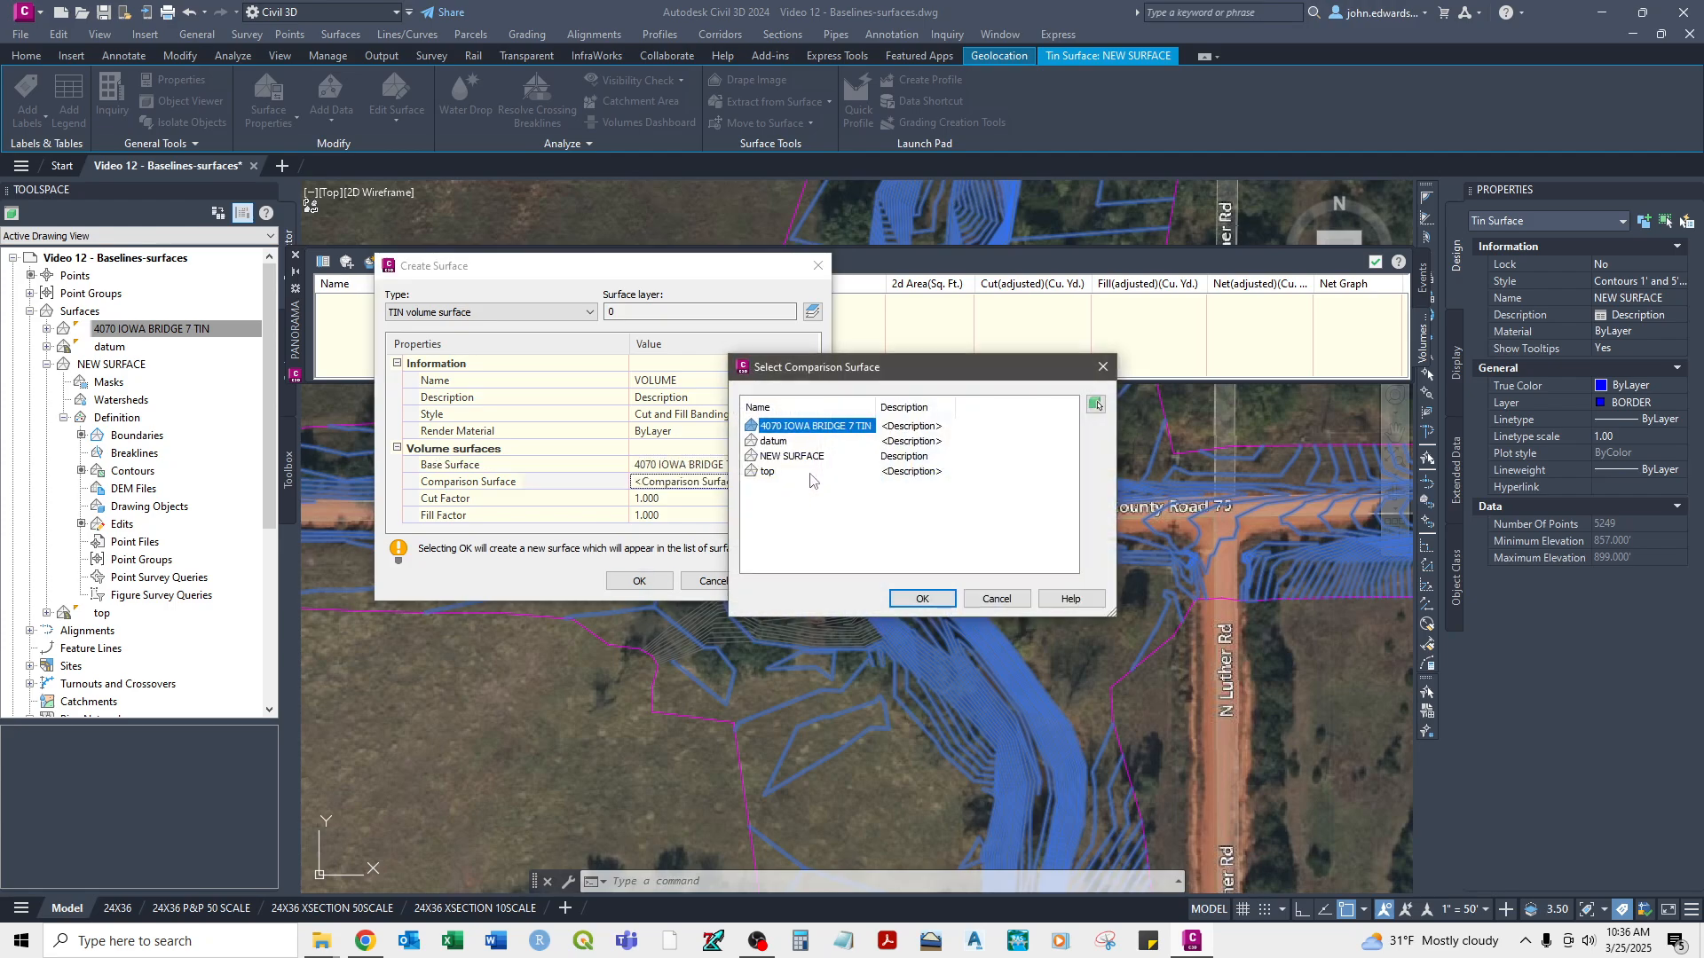
pyautogui.click(792, 456)
pyautogui.click(898, 592)
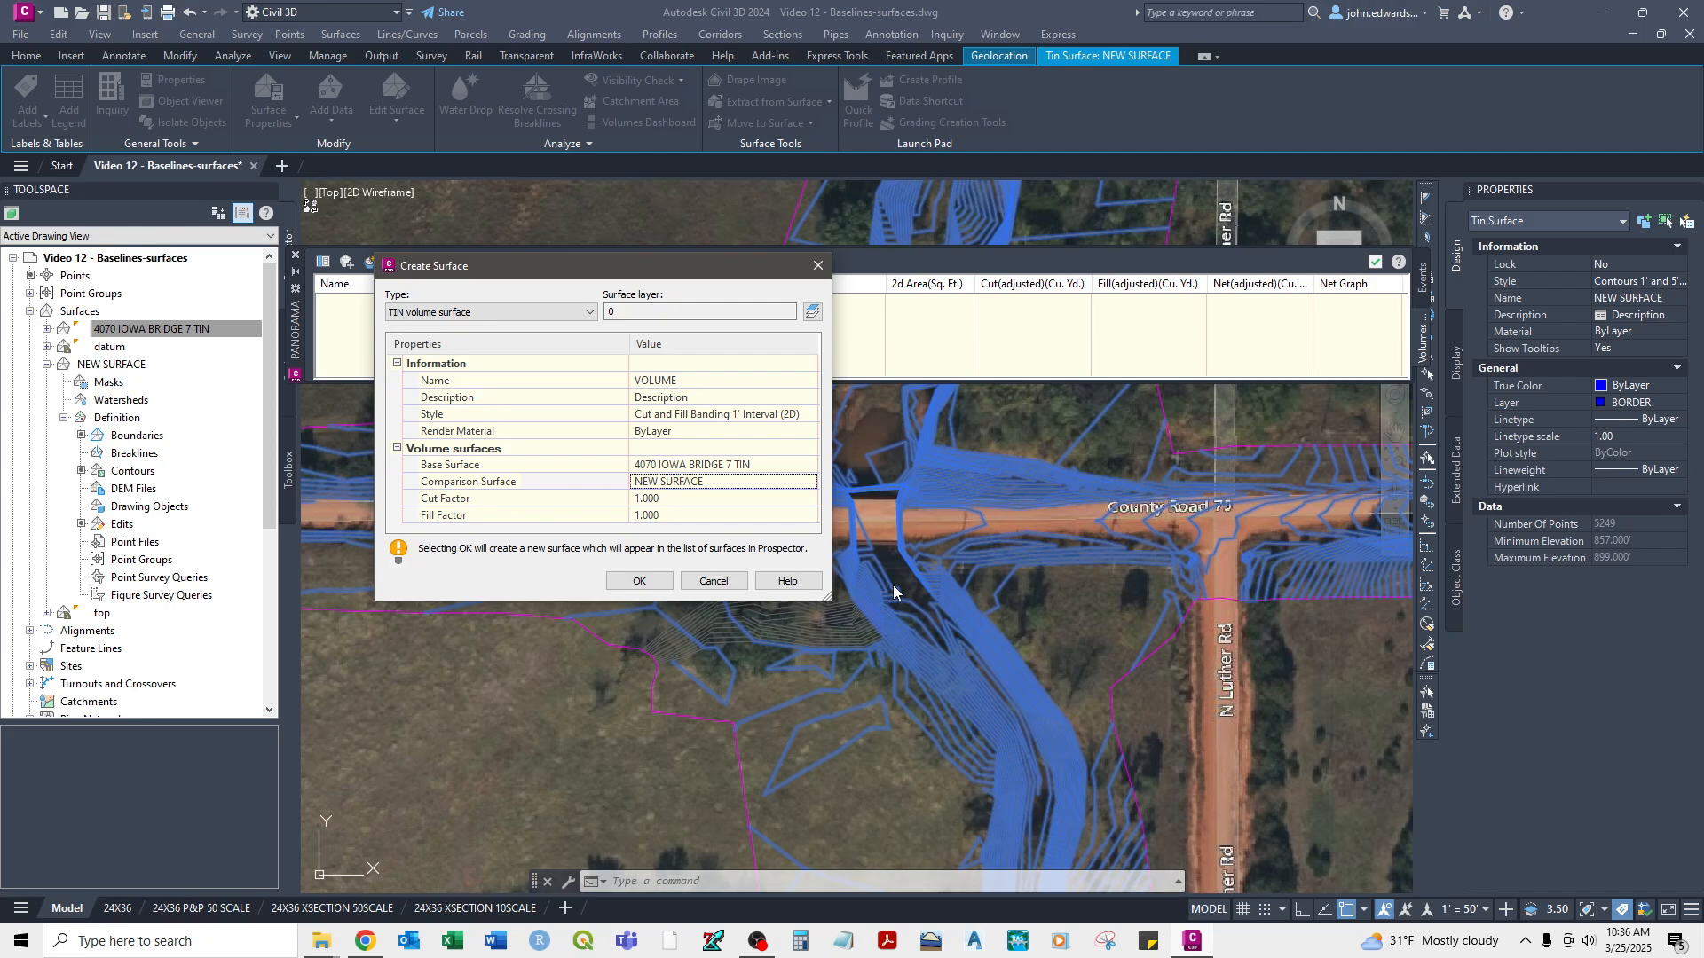
pyautogui.click(639, 581)
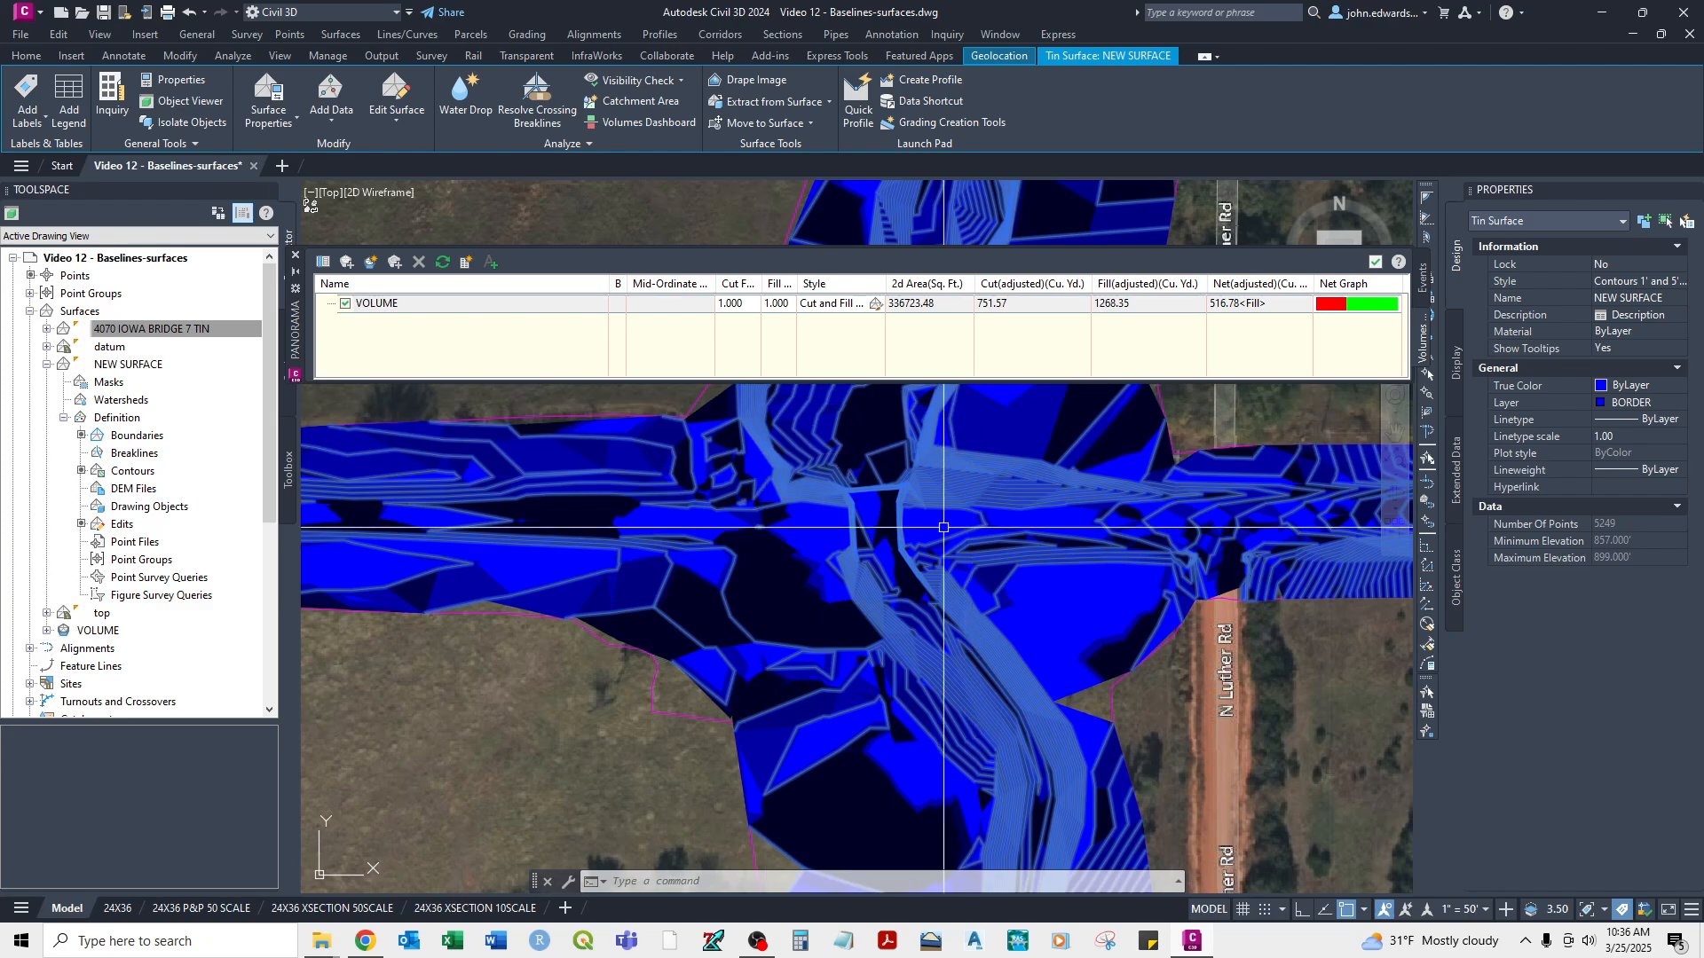
# Review the VOLUME surface's cut and fill quantities and banding near the bridge, and close the Volumes Dashboard.
pyautogui.moveTo(896, 719); pyautogui.dragTo(858, 612, button='middle')
pyautogui.scroll(2, 758, 499)
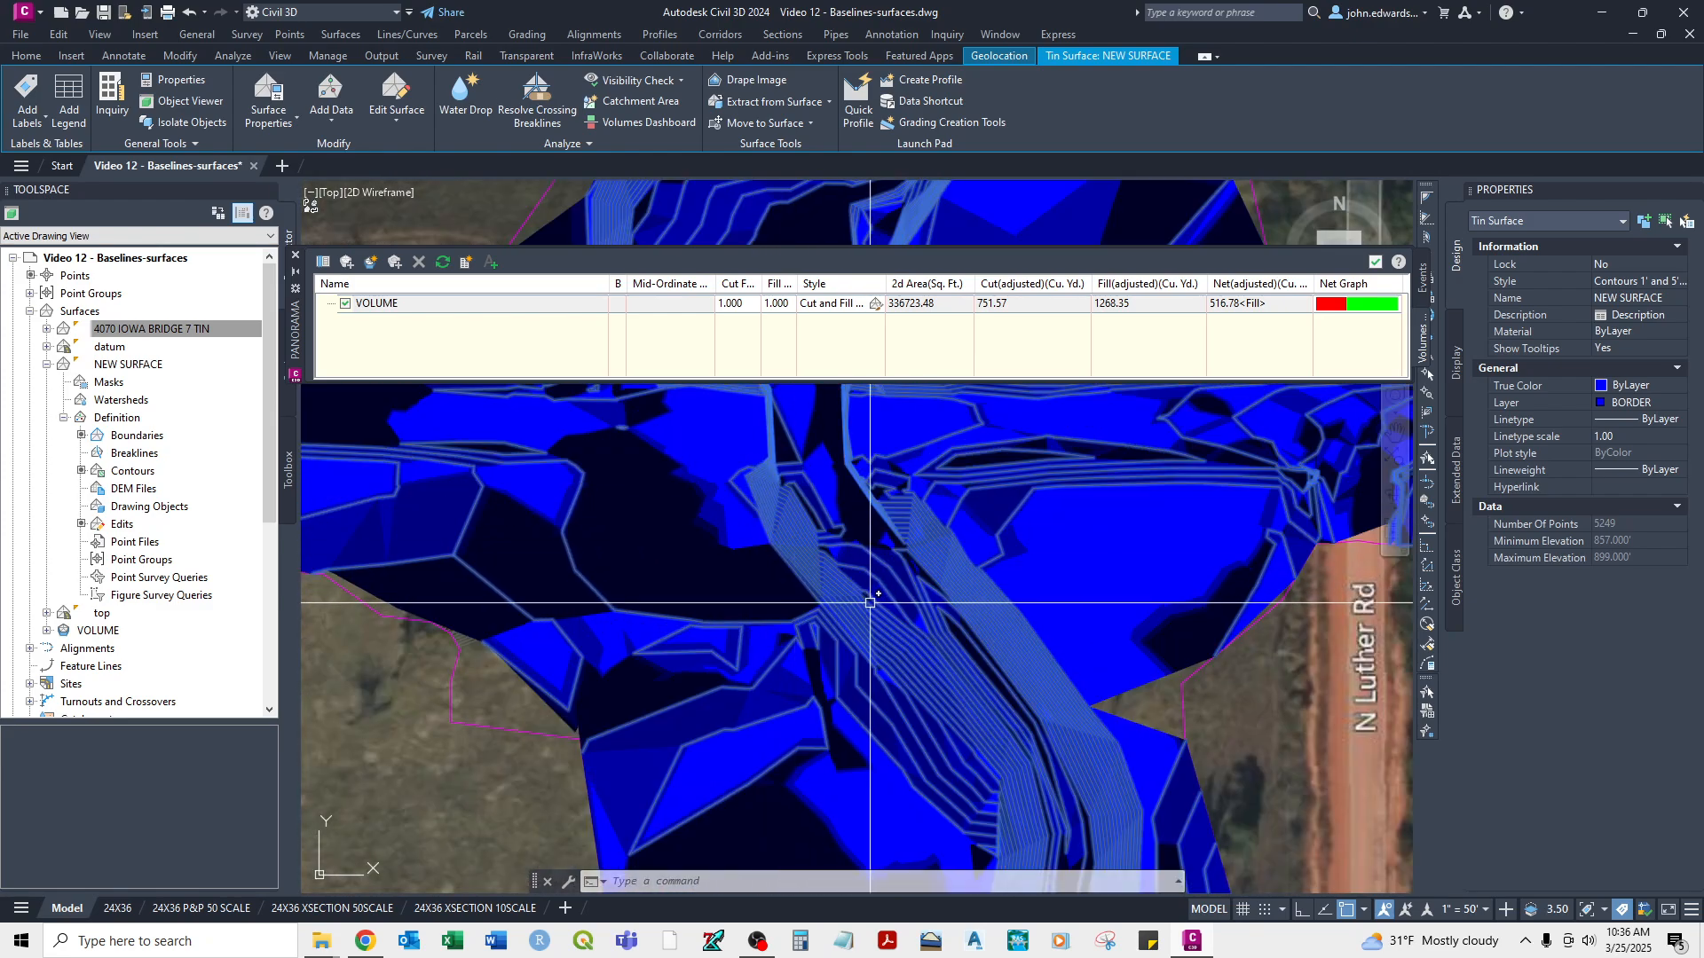
pyautogui.click(1148, 312)
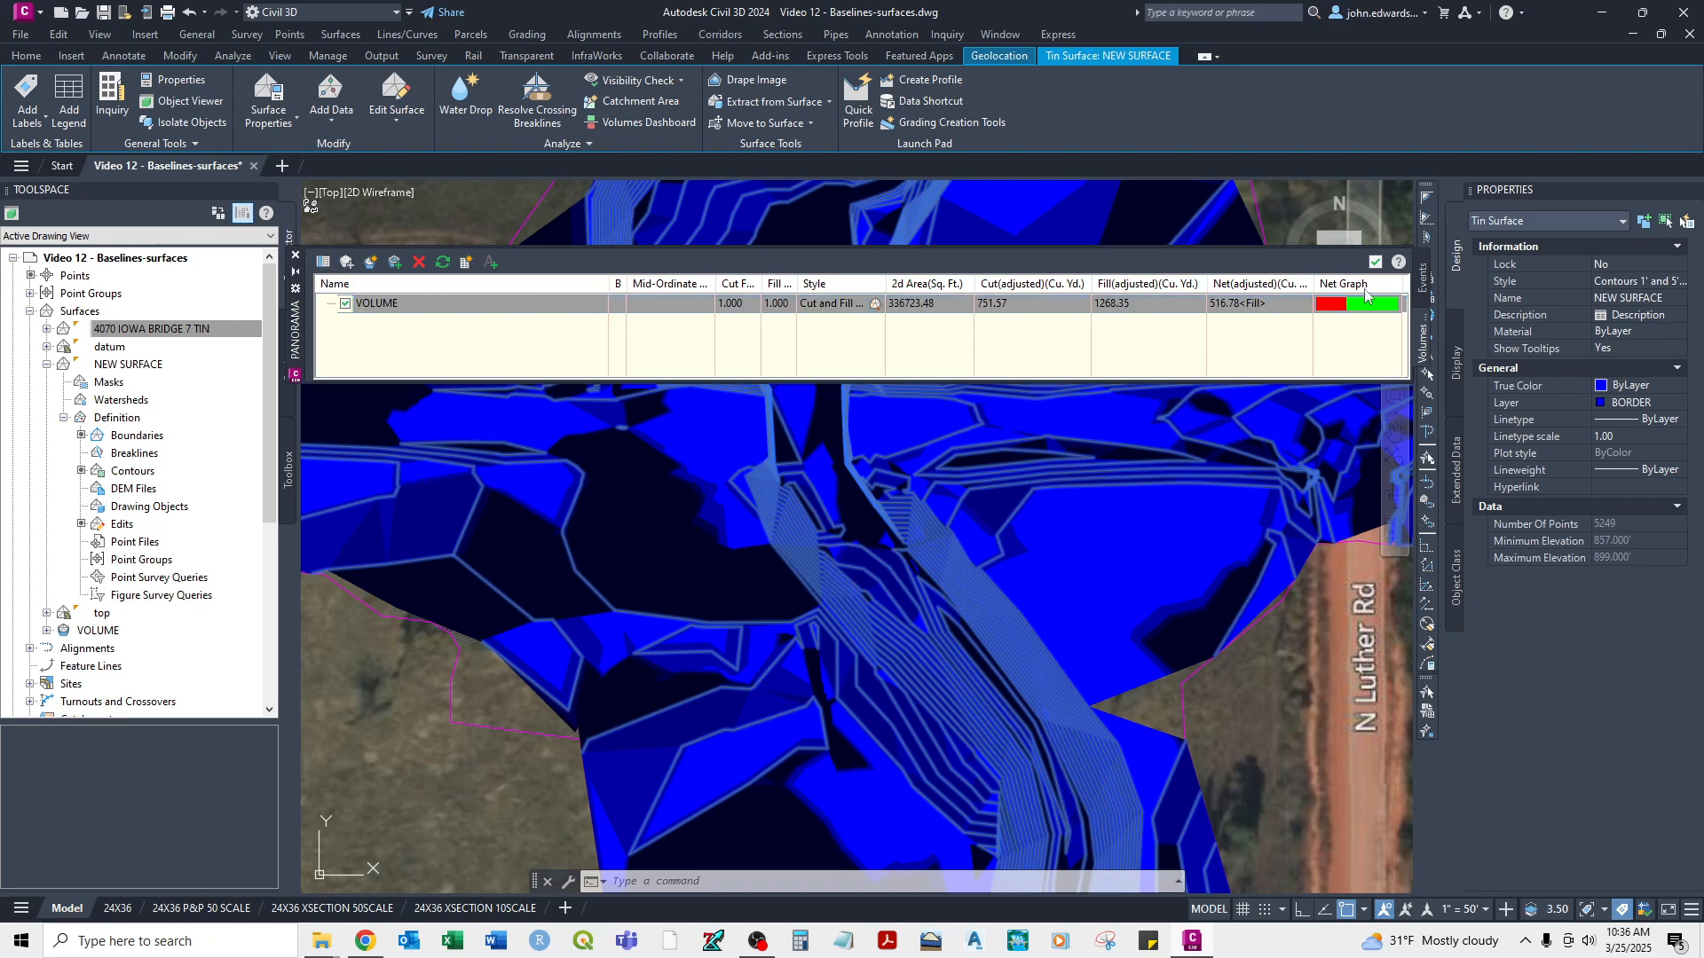
pyautogui.click(297, 260)
pyautogui.scroll(-6, 704, 620)
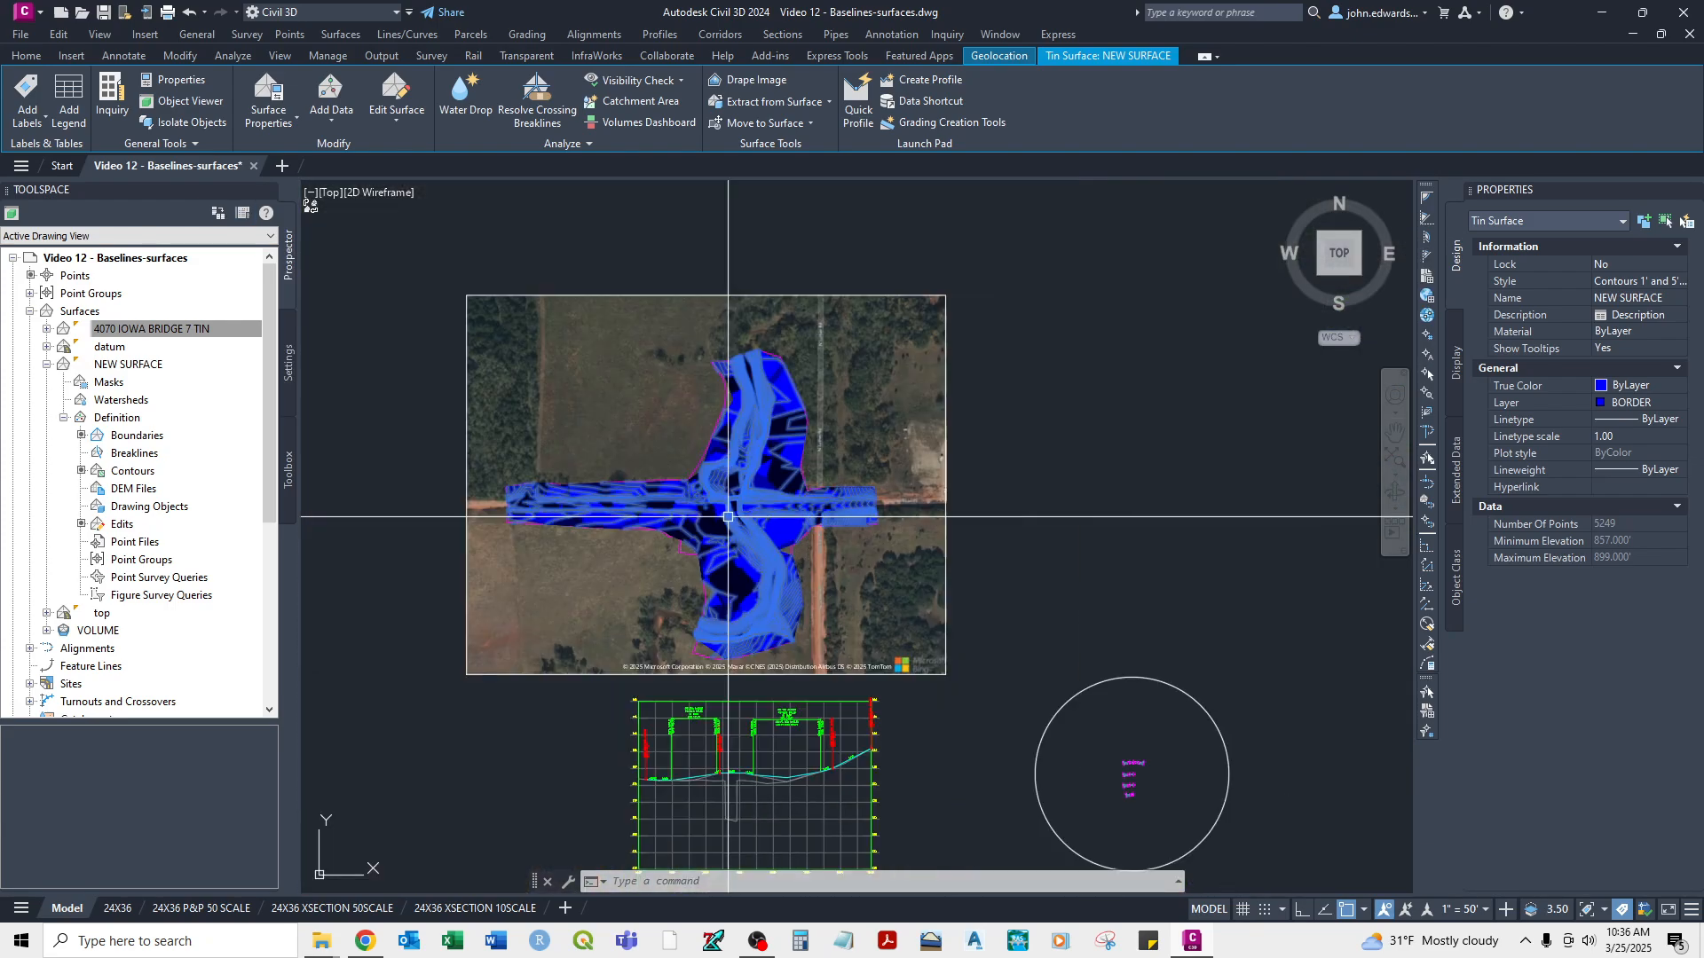
pyautogui.scroll(4, 621, 577)
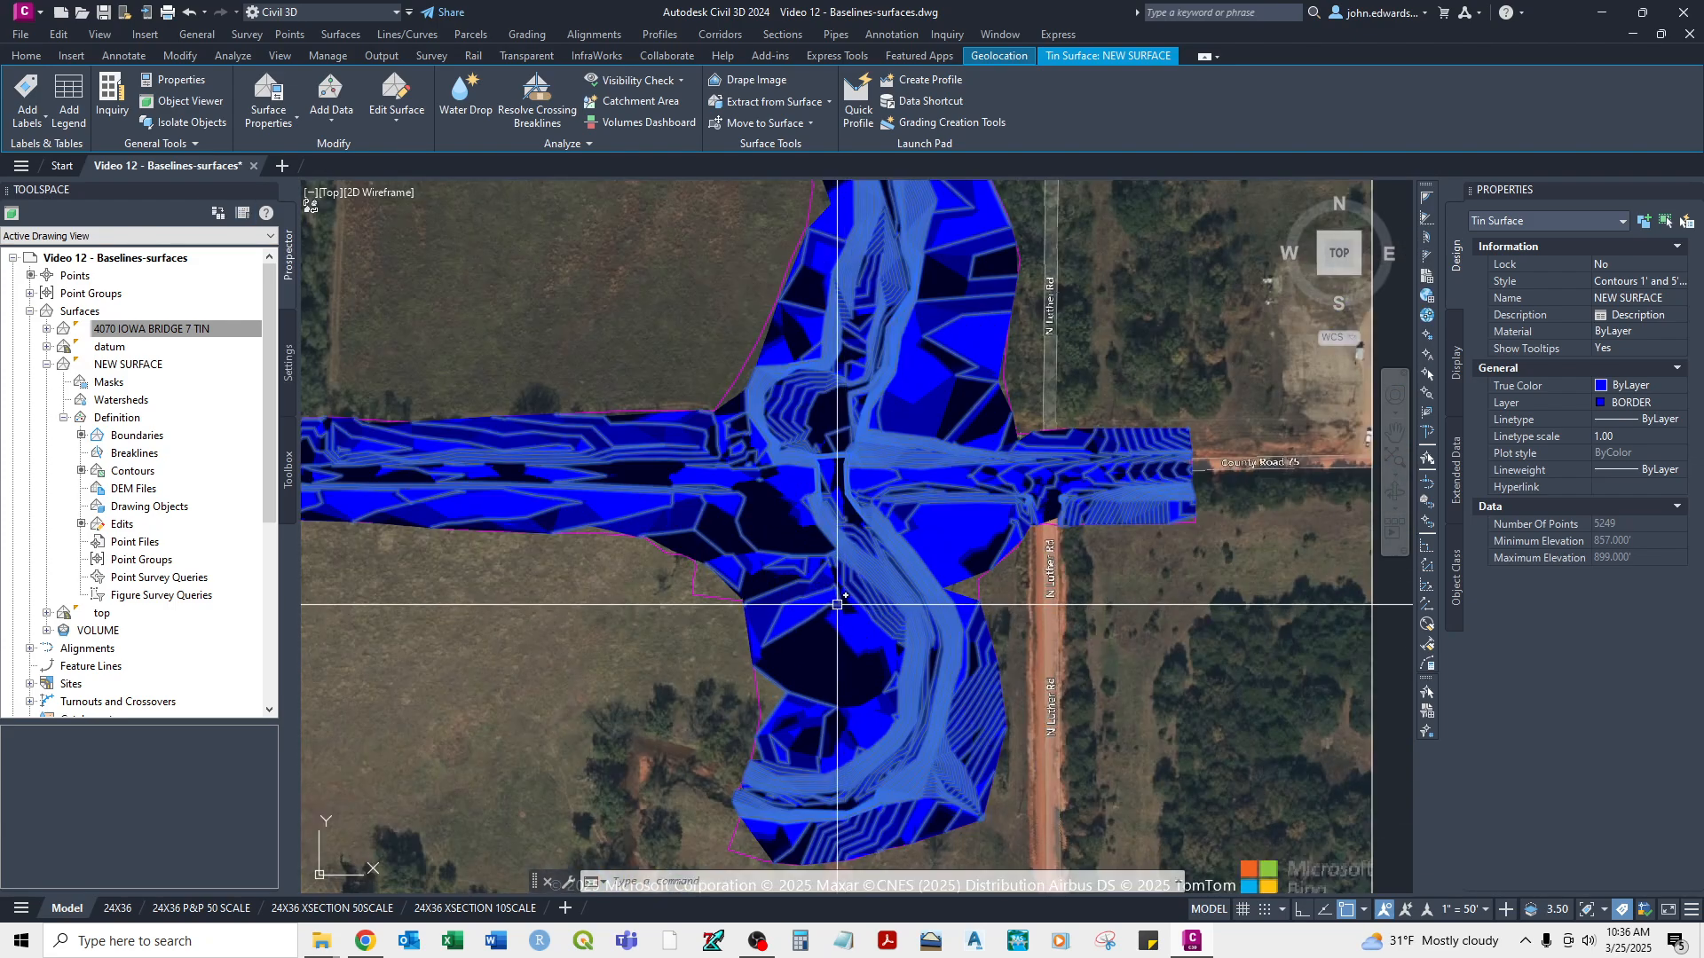
# Set the VOLUME surface's style to Contours 1' and 5' (Background).
pyautogui.click(229, 331)
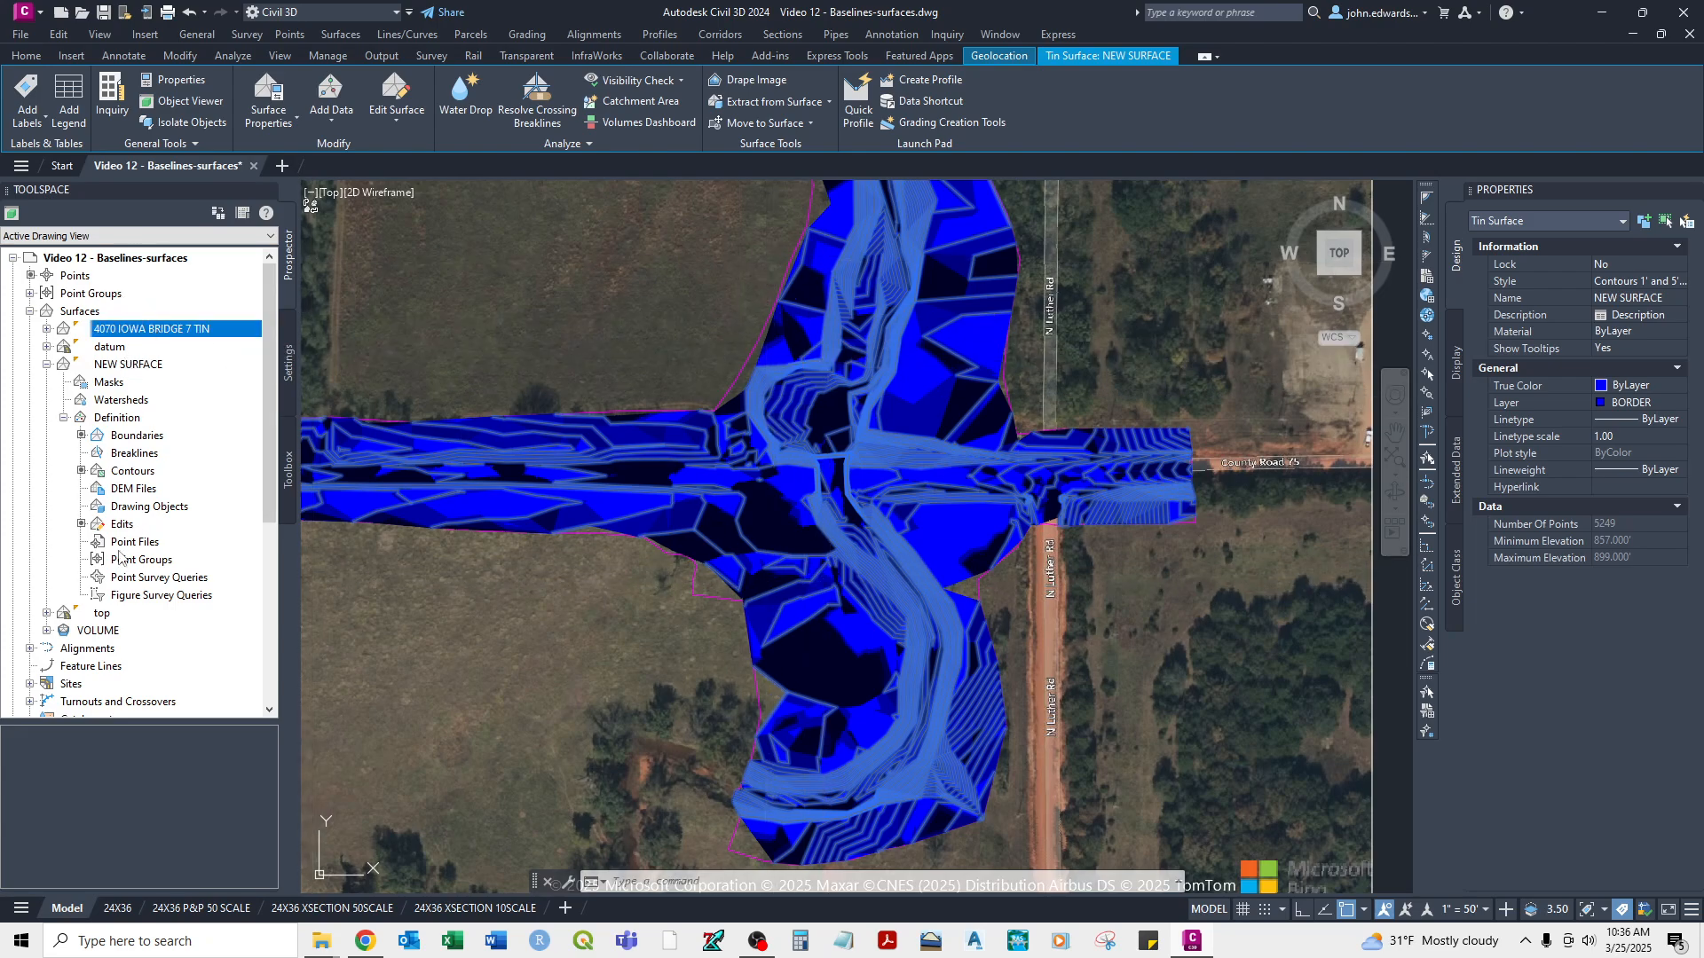
pyautogui.rightClick(98, 630)
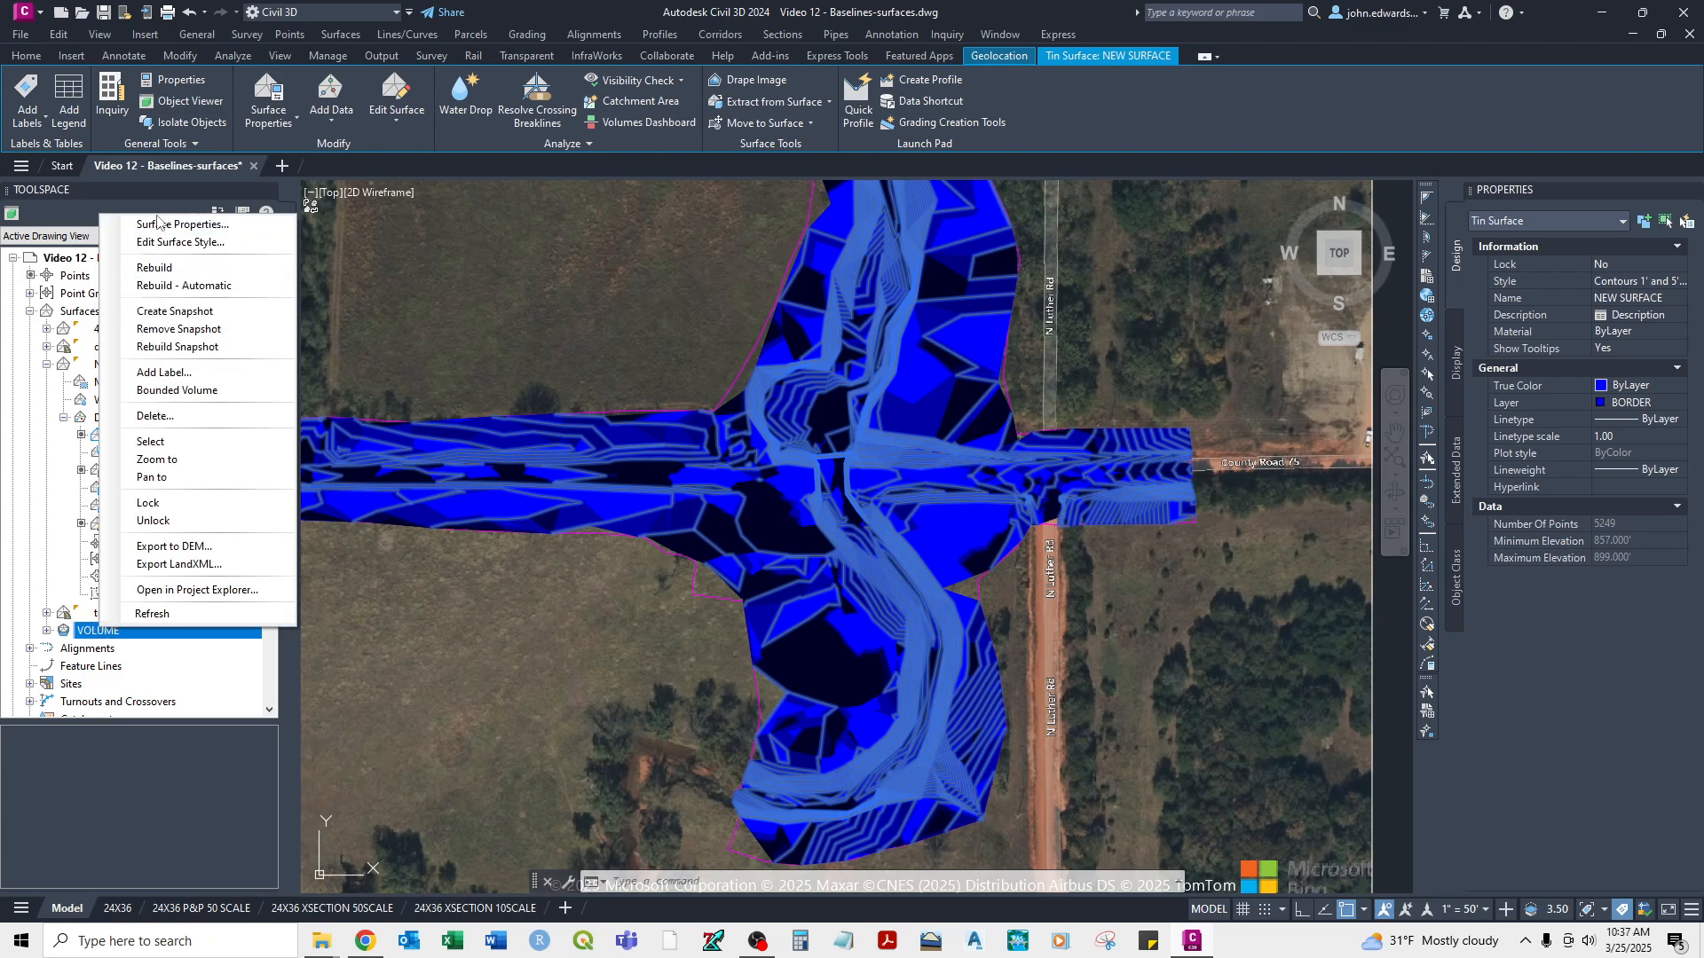
pyautogui.click(158, 224)
pyautogui.click(1107, 493)
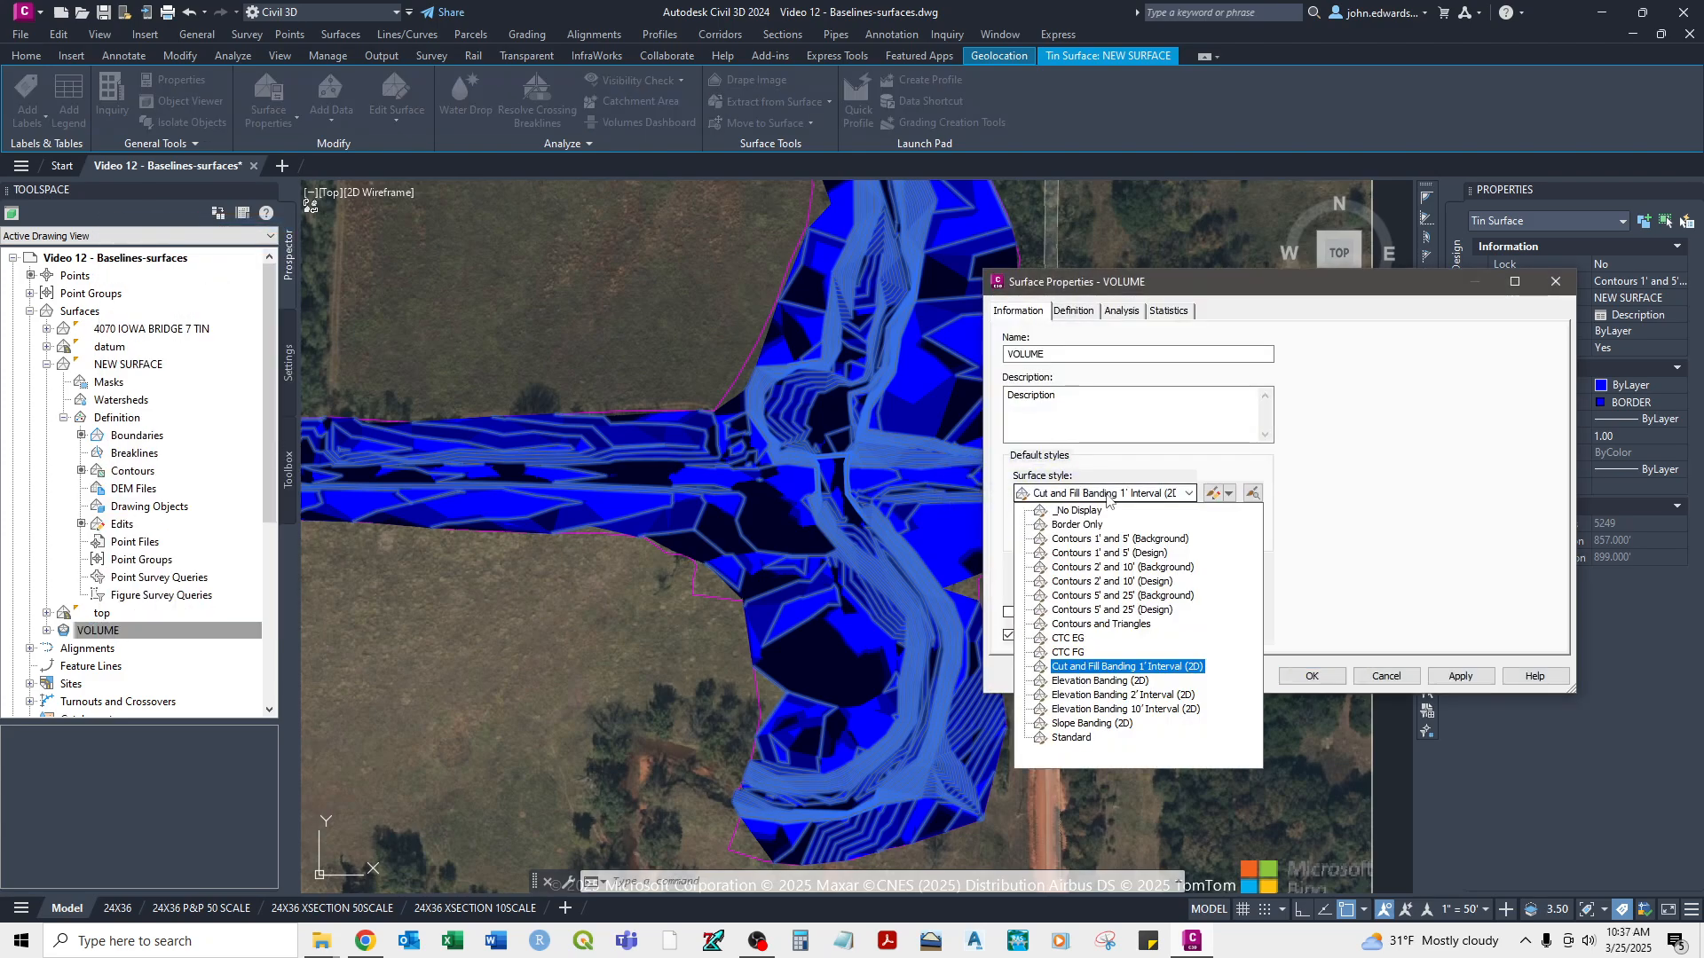
pyautogui.click(1090, 512)
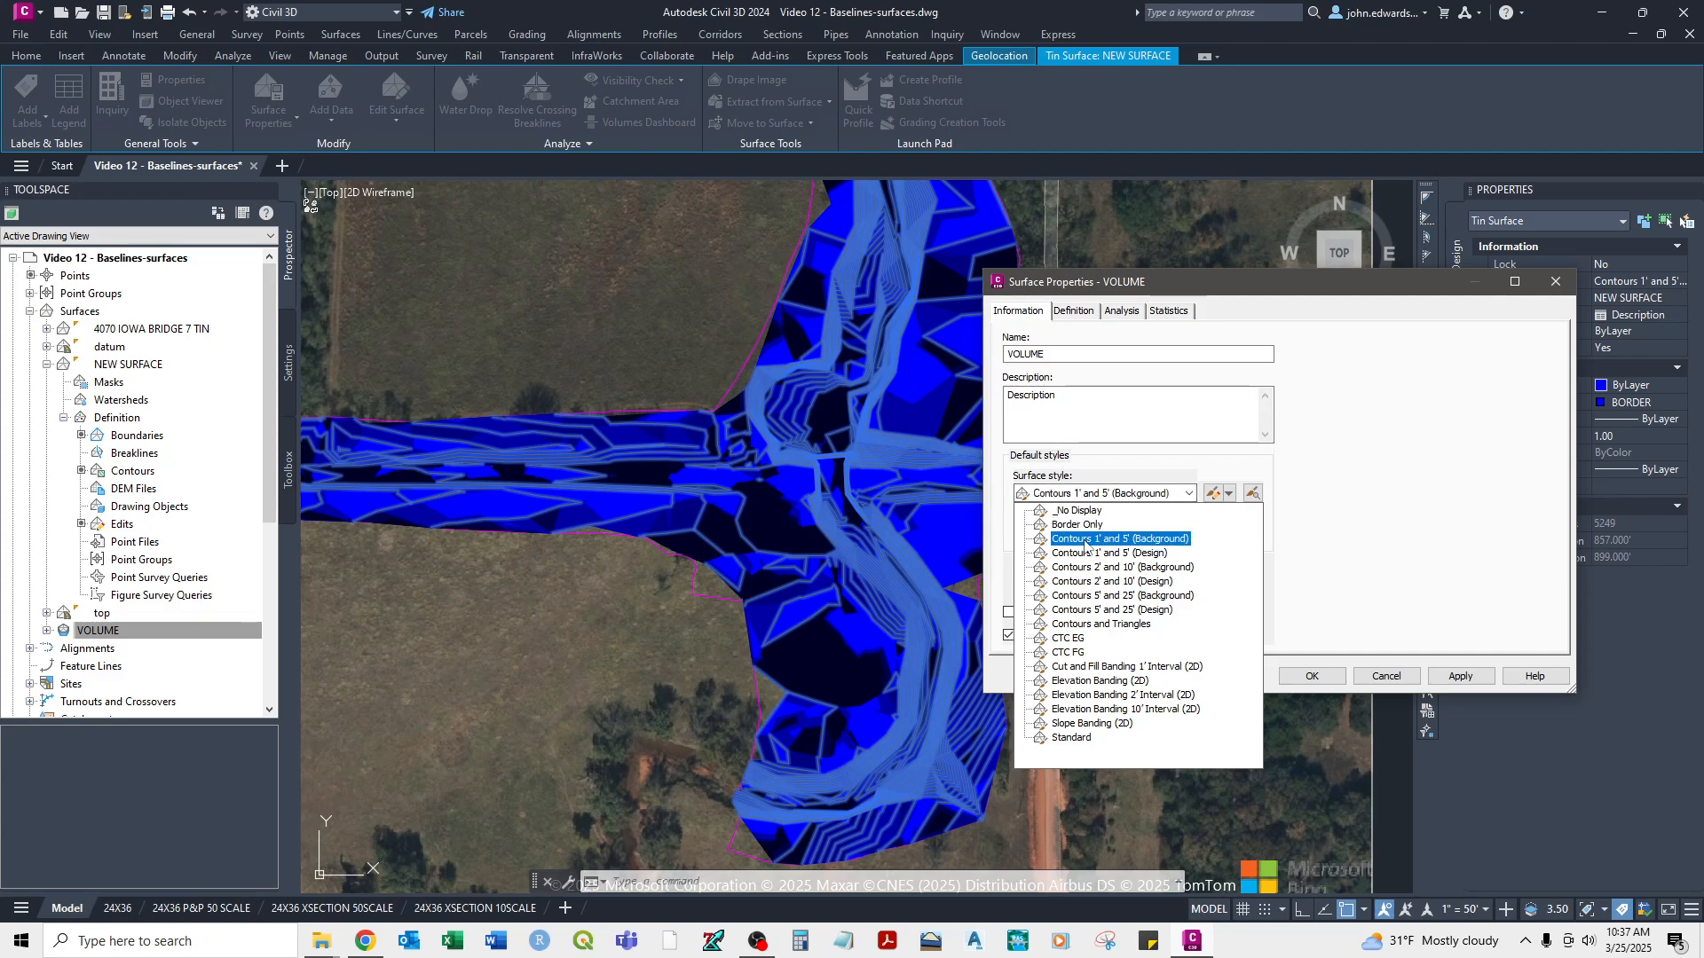
pyautogui.click(1120, 539)
pyautogui.click(1313, 676)
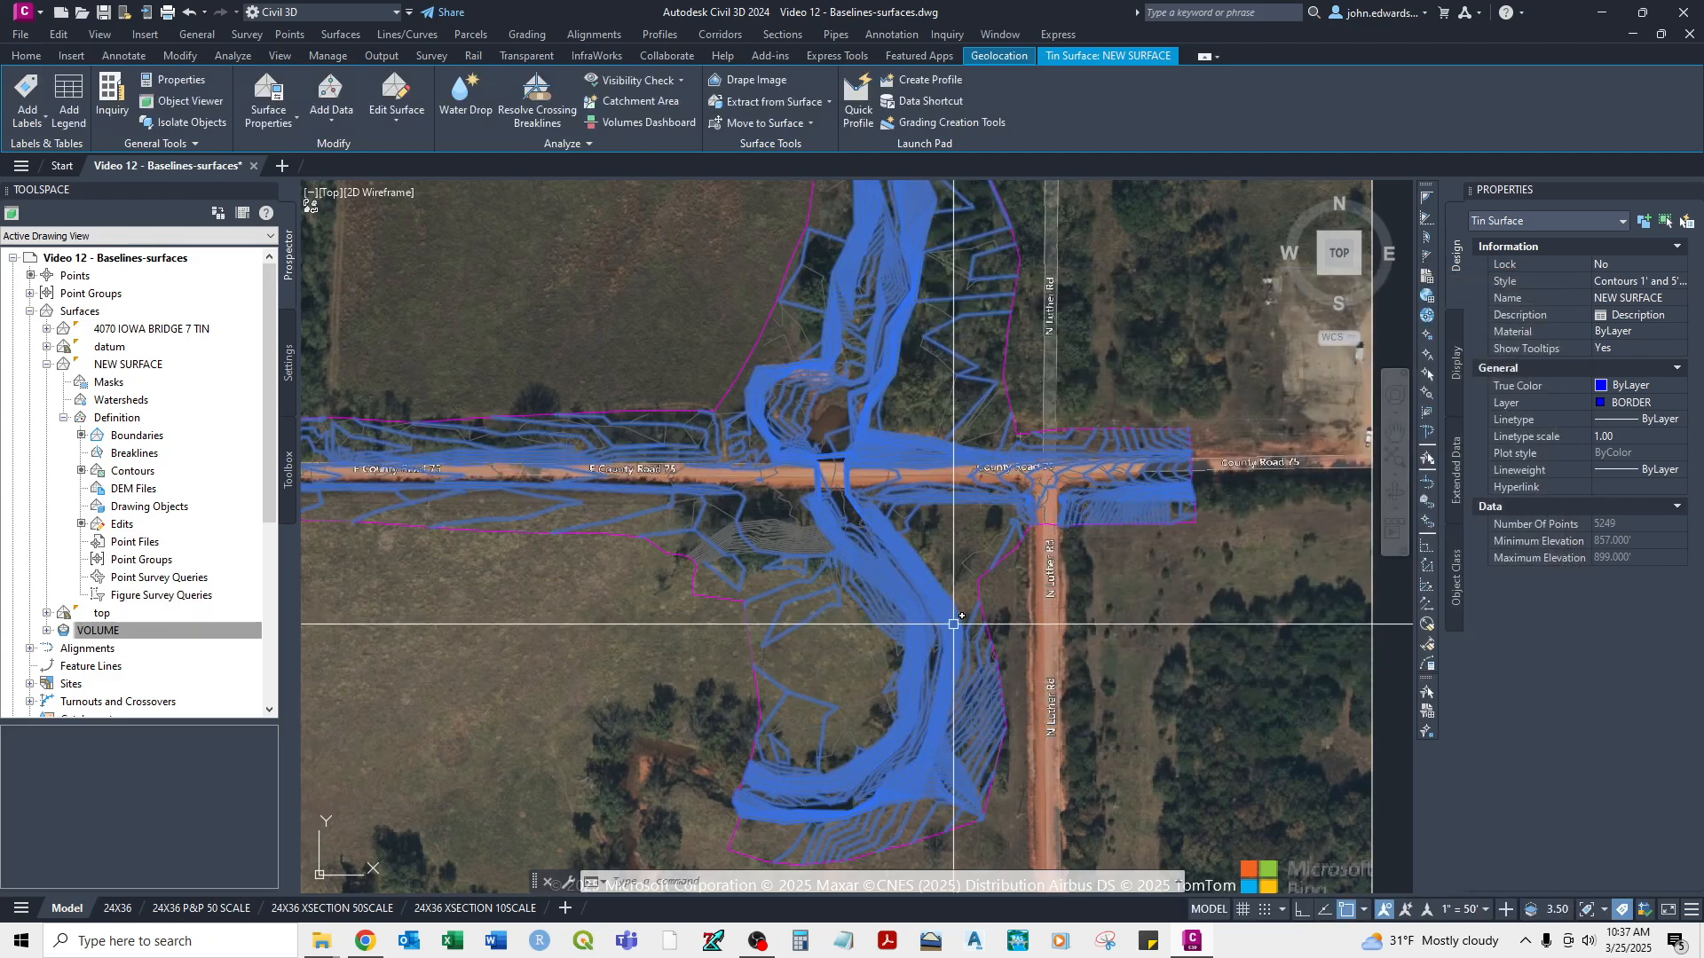
pyautogui.scroll(3, 830, 484)
pyautogui.moveTo(830, 483); pyautogui.dragTo(803, 449, button='middle')
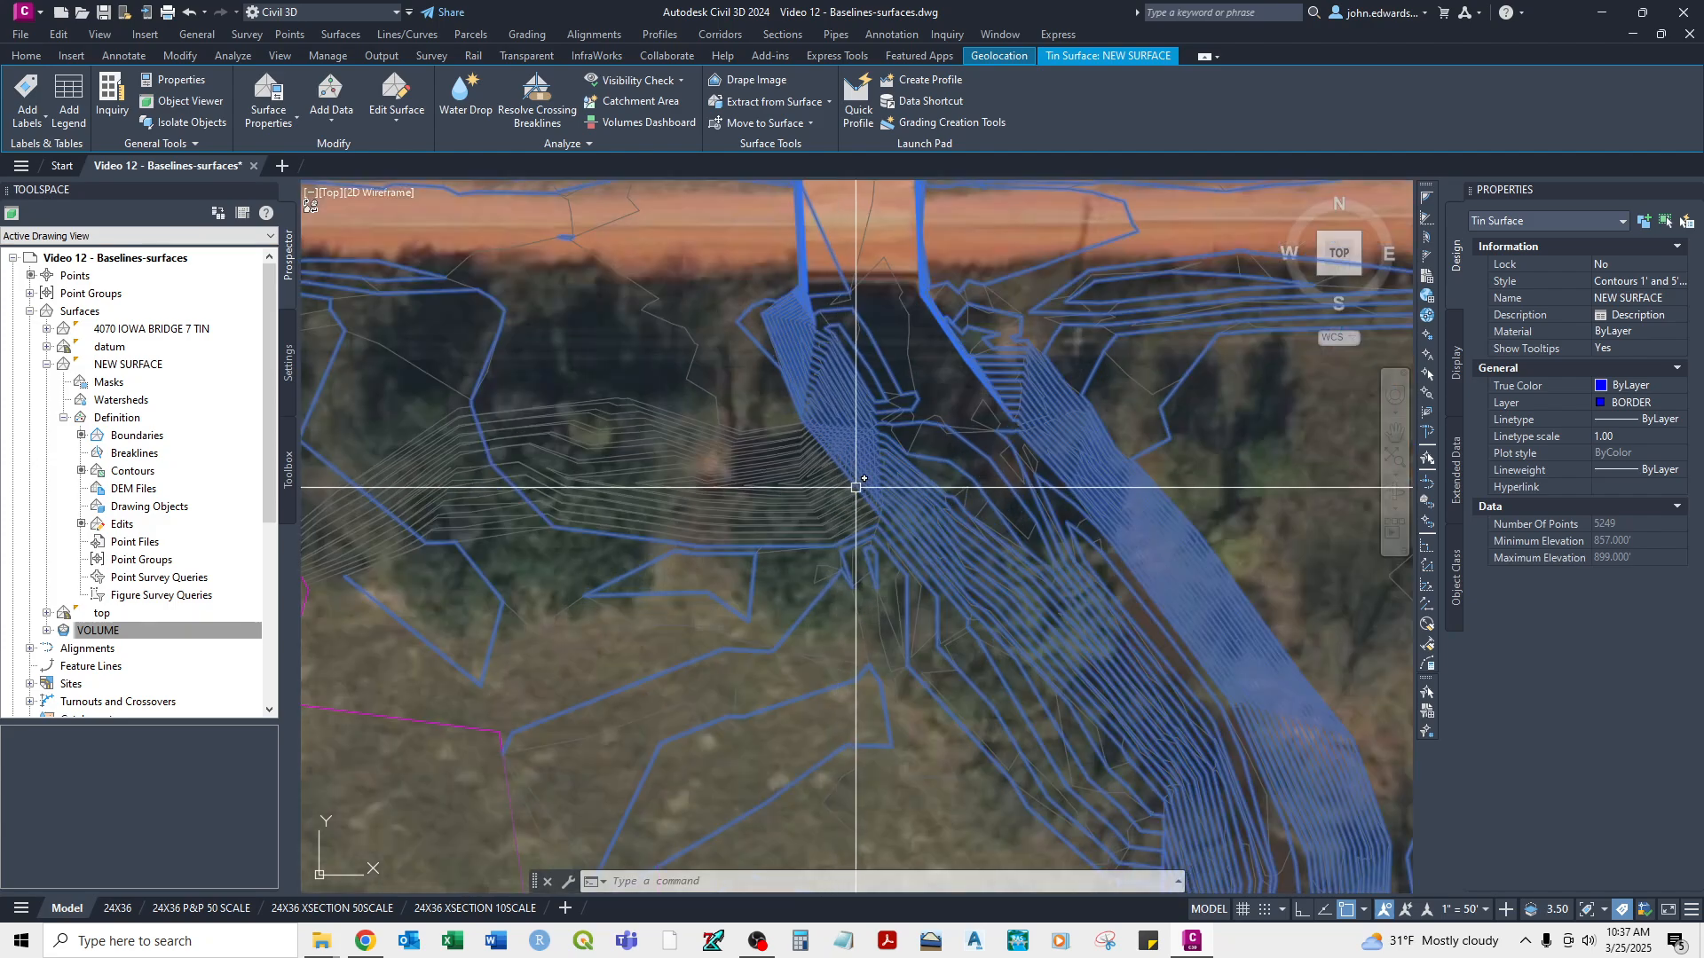
pyautogui.press('Escape')
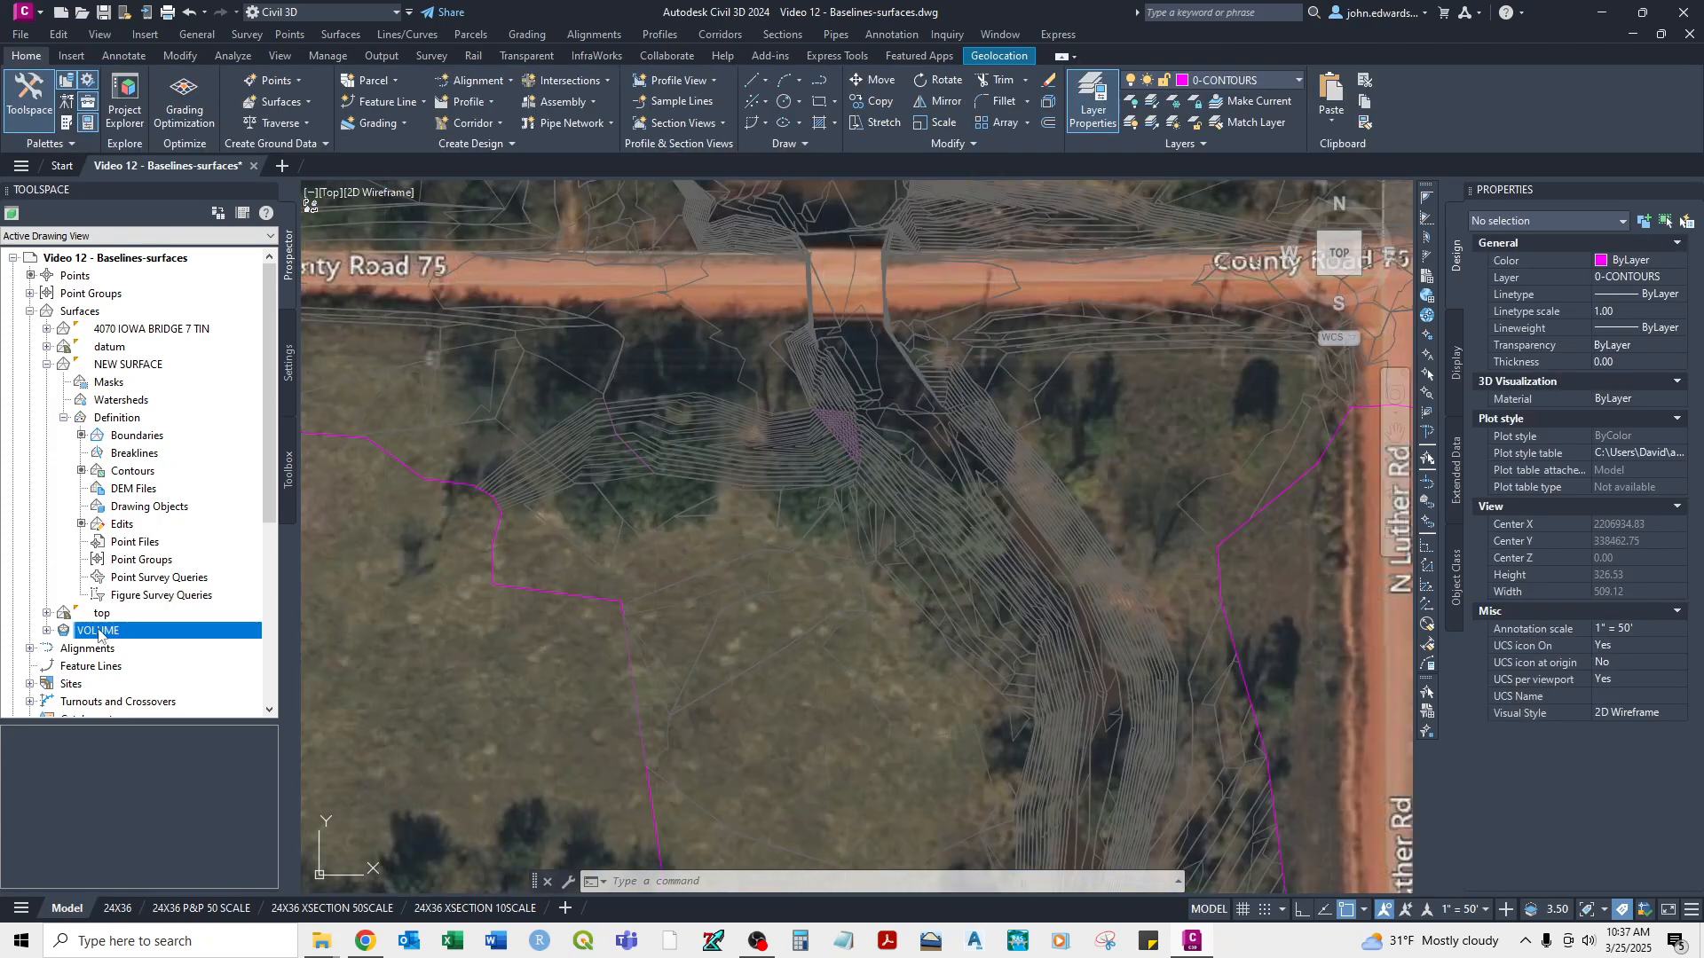
# Hide the contours of NEW SURFACE by changing its surface style.
pyautogui.rightClick(129, 365)
pyautogui.click(210, 376)
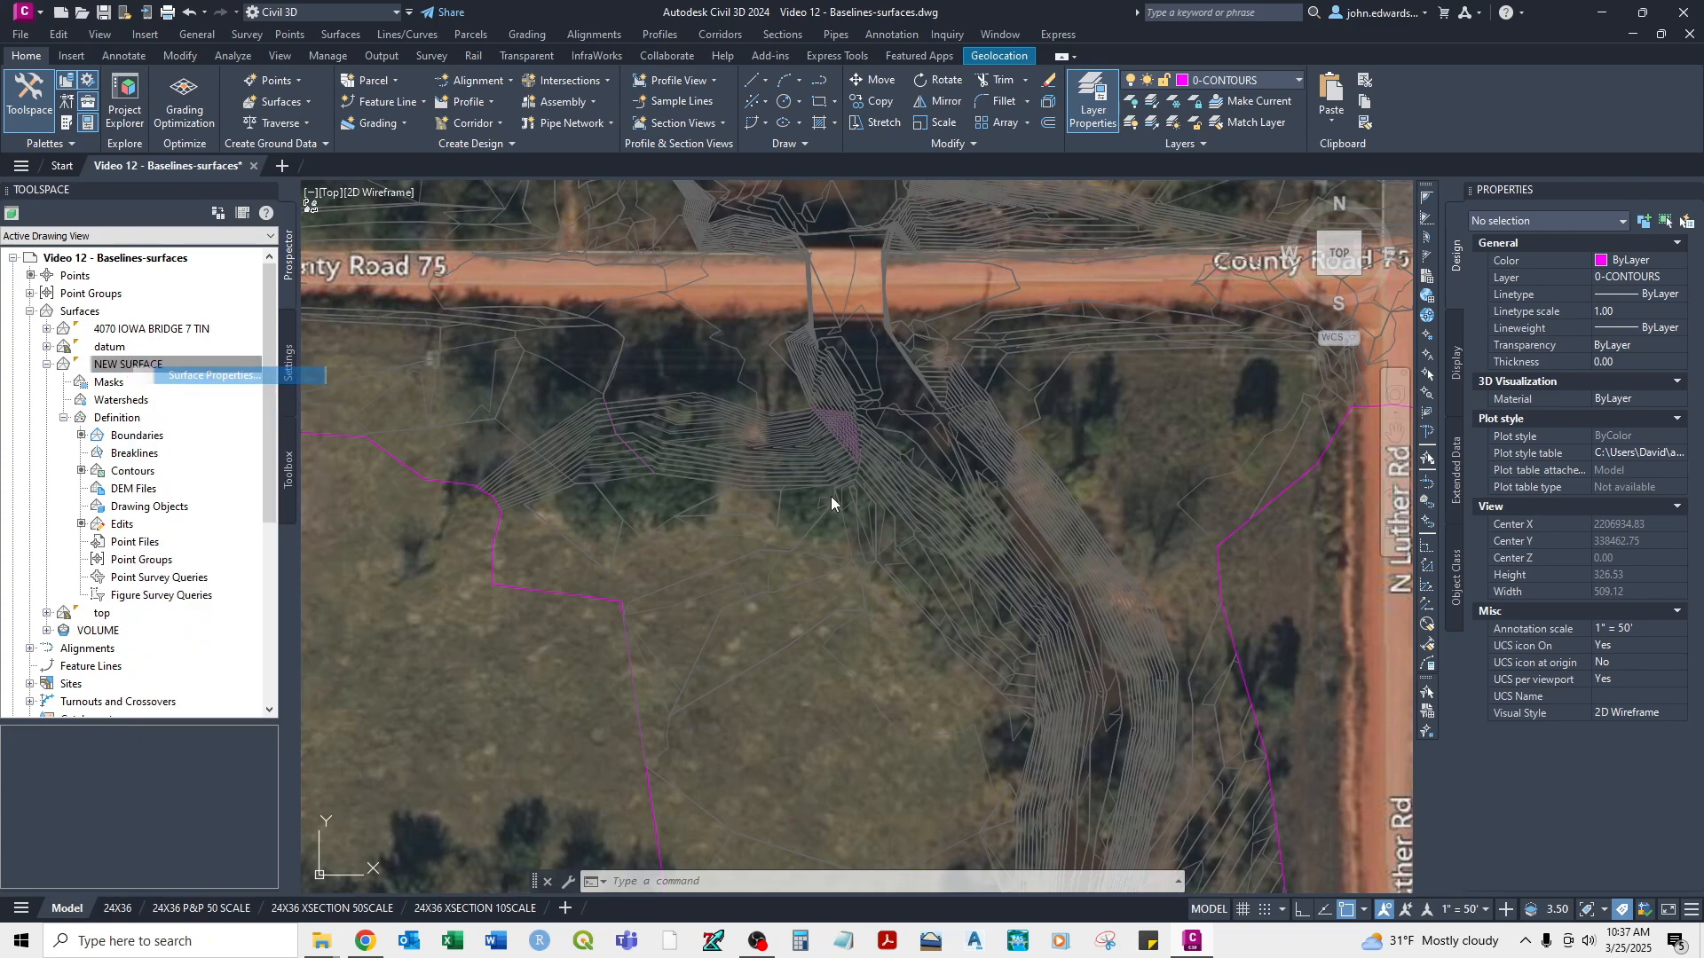
pyautogui.click(1154, 492)
pyautogui.click(1083, 750)
pyautogui.click(1310, 680)
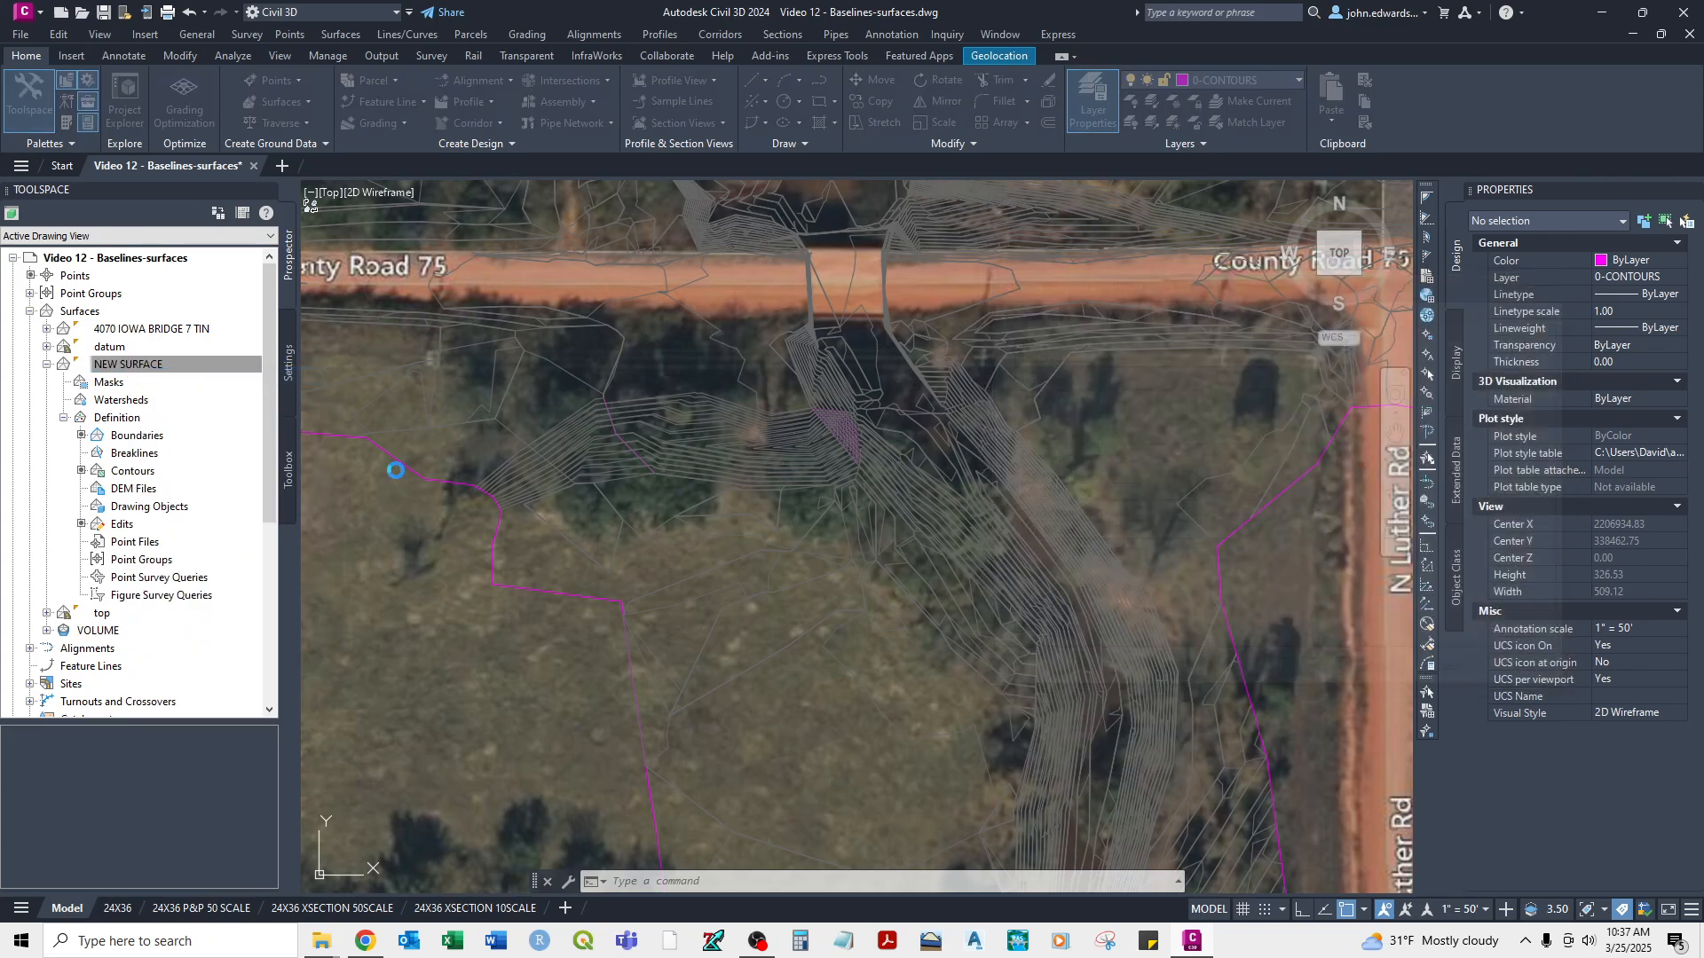
# Set the surface style of 4070 IOWA BRIDGE 7 TIN to _No Display.
pyautogui.rightClick(133, 330)
pyautogui.click(213, 340)
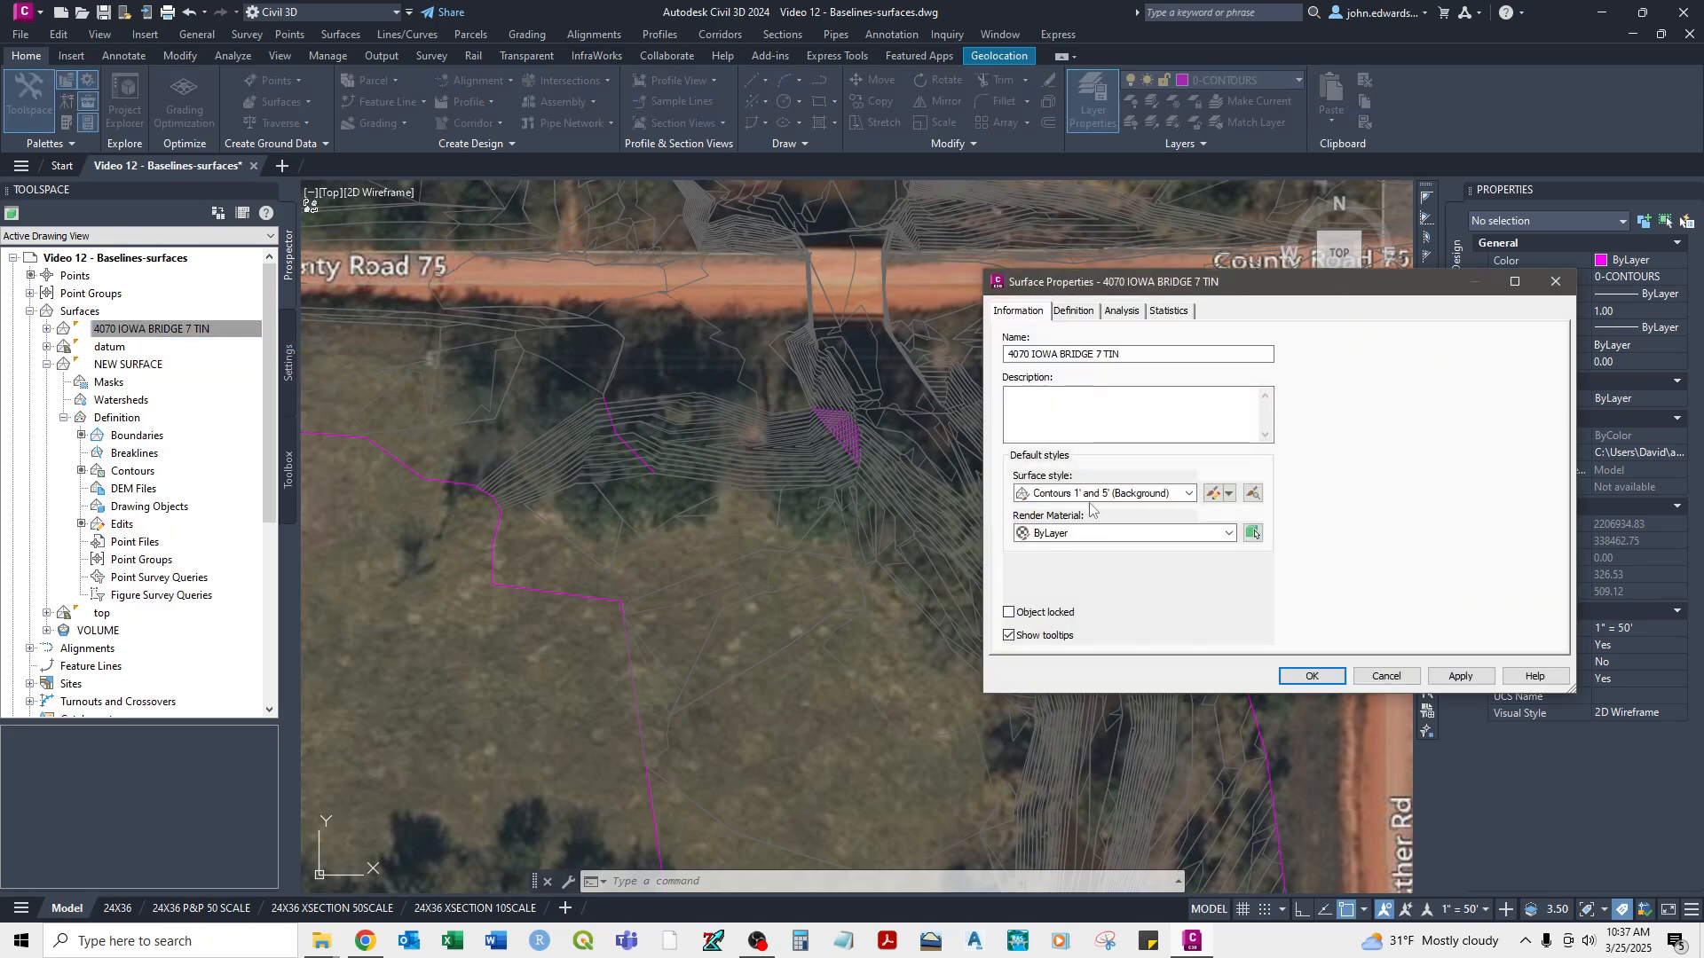
pyautogui.click(1101, 494)
pyautogui.click(1065, 510)
pyautogui.click(1311, 677)
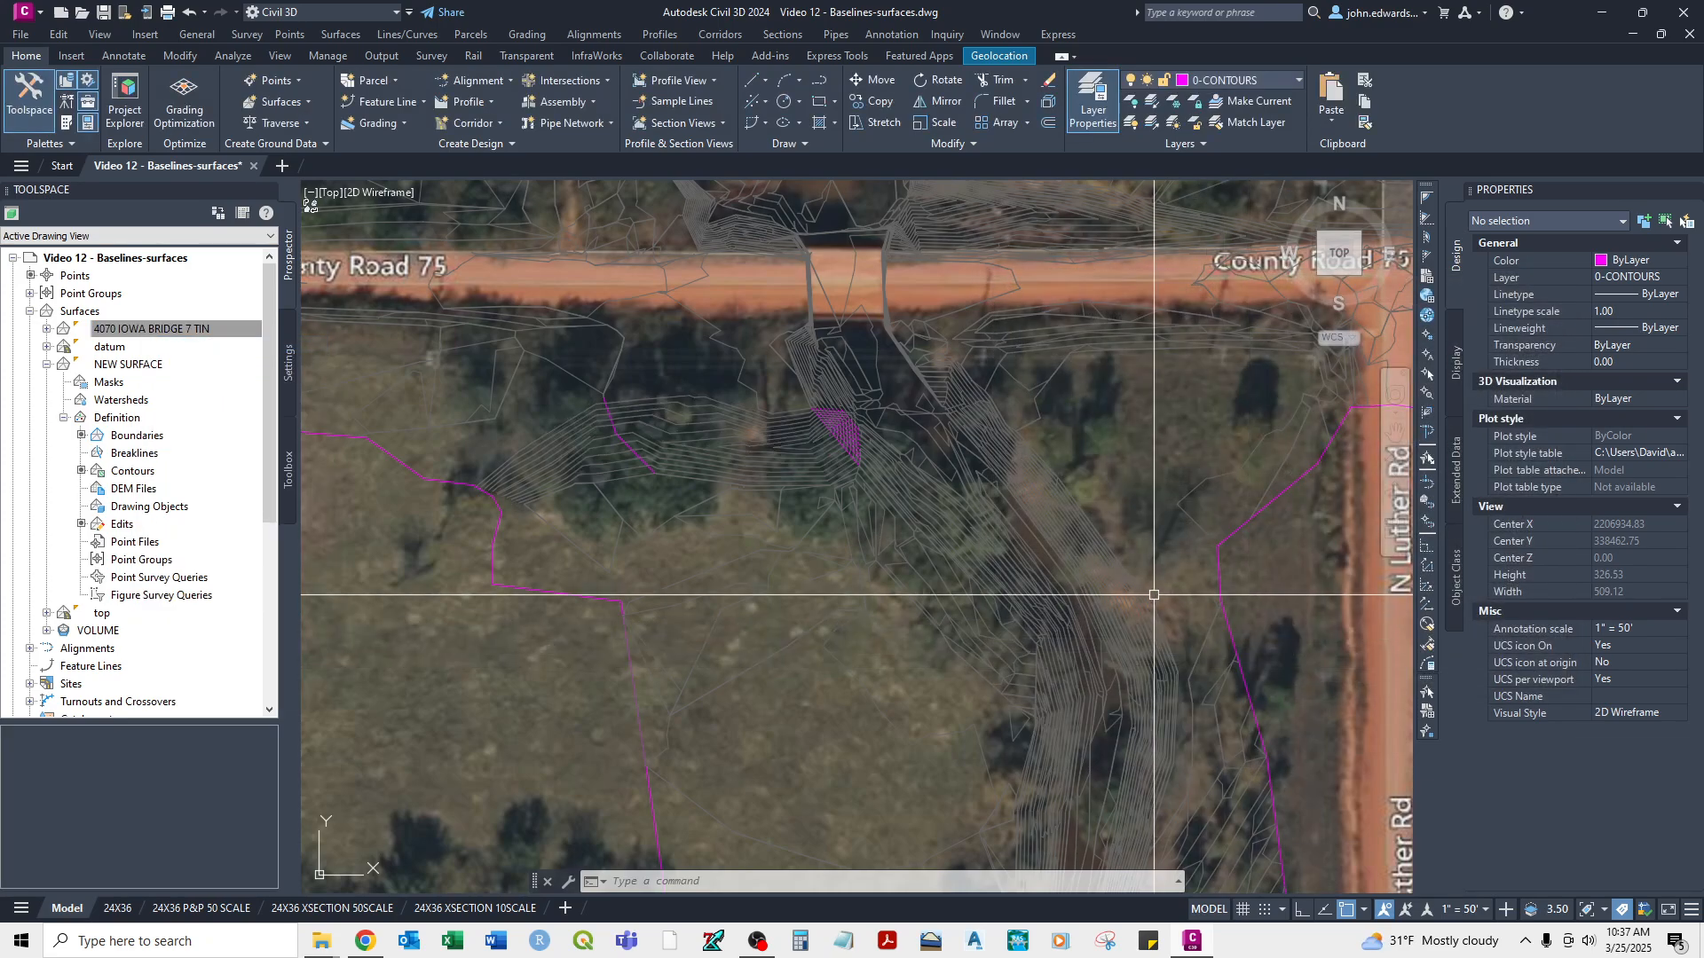
# Select the VOLUME surface and examine its contours around the bridge, the creek banks and the edited slope southwest of the bridge.
pyautogui.click(666, 444)
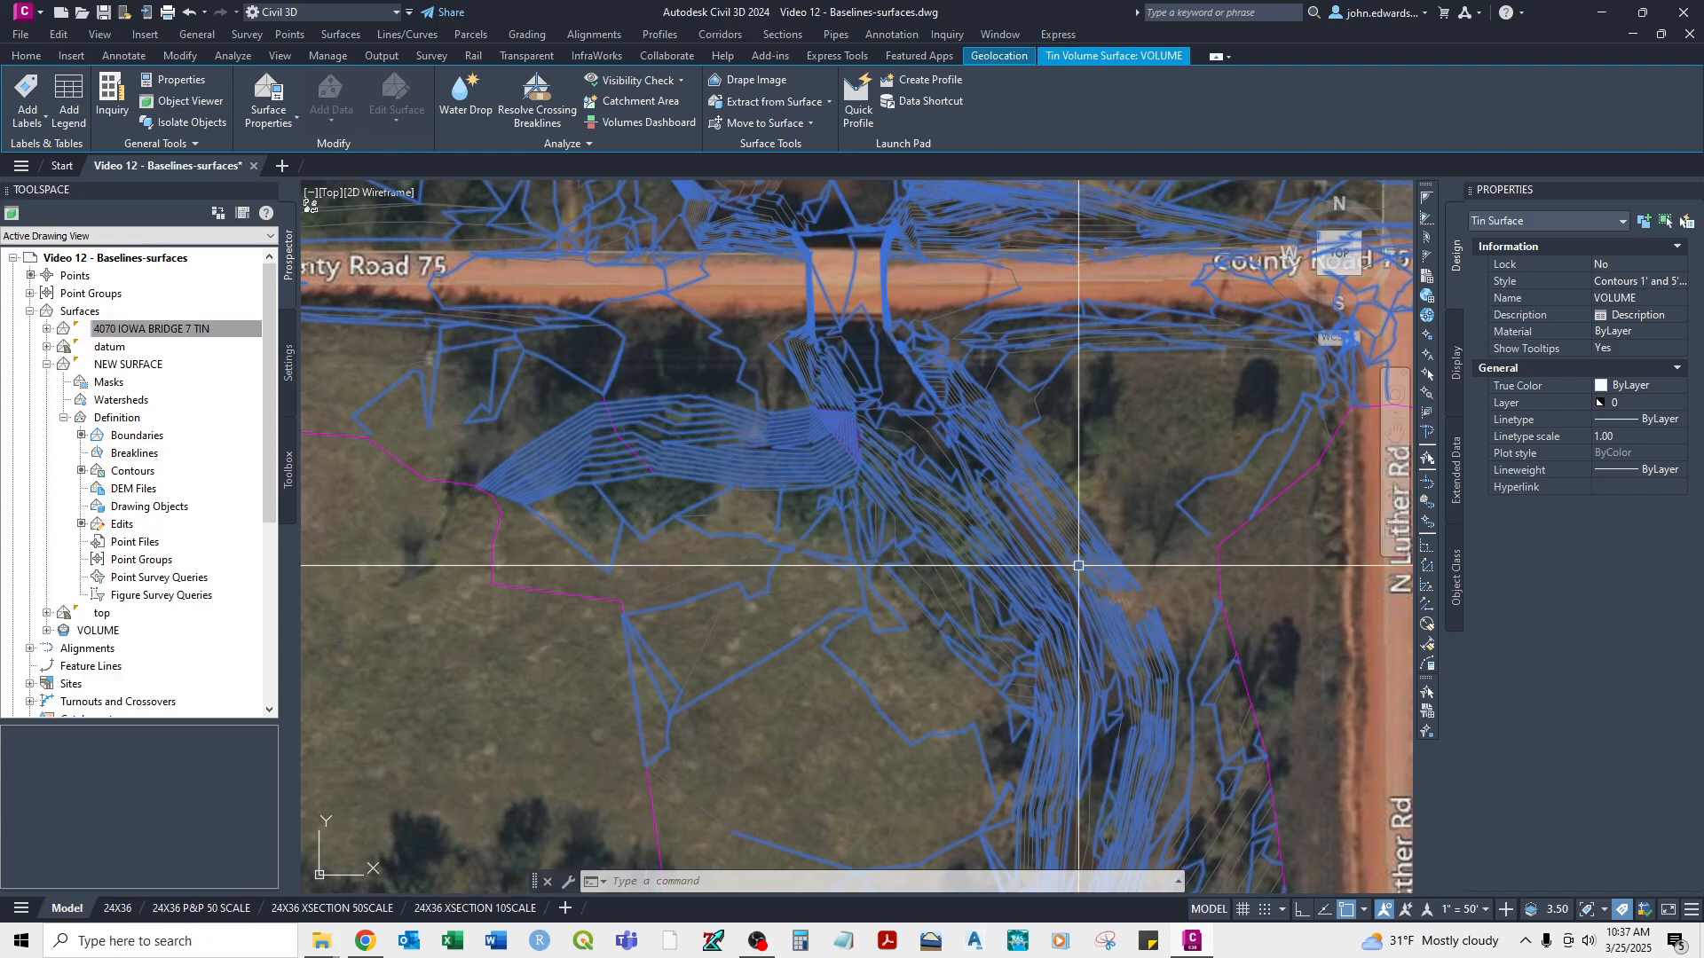
pyautogui.moveTo(834, 400); pyautogui.dragTo(834, 498, button='middle')
pyautogui.scroll(4, 834, 498)
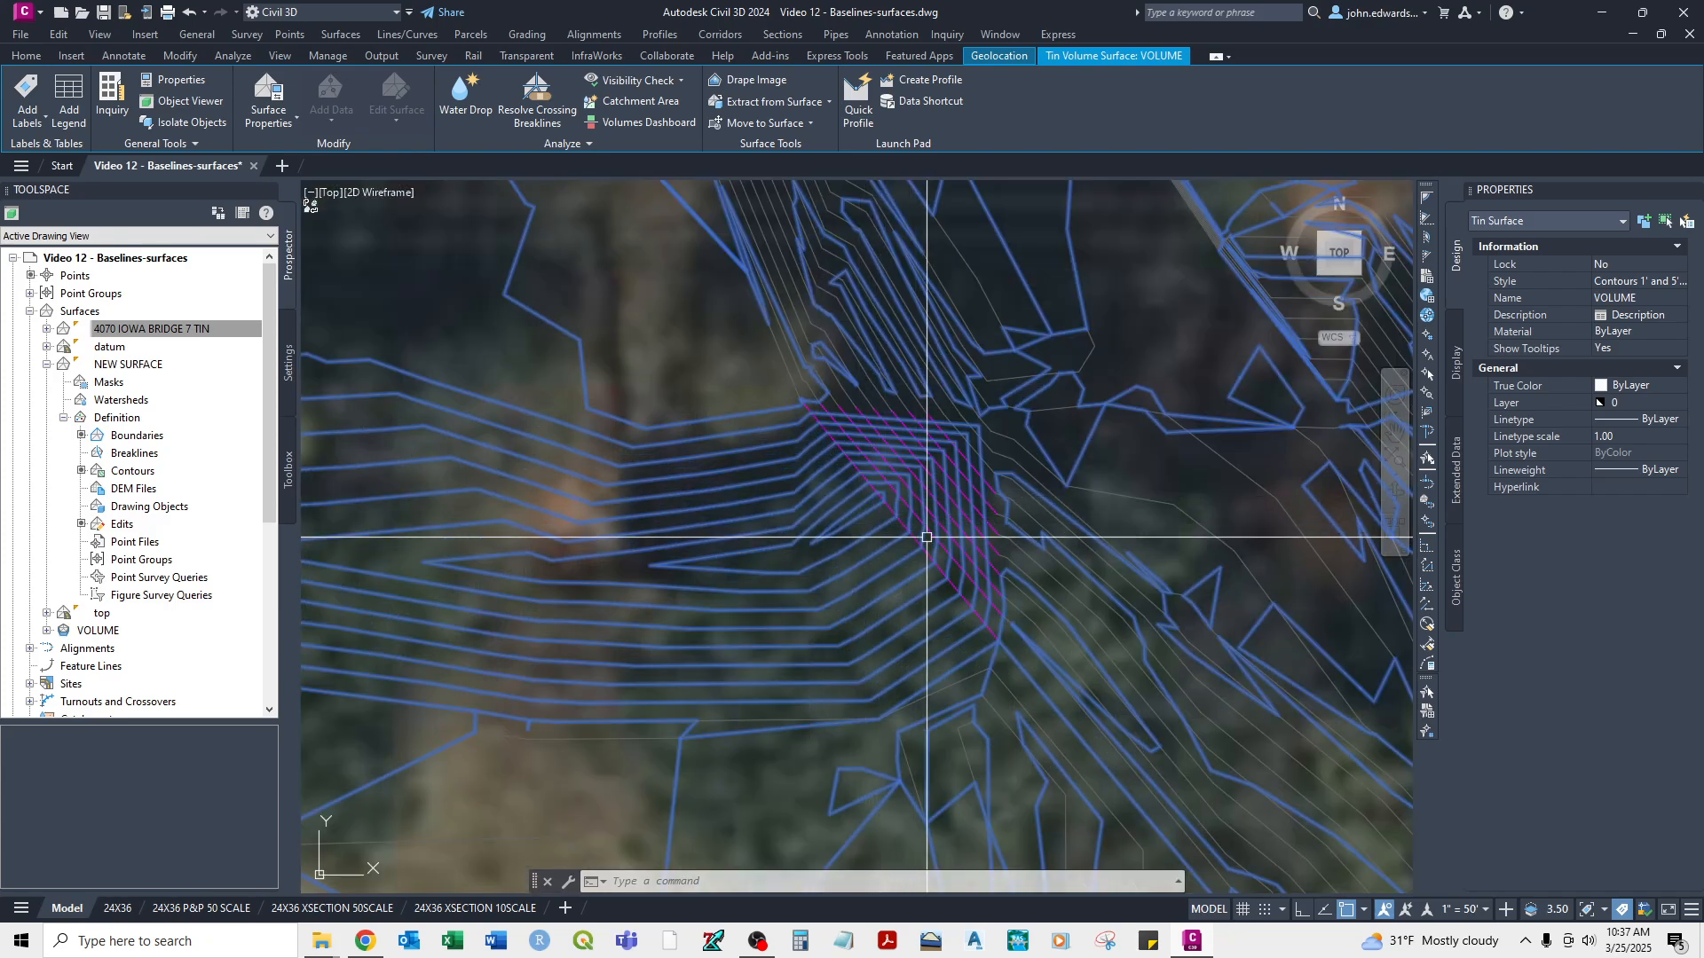
pyautogui.scroll(-2, 930, 453)
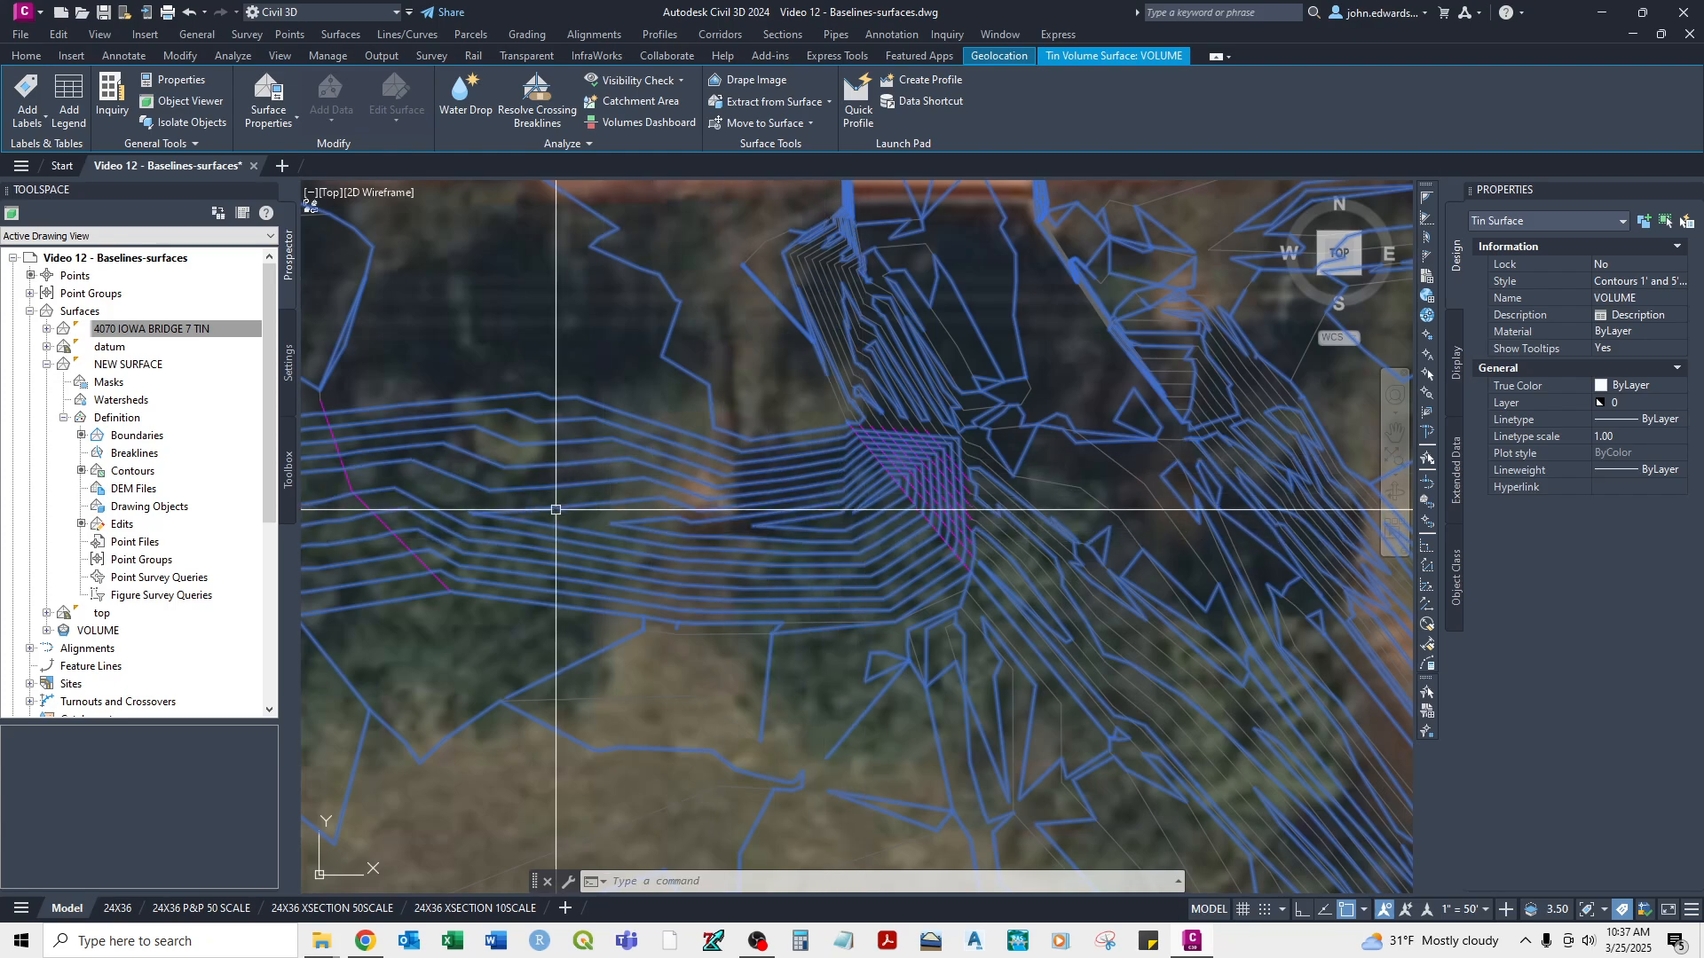
pyautogui.moveTo(384, 482); pyautogui.dragTo(604, 491, button='middle')
pyautogui.scroll(-2, 847, 461)
pyautogui.moveTo(888, 173); pyautogui.dragTo(929, 425, button='middle')
pyautogui.scroll(2, 928, 425)
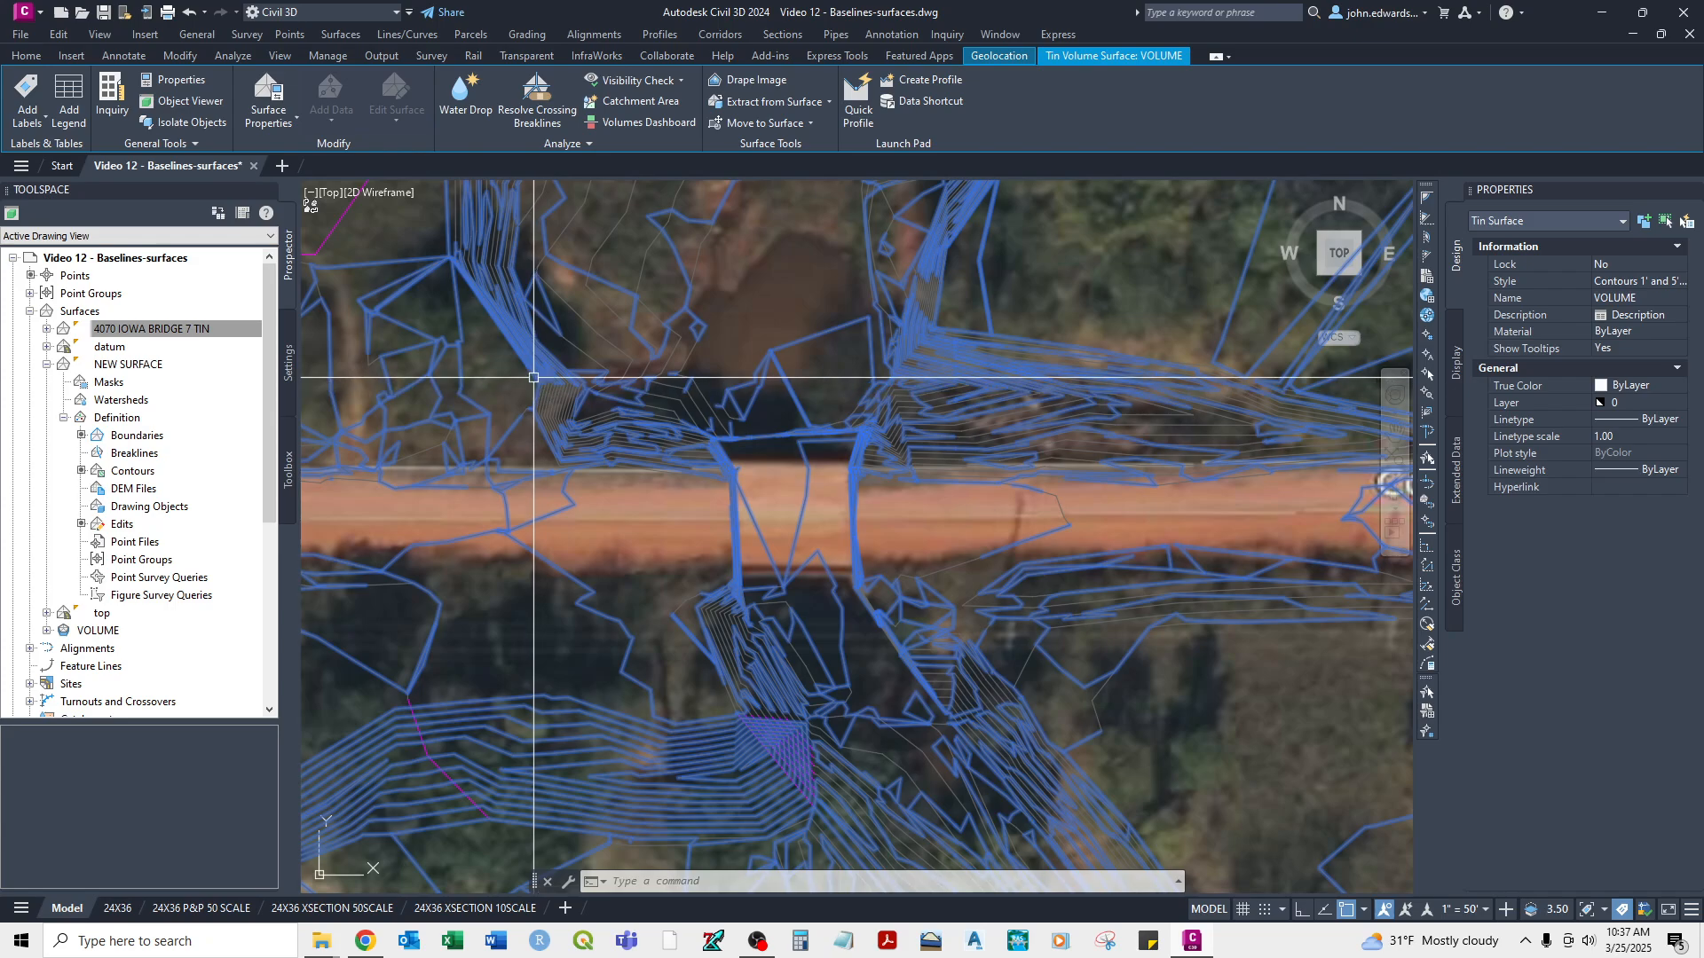
pyautogui.scroll(3, 565, 459)
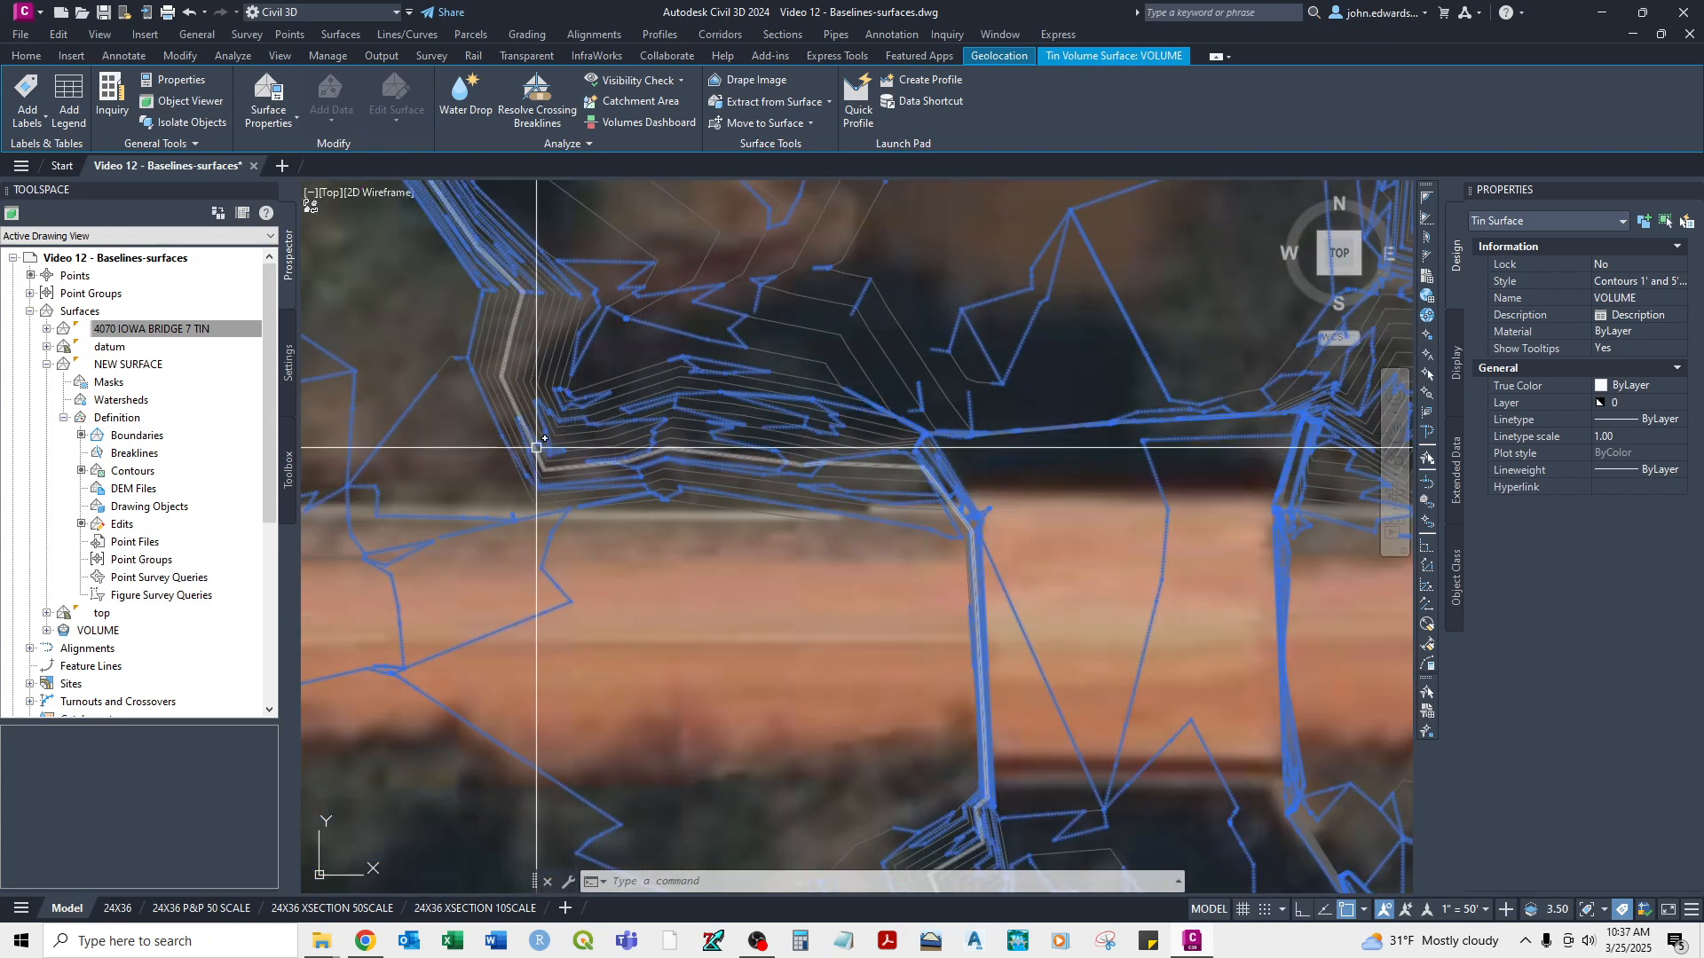
pyautogui.scroll(-3, 564, 459)
pyautogui.moveTo(564, 424); pyautogui.dragTo(697, 611, button='middle')
pyautogui.moveTo(1010, 414)
pyautogui.mouseDown(button='middle')
pyautogui.moveTo(999, 403)
pyautogui.moveTo(962, 438)
pyautogui.moveTo(1056, 57)
pyautogui.mouseUp(button='middle')
pyautogui.scroll(2, 742, 317)
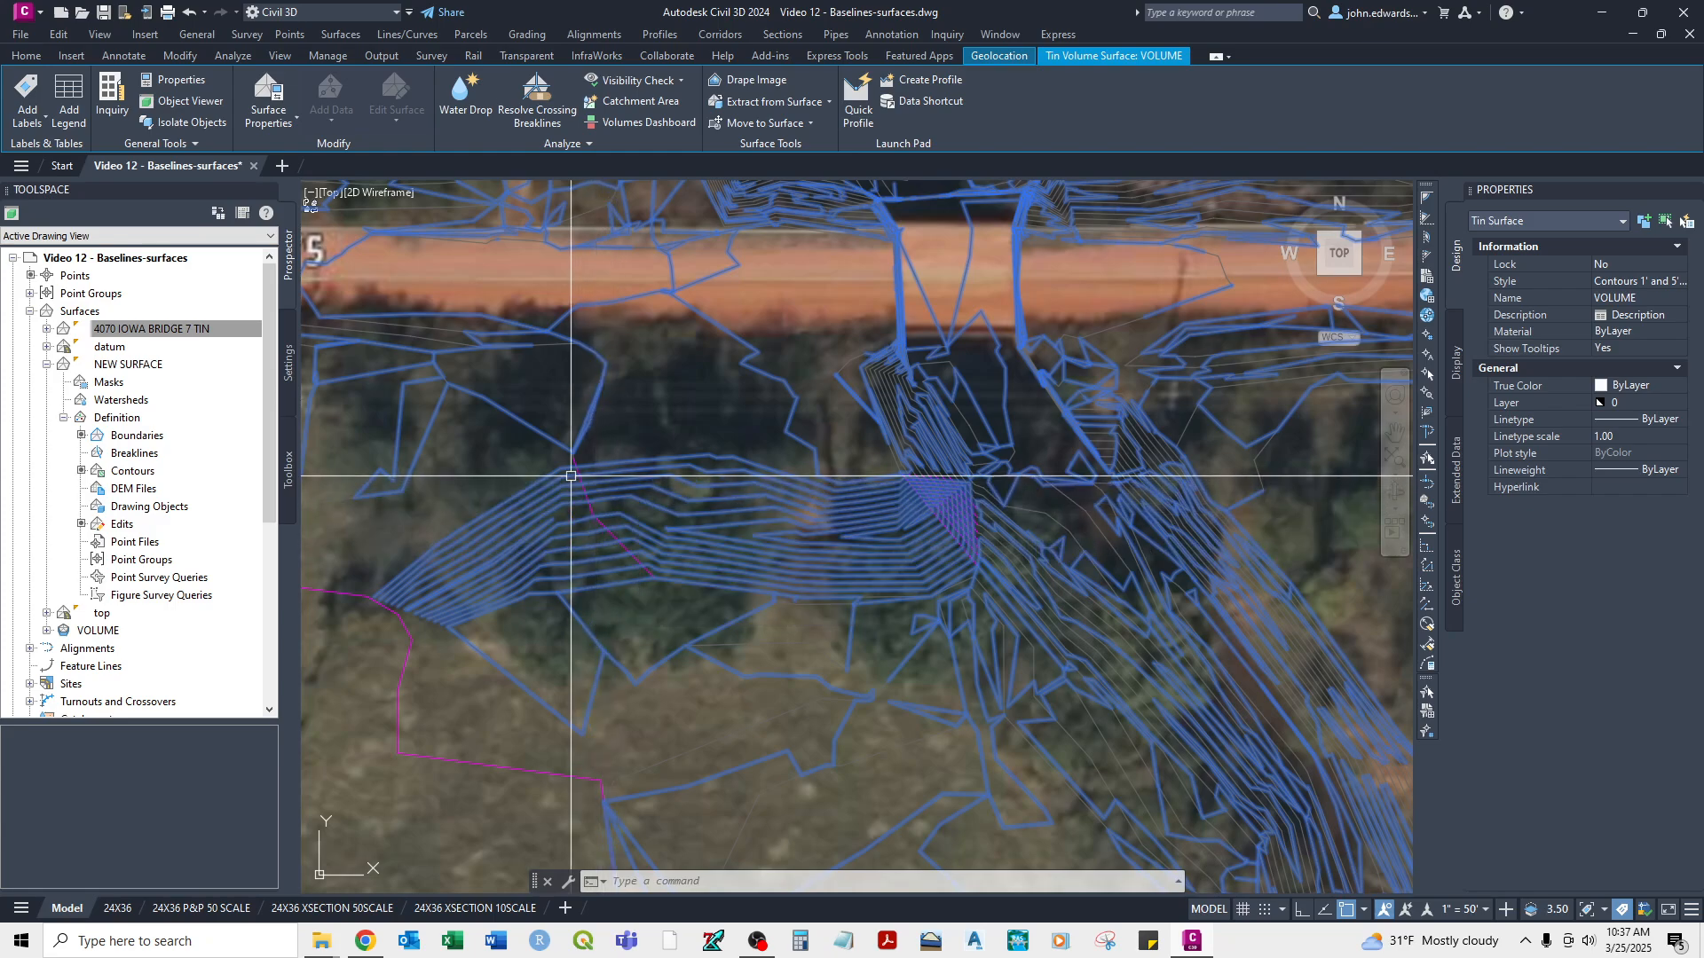
# Deselect the VOLUME surface and compare the NEW SURFACE and 4070 IOWA BRIDGE 7 TIN elevations at spots near the edited slope.
pyautogui.press('Escape')
pyautogui.moveTo(536, 453)
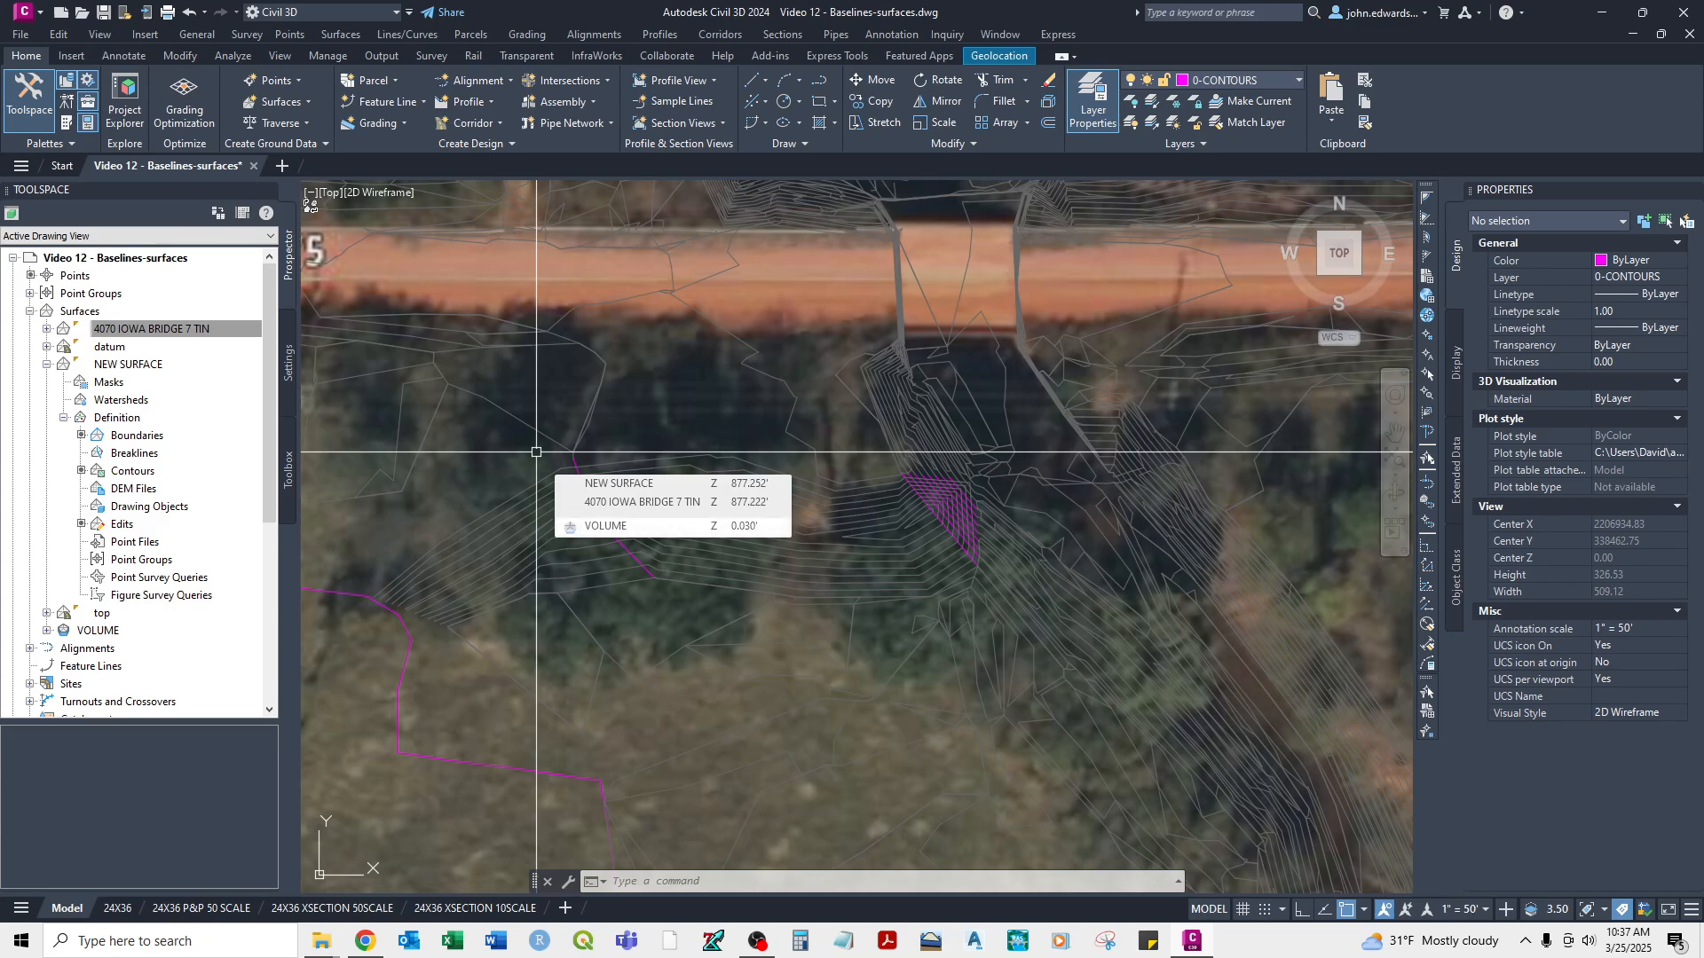
pyautogui.scroll(-2, 536, 453)
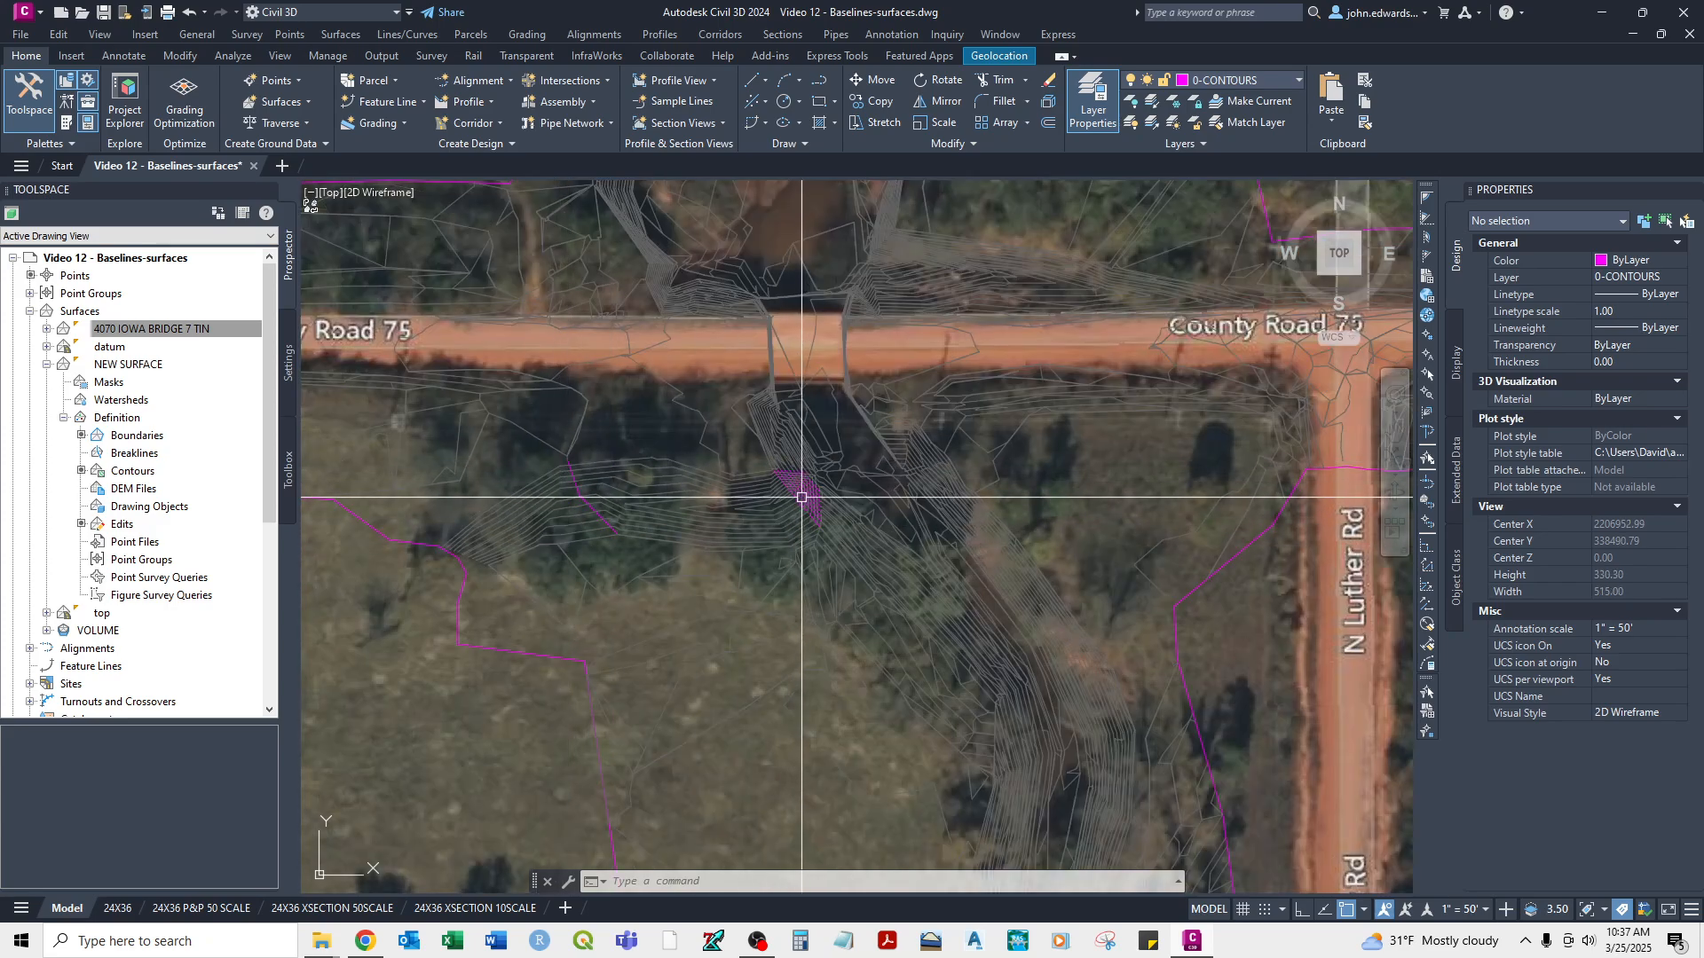
pyautogui.moveTo(720, 439)
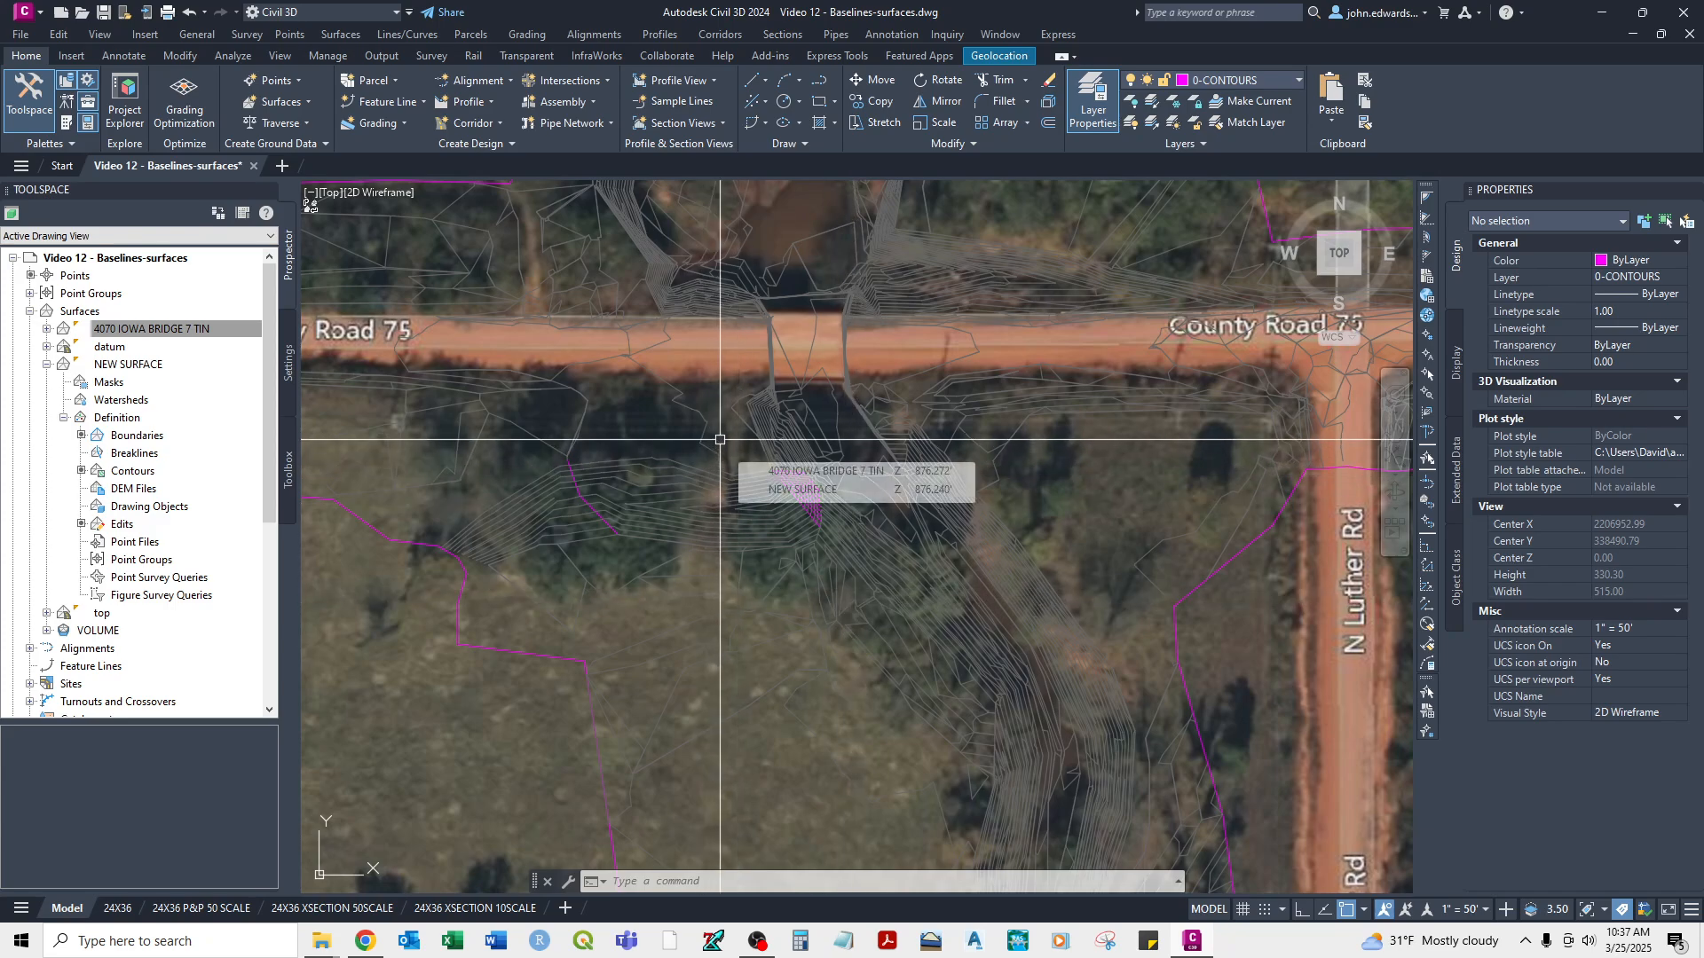